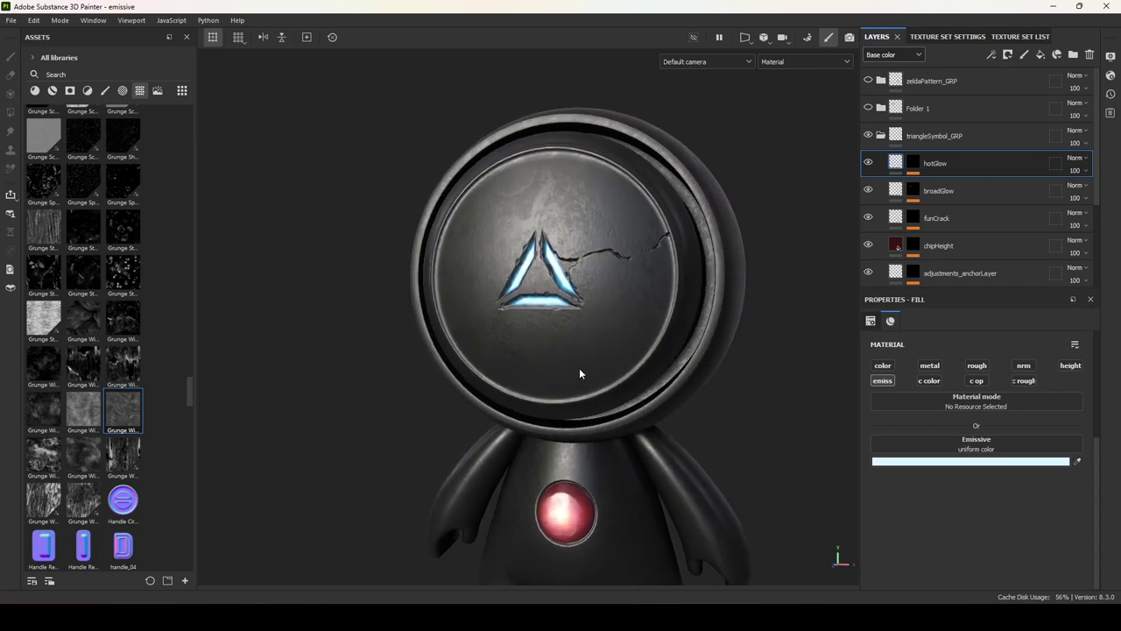
Rotate the environment lighting to examine the glowing triangle and the red chest light under dark and bright conditions
alt+middle_drag(637, 365, 630, 345)
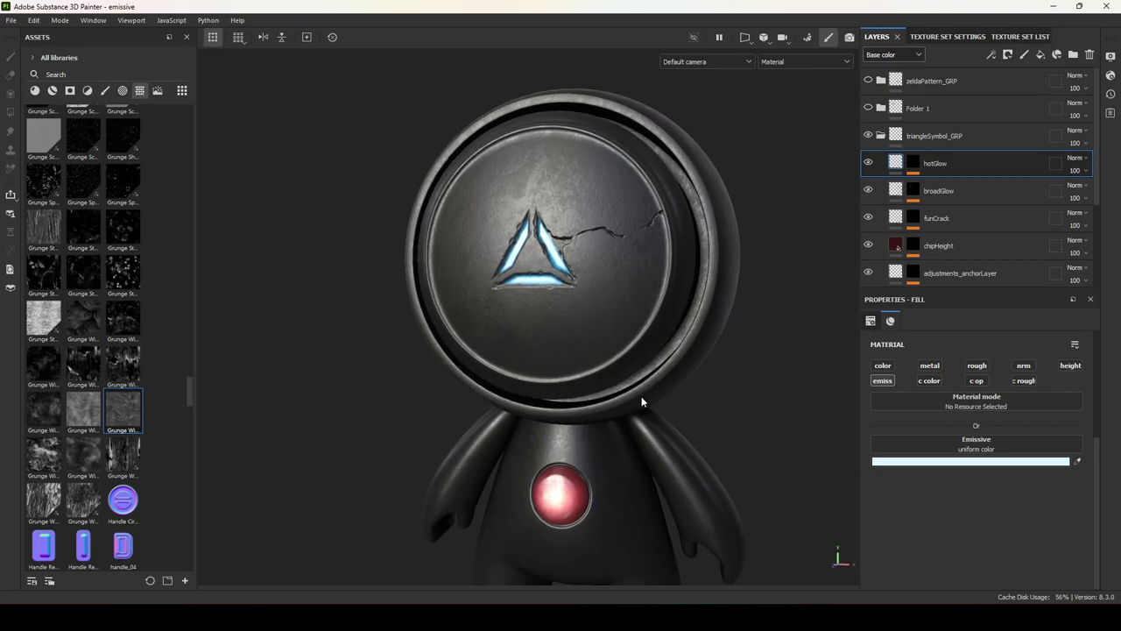
shift+right_drag(687, 382, 768, 374)
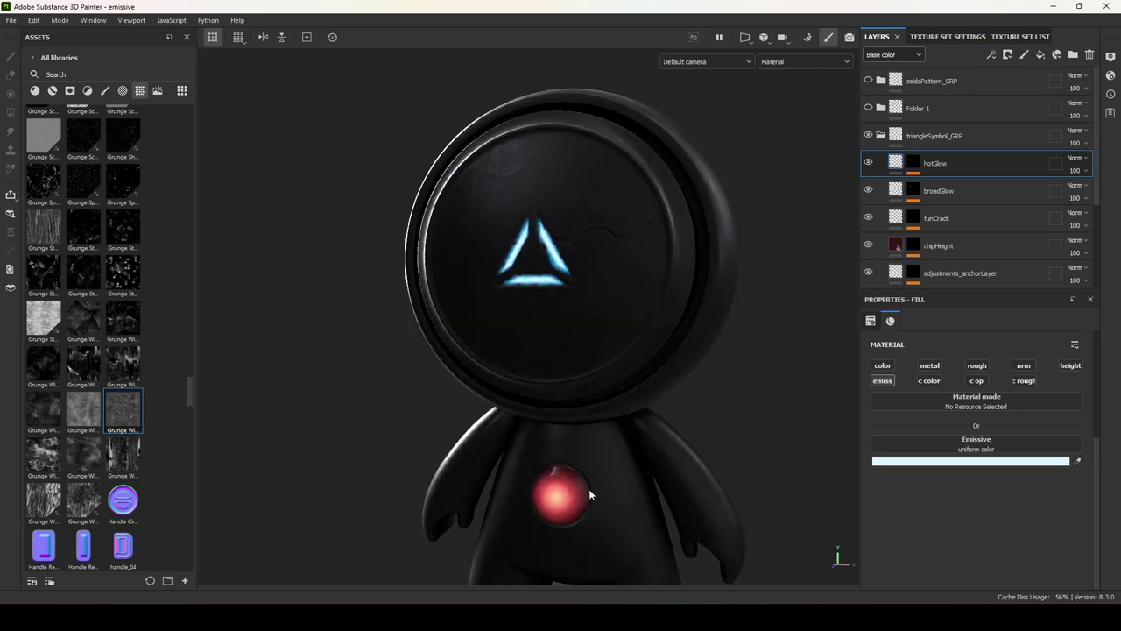
shift+right_drag(667, 480, 700, 430)
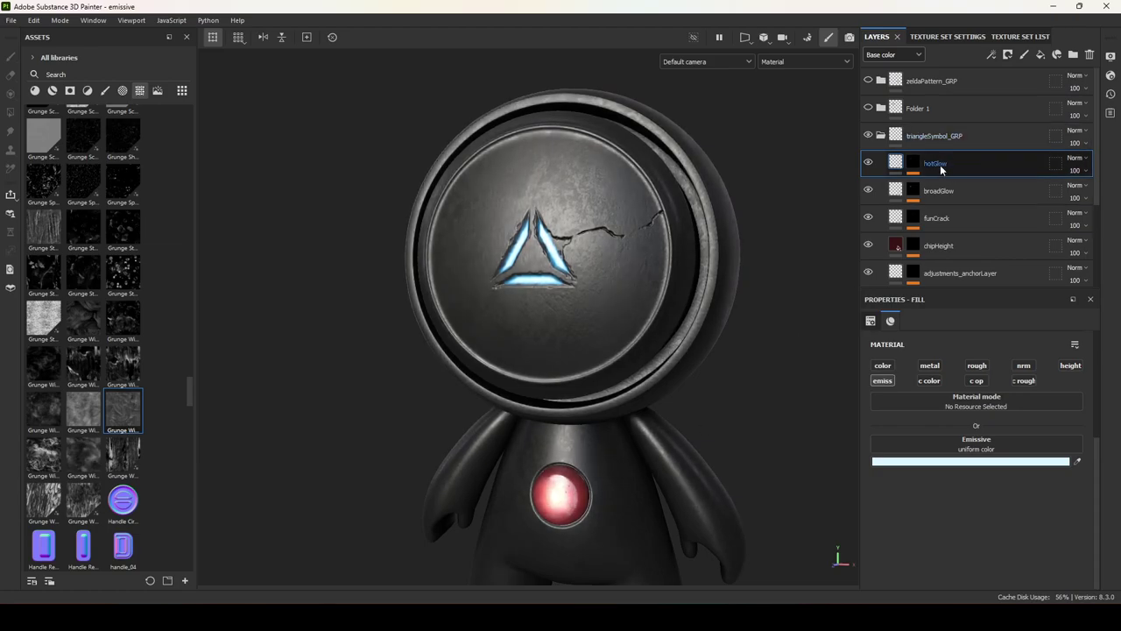
Collapse the triangleSymbol_GRP folder and toggle its visibility off and on to compare the head
click(880, 136)
click(867, 136)
click(868, 136)
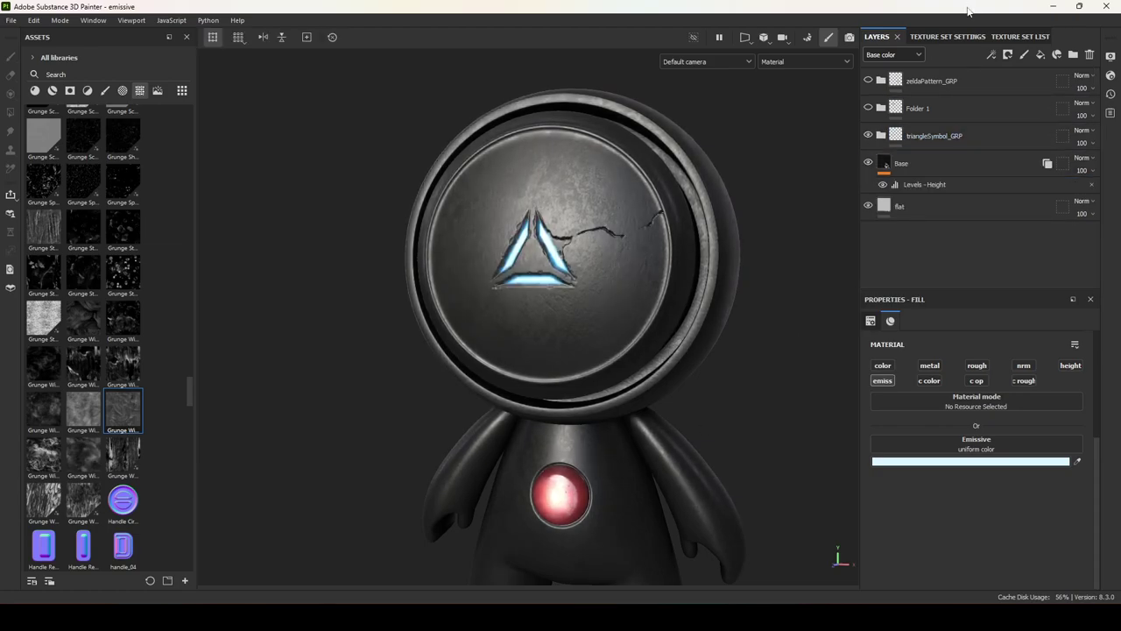
Switch to the 02_Body texture set and show its layer stack
click(957, 37)
click(1010, 35)
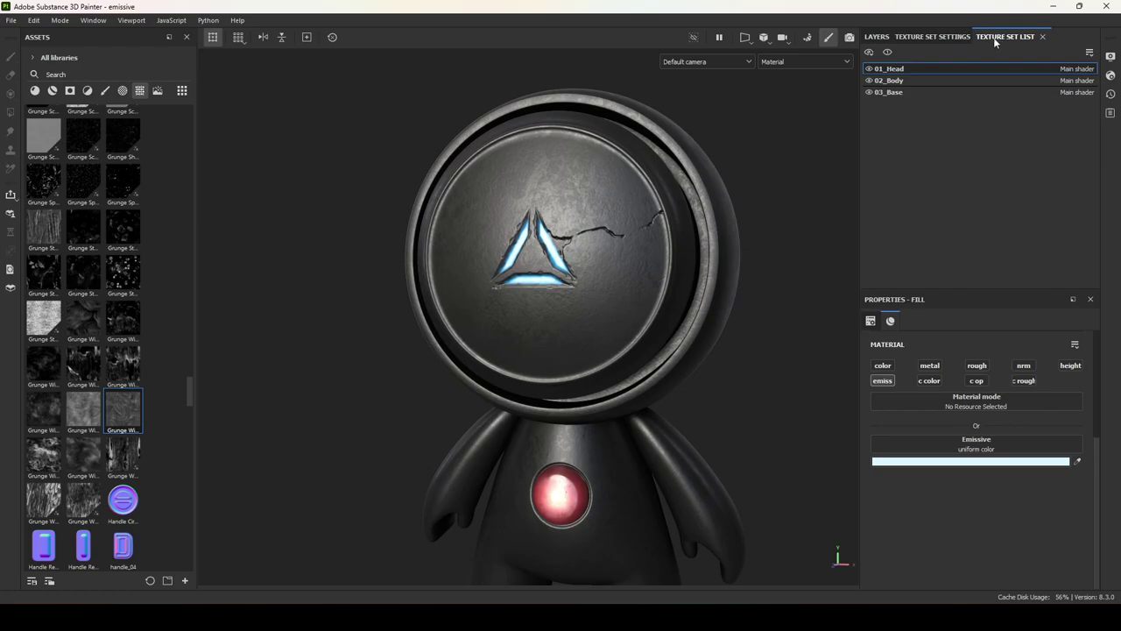
click(877, 37)
Toggle Folder 1 and the LED button layers of the body off and on, and examine the chest light under rotated lighting
click(881, 81)
click(868, 81)
click(868, 80)
click(868, 80)
click(868, 81)
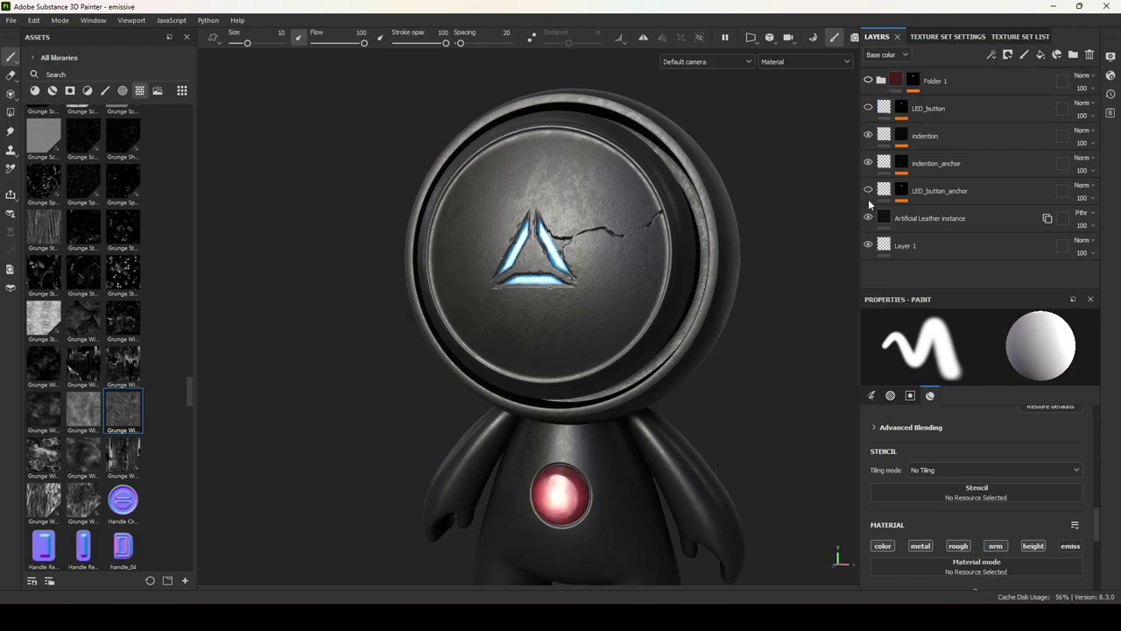
click(868, 81)
click(868, 219)
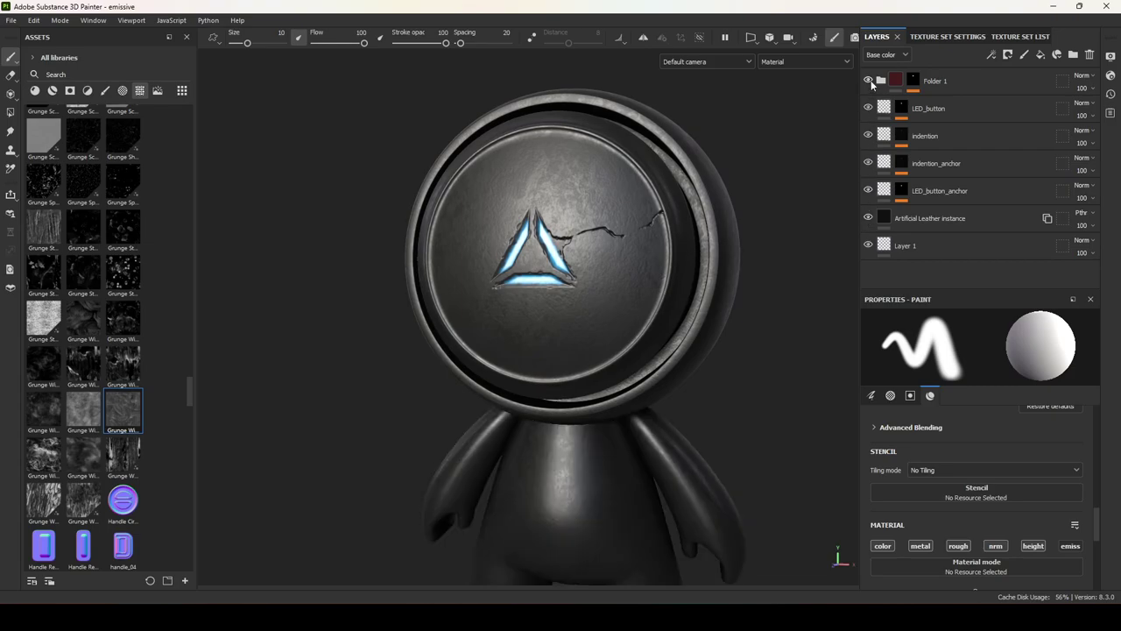
click(868, 80)
alt+middle_drag(630, 508, 678, 357)
shift+right_drag(681, 383, 727, 385)
alt+middle_drag(729, 356, 753, 443)
mouse_move(737, 439)
alt+mouse_down()
mouse_move(751, 448)
mouse_move(744, 439)
alt+mouse_up()
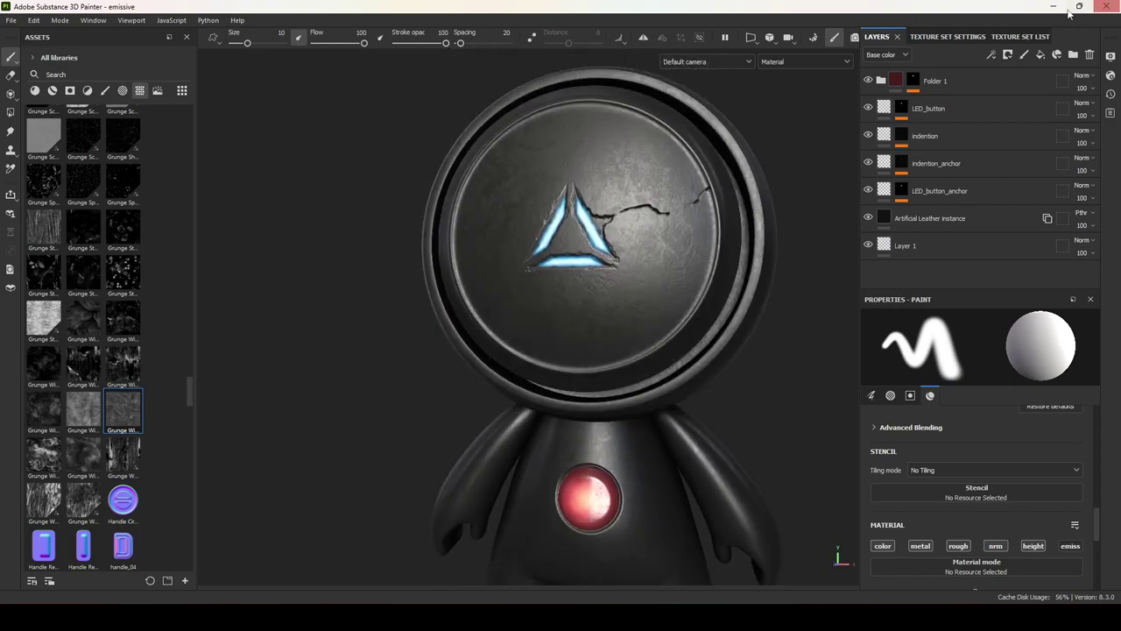
Switch to the 01_Head texture set and collapse the zeldaPattern_GRP folder in its layer stack
click(996, 38)
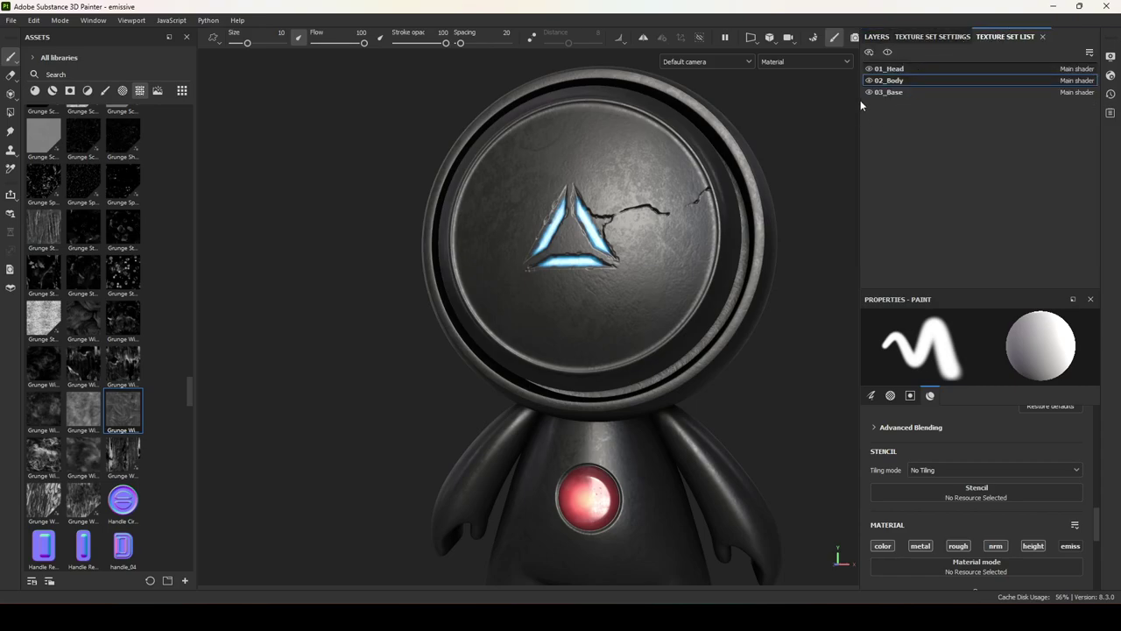
click(889, 69)
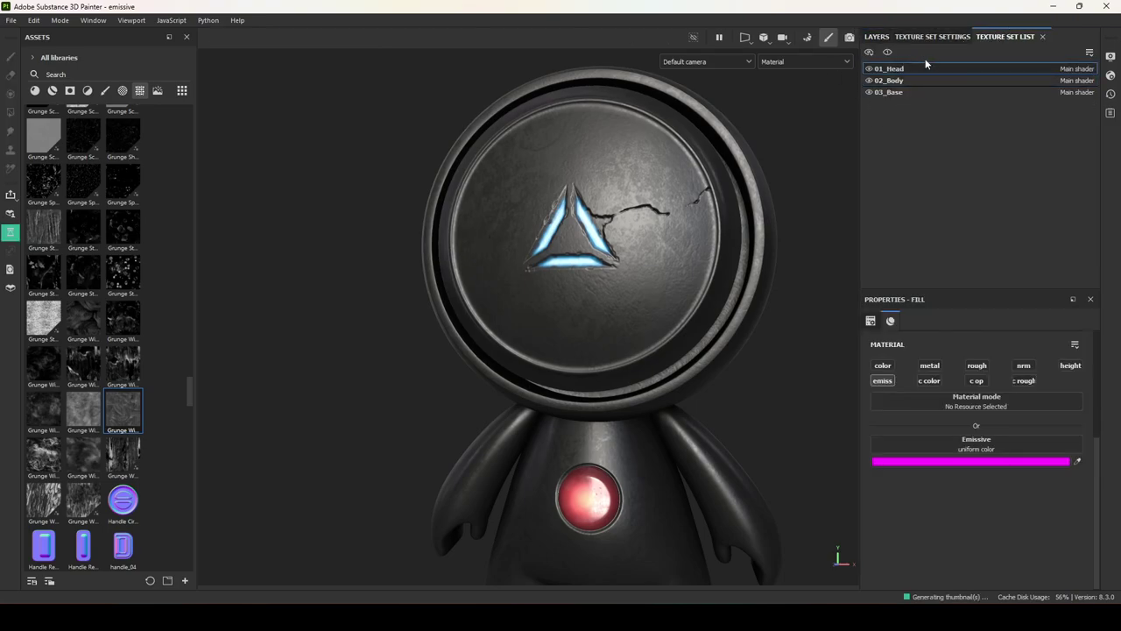
click(947, 39)
click(877, 36)
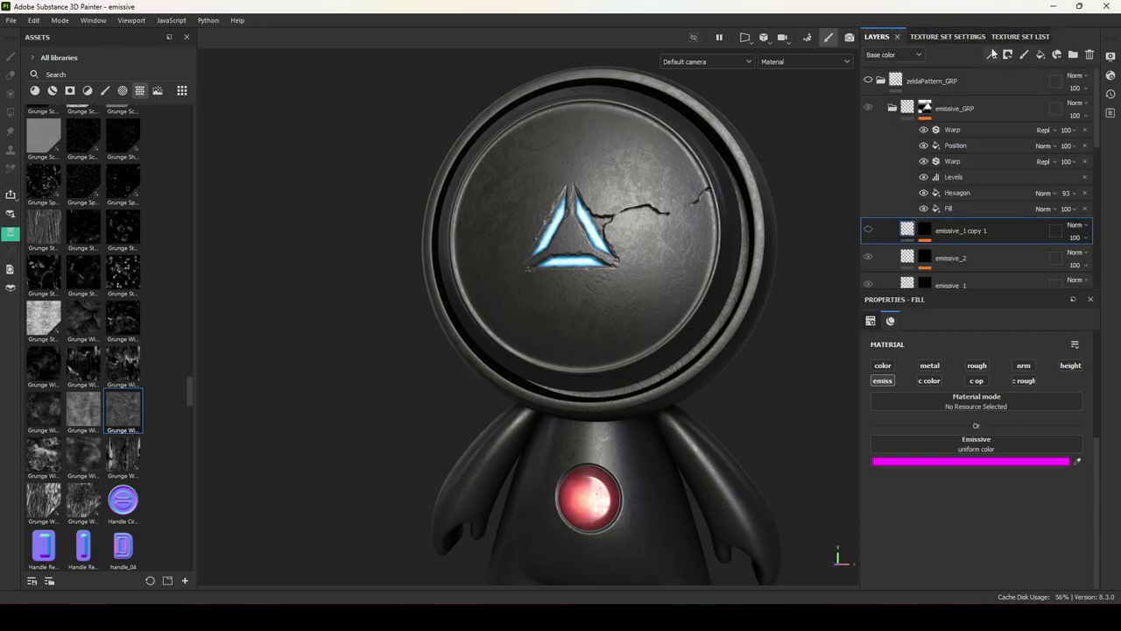
click(880, 80)
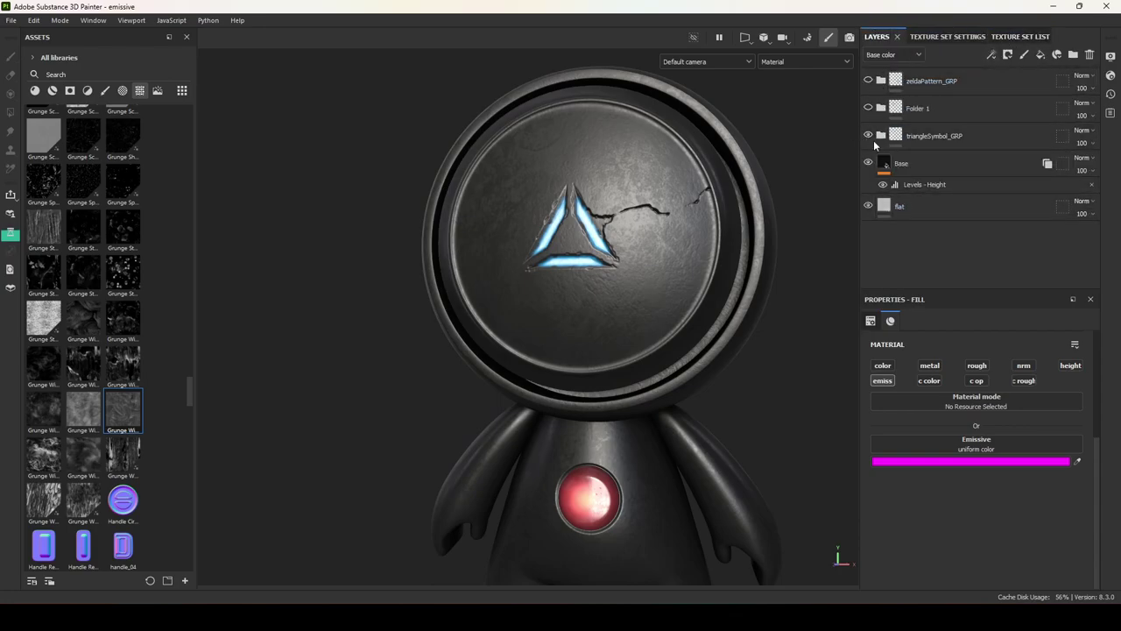
Show Folder 1 in place of triangleSymbol_GRP and rename it LED_sign
click(868, 107)
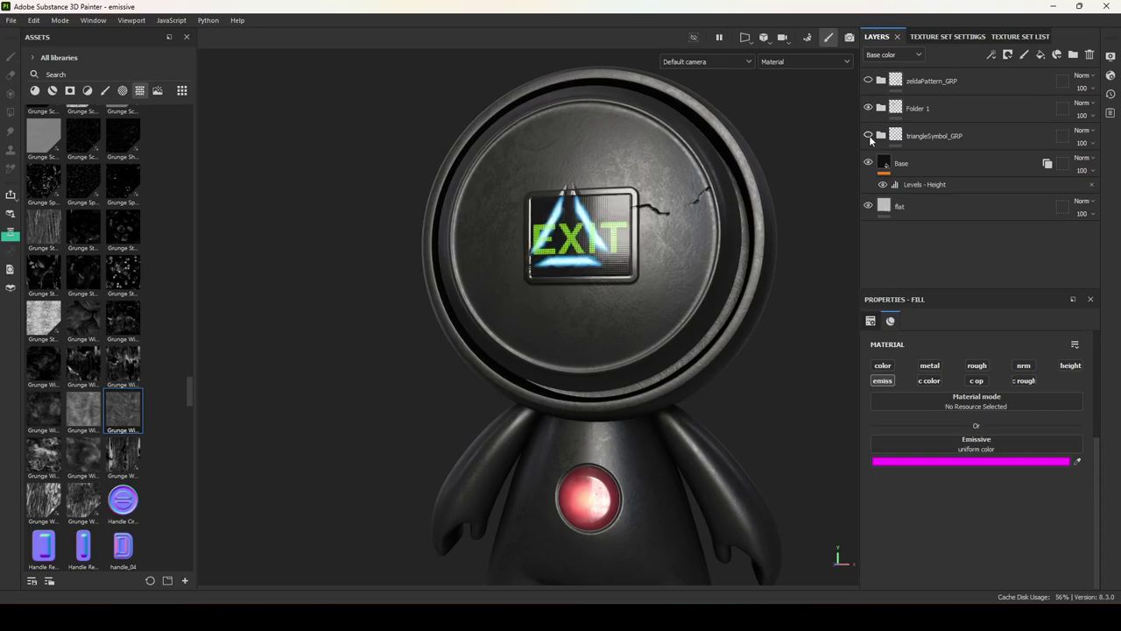
double_click(923, 108)
text(LE)
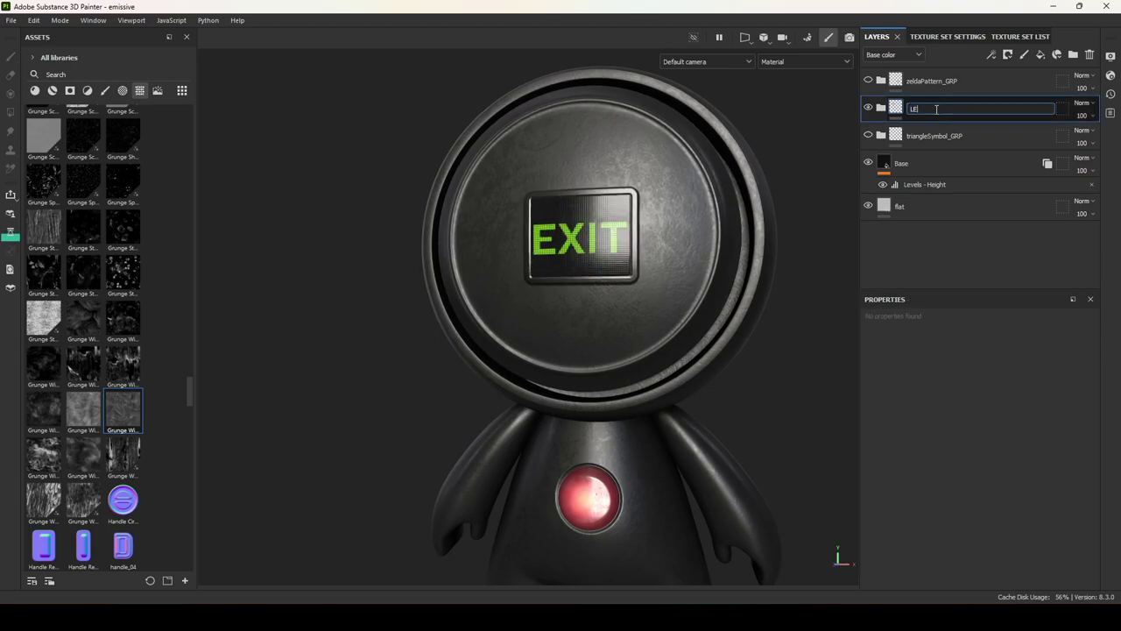
text(D_sign)
key(Return)
Hide the LED_sign folder, show triangleSymbol_GRP with its layers expanded, and save the project
click(872, 108)
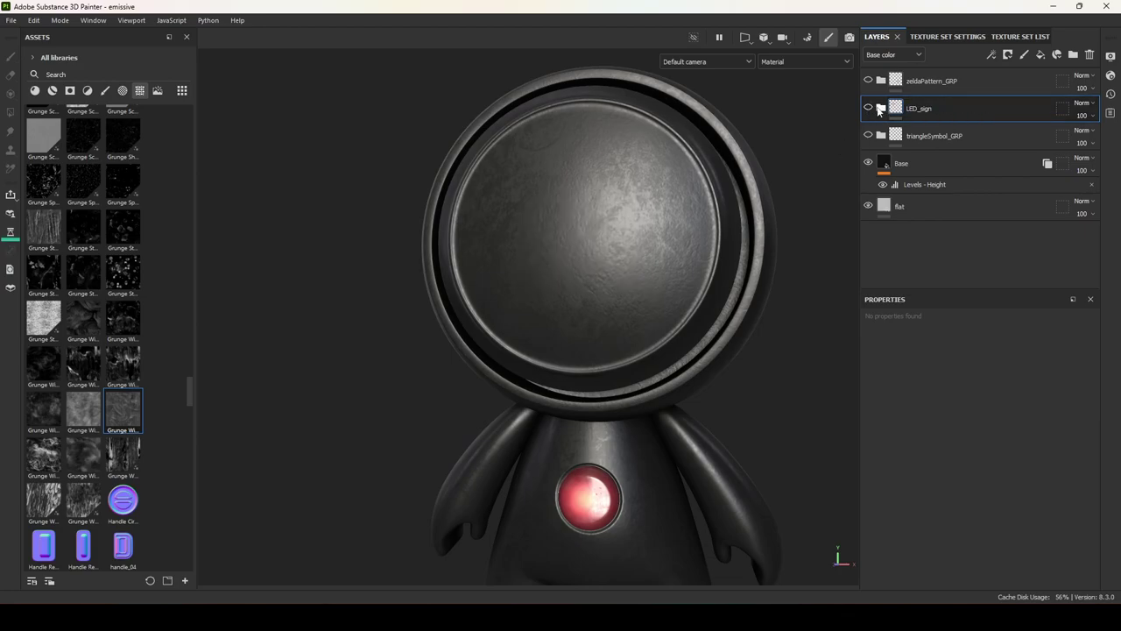
click(870, 136)
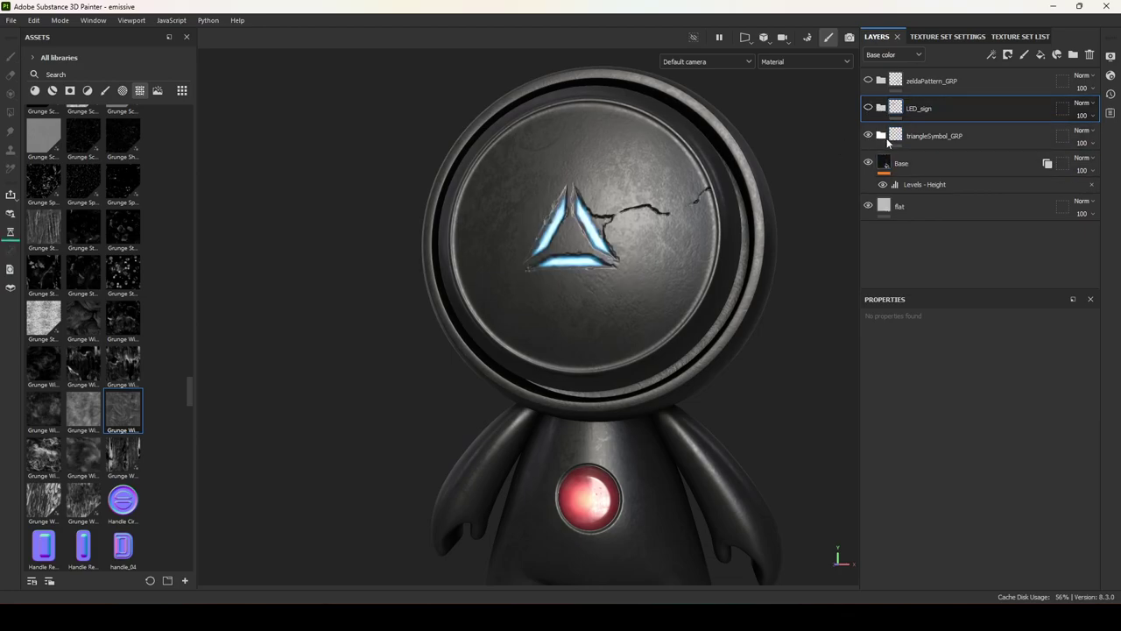
click(881, 136)
scroll(881, 184, down, 1)
key(ctrl+s)
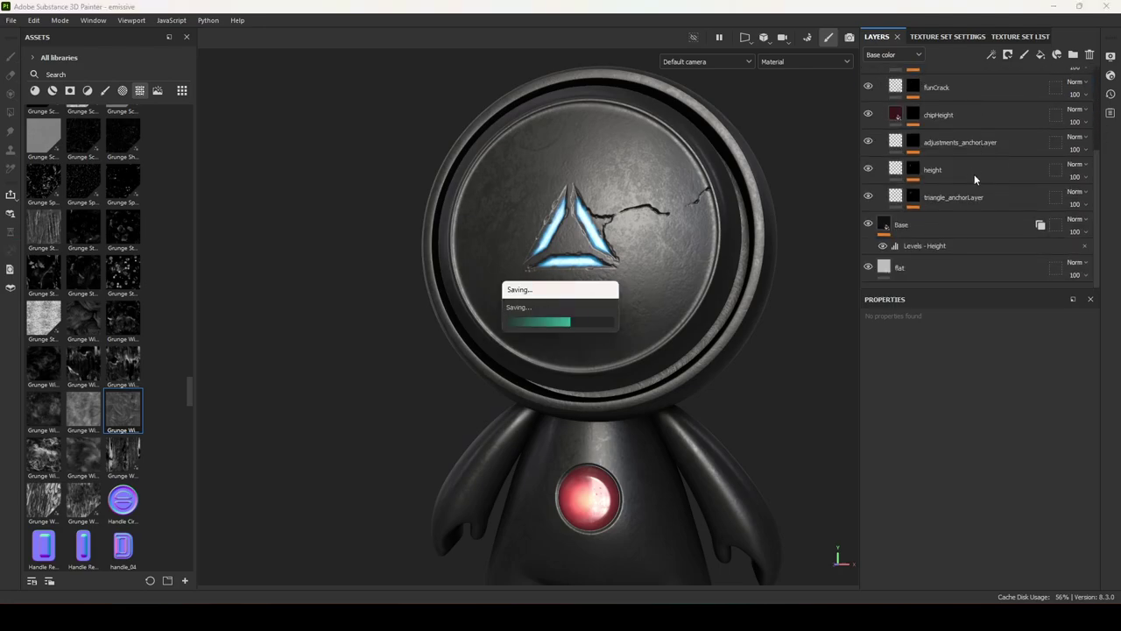
Hide all layers from hotGlow down to height in triangleSymbol_GRP, keeping only triangle_anchorLayer visible
scroll(928, 180, up, 3)
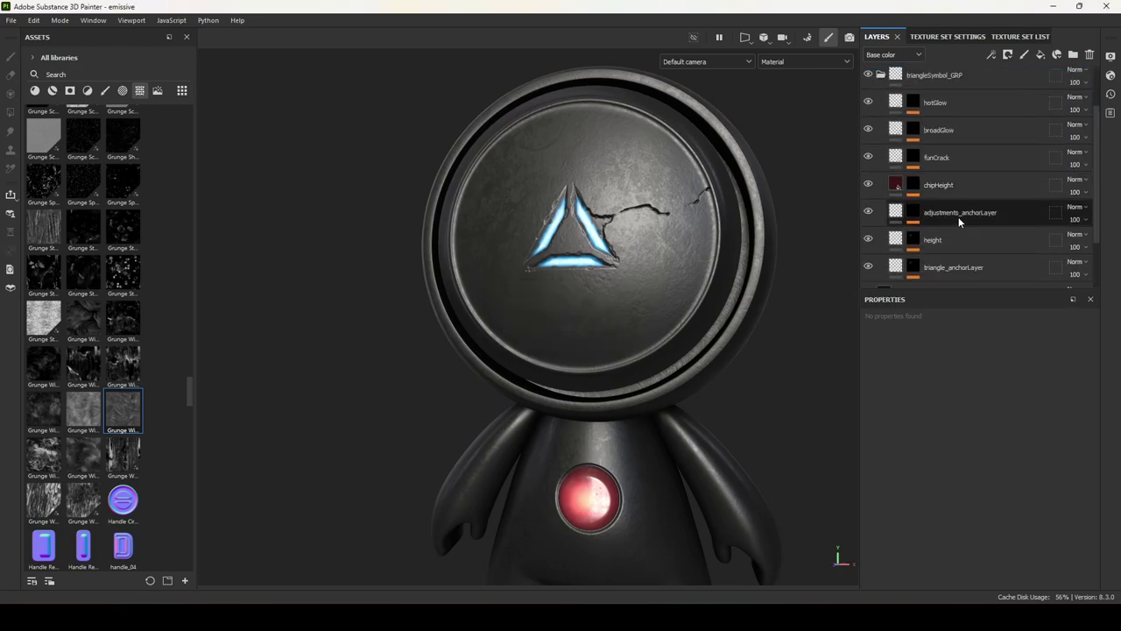
scroll(920, 180, down, 2)
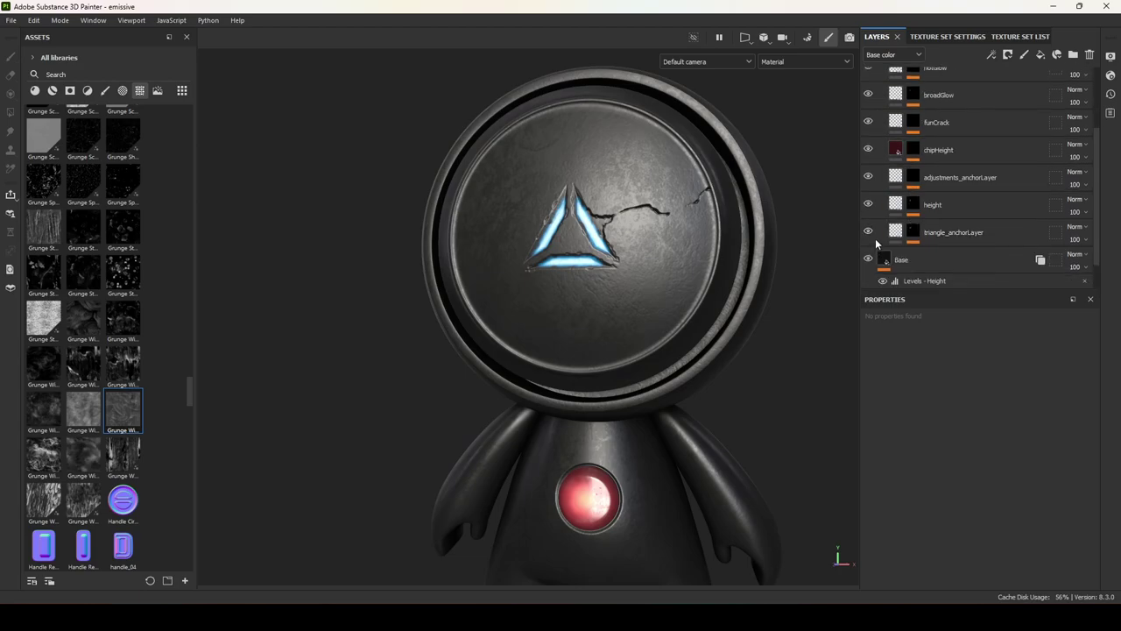
scroll(880, 107, up, 1)
click(869, 103)
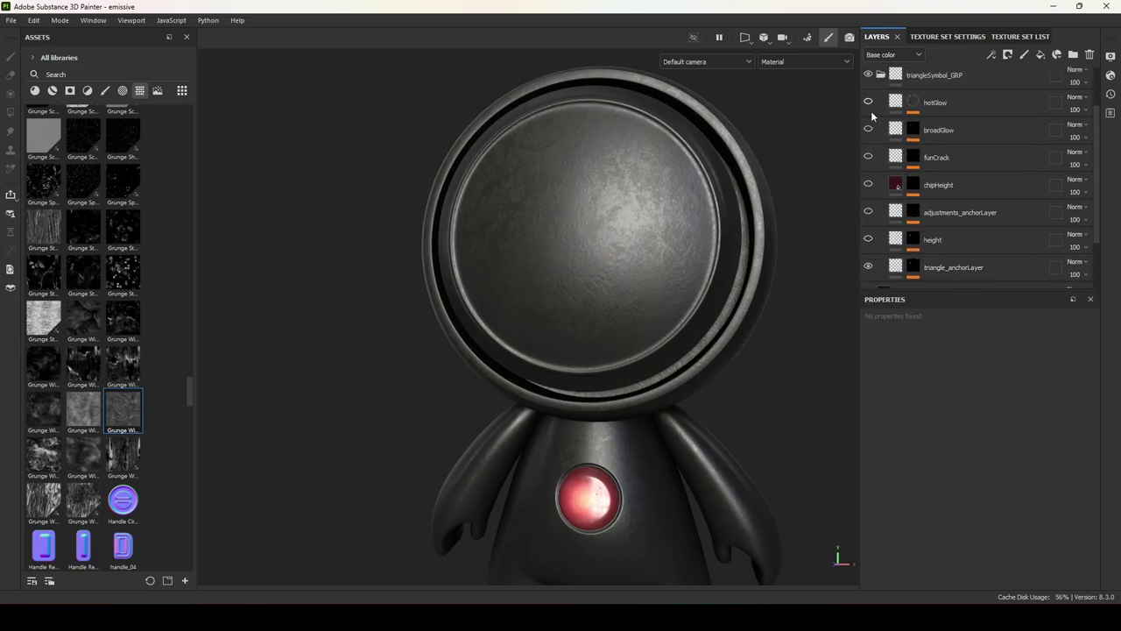
Inspect triangle_anchorLayer's mask in isolation and its Triangle Three Split fill, and return to the layer's material
scroll(907, 201, down, 1)
scroll(907, 203, down, 1)
click(898, 200)
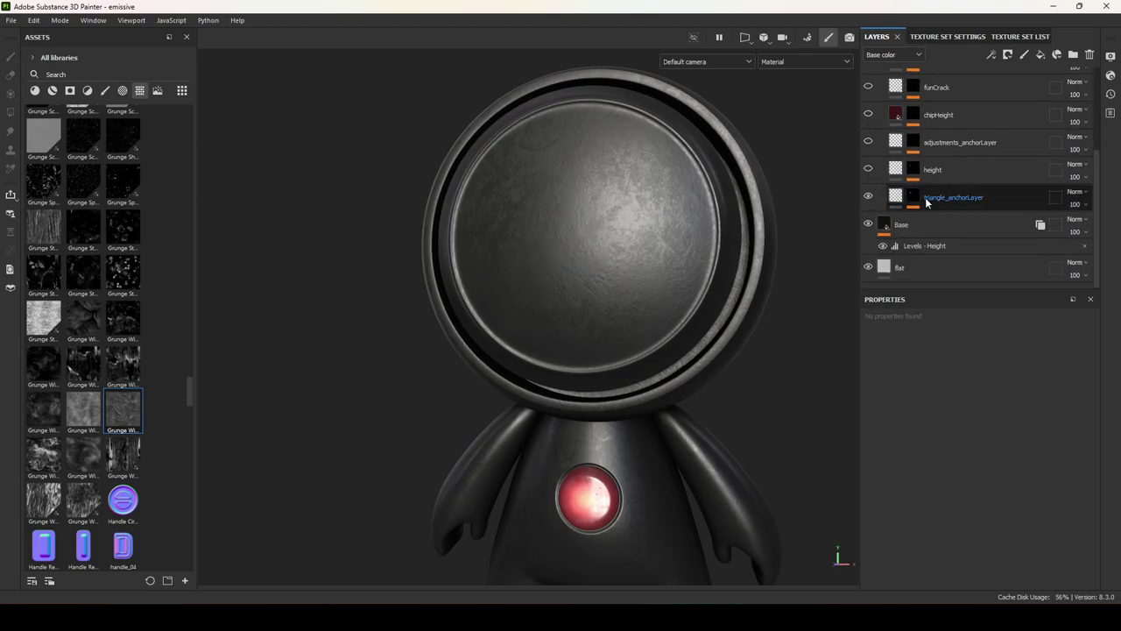
click(899, 200)
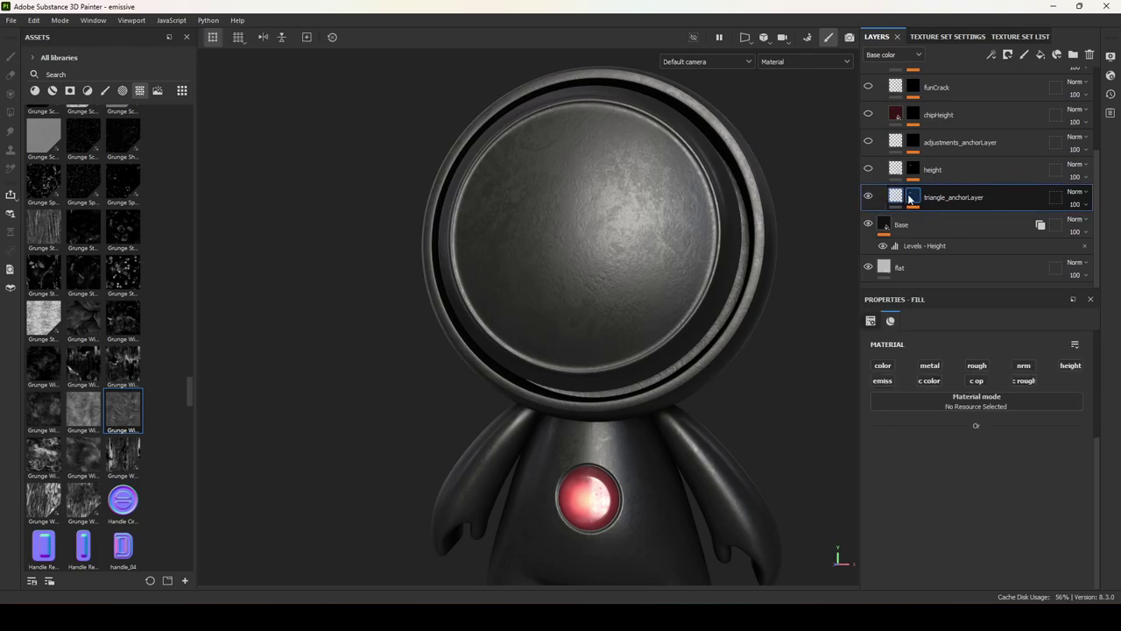
alt+click(911, 197)
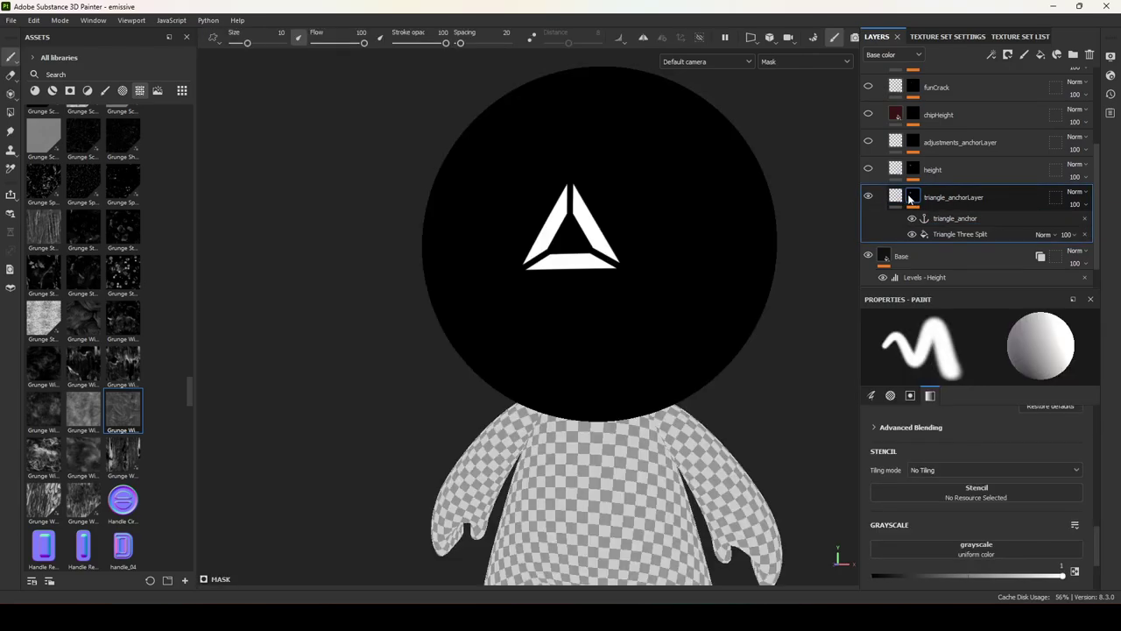
click(956, 234)
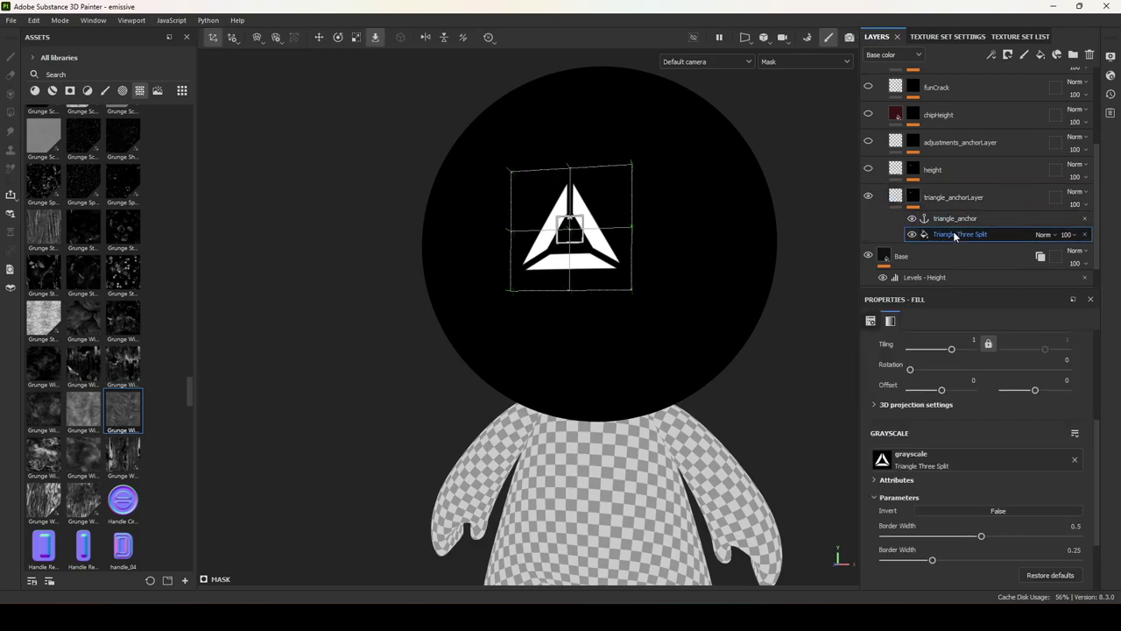
click(899, 198)
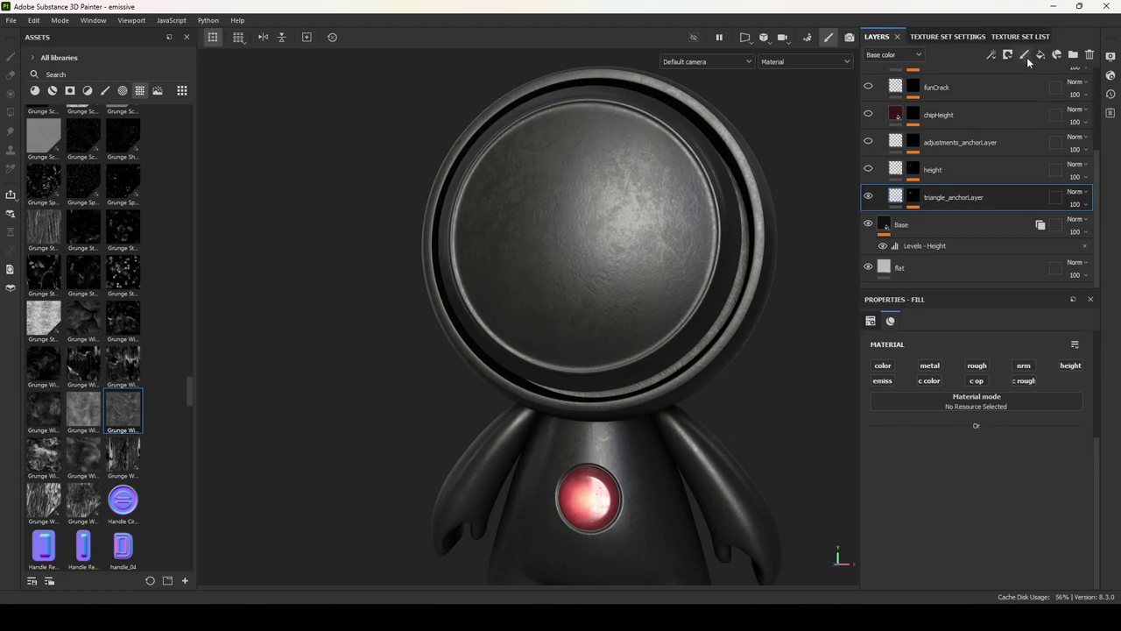
Compare triangle_anchorLayer's material and mask, and view the properties of its triangle_anchor anchor point
click(914, 197)
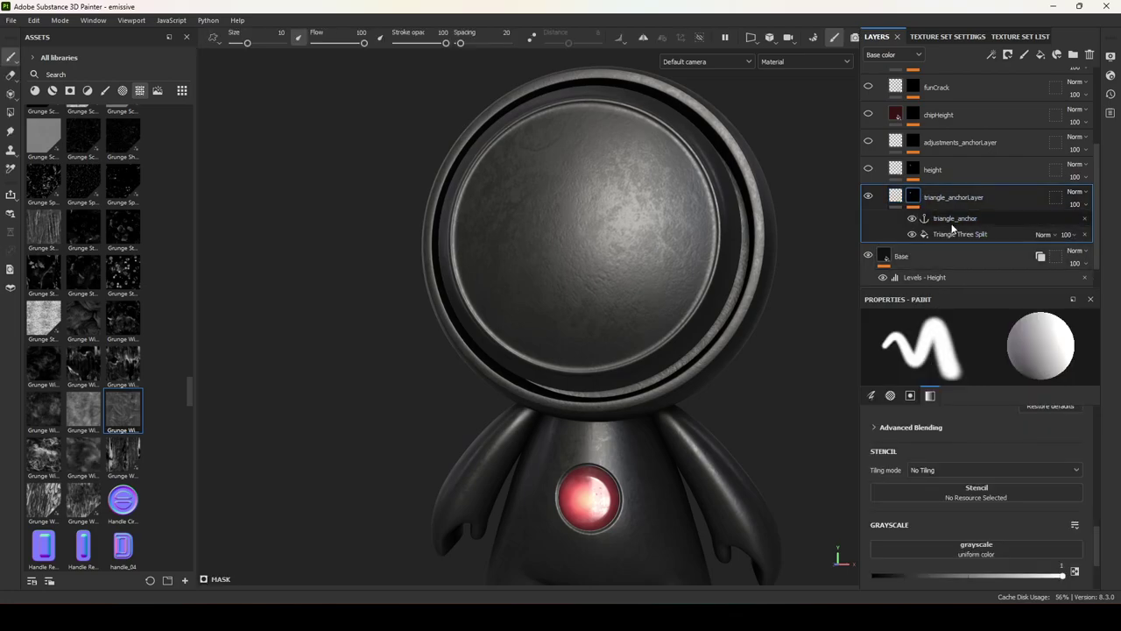
click(895, 196)
click(913, 196)
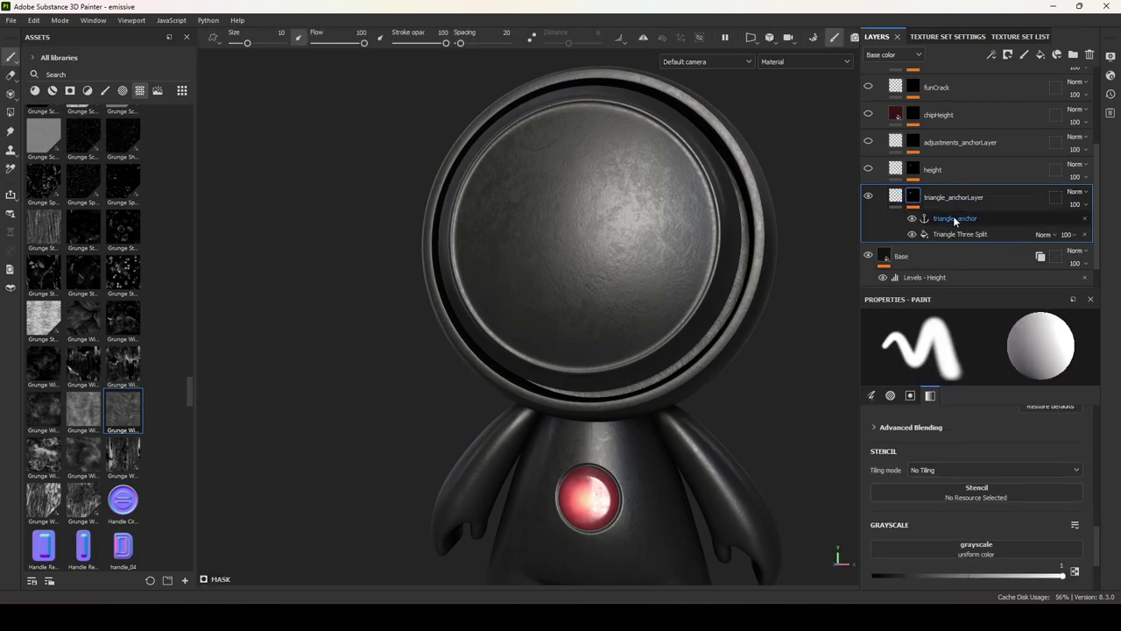
click(959, 218)
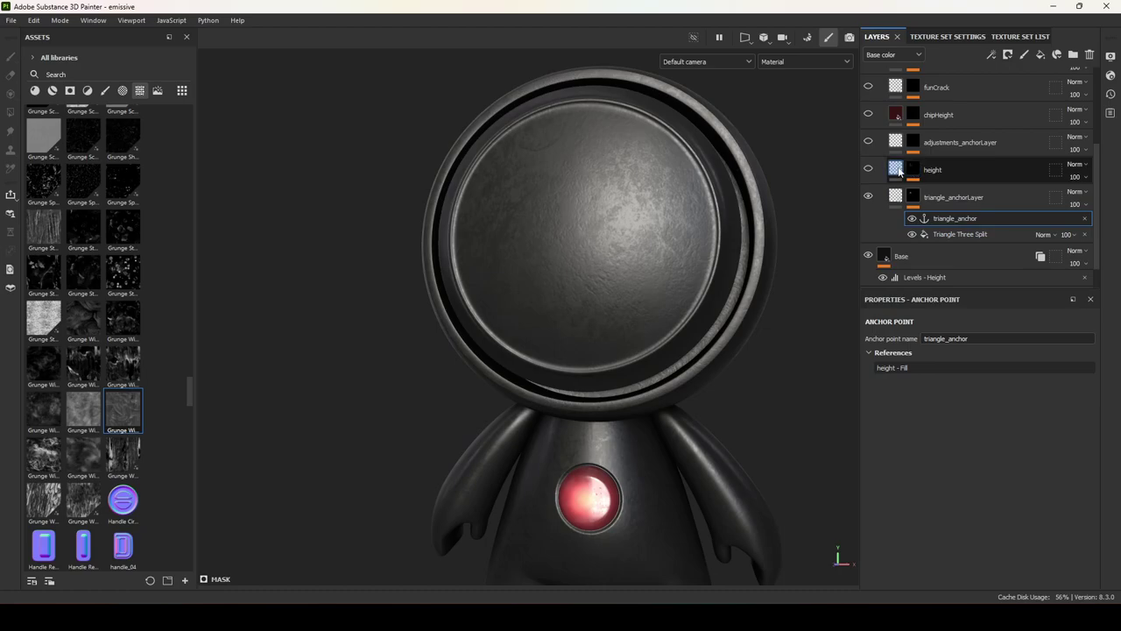
Show the height layer and briefly toggle layers above it on and off for comparison
click(868, 169)
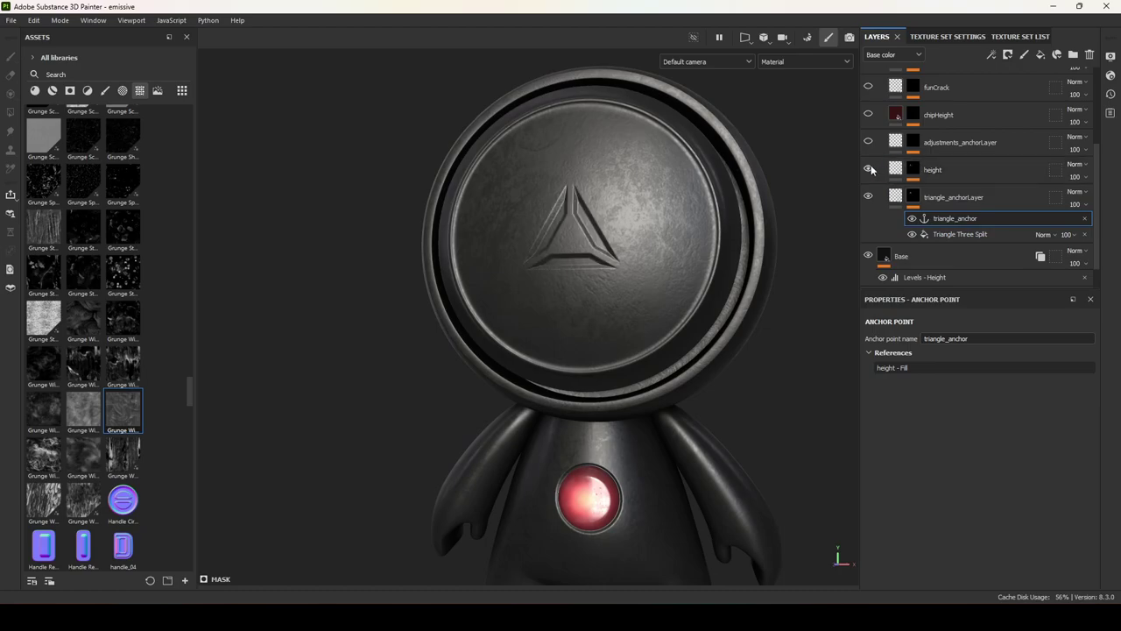
click(867, 116)
scroll(867, 116, up, 2)
click(867, 129)
click(867, 129)
click(868, 130)
click(868, 131)
scroll(876, 140, down, 2)
scroll(870, 178, up, 1)
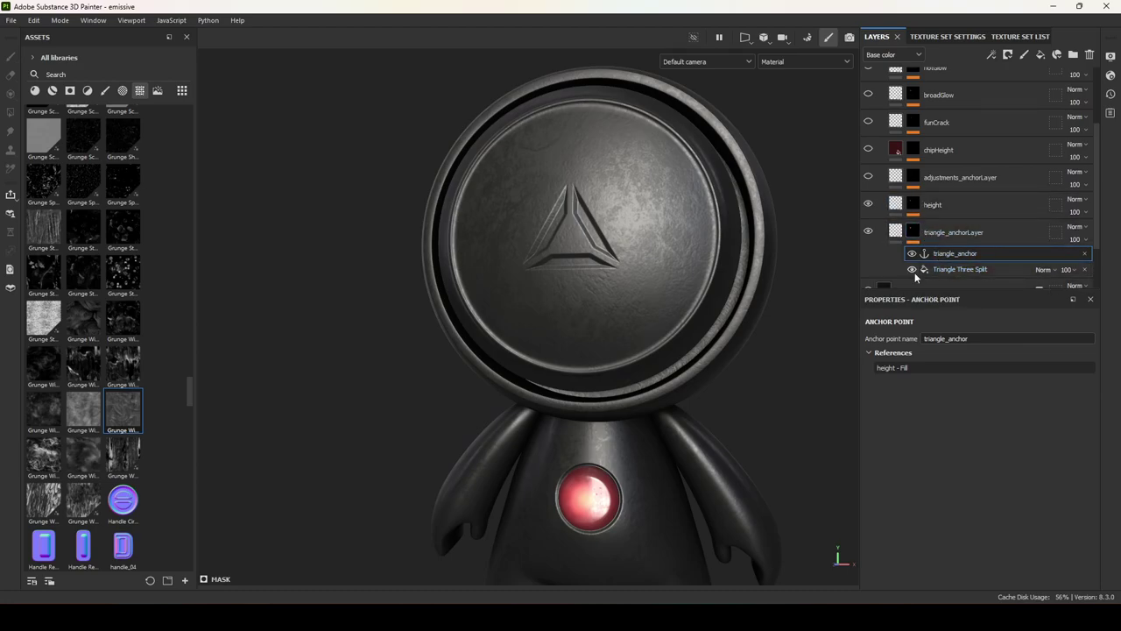
Preview the height layer's mask in isolation, and set the layer's Height value to about -0.1239
click(911, 208)
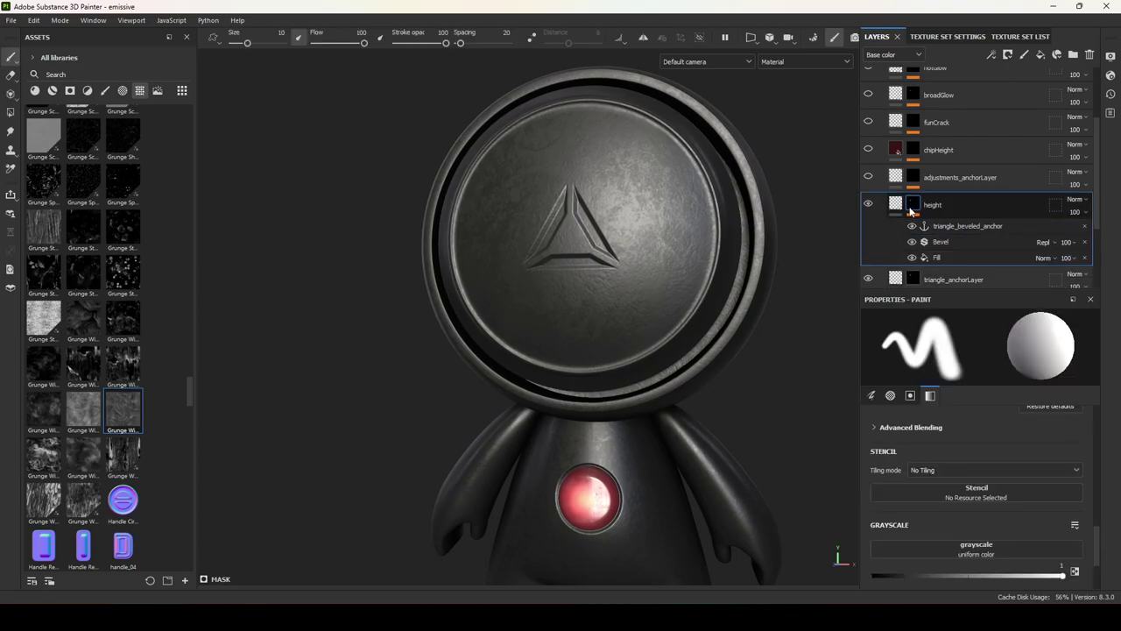
alt+click(912, 204)
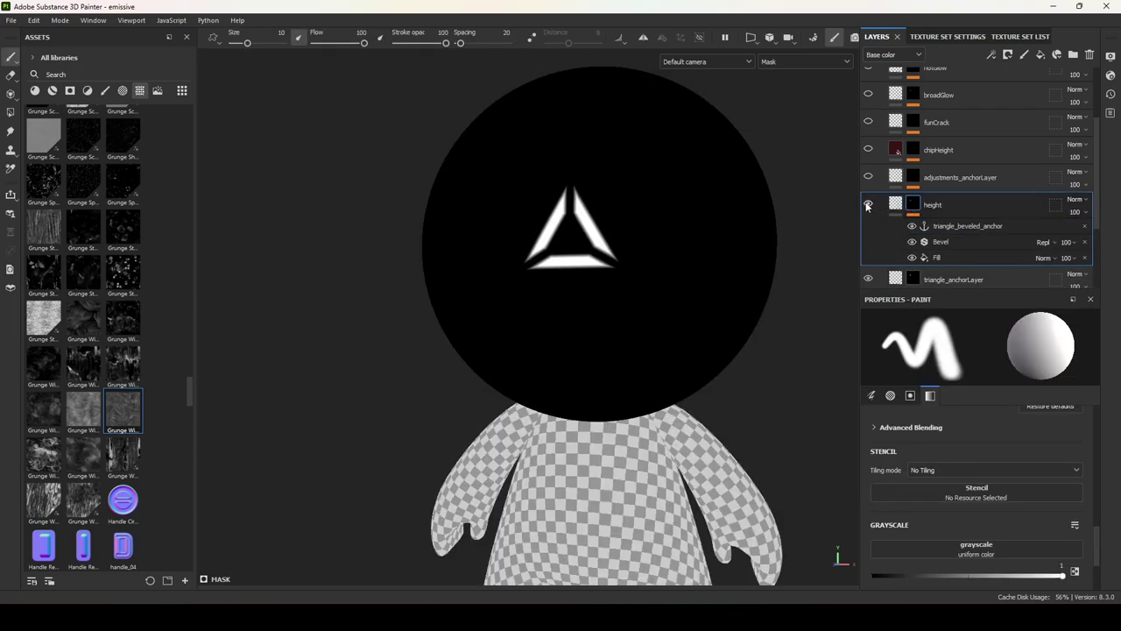
click(894, 207)
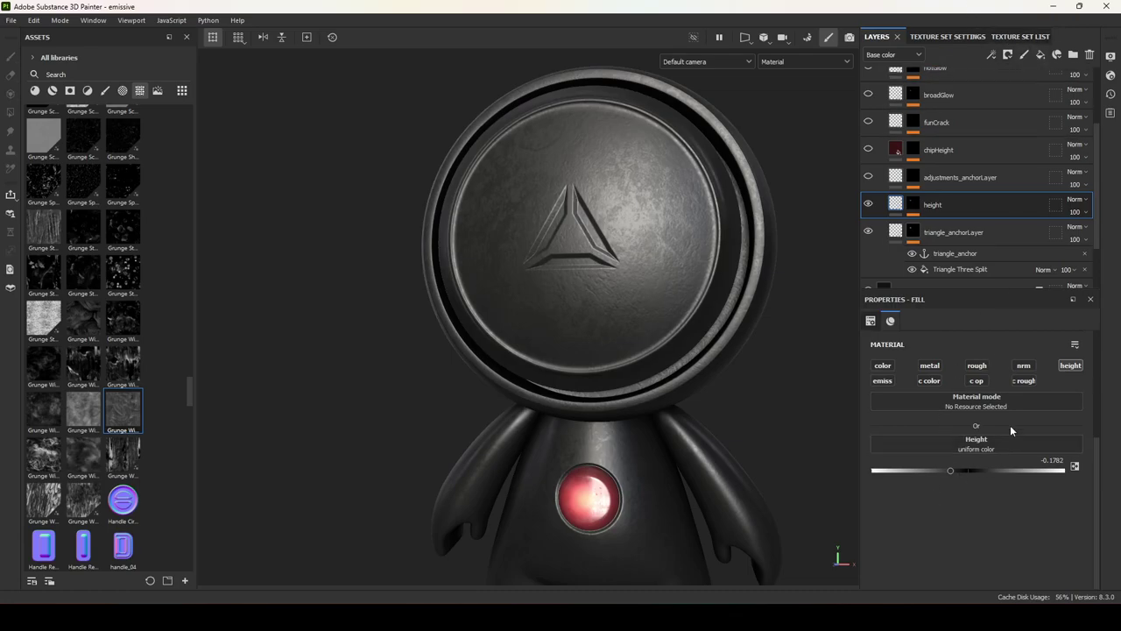
mouse_move(953, 471)
mouse_down()
mouse_move(971, 471)
mouse_move(955, 471)
mouse_up()
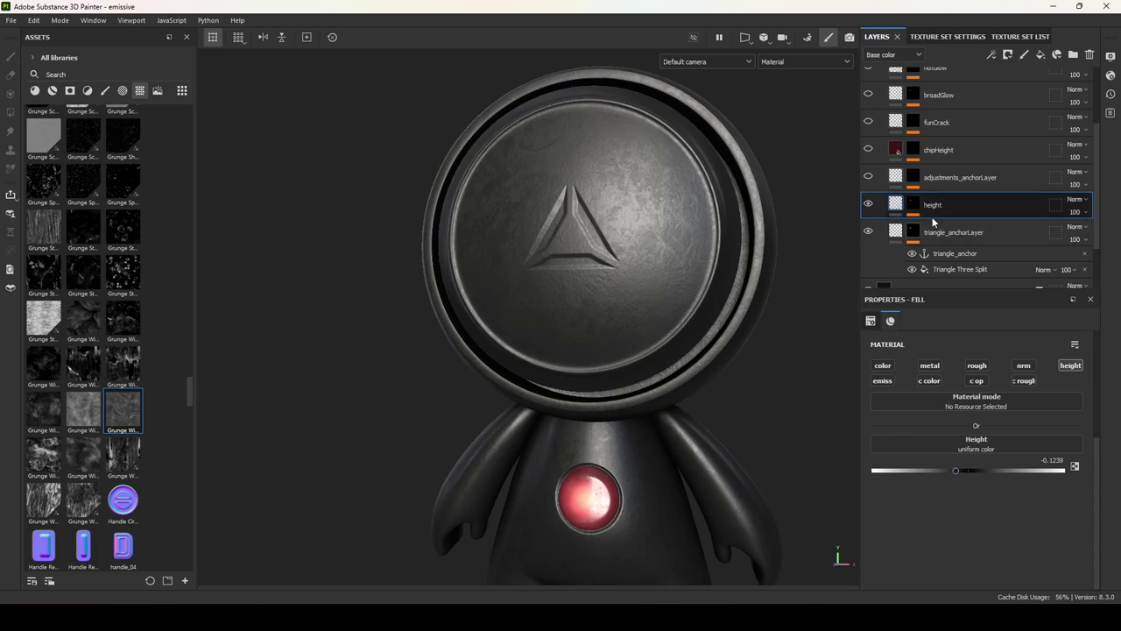
Preview the height layer's mask in isolation with its Bevel and anchor point hidden, and view the Fill's source reference
click(919, 205)
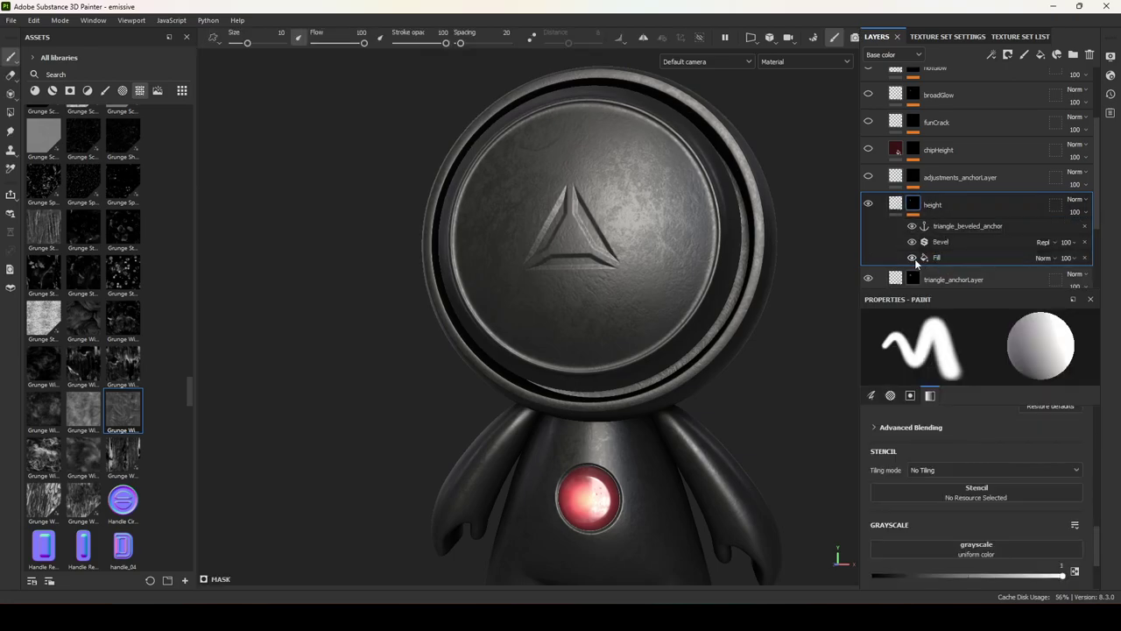
alt+click(917, 207)
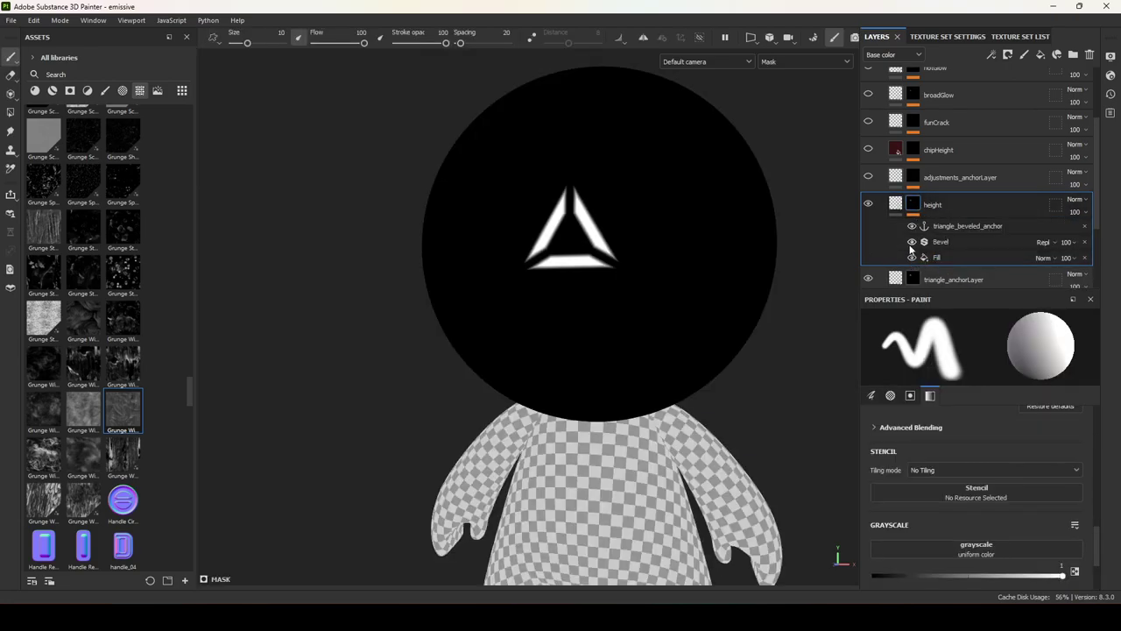
click(967, 257)
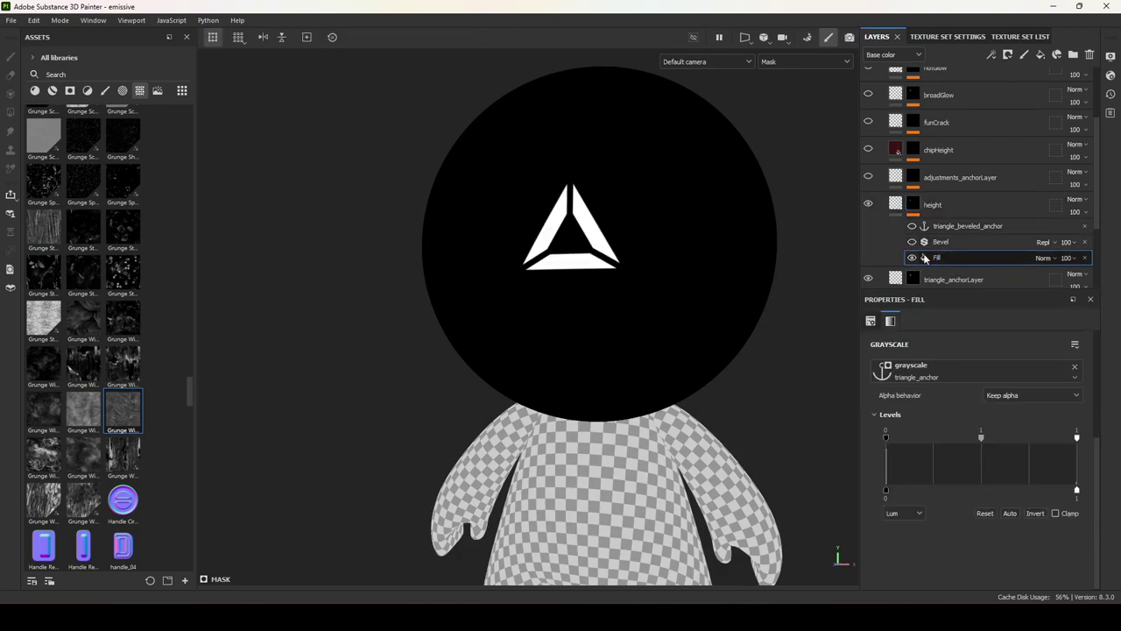
scroll(956, 246, down, 1)
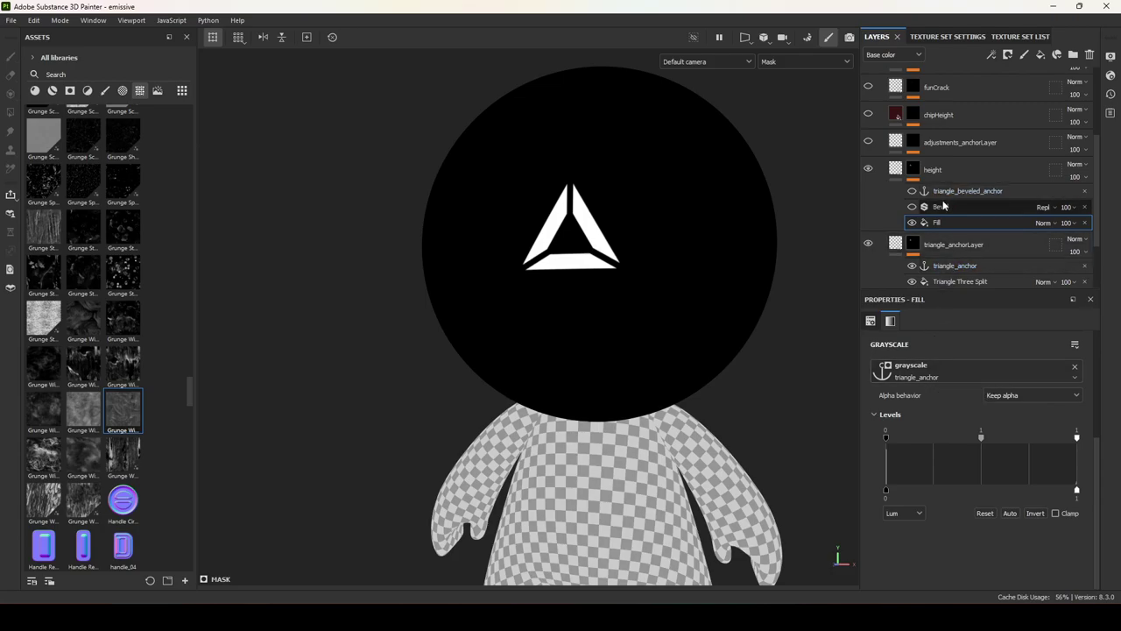
Return to the material view, zoom in on the triangle, and compare it without and with the height mask's Bevel, leaving the Bevel on
key(m)
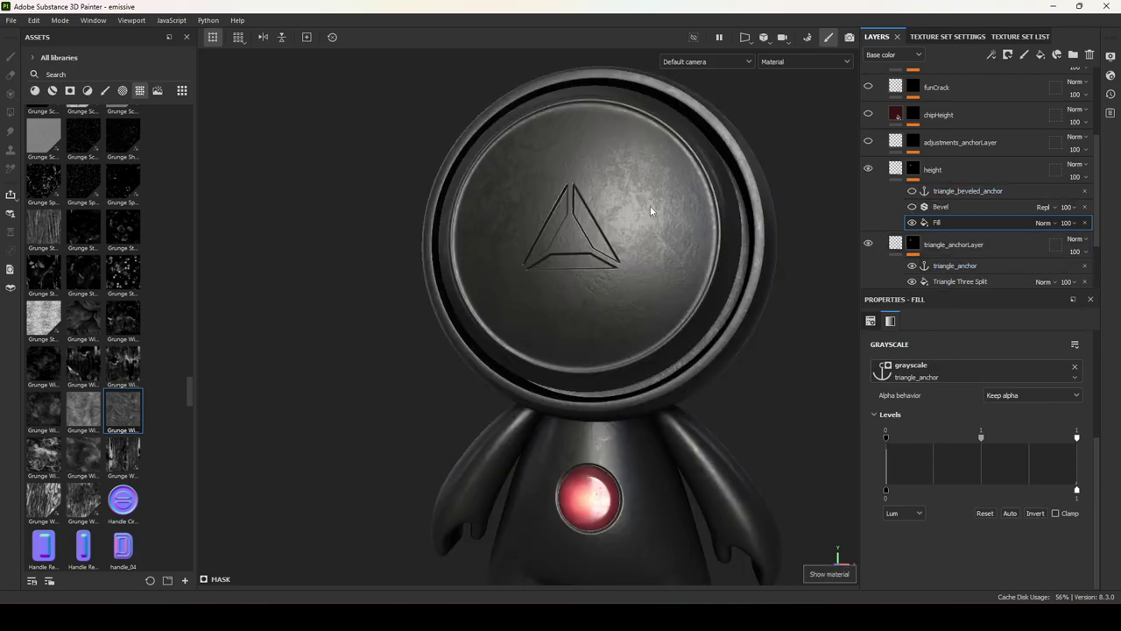
scroll(601, 215, up, 3)
alt+drag(603, 217, 755, 329)
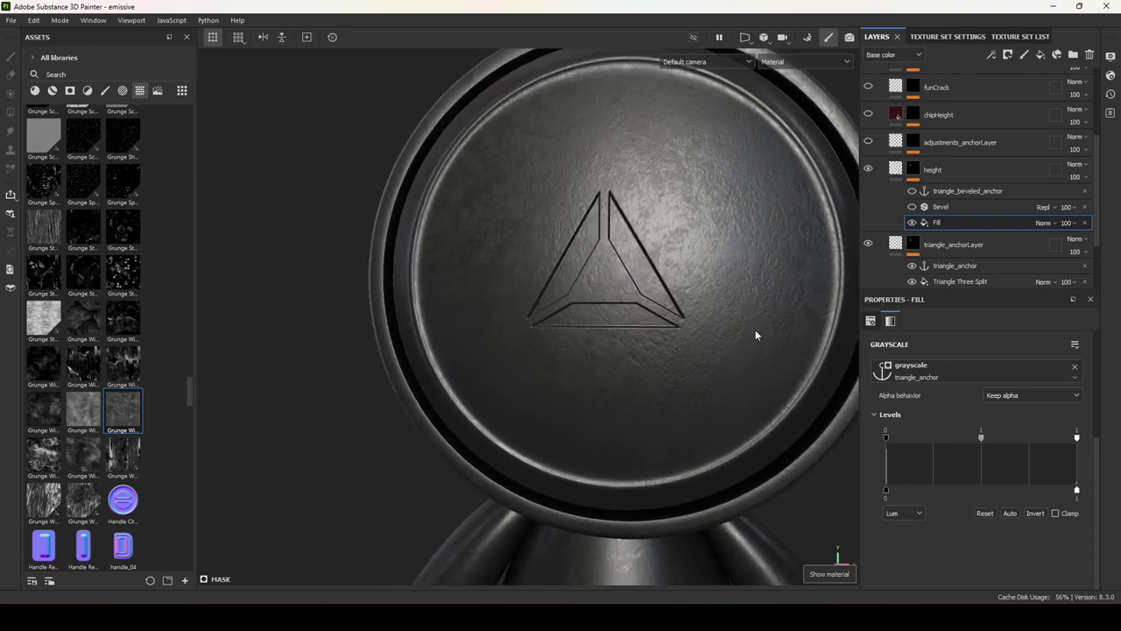
click(911, 209)
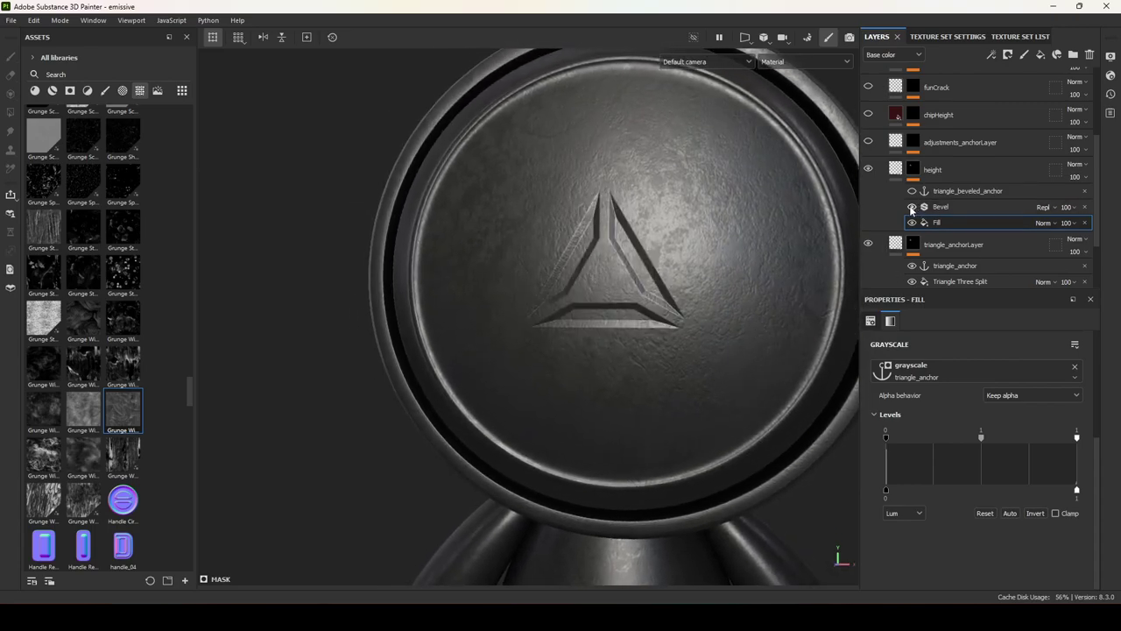
click(911, 208)
click(910, 208)
mouse_move(736, 275)
alt+mouse_down()
mouse_move(703, 283)
mouse_move(741, 275)
alt+mouse_up()
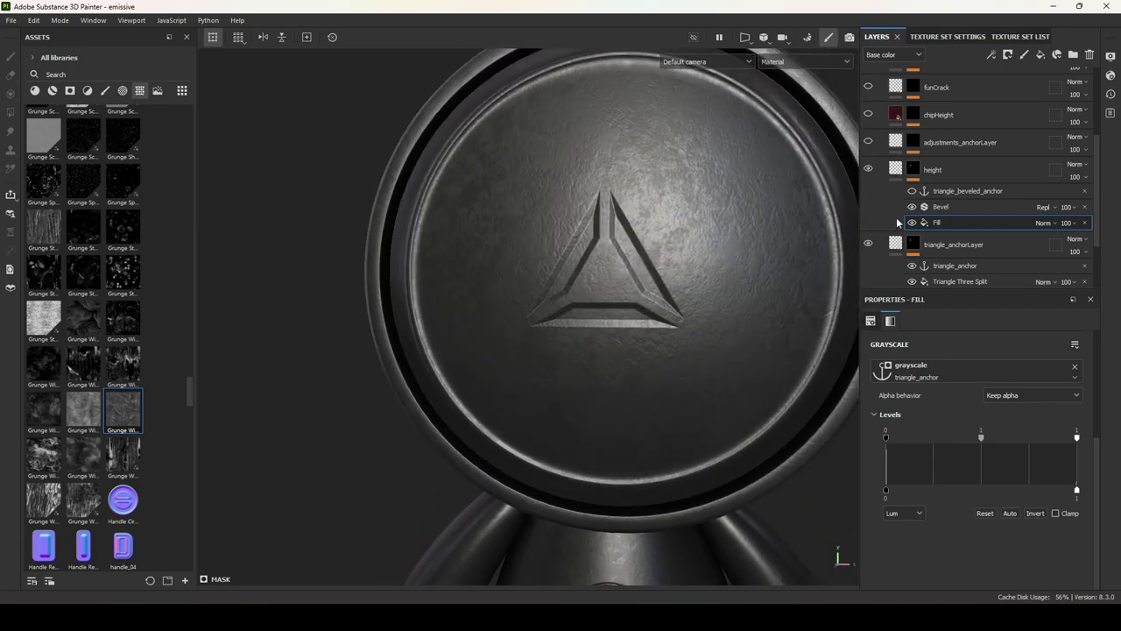
Try the Blur filter in place of Bevel in the height layer's mask, and undo the replacement
click(954, 207)
click(951, 348)
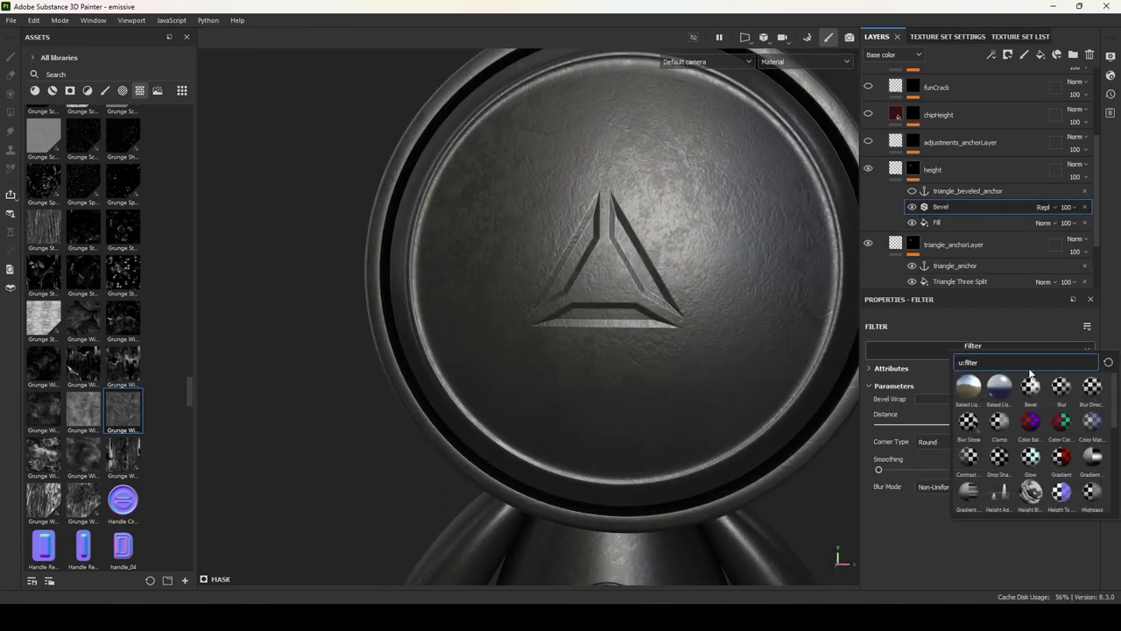
click(1061, 388)
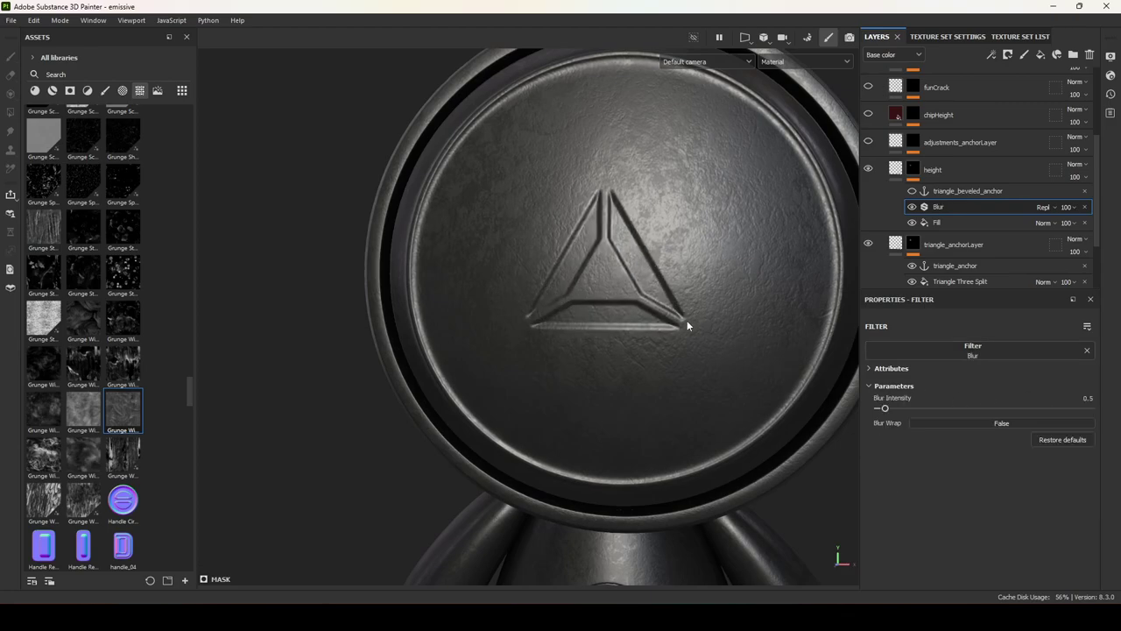
key(ctrl+z)
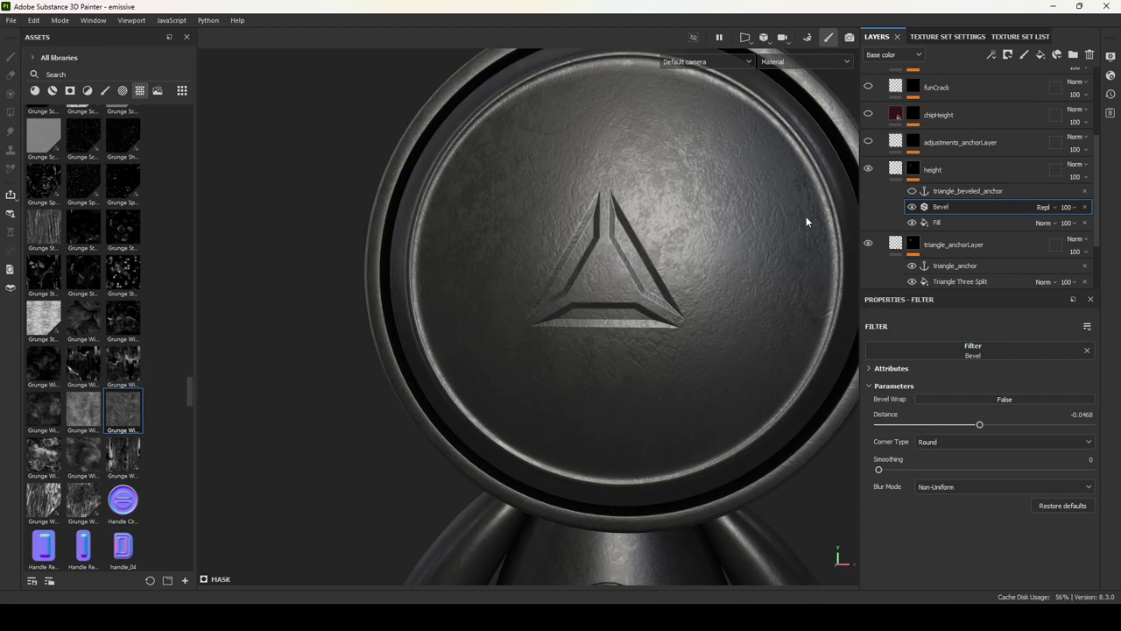
Turn the triangle_beveled_anchor anchor point back on and view its references
click(918, 190)
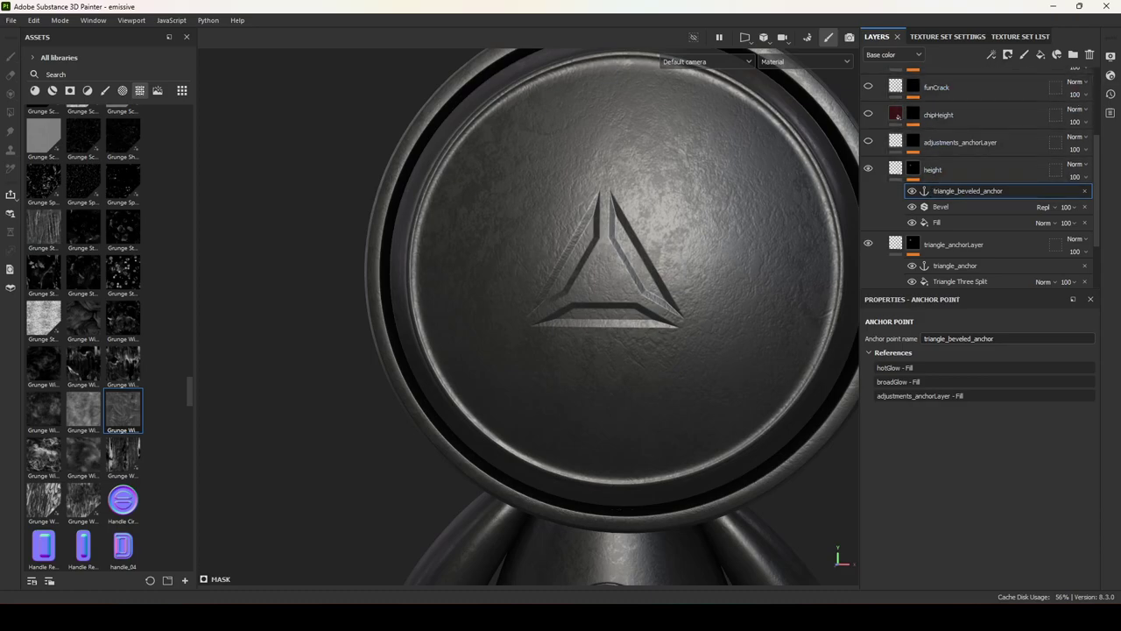
Compare the model with the shader's Displacement & Tessellation disabled and enabled, leave it enabled, and close the shader settings
click(1109, 77)
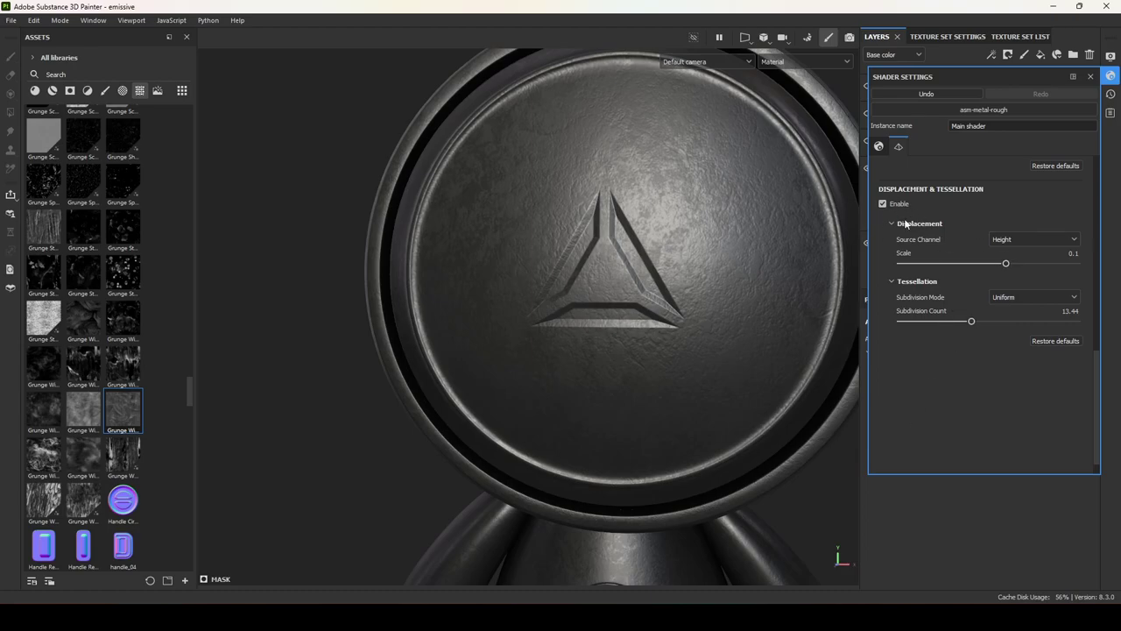
alt+drag(700, 304, 666, 325)
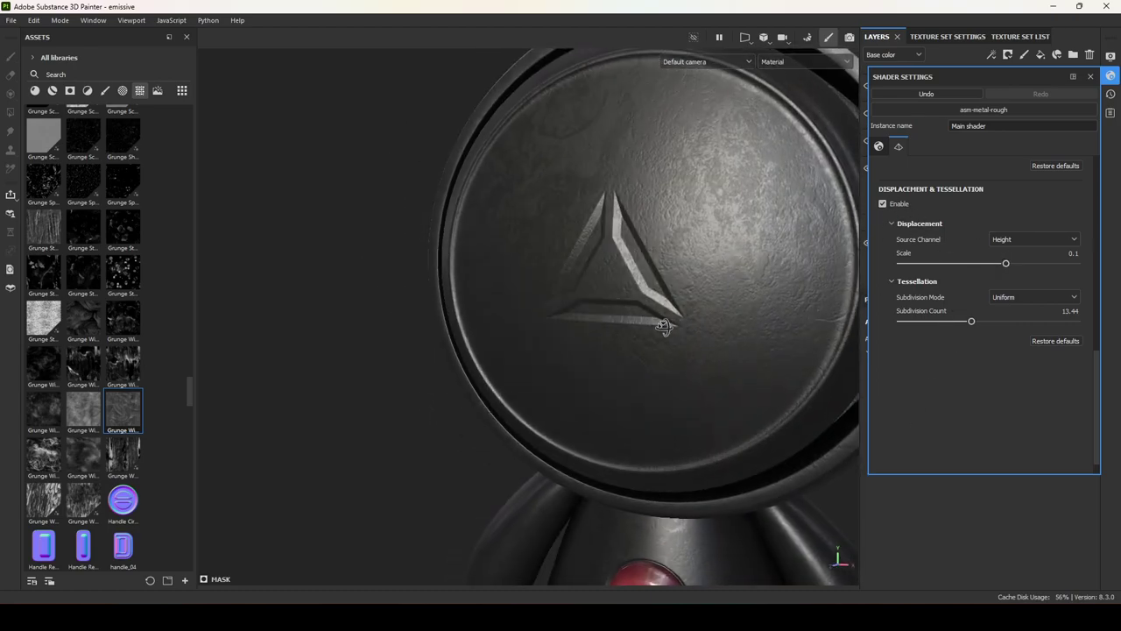
alt+drag(684, 421, 651, 268)
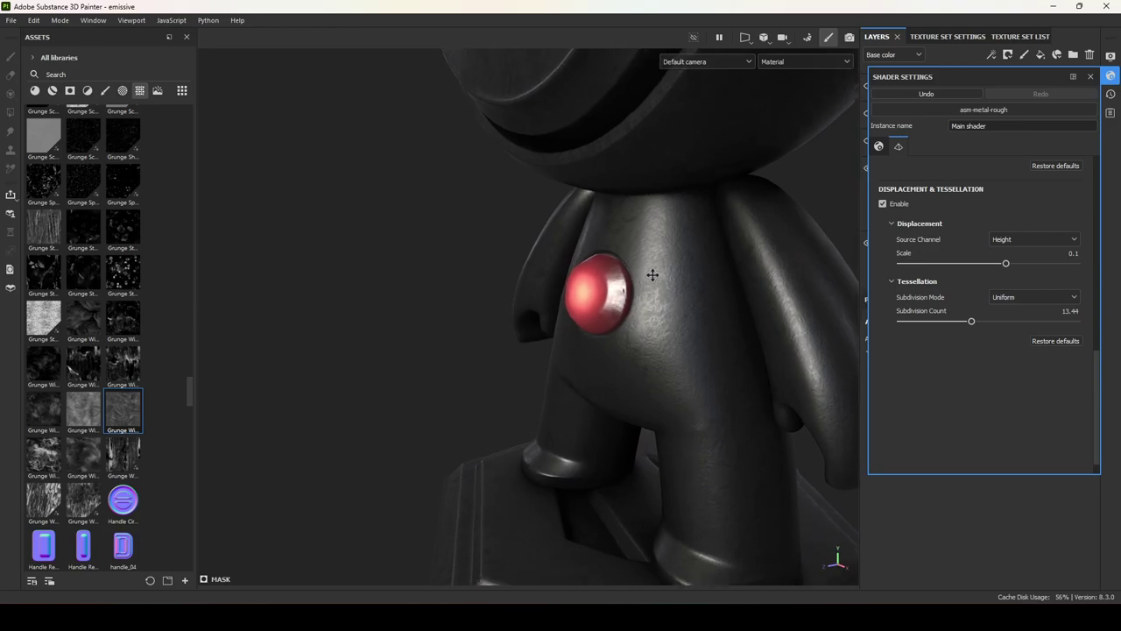
click(883, 204)
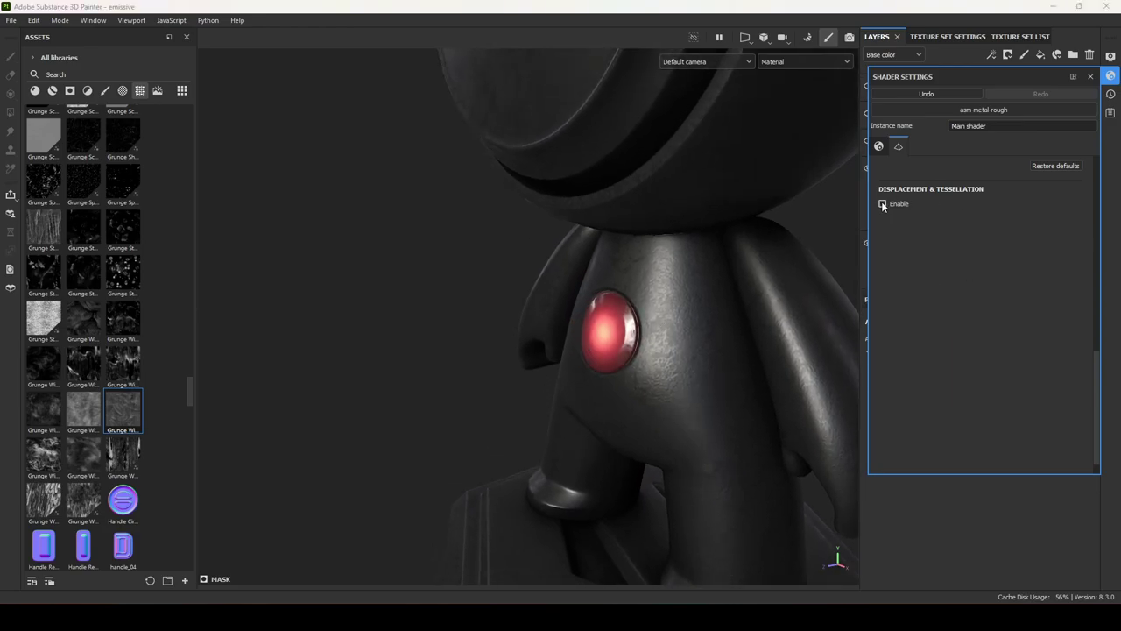
alt+drag(687, 324, 785, 305)
alt+right_drag(786, 305, 465, 263)
alt+middle_drag(464, 262, 529, 428)
alt+right_drag(529, 429, 760, 337)
alt+middle_drag(760, 337, 705, 292)
alt+drag(706, 293, 771, 276)
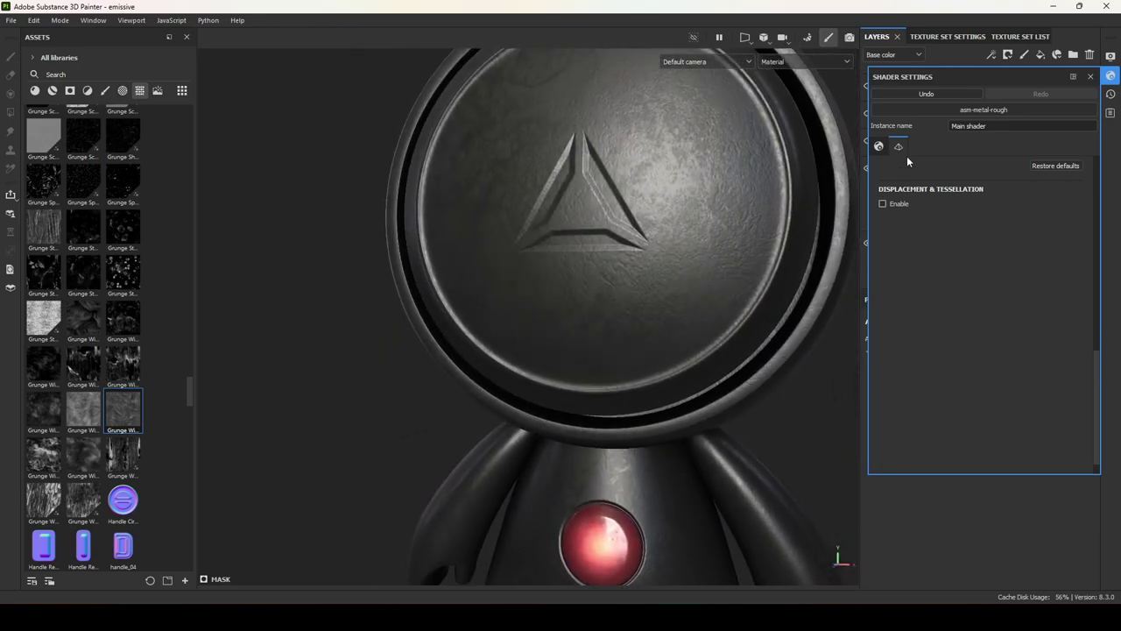
click(883, 203)
alt+drag(865, 203, 696, 257)
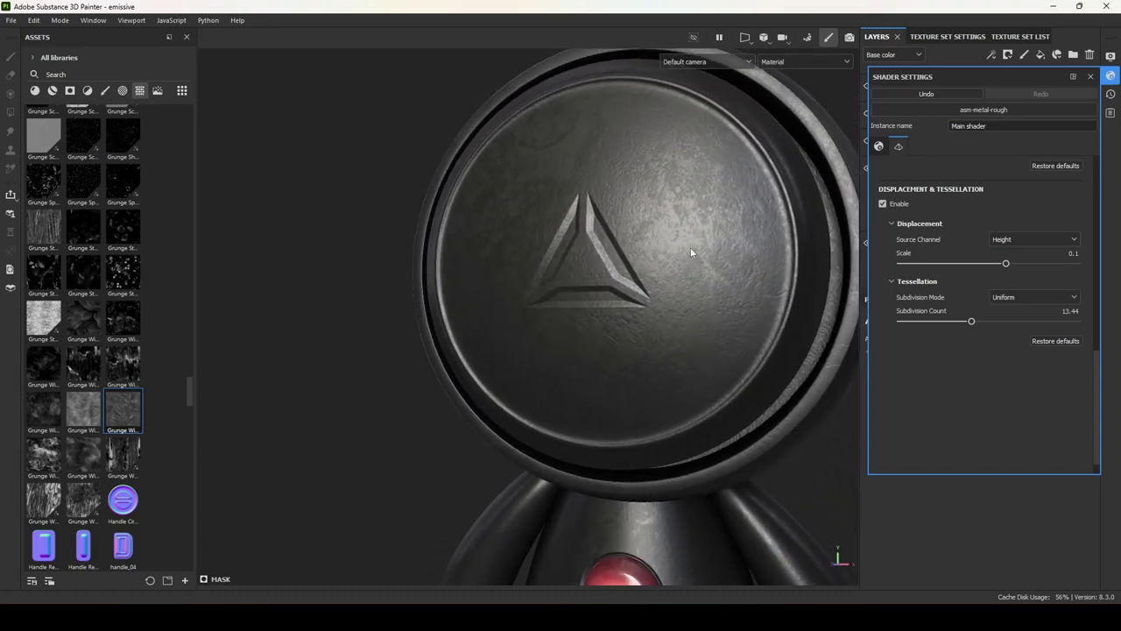
click(1092, 76)
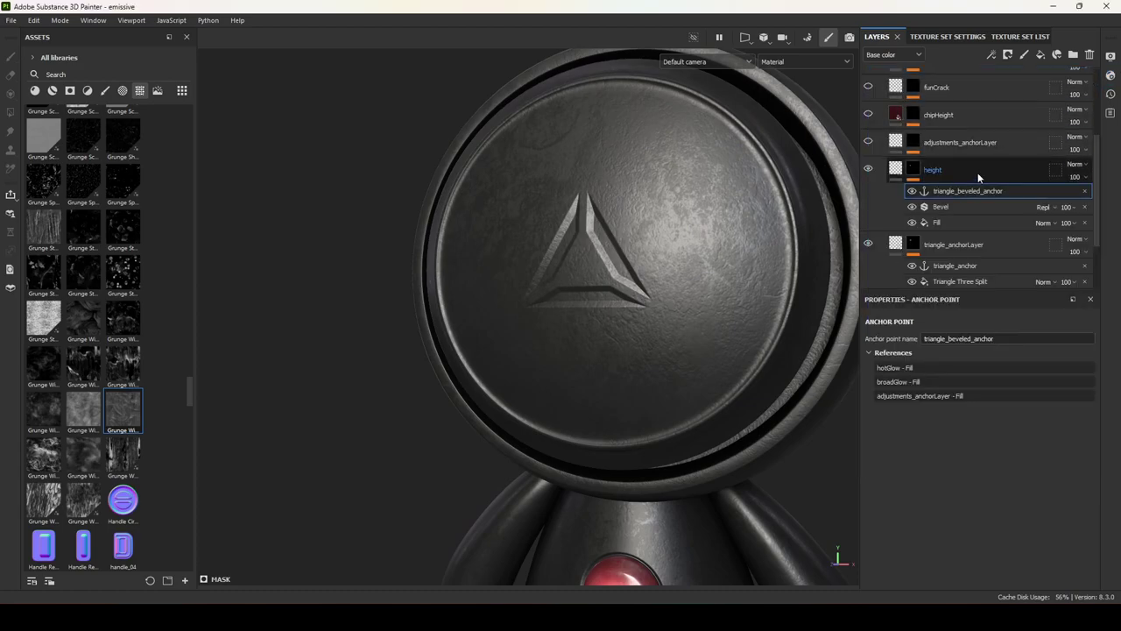
Show adjustments_anchorLayer and preview its mask in isolation
scroll(970, 207, up, 1)
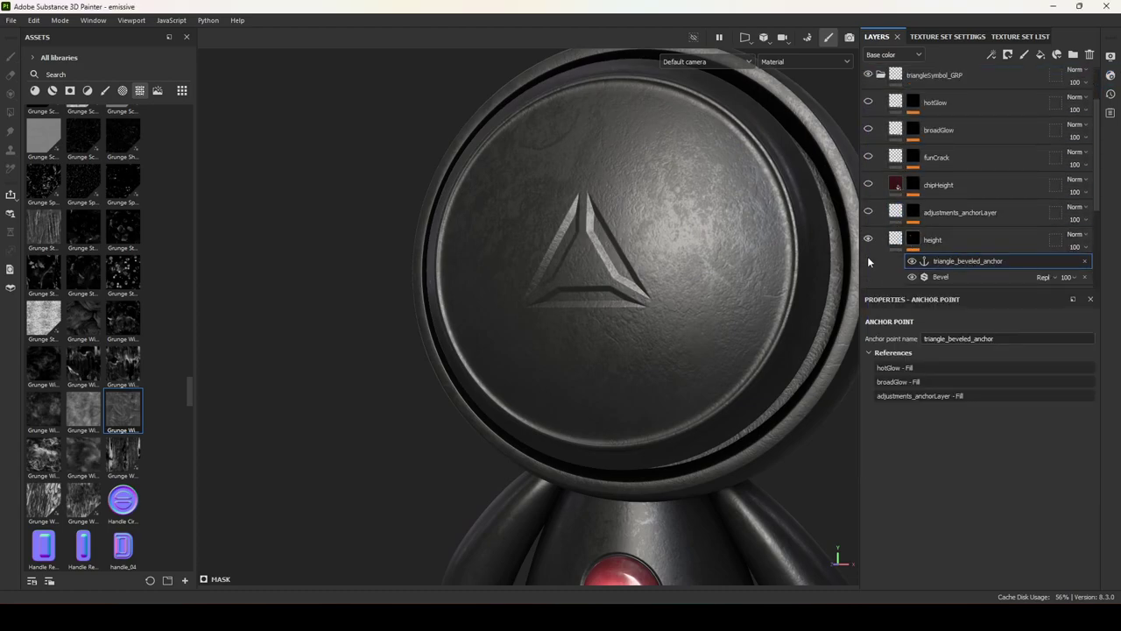
alt+drag(777, 251, 749, 250)
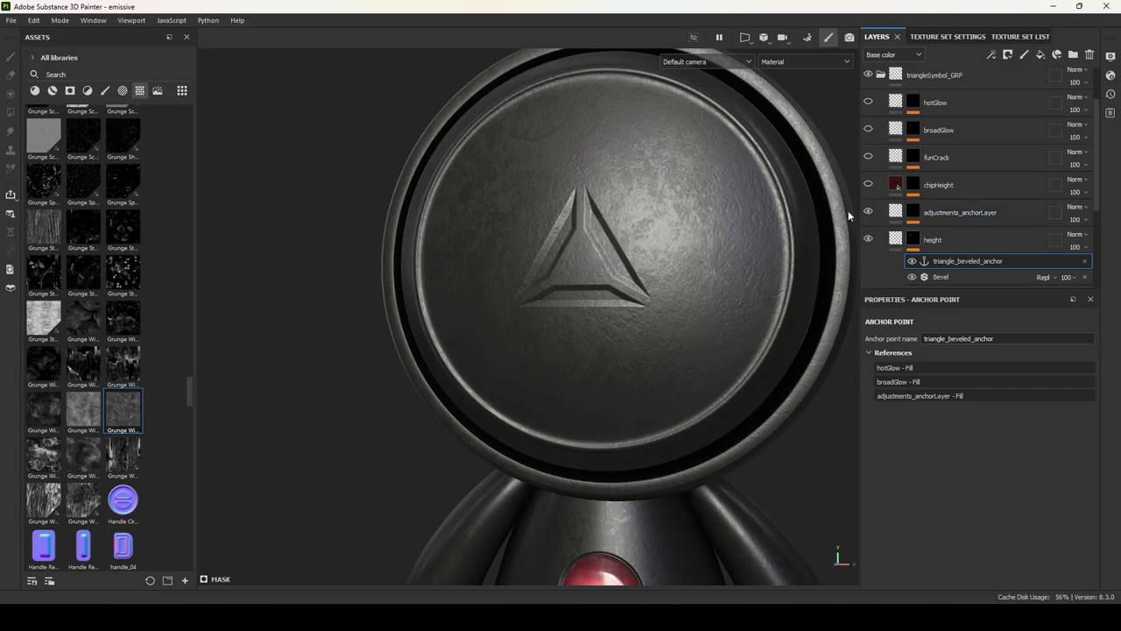
click(960, 211)
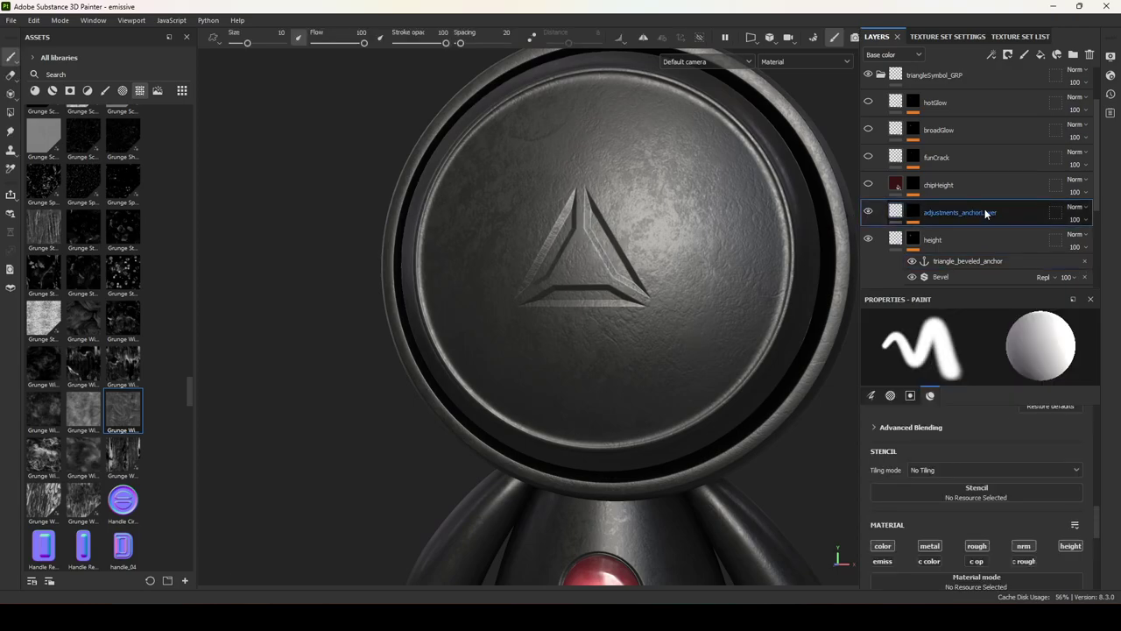
alt+click(913, 212)
Examine adjustments_anchorLayer's stack of fills, filters, levels and anchor points, along with the height and triangle_anchorLayer stacks below it
scroll(946, 212, down, 2)
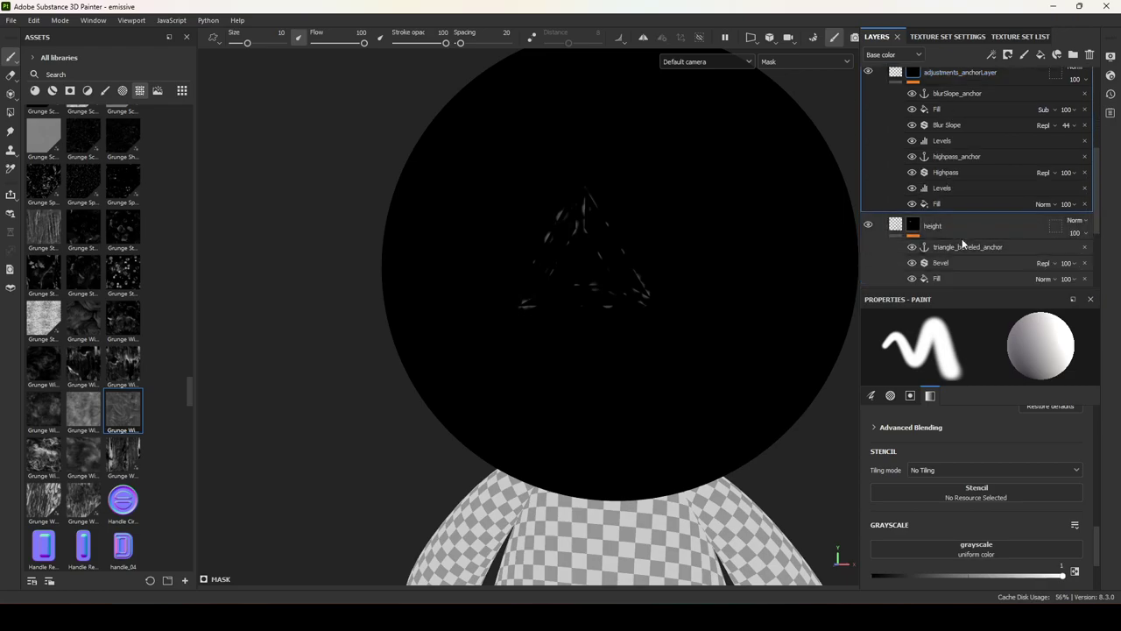
scroll(955, 225, down, 1)
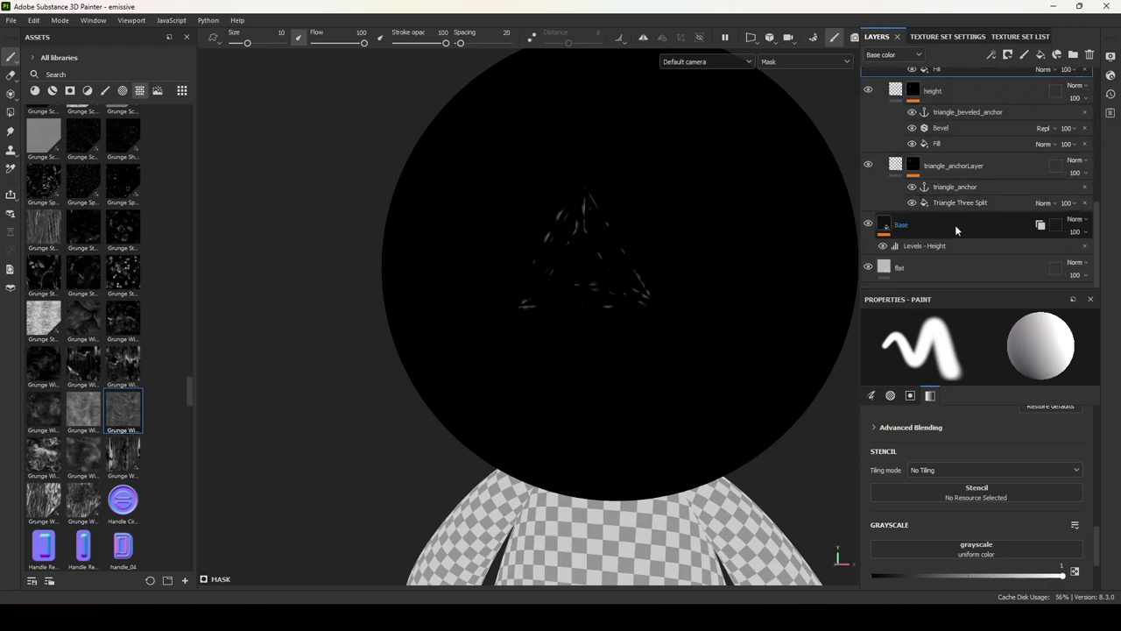
scroll(958, 128, down, 4)
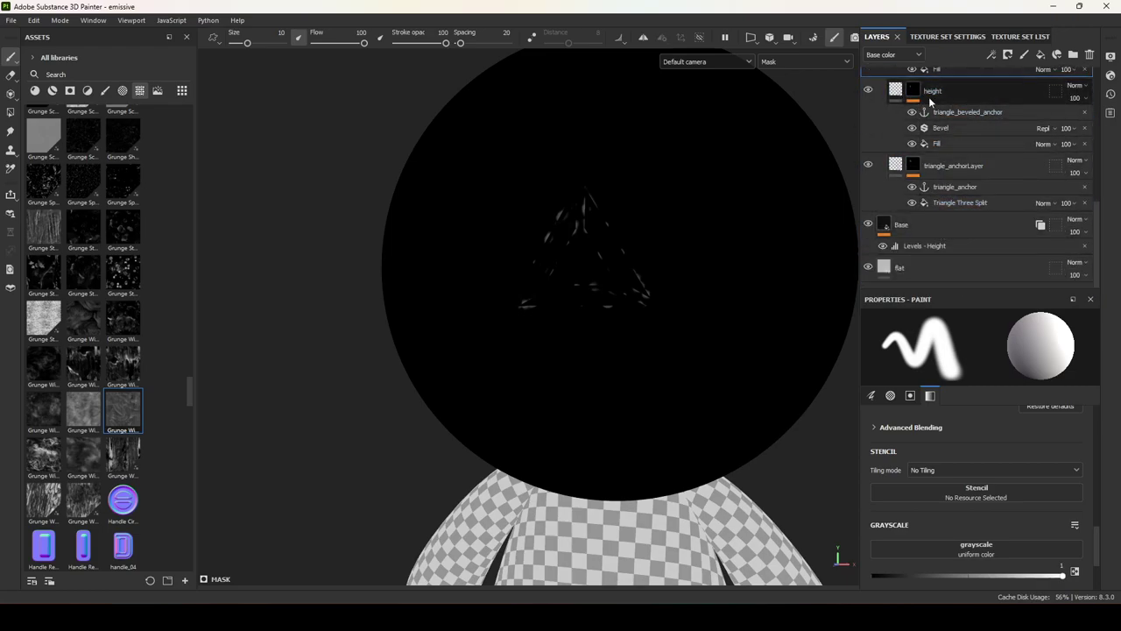
scroll(958, 149, up, 1)
scroll(956, 157, up, 3)
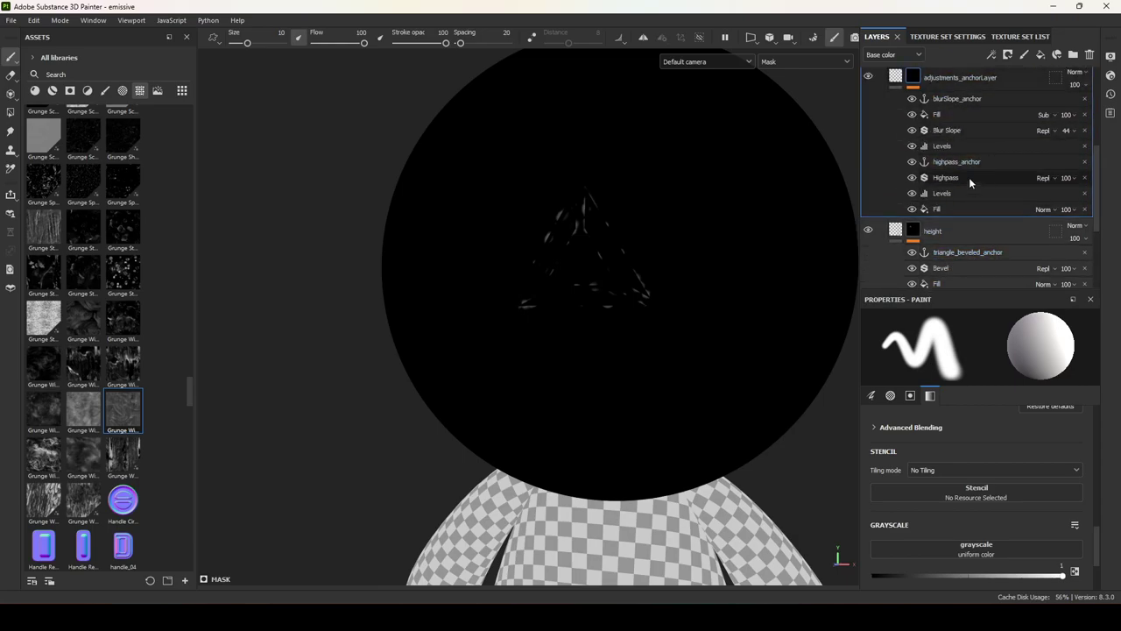
scroll(968, 179, down, 2)
scroll(958, 122, up, 2)
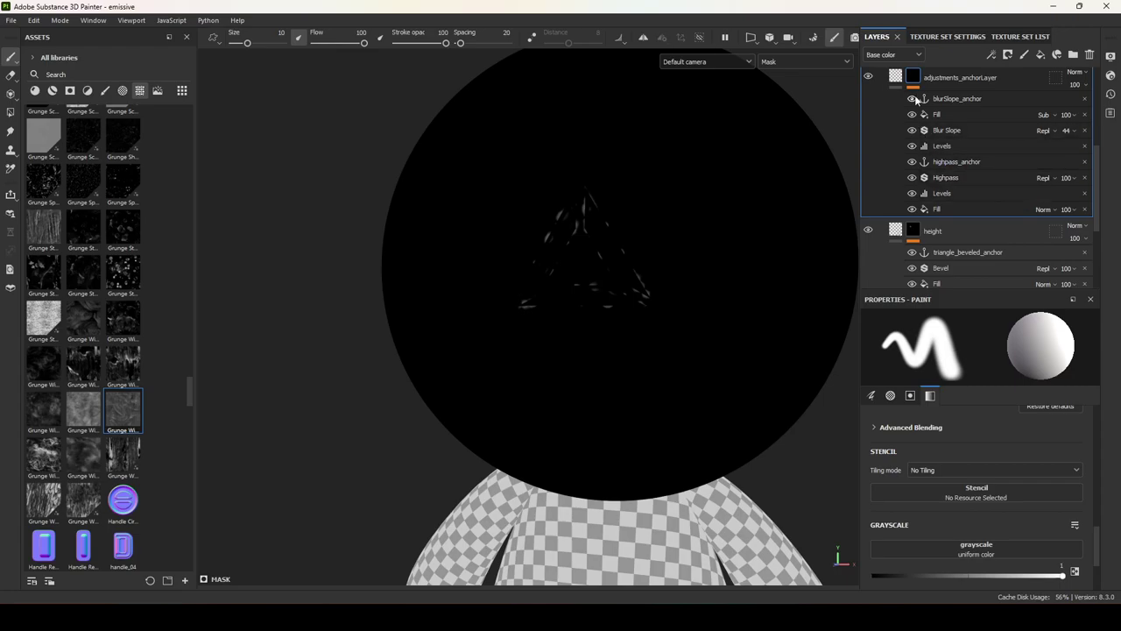
Return to the material view and show the chipHeight and funCrack layers
scroll(915, 101, up, 2)
key(m)
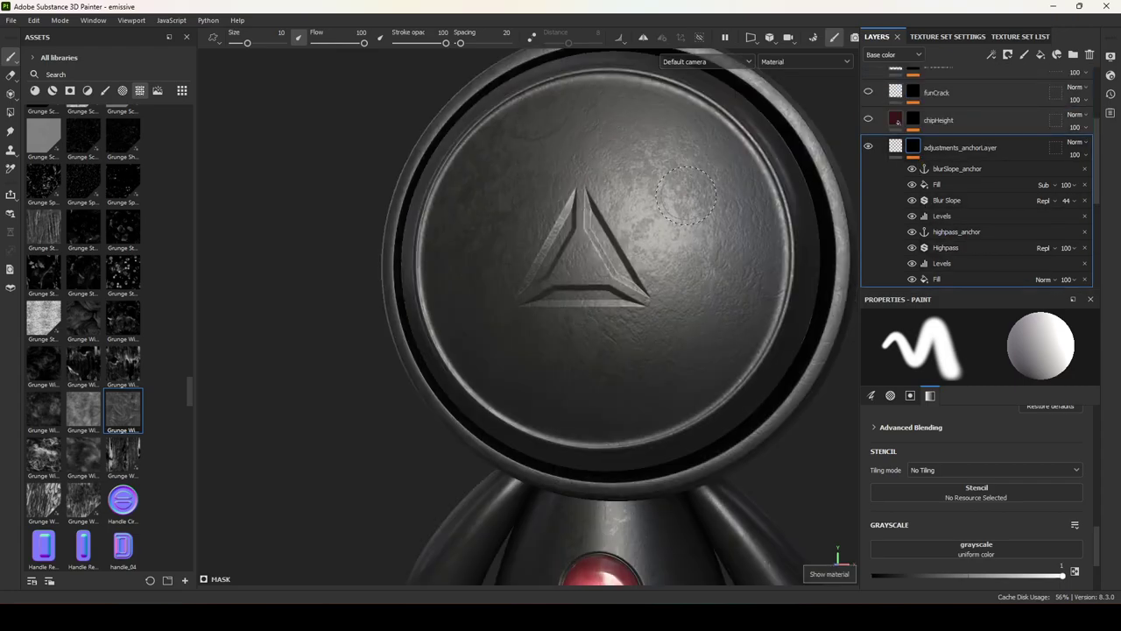
click(869, 120)
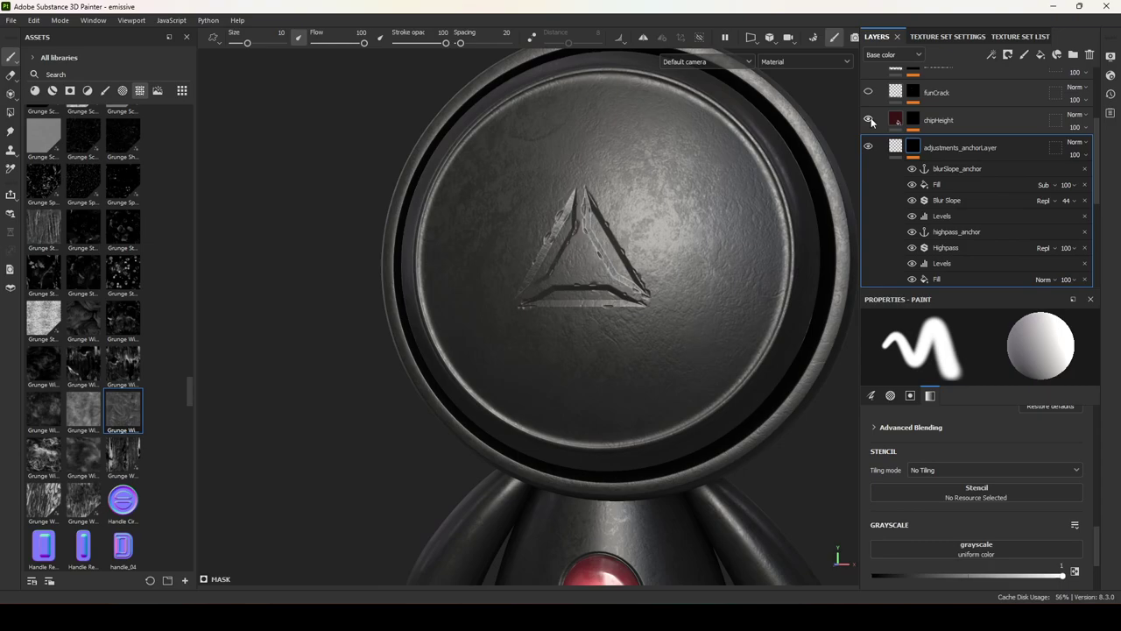
click(868, 92)
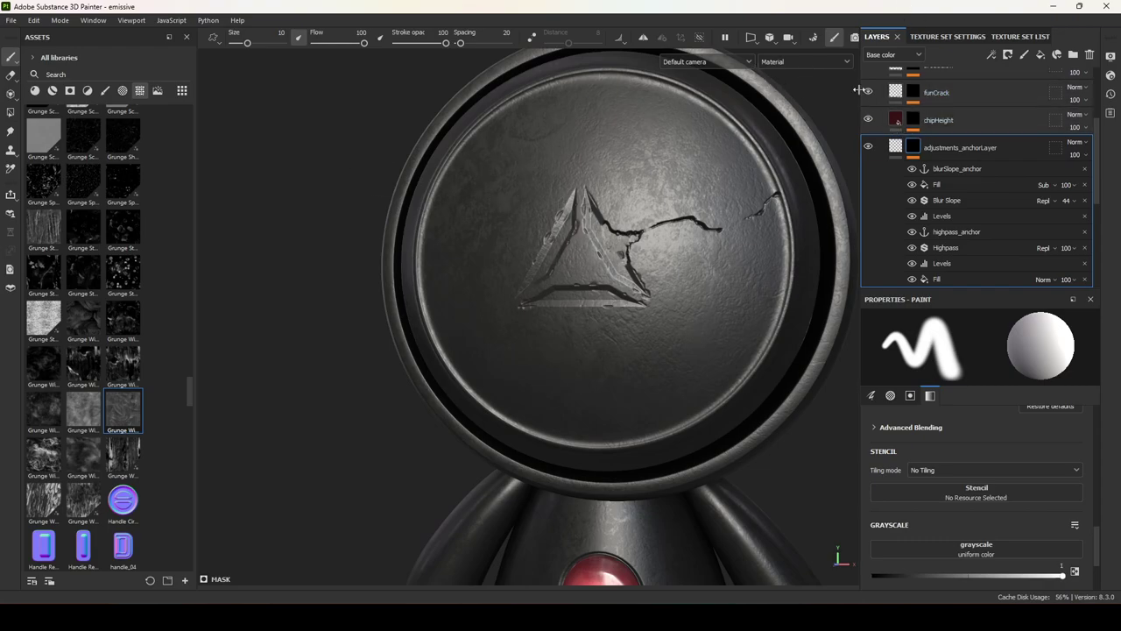
Add a Warp filter above the Triangle Three Split fill in triangle_anchorLayer's mask
scroll(963, 219, down, 2)
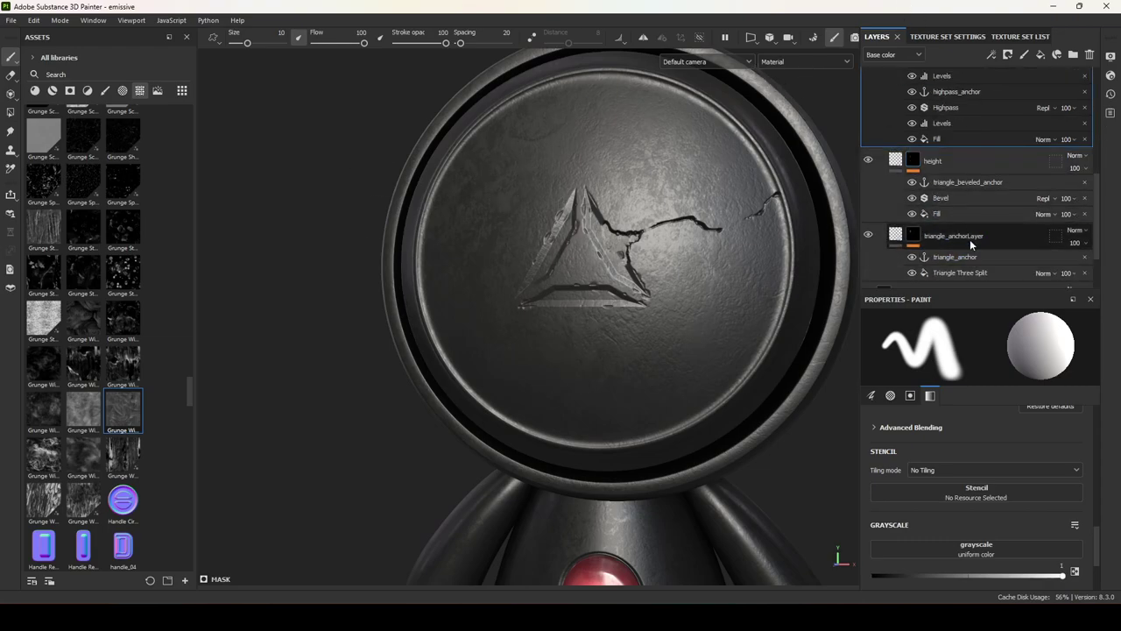
scroll(969, 250, down, 2)
click(942, 187)
click(944, 203)
right_click(946, 201)
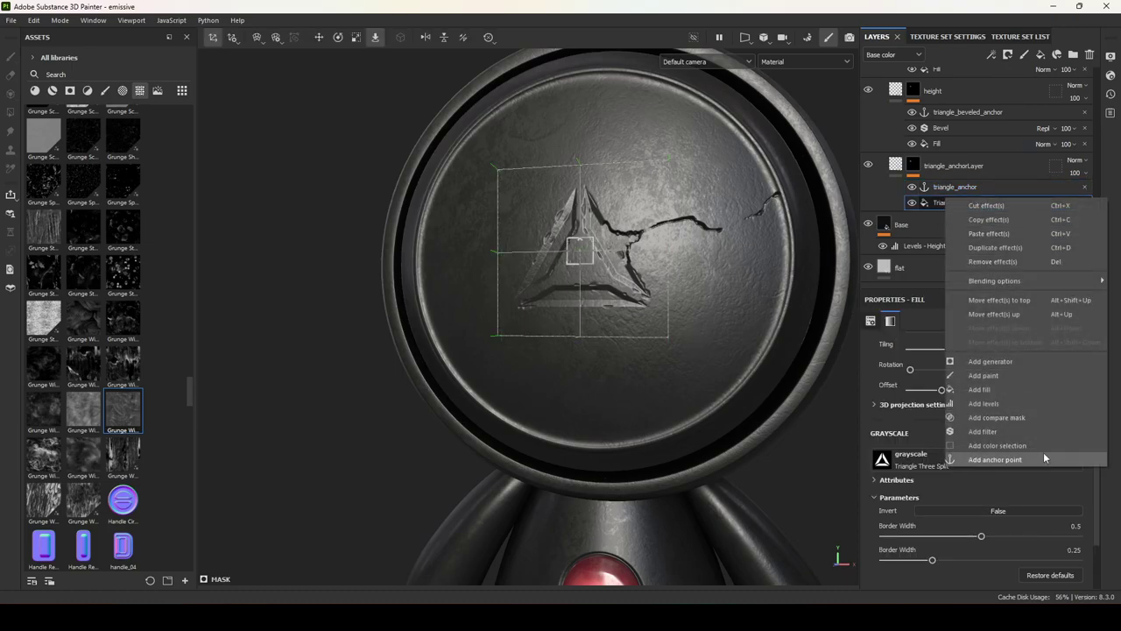
click(998, 426)
click(979, 351)
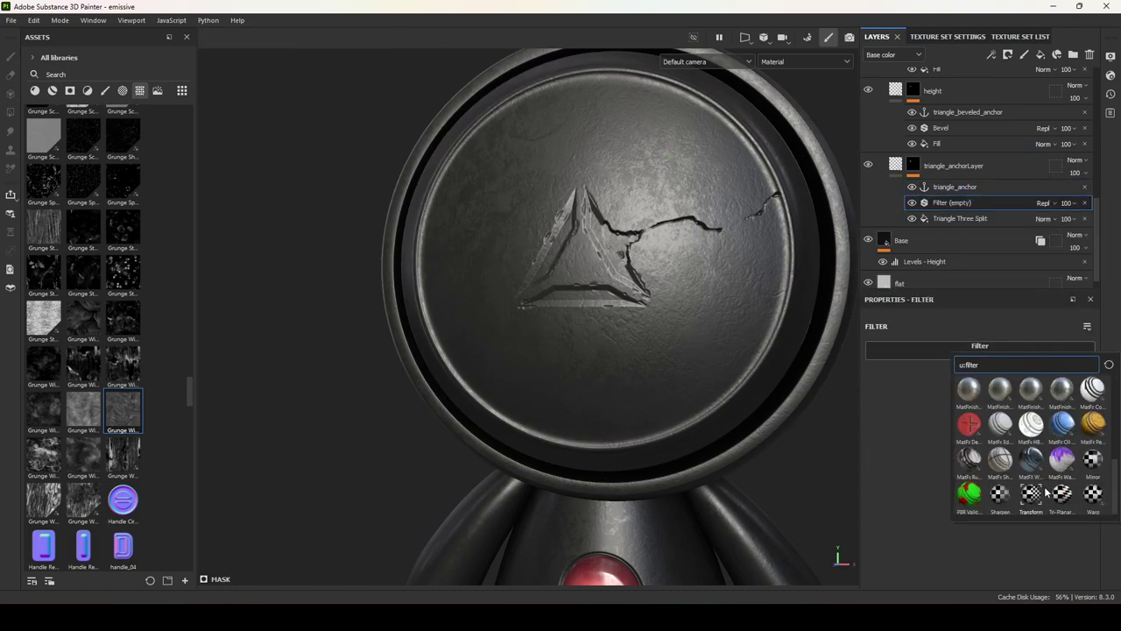
scroll(1070, 494, up, 3)
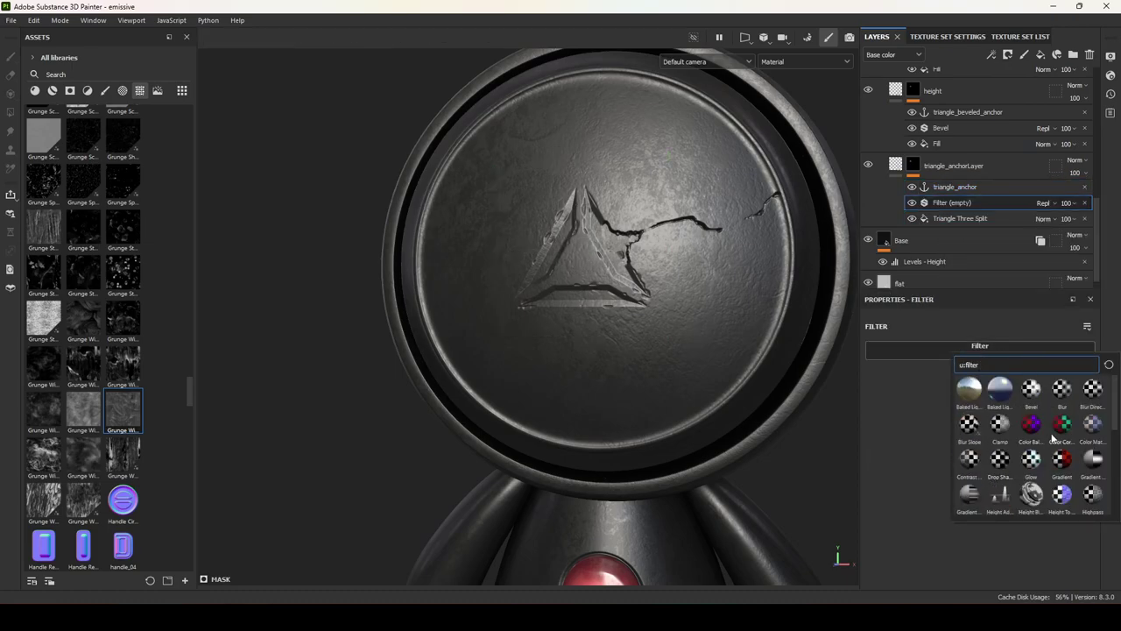
scroll(1086, 430, down, 6)
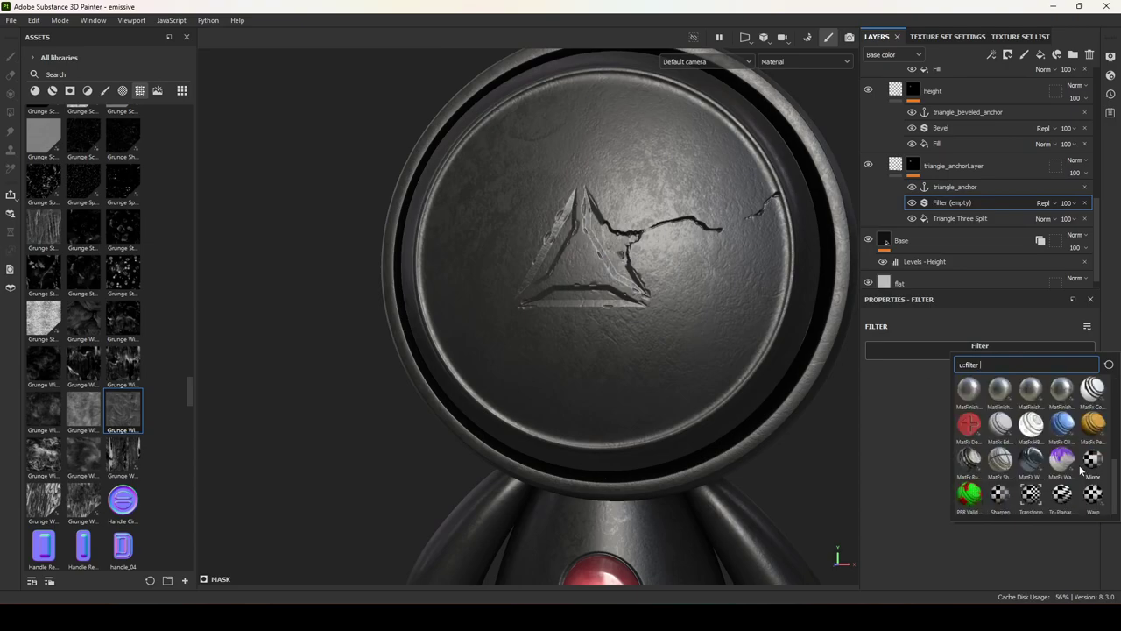
click(1093, 495)
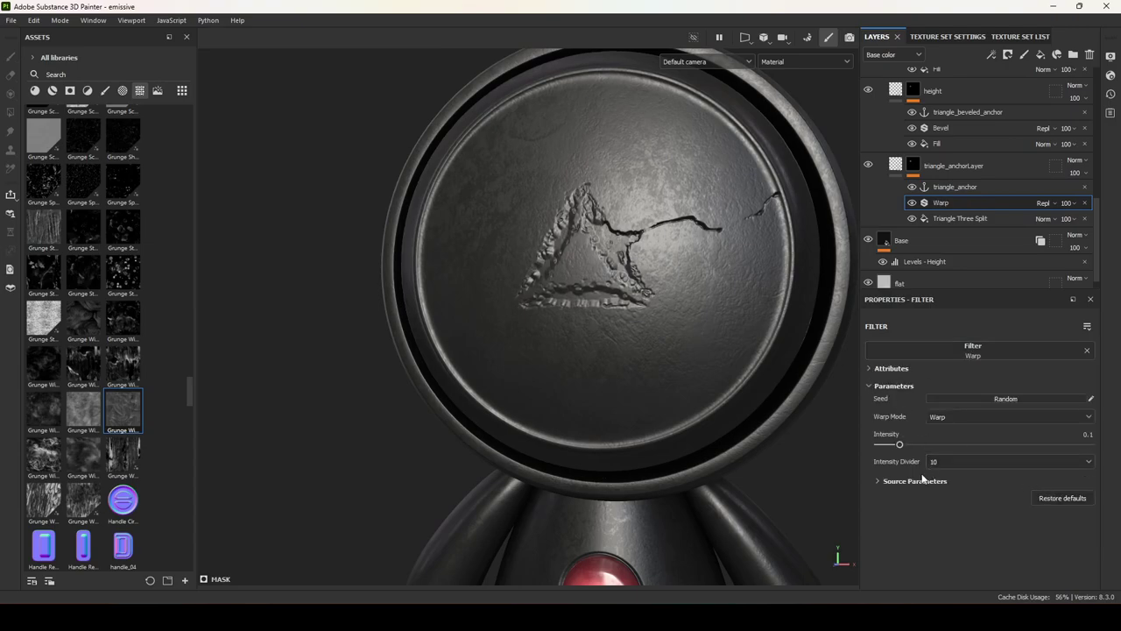
Set the Warp filter's Source Tiling to 0.3 and its Intensity to 0.06, and check the distorted triangle on the head
drag(900, 447, 881, 447)
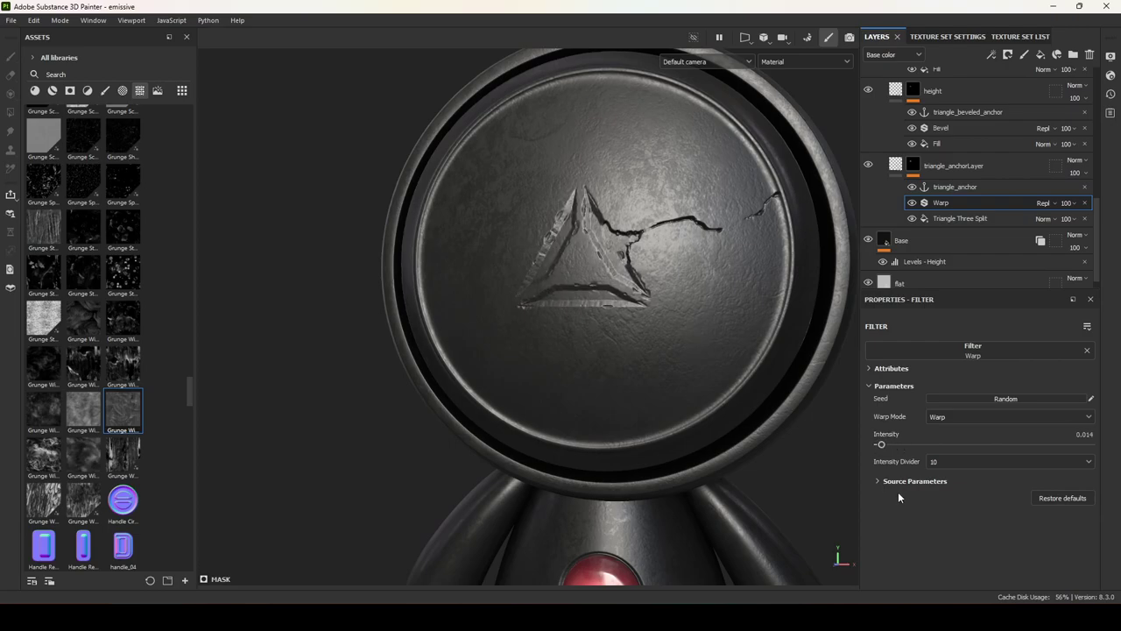
click(899, 483)
scroll(928, 498, down, 1)
drag(898, 557, 889, 558)
scroll(893, 517, up, 1)
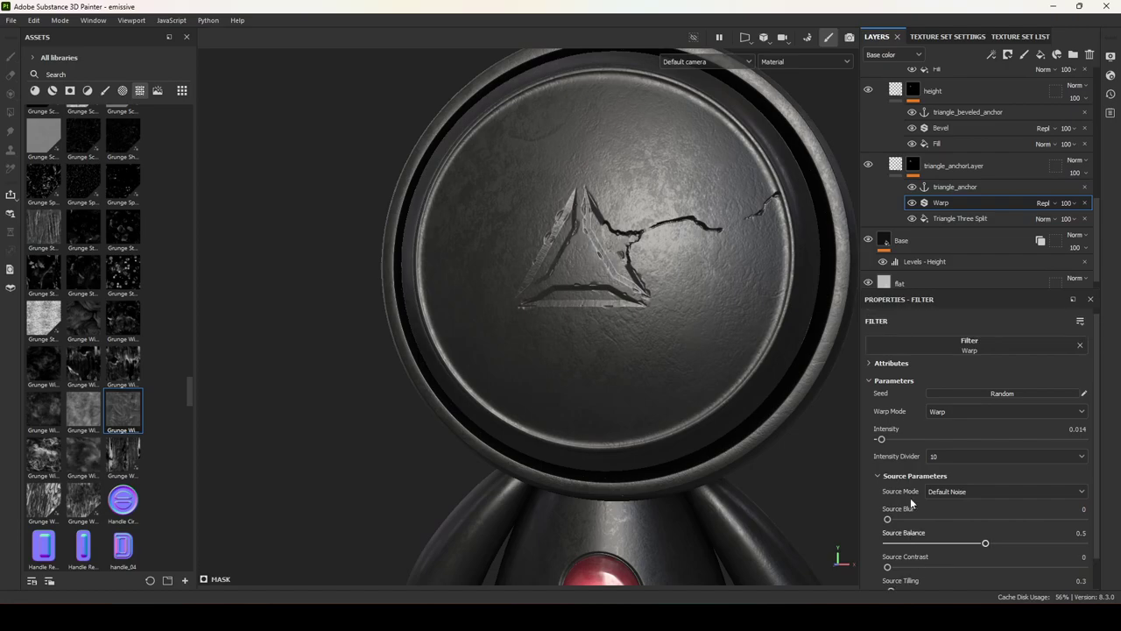
mouse_move(882, 444)
mouse_down()
mouse_move(949, 451)
mouse_move(893, 448)
mouse_up()
mouse_move(592, 404)
alt+mouse_down()
mouse_move(620, 405)
mouse_move(601, 406)
mouse_move(611, 405)
alt+mouse_up()
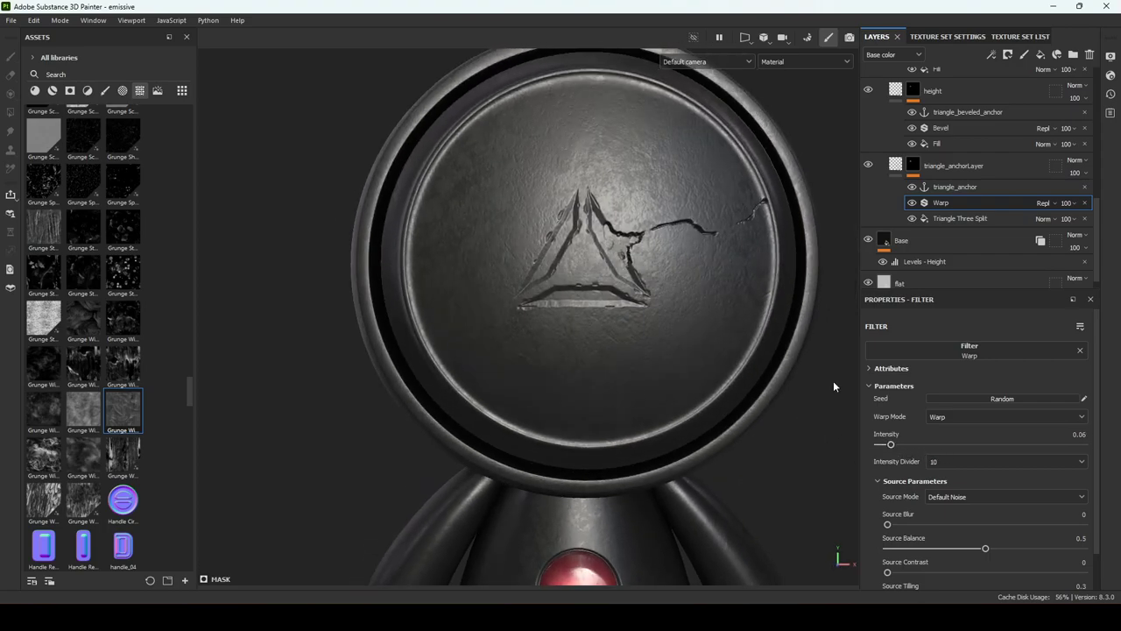
click(914, 204)
alt+drag(732, 289, 715, 320)
Compare the model with and without the funCrack layer, and leave that layer hidden
scroll(915, 180, up, 2)
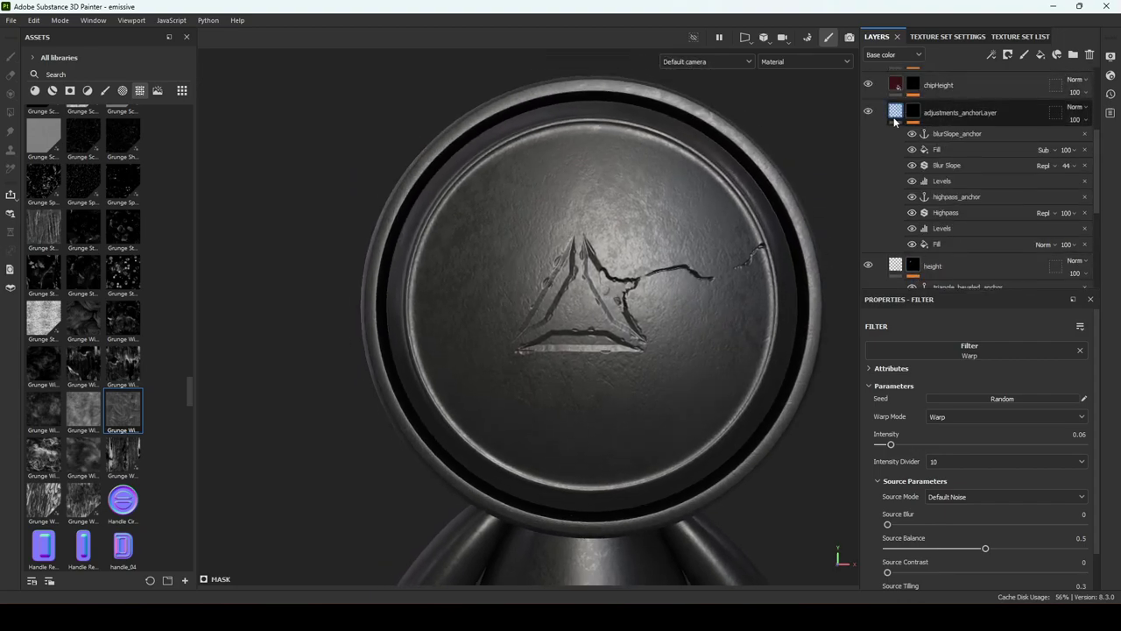
scroll(915, 178, up, 2)
click(869, 93)
click(869, 93)
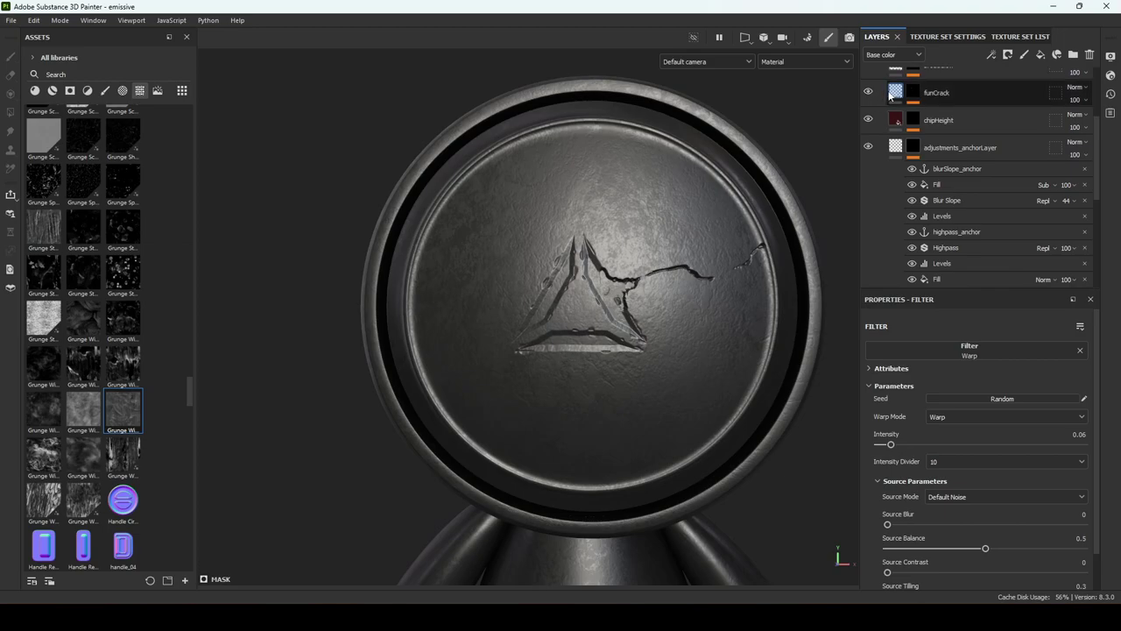
click(868, 92)
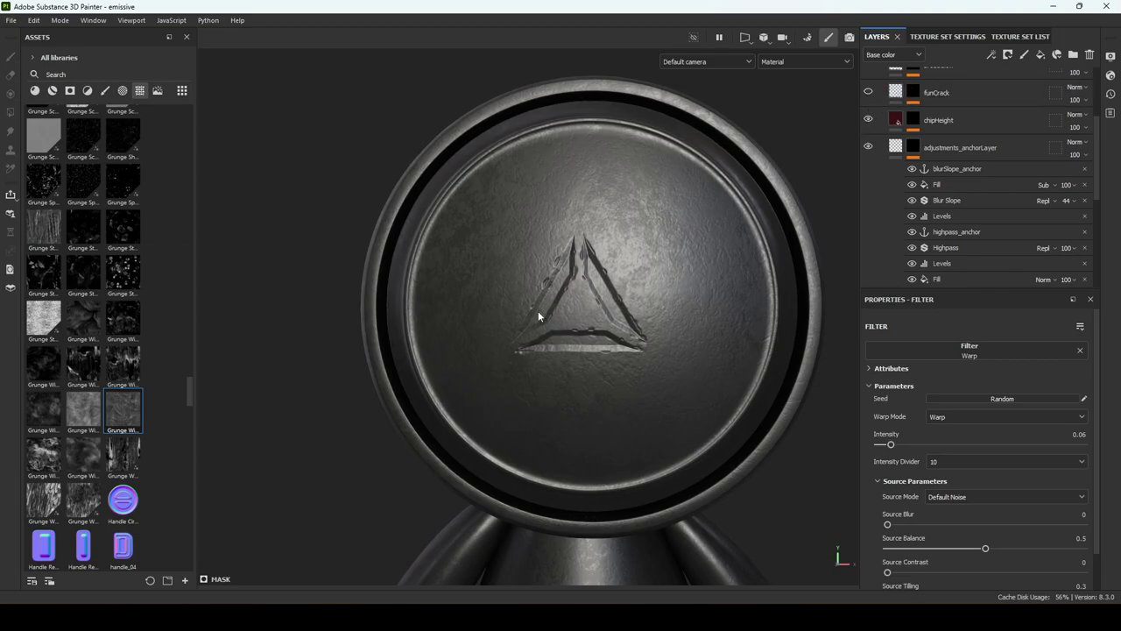
Switch the layer stack to the Height channel and examine chipHeight's material settings and mask fill
click(913, 123)
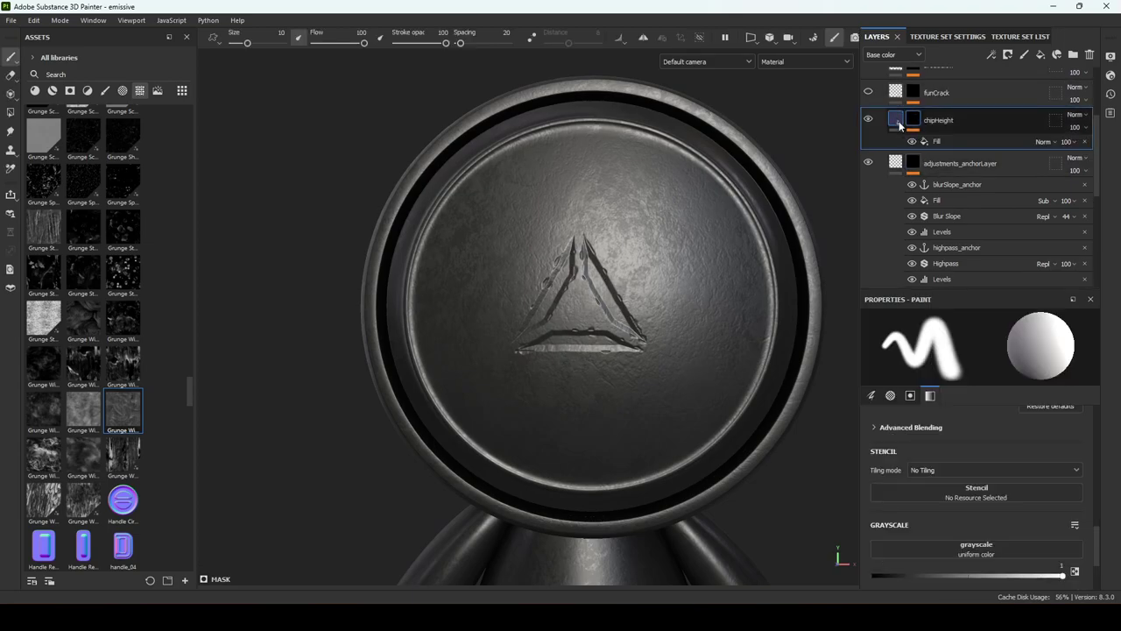
click(896, 120)
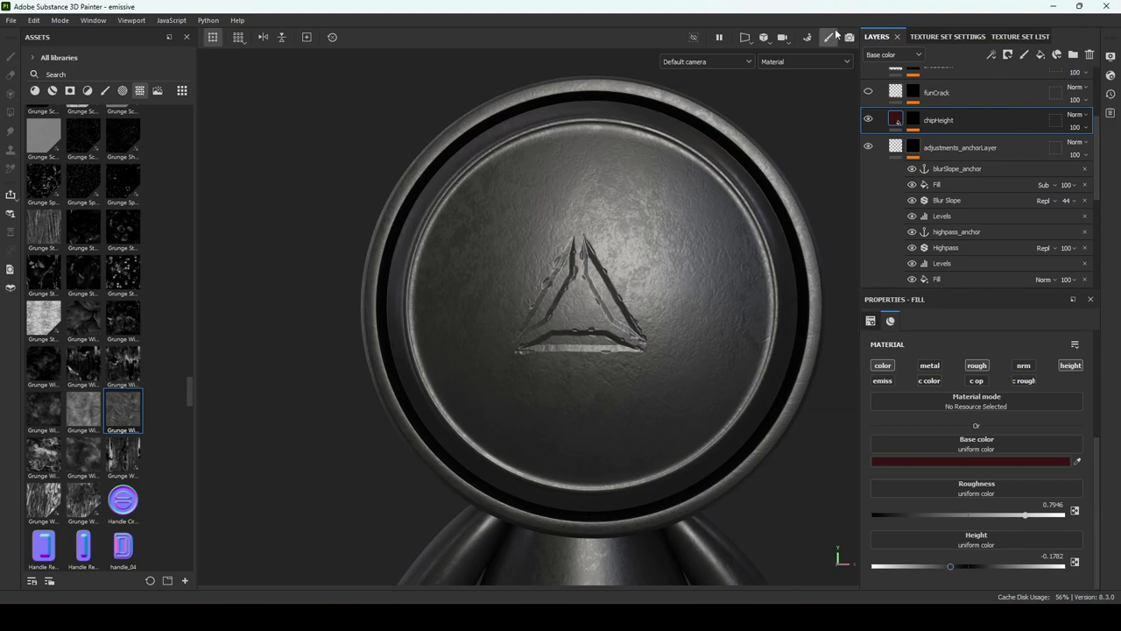
click(893, 55)
click(891, 116)
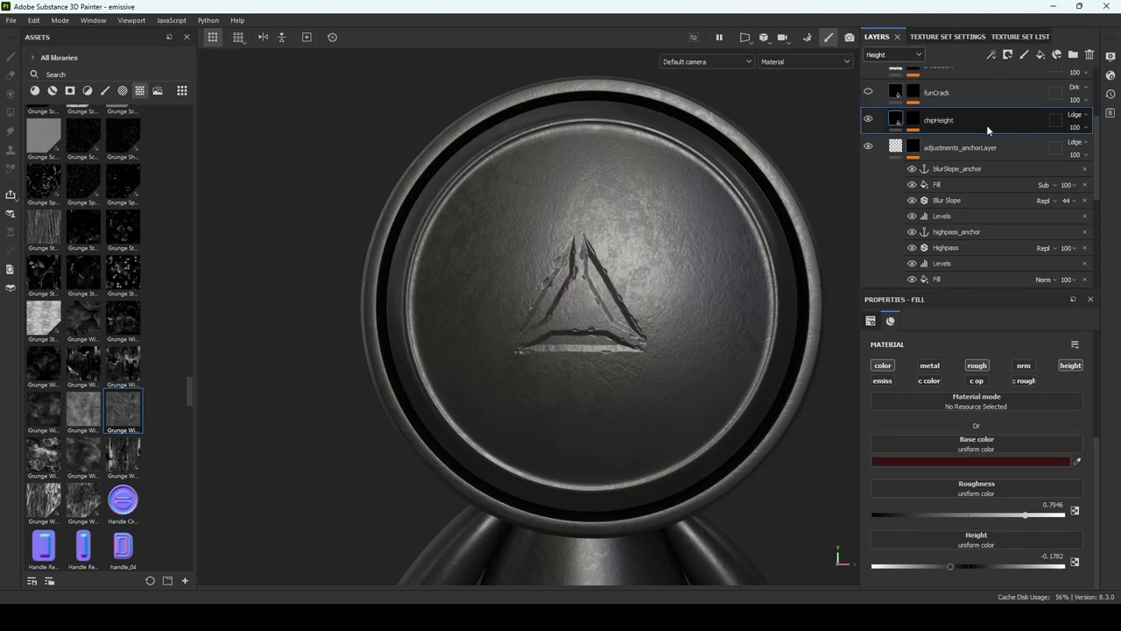
click(957, 151)
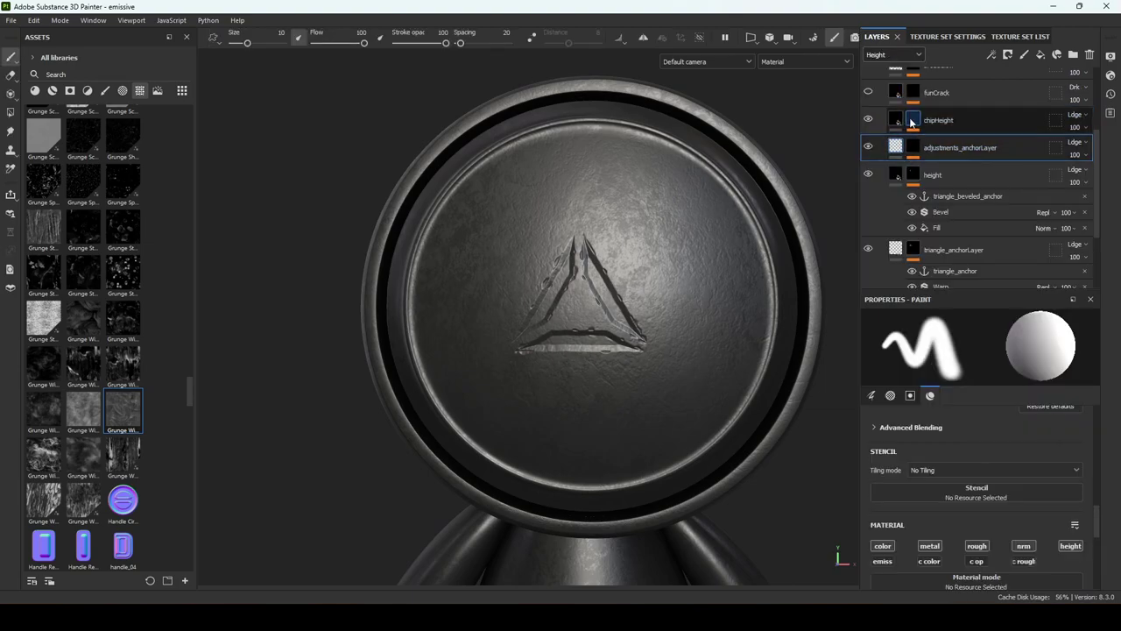
click(910, 123)
click(936, 141)
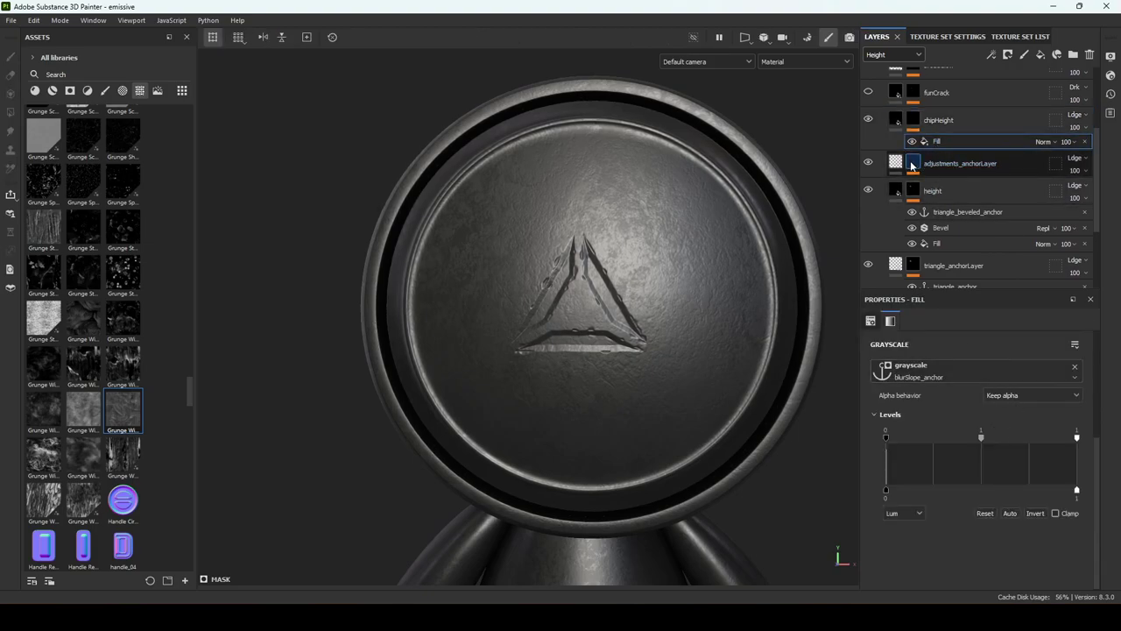
Preview adjustments_anchorLayer's mask in isolation and hide every effect above its base fill
click(911, 164)
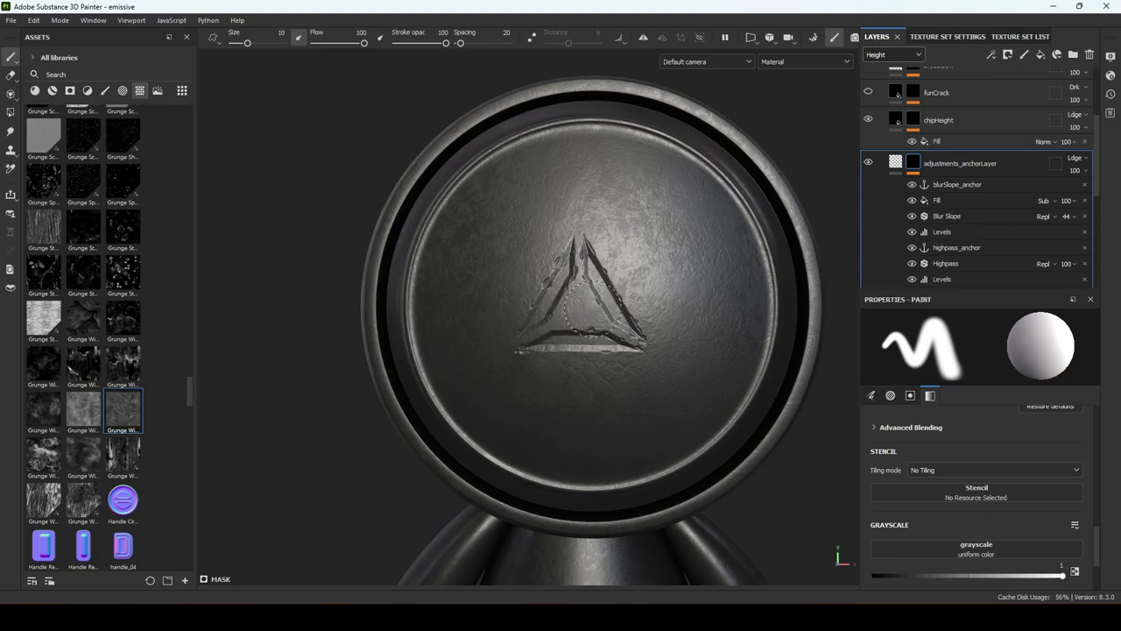
alt+click(913, 165)
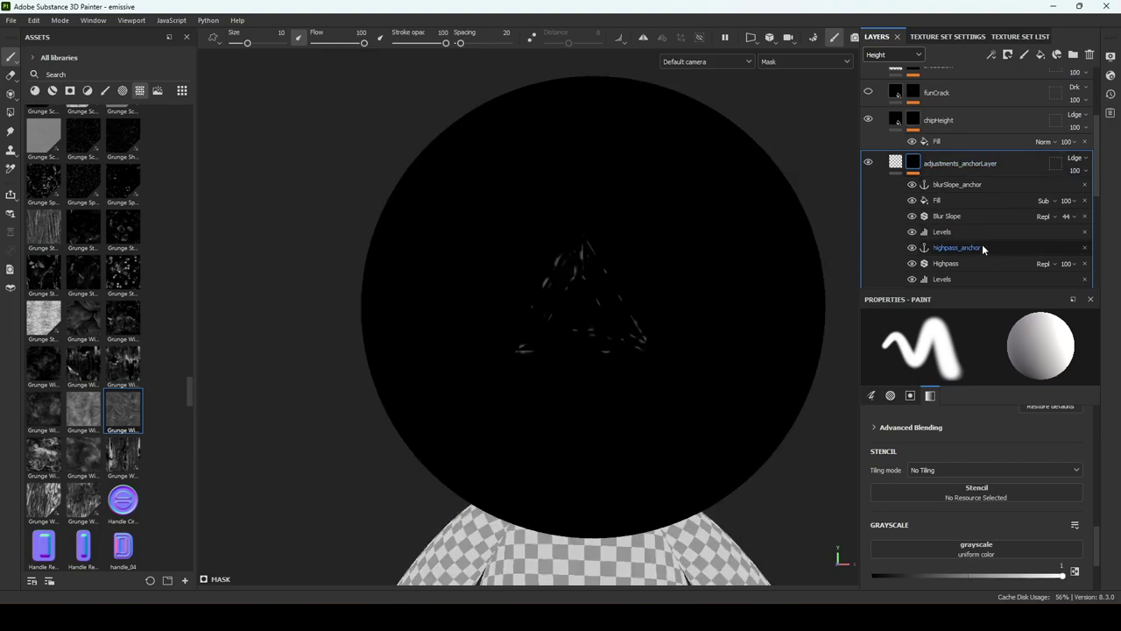
drag(912, 184, 912, 278)
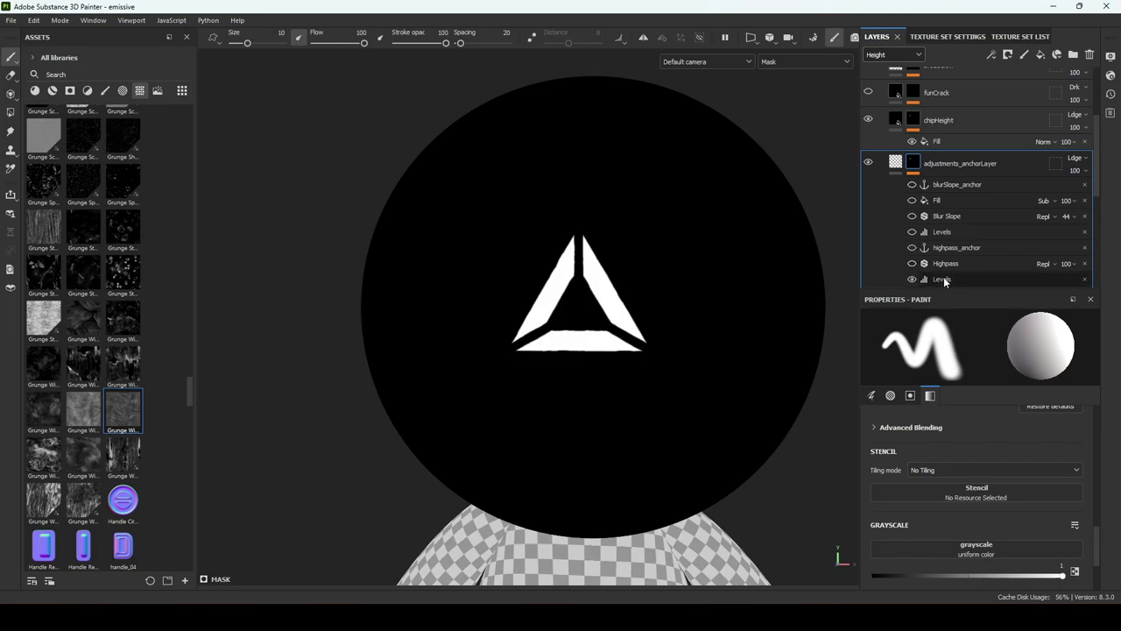
click(948, 277)
scroll(948, 275, down, 2)
click(912, 210)
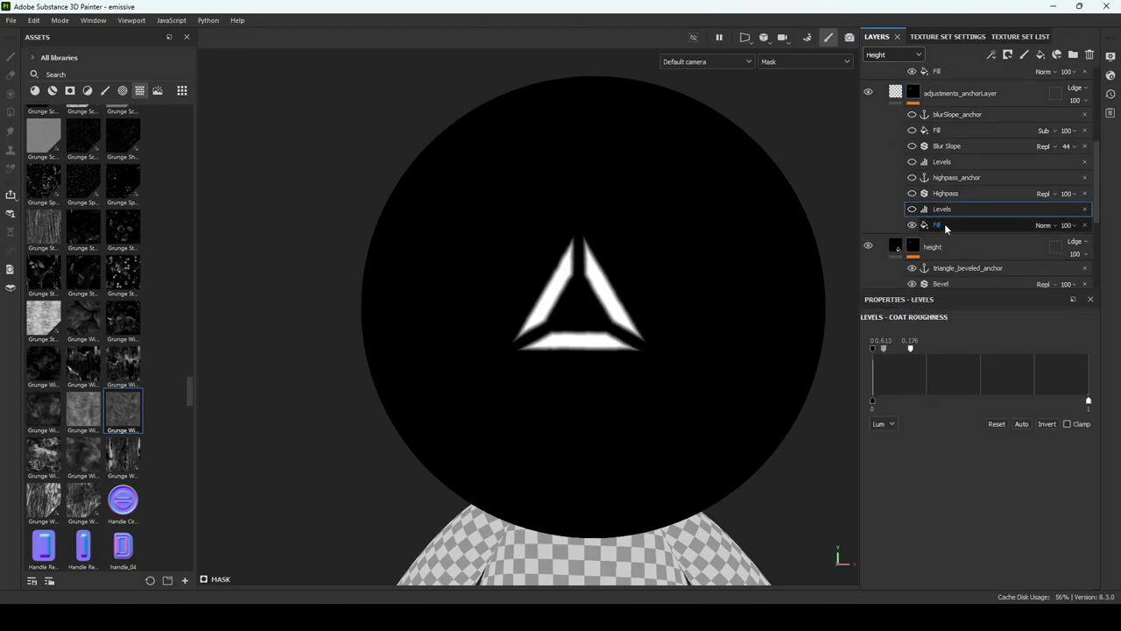
Examine the base fill's anchor reference and re-enable the Levels effect directly above it
click(944, 224)
scroll(956, 277, down, 1)
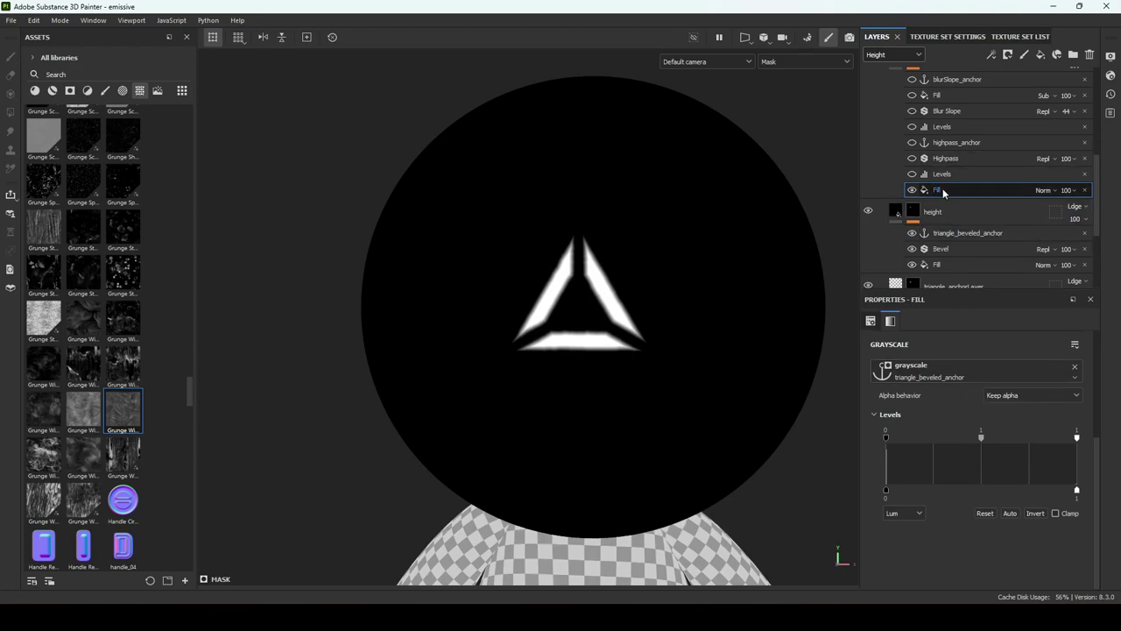
scroll(943, 193, up, 1)
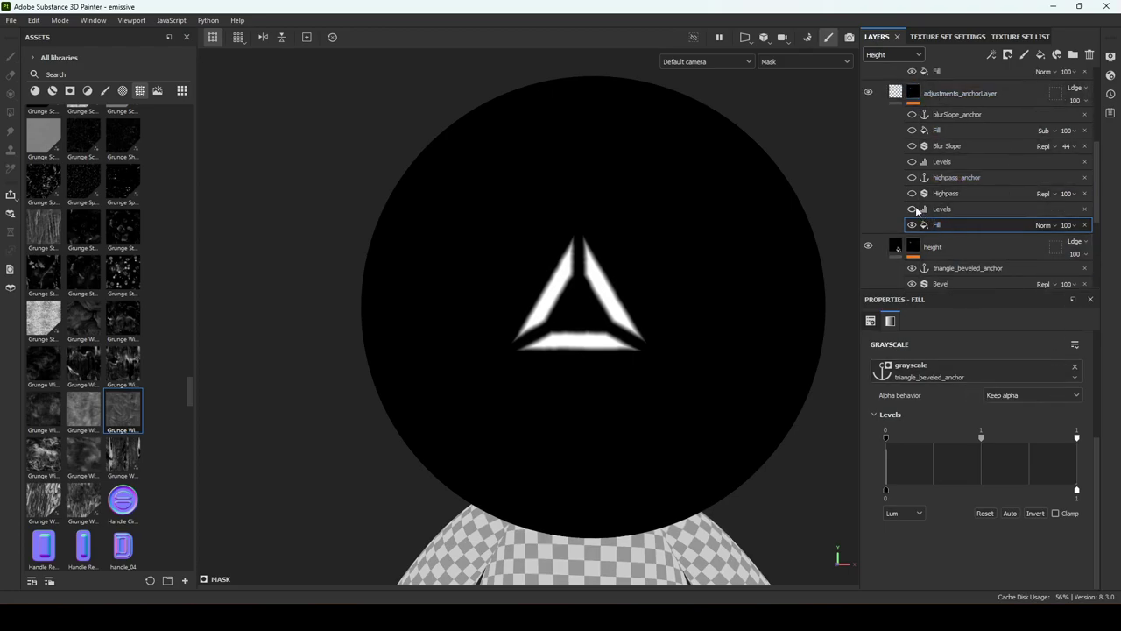
click(916, 208)
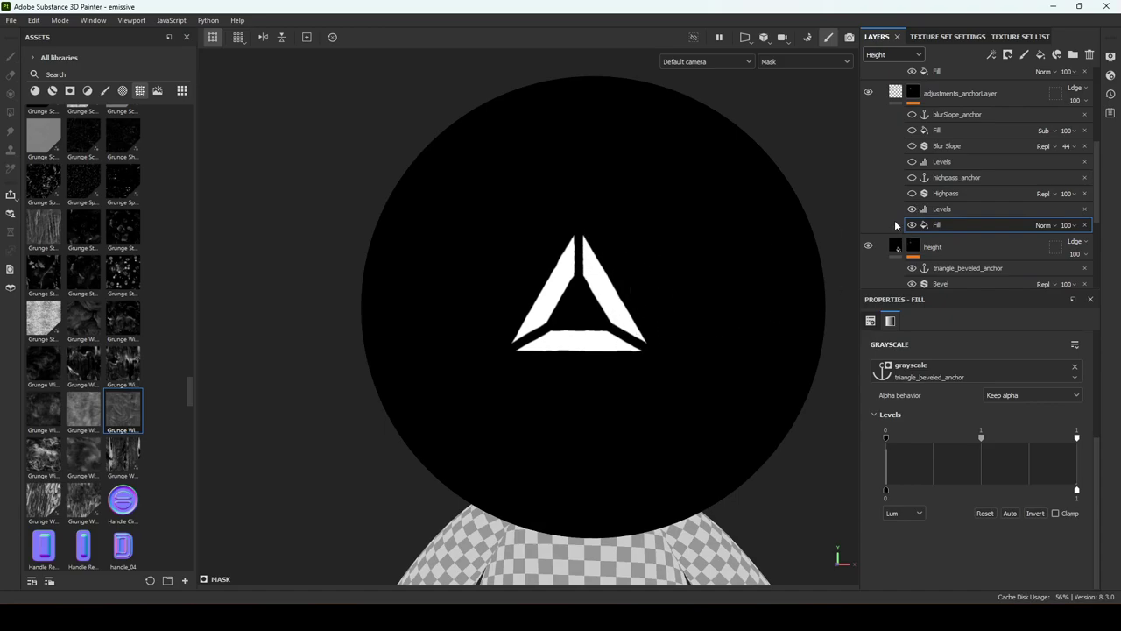
Enable the Highpass filter, compare the mask with and without it, and show its parameters
click(913, 193)
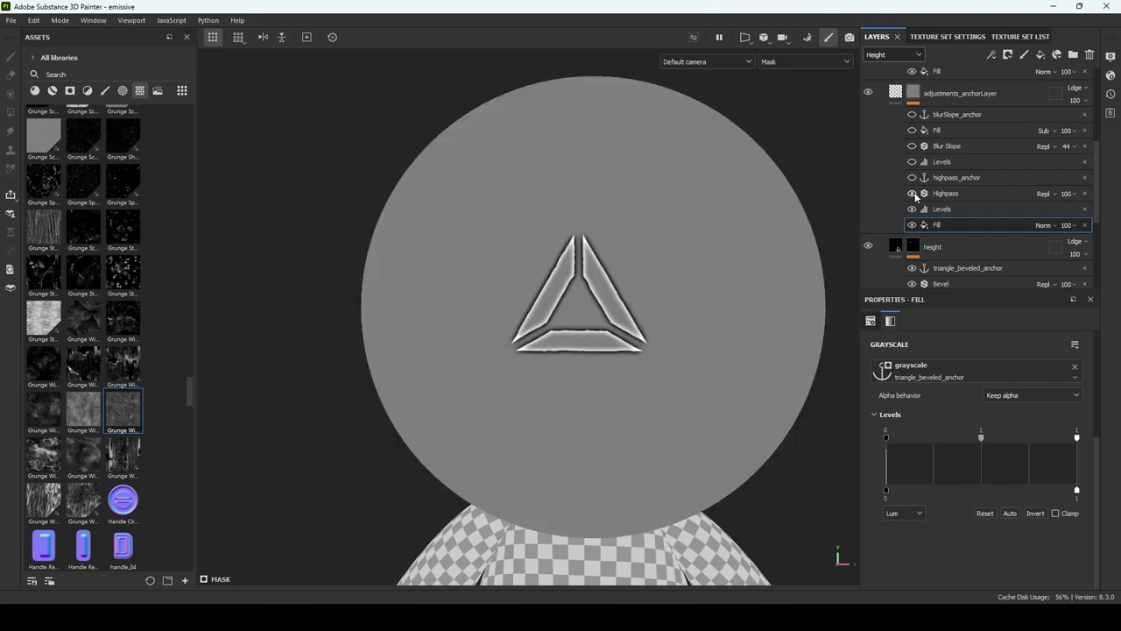
click(912, 194)
click(912, 194)
click(972, 195)
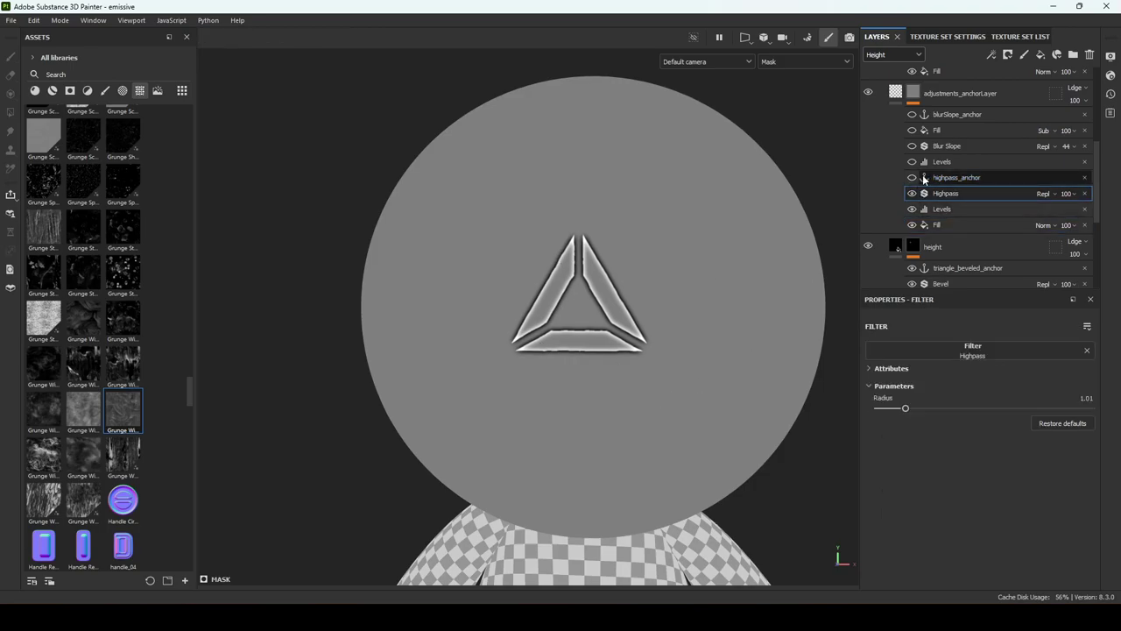
click(986, 349)
scroll(1025, 446, down, 3)
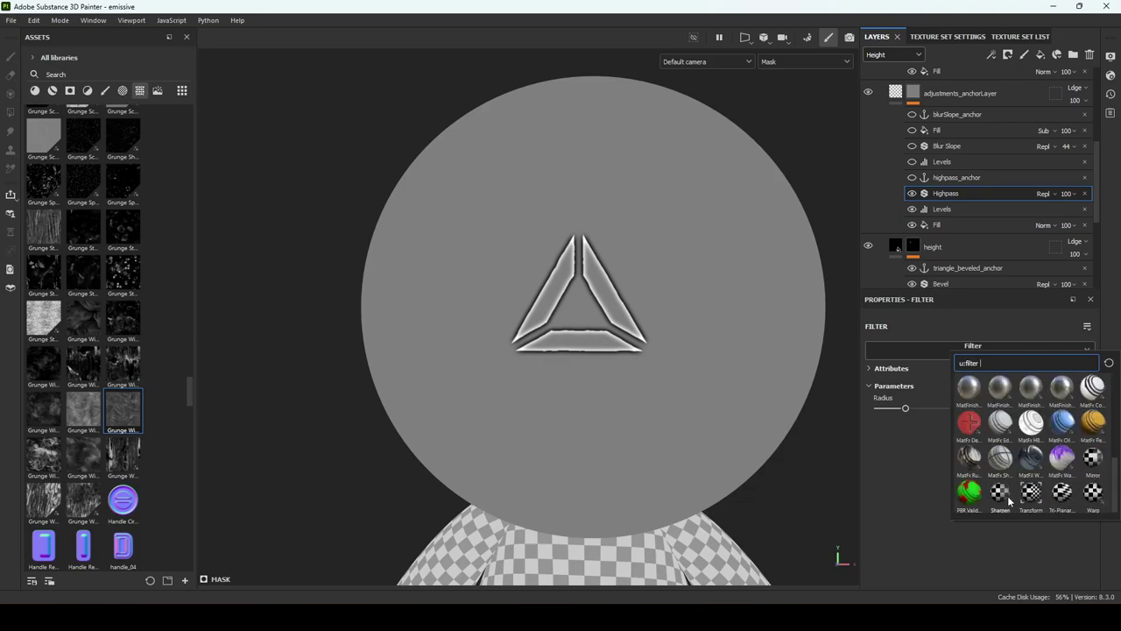
scroll(1102, 424, up, 3)
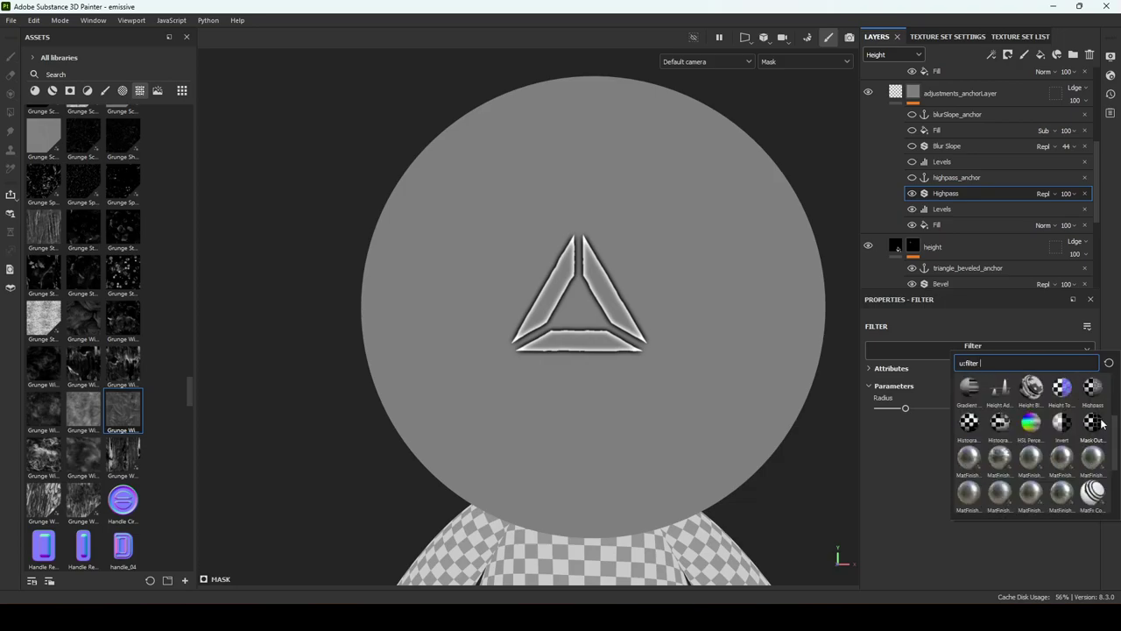
click(1094, 424)
key(ctrl+z)
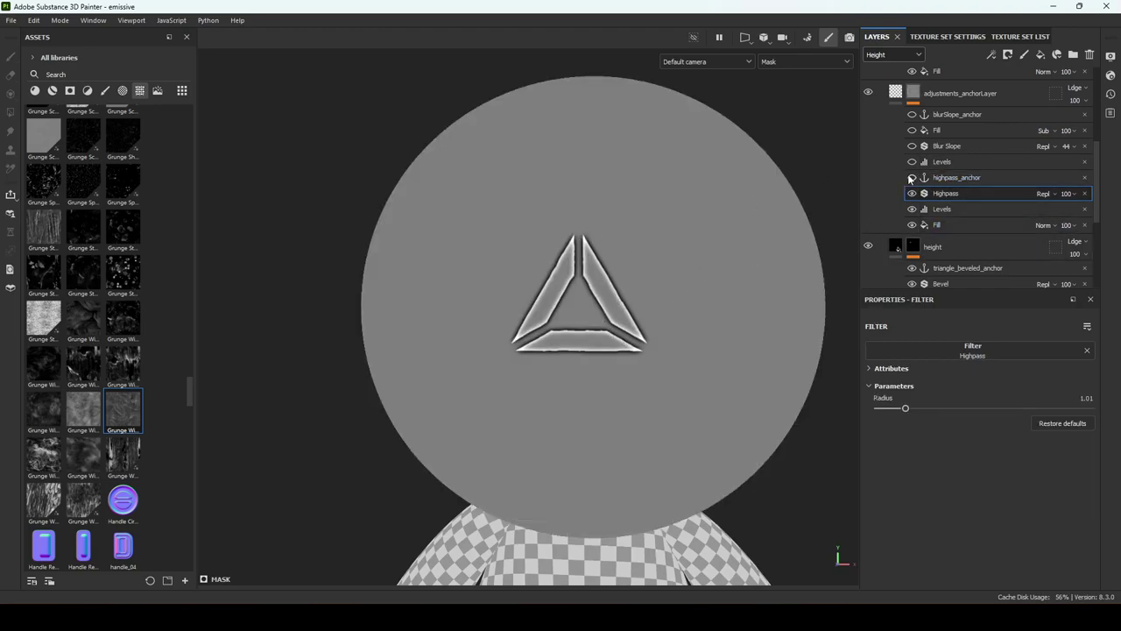
Re-enable highpass_anchor and the Levels effect above it, and compare the mask with and without those Levels
click(963, 177)
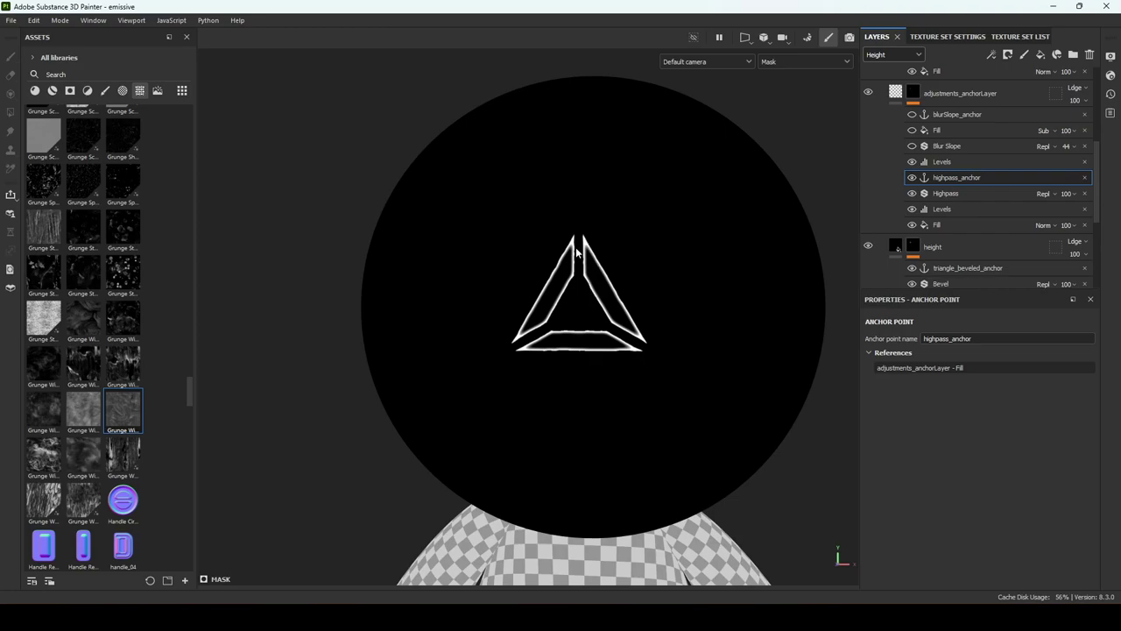
click(939, 162)
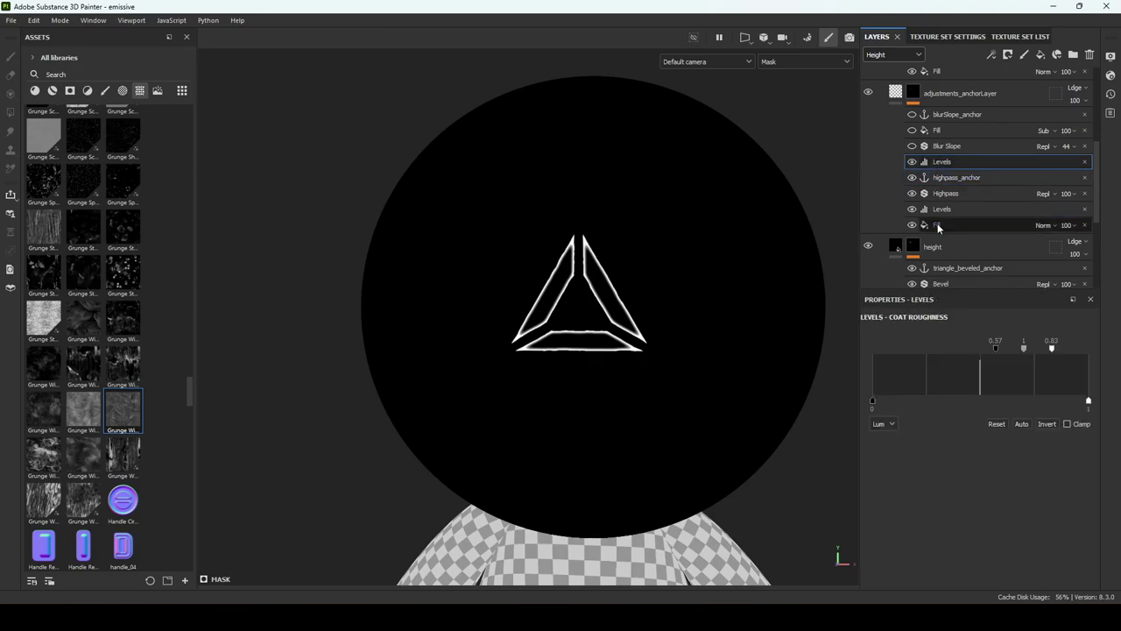
click(911, 162)
click(911, 162)
Enable the Blur Slope filter and compare the mask's triangle outline with and without it
click(914, 147)
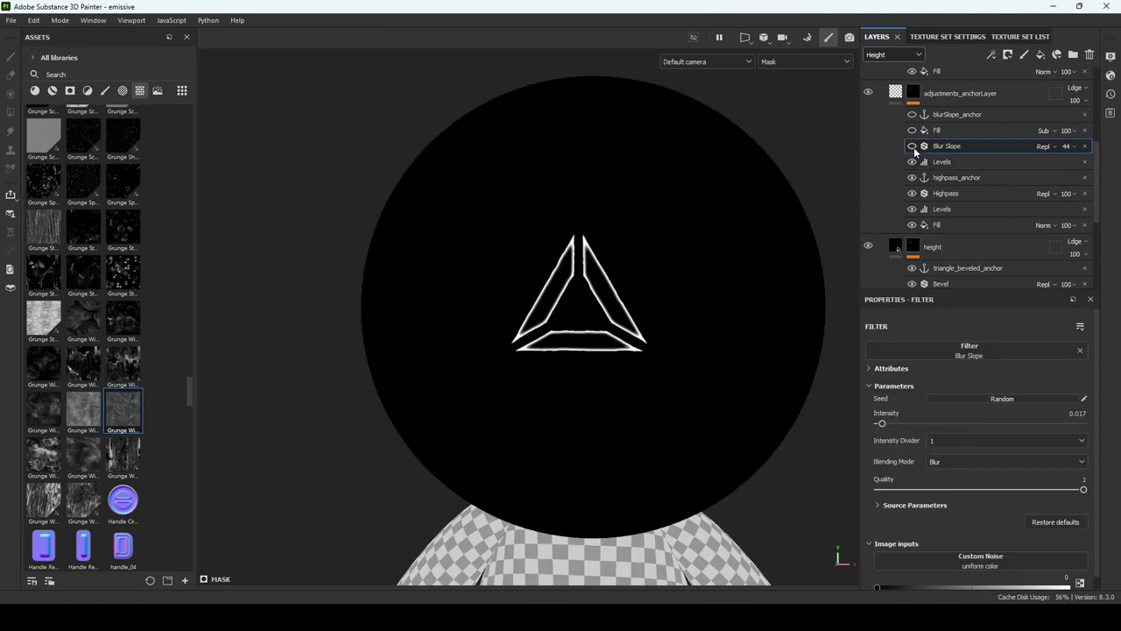
click(912, 147)
click(911, 147)
click(911, 147)
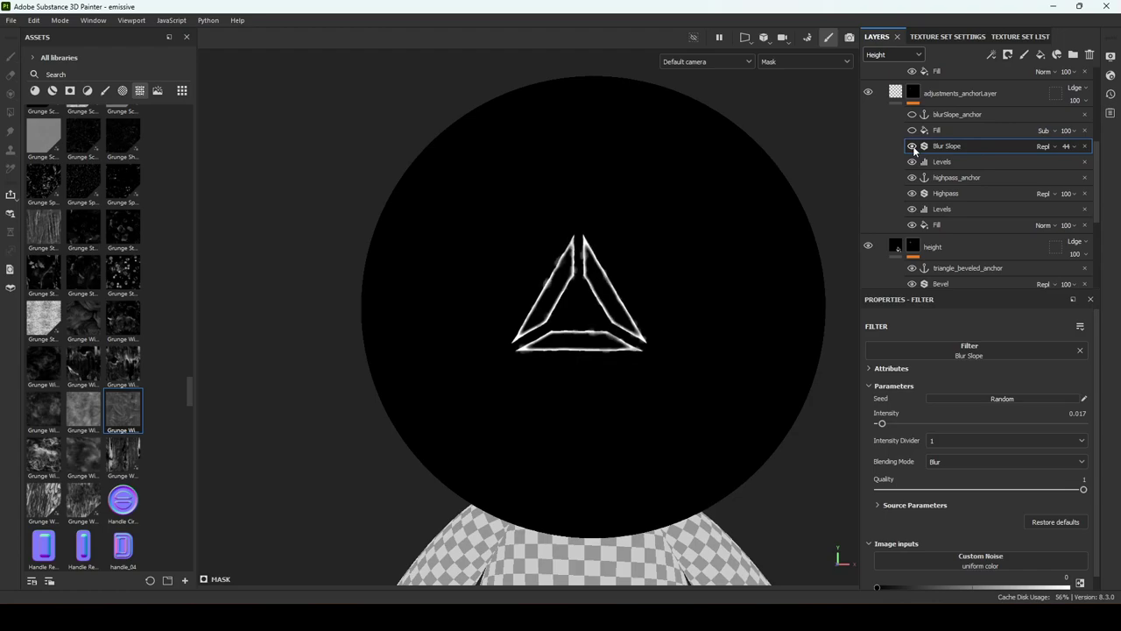
Return to the material view and compare the chipped triangle edges with the Blur Slope filter on and off
key(m)
click(911, 147)
click(909, 148)
click(910, 148)
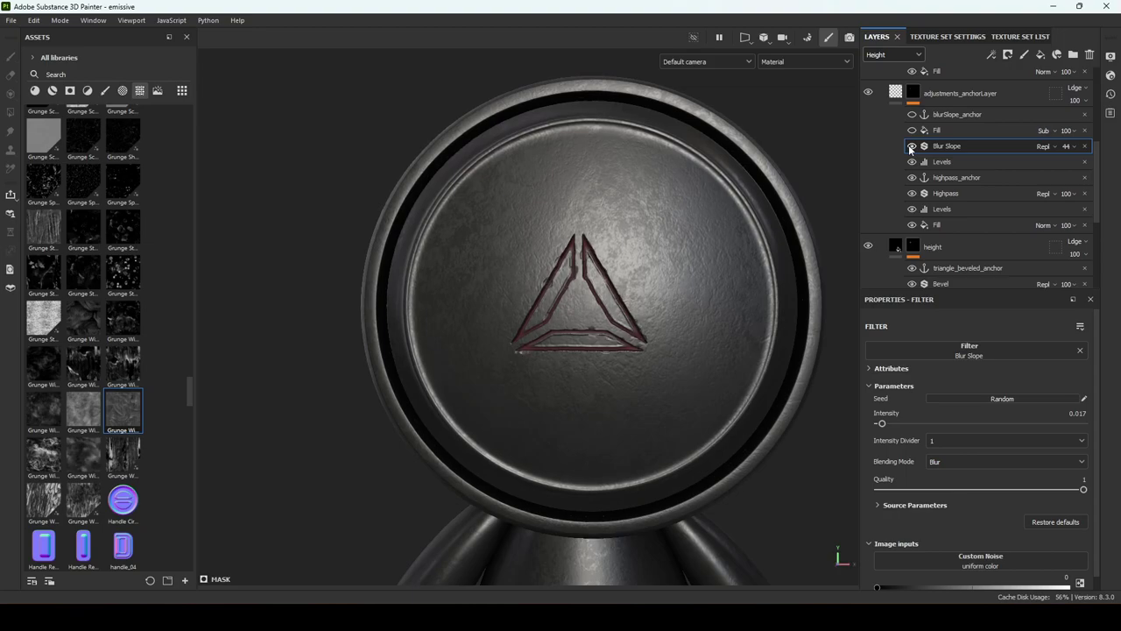
click(910, 148)
click(911, 147)
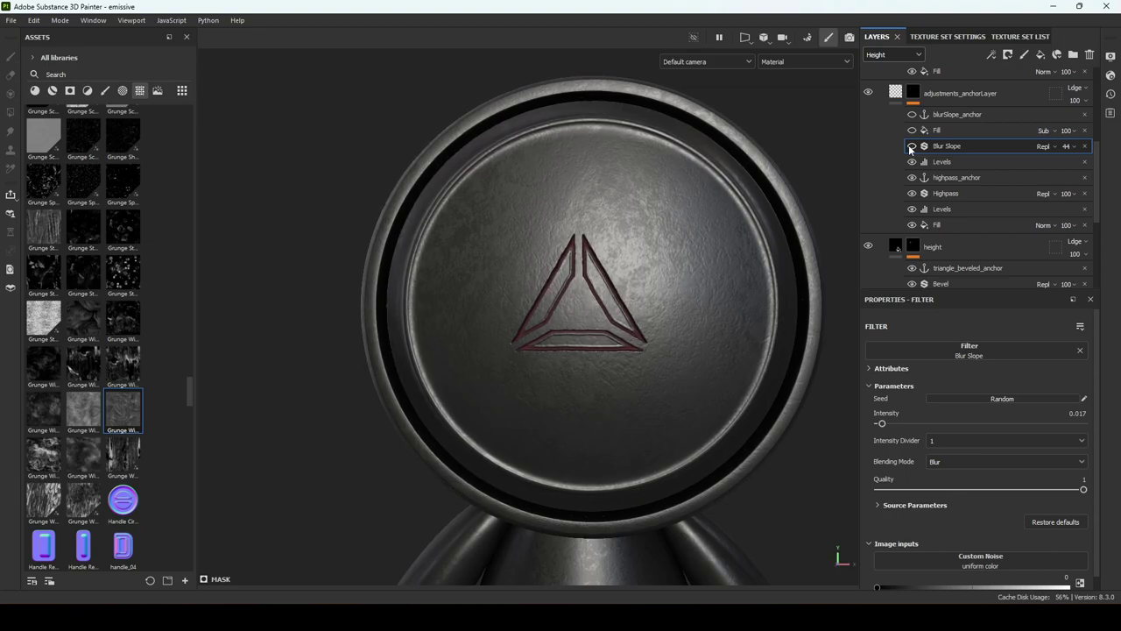
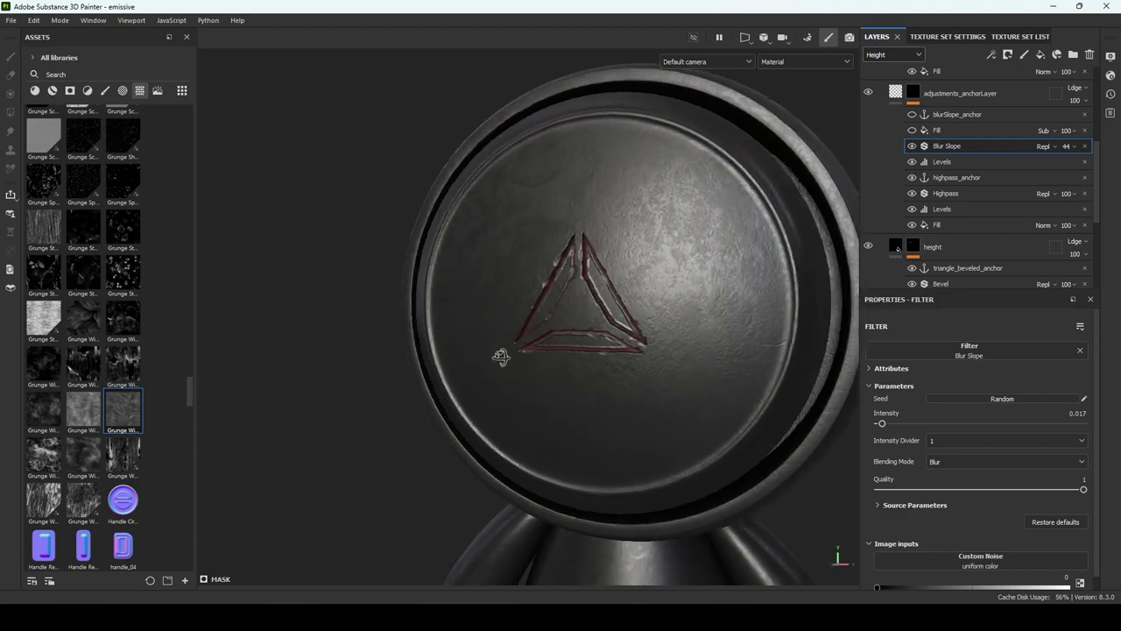
Compare the triangle's chipped edges up close with the chipHeight layer on and off
scroll(510, 350, up, 3)
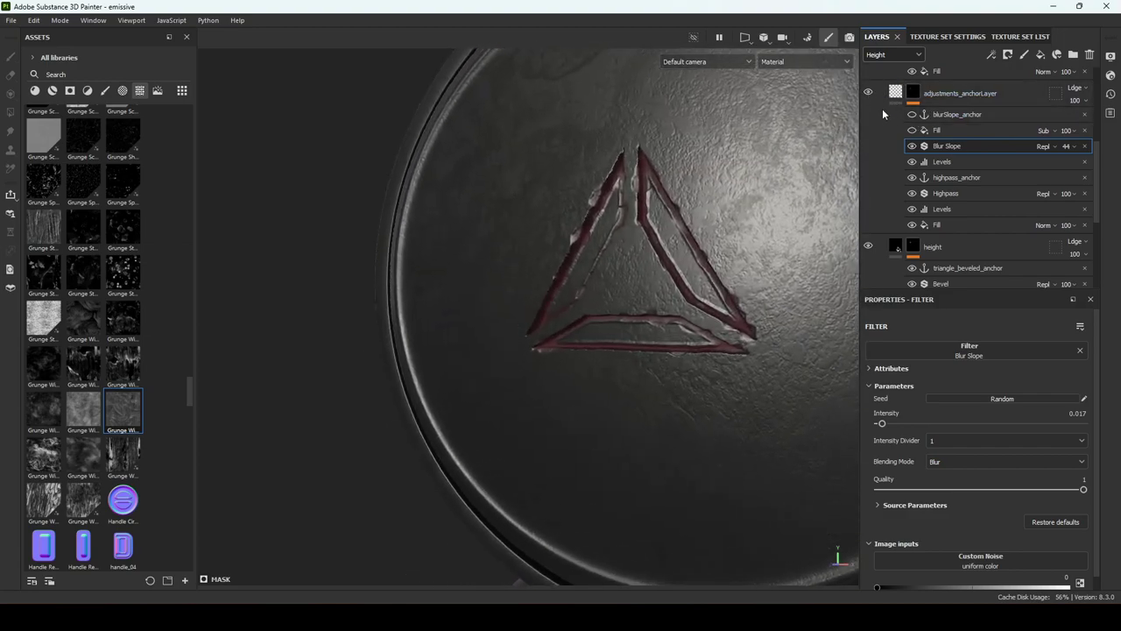
scroll(881, 108, up, 1)
click(870, 85)
click(870, 85)
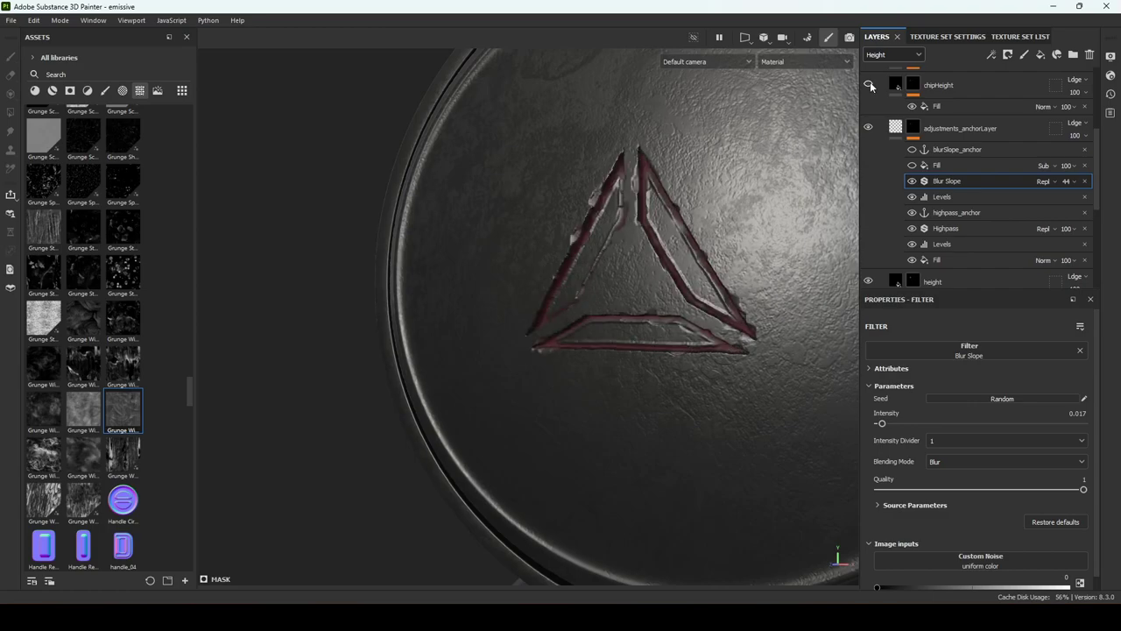
click(870, 85)
click(870, 85)
alt+drag(659, 284, 714, 282)
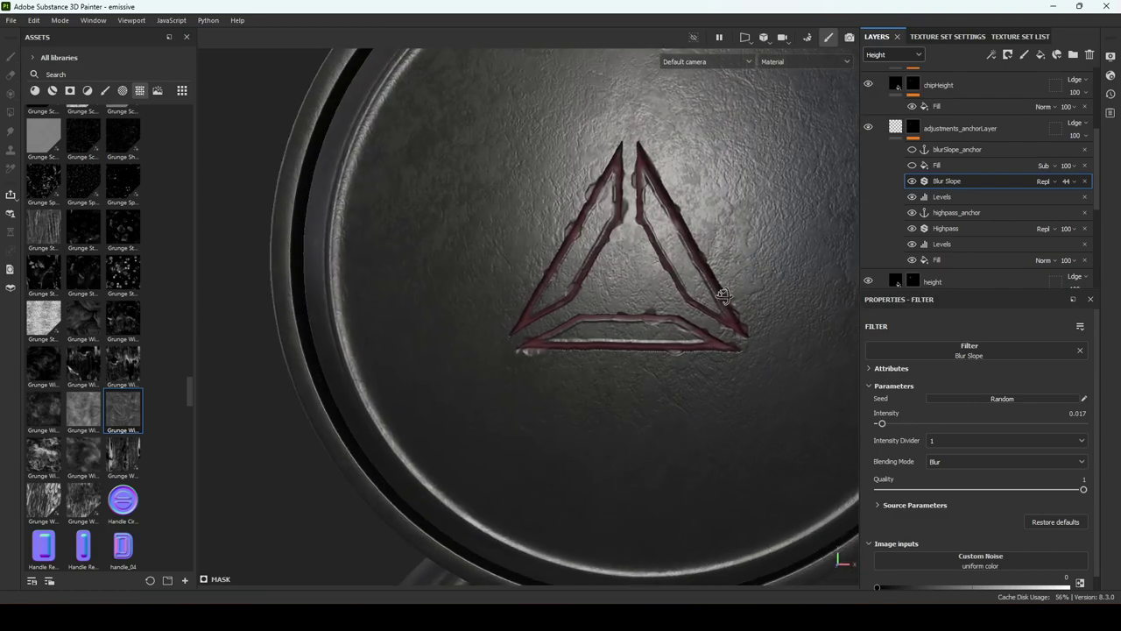
View the adjustments_anchorLayer mask, enable its subtracting Fill sourced from highpass_anchor, and compare the mask with and without it
alt+click(919, 149)
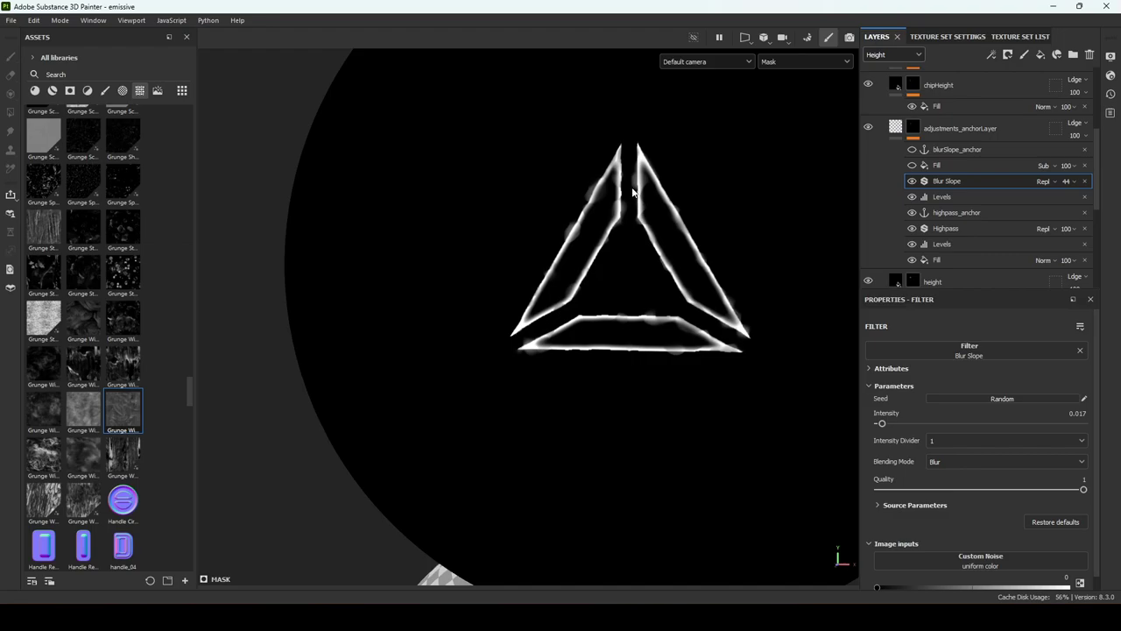
alt+drag(658, 304, 700, 300)
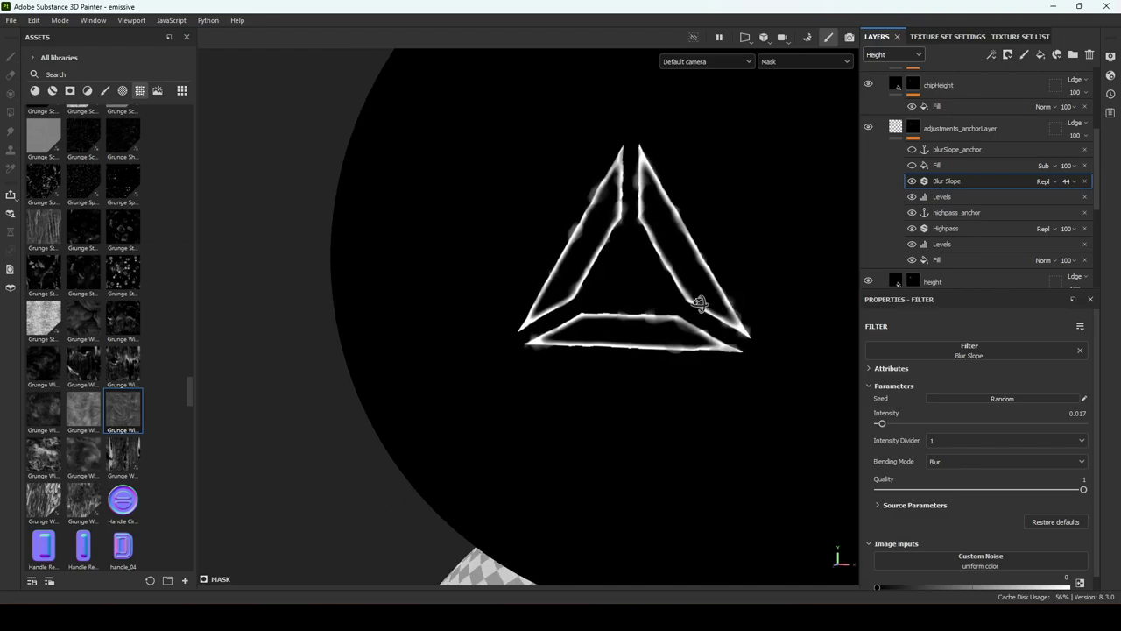
click(912, 166)
click(957, 171)
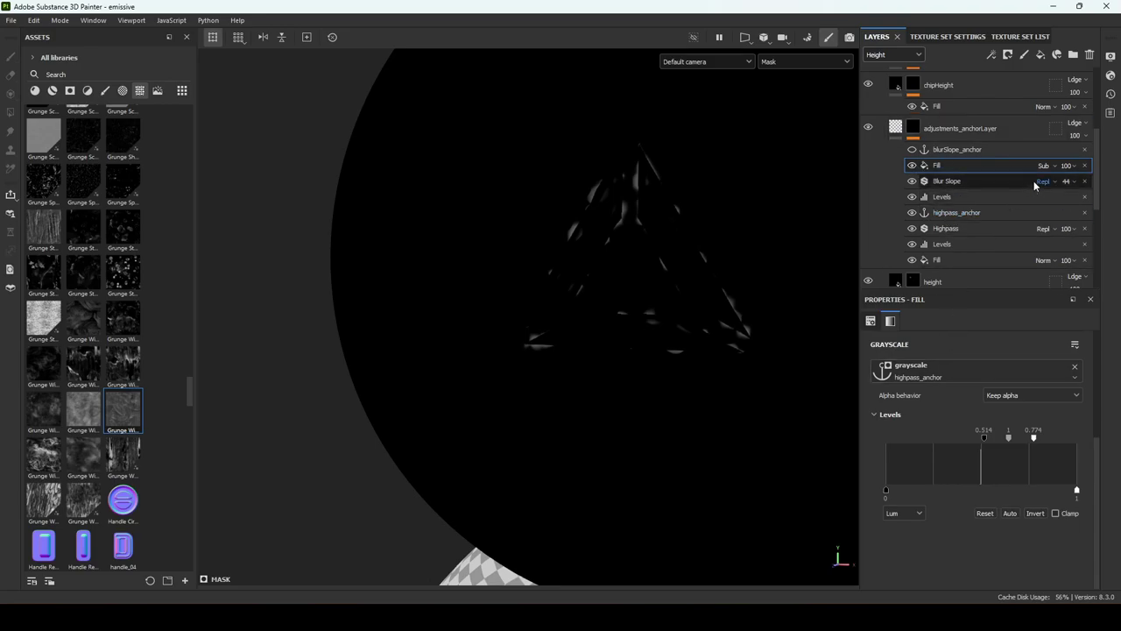
click(912, 165)
click(911, 166)
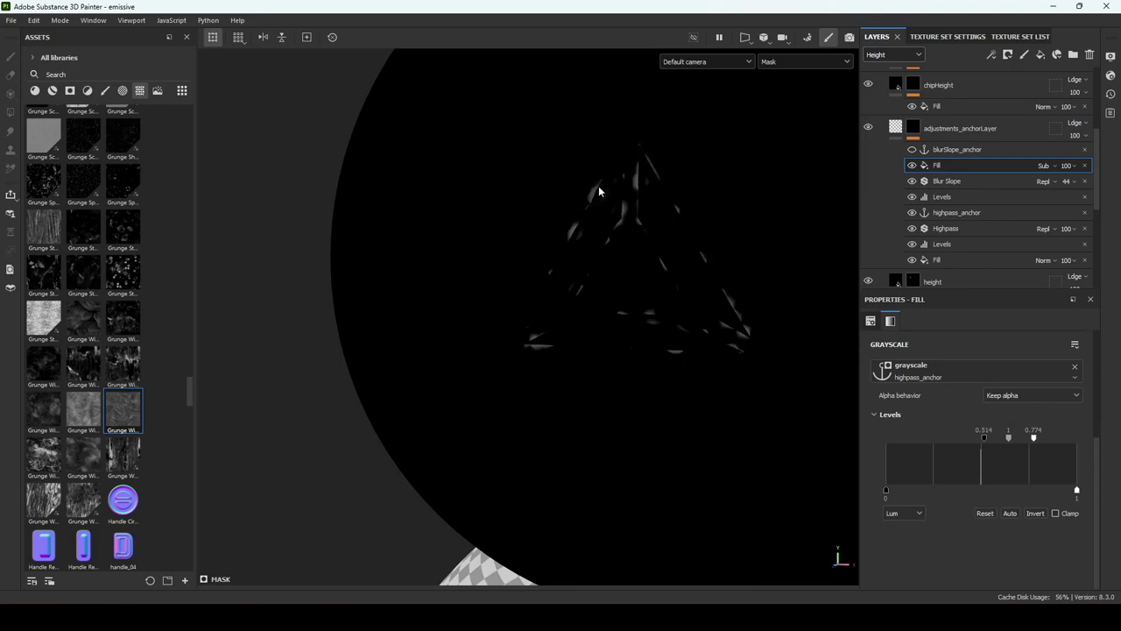
click(911, 166)
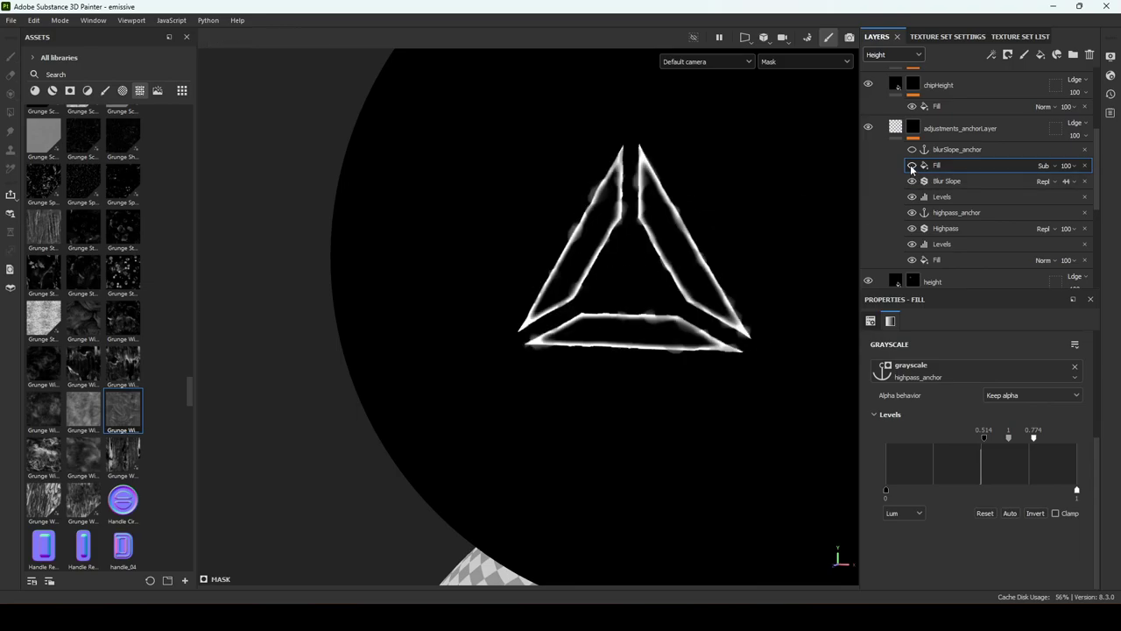
click(912, 166)
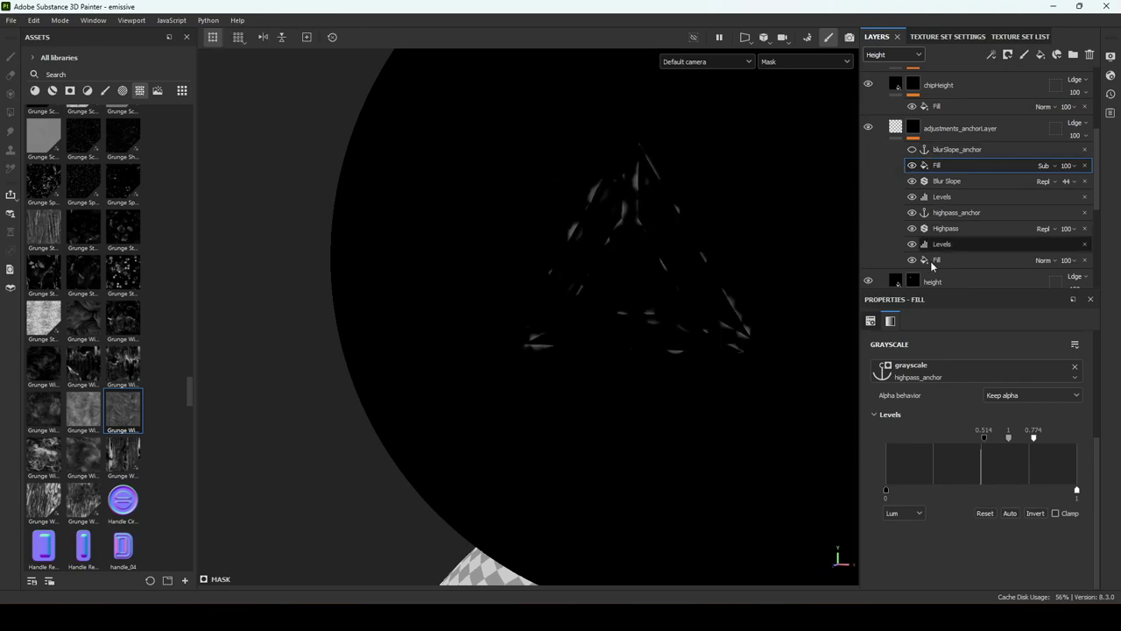
Return to the material view and compare the chipped triangle with the subtracting Fill on and off, inspecting it from several angles
key(m)
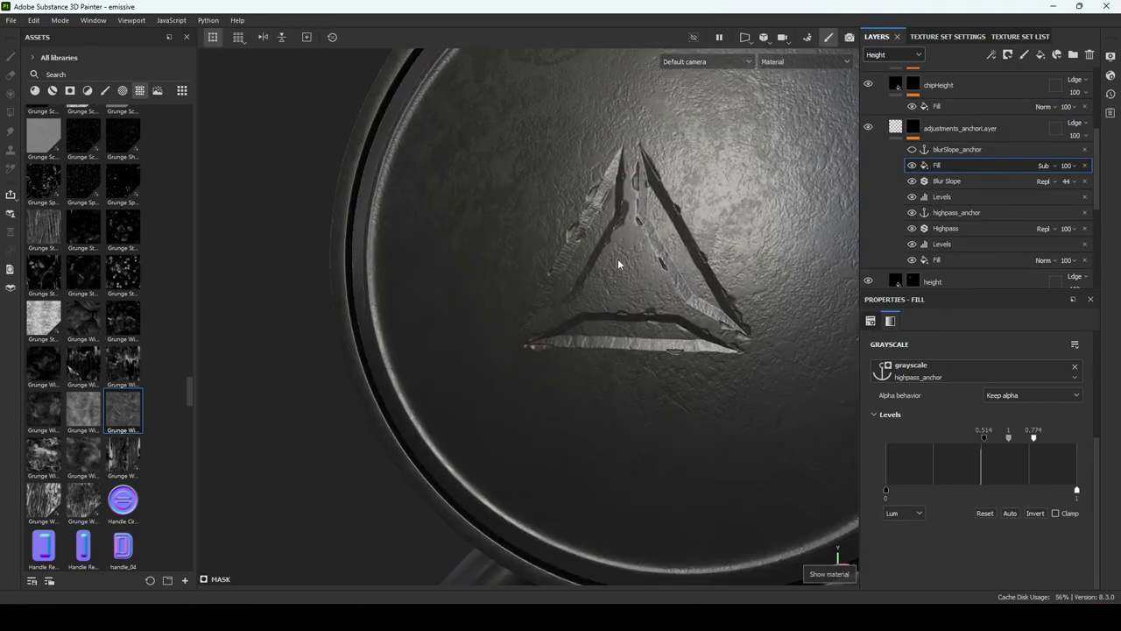
alt+drag(617, 258, 689, 271)
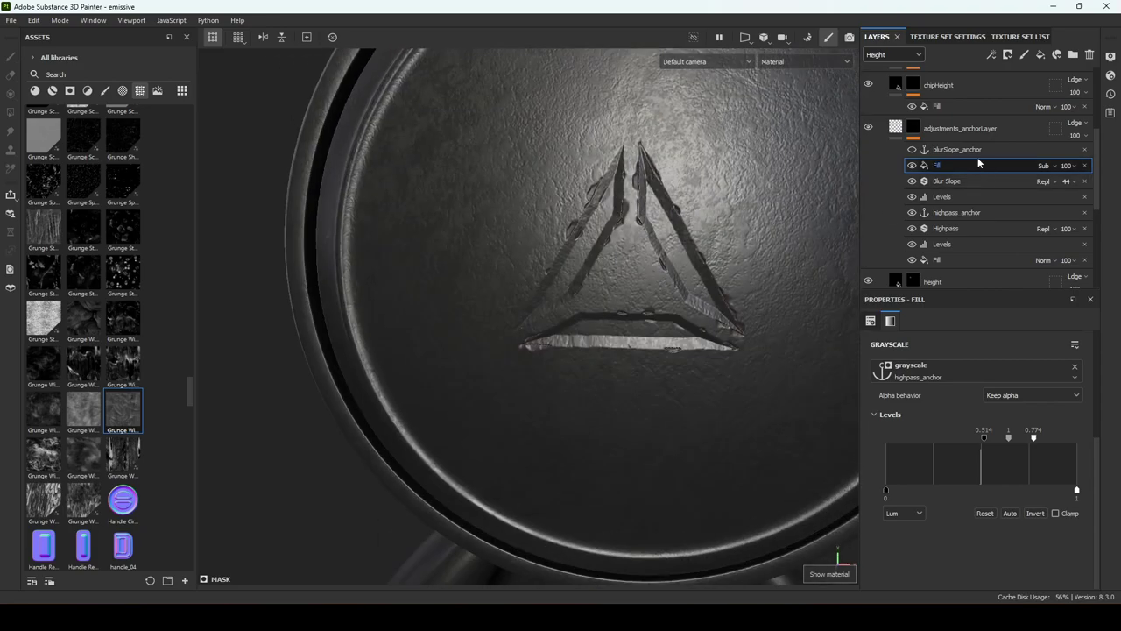
click(912, 165)
click(913, 166)
click(913, 167)
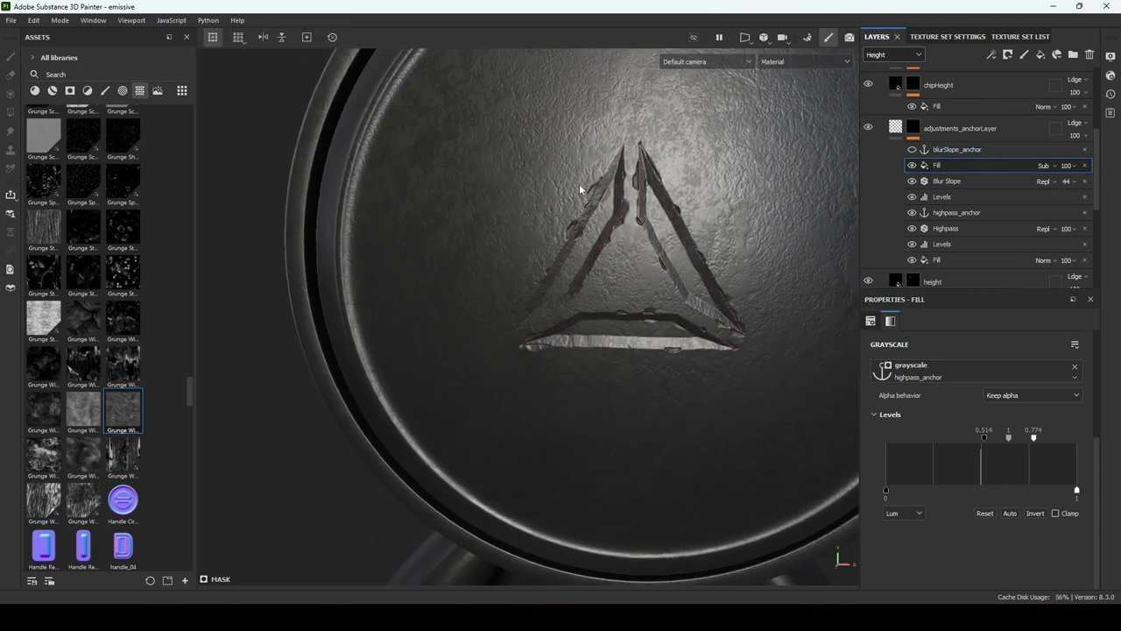
alt+drag(638, 280, 618, 241)
alt+right_drag(517, 230, 333, 250)
alt+drag(411, 297, 480, 339)
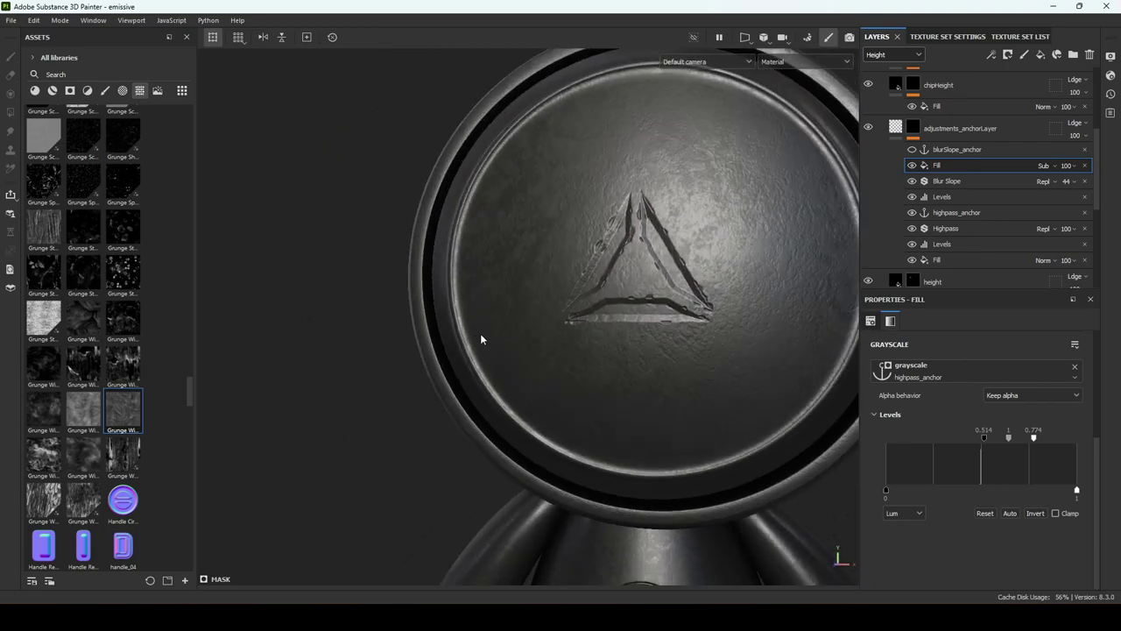
alt+middle_drag(683, 343, 639, 383)
alt+drag(639, 383, 655, 390)
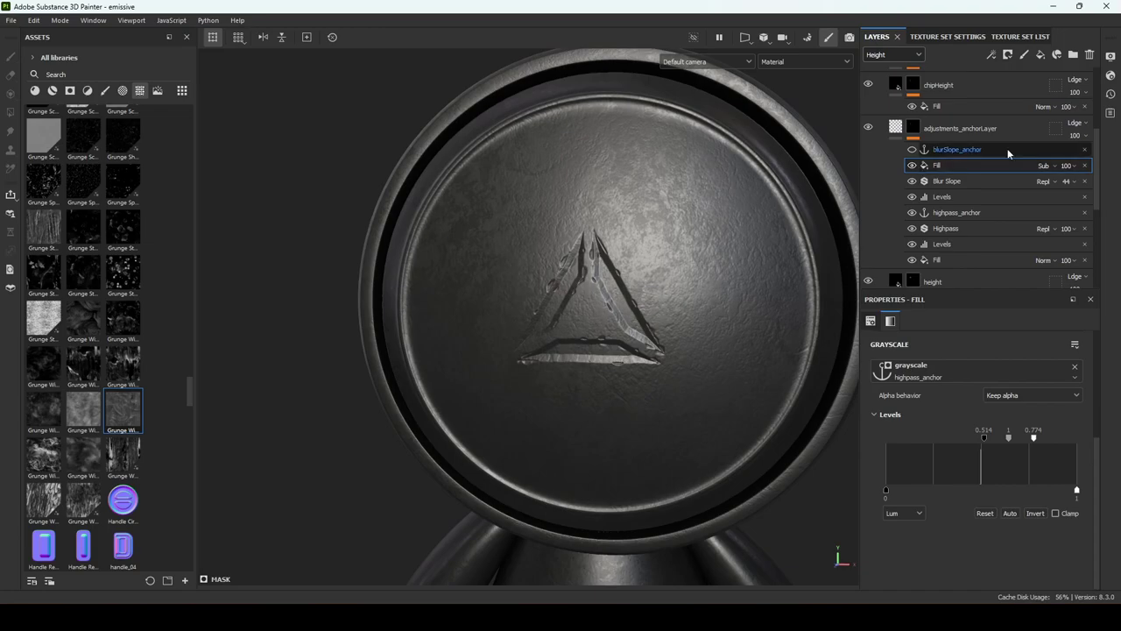
Enable blurSlope_anchor at the top of the adjustments_anchorLayer mask and show its references
scroll(937, 198, up, 2)
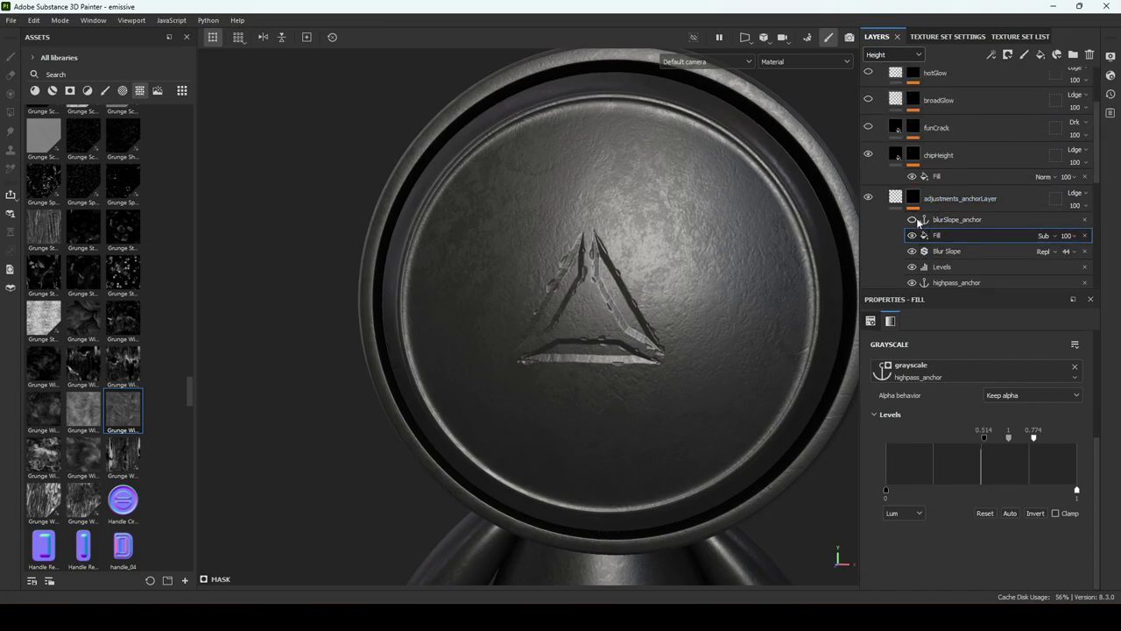
scroll(963, 175, down, 3)
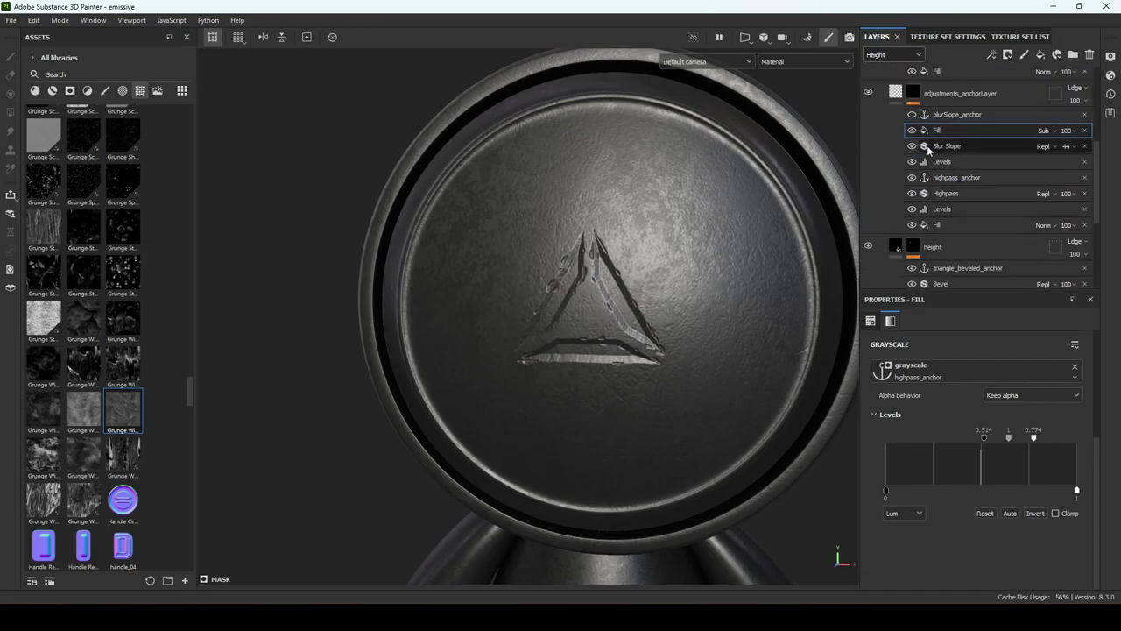
scroll(911, 145, up, 1)
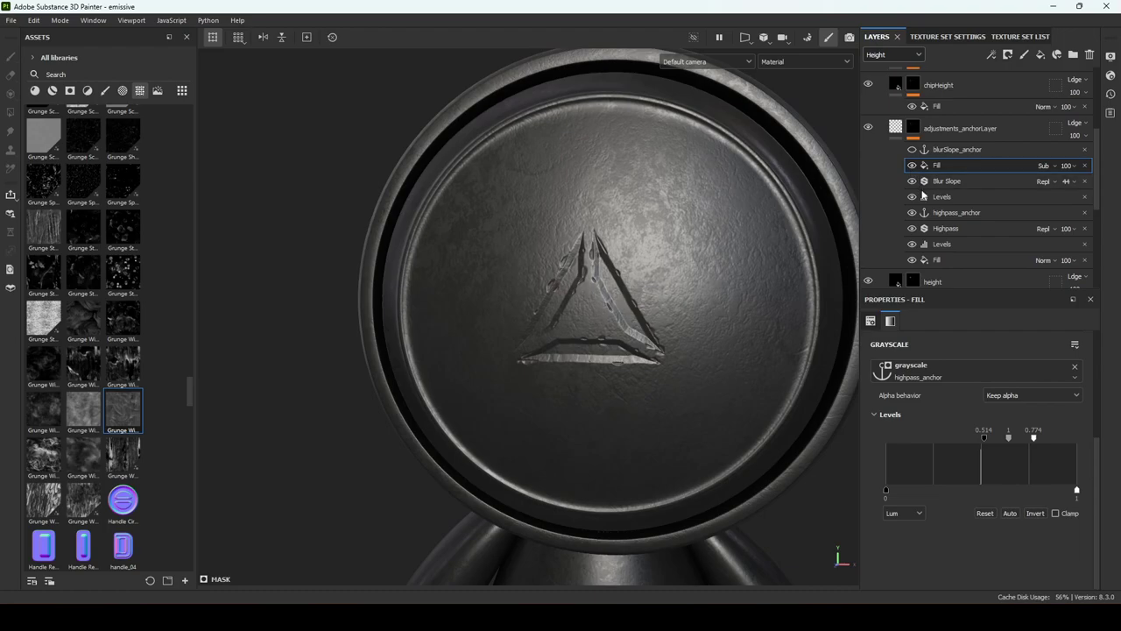
click(930, 150)
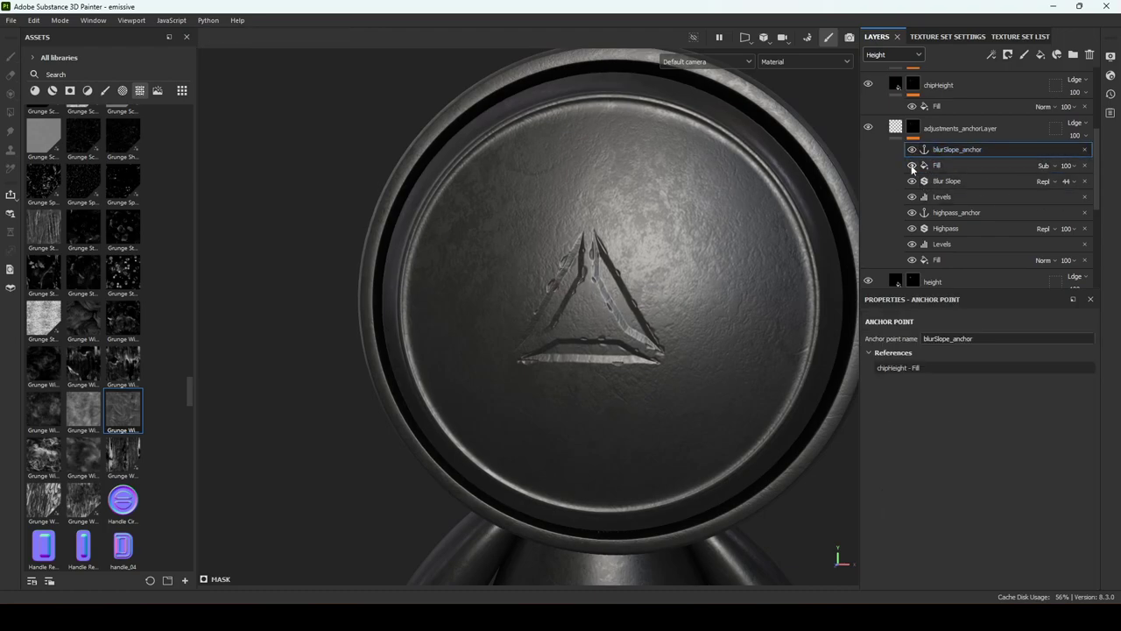
scroll(934, 201, up, 1)
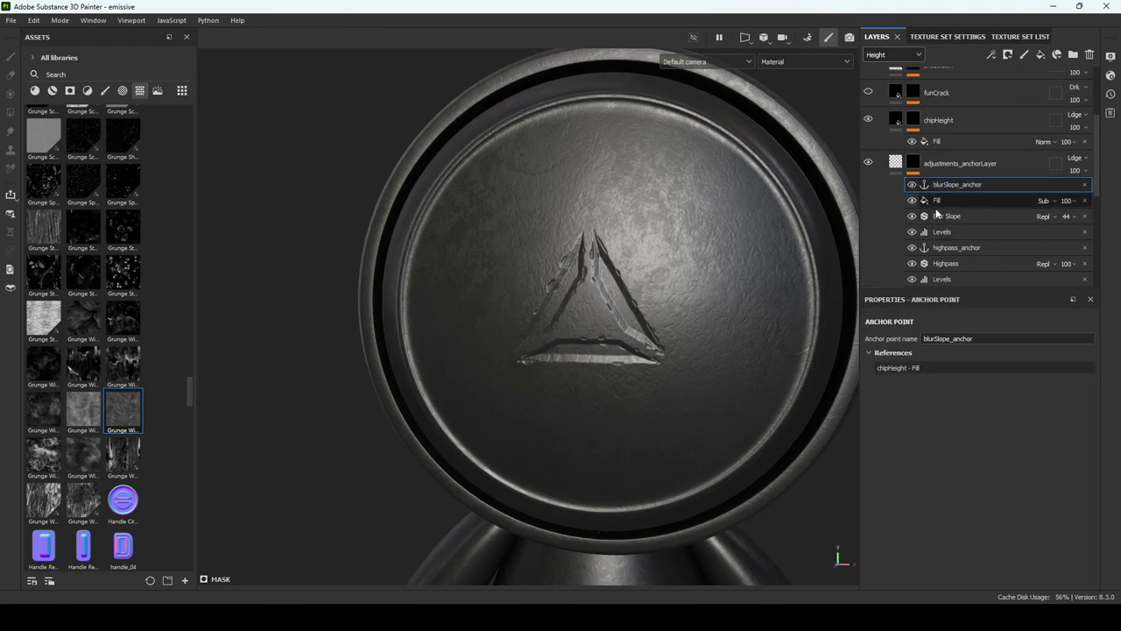
Examine the chipHeight layer's material and the anchor source of its mask Fill
click(894, 169)
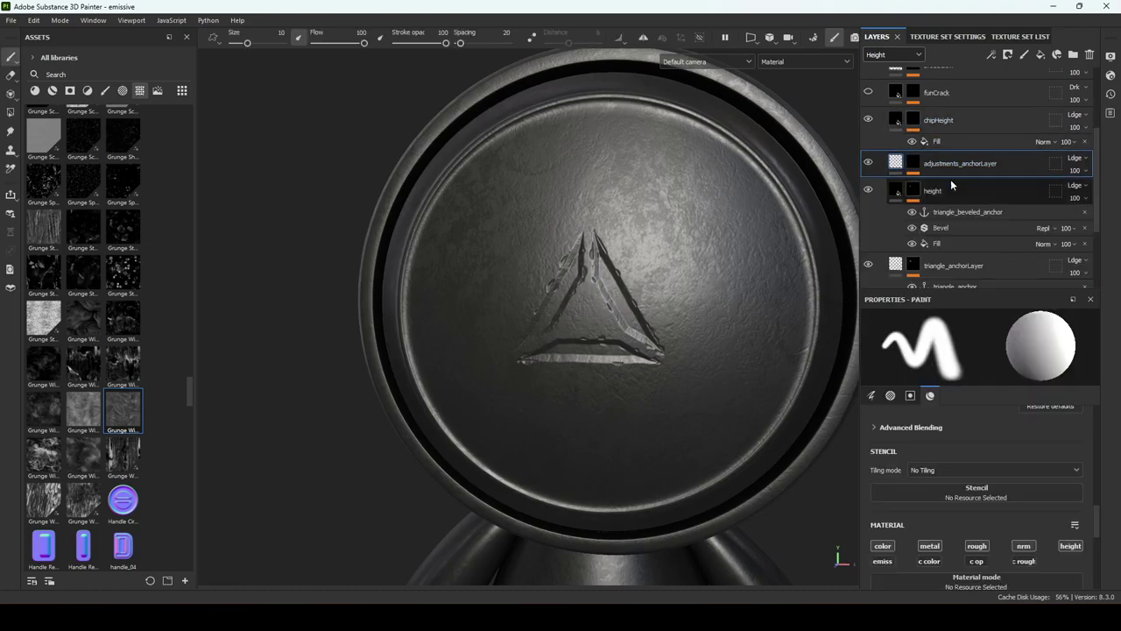
click(895, 120)
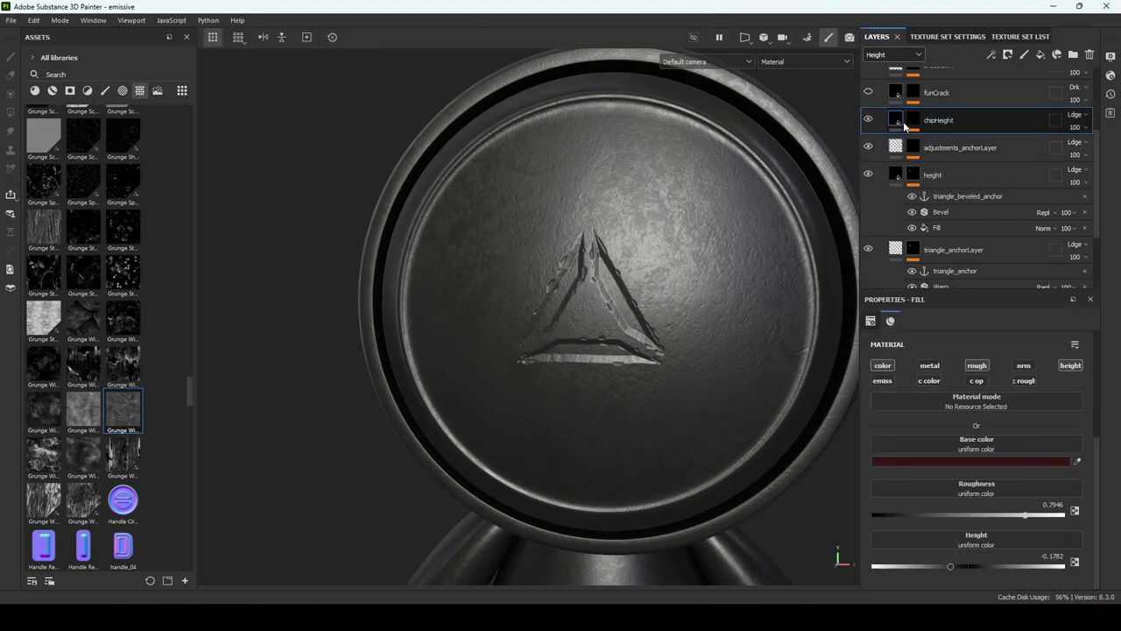
click(911, 121)
click(944, 142)
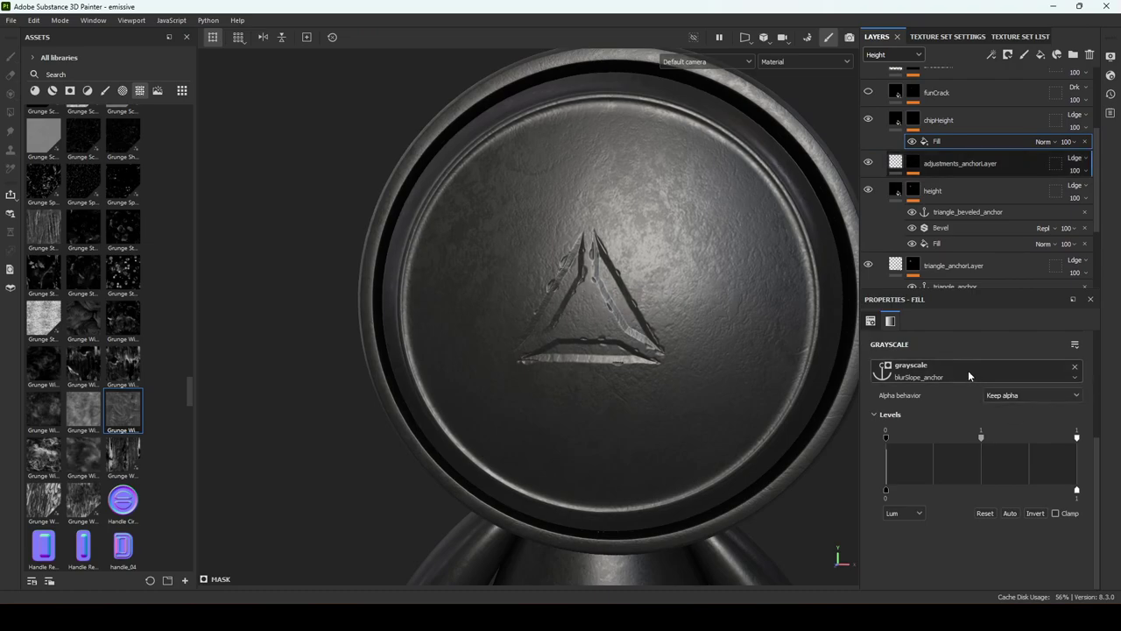
Set the chipHeight layer's height to -0.1360, its roughness to 1 and its base color to gray 636363
click(895, 120)
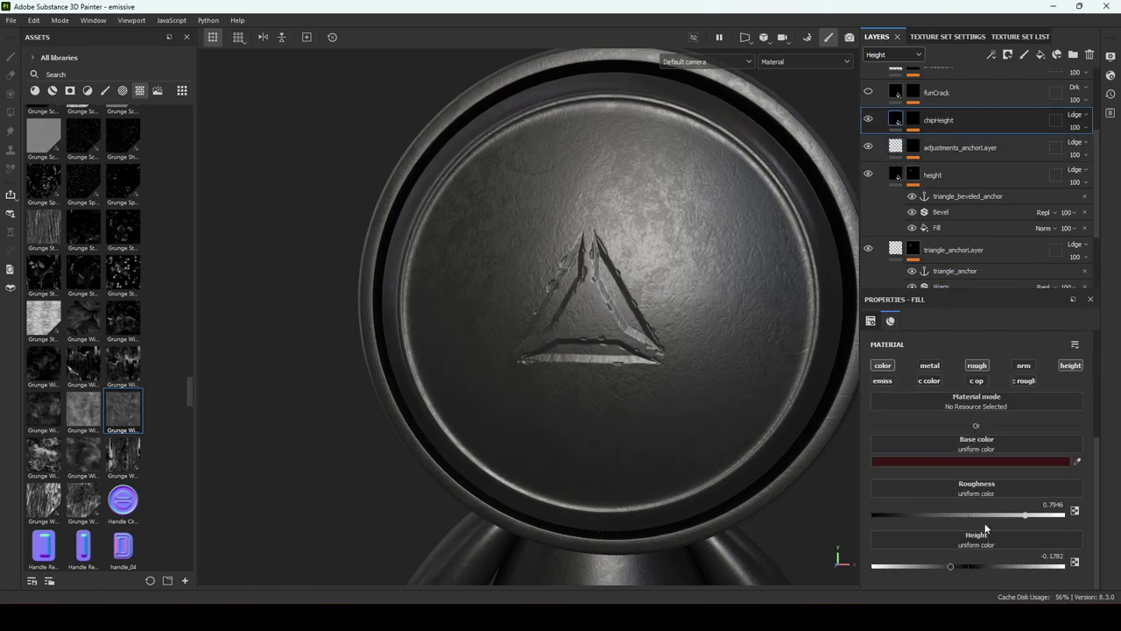
drag(951, 564, 954, 567)
drag(1022, 512, 1100, 516)
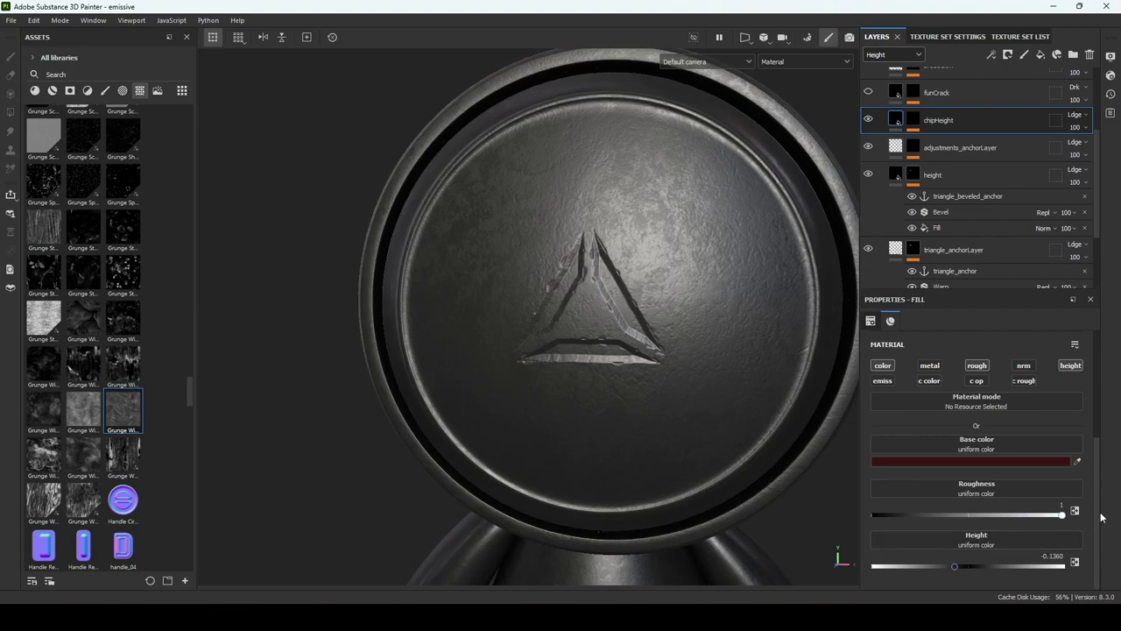
click(977, 460)
drag(979, 448, 924, 449)
mouse_move(931, 492)
mouse_down()
mouse_move(922, 479)
mouse_move(920, 494)
mouse_up()
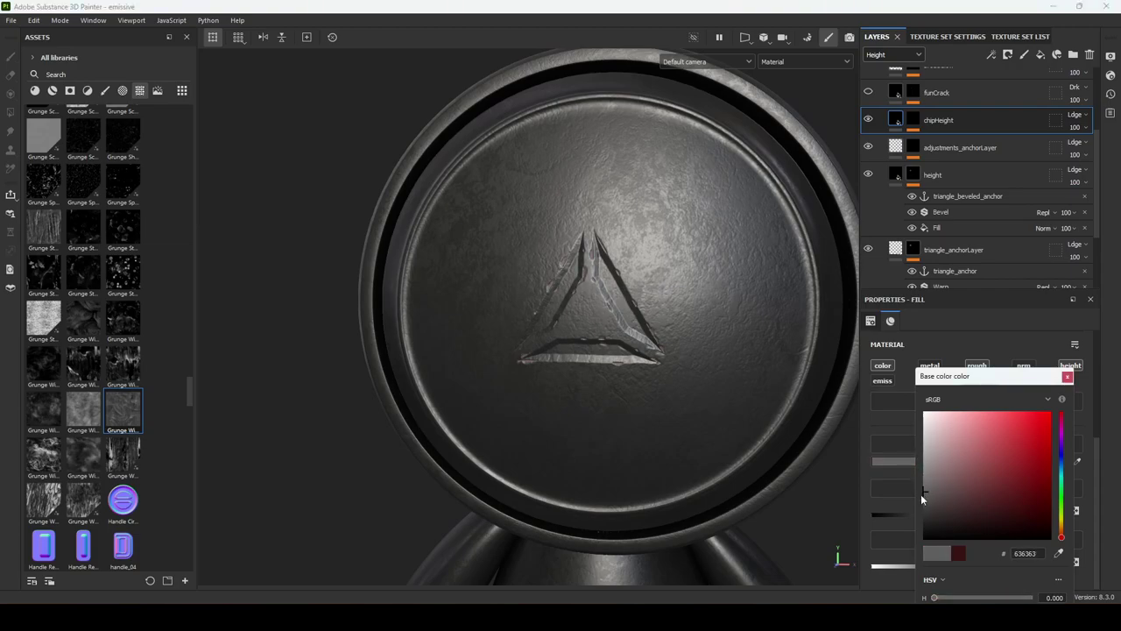
click(1066, 376)
Make the funCrack layer visible and open the broadGlow layer's emissive material properties
scroll(866, 209, up, 3)
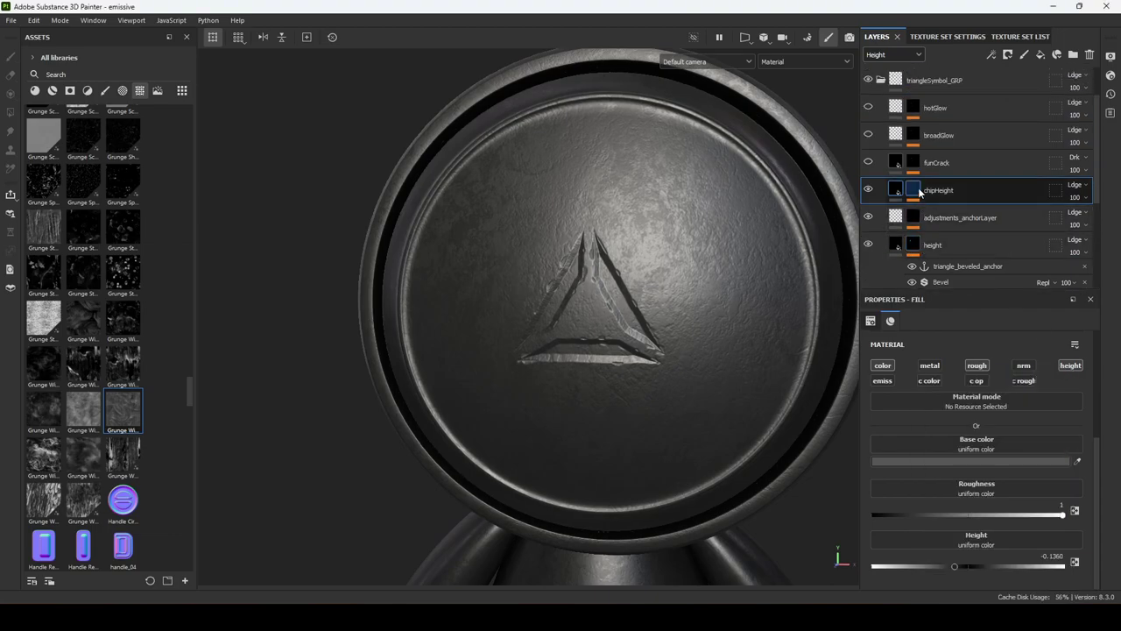
click(868, 198)
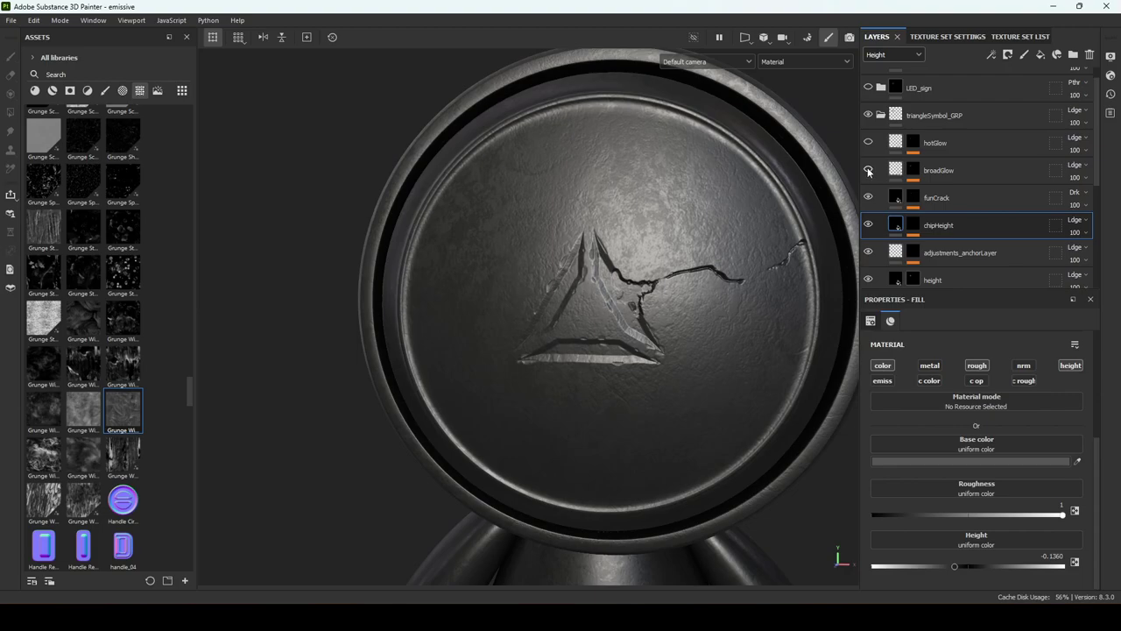
click(960, 174)
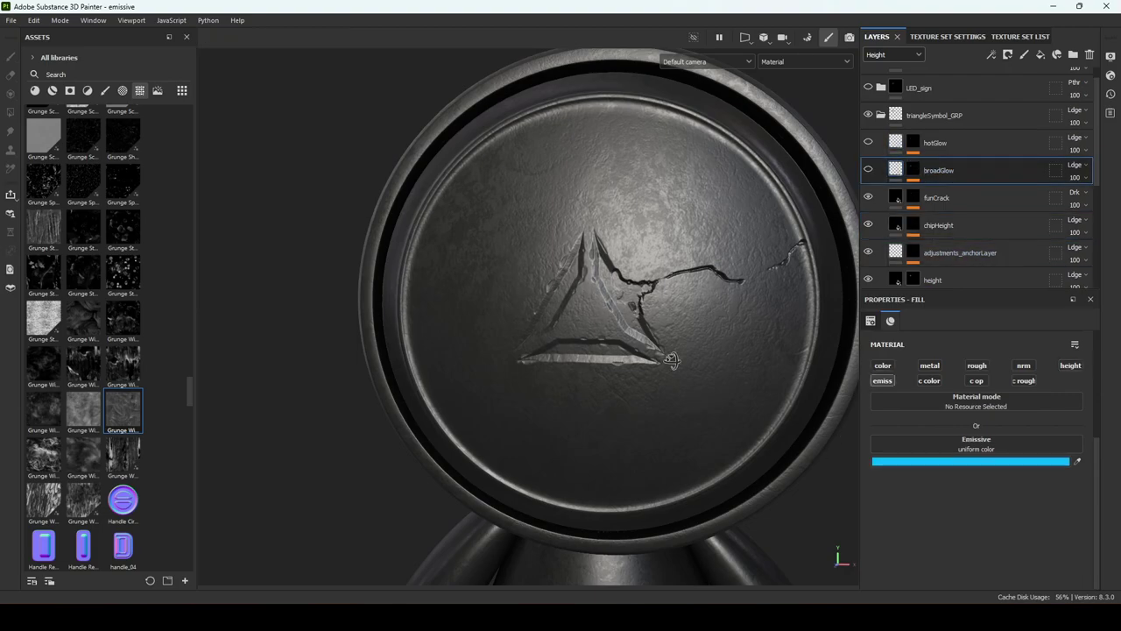
mouse_move(671, 360)
alt+mouse_down()
mouse_move(656, 367)
mouse_move(670, 369)
alt+mouse_up()
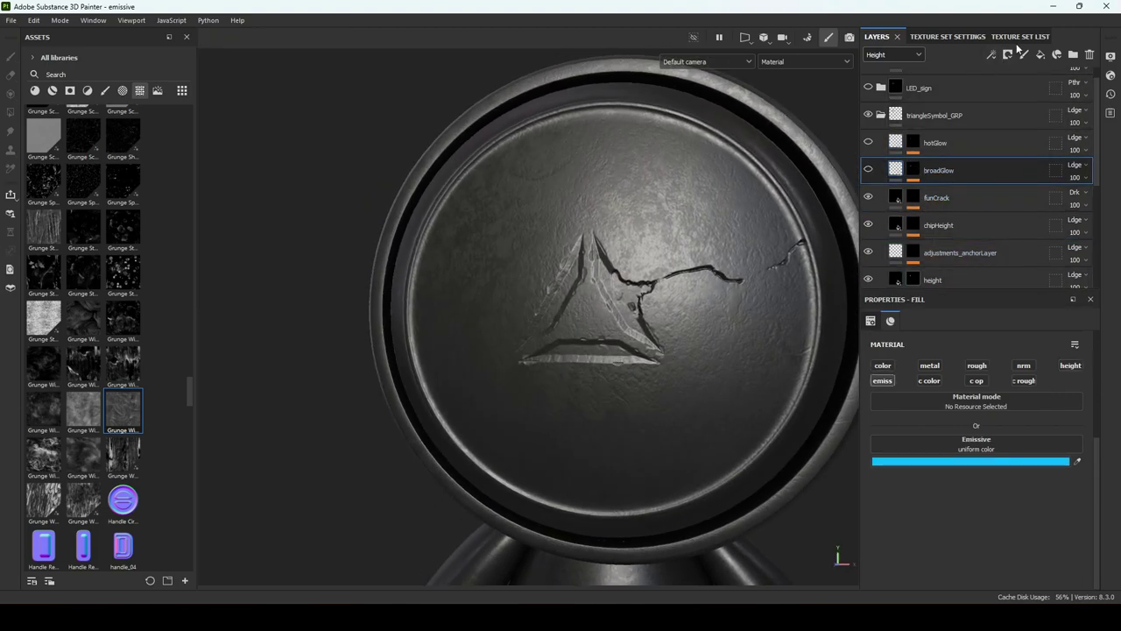
Review the texture set's channels, including Emissive, and the channels available to add, then return to the layer stack
click(953, 37)
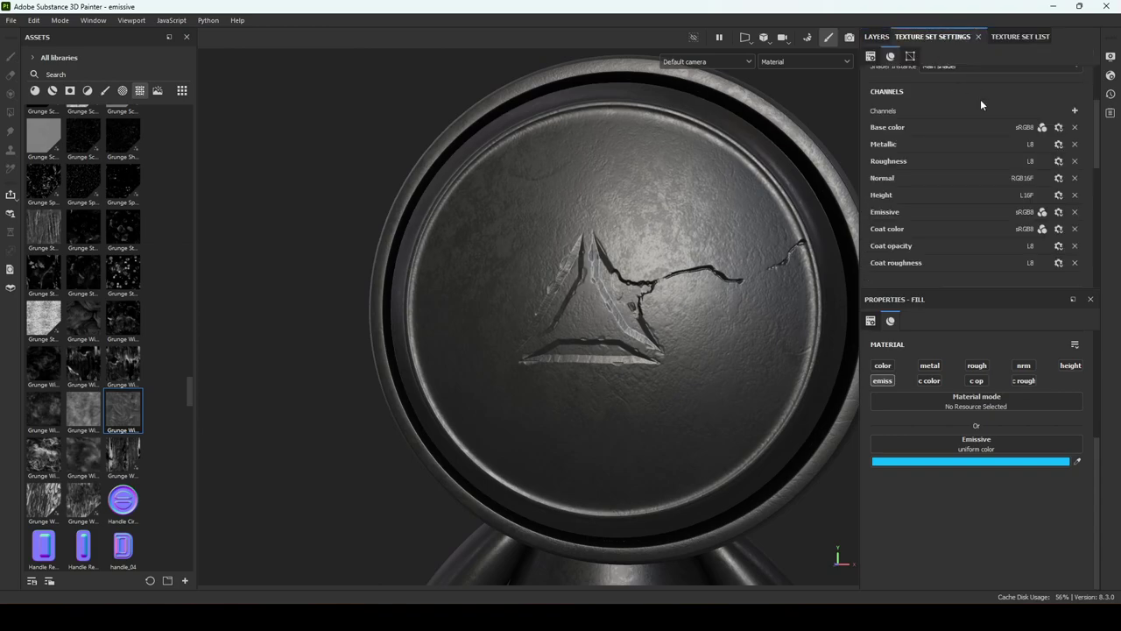
scroll(935, 221, down, 2)
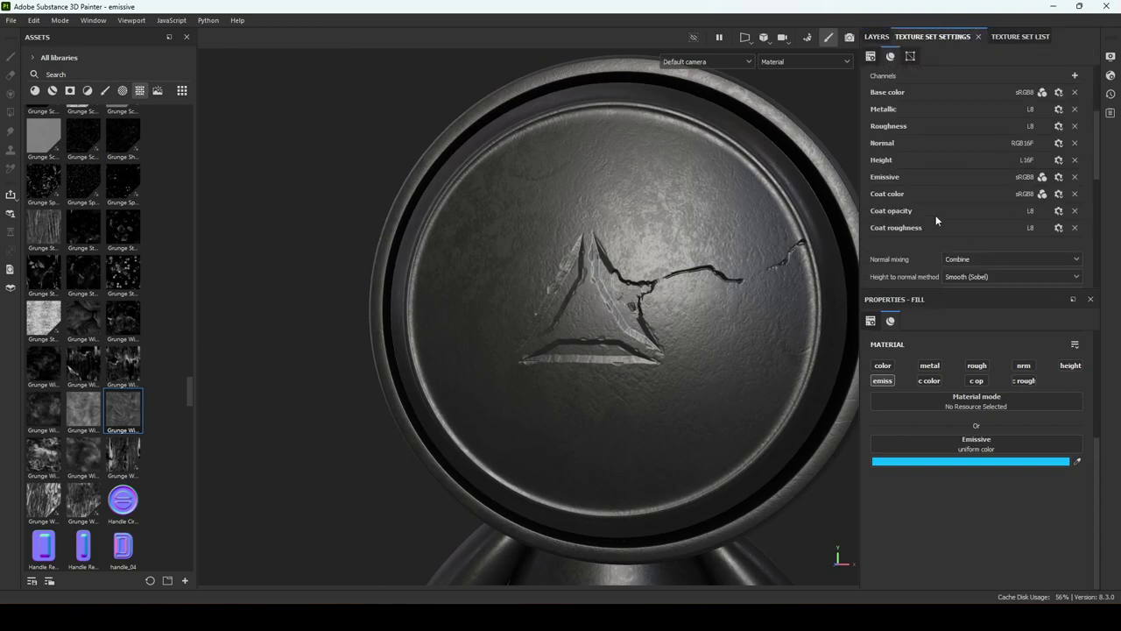
click(1075, 74)
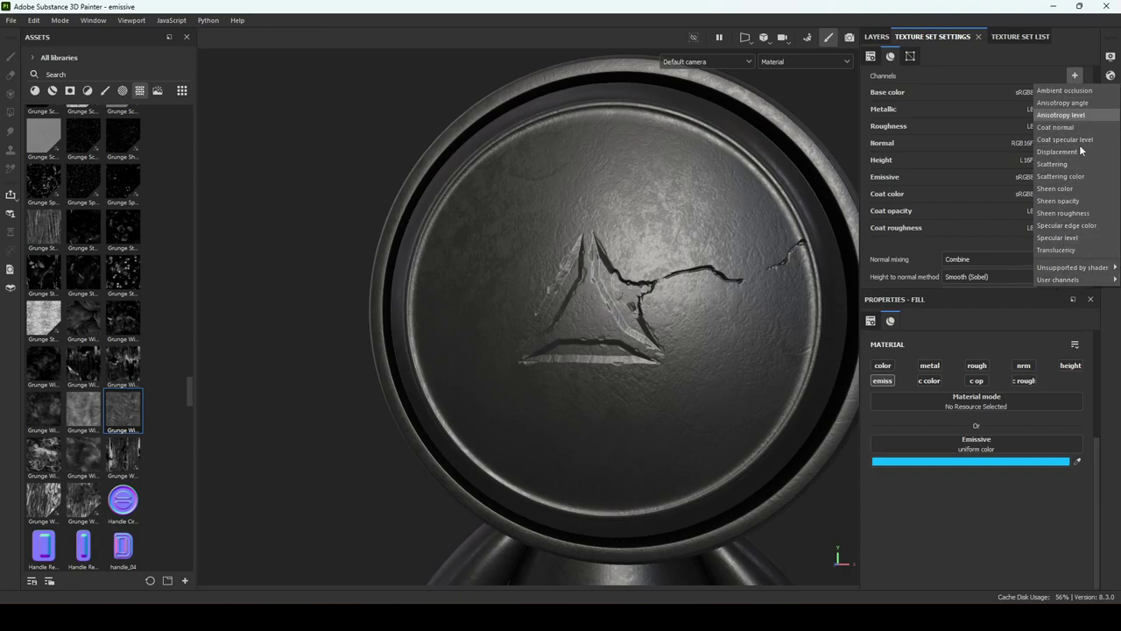
click(936, 206)
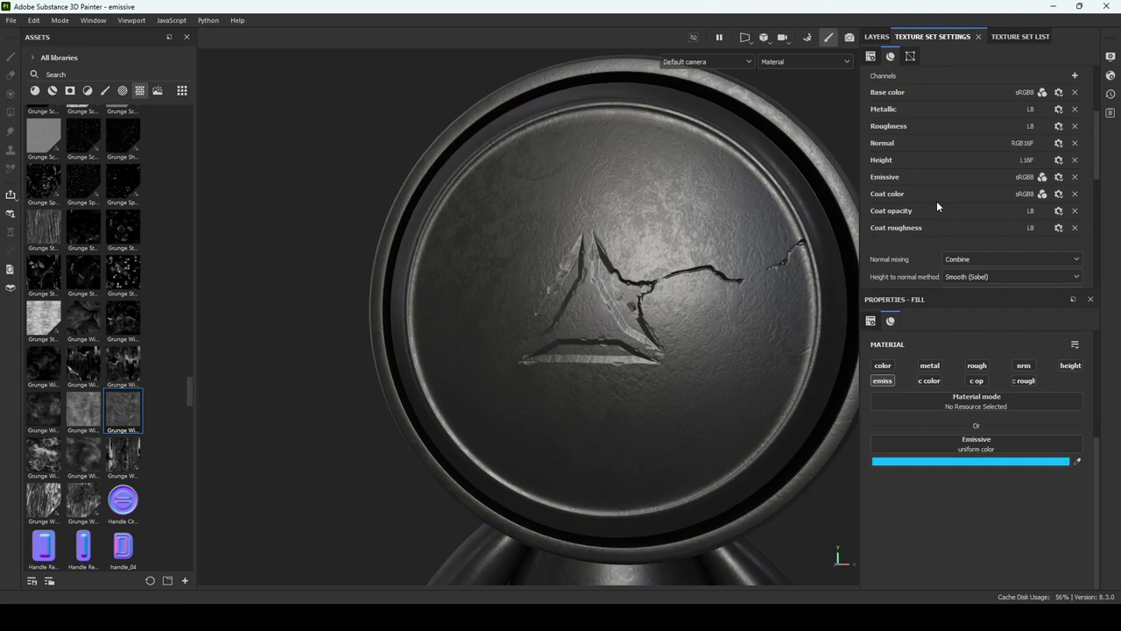
click(877, 36)
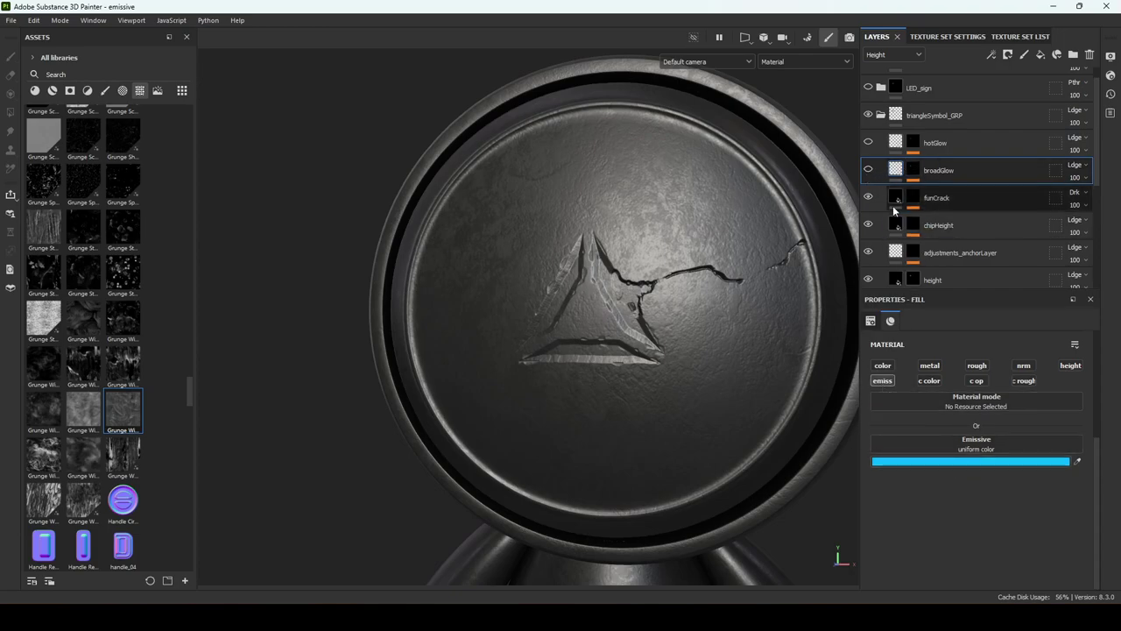
Make the broadGlow and hotGlow layers visible and view the glowing triangle on the whole character
click(868, 170)
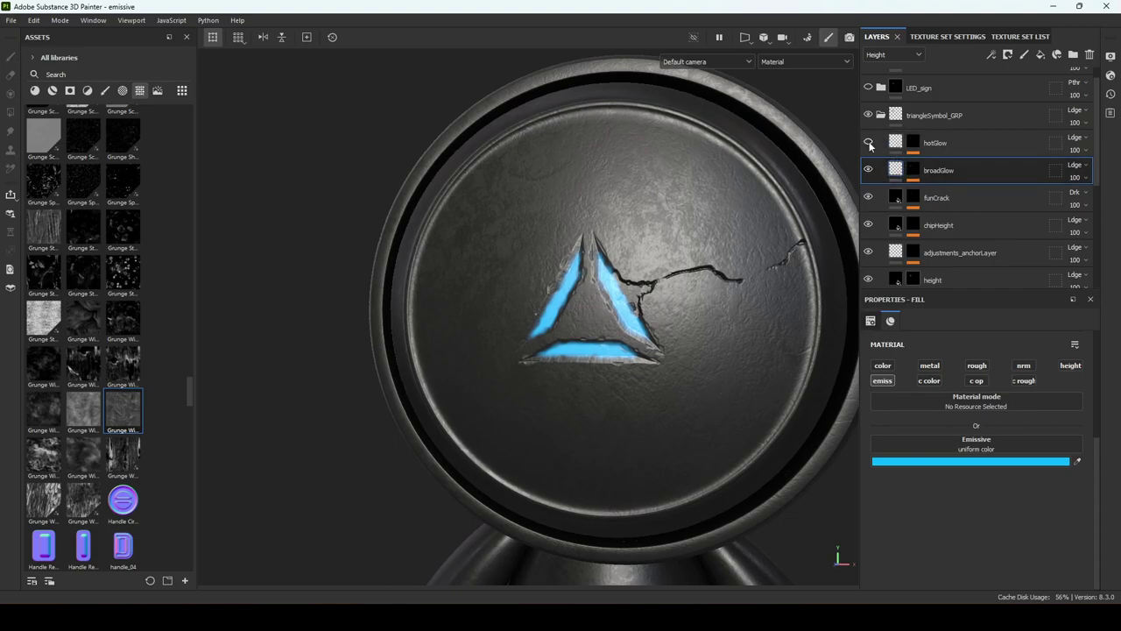
click(868, 142)
alt+right_drag(666, 413, 657, 516)
alt+middle_drag(659, 520, 663, 461)
alt+drag(672, 460, 662, 461)
alt+right_drag(662, 460, 474, 426)
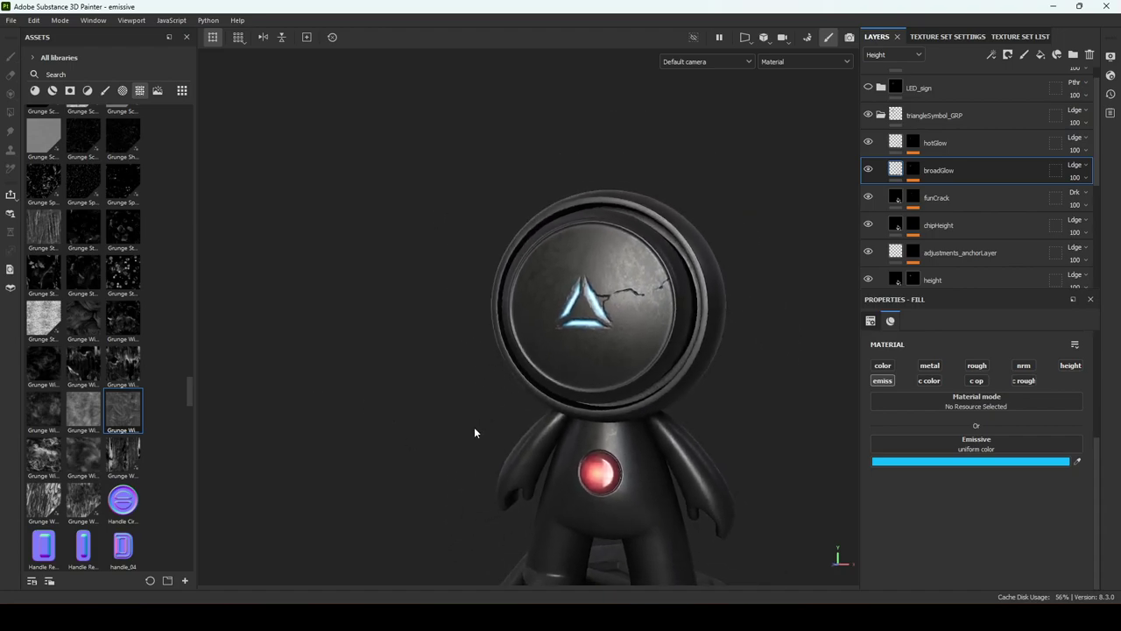
alt+middle_drag(528, 465, 559, 422)
mouse_move(559, 424)
shift+right_down()
mouse_move(590, 429)
mouse_move(561, 425)
mouse_move(575, 426)
shift+right_up()
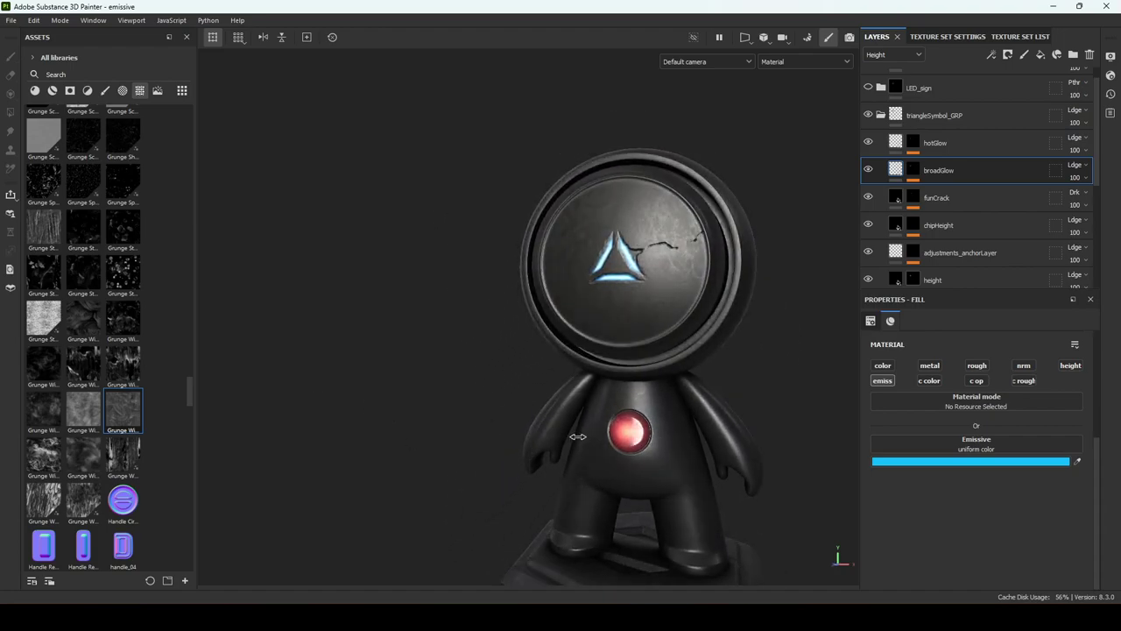
Reveal the broadGlow mask's effects, select the hotGlow layer and switch the layer stack's channel from Height to Emissive
click(906, 174)
click(888, 177)
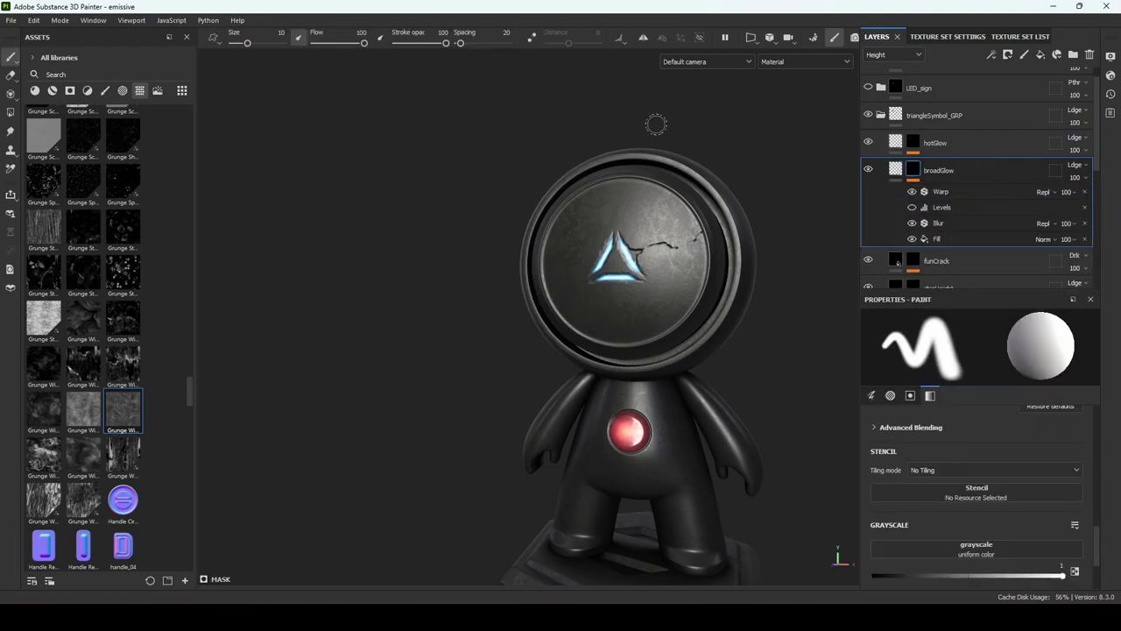
click(922, 145)
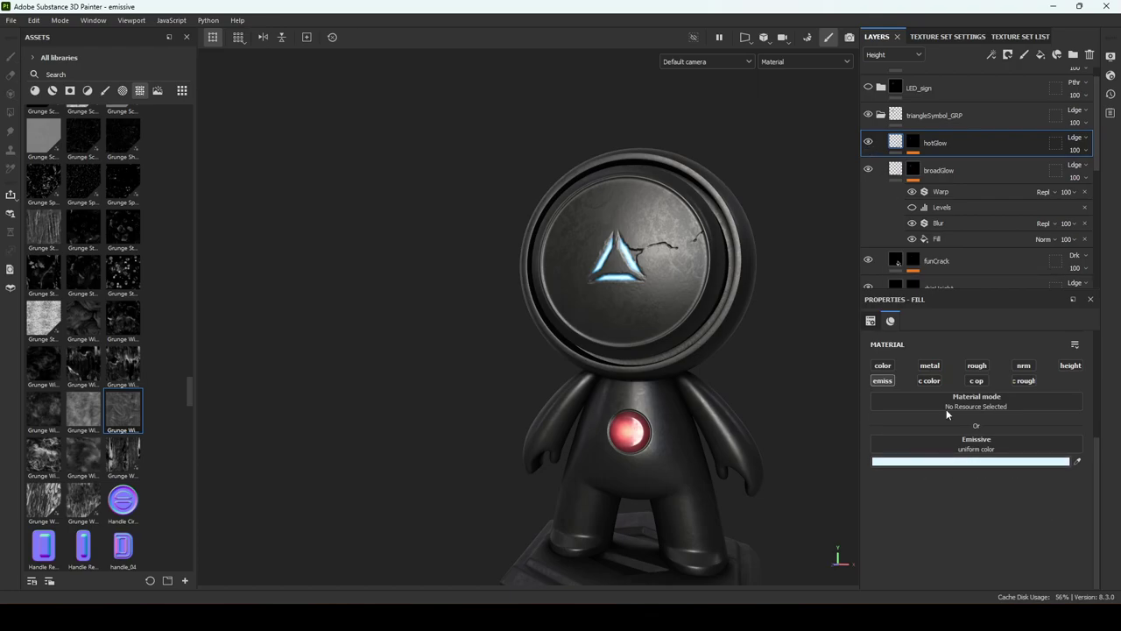
click(922, 54)
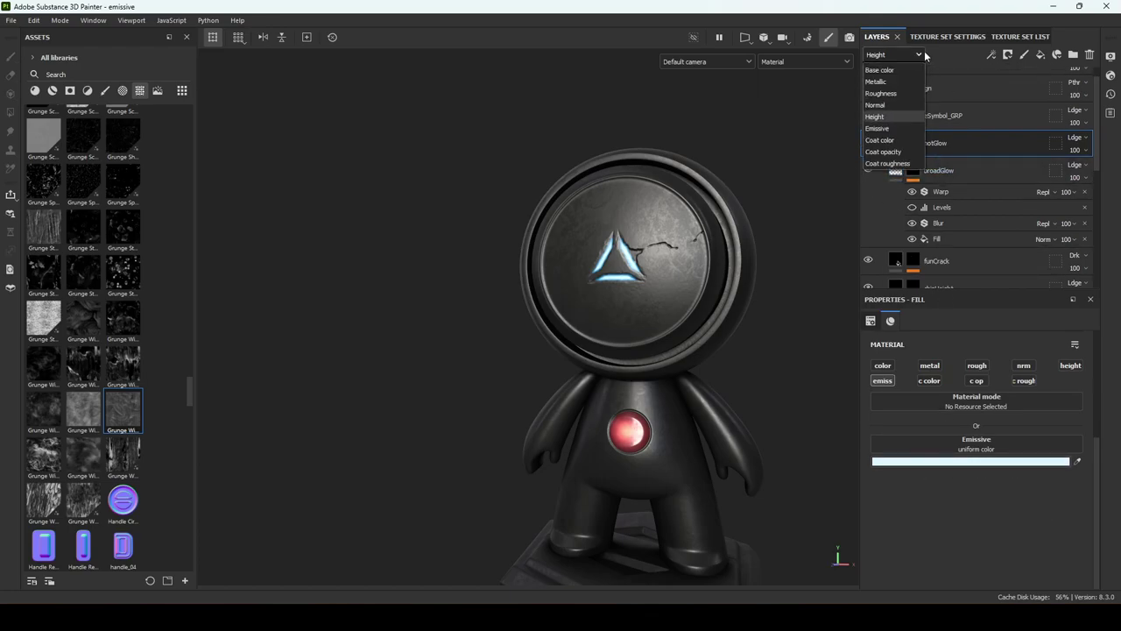
click(879, 127)
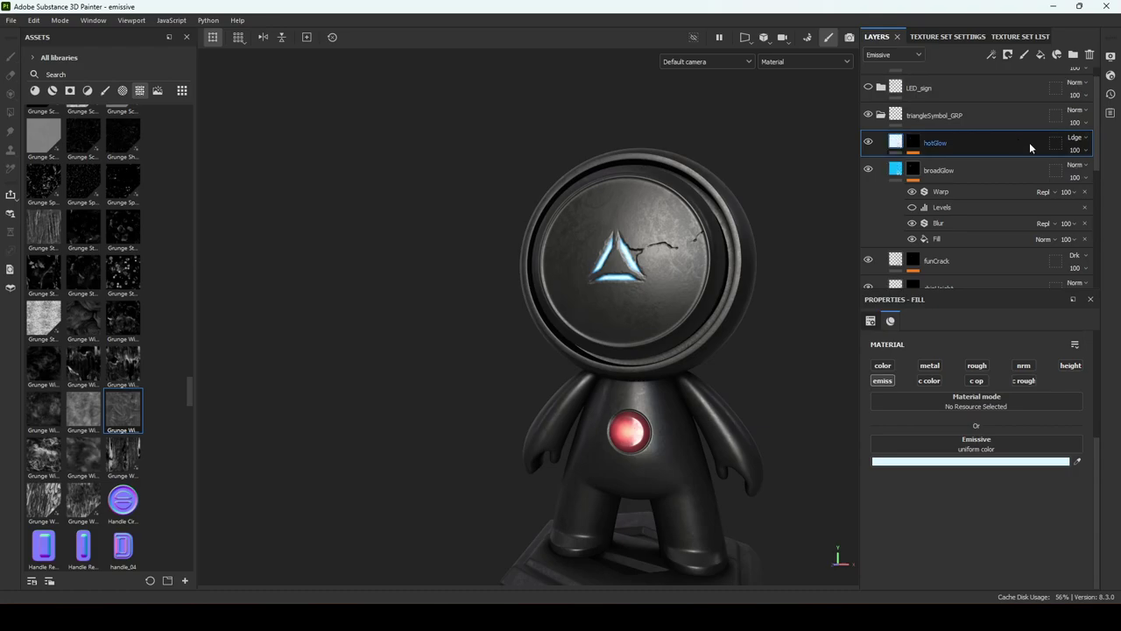
Try the Normal blending mode on hotGlow's Emissive channel and return it to Linear dodge (Add)
click(1080, 169)
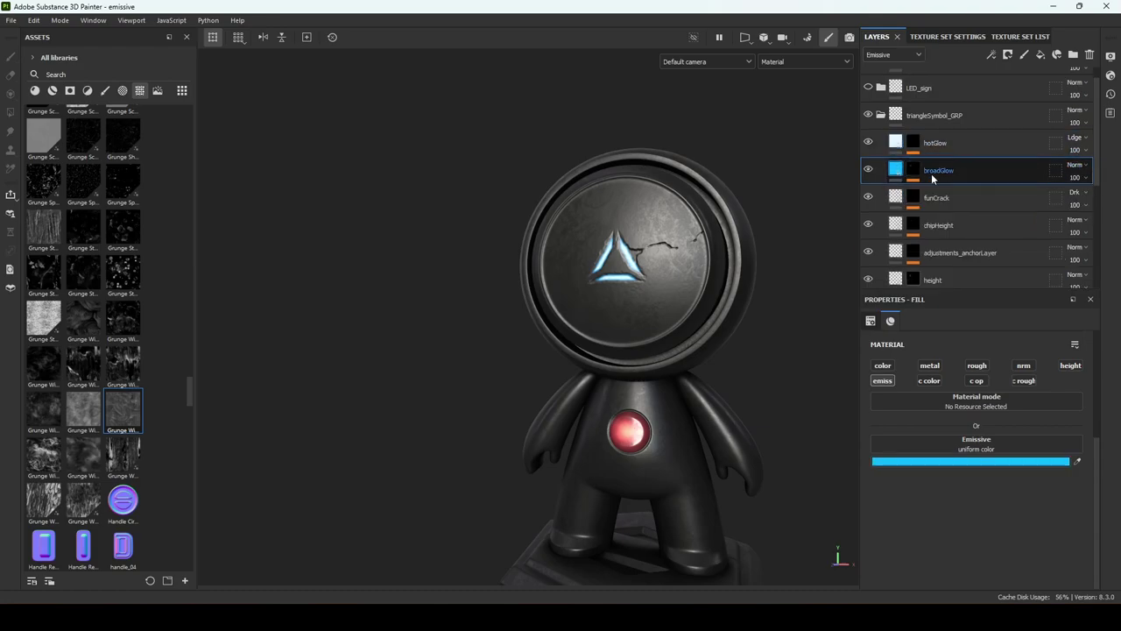
click(1081, 140)
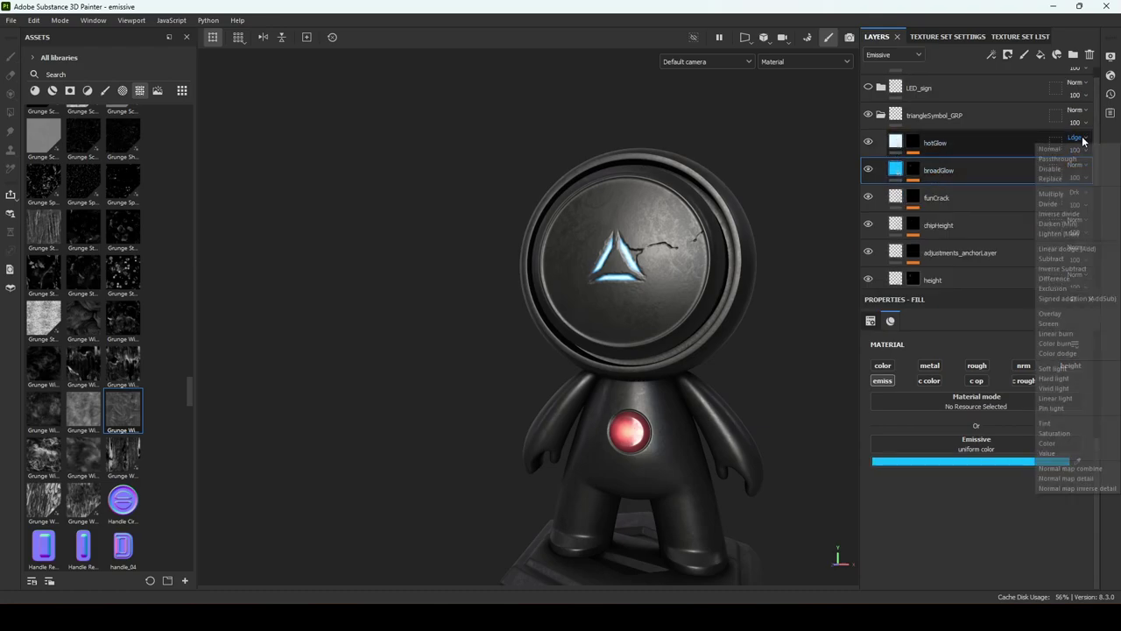
click(1066, 149)
click(1084, 138)
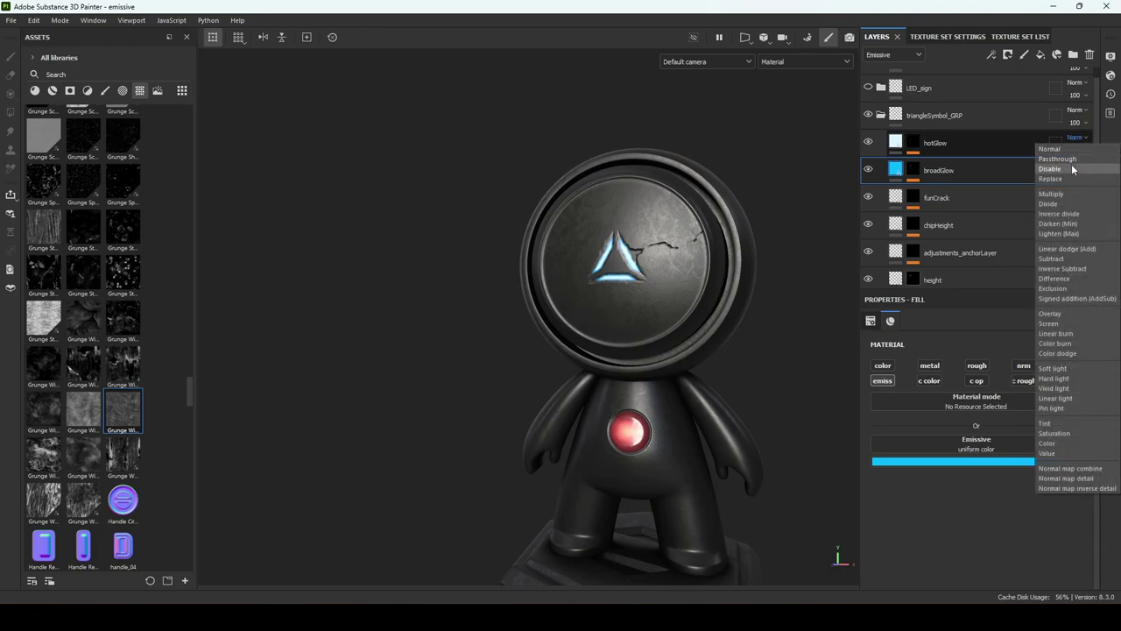
click(1082, 252)
Hide the hotGlow layer and display the broadGlow layer's mask on the head
scroll(692, 263, up, 5)
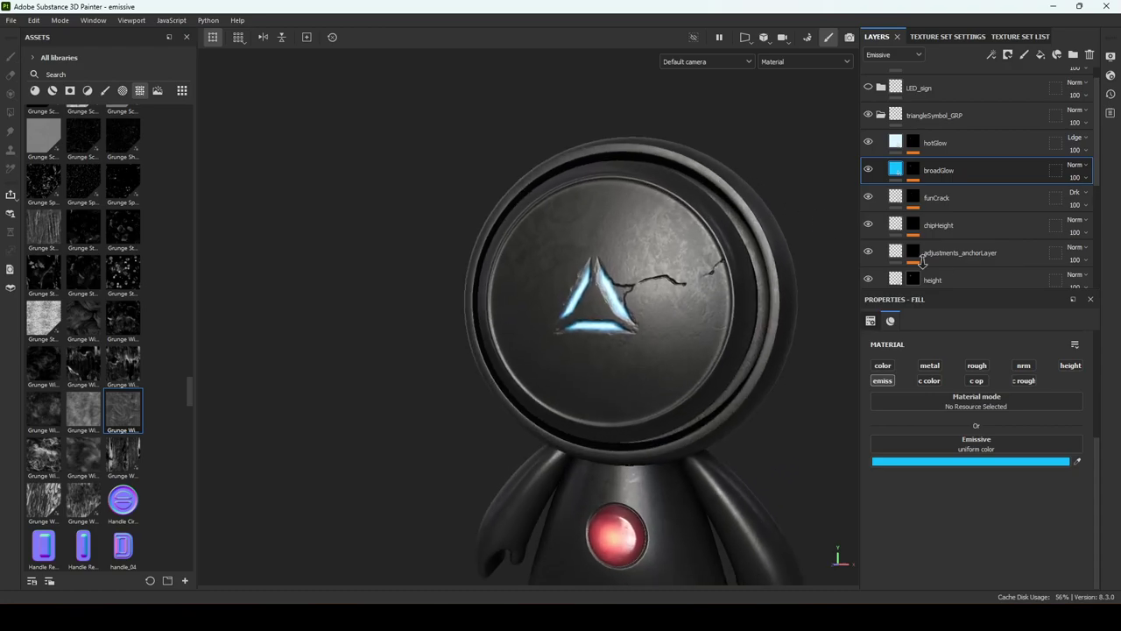
mouse_move(662, 348)
alt+mouse_down()
mouse_move(671, 338)
mouse_move(676, 351)
alt+mouse_up()
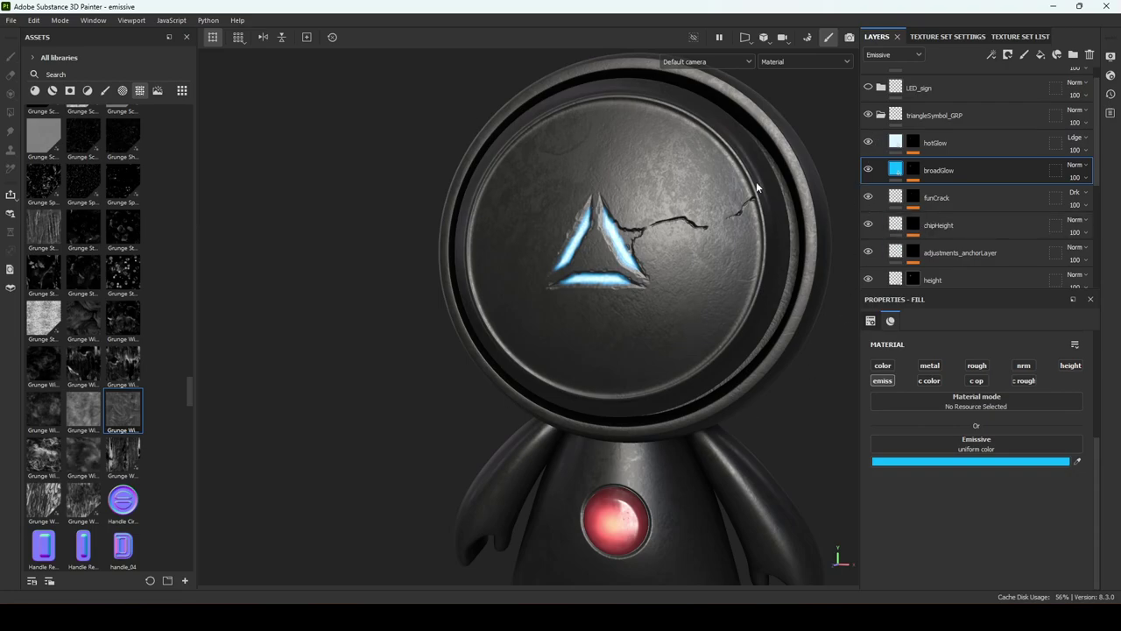
mouse_move(719, 263)
alt+mouse_down()
mouse_move(691, 270)
mouse_move(768, 246)
mouse_move(714, 262)
alt+mouse_up()
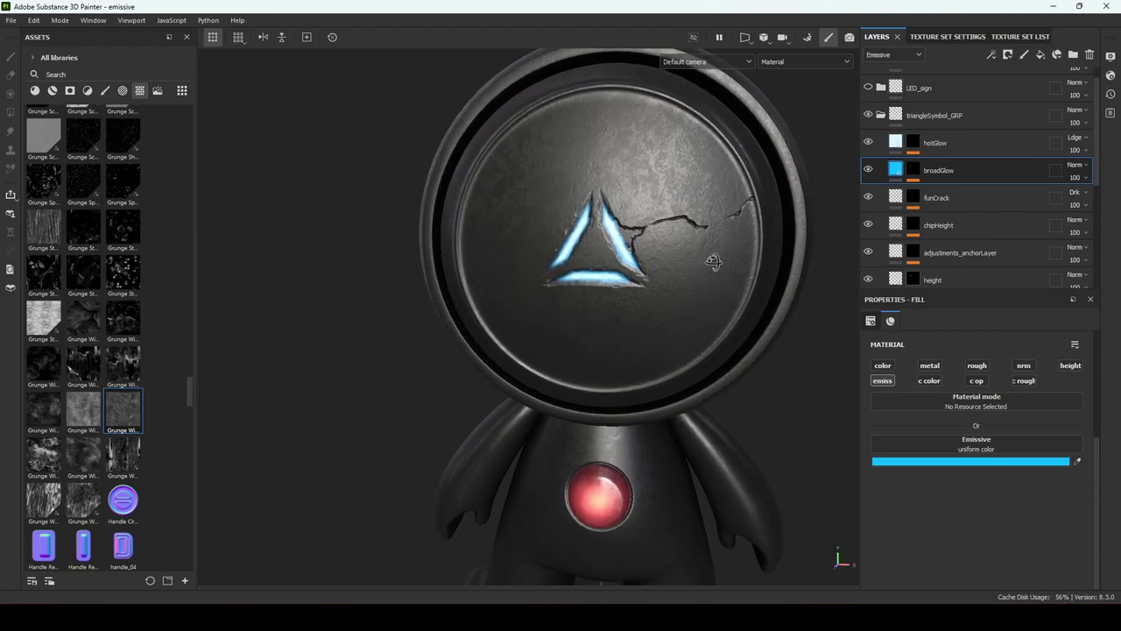
click(867, 143)
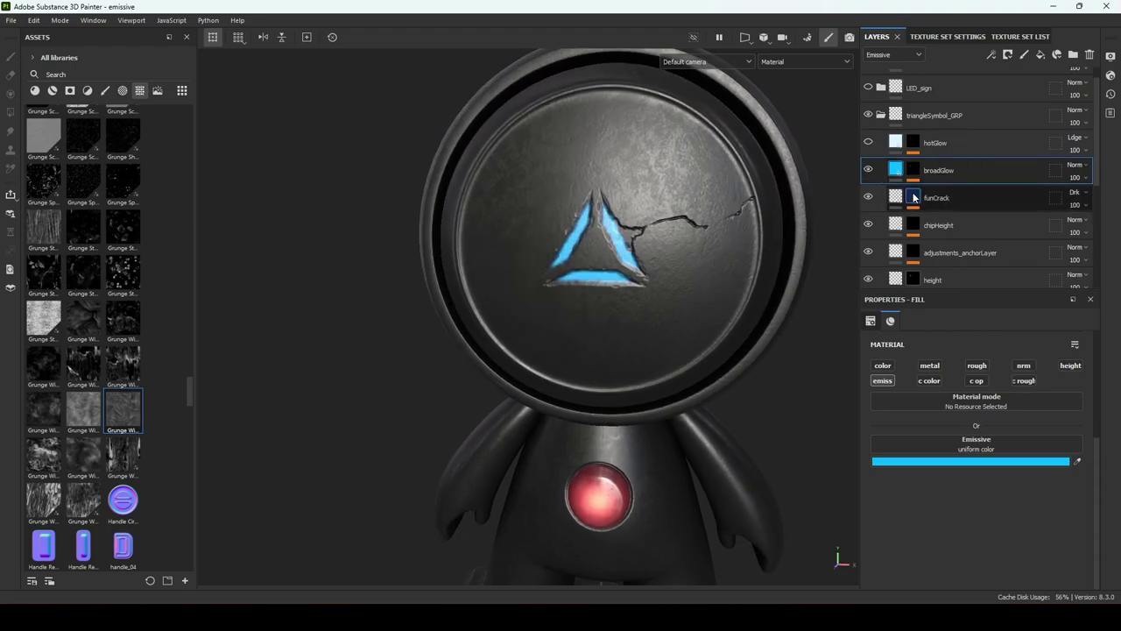
click(913, 198)
click(914, 170)
scroll(800, 366, up, 3)
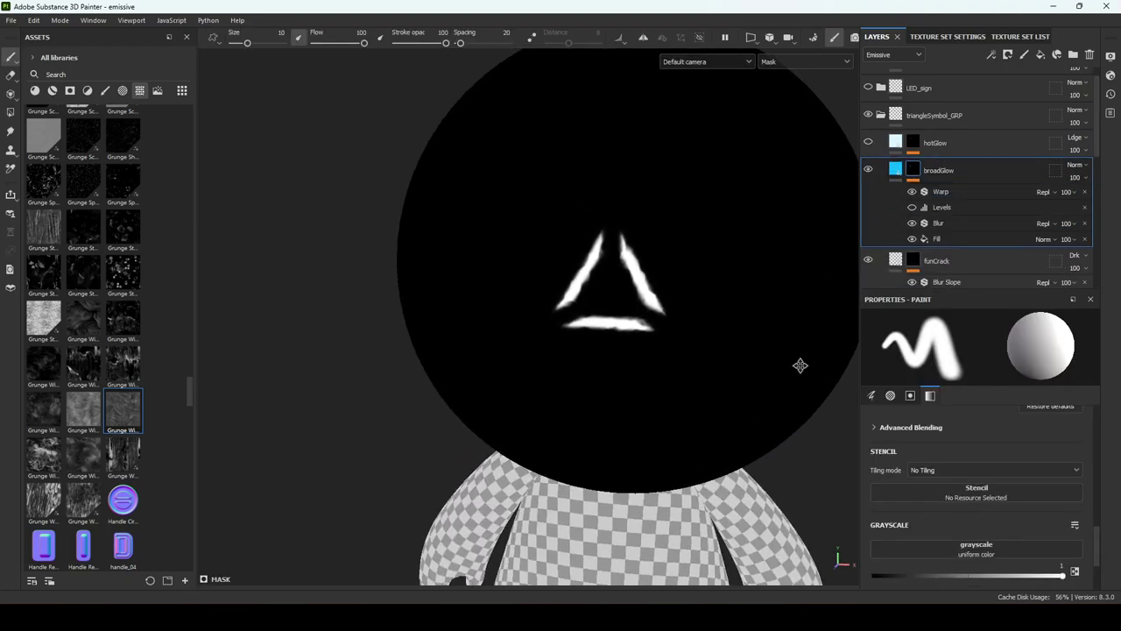
Turn off the Warp and Blur effects on broadGlow's mask and examine its Fill's triangle_beveled_anchor source
click(912, 223)
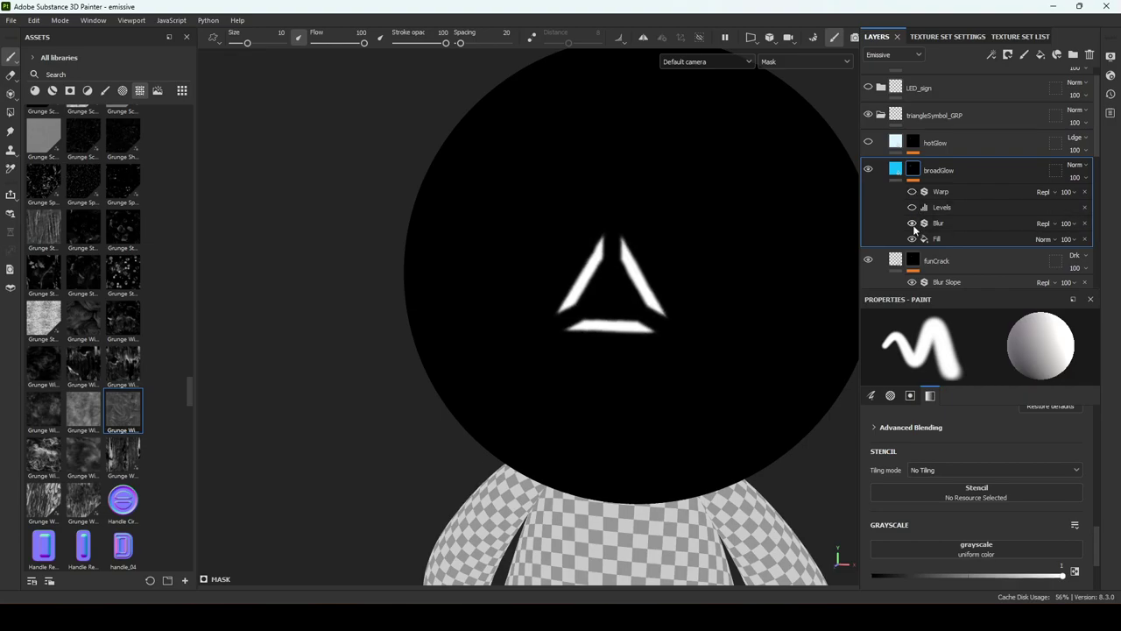
click(955, 238)
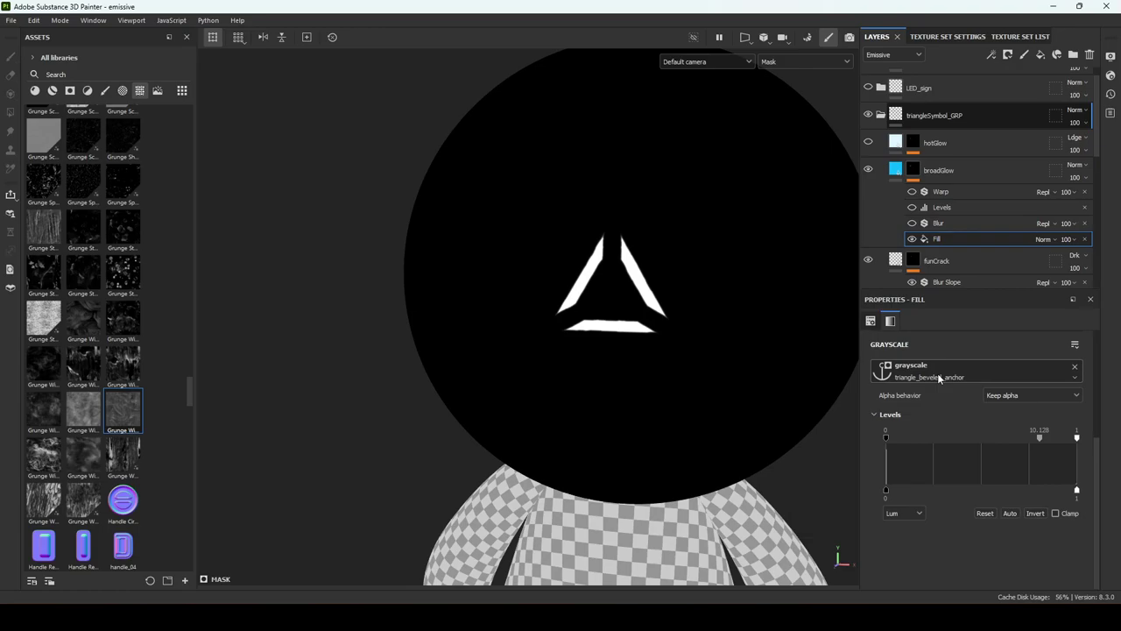
scroll(961, 240, down, 5)
scroll(961, 245, down, 5)
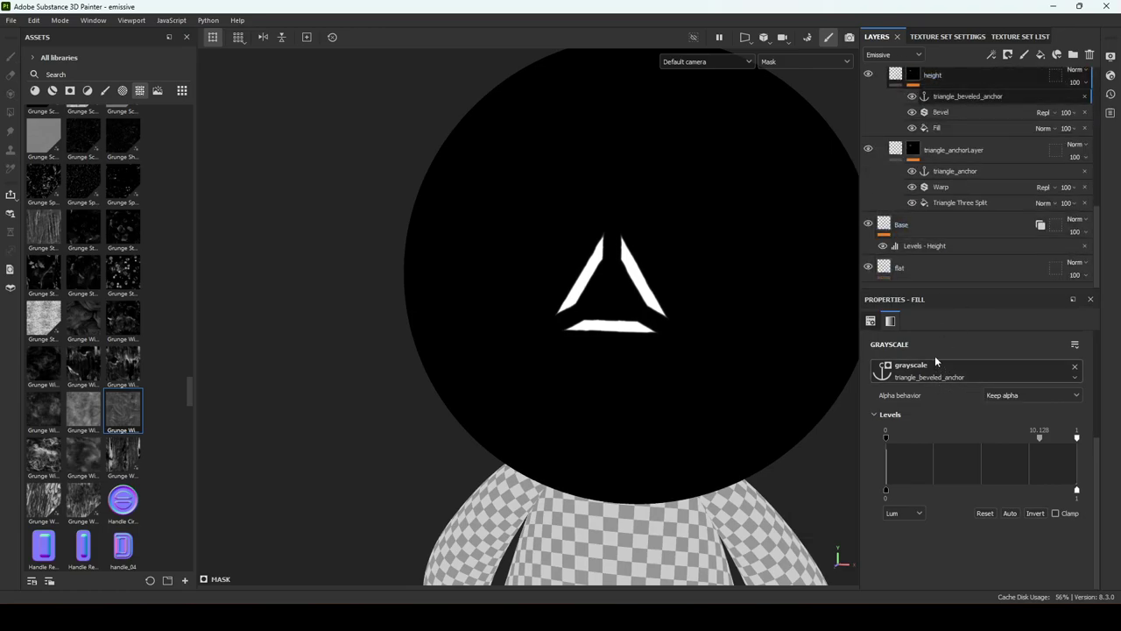
scroll(945, 237, up, 1)
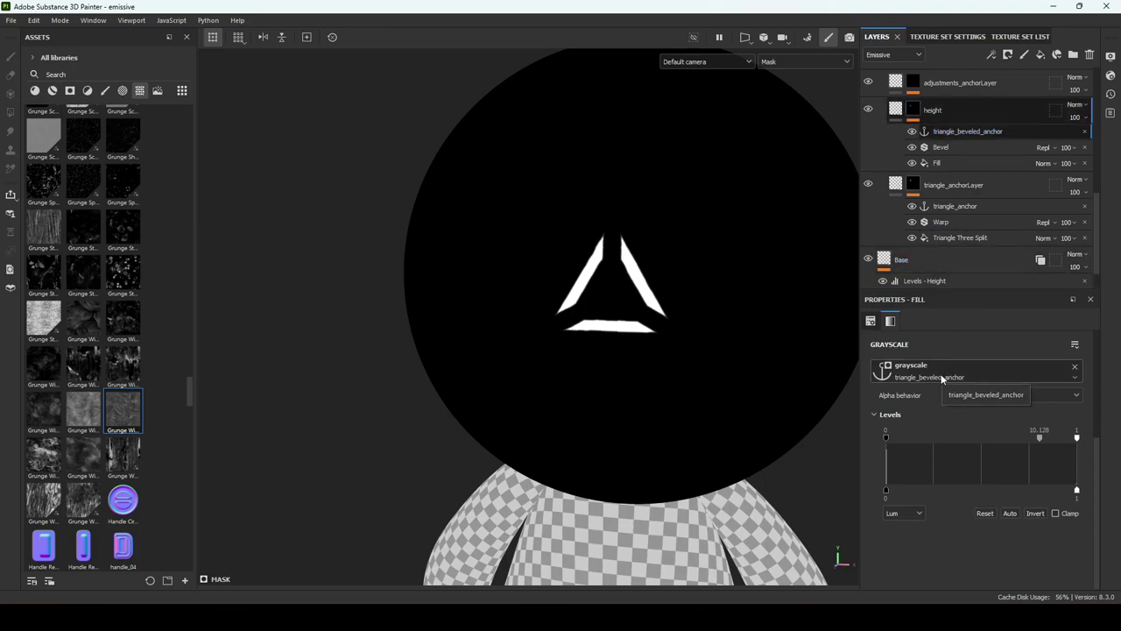
Try a levels midtone of 0.688 on broadGlow's mask Fill and inspect the glow in the material view
drag(1040, 437, 950, 443)
key(m)
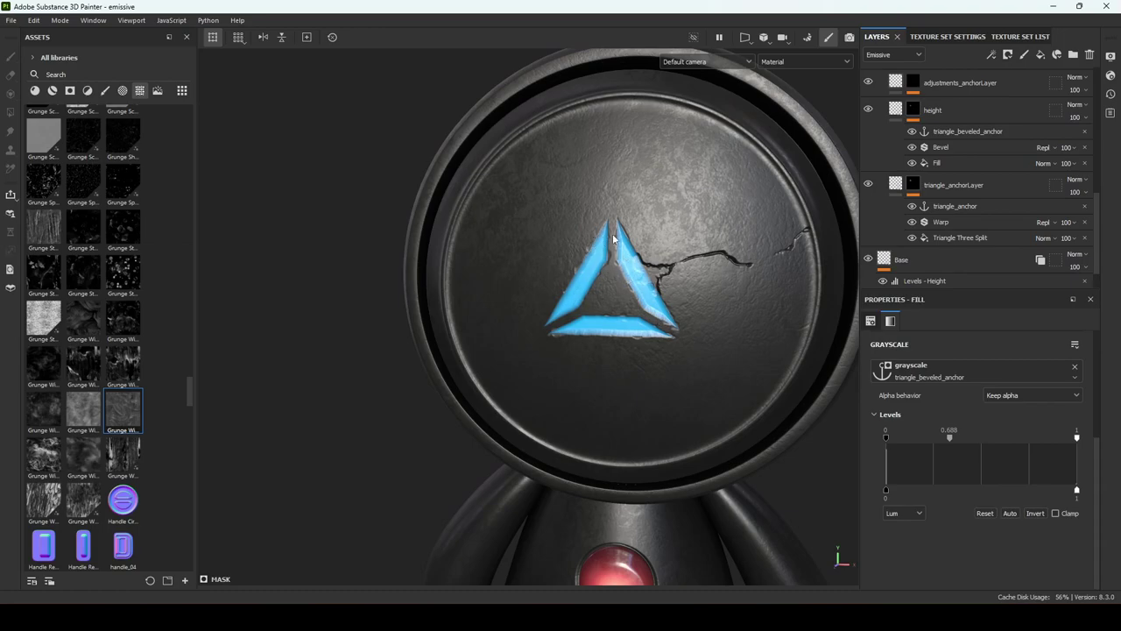
alt+right_drag(639, 265, 895, 375)
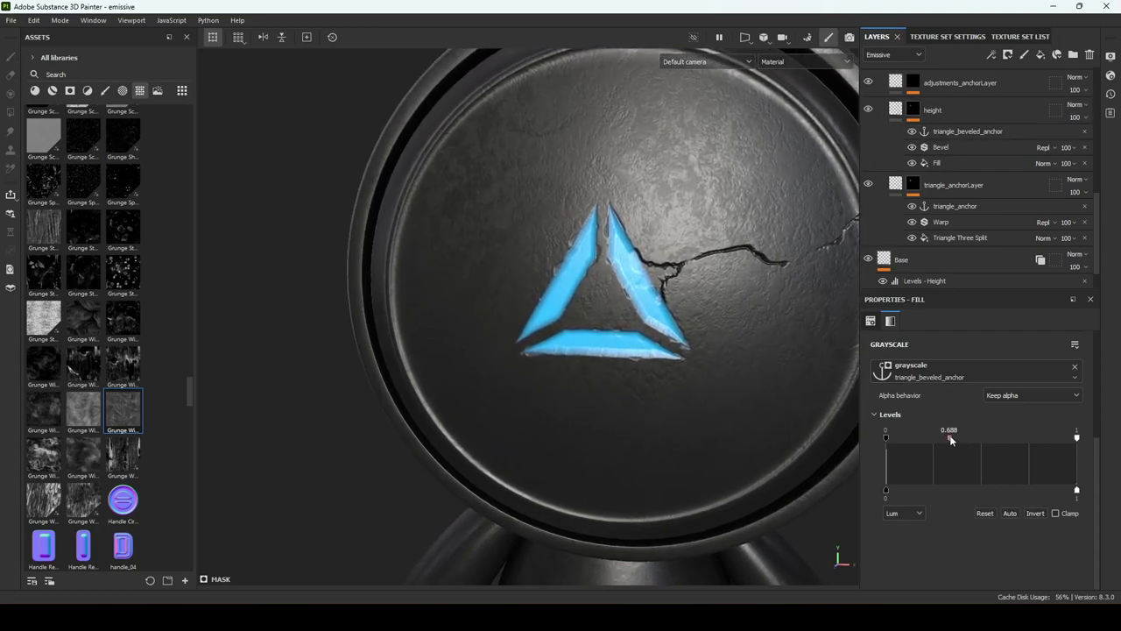
scroll(939, 162, up, 4)
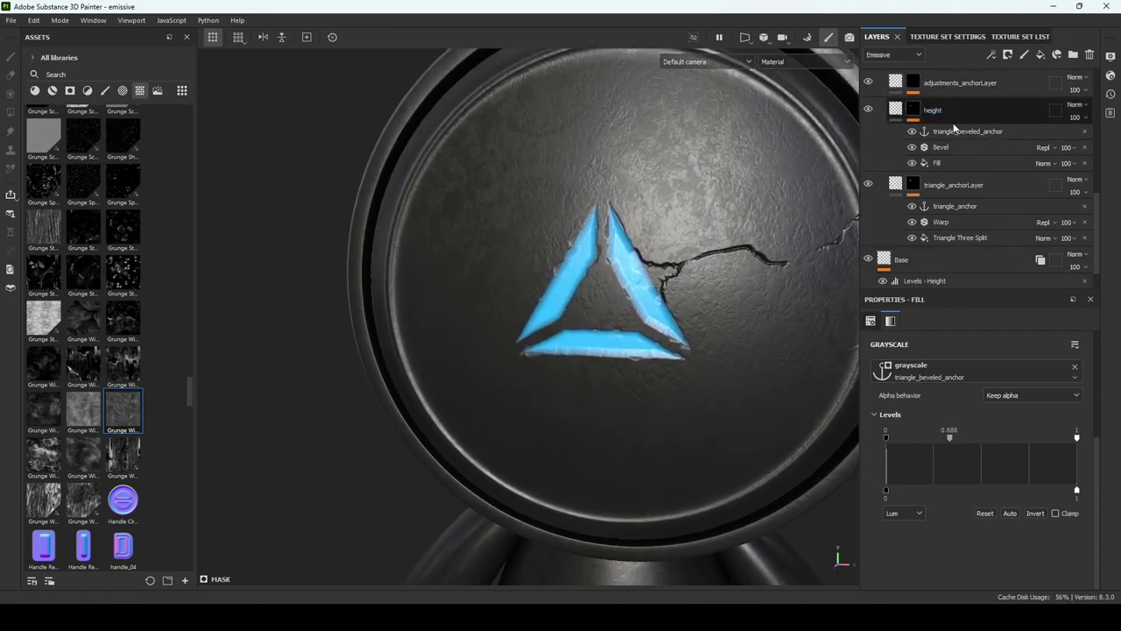
scroll(939, 162, up, 2)
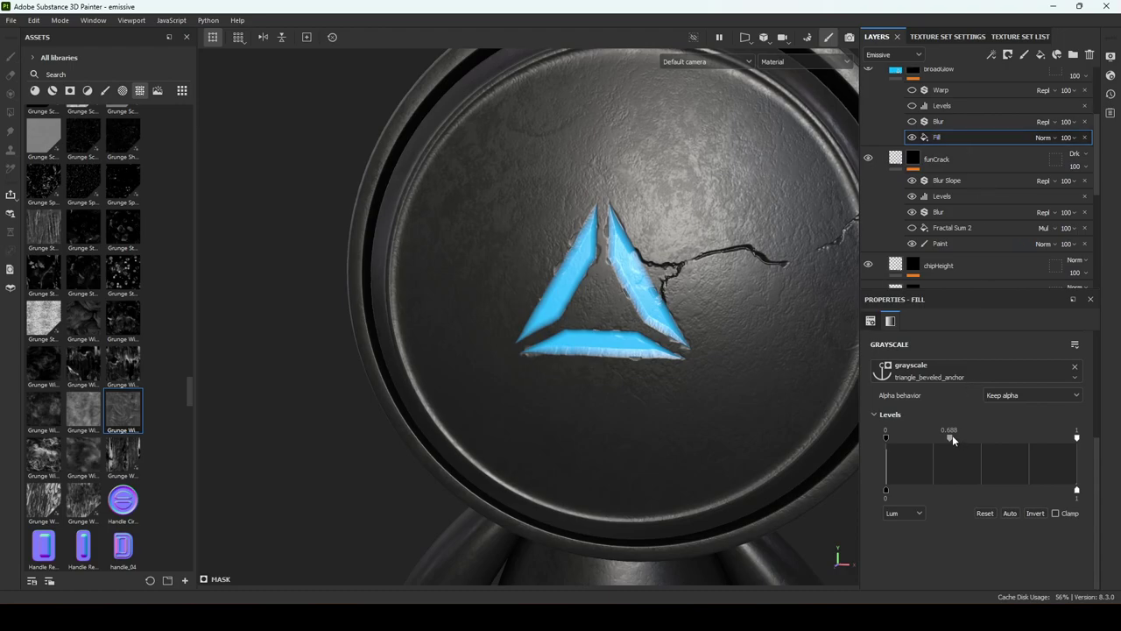
Set the levels midtone of broadGlow's mask Fill to 8.752 and turn its Blur effect back on
drag(952, 439, 1019, 441)
drag(1041, 433, 1030, 434)
click(912, 122)
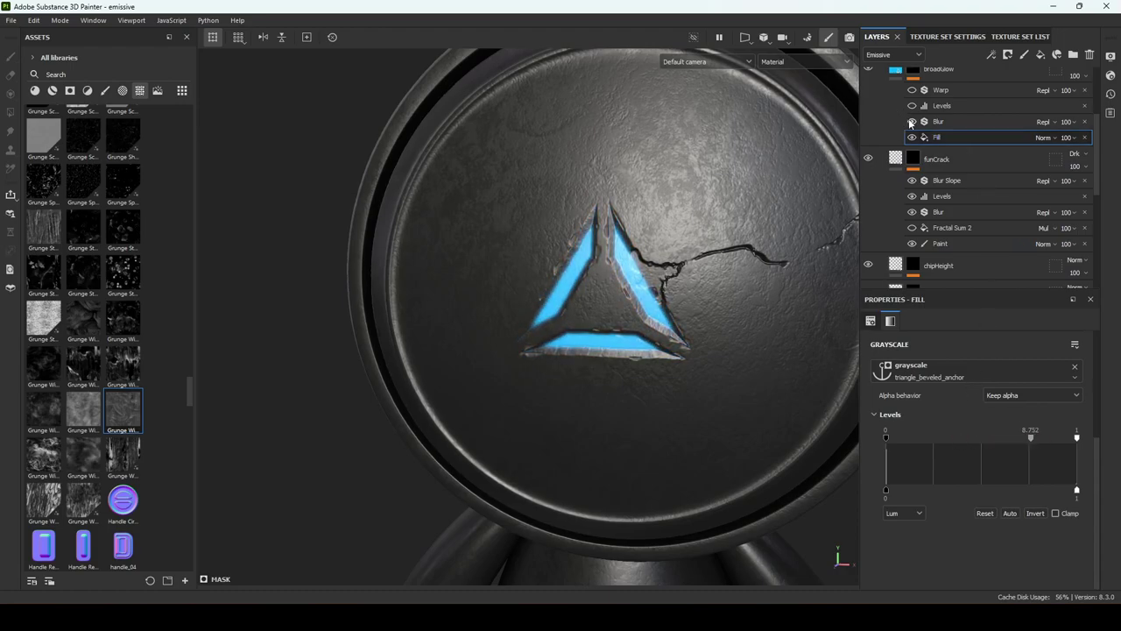
click(912, 122)
click(911, 122)
click(912, 121)
click(911, 123)
Compare the broadGlow mask with and without its Warp effect, leaving the Warp turned on
alt+drag(705, 297, 733, 334)
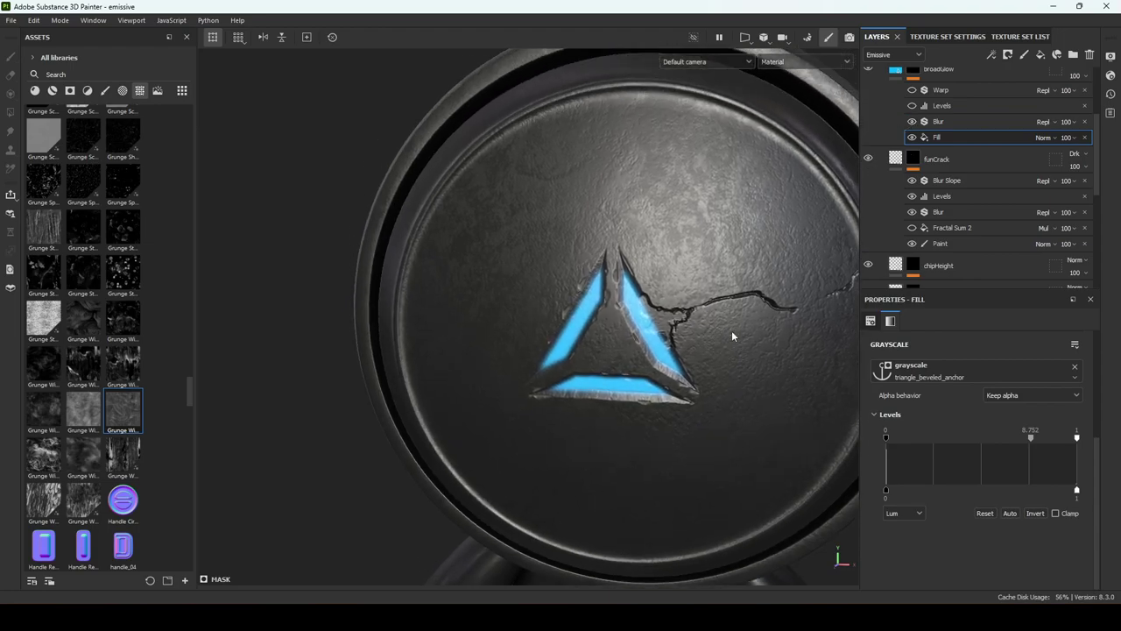
click(912, 91)
click(912, 91)
click(912, 92)
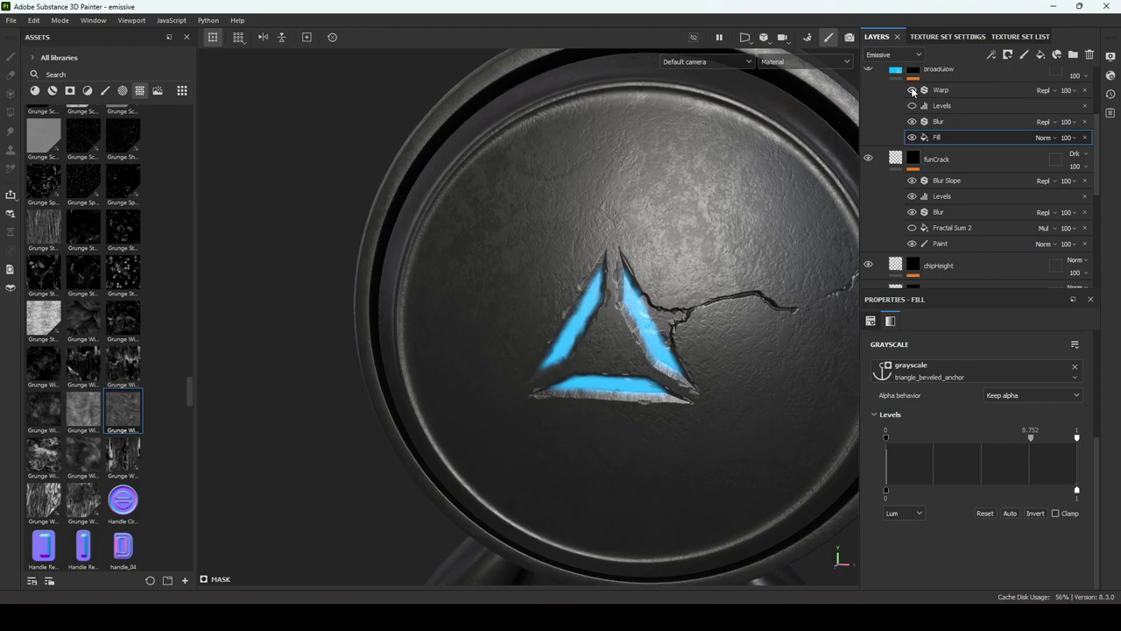
alt+drag(631, 406, 659, 392)
alt+right_drag(611, 394, 588, 434)
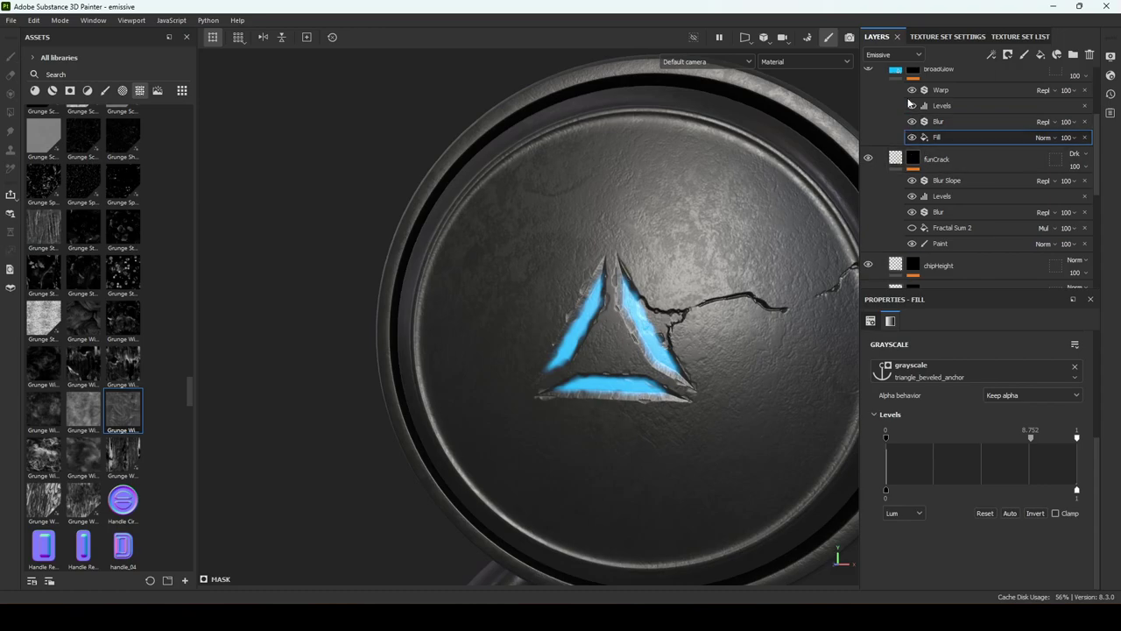
Make the hotGlow layer visible again and show its emissive material properties
scroll(867, 175, up, 3)
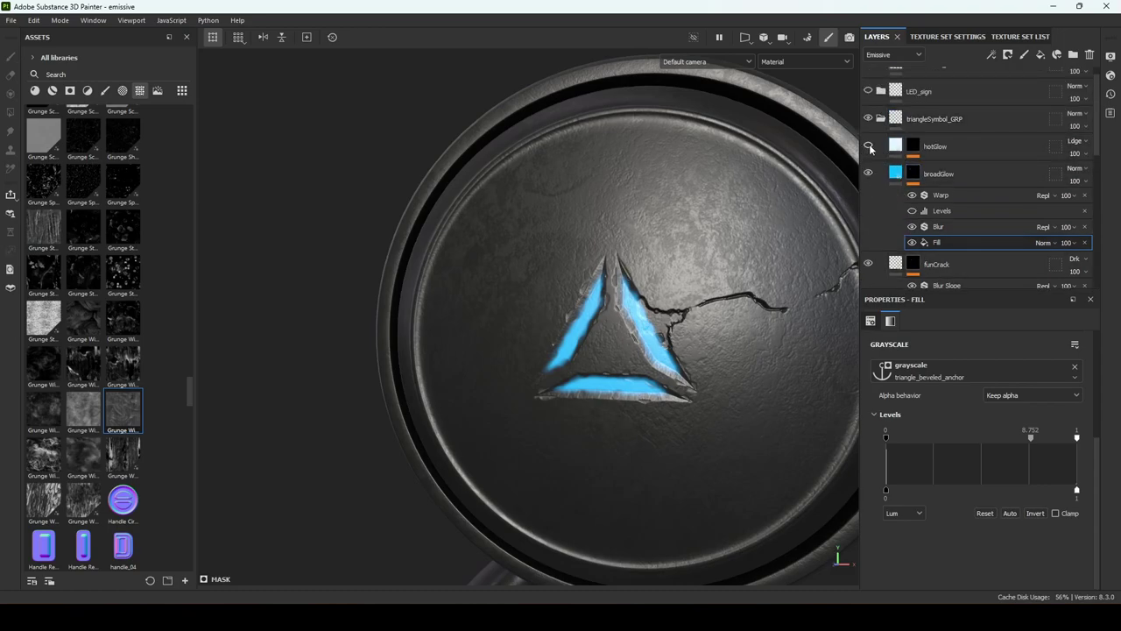
click(869, 148)
click(868, 147)
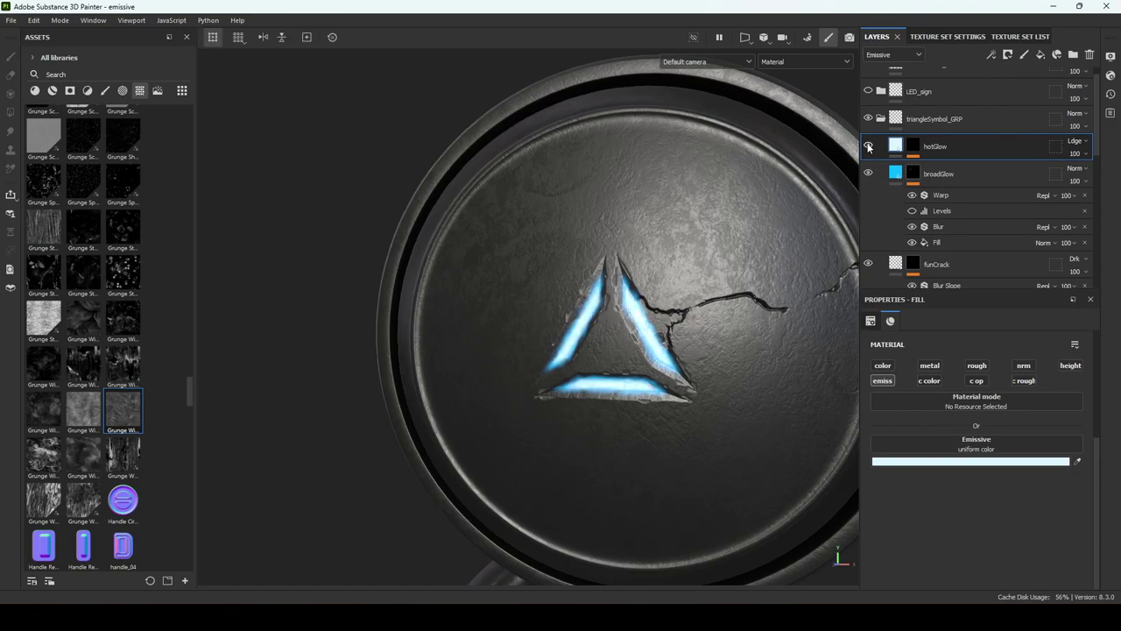
Display hotGlow's mask, turn off the effects above its Fill and set the Fill's levels midtone to 6.826
click(912, 146)
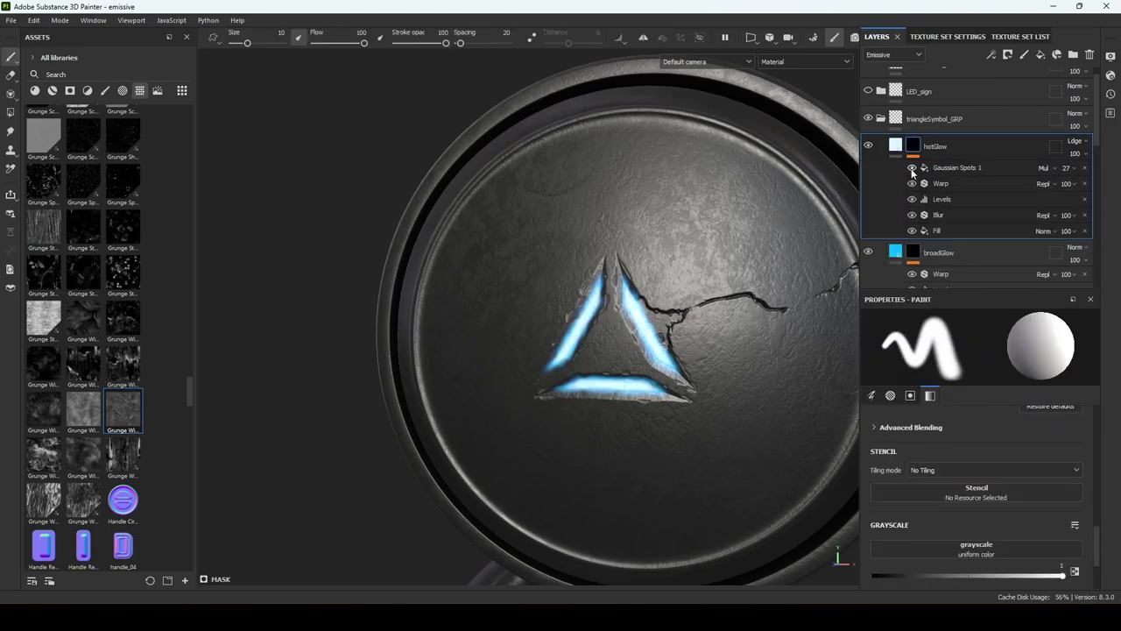
alt+click(912, 149)
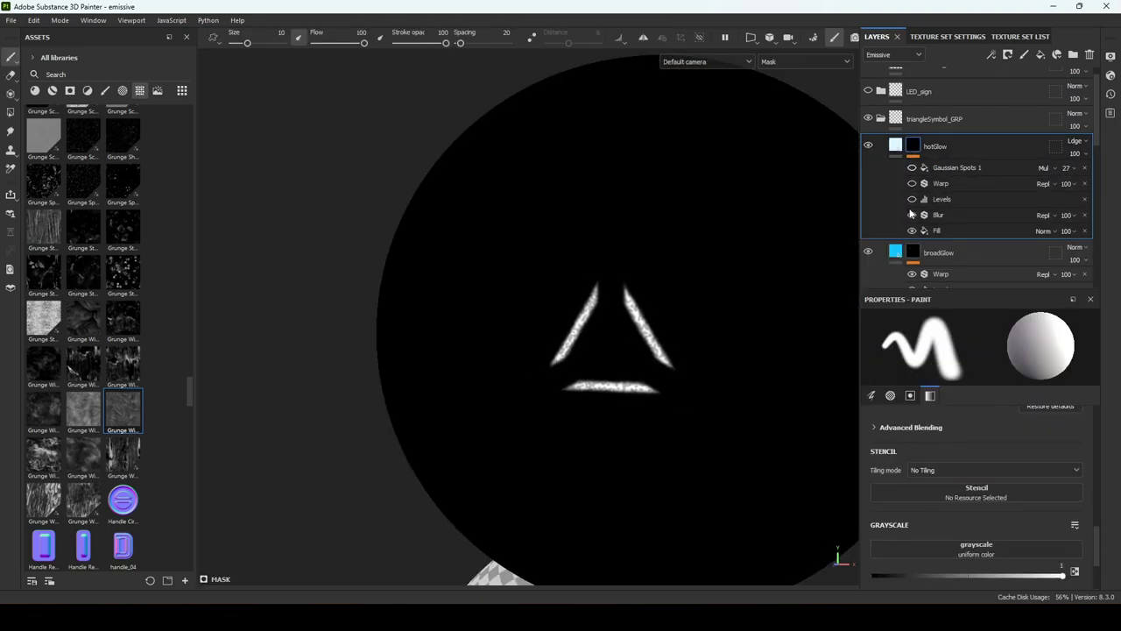
click(951, 229)
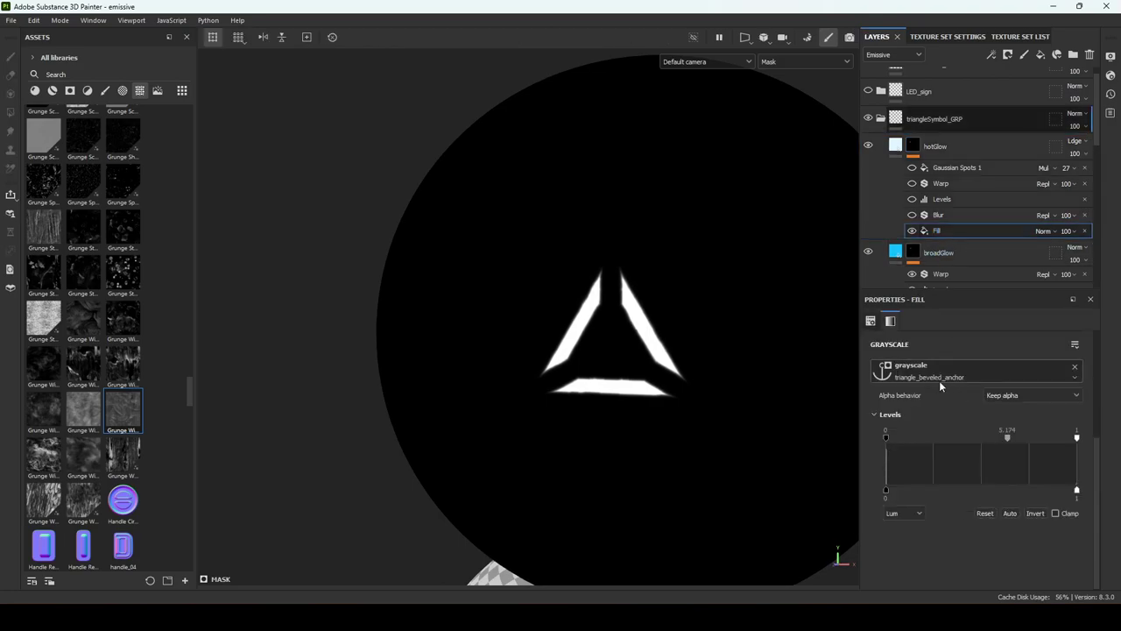
mouse_move(1007, 437)
mouse_down()
mouse_move(942, 435)
mouse_move(1018, 436)
mouse_up()
Turn on the Blur and Levels effects in hotGlow's mask and set the Levels midtone to 4.811
click(912, 214)
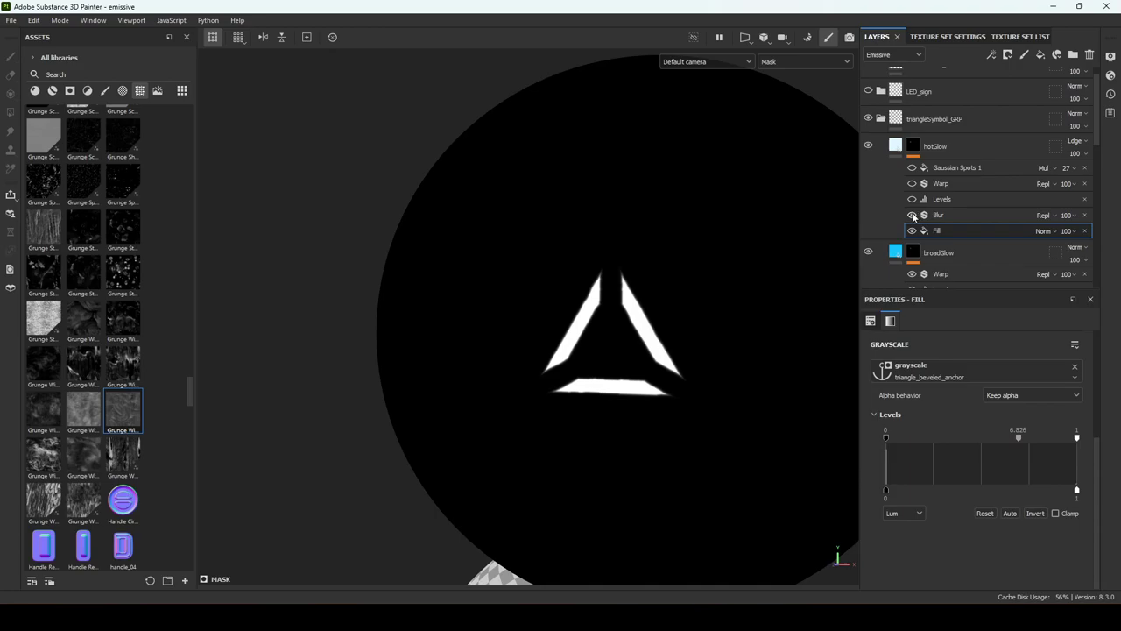
click(912, 200)
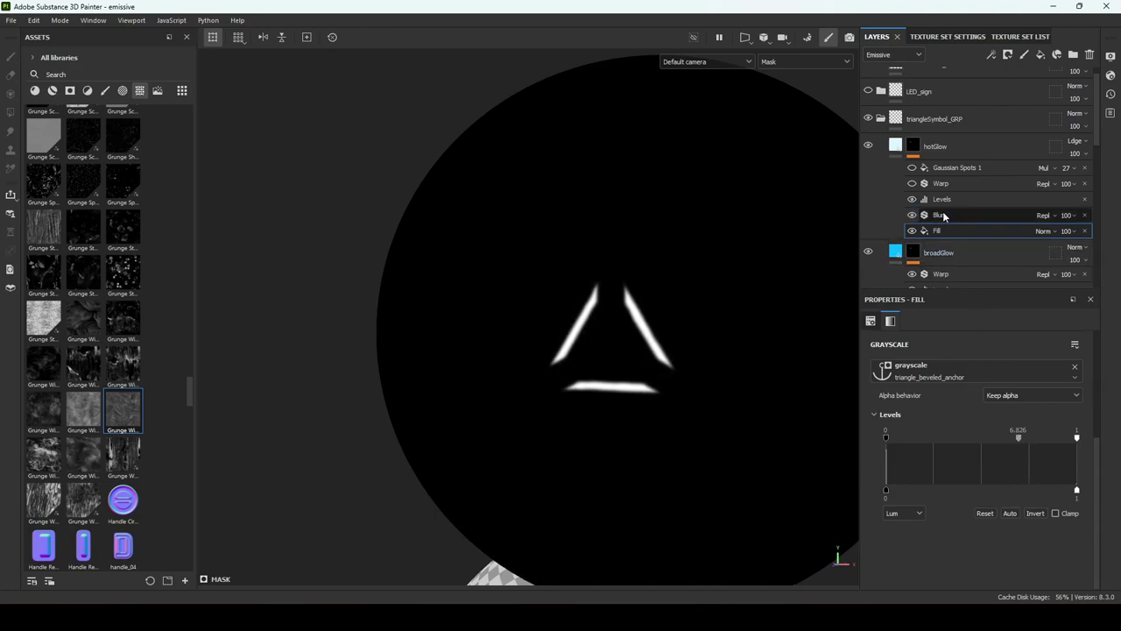
click(912, 199)
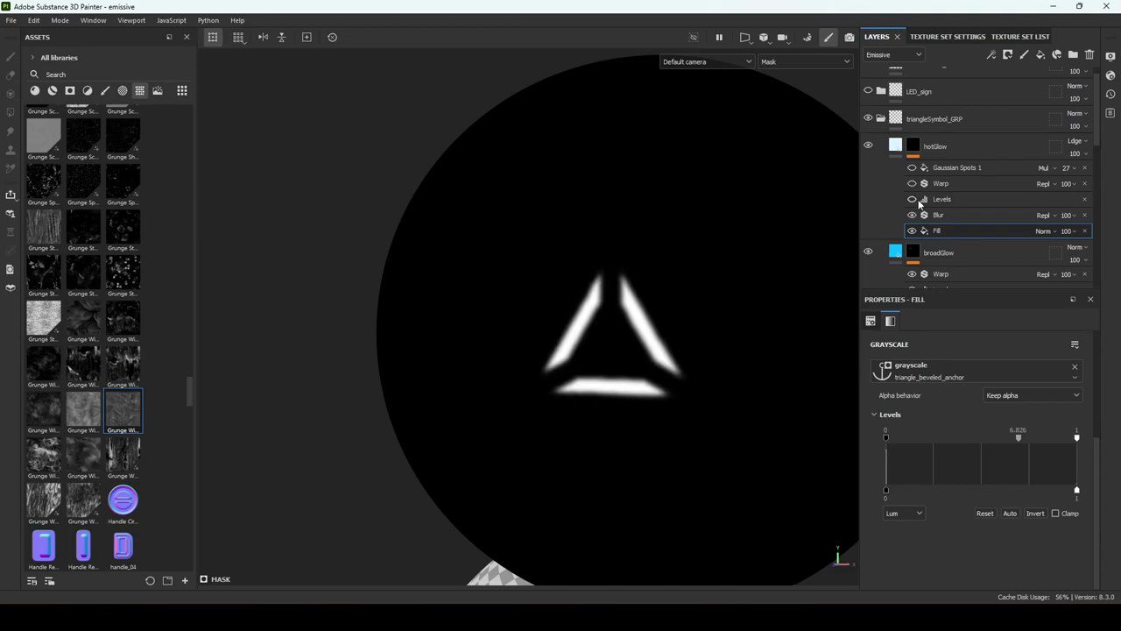
click(911, 198)
click(954, 199)
mouse_move(1018, 347)
mouse_down()
mouse_move(946, 351)
mouse_move(1064, 359)
mouse_move(1007, 354)
mouse_up()
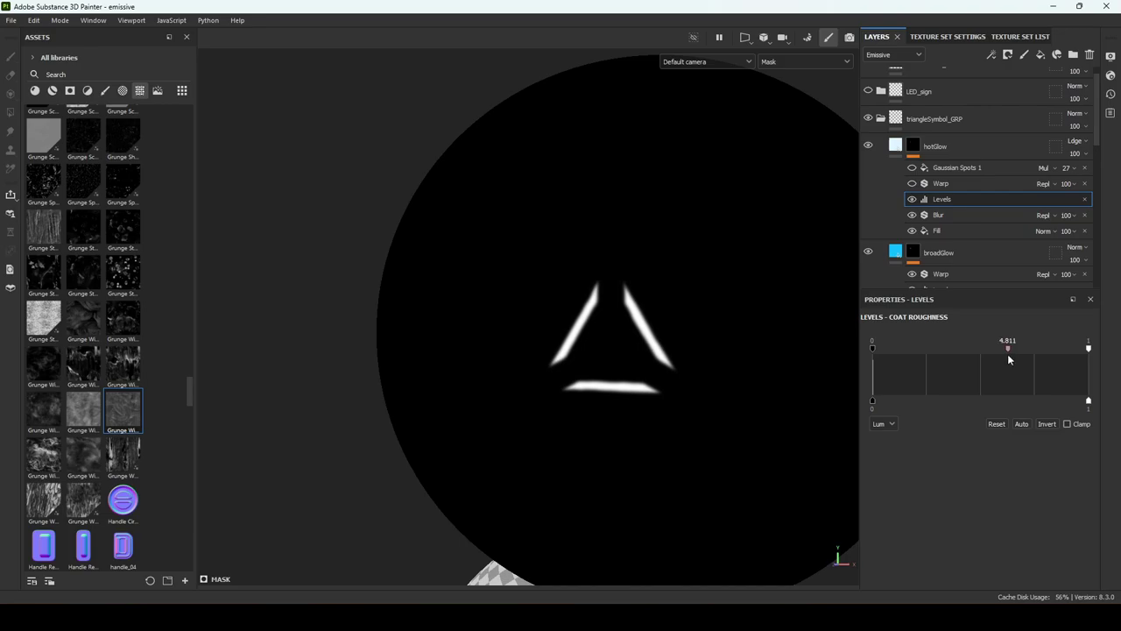
Turn on hotGlow's Warp effect, return to the material view and compare the glow with and without Blur and Levels
click(912, 167)
key(m)
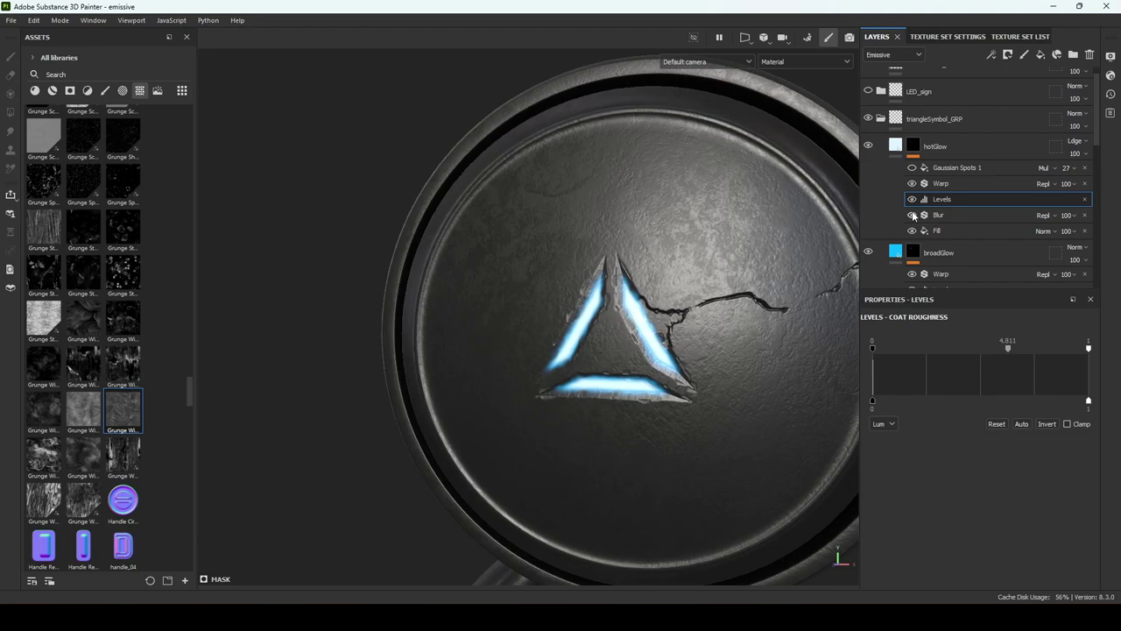
click(911, 214)
click(911, 215)
click(912, 214)
click(912, 215)
click(912, 215)
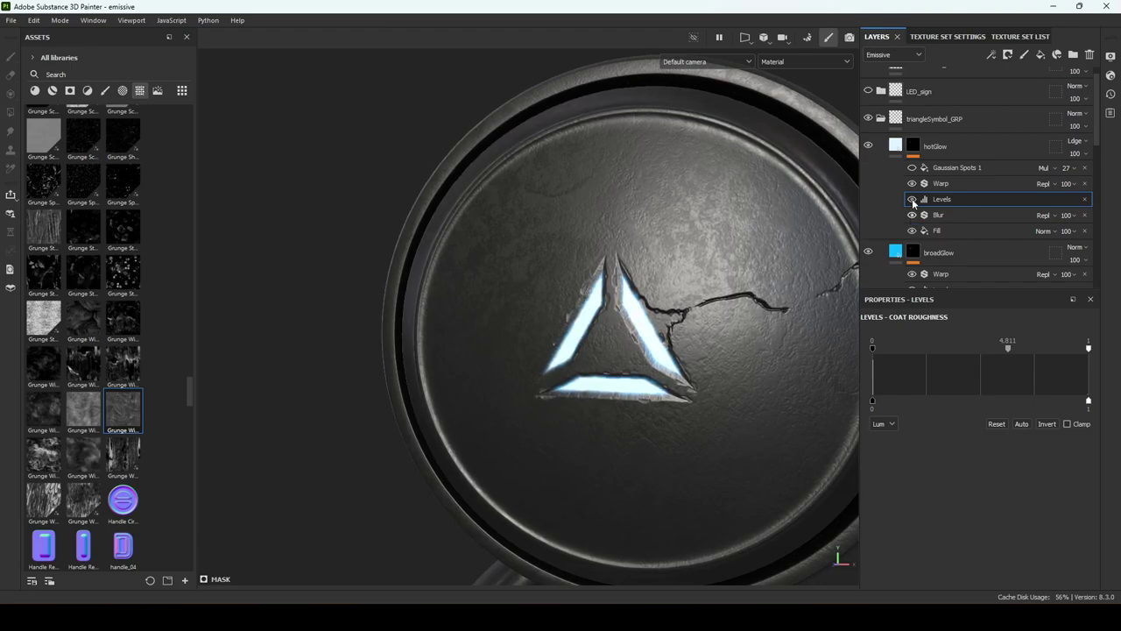
click(911, 199)
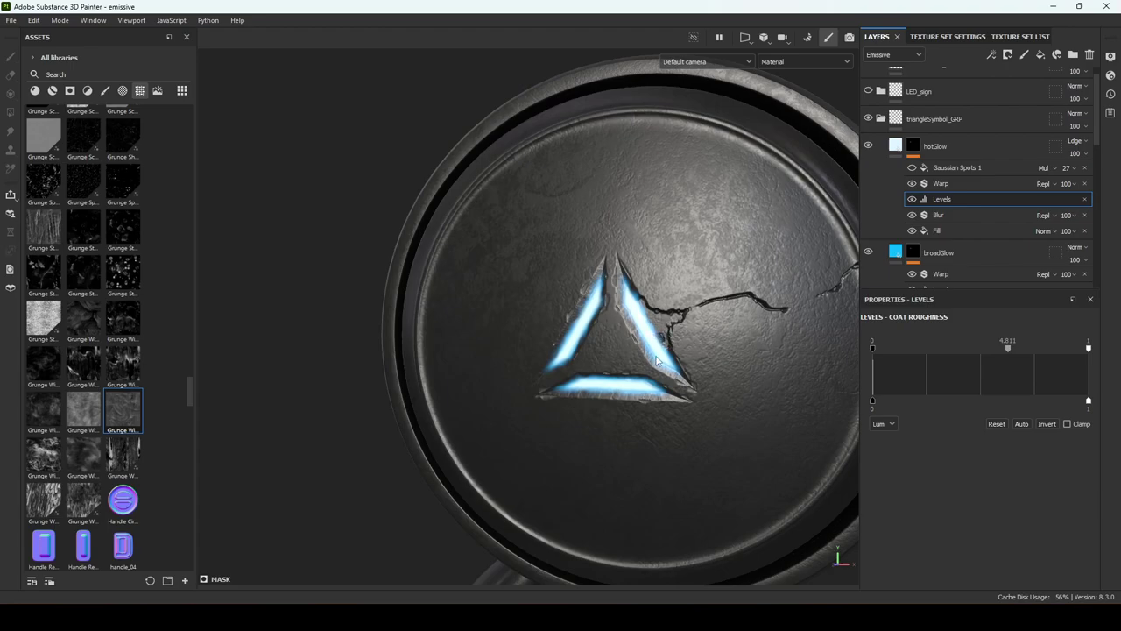
Turn on the Gaussian Spots 1 effect in hotGlow's mask and collapse the triangleSymbol_GRP folder
scroll(650, 311, down, 5)
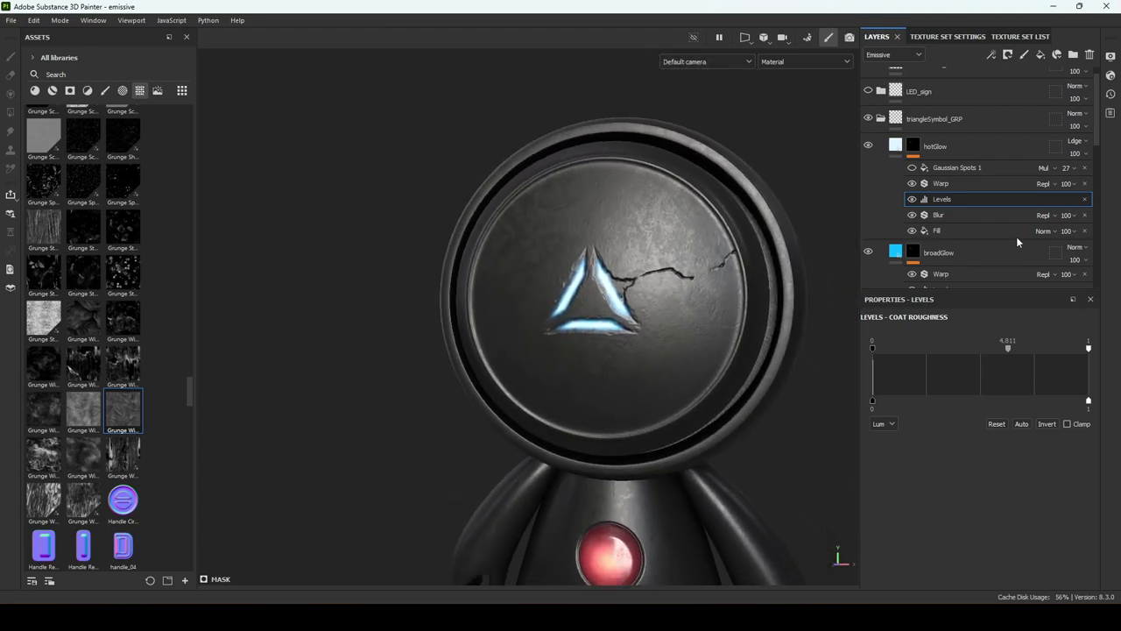
alt+drag(711, 237, 644, 249)
alt+right_drag(644, 248, 593, 248)
alt+drag(592, 248, 604, 281)
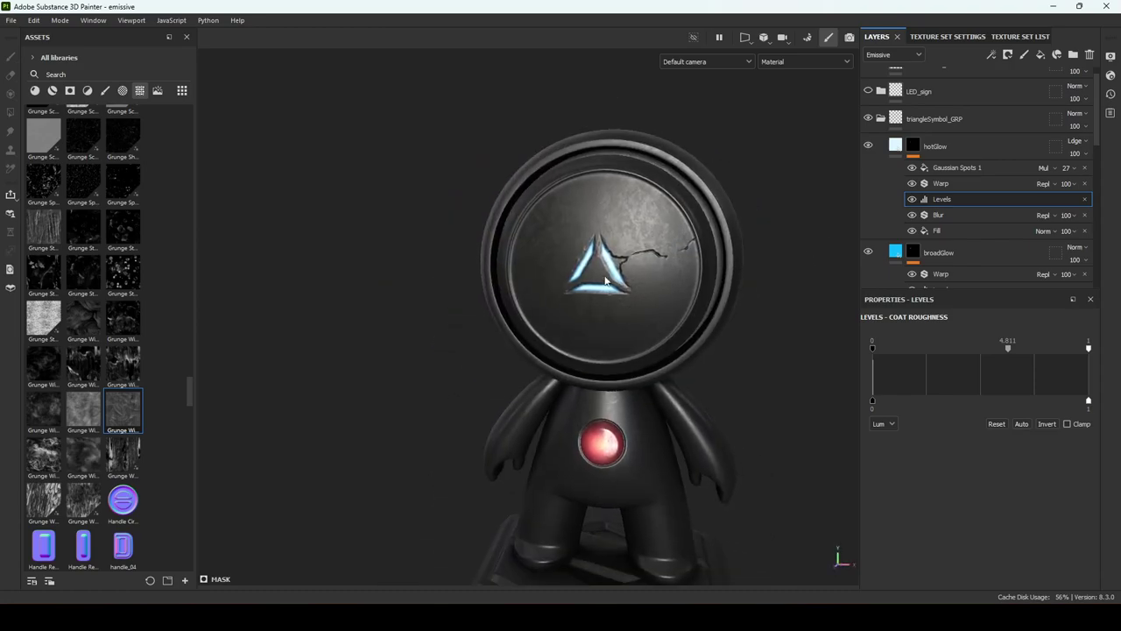
scroll(731, 303, up, 3)
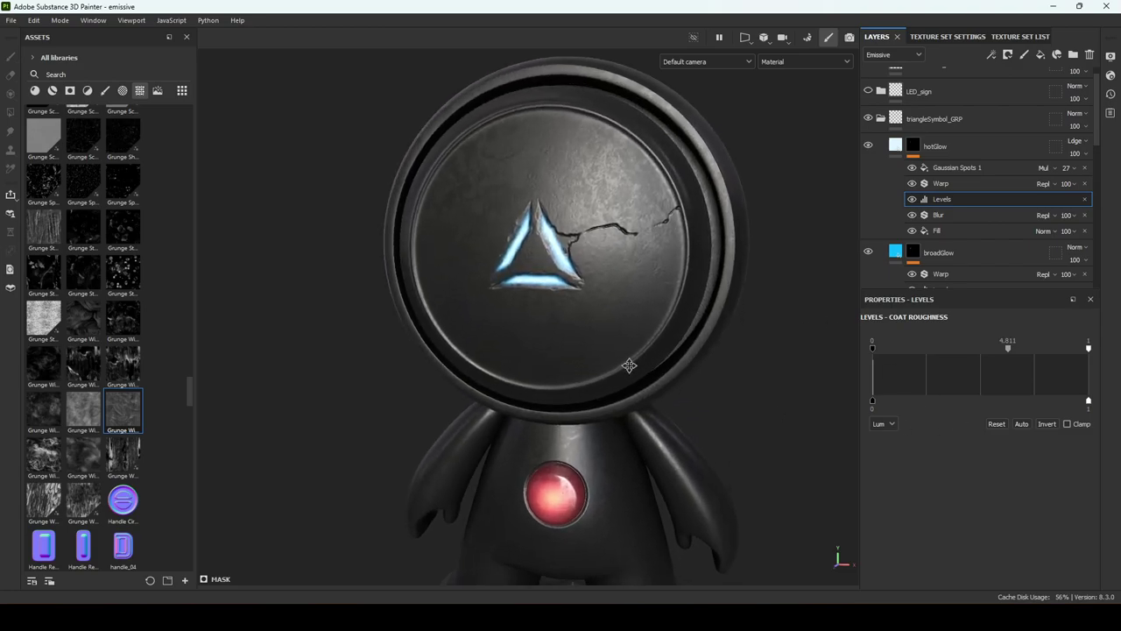
click(883, 120)
click(880, 119)
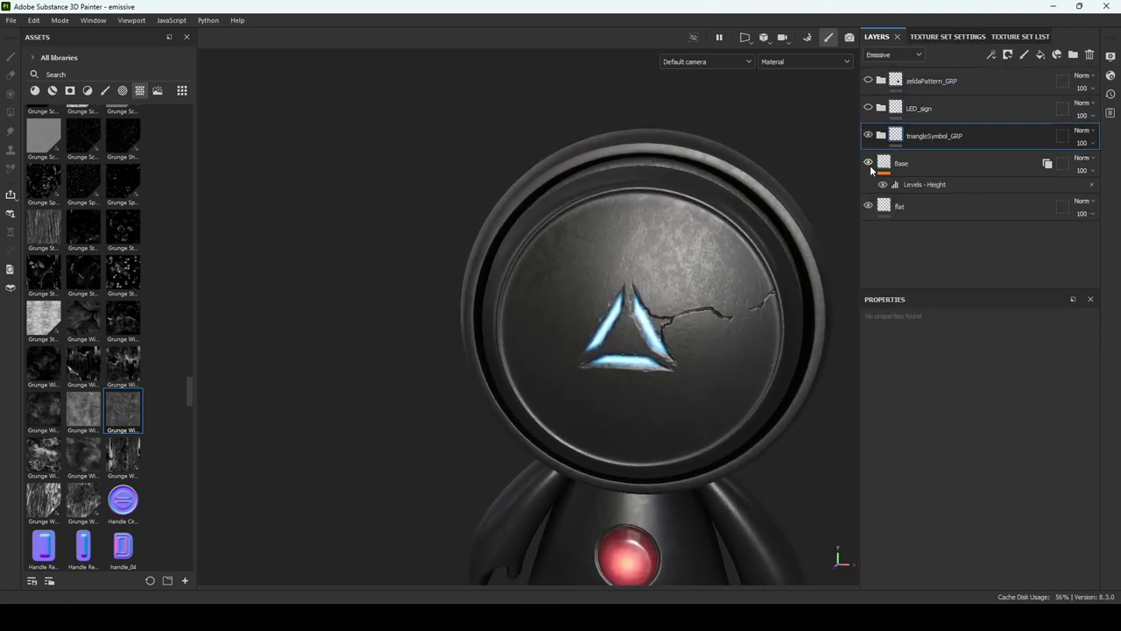
Make the zeldaPattern_GRP folder visible and view its glowing glyph pattern on the other side of the head
alt+drag(724, 220, 438, 355)
alt+right_drag(438, 356, 726, 406)
alt+middle_drag(726, 405, 739, 311)
shift+right_drag(718, 317, 771, 336)
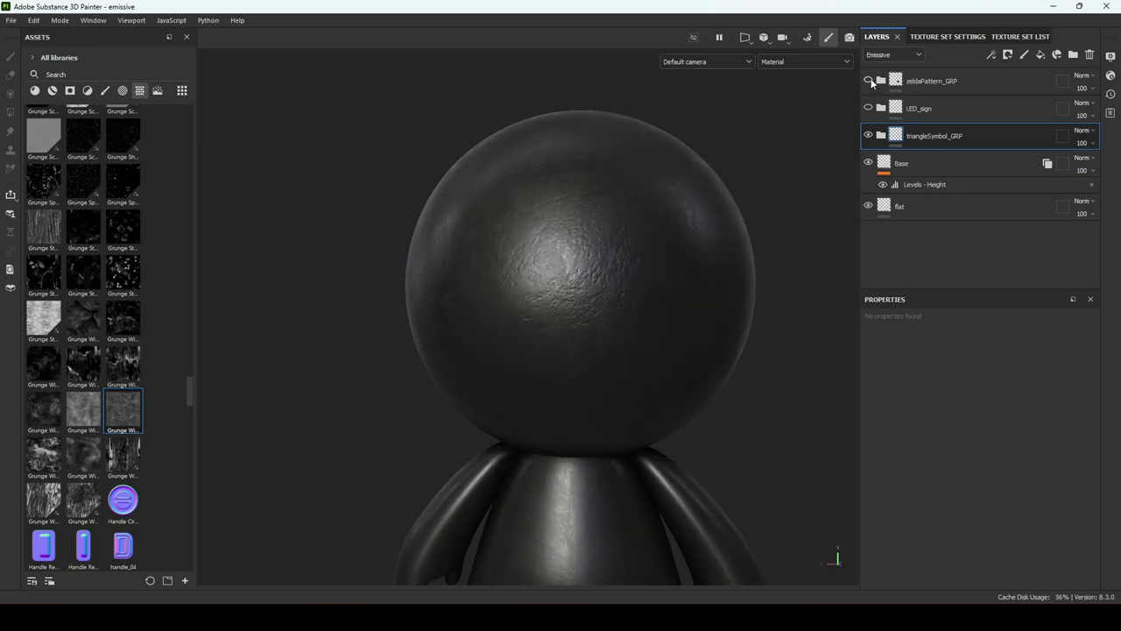
click(870, 81)
alt+drag(735, 289, 644, 262)
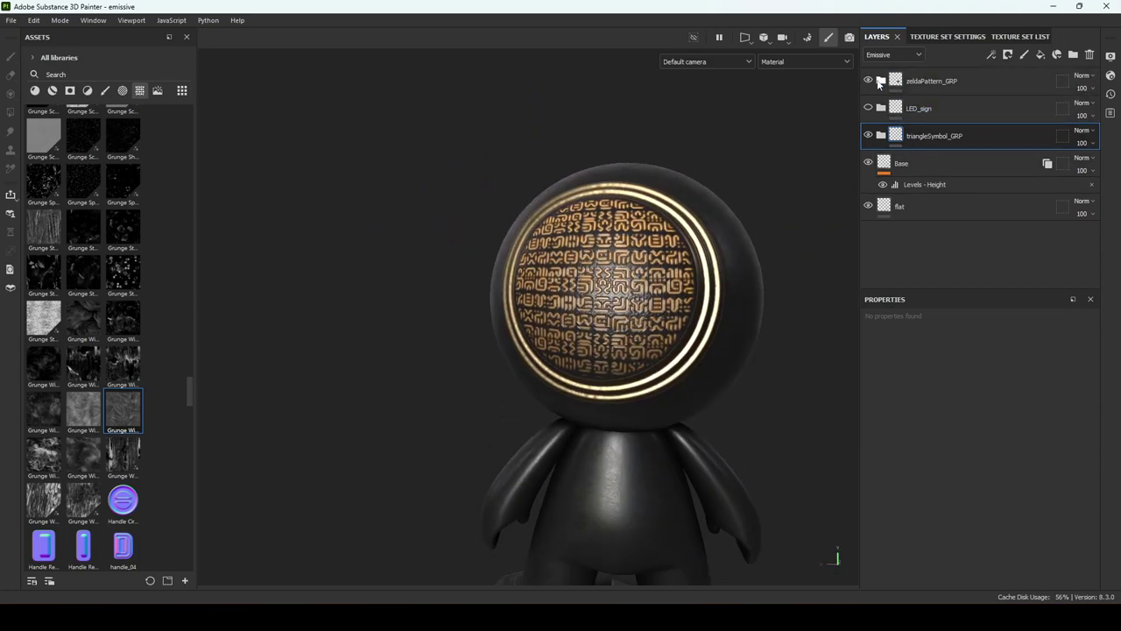
Expand zeldaPattern_GRP and collapse the mask effect stacks of emissive_GRP and the layers down to the upper circle layer
click(880, 80)
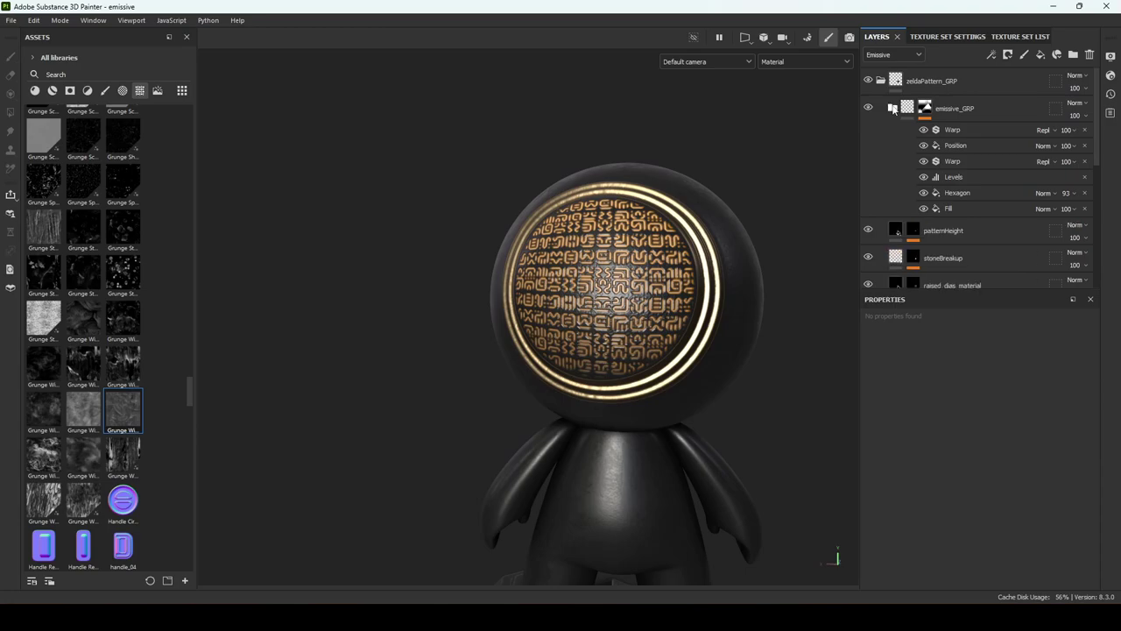
click(891, 108)
scroll(893, 172, down, 4)
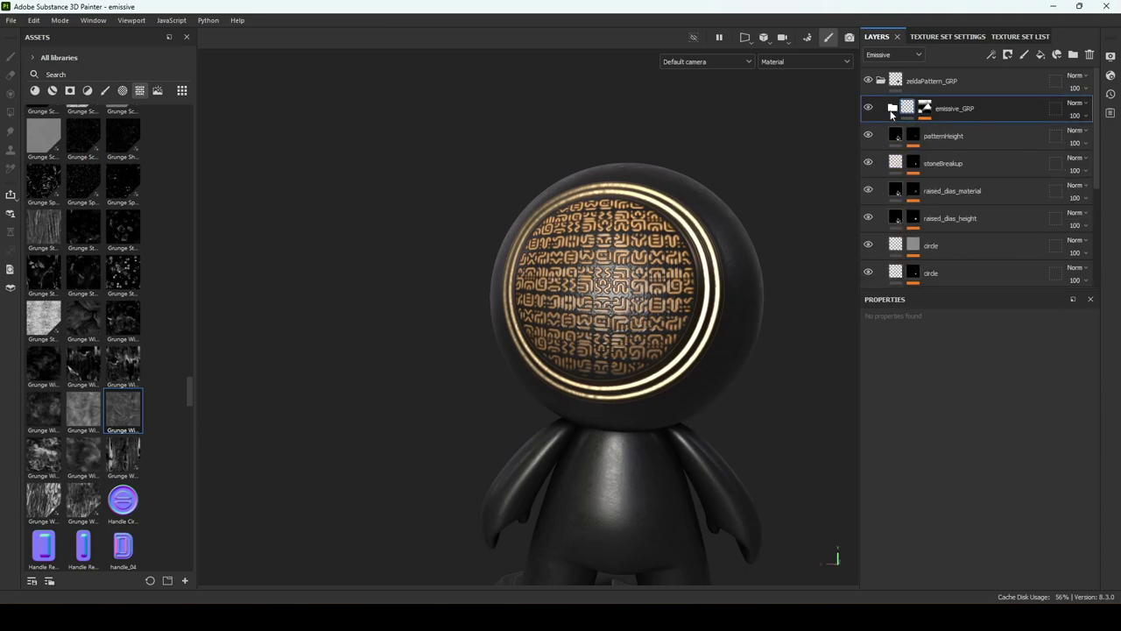
scroll(893, 171, up, 2)
click(978, 242)
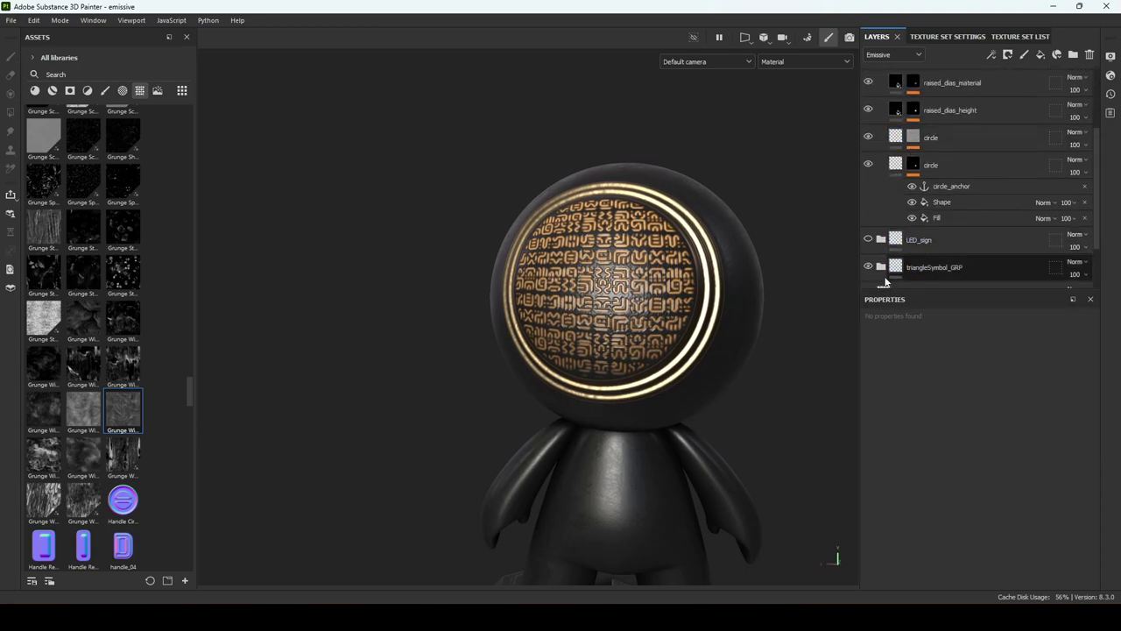
scroll(978, 242, up, 1)
click(979, 200)
click(911, 174)
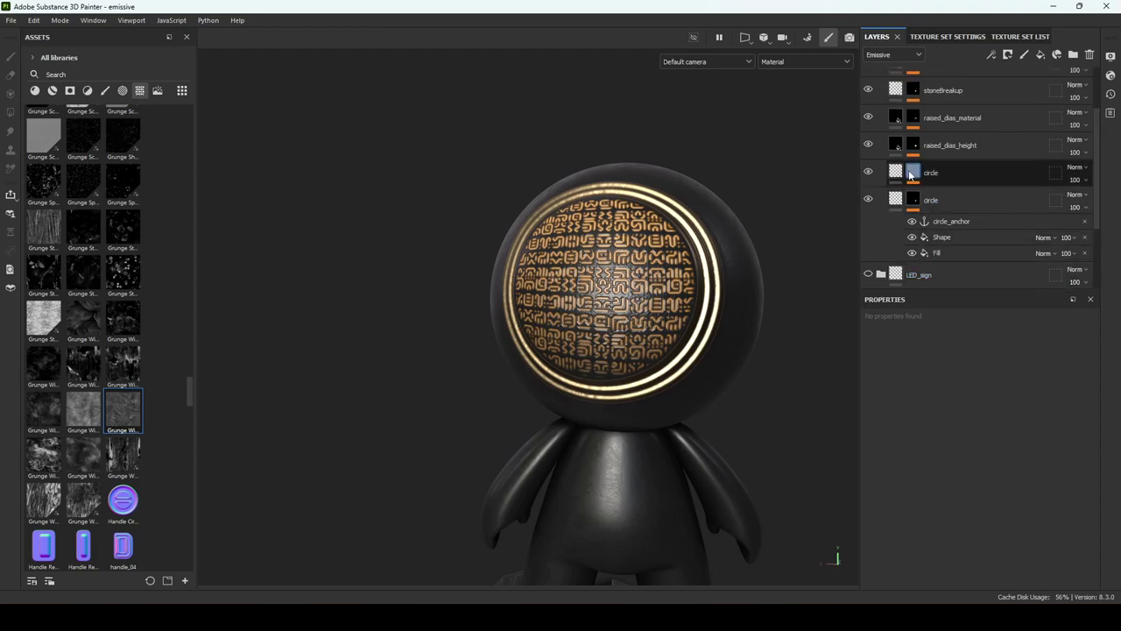
mouse_move(906, 172)
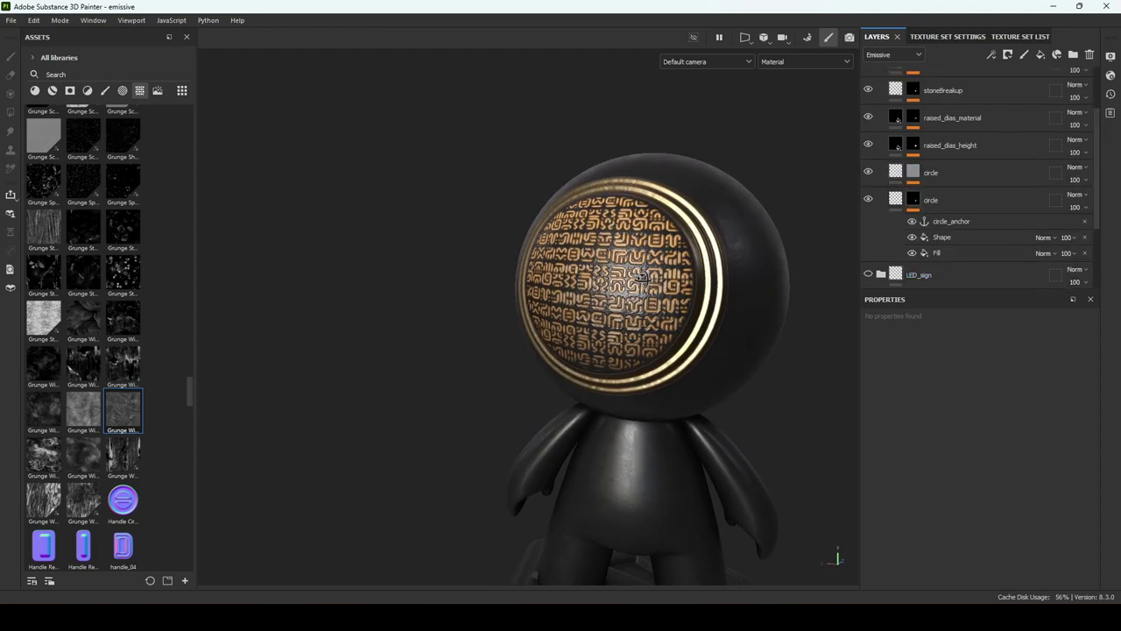
Hide emissive_GRP, patternHeight, stoneBreakup, raised_dias_material and raised_dias_height one after another, leaving only the two circle layers visible
scroll(972, 121, up, 2)
click(868, 108)
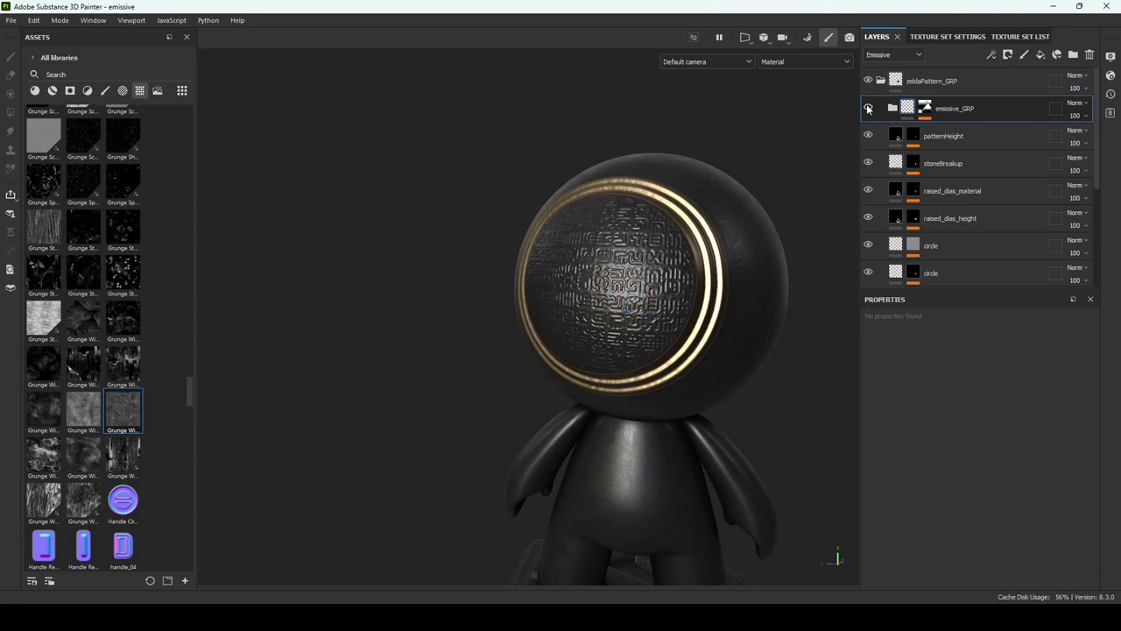
click(868, 135)
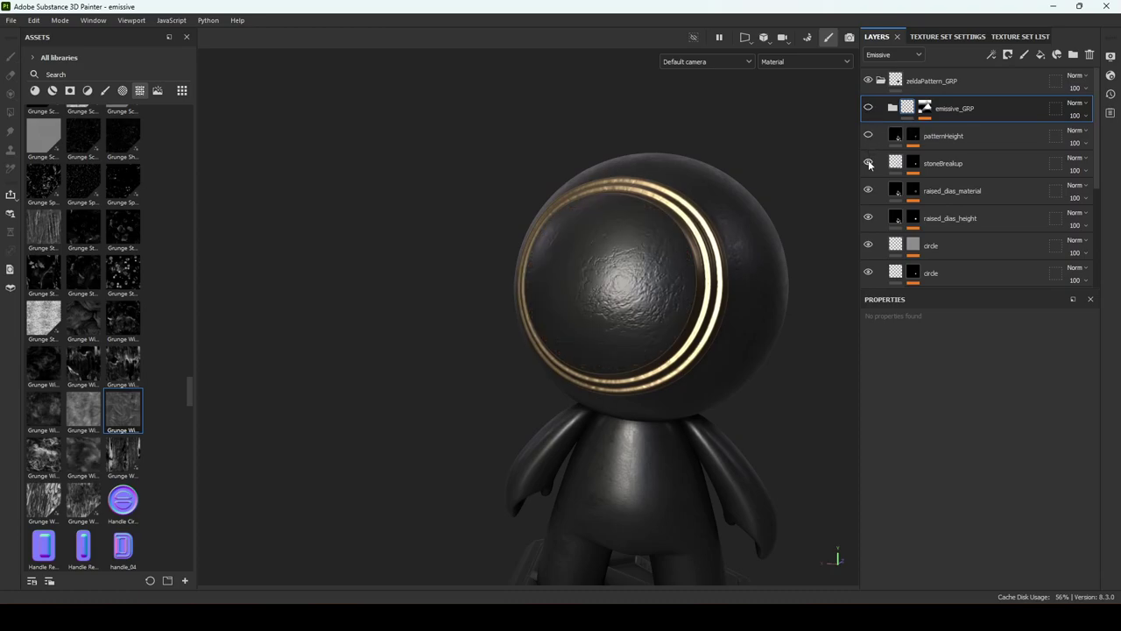
click(869, 161)
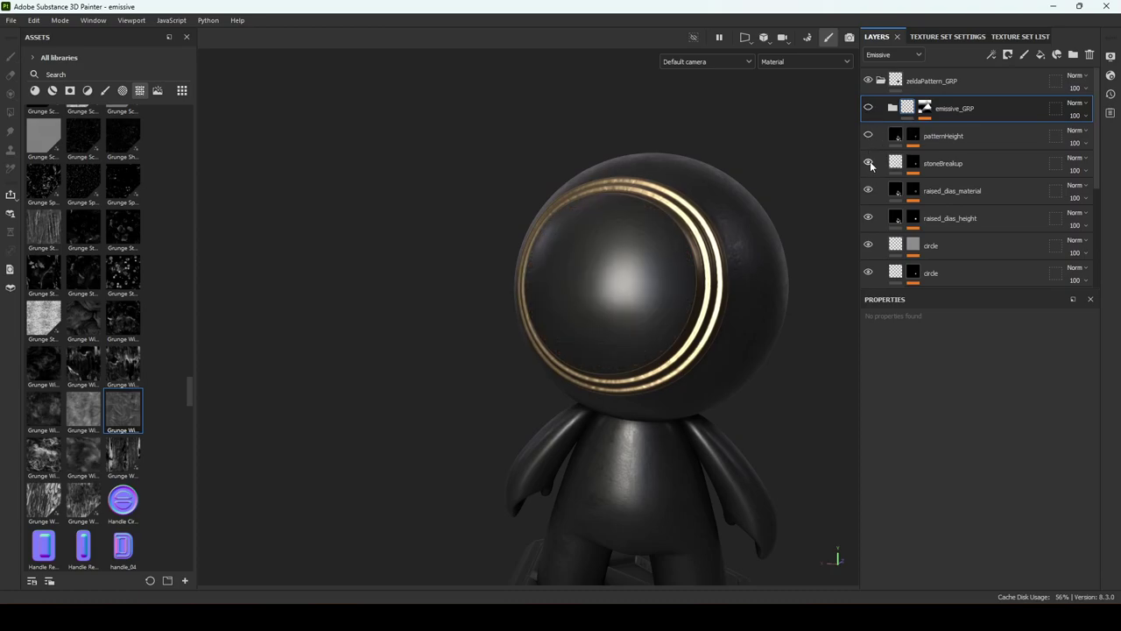
click(869, 161)
click(869, 190)
click(869, 190)
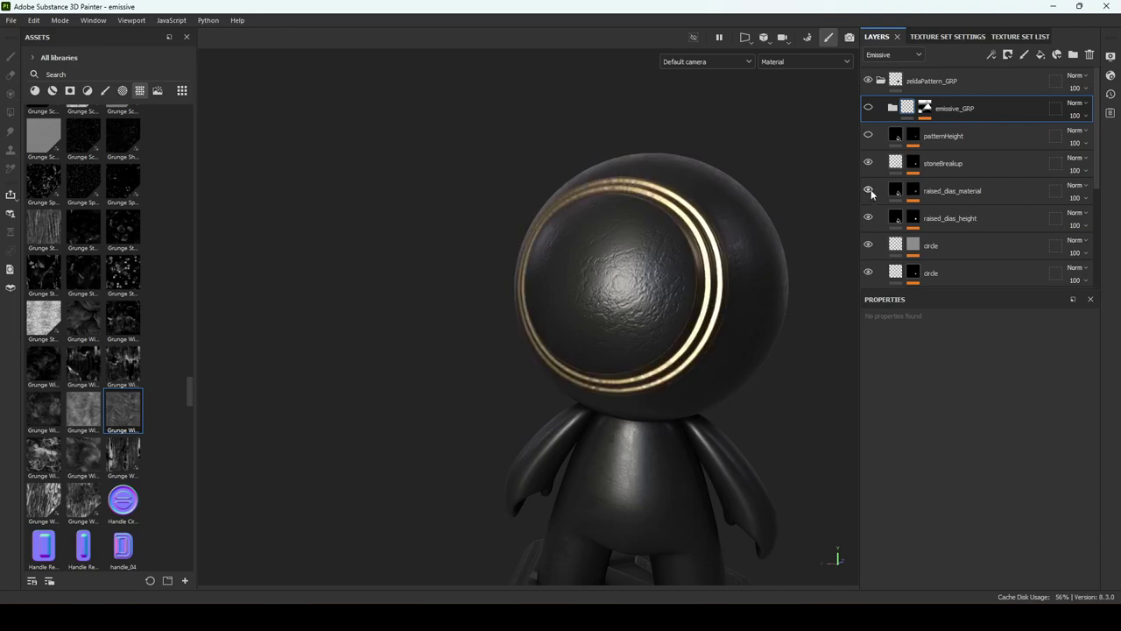
click(869, 217)
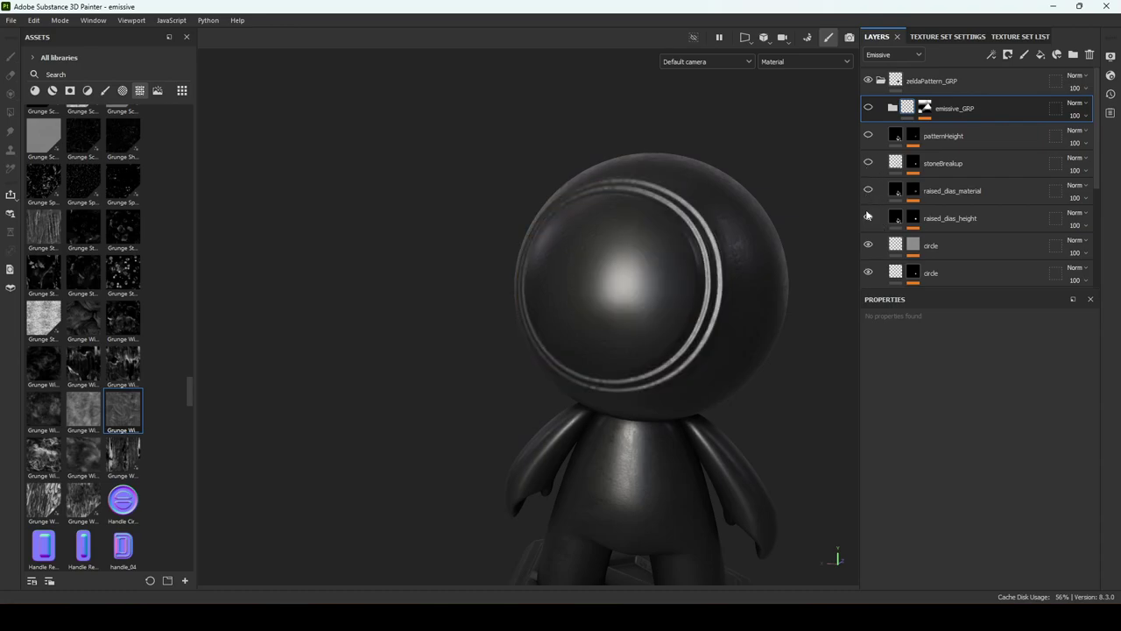
alt+right_drag(599, 247, 718, 288)
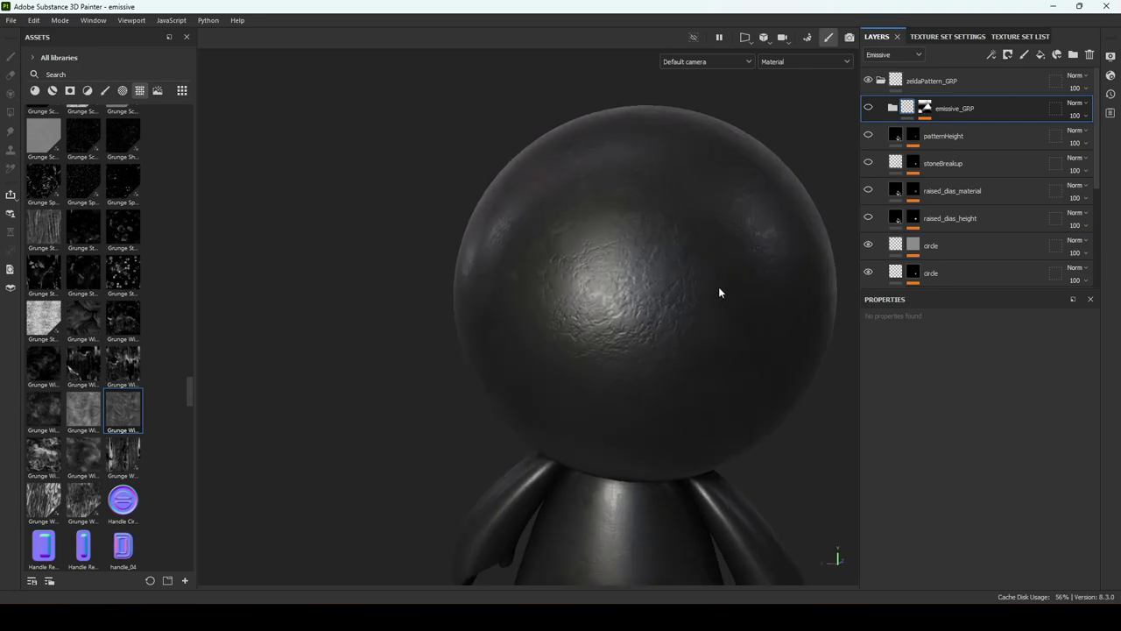
alt+middle_drag(604, 271, 694, 298)
alt+right_drag(694, 298, 570, 234)
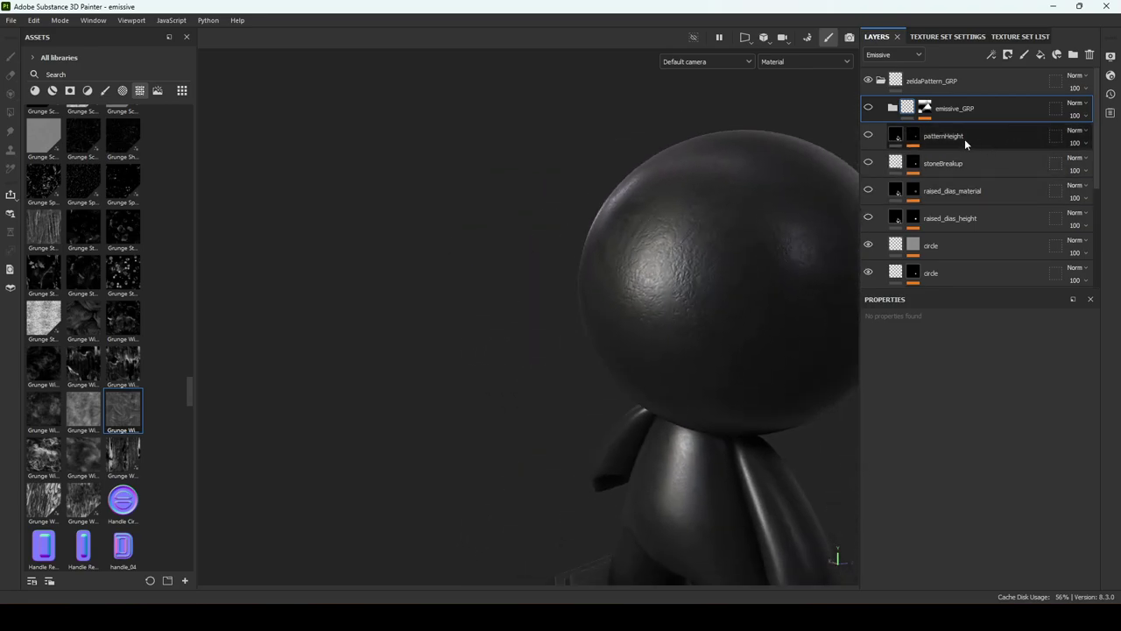
Examine the glyph mask of the patternHeight layer and its fill material properties
click(913, 135)
alt+drag(703, 254, 769, 248)
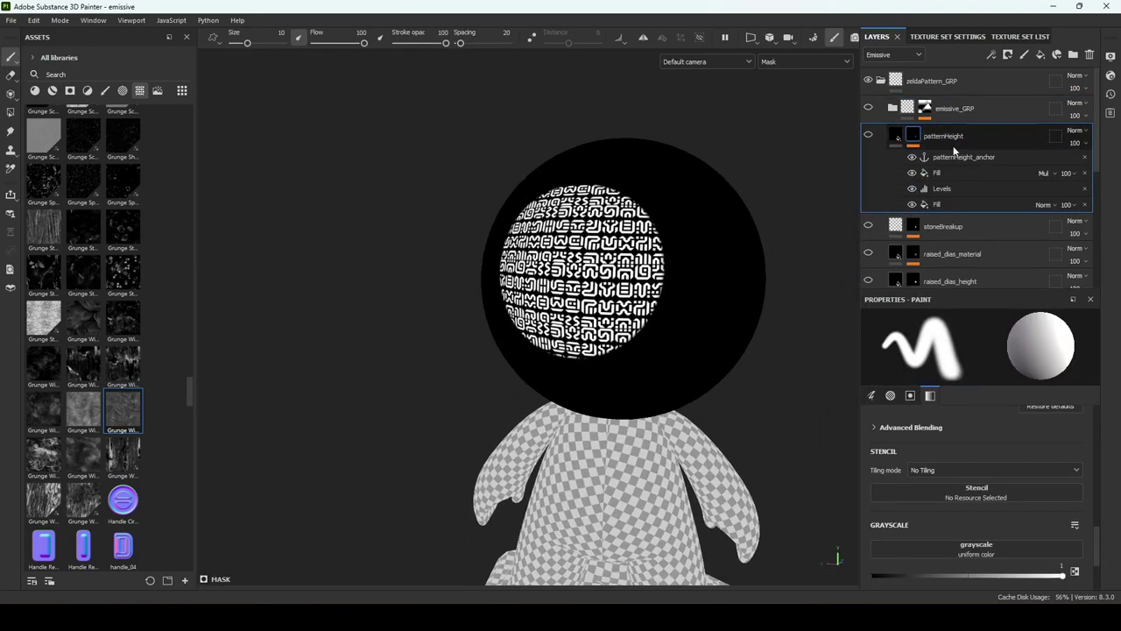
scroll(930, 153, down, 2)
scroll(953, 135, up, 2)
click(895, 144)
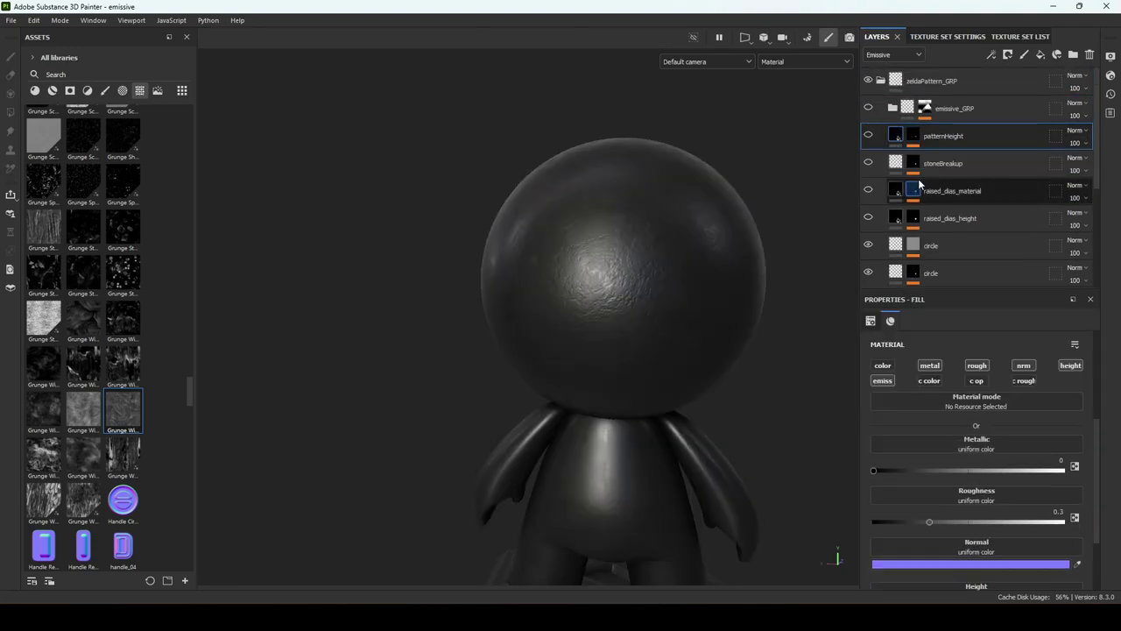
scroll(951, 213, down, 3)
scroll(954, 152, up, 1)
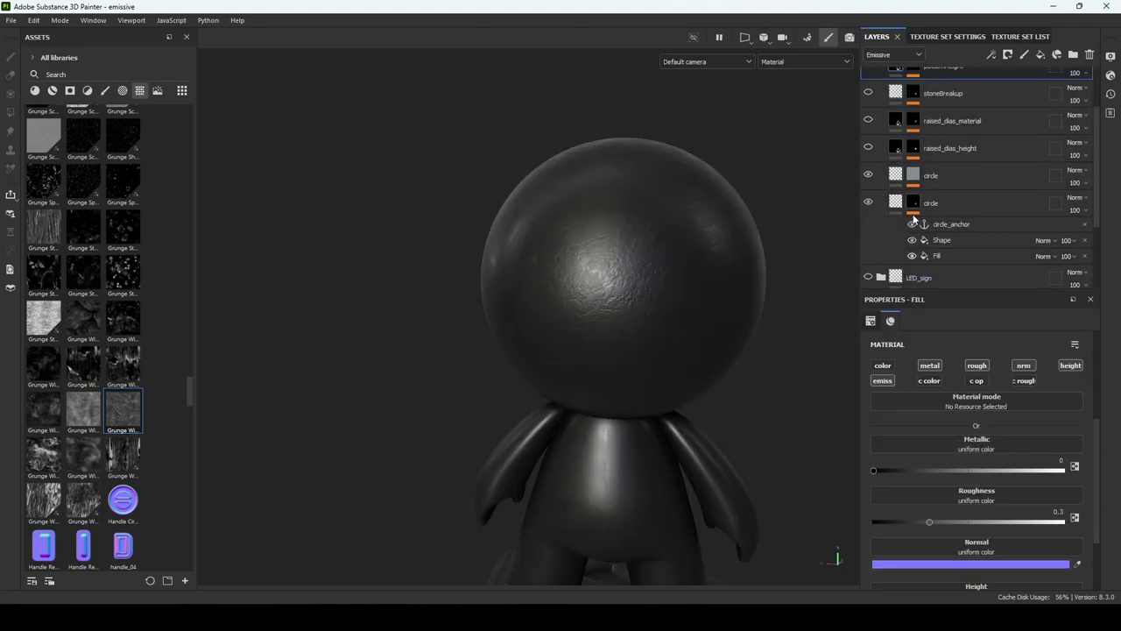
Display the upper circle layer's mask, rename that layer pattern_anchorLayer and rename the lower one circle_anchorLayer
click(913, 176)
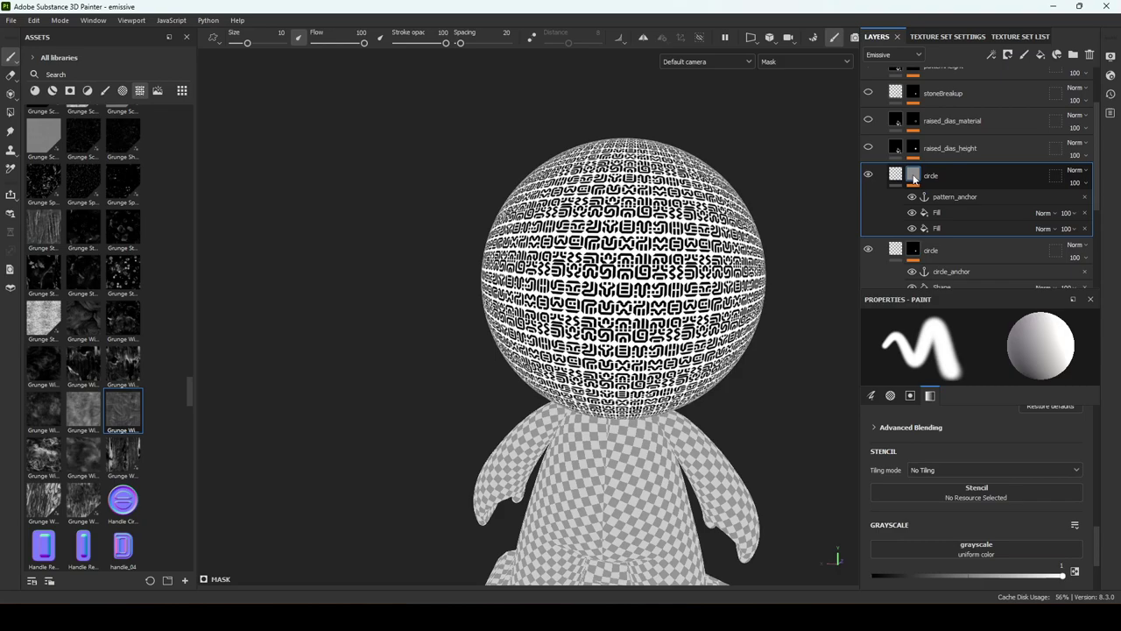
scroll(825, 225, up, 2)
alt+middle_drag(745, 249, 768, 216)
double_click(936, 177)
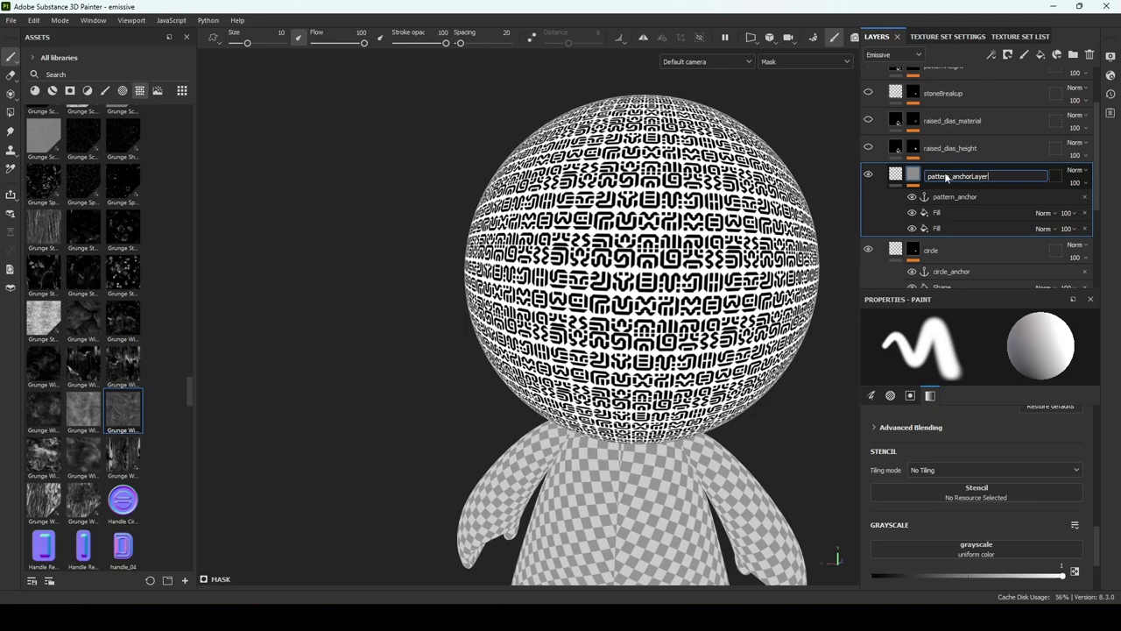
double_click(956, 251)
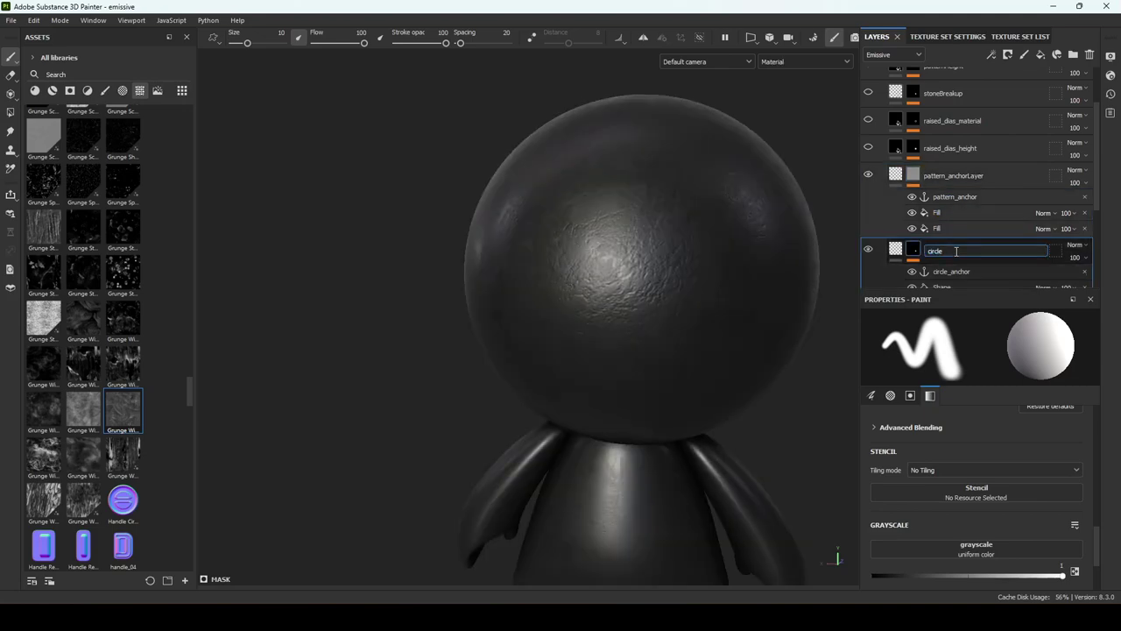
text(_anchorLayer)
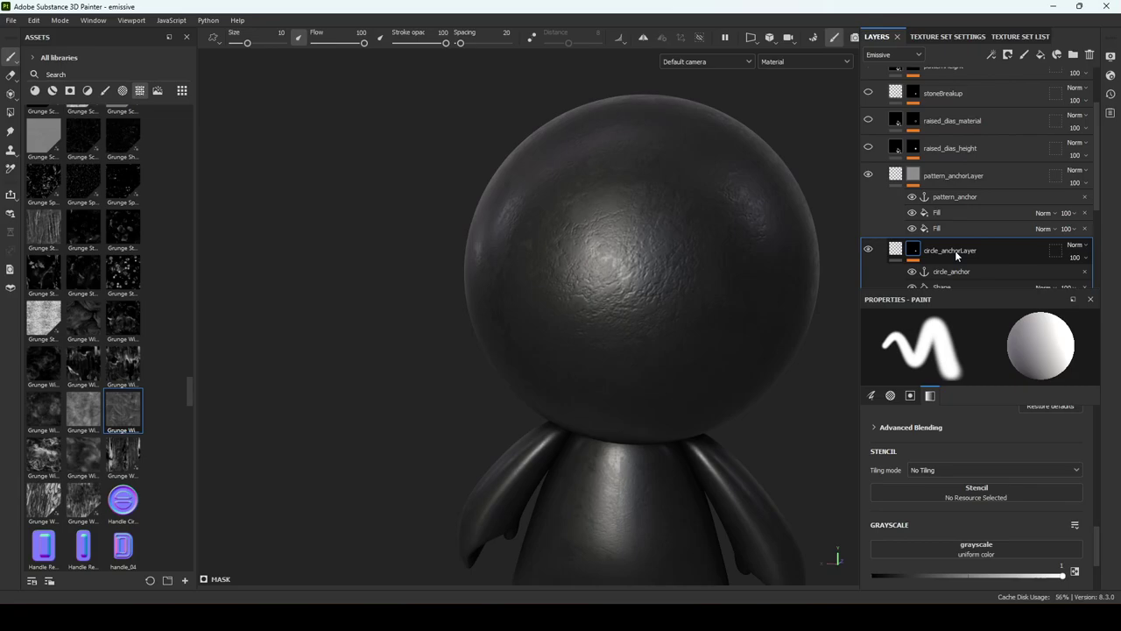
key(Return)
Examine the pattern_anchor point and display pattern_anchorLayer's mask to inspect the glyph pattern on the head
click(943, 196)
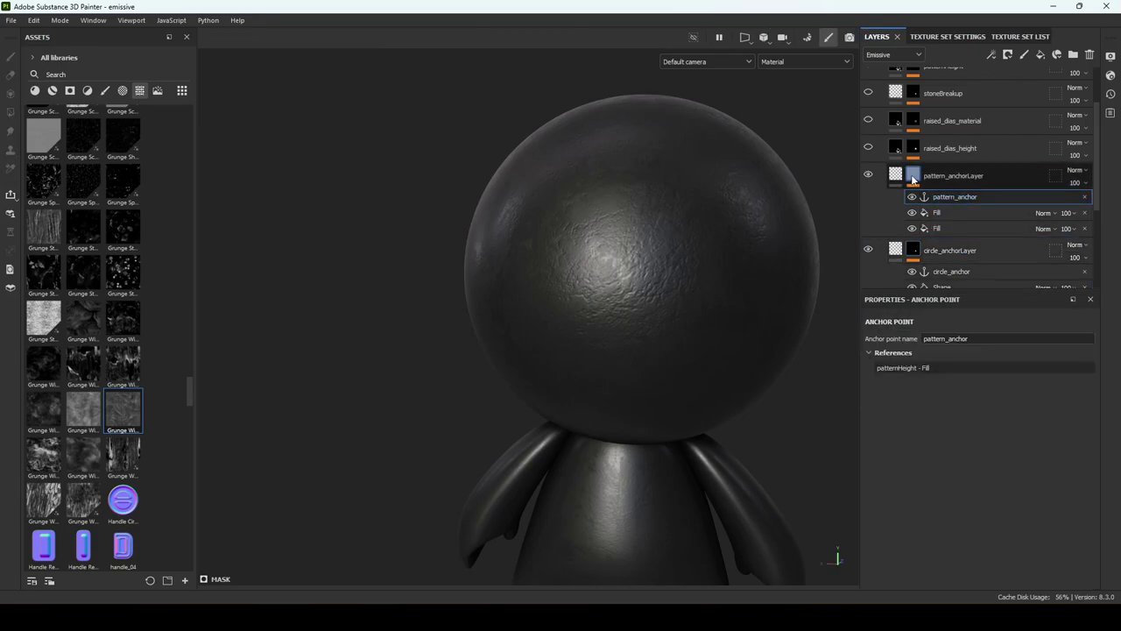
alt+click(913, 177)
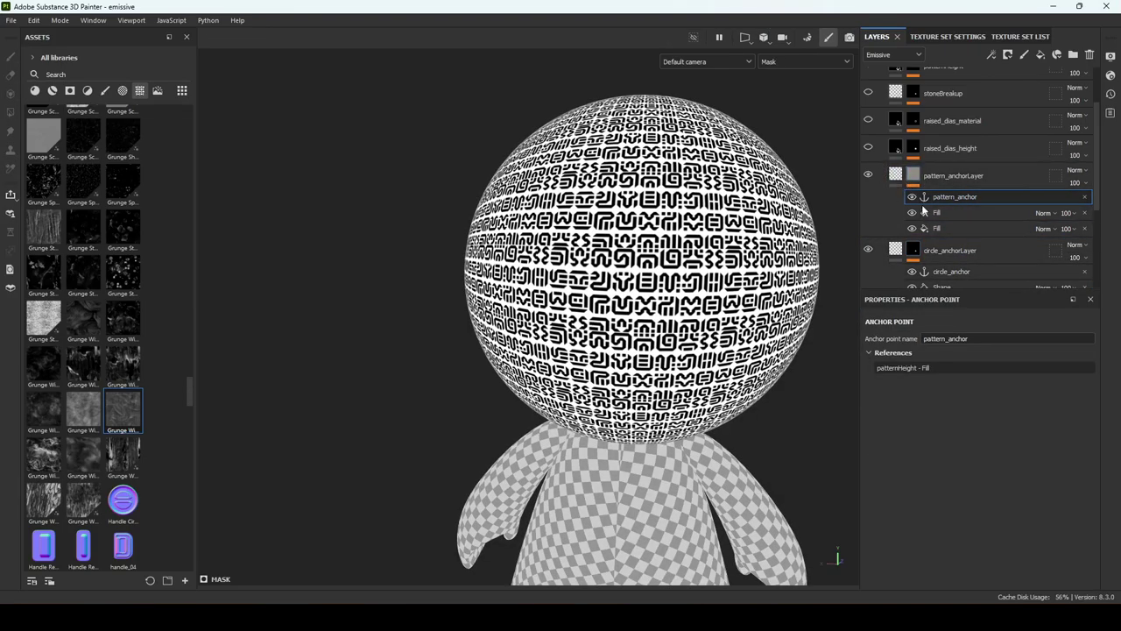
scroll(118, 455, down, 8)
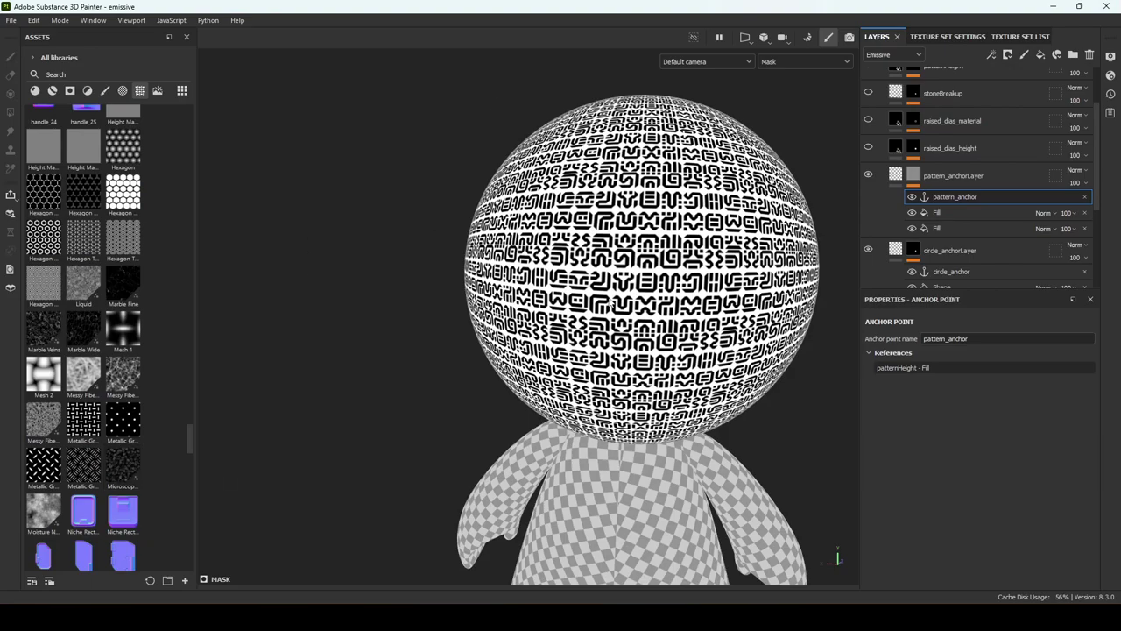
scroll(601, 320, up, 5)
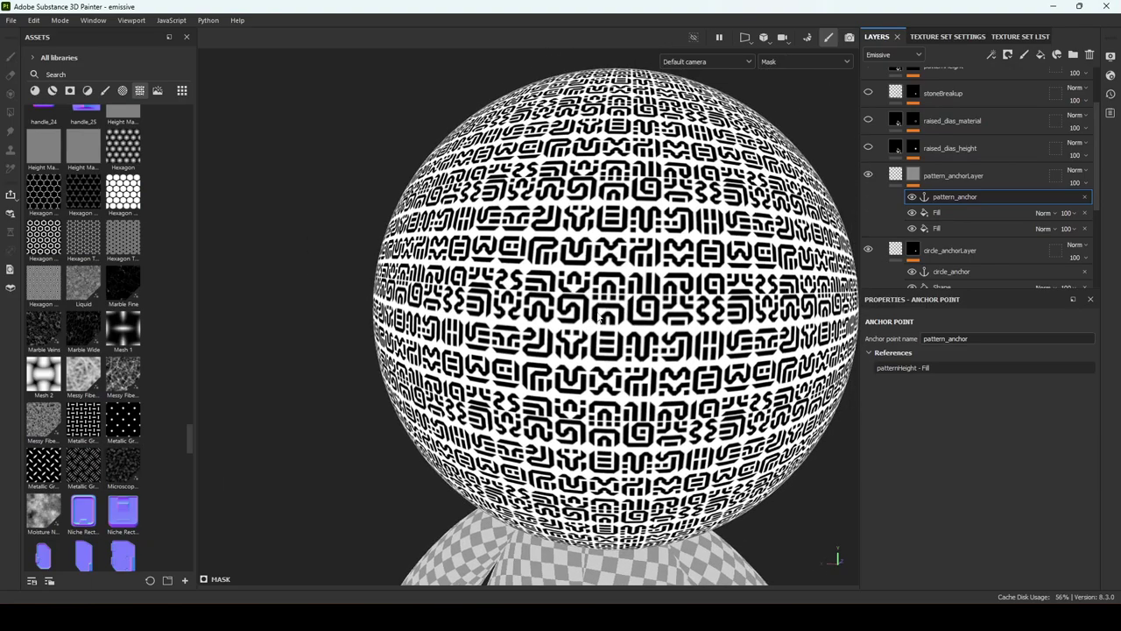
scroll(601, 317, down, 3)
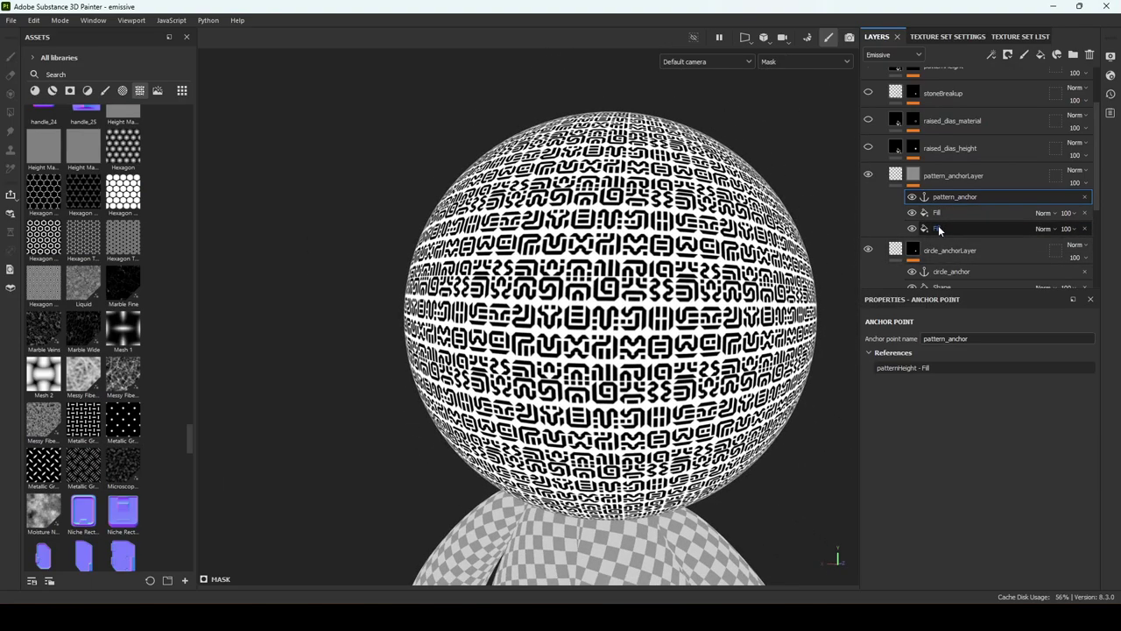
Hide the anchor and both fills in pattern_anchorLayer's mask, then show them again from the base fill up to inspect each one's contribution
click(912, 196)
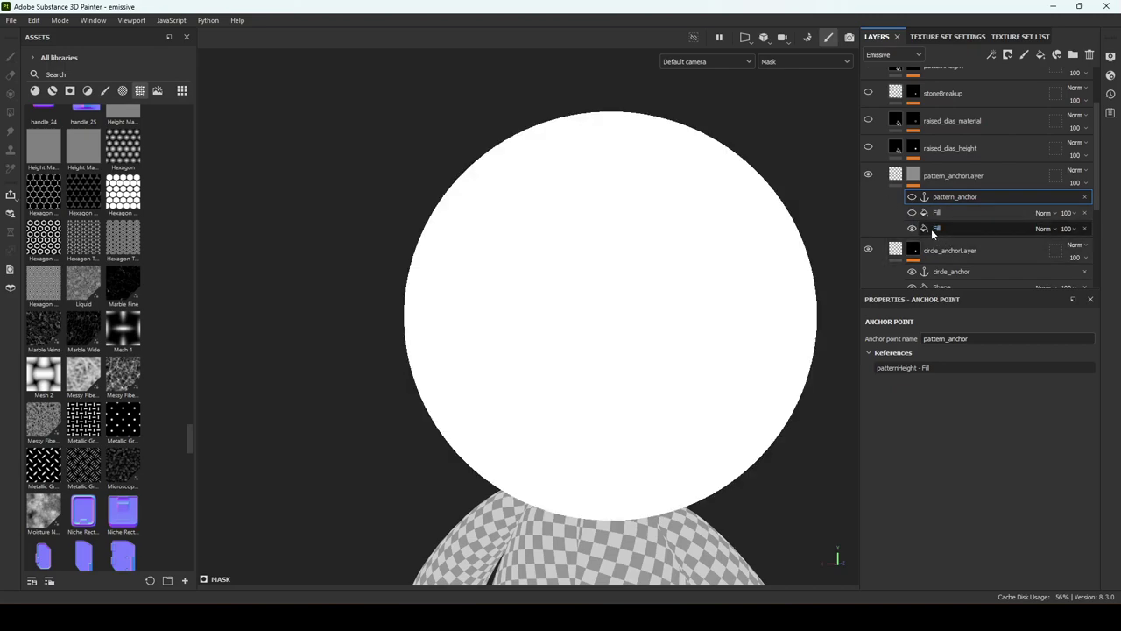
click(946, 228)
click(912, 228)
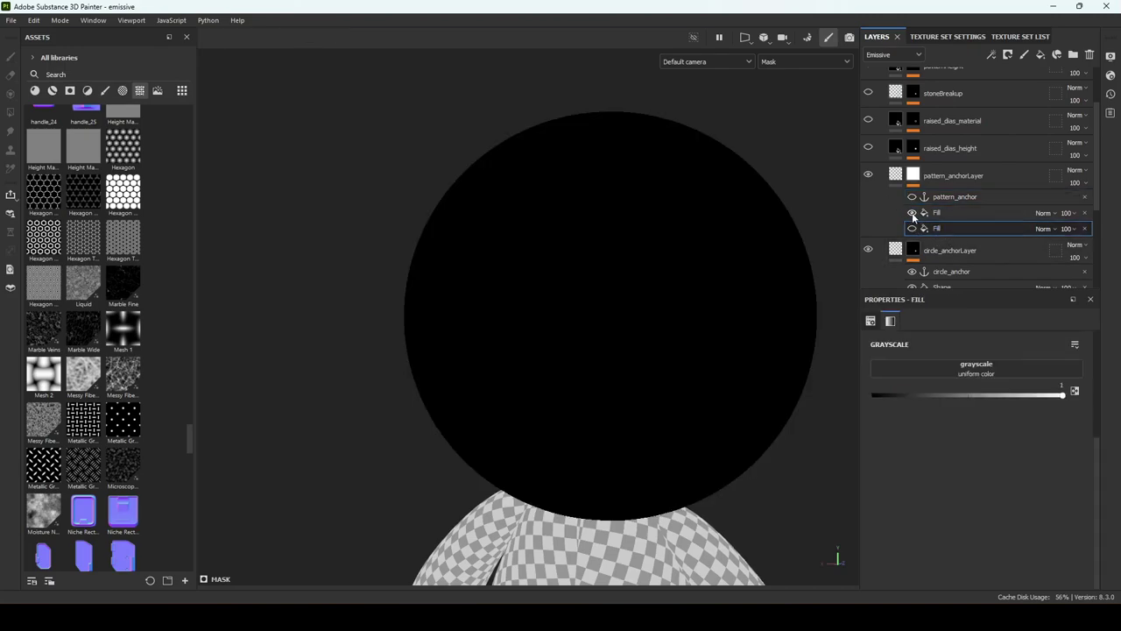
scroll(101, 373, down, 10)
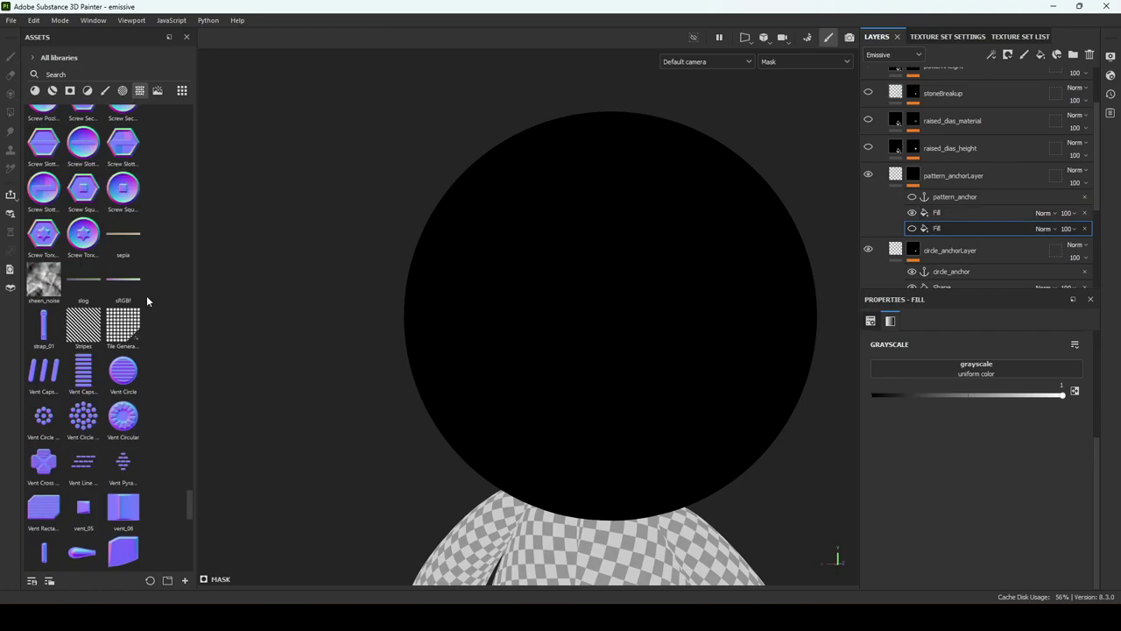
scroll(147, 301, down, 8)
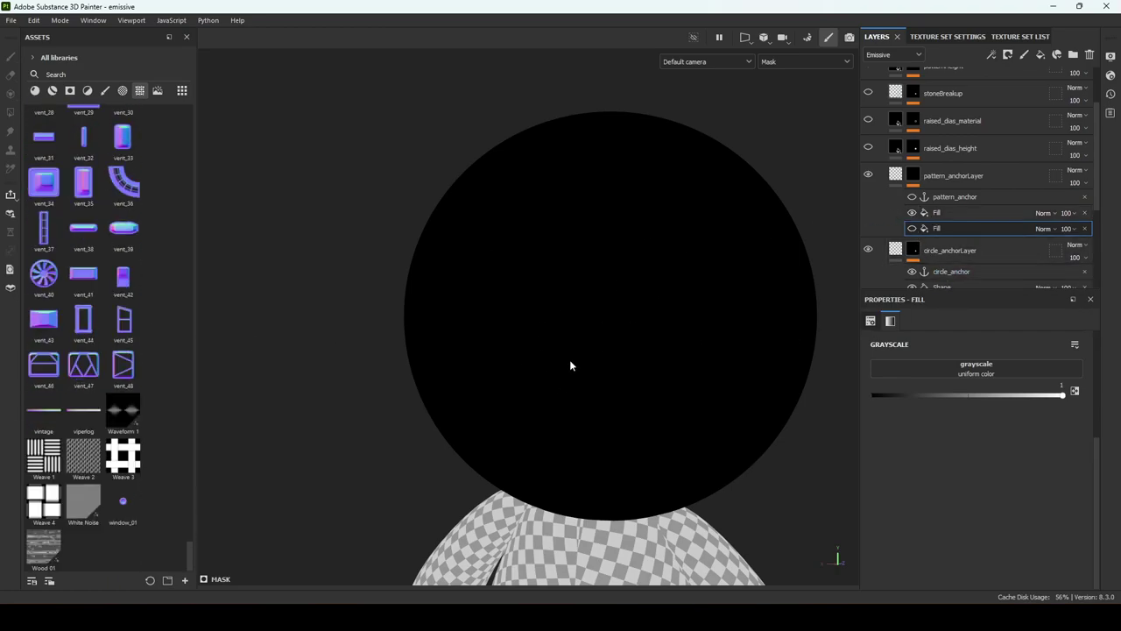
click(912, 213)
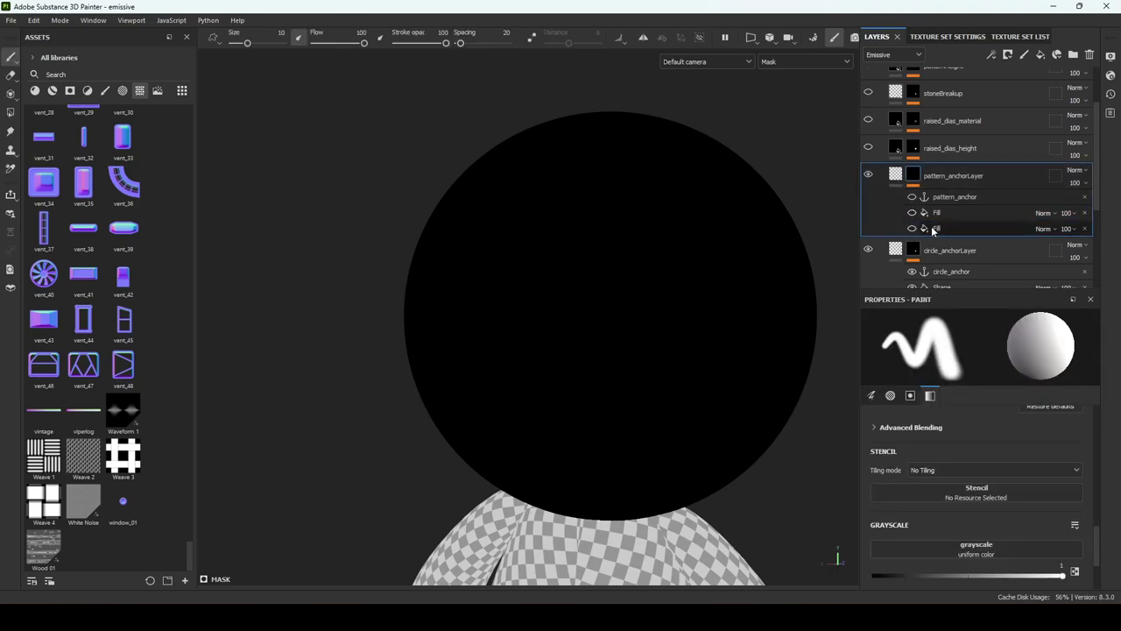
click(911, 229)
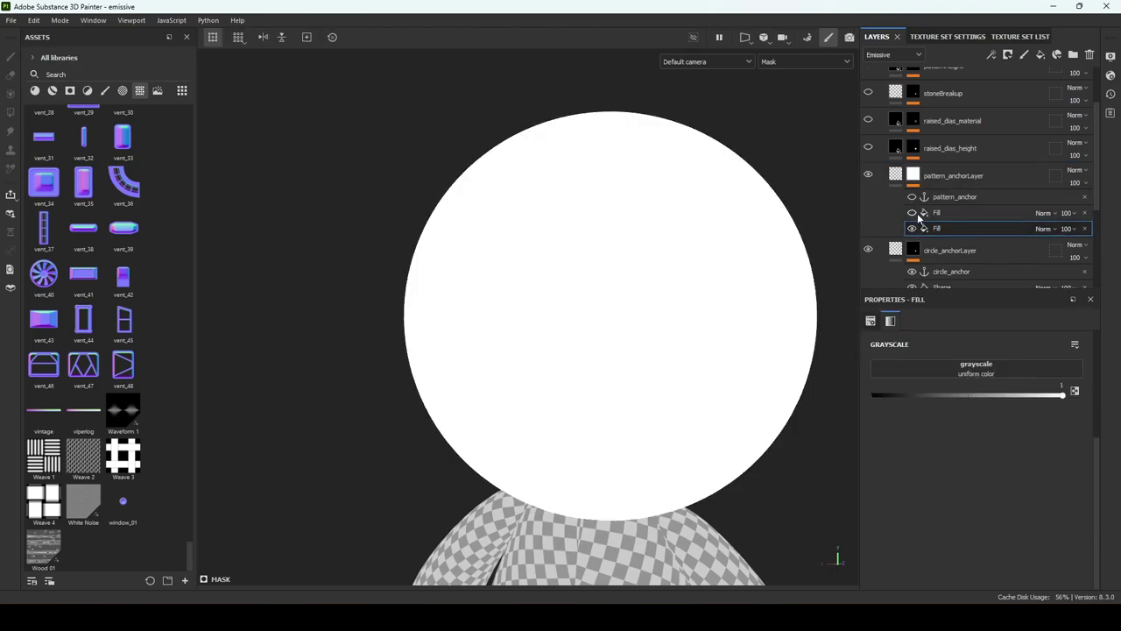
click(911, 212)
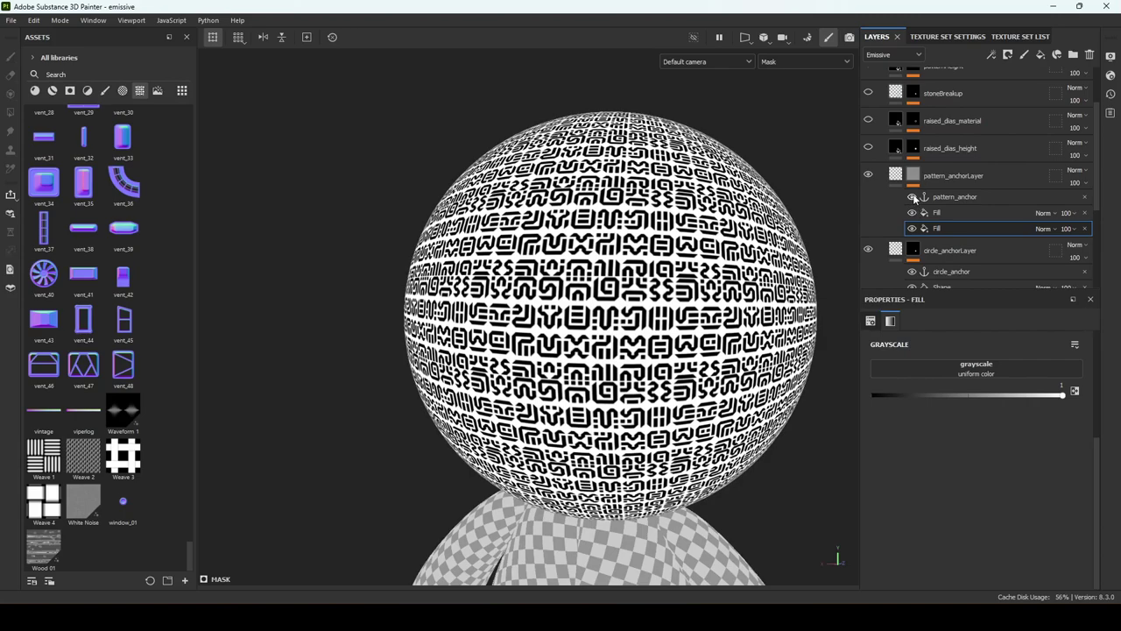
Display circle_anchorLayer's mask and hide its black base fill to inspect how the Shape fill alone forms the circle on the head
click(910, 252)
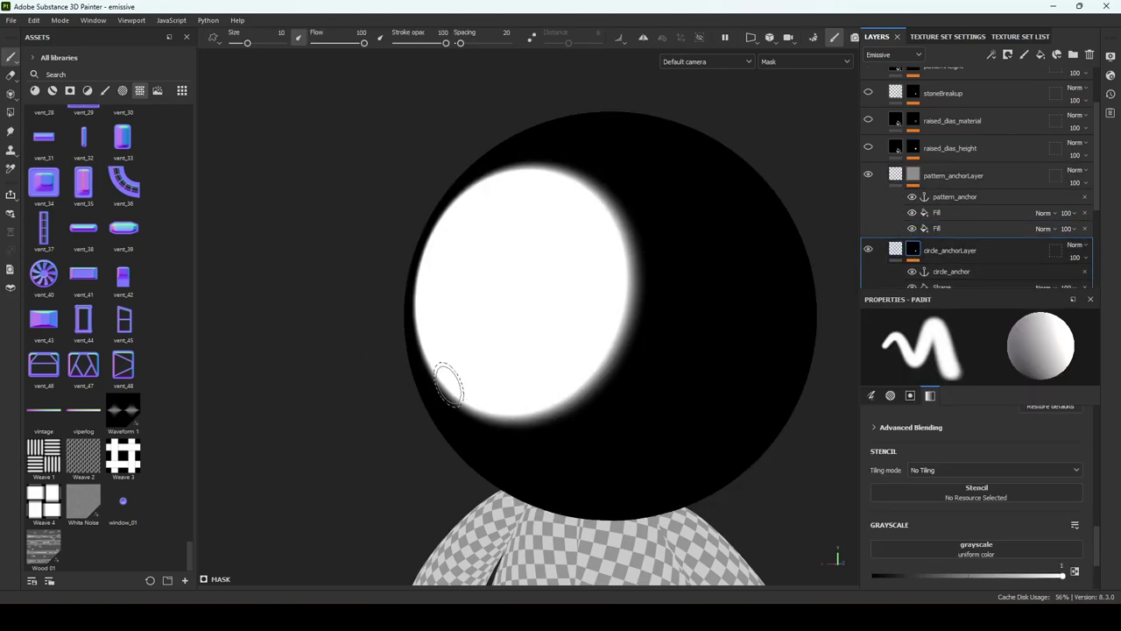
alt+drag(446, 380, 601, 181)
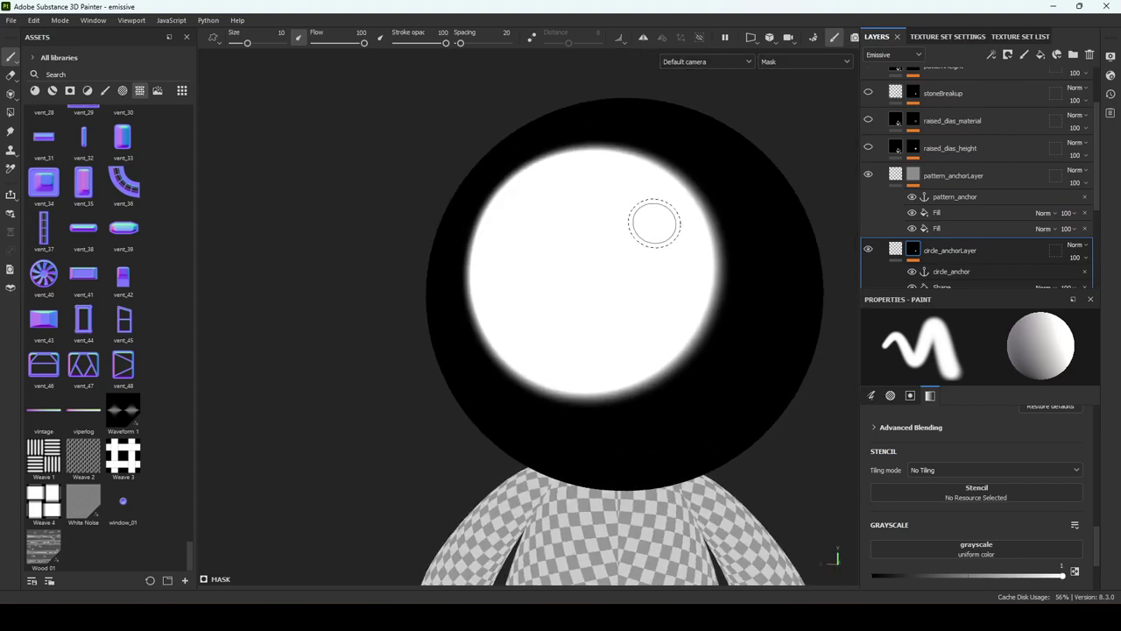
scroll(960, 235, down, 2)
click(945, 234)
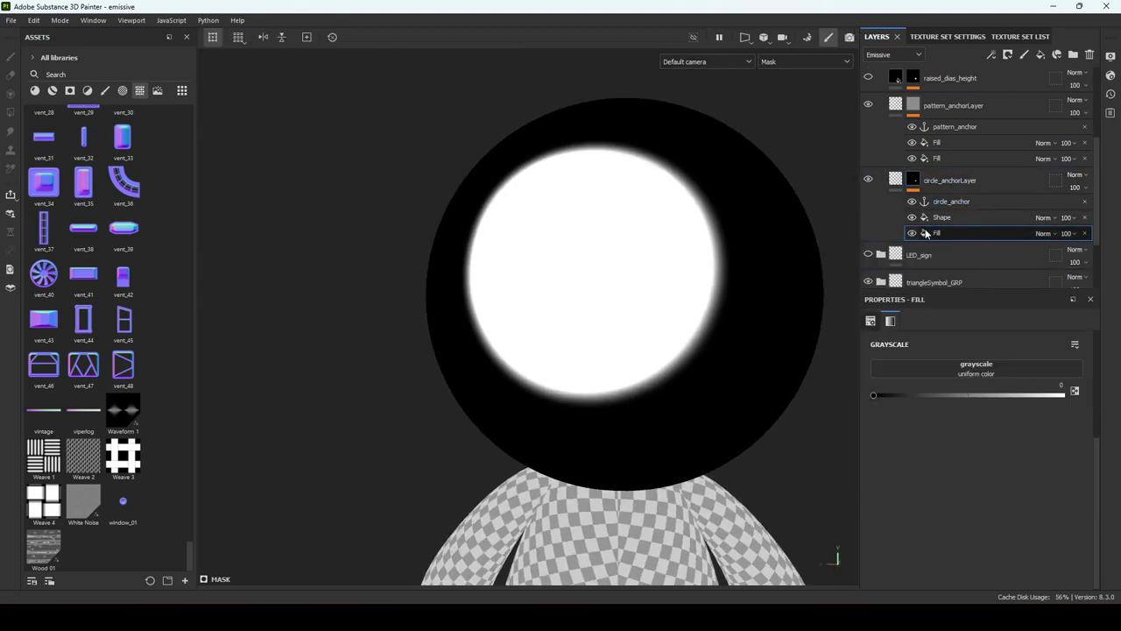
click(912, 218)
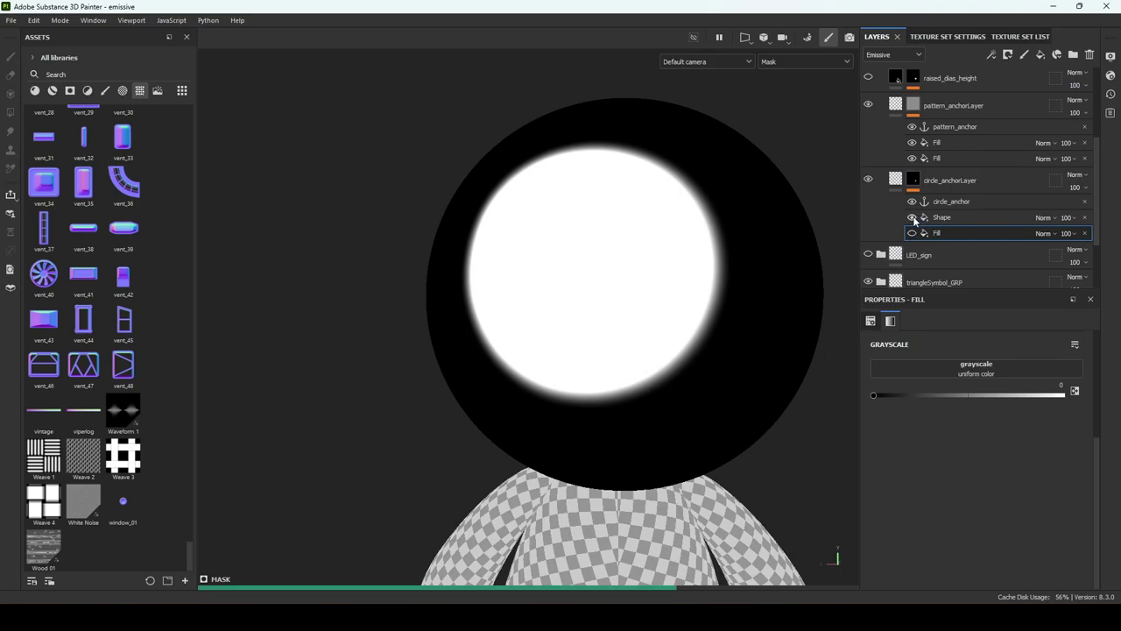
click(912, 218)
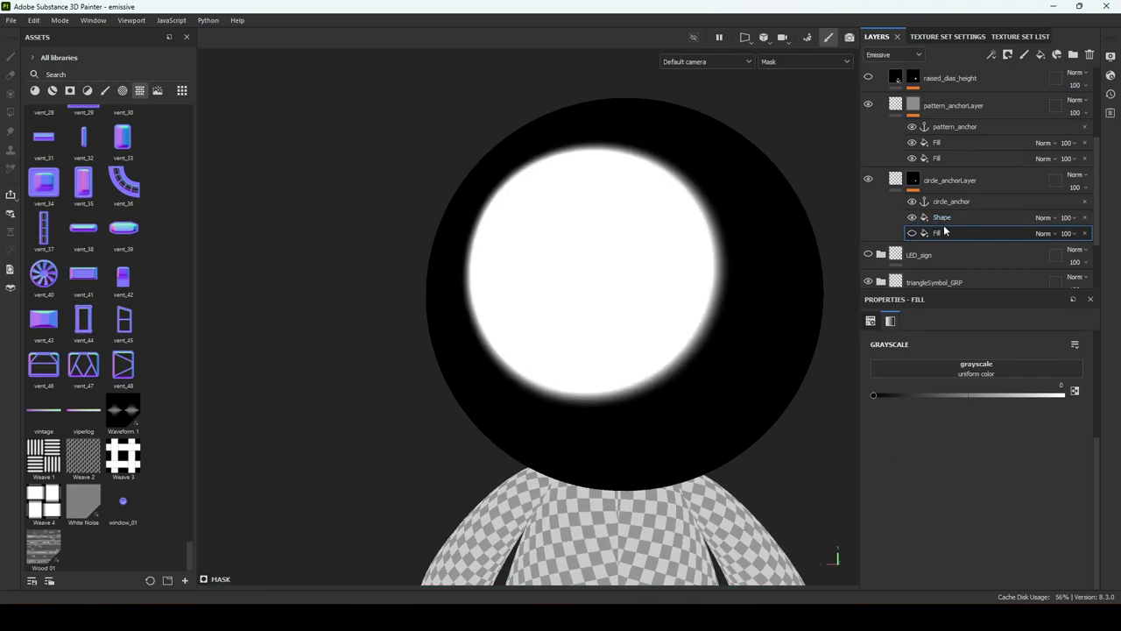
alt+drag(764, 433, 254, 395)
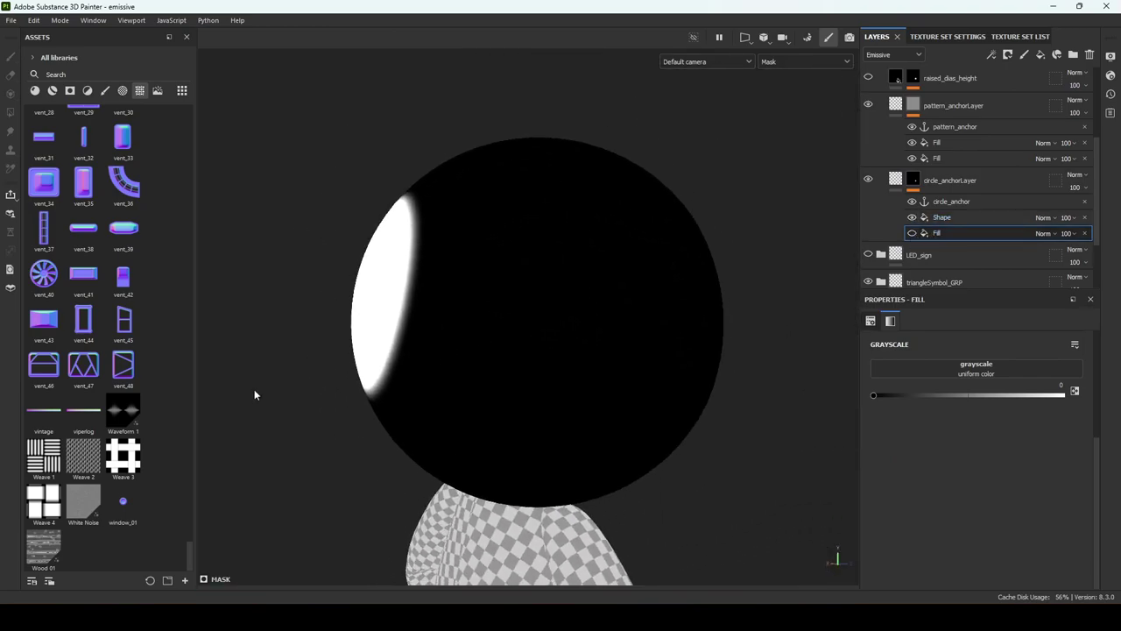
Search the asset library for "shape" and limit the results to alphas
click(141, 91)
click(140, 91)
scroll(131, 222, up, 5)
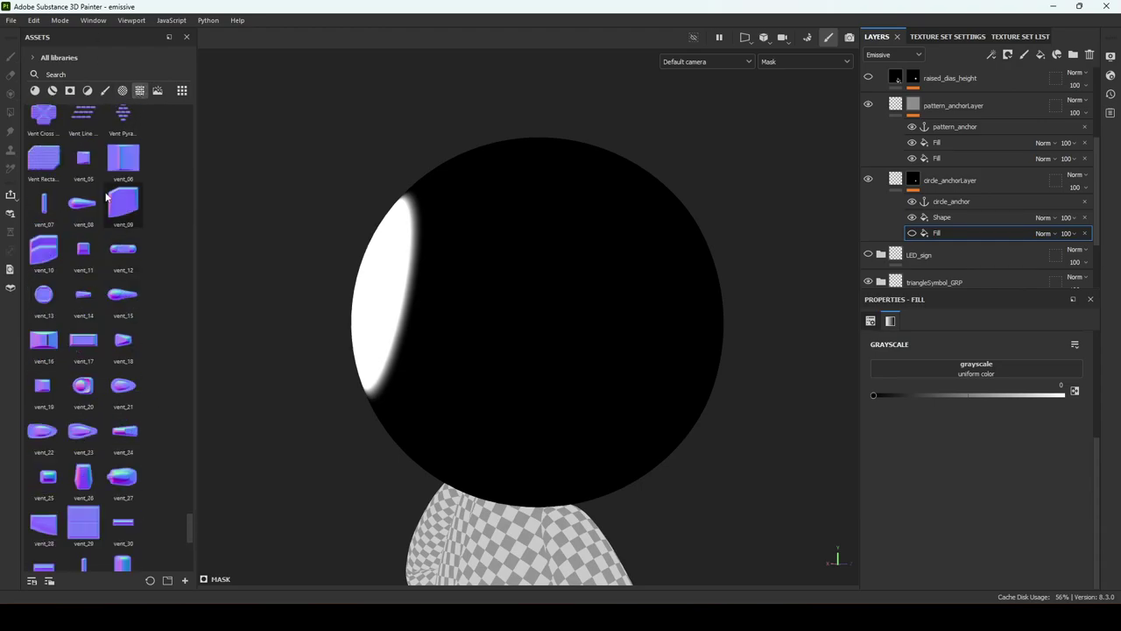
click(74, 70)
text(shape)
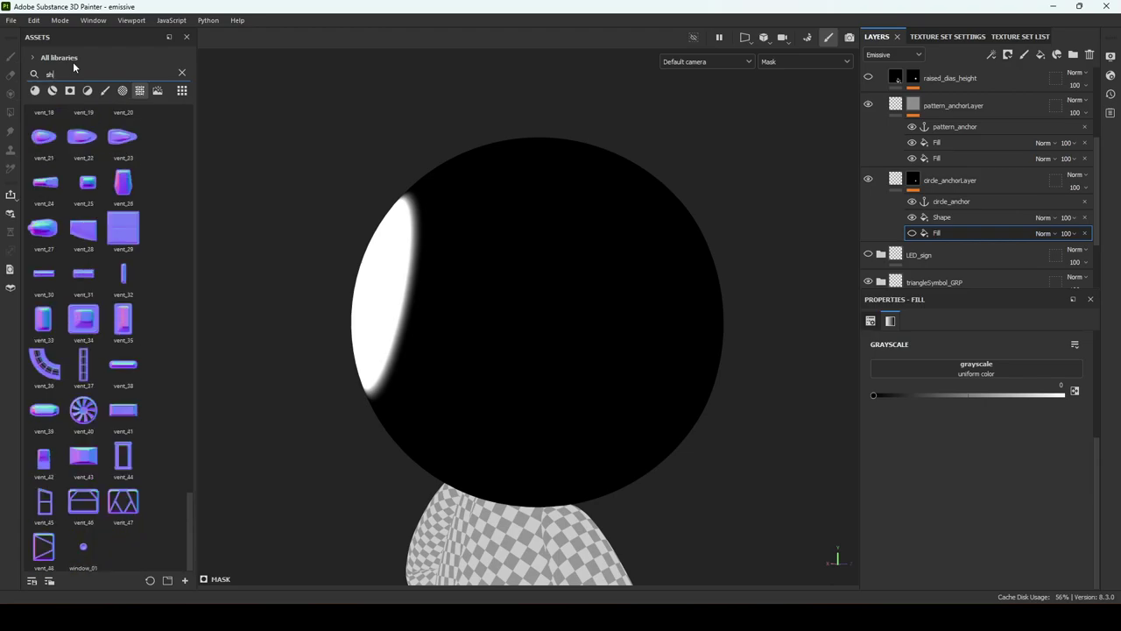
click(122, 90)
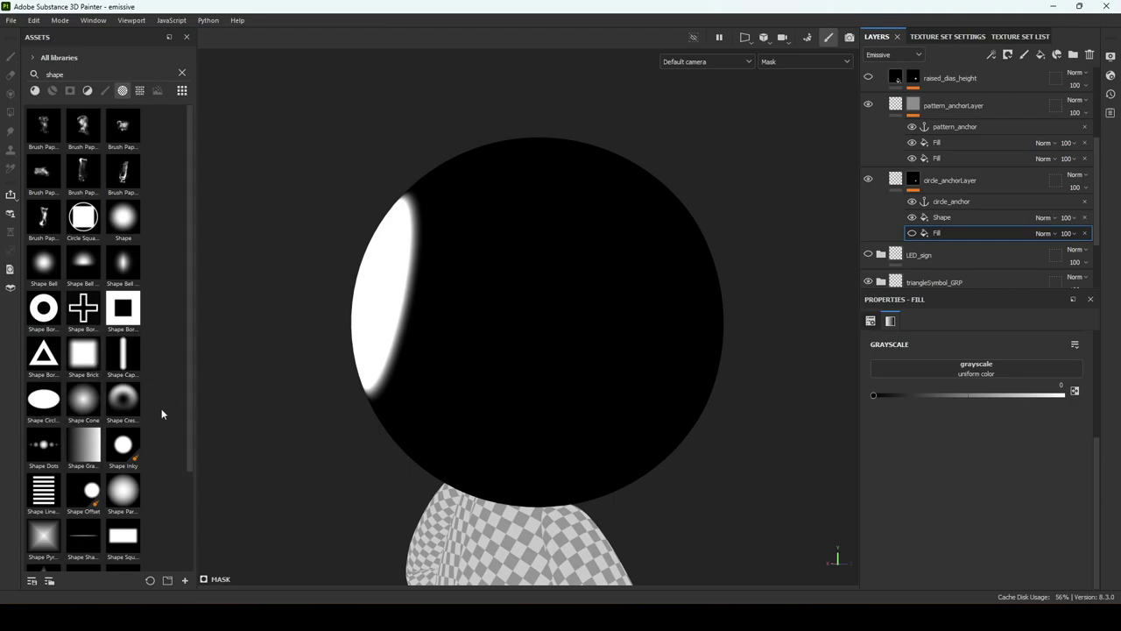
Preview the Shape alpha and examine the parameters of the Shape fill in circle_anchorLayer's mask
alt+drag(284, 386, 392, 393)
alt+middle_drag(392, 392, 542, 384)
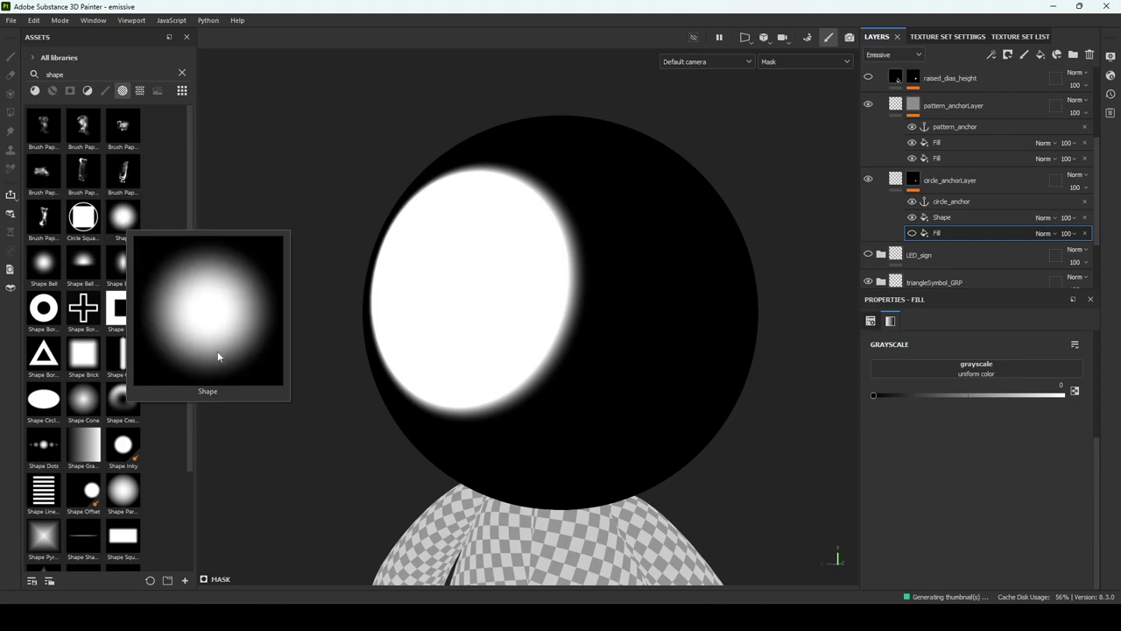
alt+middle_drag(393, 320, 460, 293)
click(961, 217)
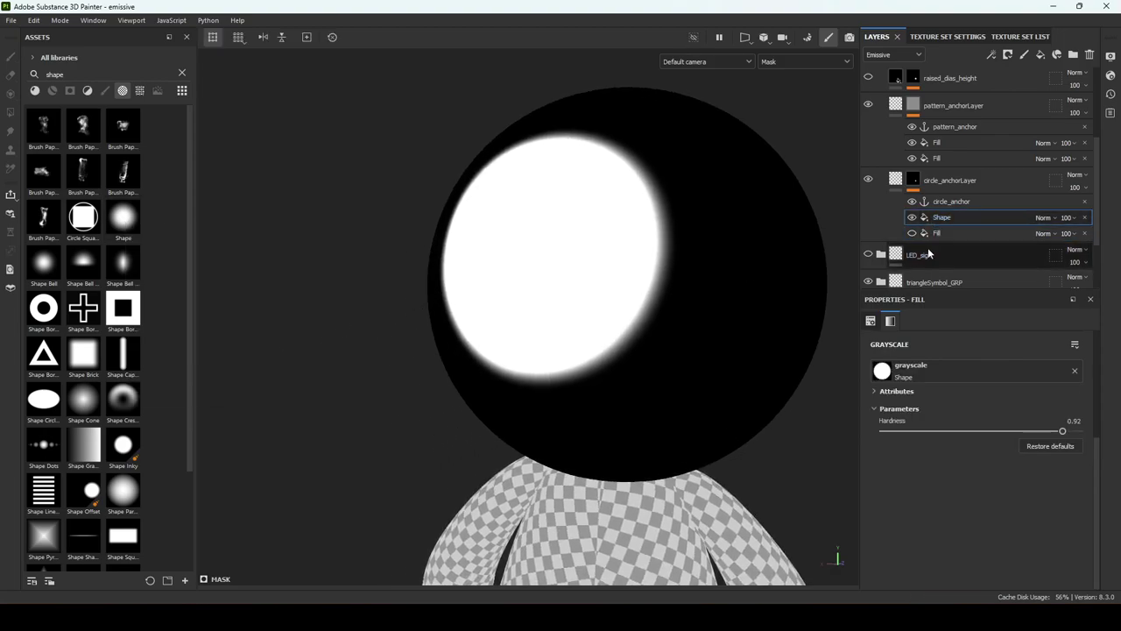
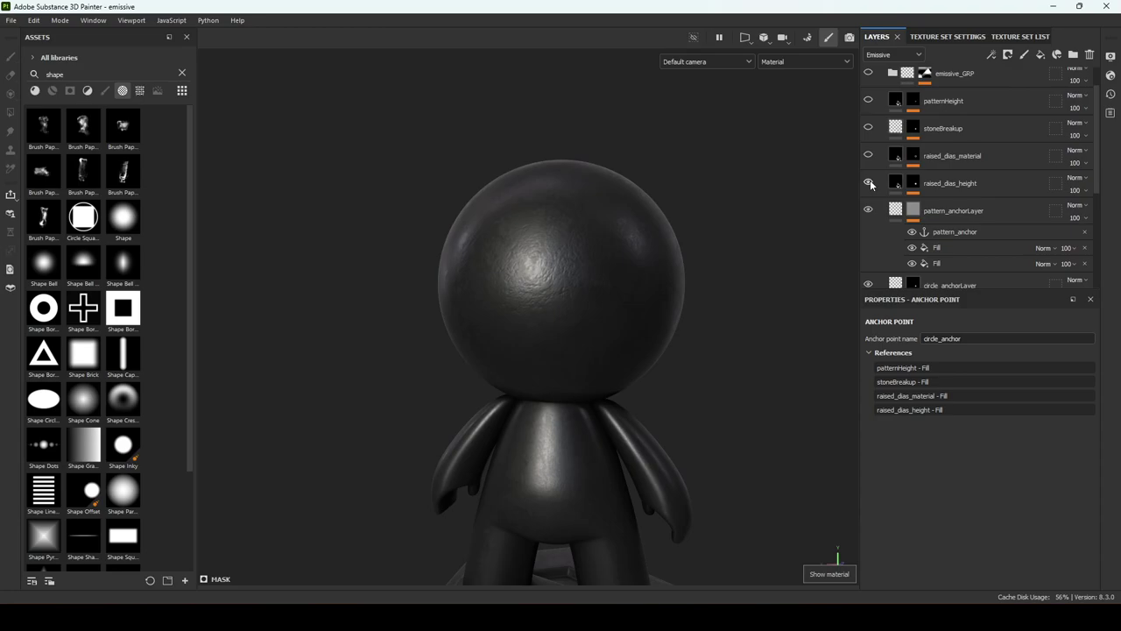
Show the raised_dias_height layer and disable its fill's emissive, normal and metallic channels, keeping roughness and height active
click(868, 183)
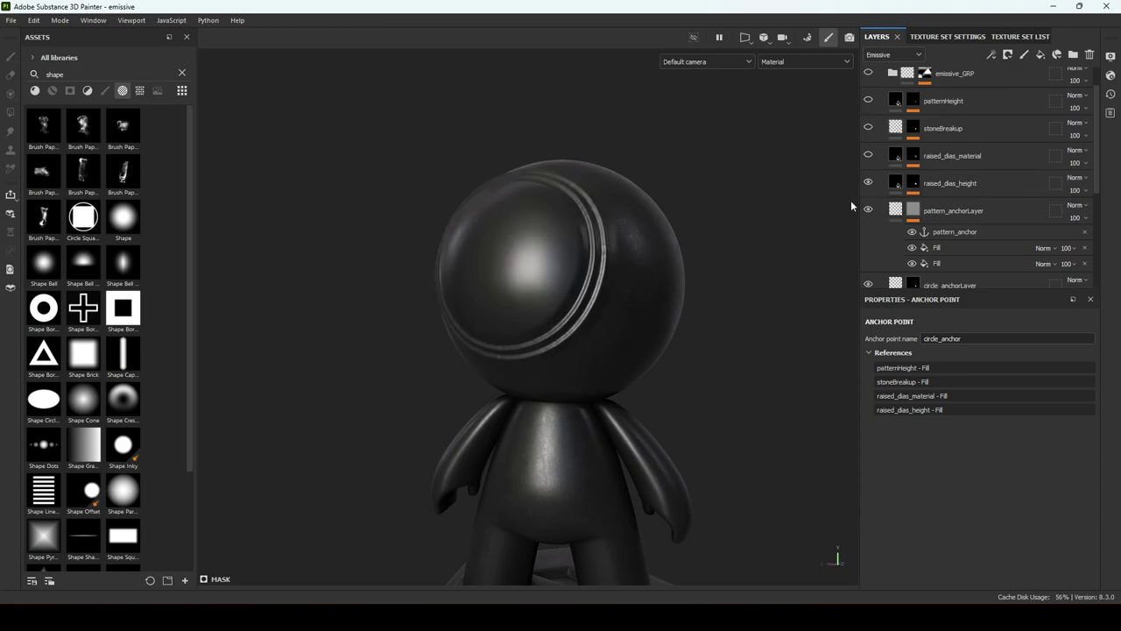
click(895, 183)
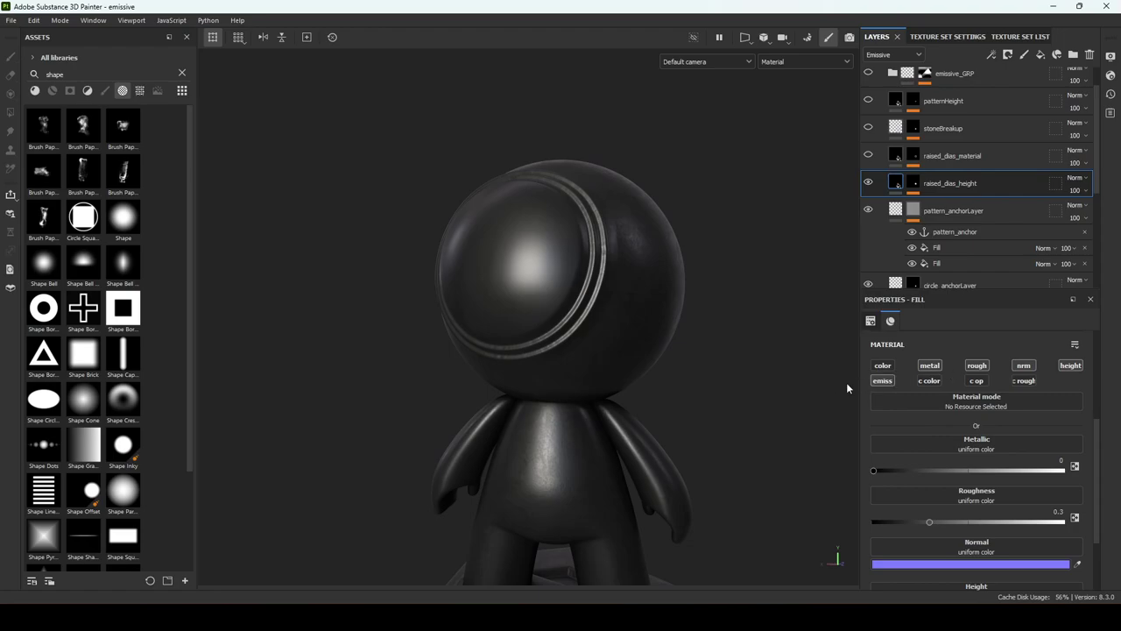
click(881, 382)
click(1030, 368)
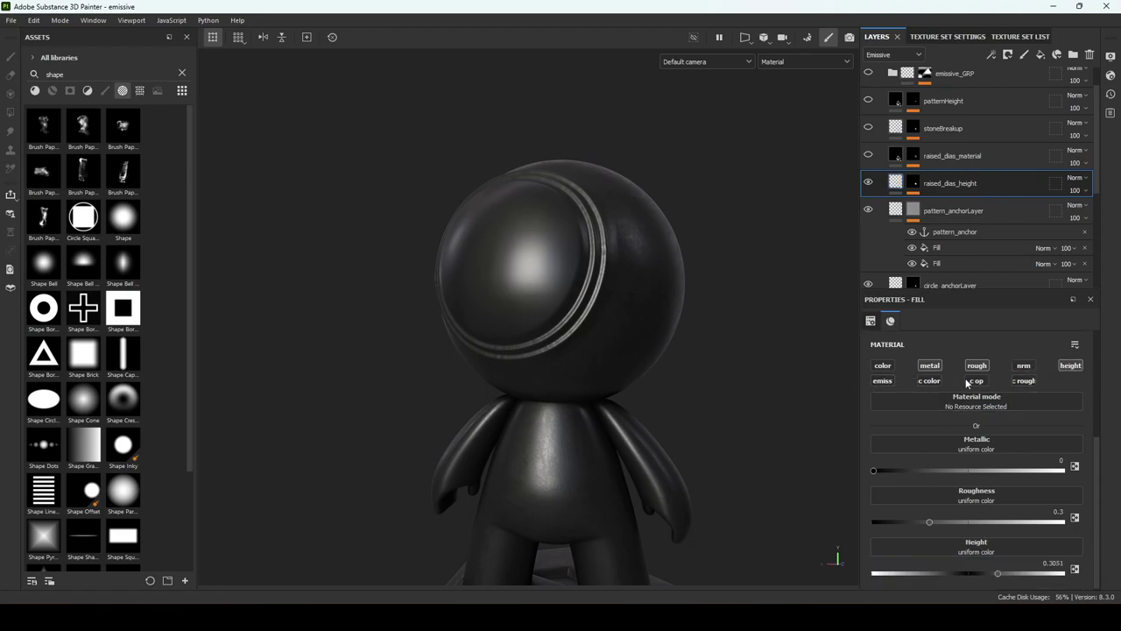
click(979, 367)
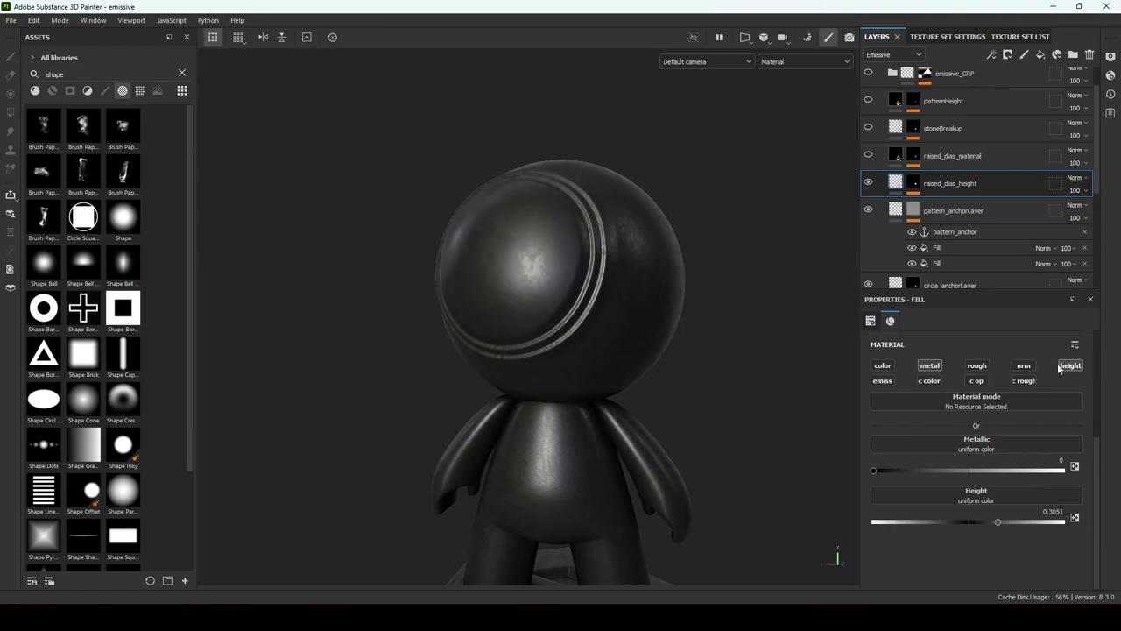
click(976, 366)
click(930, 367)
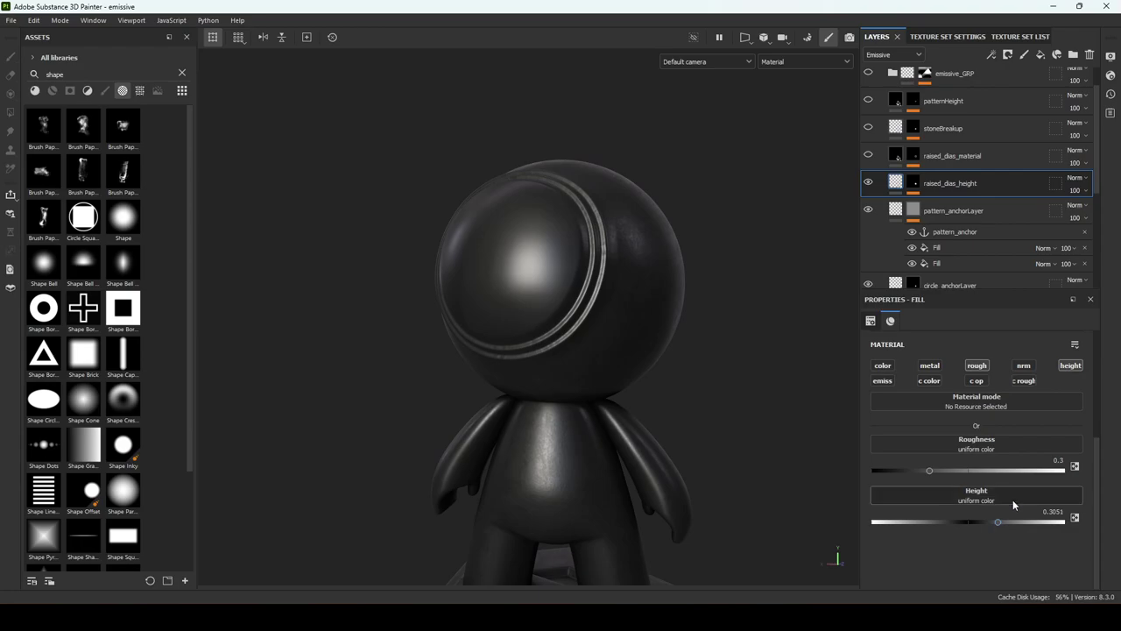
mouse_move(996, 522)
mouse_down()
mouse_move(962, 522)
mouse_move(994, 522)
mouse_up()
Display raised_dias_height's mask and examine the ringed circle together with the mask's effect stack
alt+click(910, 184)
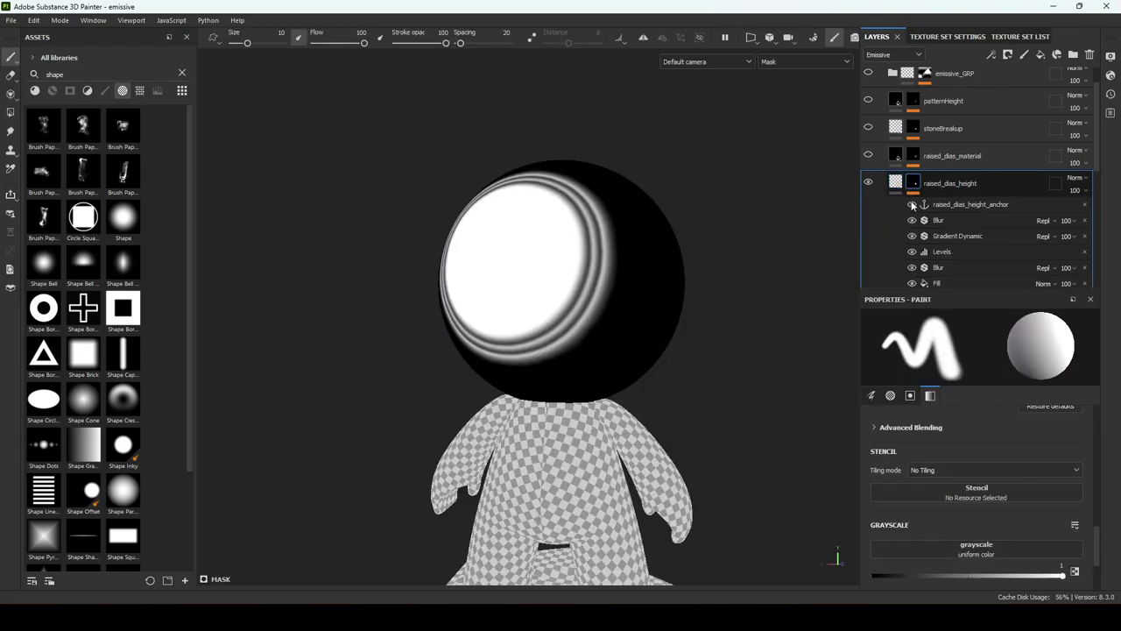
alt+drag(676, 333, 807, 353)
alt+middle_drag(807, 353, 855, 372)
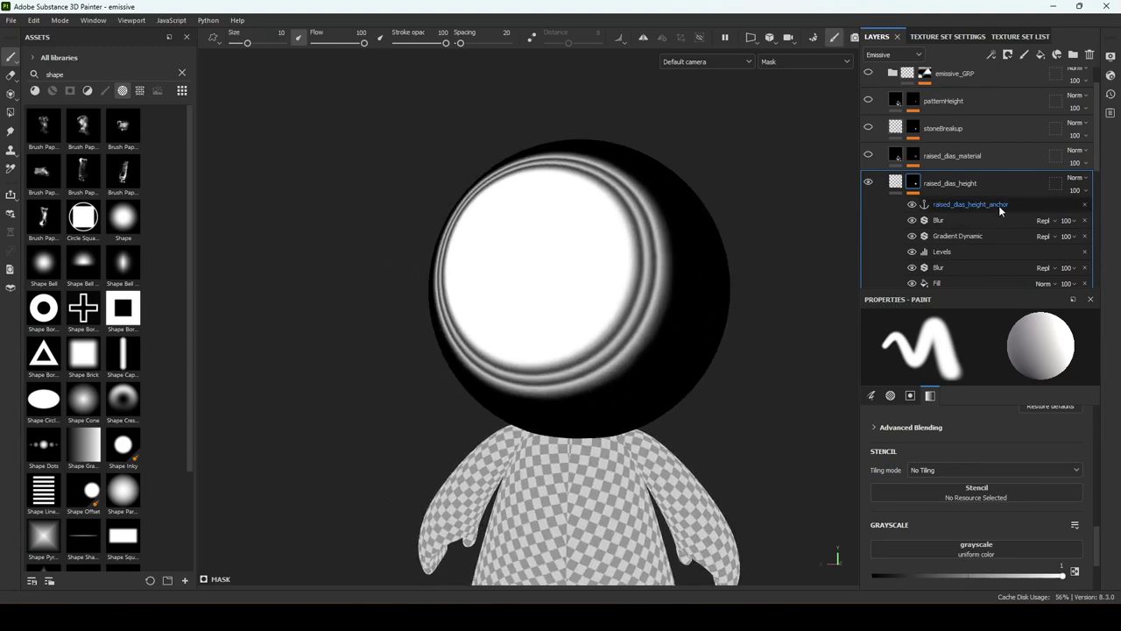
scroll(1001, 211, down, 3)
scroll(999, 211, up, 1)
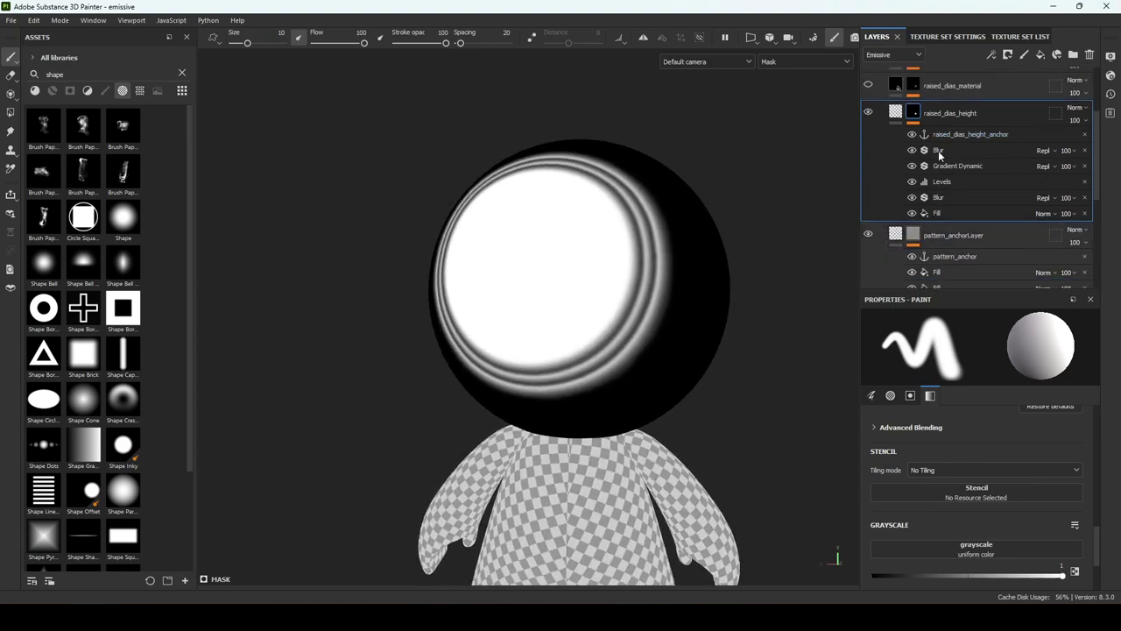
Hide every effect above the base fill in raised_dias_height's mask and inspect the fill's circle_anchor reference
click(912, 197)
click(952, 213)
scroll(949, 232, down, 2)
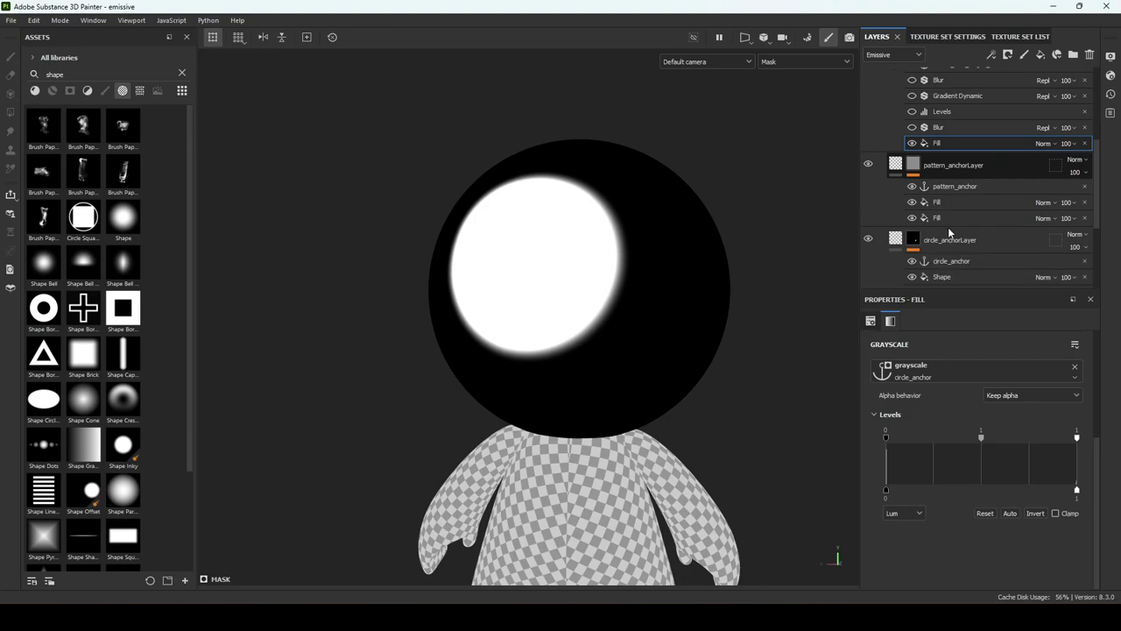
scroll(949, 232, down, 1)
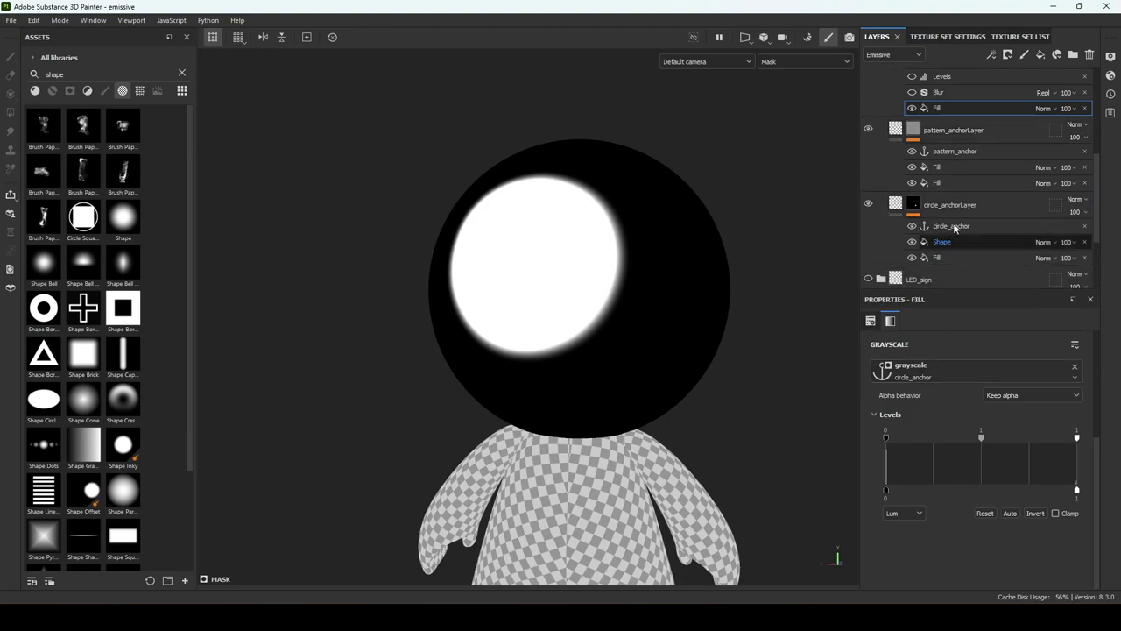
scroll(946, 232, up, 2)
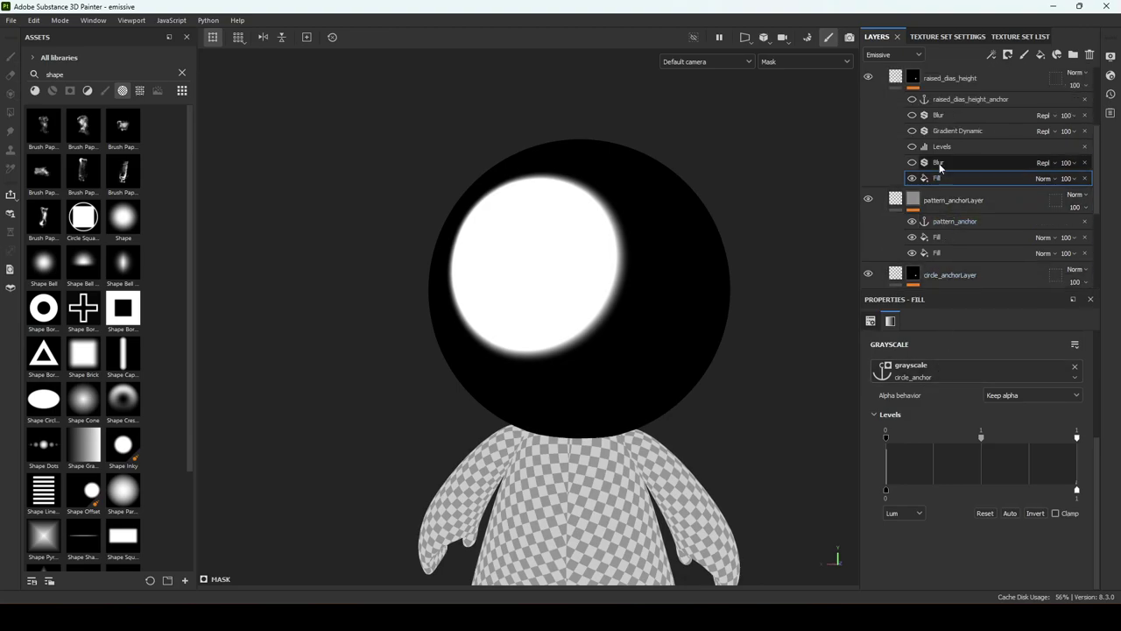
Turn the lower Blur, Levels and Gradient Dynamic back on one by one in raised_dias_height's mask, observing each result
click(912, 163)
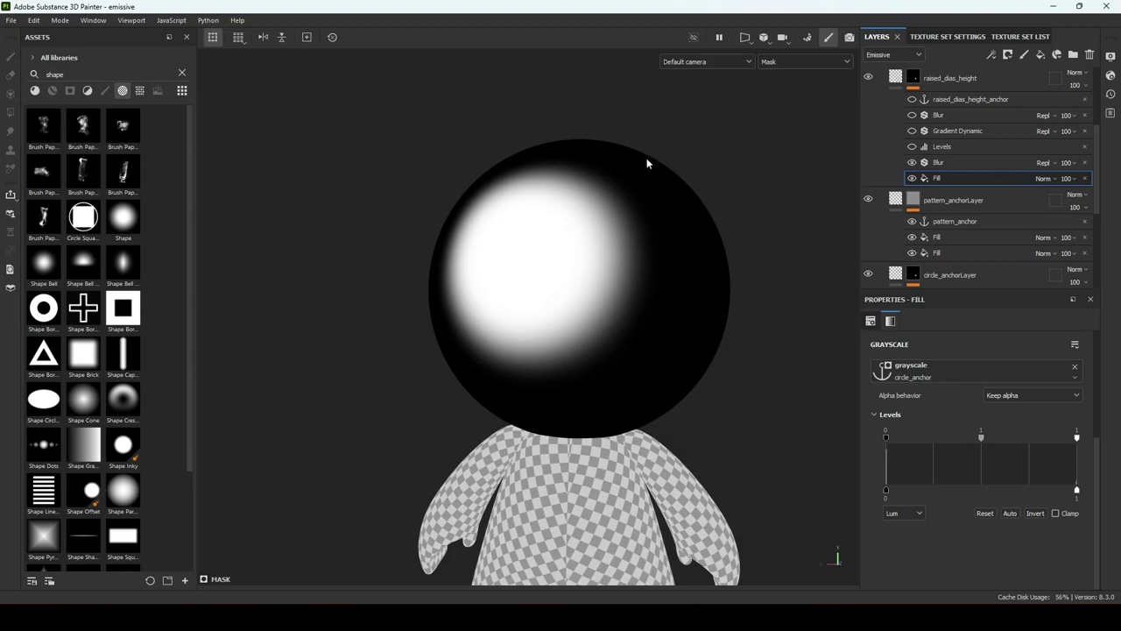
click(911, 148)
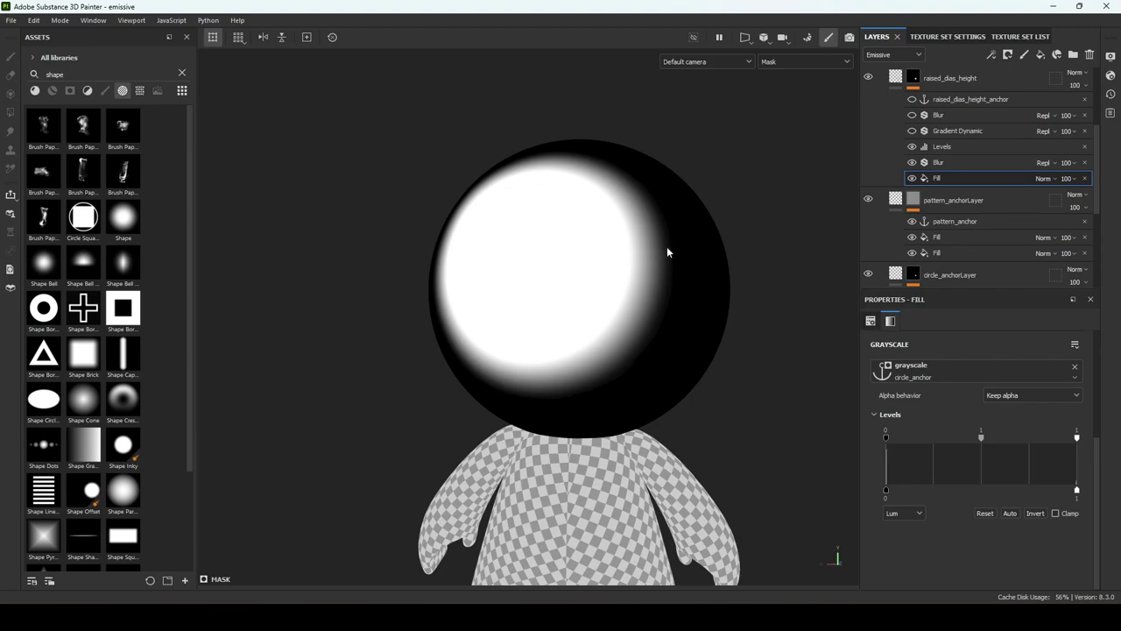
click(943, 131)
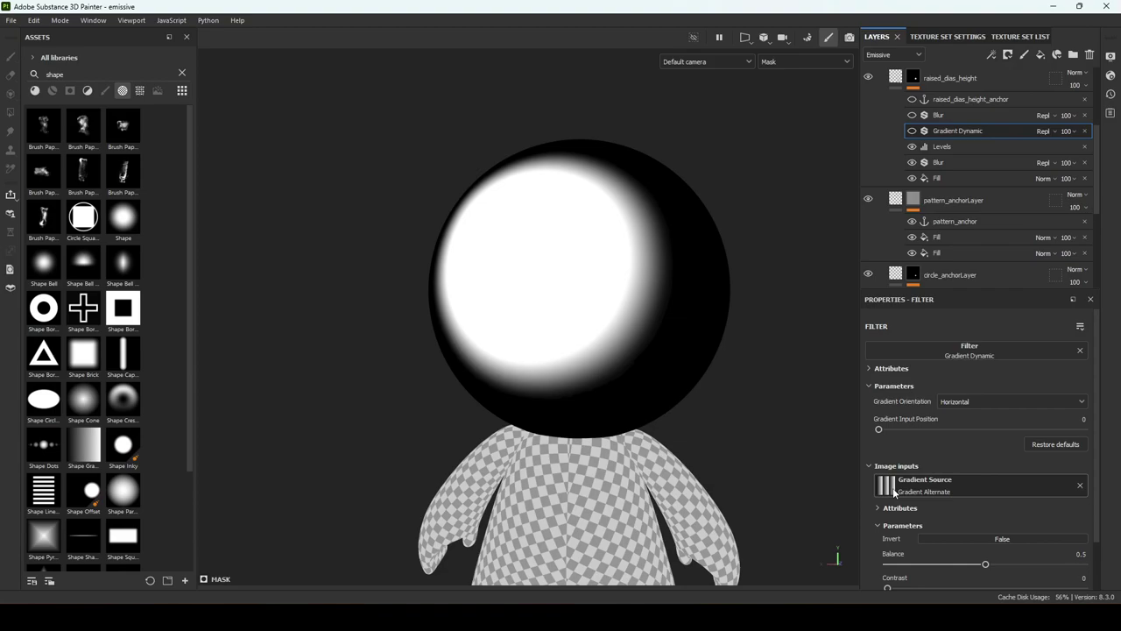
click(910, 132)
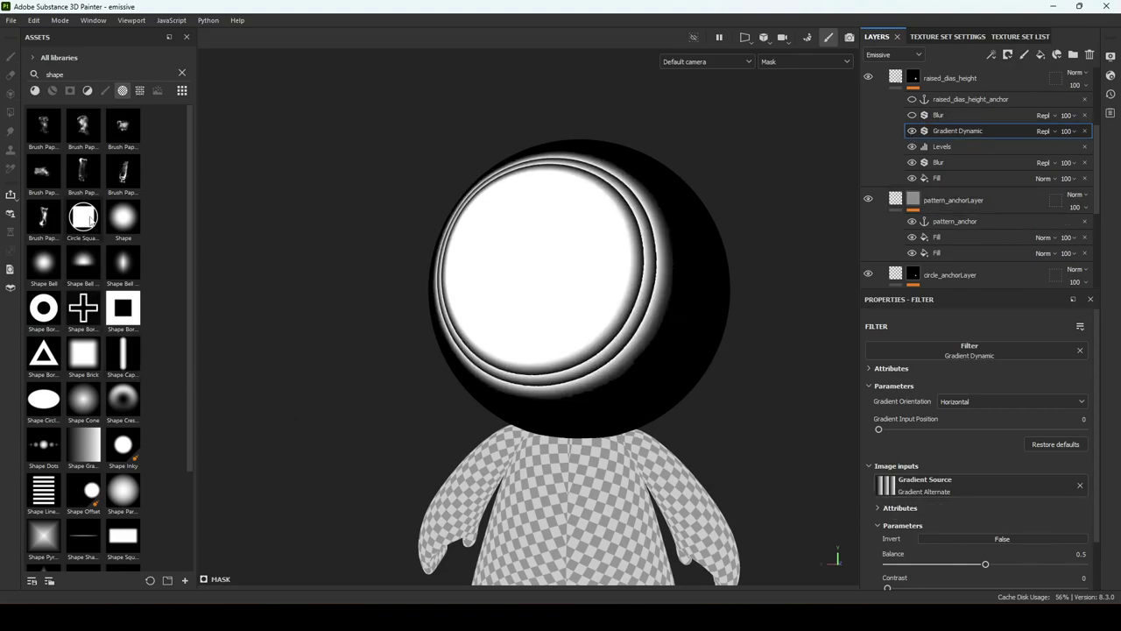
Remove the alpha-only filter from the assets and search for "gradi" to locate the Gradient Alternate texture
click(123, 91)
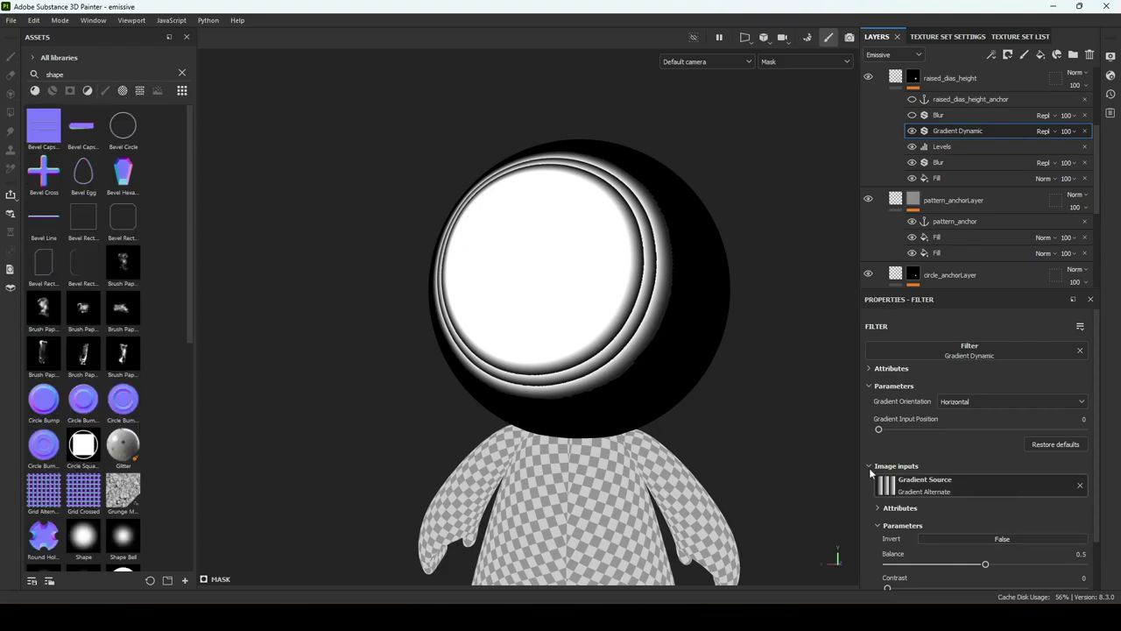
drag(66, 75, 11, 82)
text(gr)
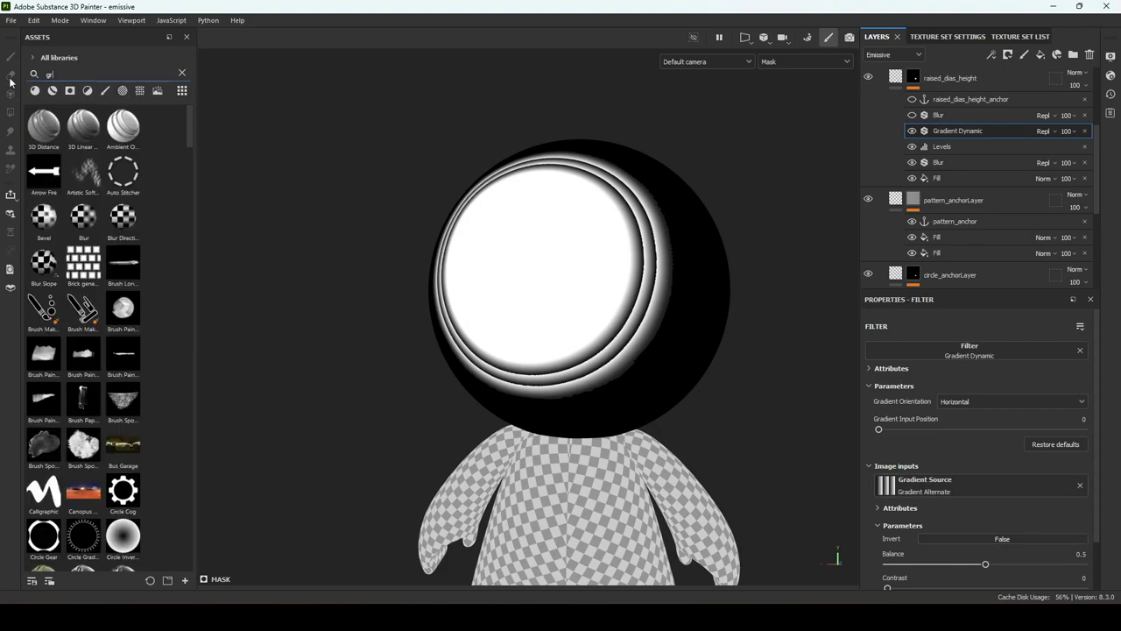
text(adi)
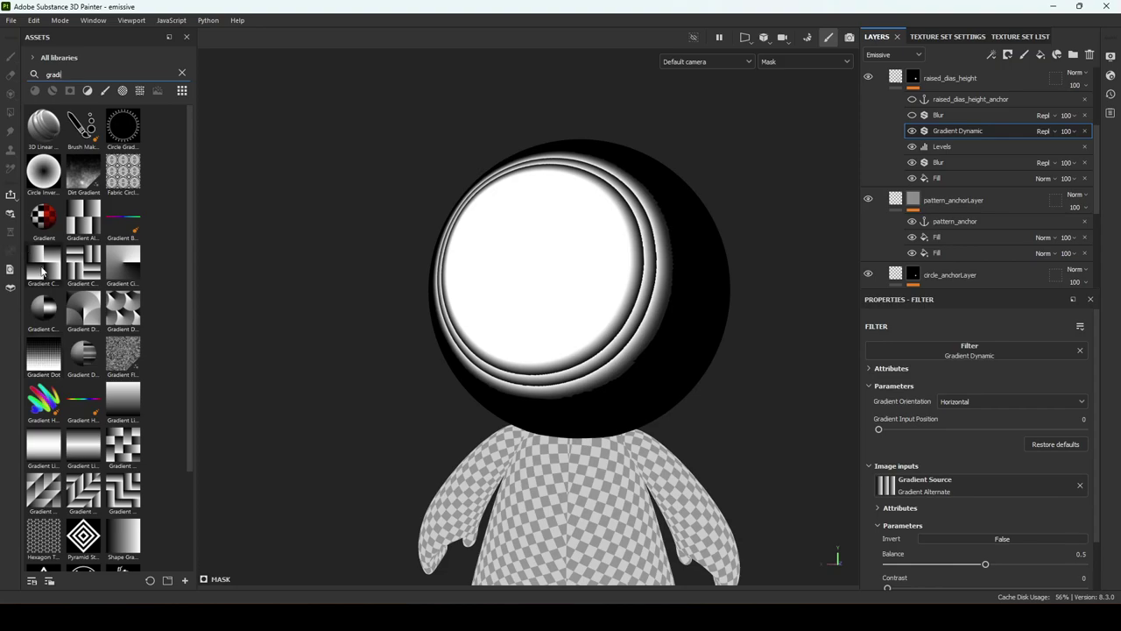
mouse_move(79, 229)
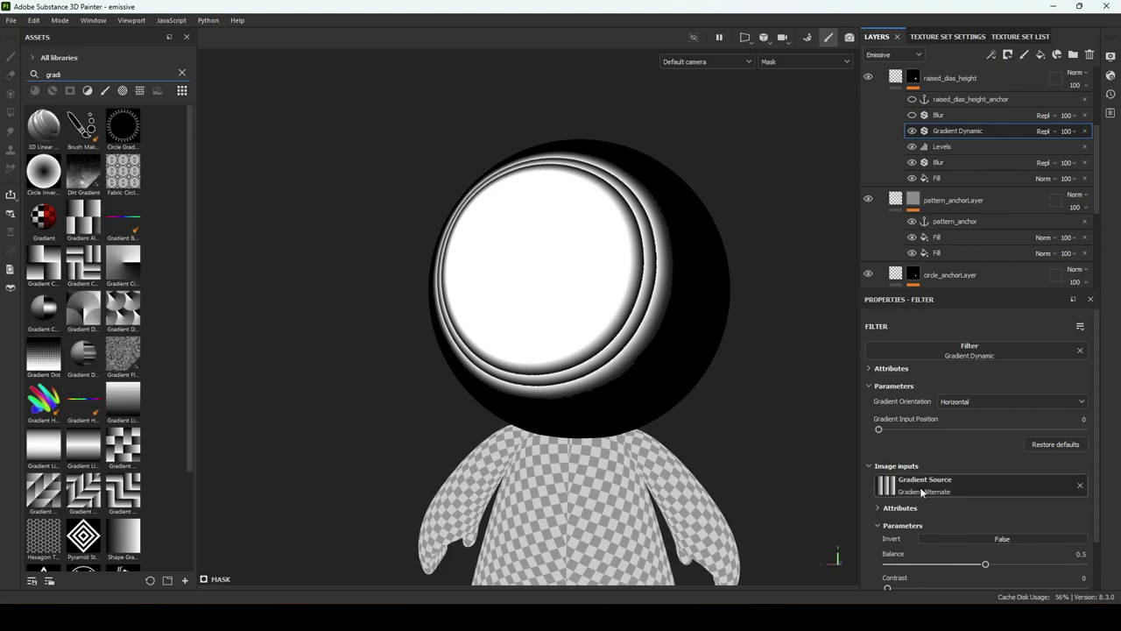
Examine the tile, balance and contrast parameters of Gradient Dynamic's Gradient Alternate source
scroll(912, 553, down, 2)
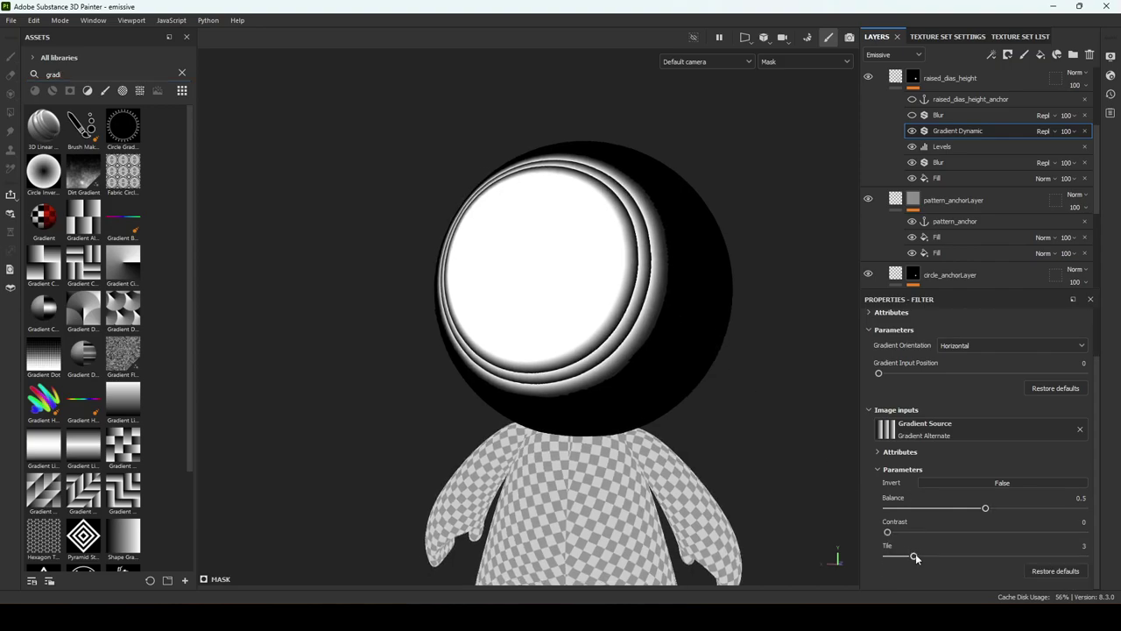
mouse_move(914, 557)
mouse_down()
mouse_move(902, 557)
mouse_move(1019, 549)
mouse_move(913, 557)
mouse_up()
mouse_move(985, 508)
mouse_down()
mouse_move(908, 508)
mouse_move(1038, 510)
mouse_move(952, 513)
mouse_move(985, 508)
mouse_up()
mouse_move(888, 532)
mouse_down()
mouse_move(1022, 532)
mouse_move(886, 531)
mouse_up()
Return to the material view and turn on the Blur above Gradient Dynamic in raised_dias_height's mask
key(m)
alt+drag(639, 331, 626, 286)
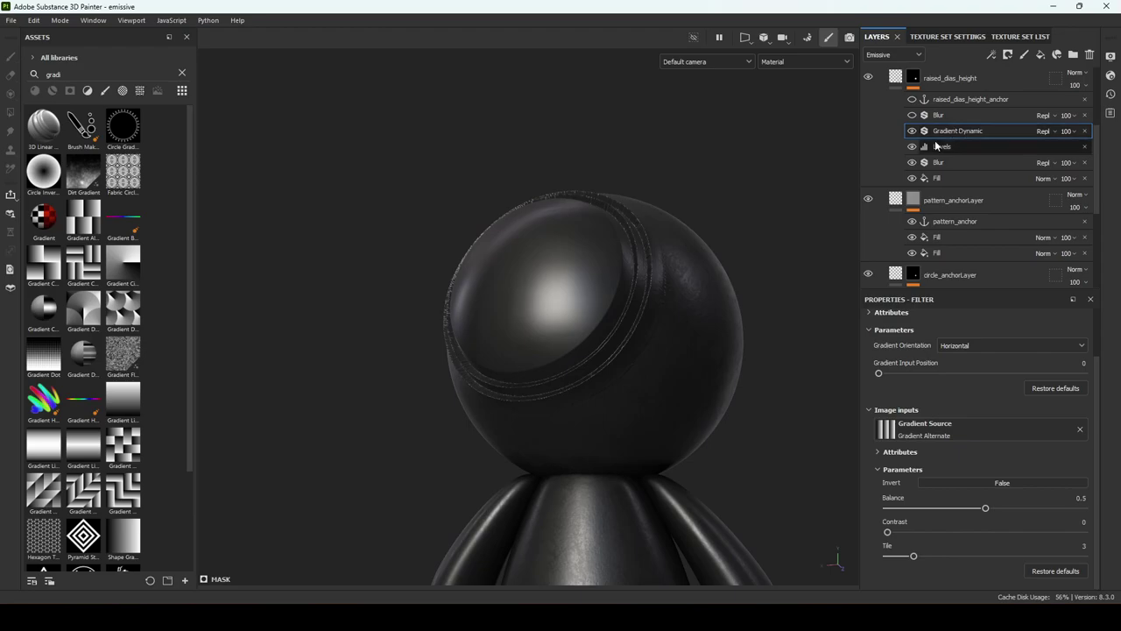
click(912, 115)
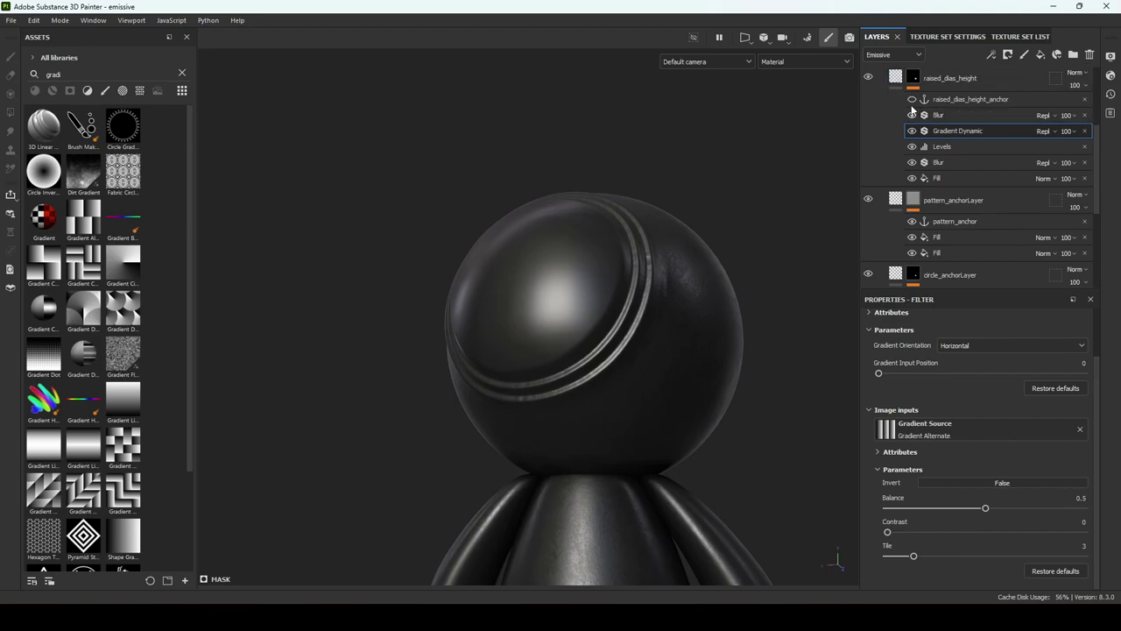
Inspect the input range of the Levels and the intensity of the lower Blur in raised_dias_height's mask
click(954, 146)
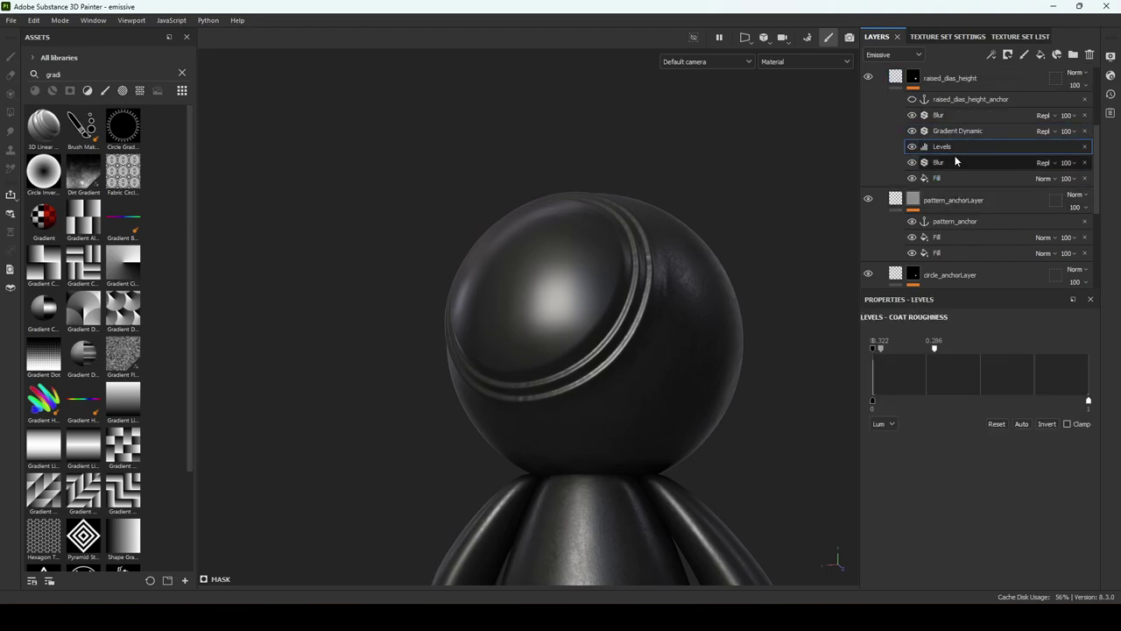
click(958, 162)
mouse_move(928, 410)
mouse_down()
mouse_move(900, 410)
mouse_move(938, 410)
mouse_up()
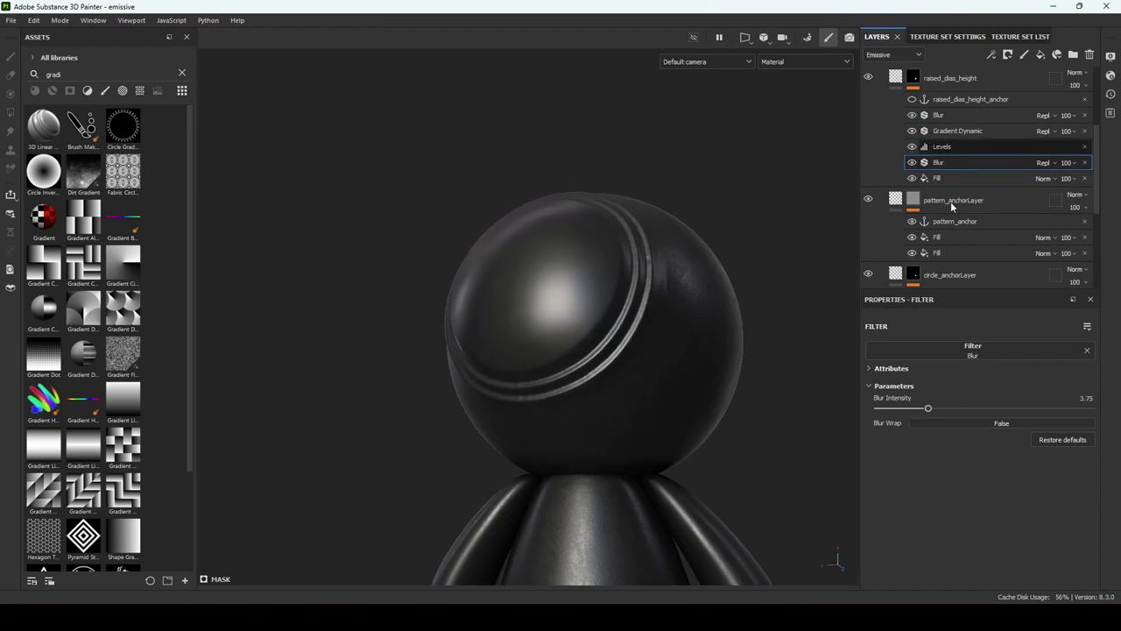
click(944, 146)
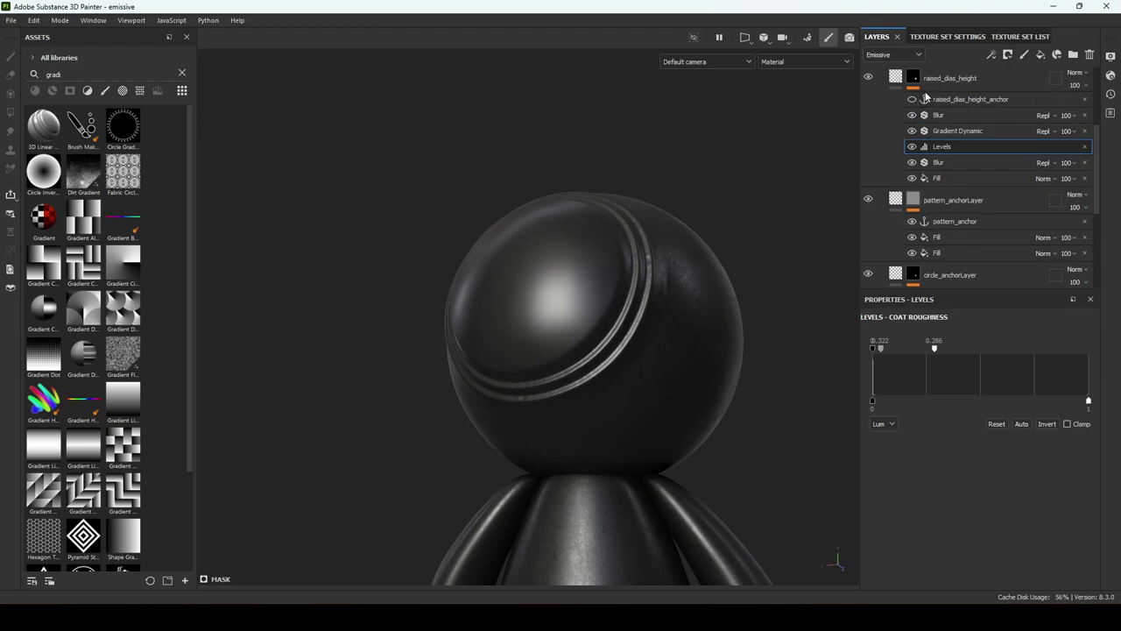
key(m)
key(m)
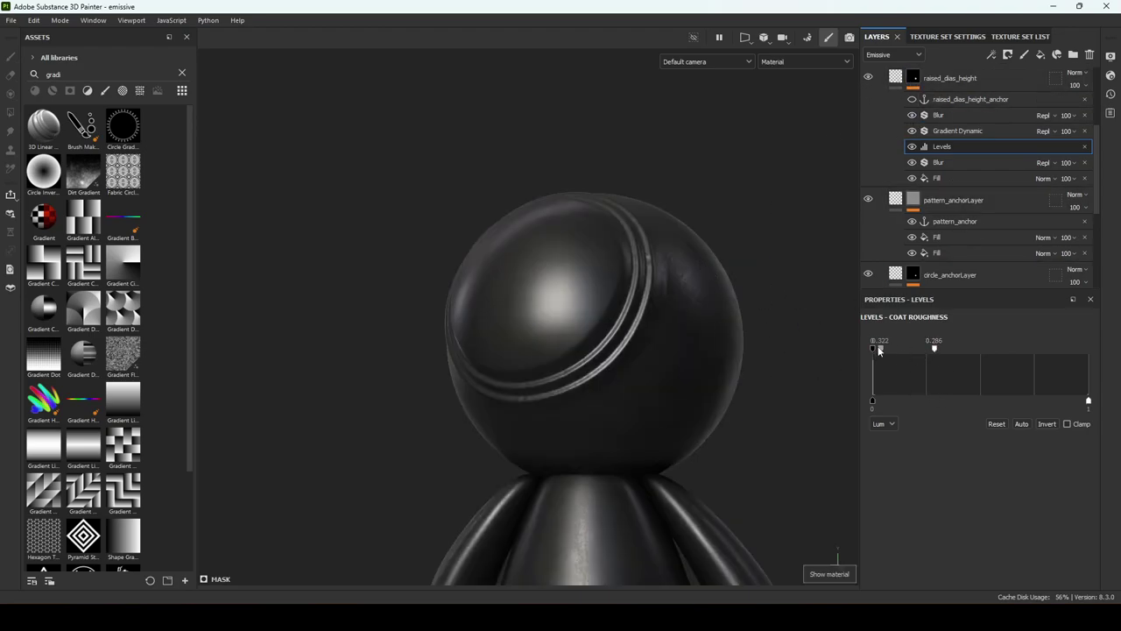
mouse_move(879, 350)
mouse_down()
mouse_move(911, 349)
mouse_move(880, 352)
mouse_up()
alt+drag(791, 303, 808, 308)
Collapse the mask effect stacks of raised_dias_height, pattern_anchorLayer and circle_anchorLayer
scroll(930, 113, up, 1)
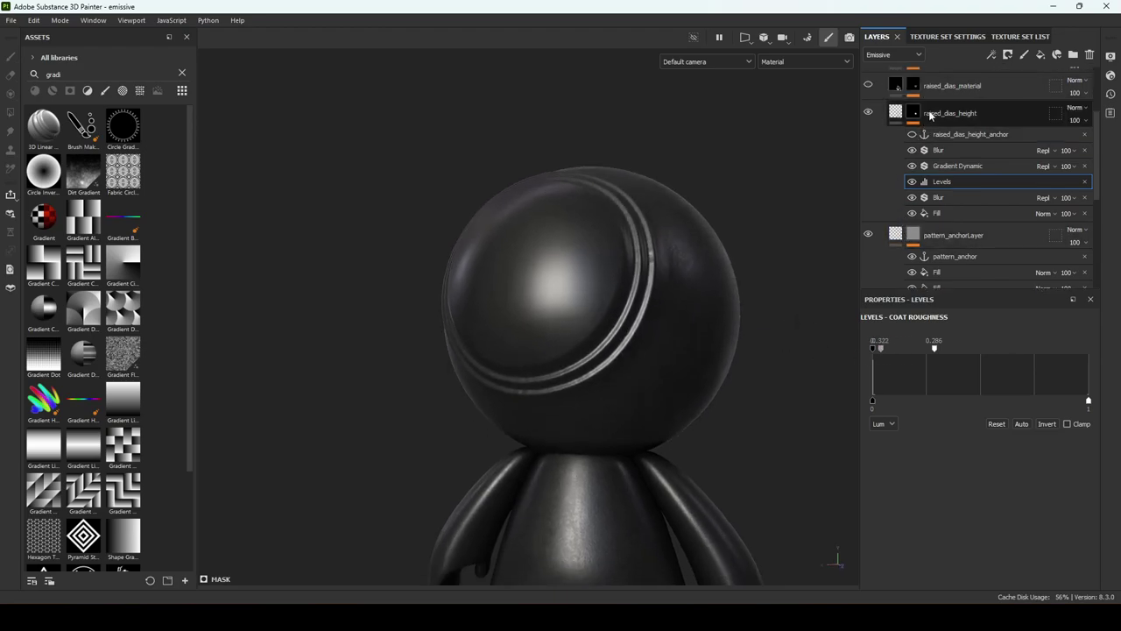
scroll(930, 115, up, 1)
click(896, 148)
click(896, 175)
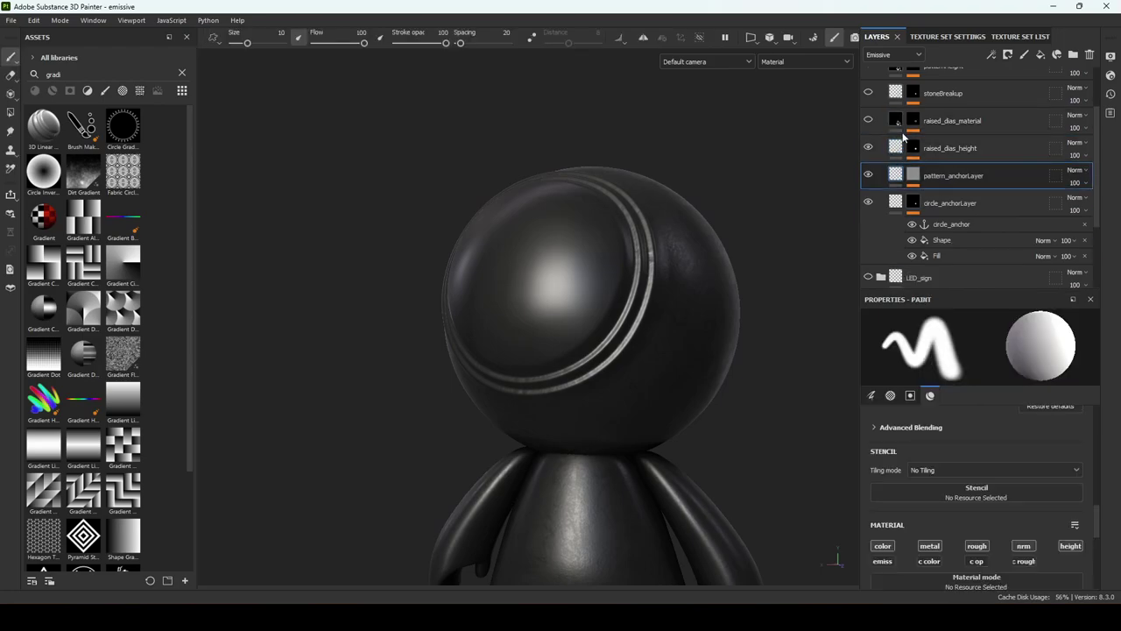
click(895, 202)
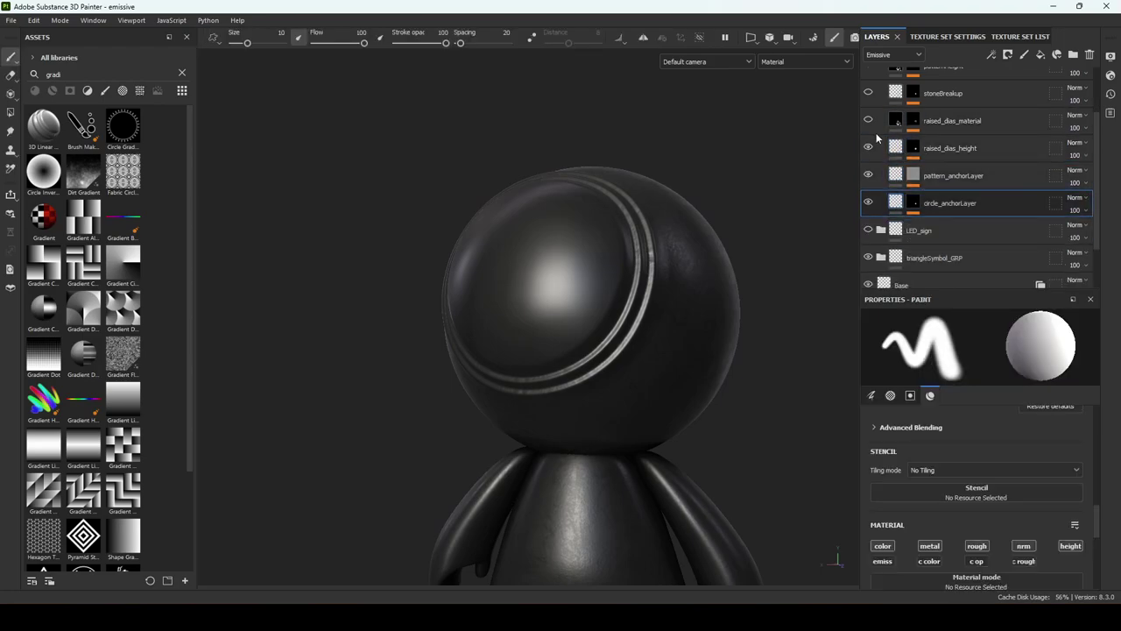
Compare the head with raised_dias_height hidden and shown, leaving the layer visible
scroll(675, 199, up, 2)
alt+drag(846, 262, 800, 289)
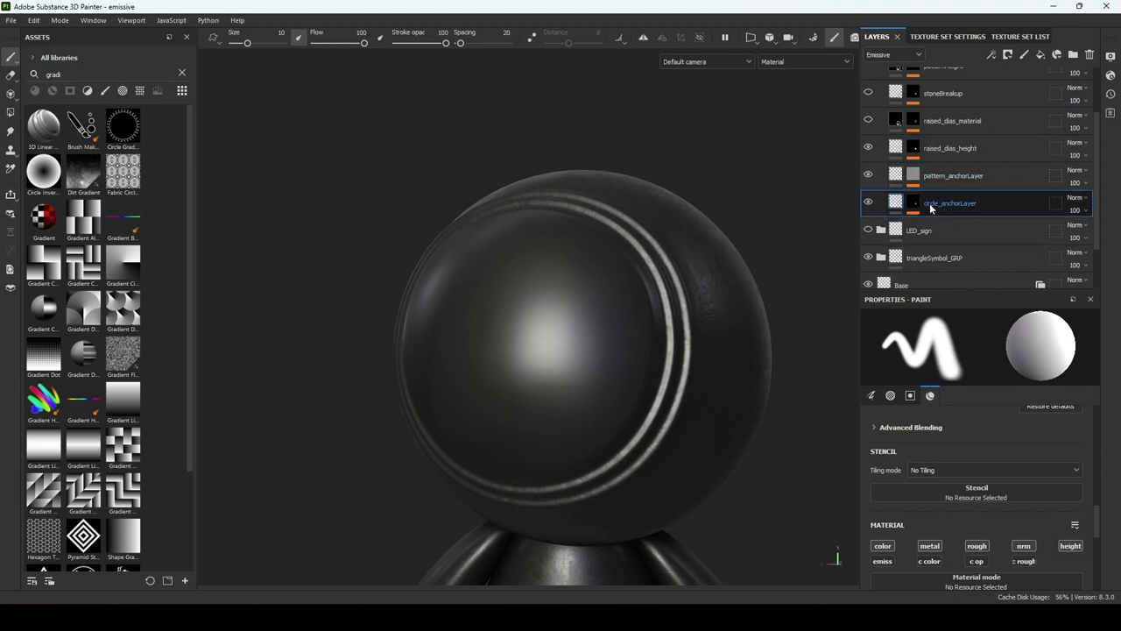
click(868, 148)
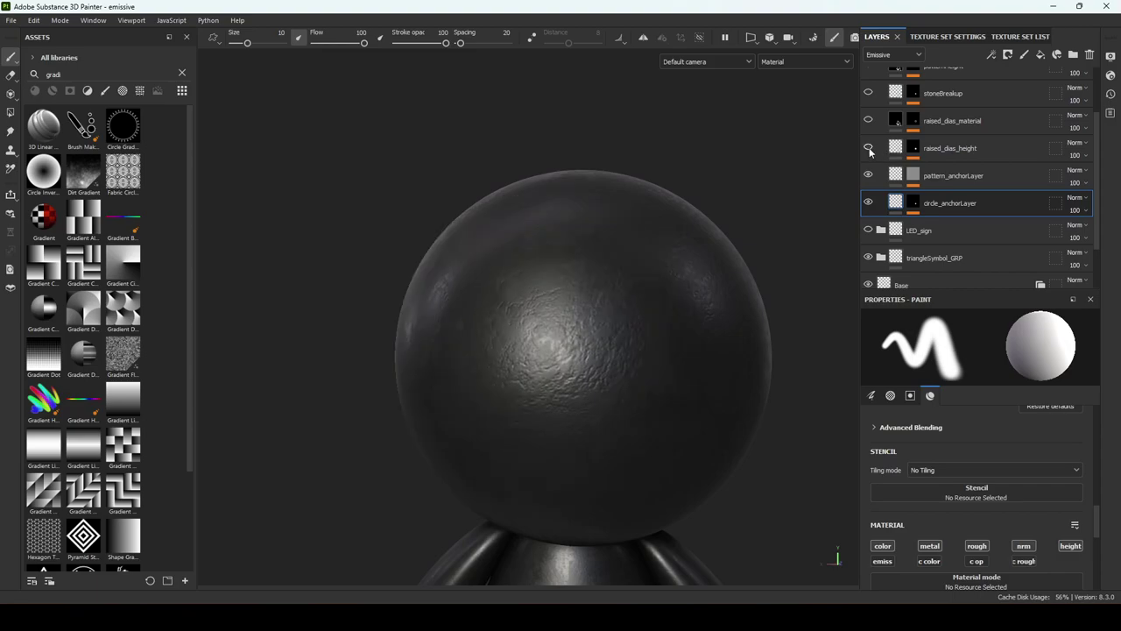
click(868, 149)
Show the raised_dias_material layer and examine the gold material on the raised rings of the head
click(867, 120)
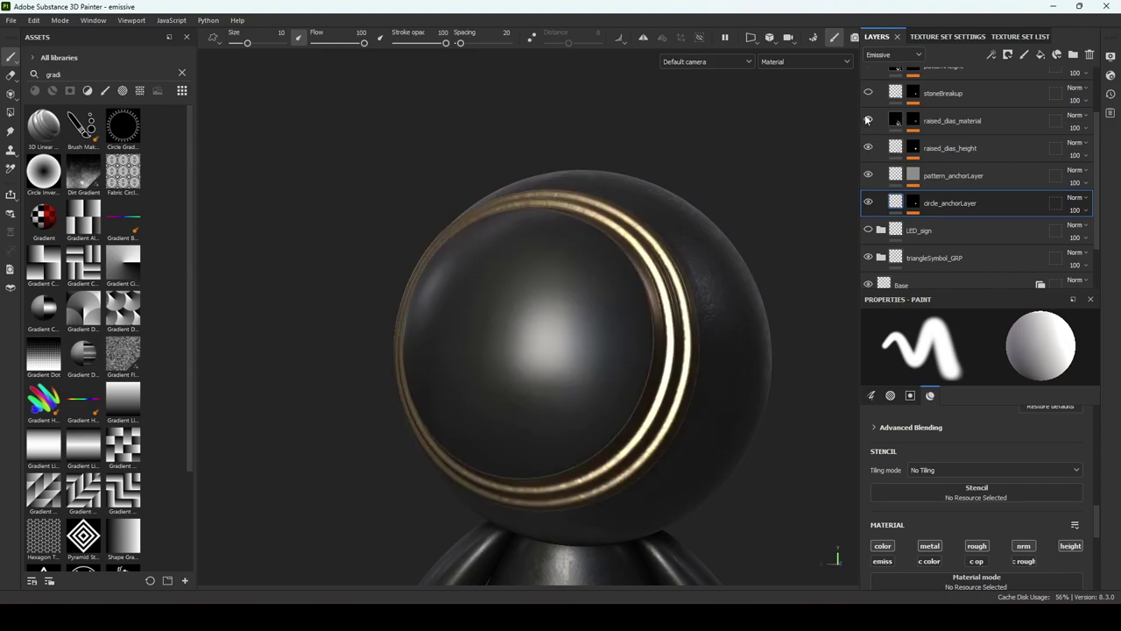
click(867, 120)
click(867, 120)
alt+drag(648, 276, 626, 293)
scroll(626, 293, up, 3)
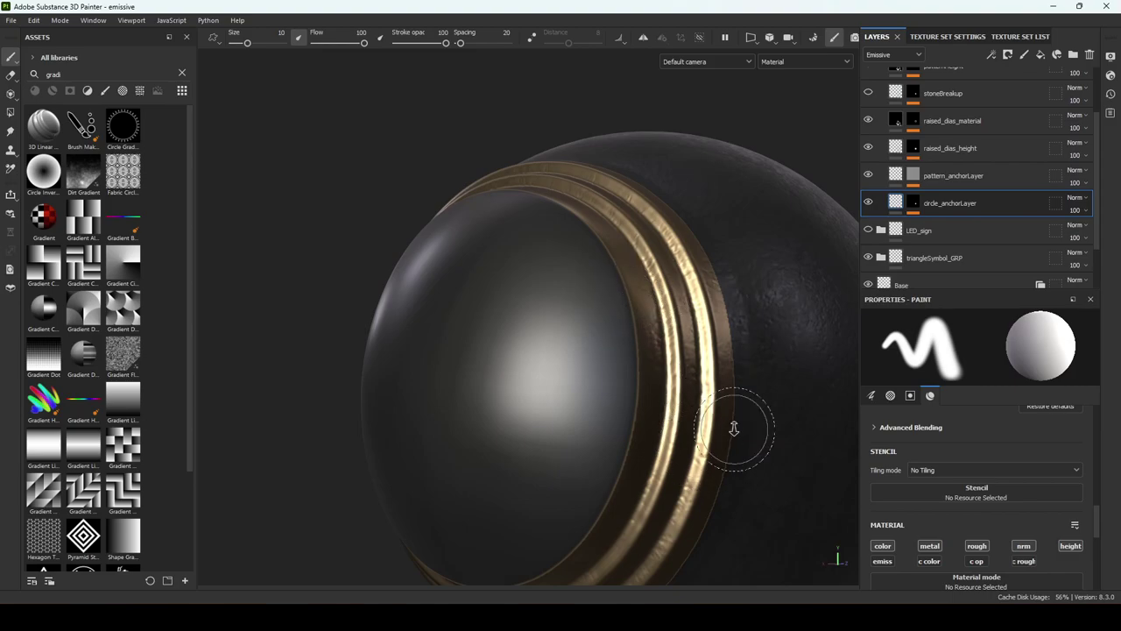
alt+right_drag(733, 429, 475, 216)
alt+drag(475, 216, 807, 262)
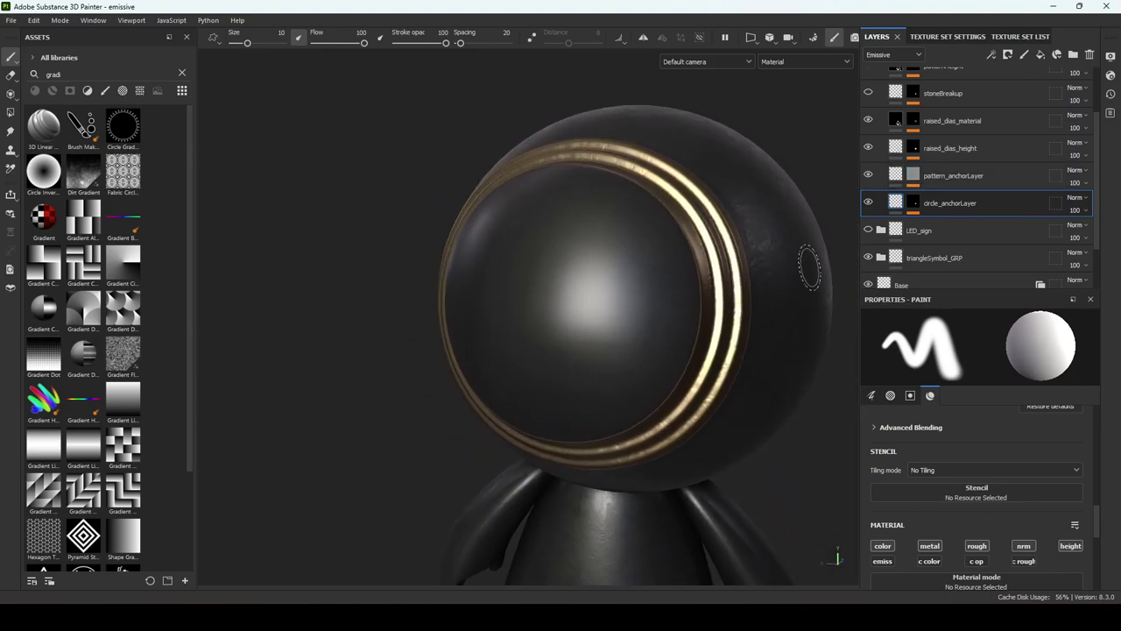
Turn on raised_dias_height_anchor after viewing both raised_dias masks, and inspect the base fill referencing it in raised_dias_material's mask
scroll(914, 167, up, 1)
alt+click(913, 158)
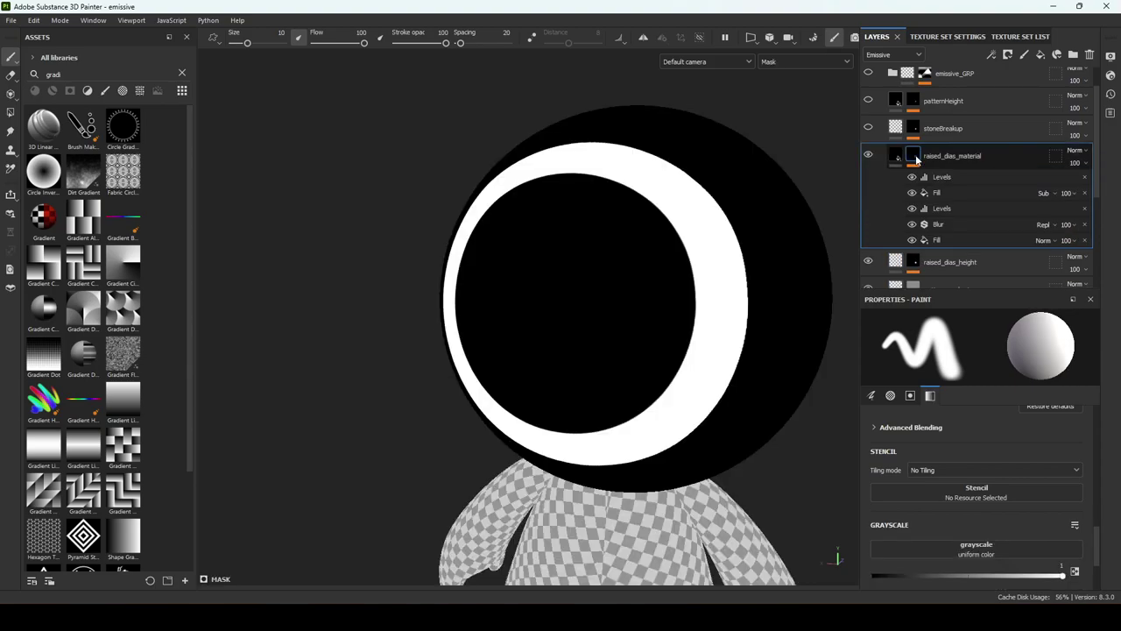
alt+click(913, 262)
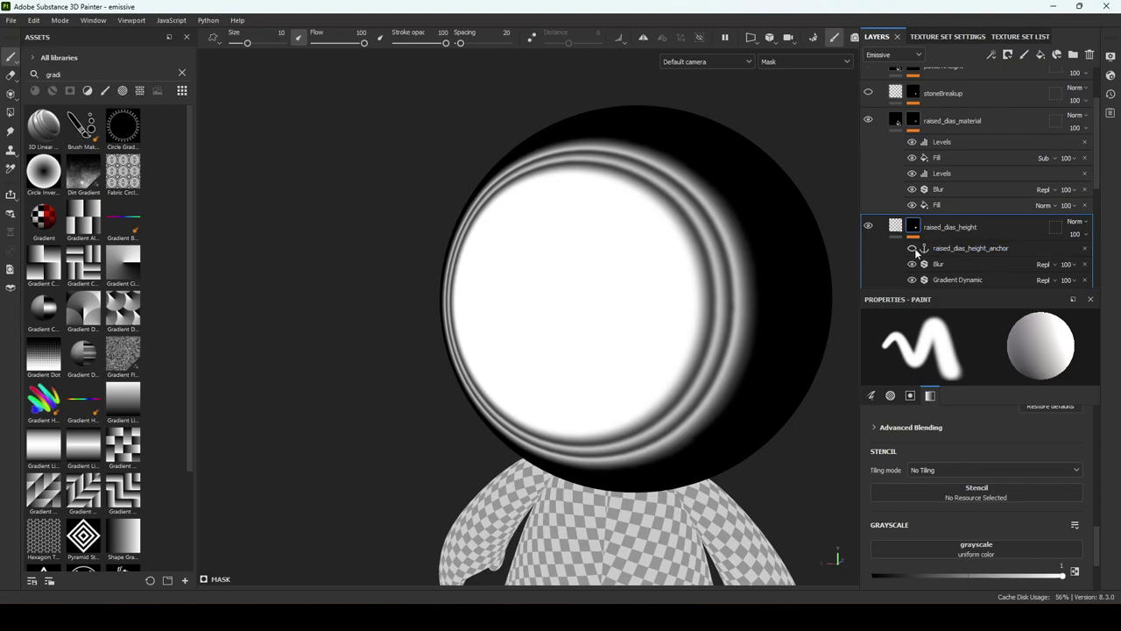
click(938, 204)
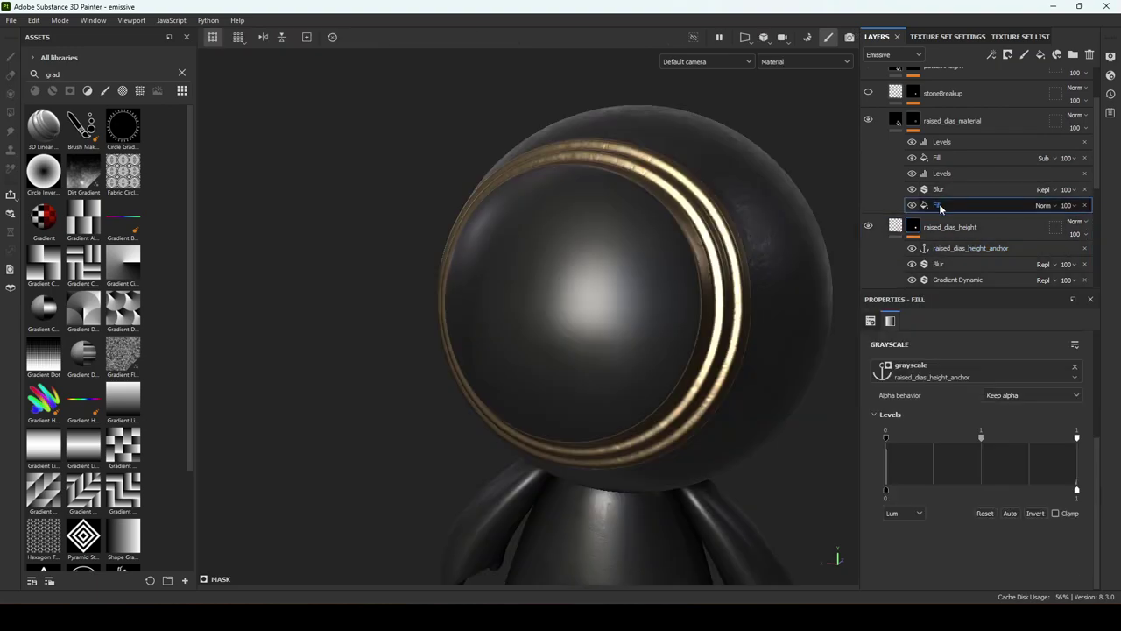
Display raised_dias_material's mask, hide the effects above its base fill, and restore the Blur, lower Levels and subtracting Fill in order
alt+click(913, 121)
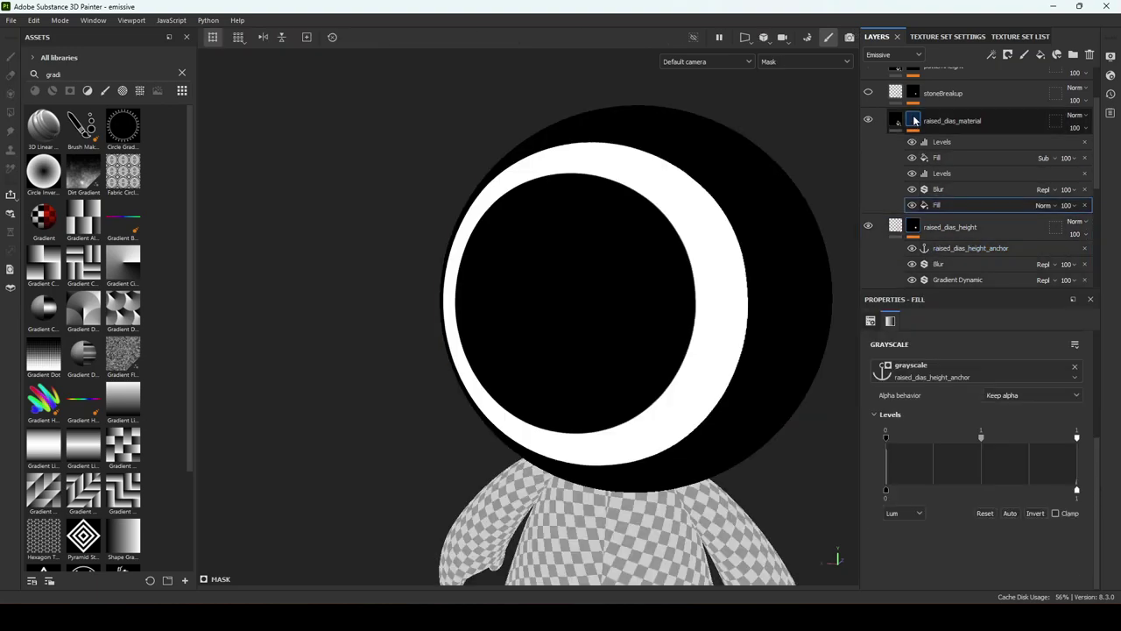
click(912, 203)
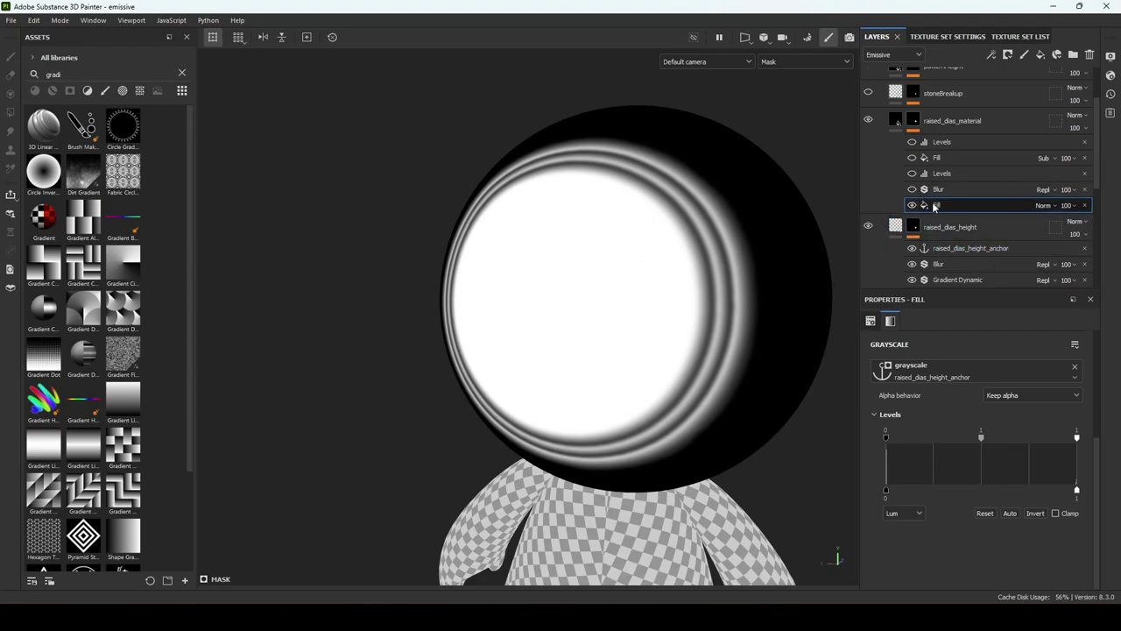
click(912, 190)
click(912, 173)
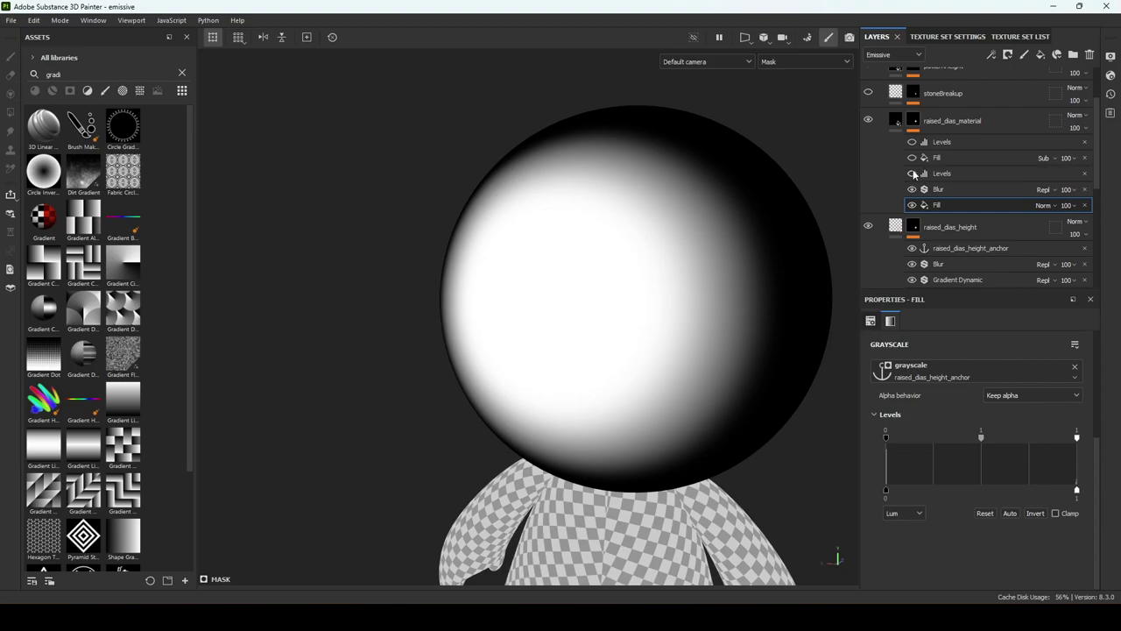
click(912, 157)
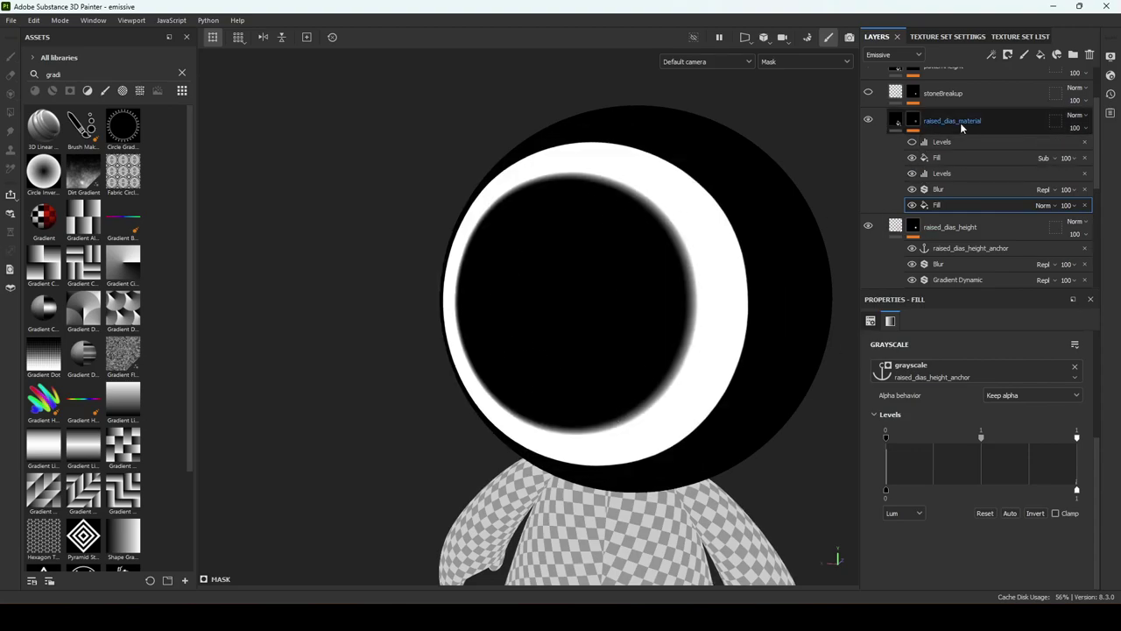
Compare raised_dias_material's mask edge with the top Levels off and on, leave it on, and return to the material view
click(912, 142)
click(911, 142)
click(912, 141)
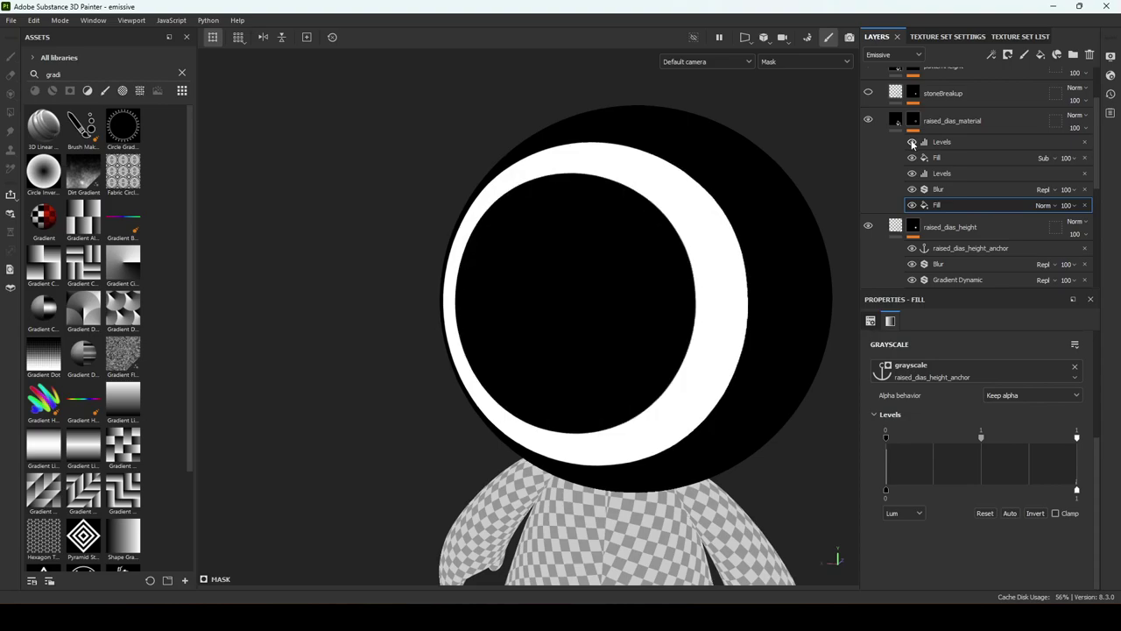
click(911, 142)
click(912, 141)
key(m)
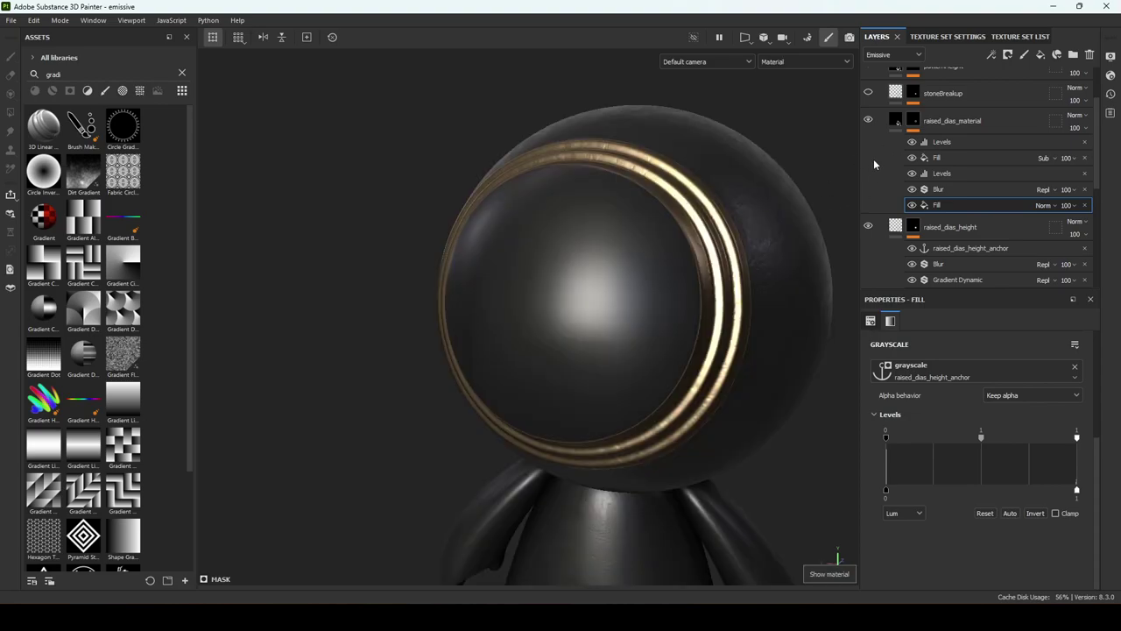
Hide the effects above raised_dias_material's base fill, then restore Blur and the lower Levels while examining the gold from the side
click(912, 189)
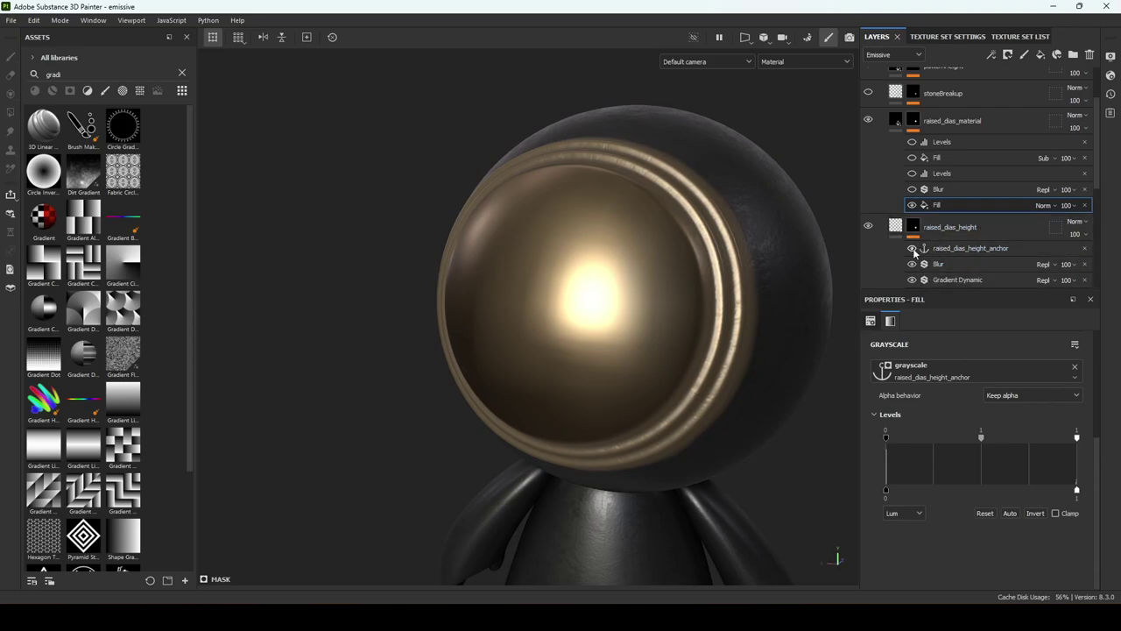
click(911, 190)
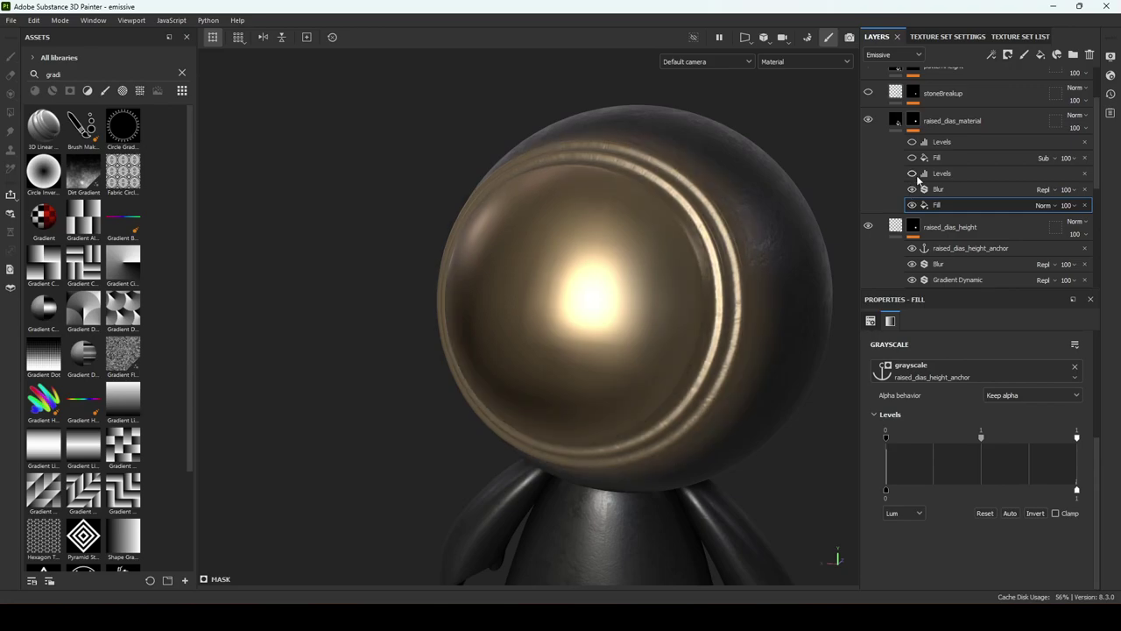
click(912, 174)
alt+drag(759, 242, 638, 239)
alt+drag(744, 264, 798, 289)
Restore the subtracting Fill and the top Levels in raised_dias_material's mask, and examine the gold rings from several angles
click(912, 158)
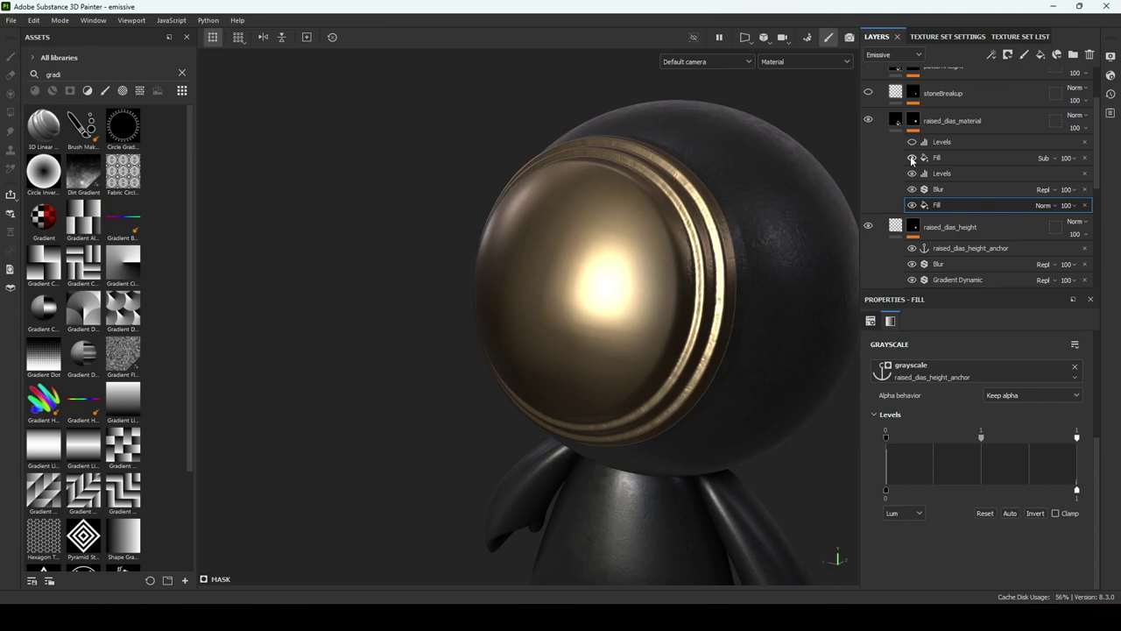
alt+drag(558, 271, 605, 271)
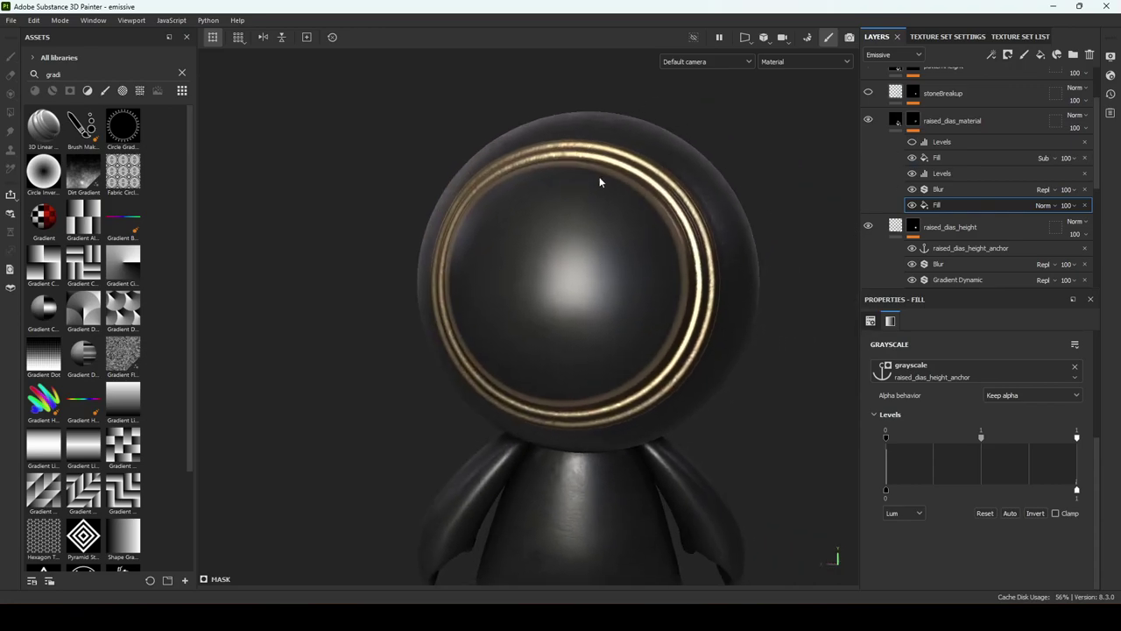
click(911, 143)
alt+drag(694, 245, 679, 280)
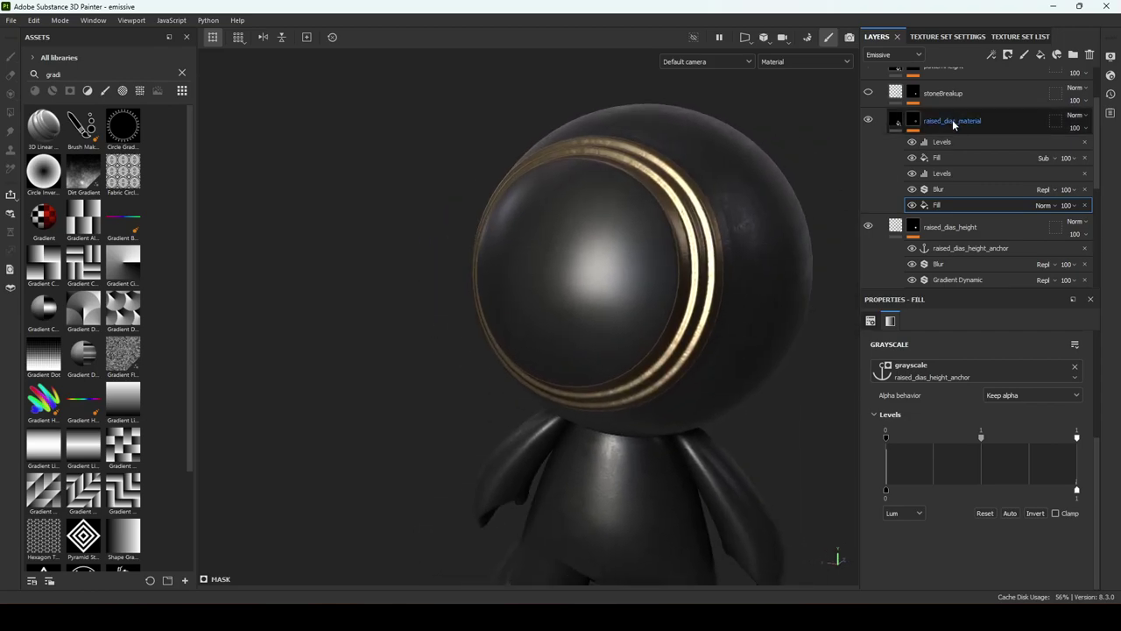
Show the stoneBreakup and patternHeight layers, toggling the visibility of emissive_GRP and stoneBreakup to compare
scroll(881, 162, up, 2)
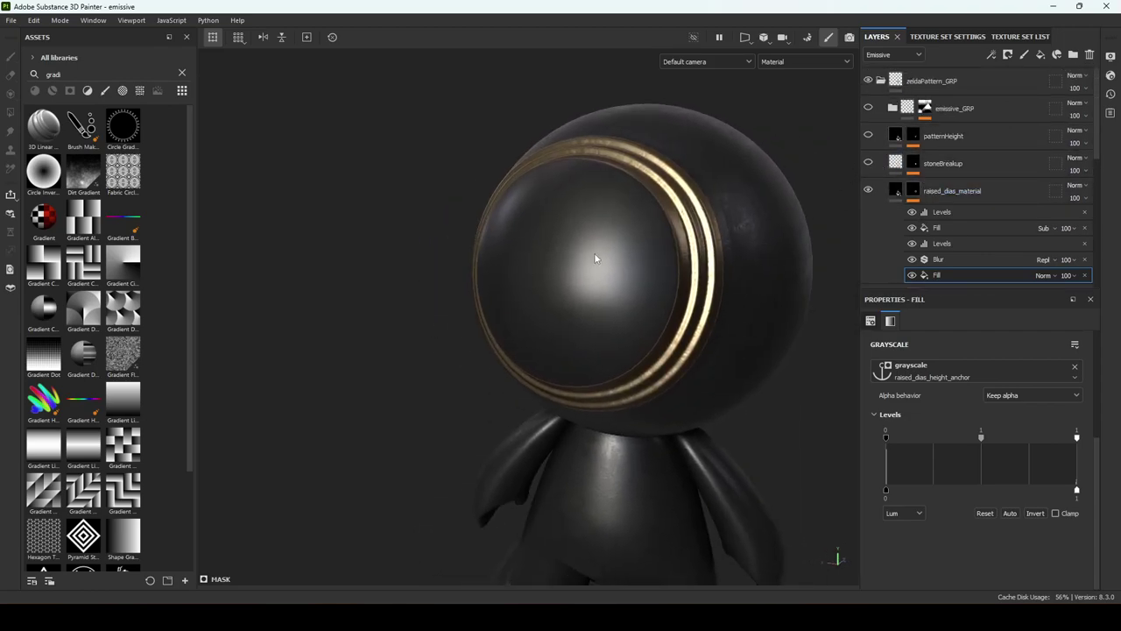
click(868, 163)
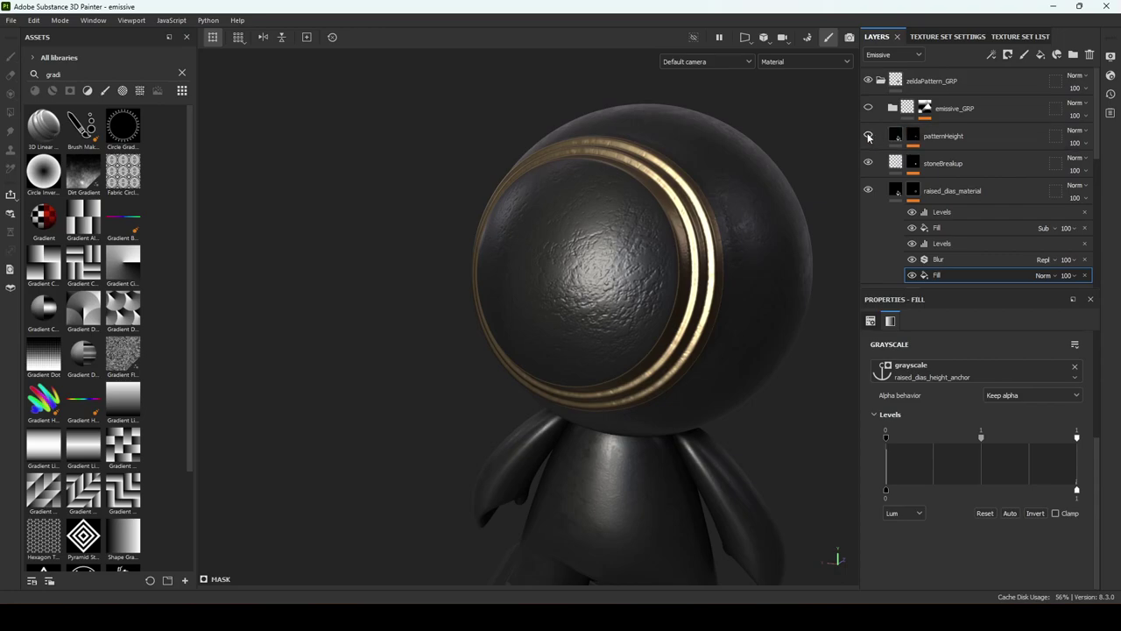
click(868, 108)
click(868, 109)
click(868, 162)
click(868, 162)
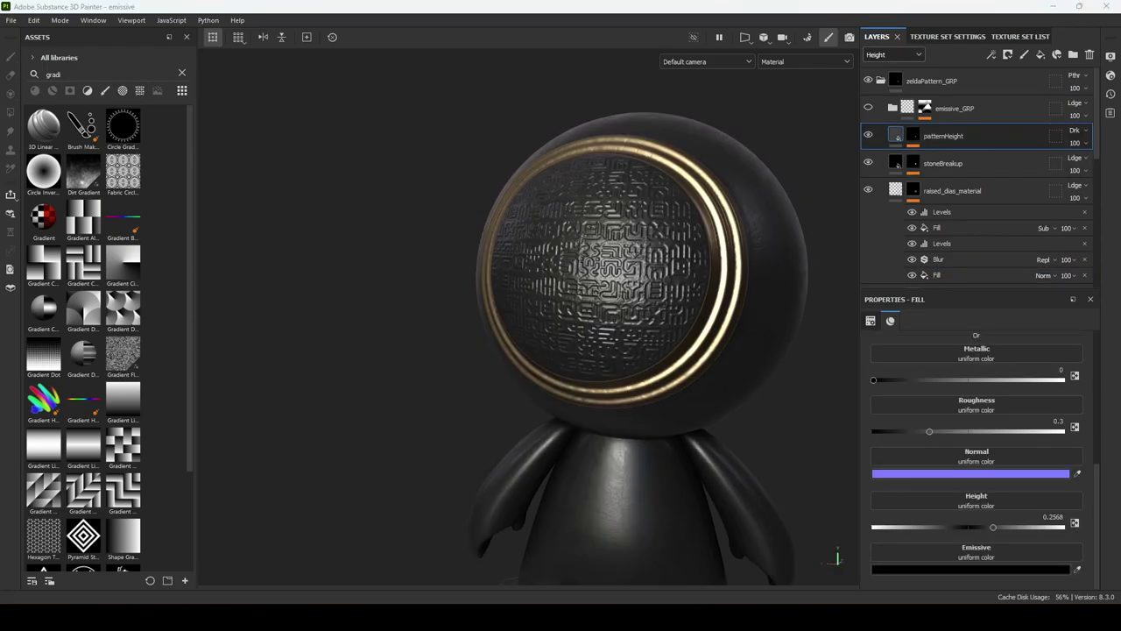
Examine patternHeight's blend mode in the Height channel and inspect the glyph relief on the head up close from several angles
alt+drag(725, 389, 728, 420)
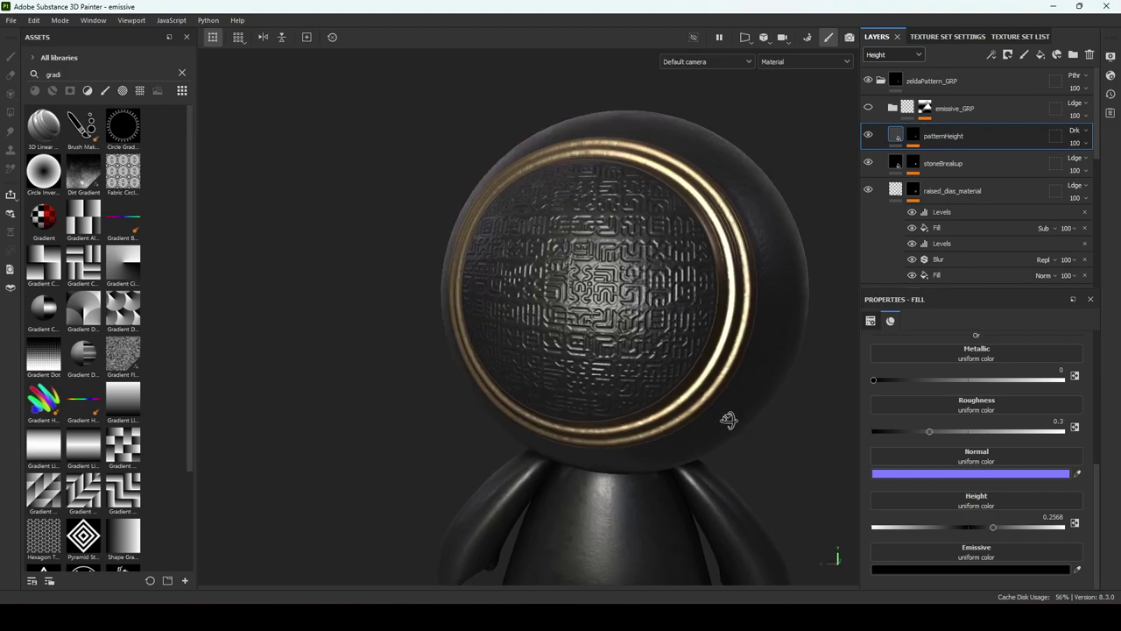
click(1079, 130)
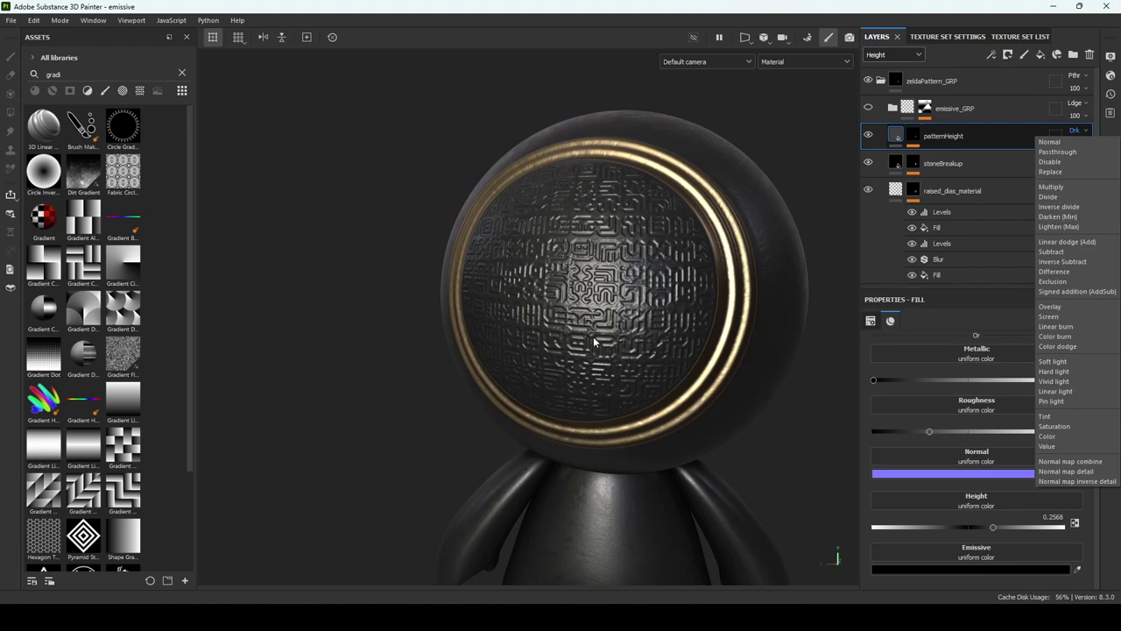
click(769, 398)
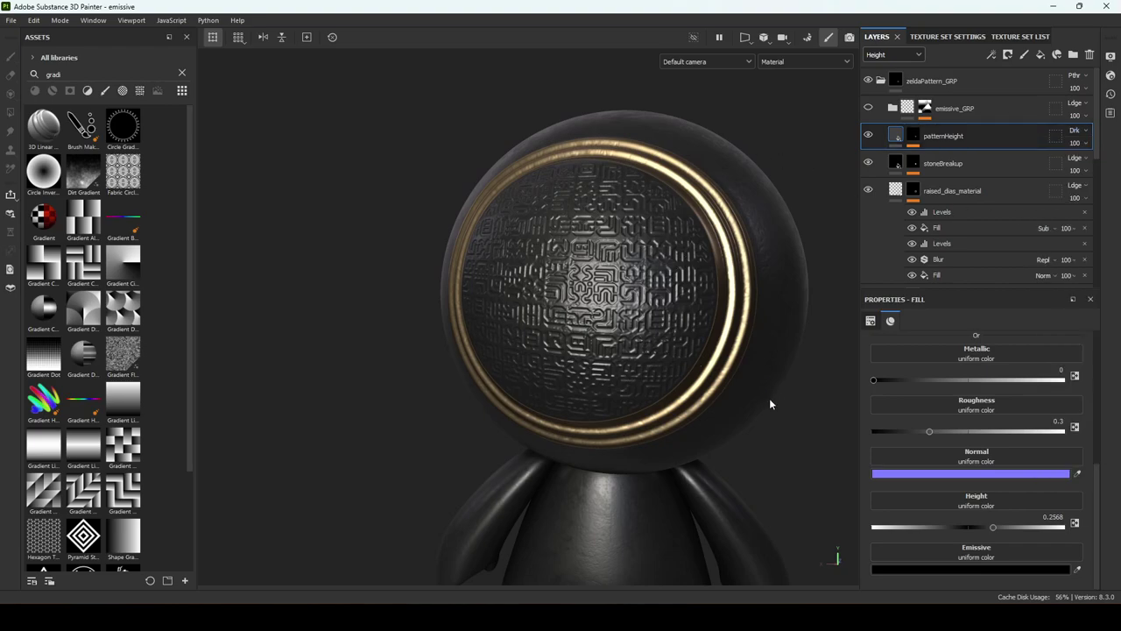
alt+drag(769, 398, 842, 438)
scroll(824, 369, up, 5)
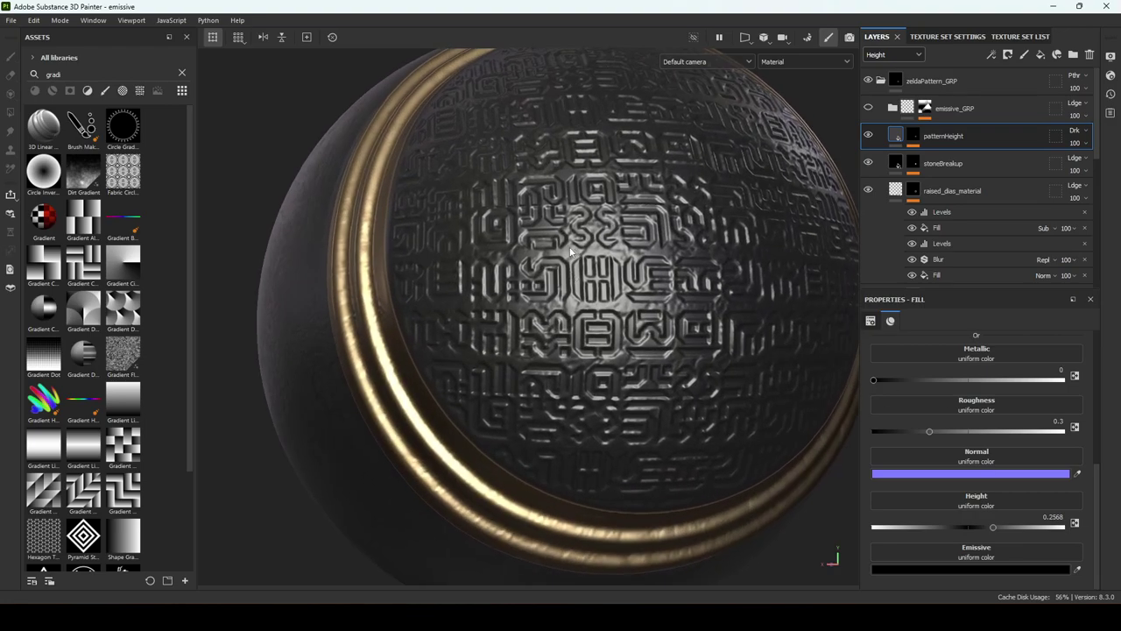
alt+drag(757, 275, 593, 308)
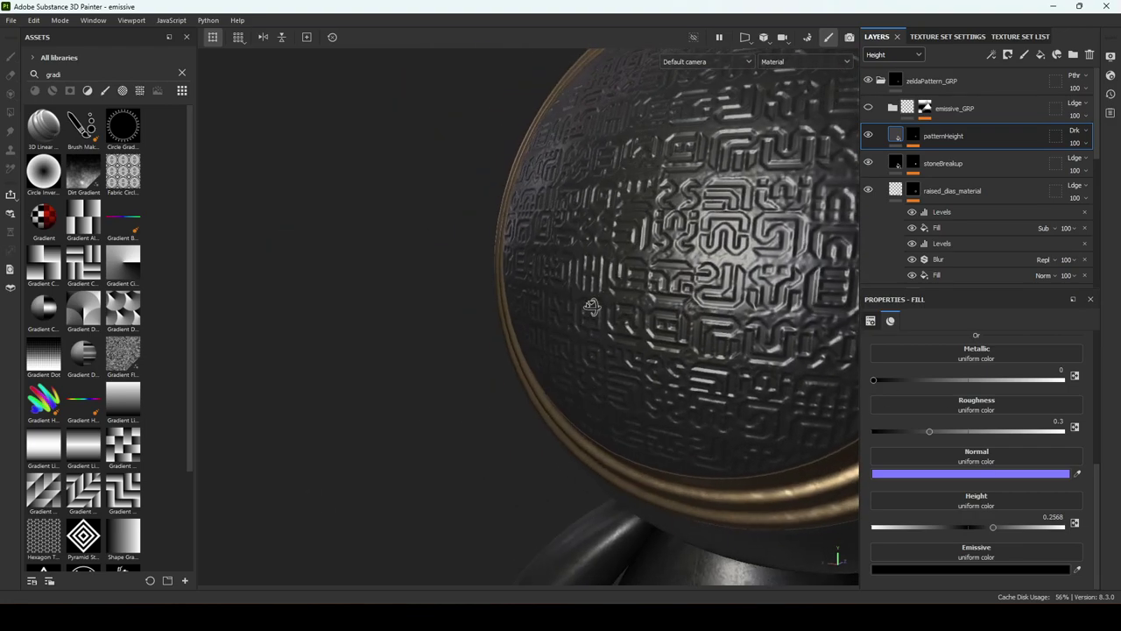
alt+right_drag(593, 307, 377, 218)
alt+middle_drag(377, 218, 262, 249)
alt+drag(552, 339, 604, 335)
alt+middle_drag(603, 319, 637, 375)
Try Linear dodge (Add) as patternHeight's height blend mode with the height lowered to -0.0272
click(1073, 130)
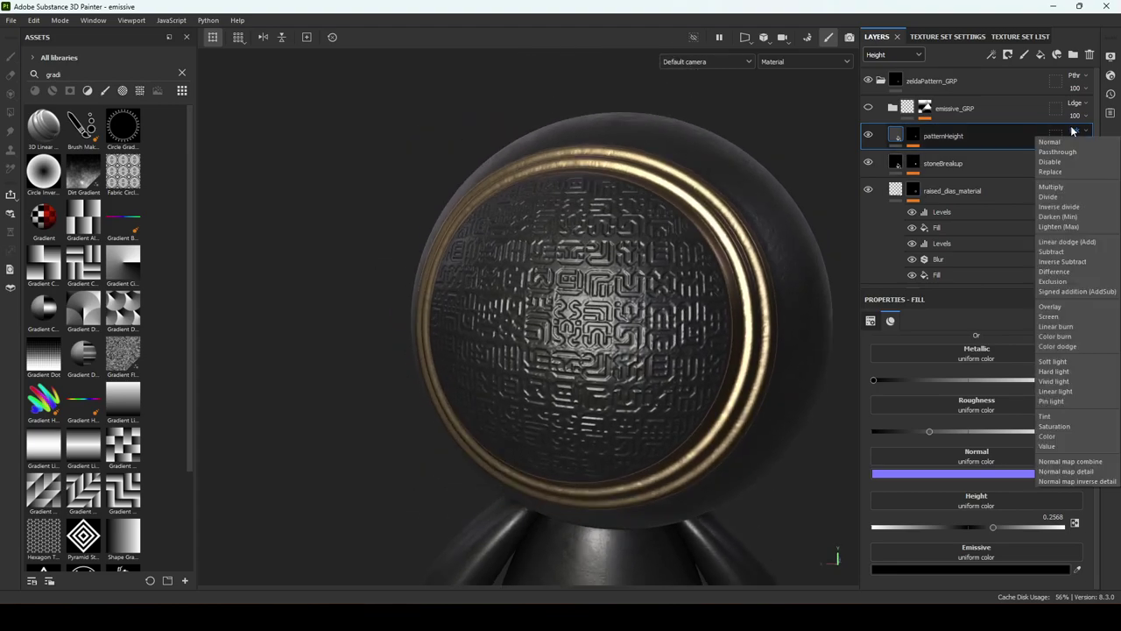
click(1073, 242)
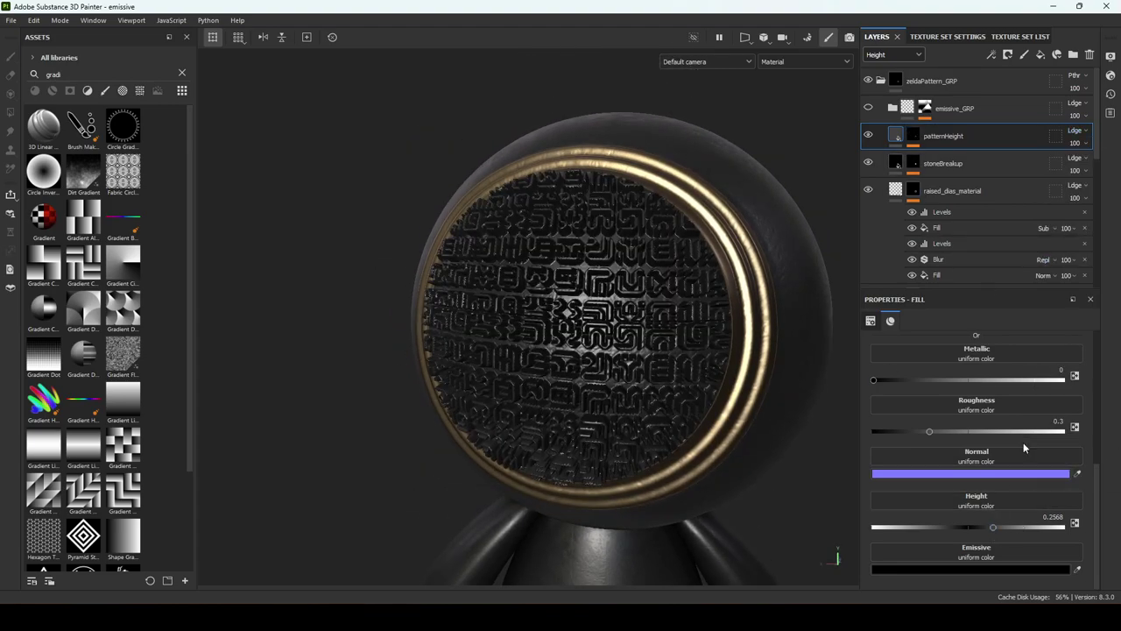
drag(993, 527, 965, 531)
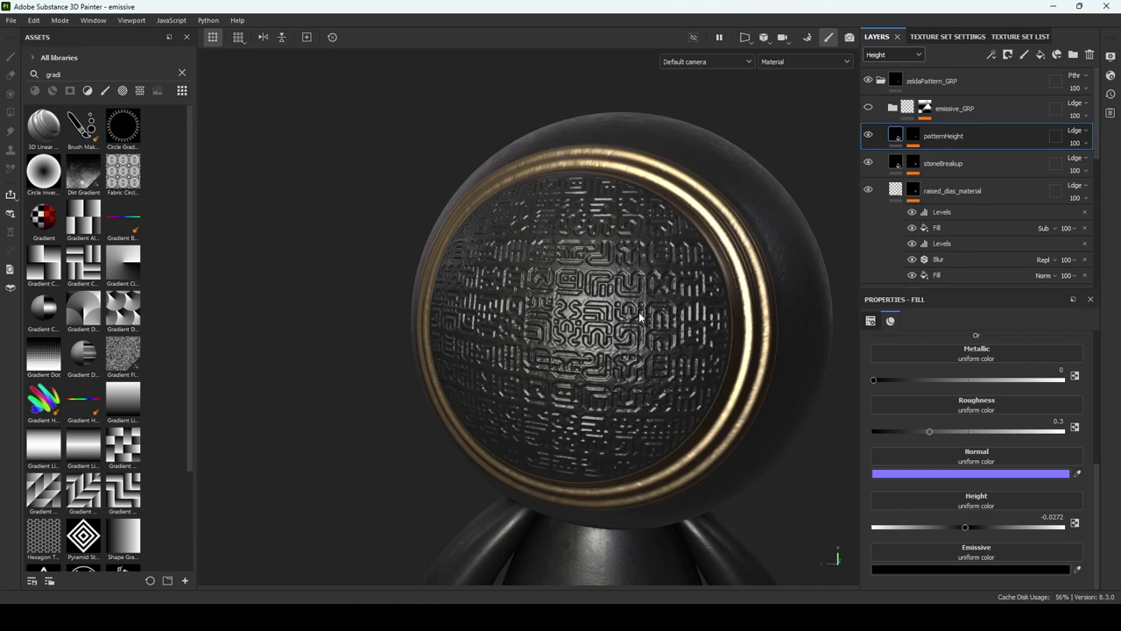
Set patternHeight's height blend mode to Darken (Min) and its height to 0.2568, and check the relief from the side
click(1076, 131)
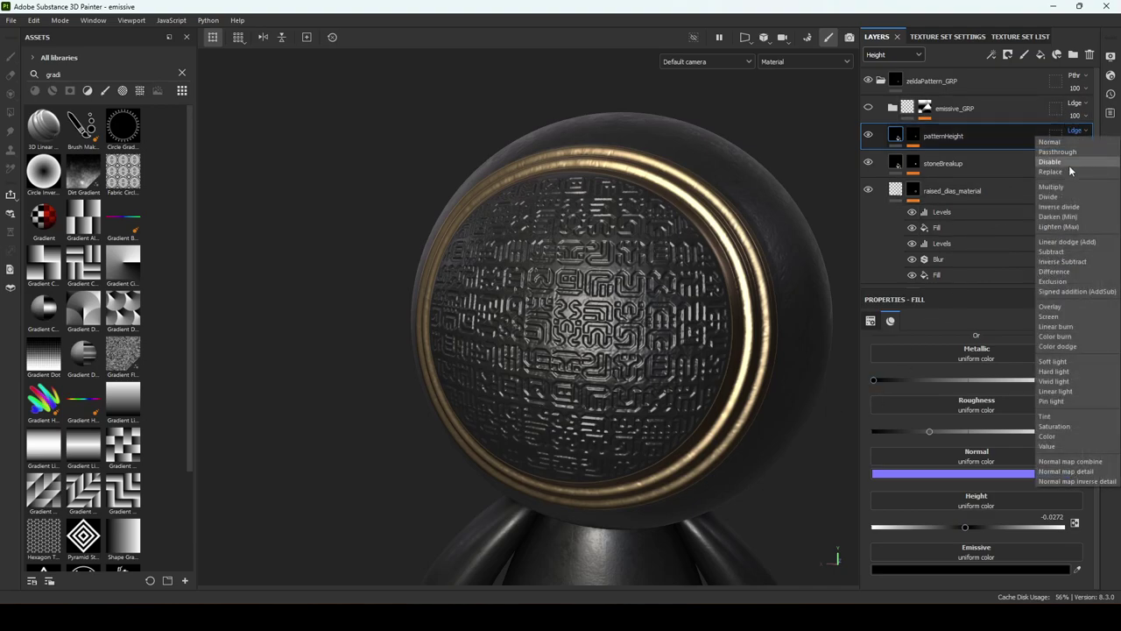
click(1084, 219)
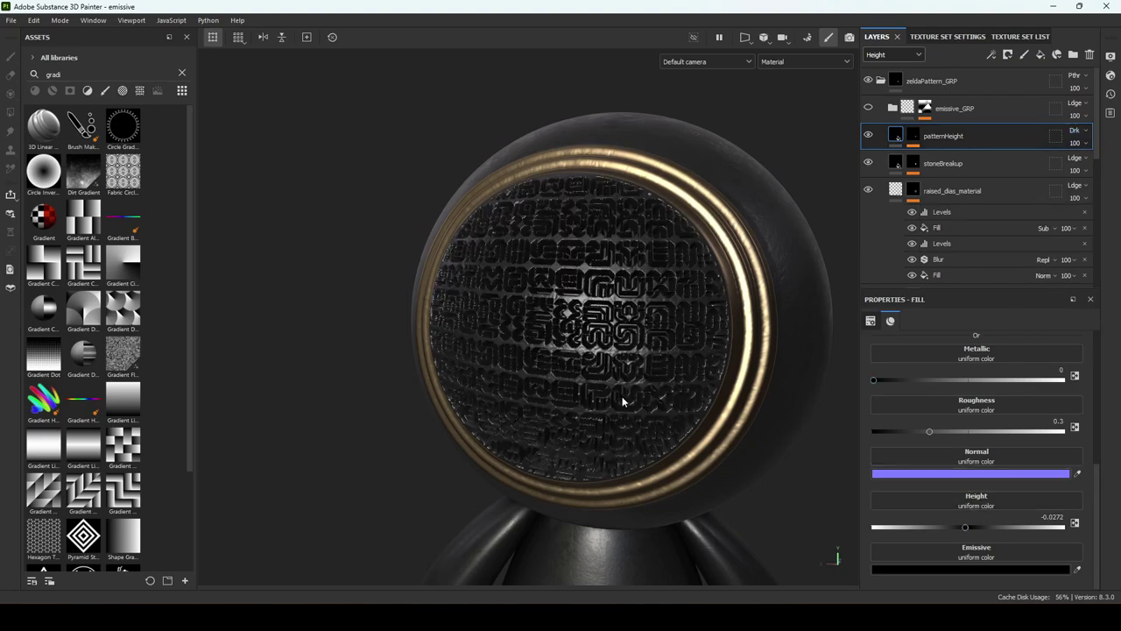
alt+drag(620, 400, 550, 383)
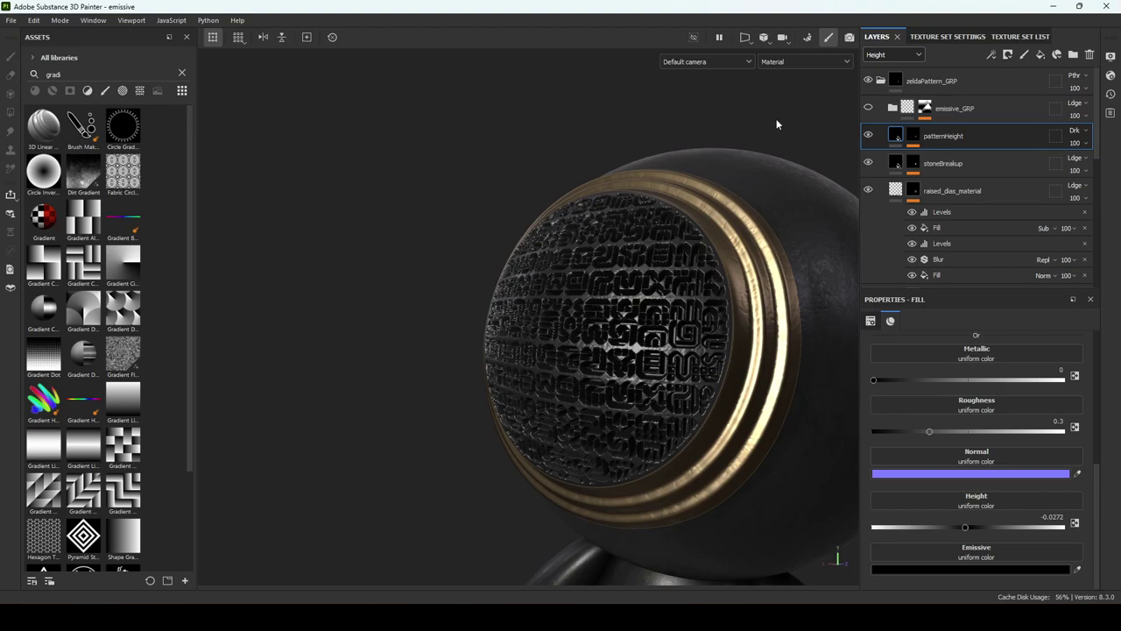
drag(972, 527, 992, 527)
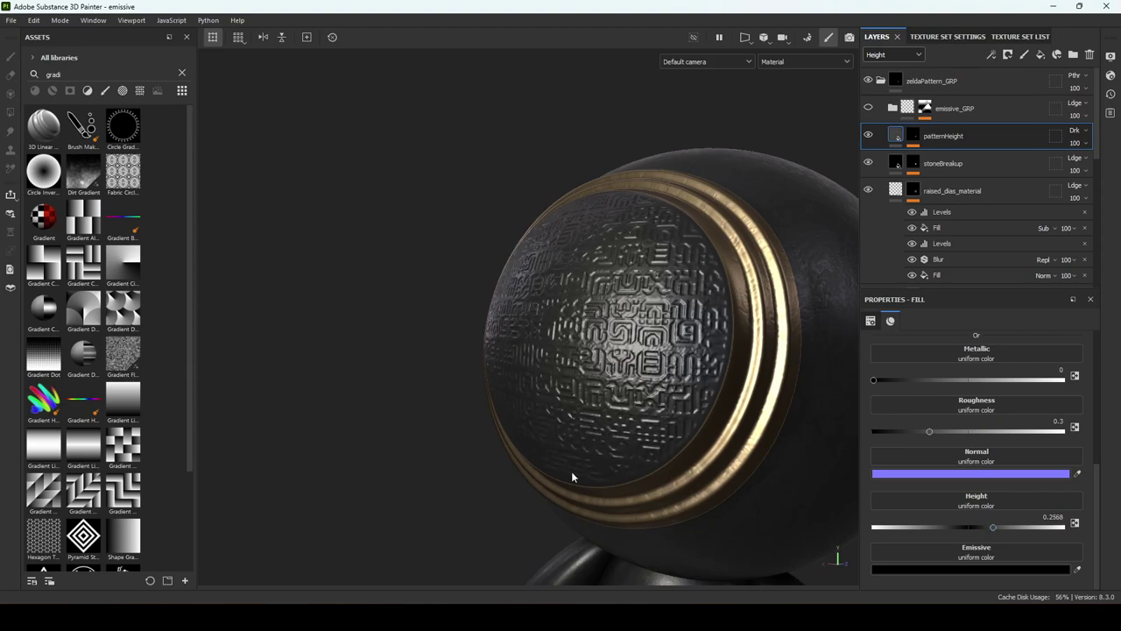
alt+drag(571, 471, 611, 483)
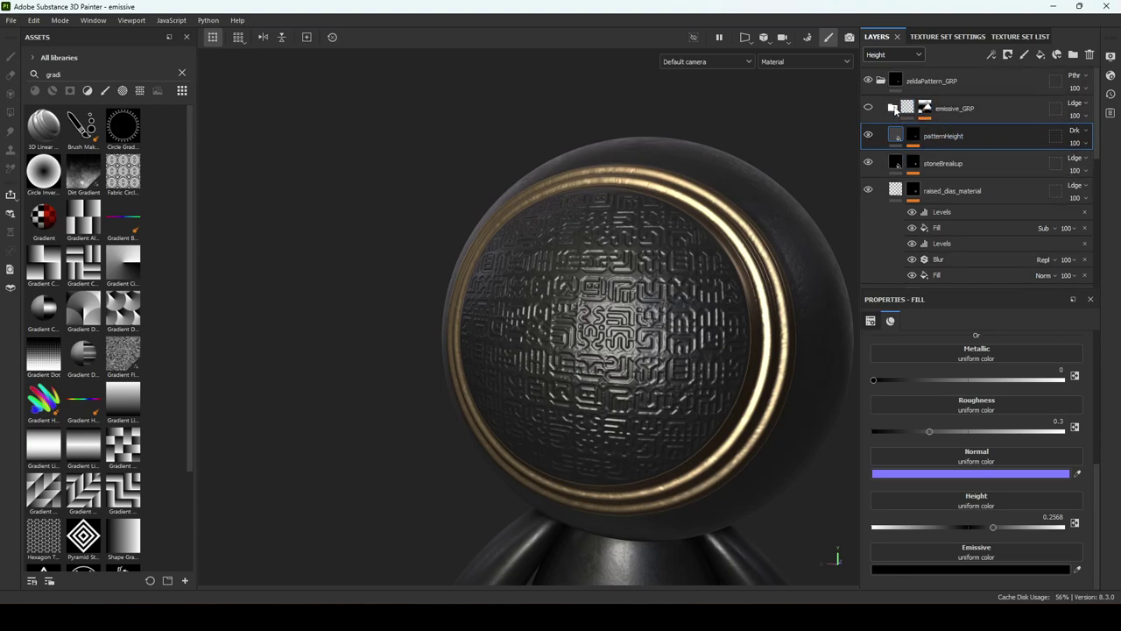
Show the emissive_GRP folder over the glyph pattern and display its gradient mask on the head
click(869, 107)
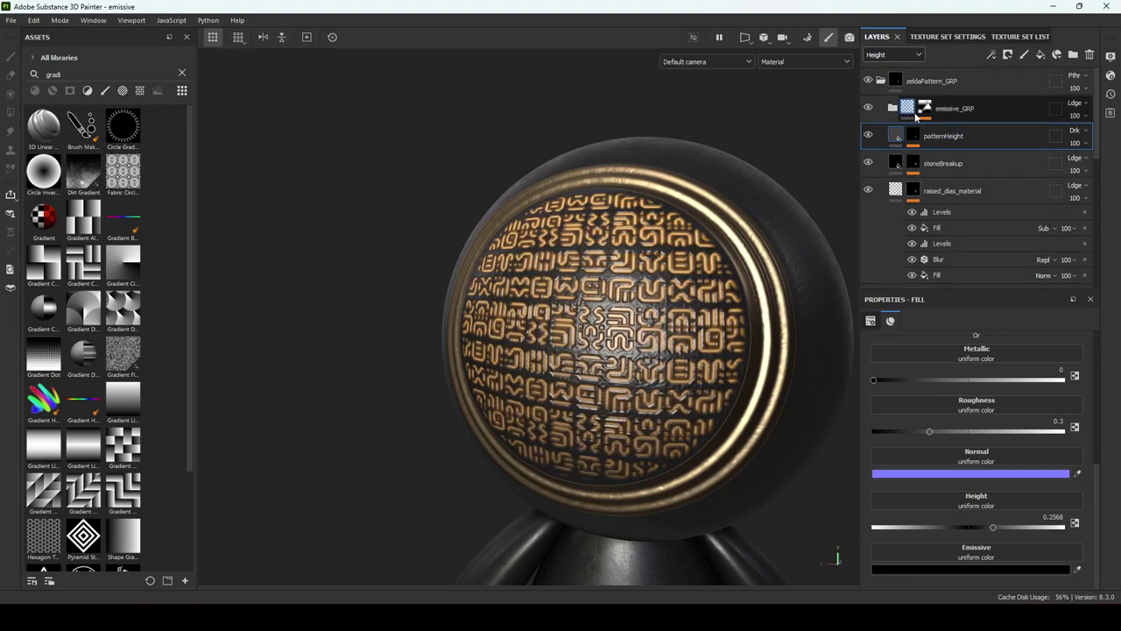
alt+click(925, 109)
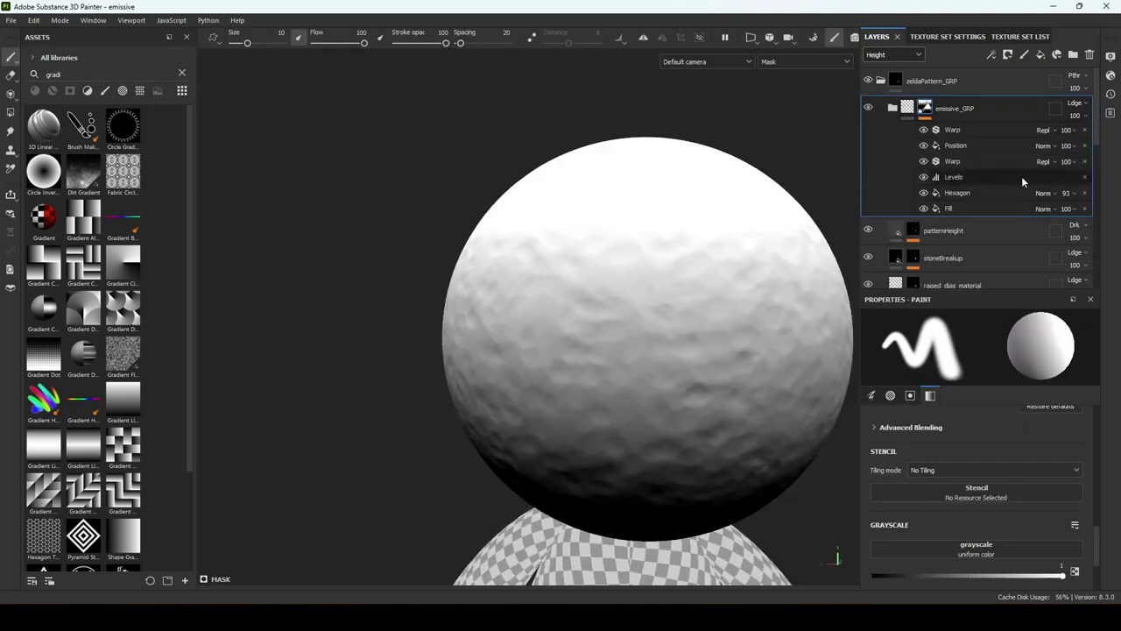
click(924, 145)
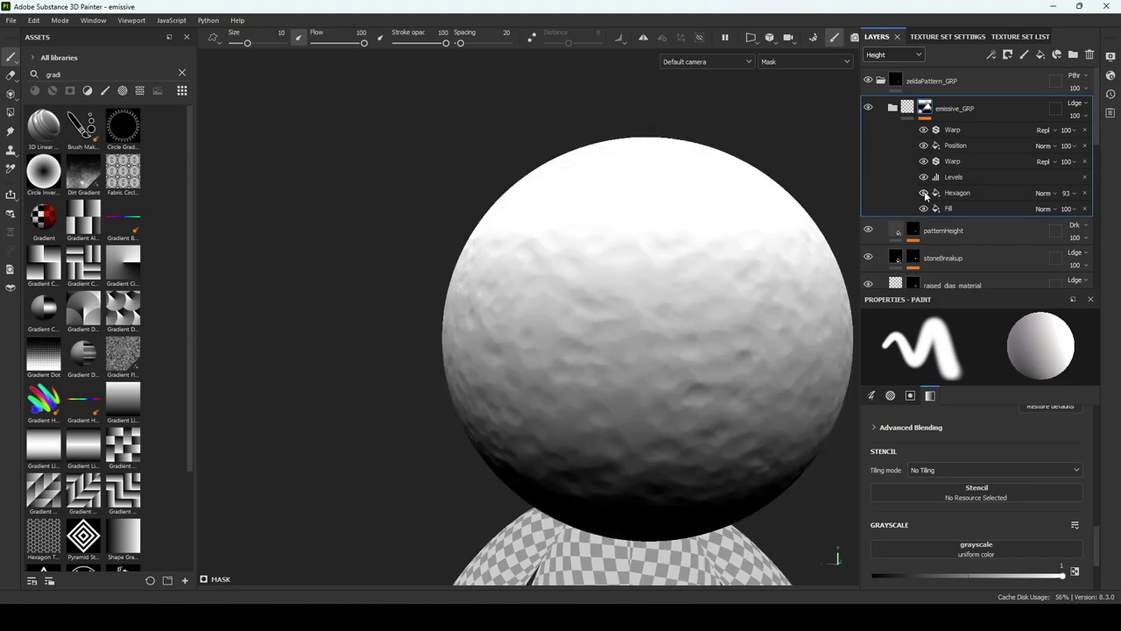
Delete the lower Warp, Levels, Hexagon and base Fill beneath the Position fill in emissive_GRP's mask
click(969, 207)
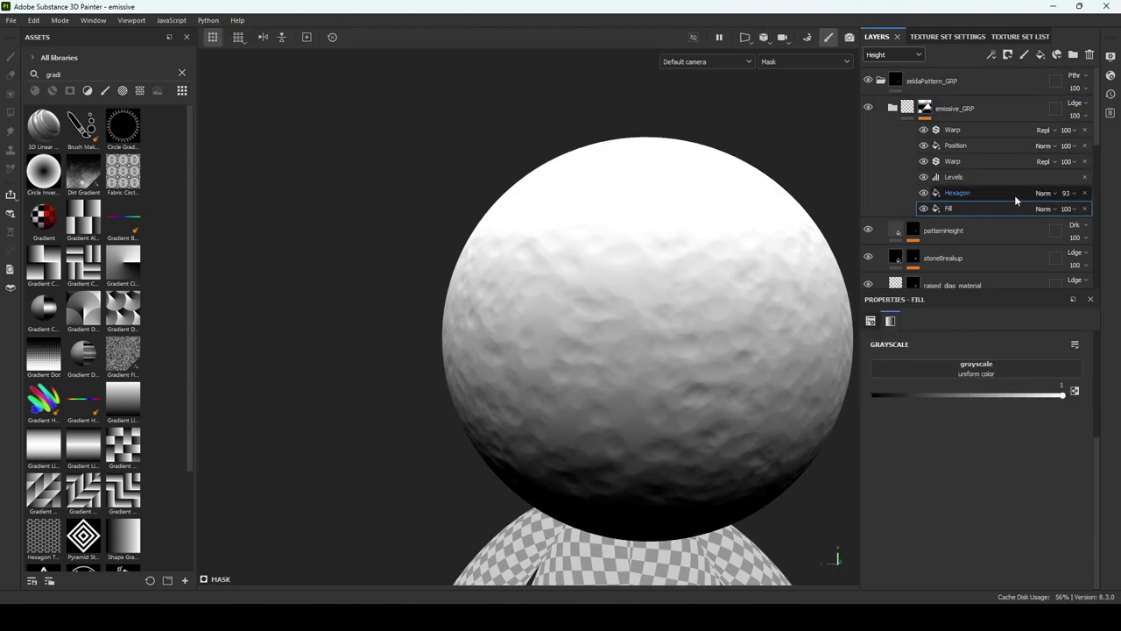
click(1084, 161)
click(1084, 162)
click(1084, 161)
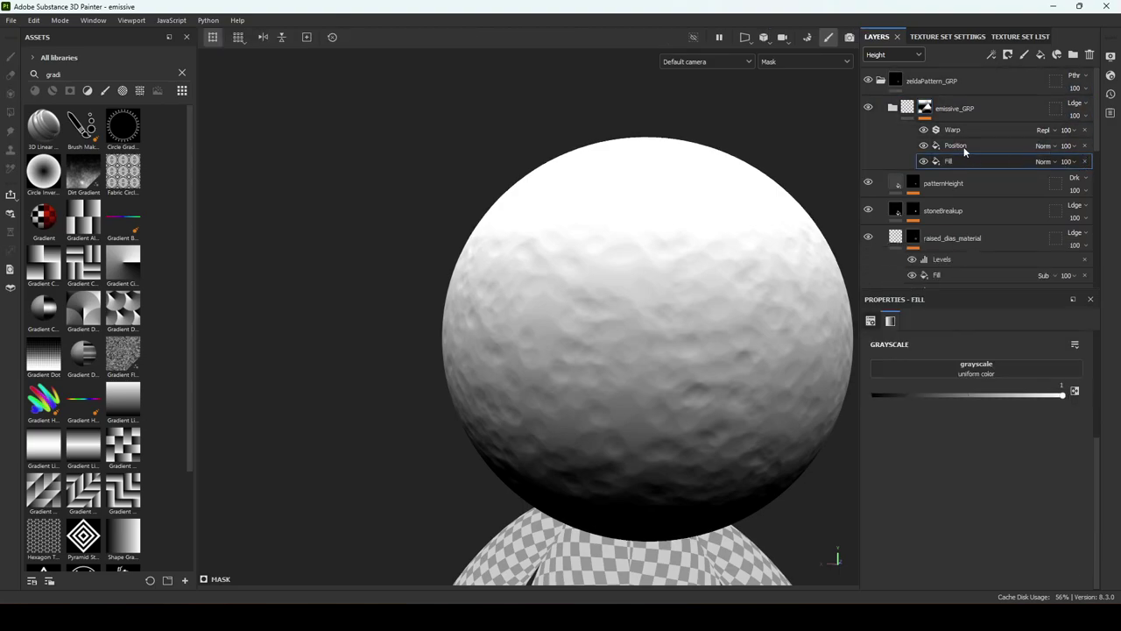
click(1084, 161)
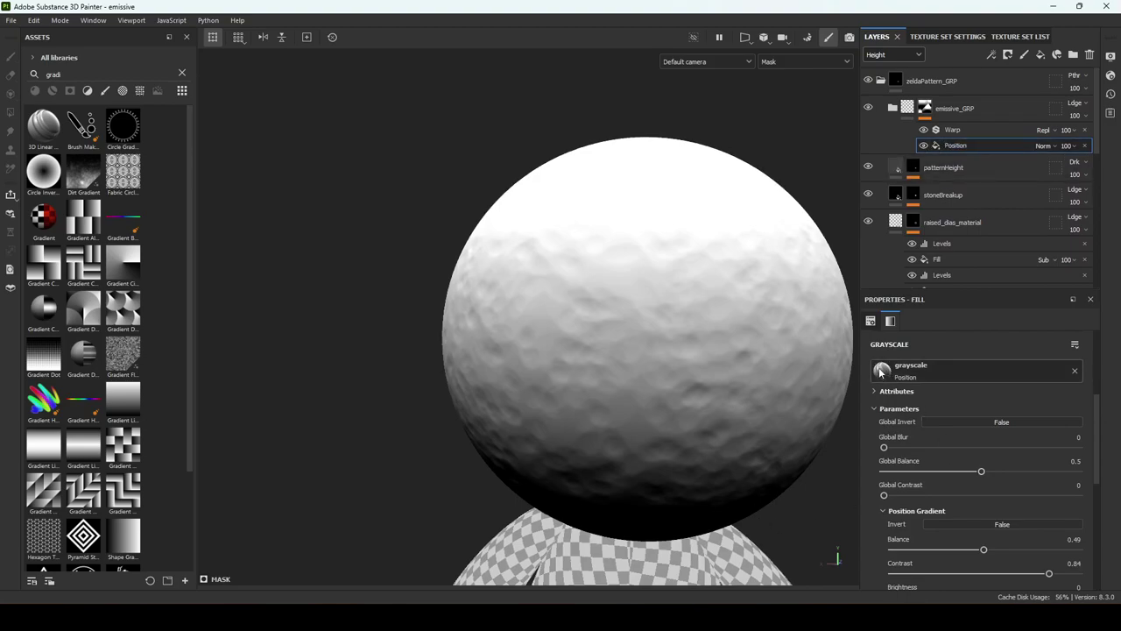
Compare emissive_GRP's mask with the Warp filter off and on, and inspect the Warp settings
click(923, 129)
click(923, 130)
click(950, 132)
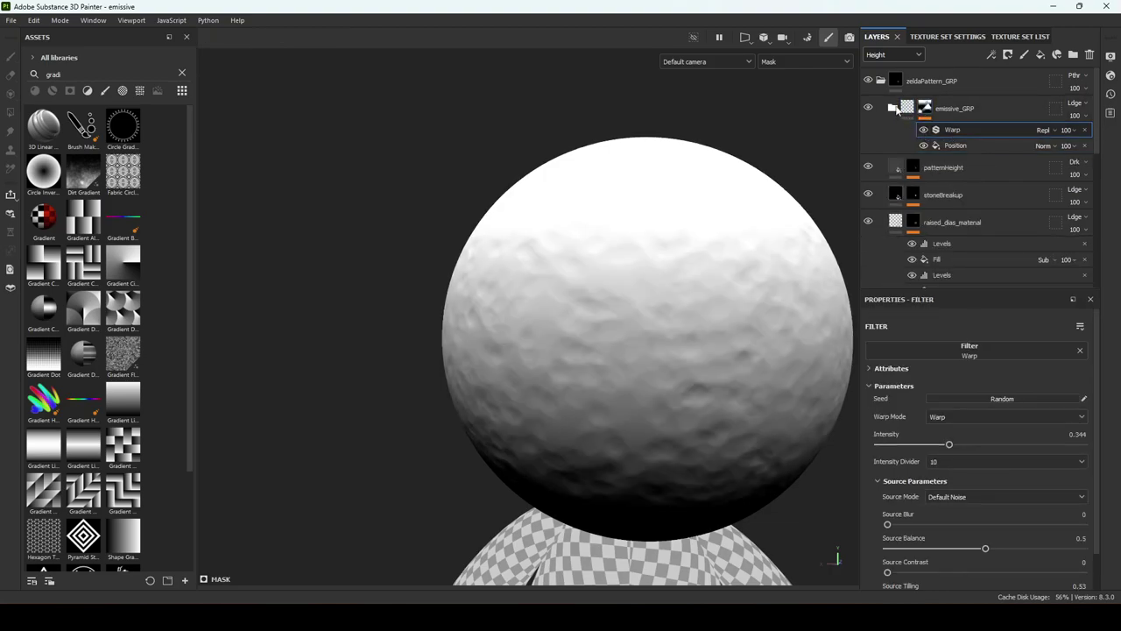
Expand emissive_GRP and delete its hidden layer emissive_1 copy 1
click(893, 108)
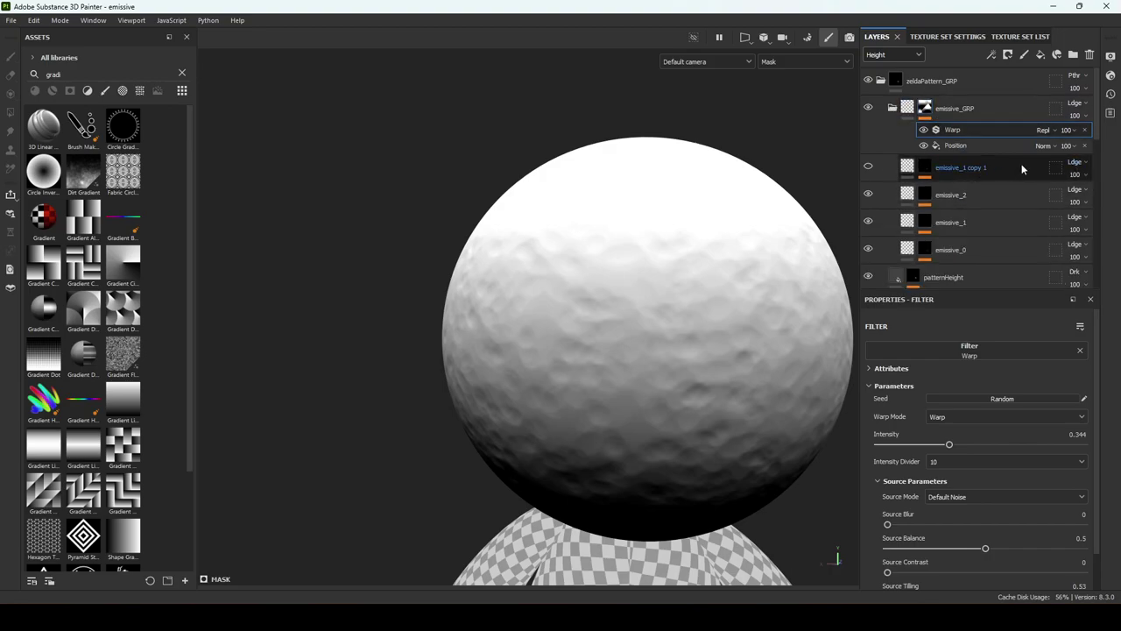
click(1021, 167)
click(1089, 54)
Switch the layer stack to the Emissive channel, and hide emissive_2 and emissive_1 to isolate emissive_0's orange color
click(893, 54)
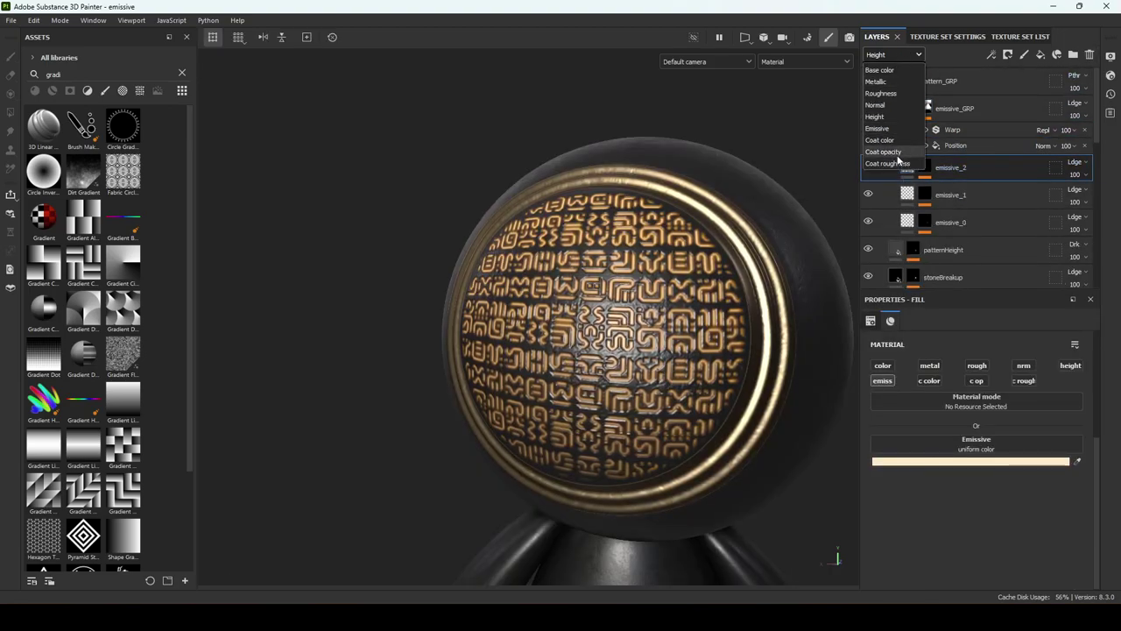
click(900, 129)
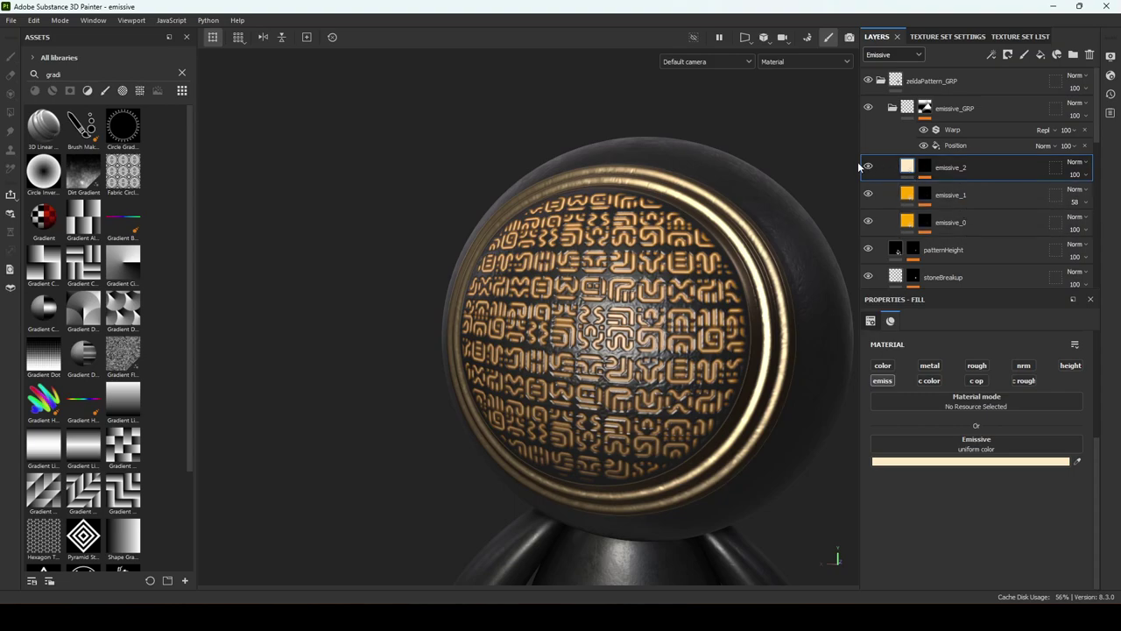
click(868, 193)
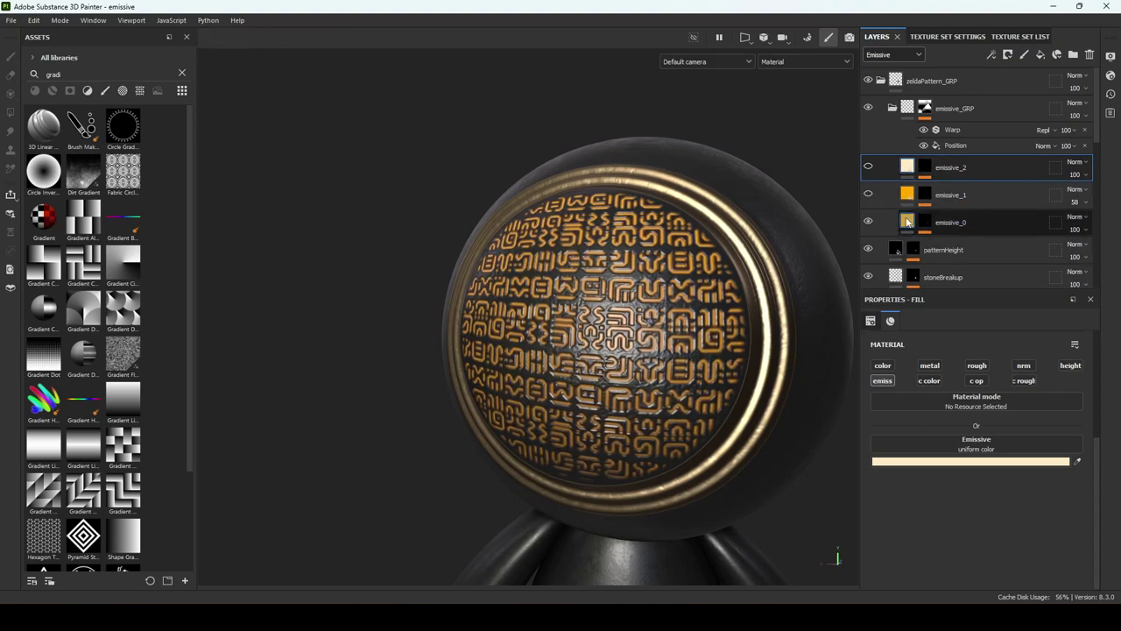
click(928, 233)
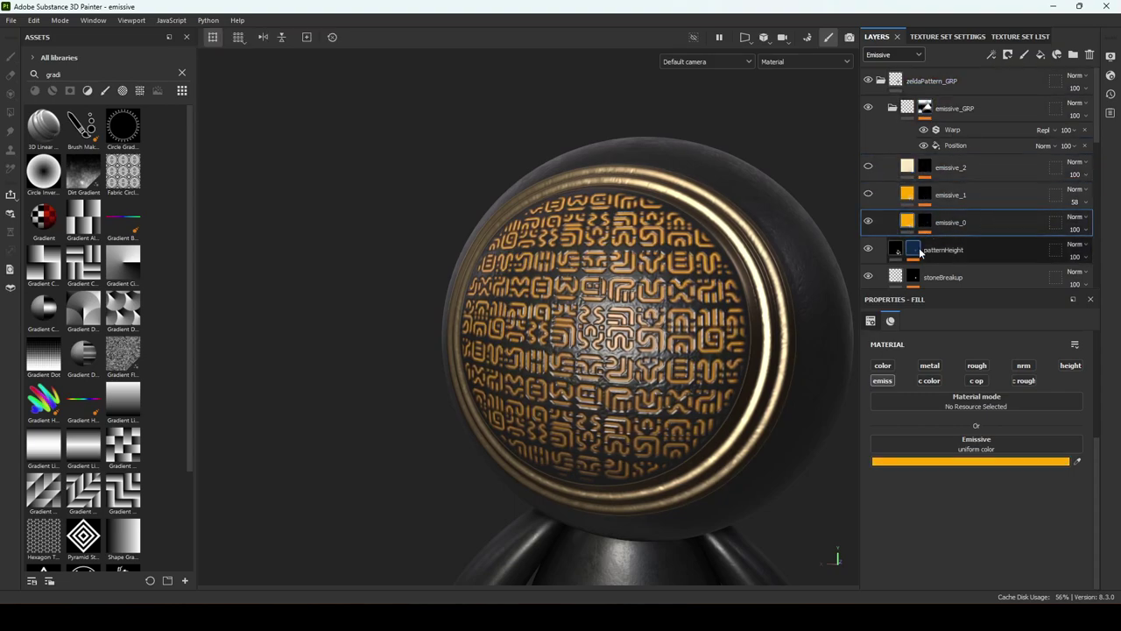
Display emissive_0's mask on the head and inspect the glyph pattern with its list of mask effects
click(928, 226)
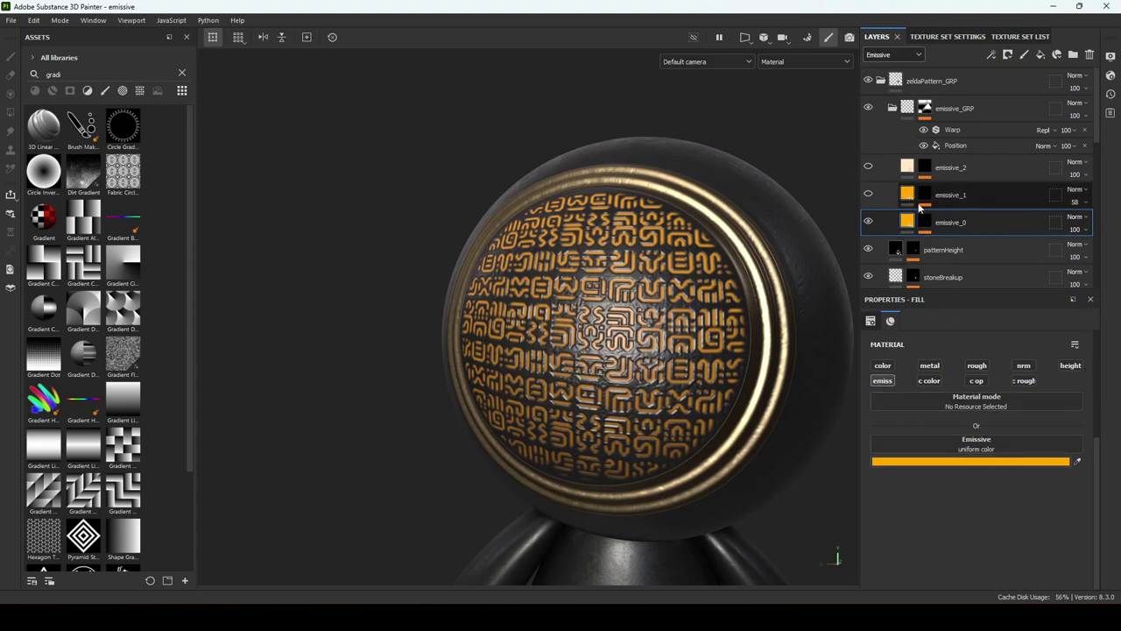
alt+click(926, 225)
alt+middle_drag(719, 436, 716, 371)
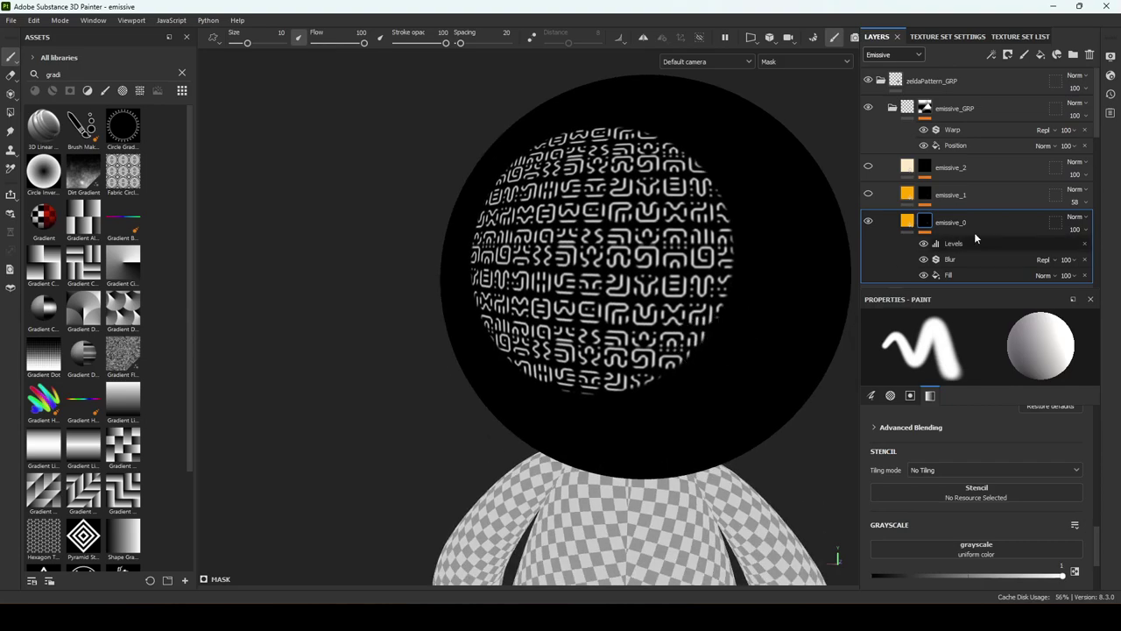
Inspect the raised_dias_material and raised_dias_height layers' fill settings, and display pattern_anchorLayer's mask on the head
scroll(954, 263, down, 3)
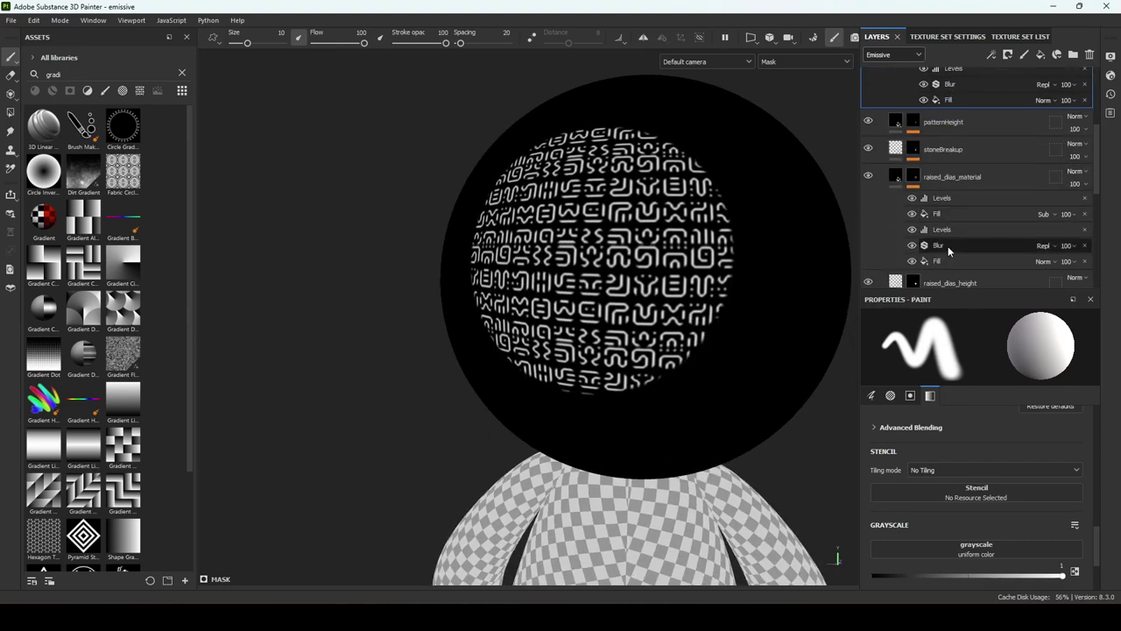
click(907, 178)
scroll(921, 204, down, 2)
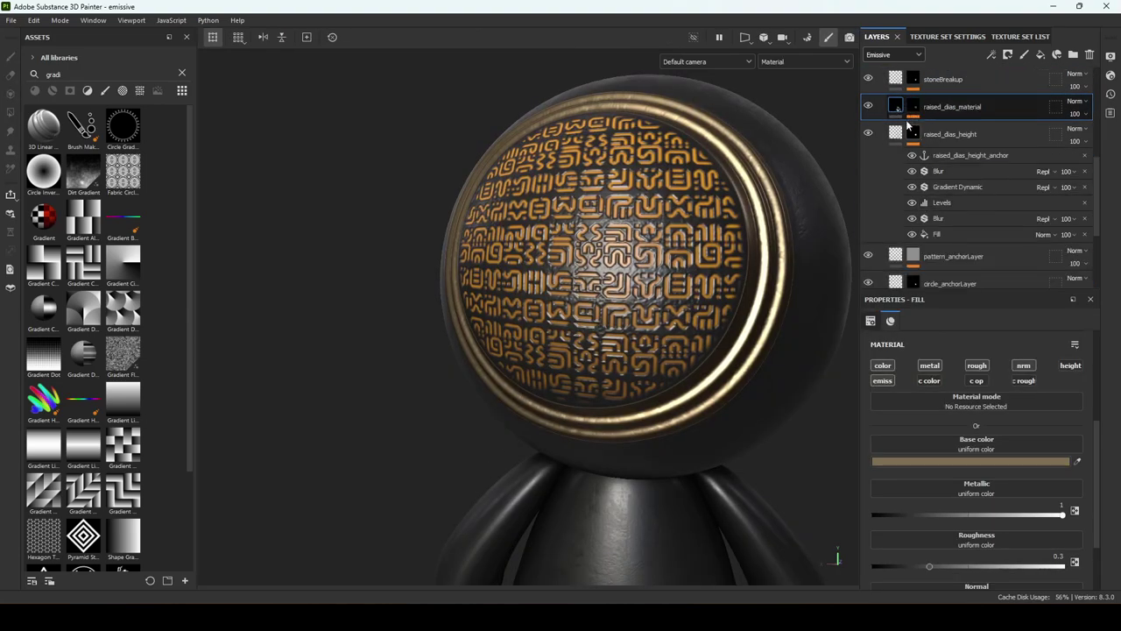
click(950, 134)
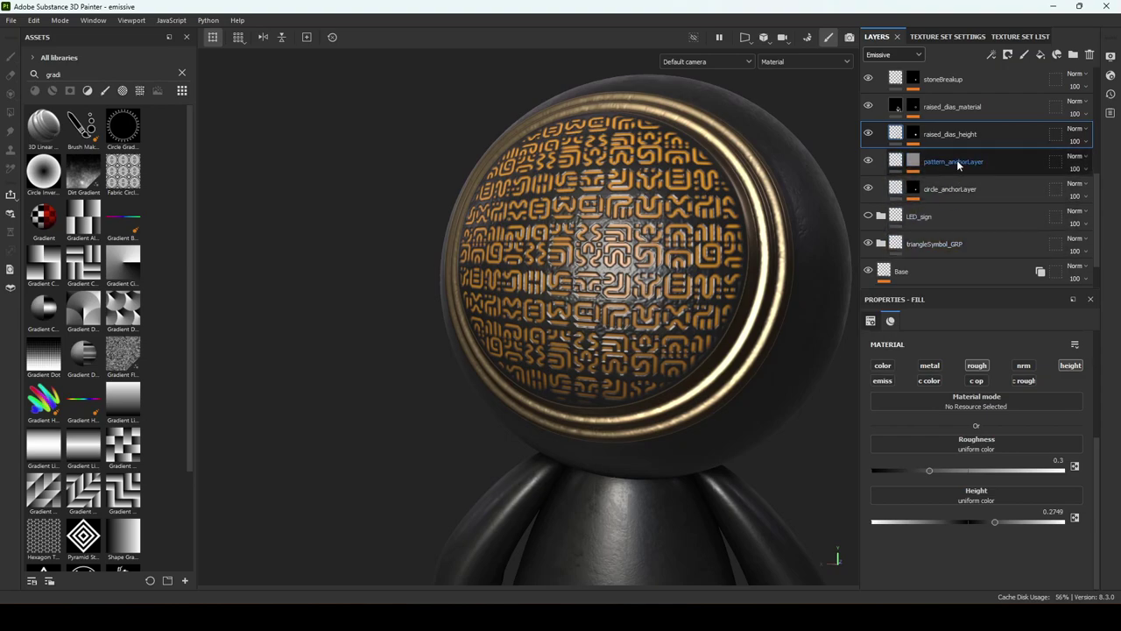
alt+click(913, 161)
Trace the anchor point used by the Fill in emissive_0's mask back to patternHeight's mask, and view both masks
scroll(921, 173, up, 3)
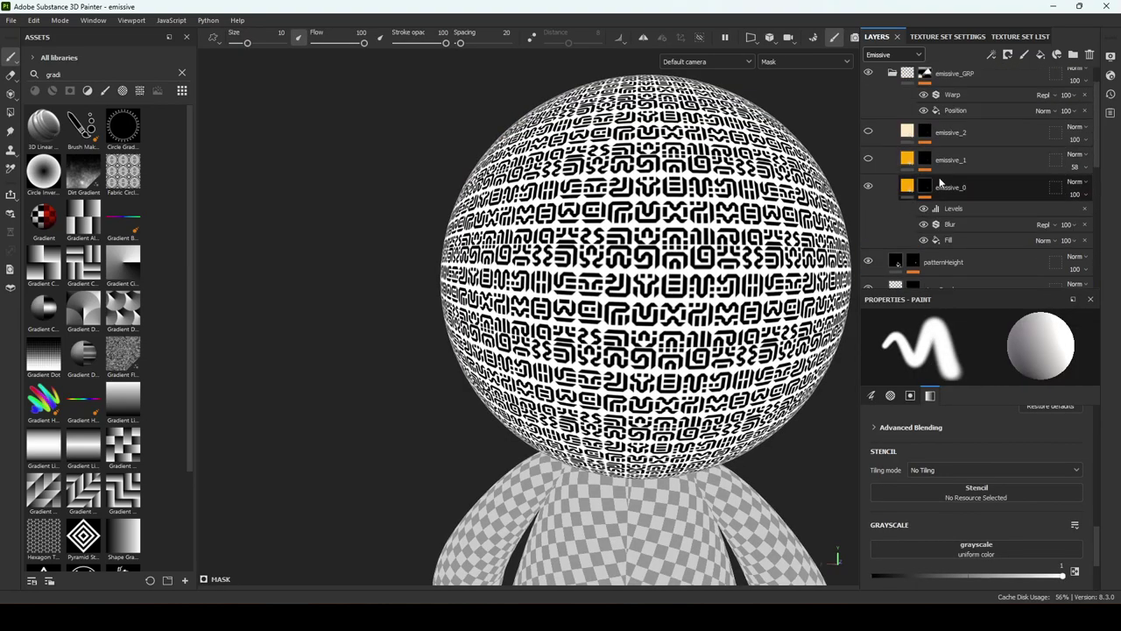
alt+click(924, 188)
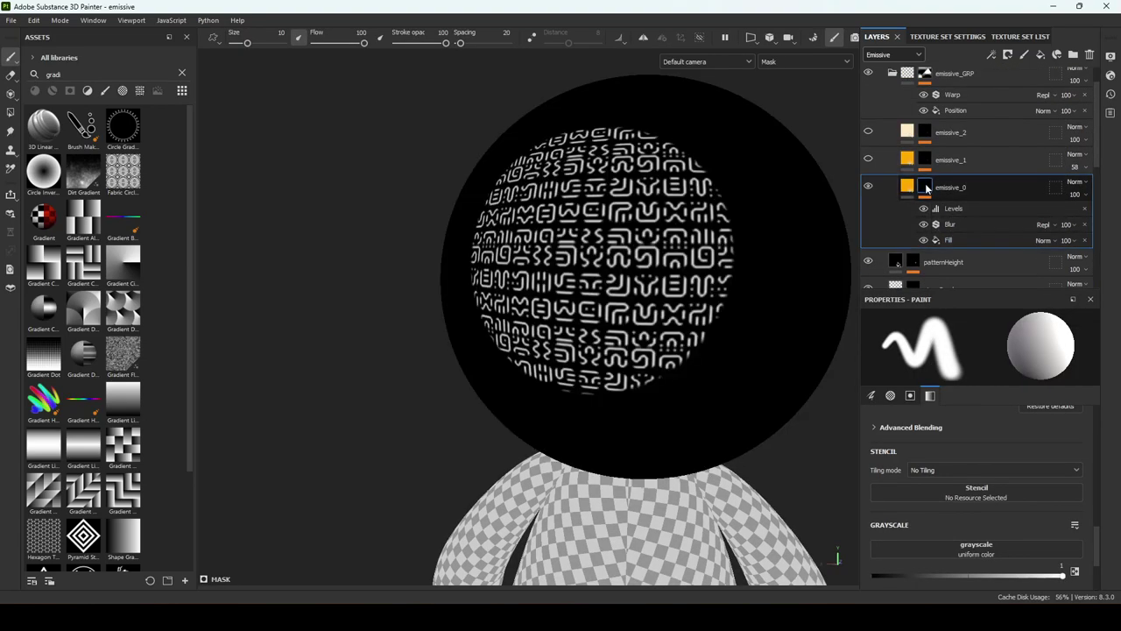
click(949, 240)
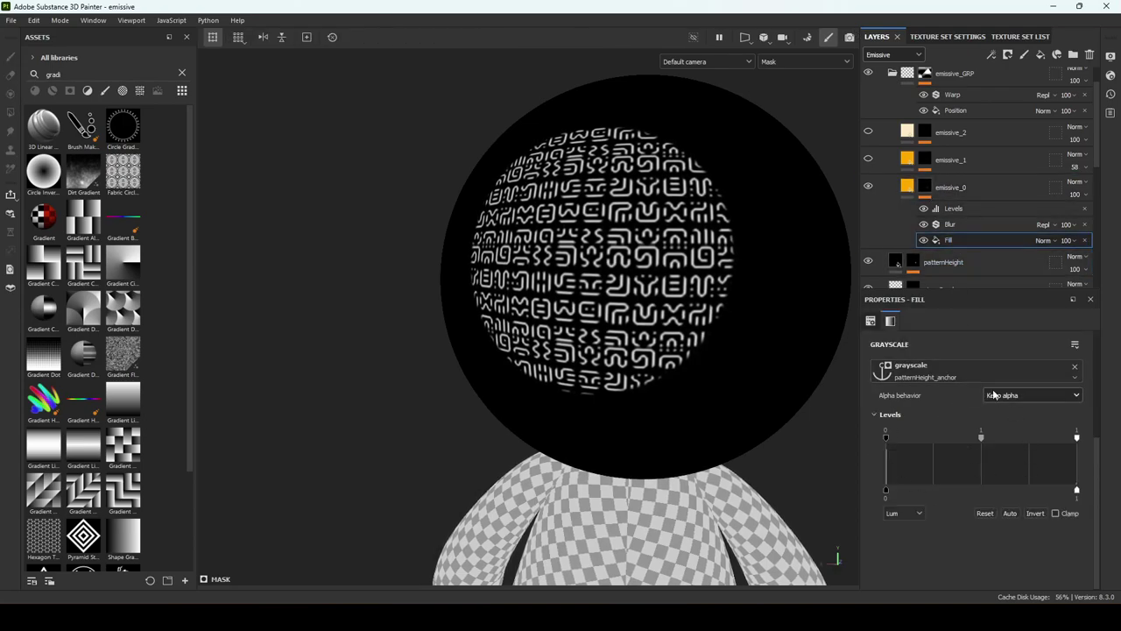
scroll(949, 263, down, 1)
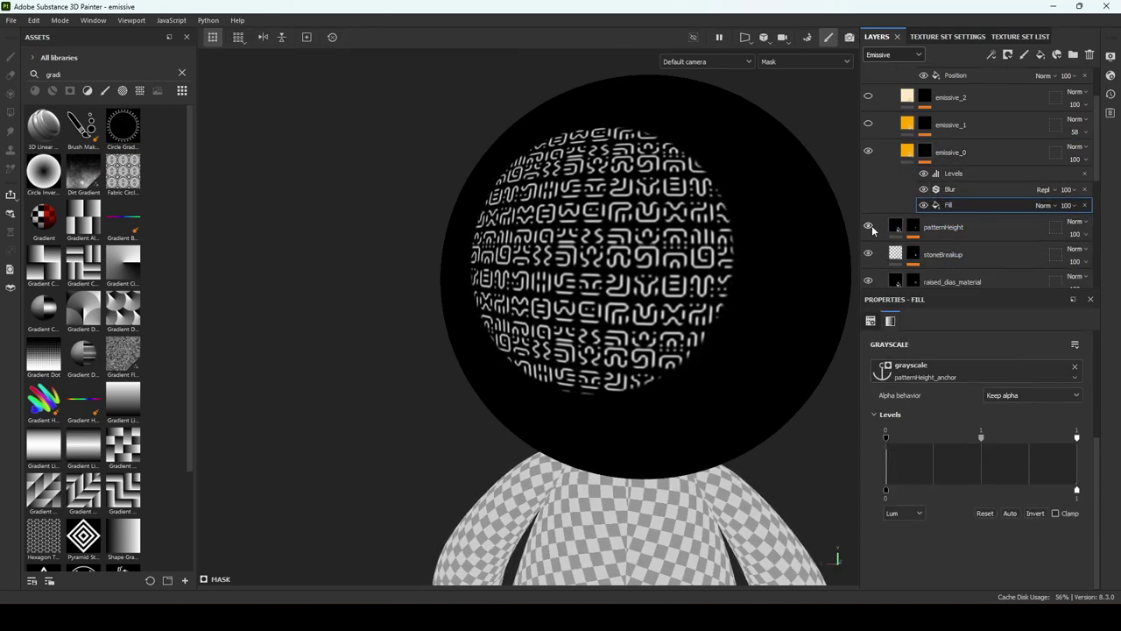
click(913, 229)
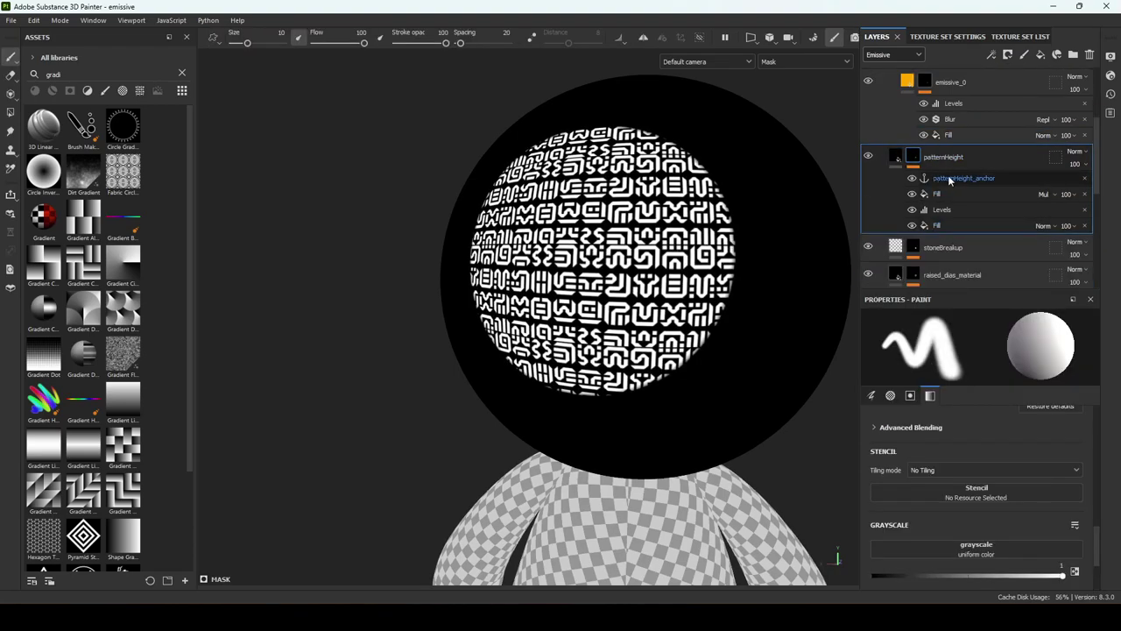
click(951, 179)
scroll(951, 180, up, 1)
click(951, 172)
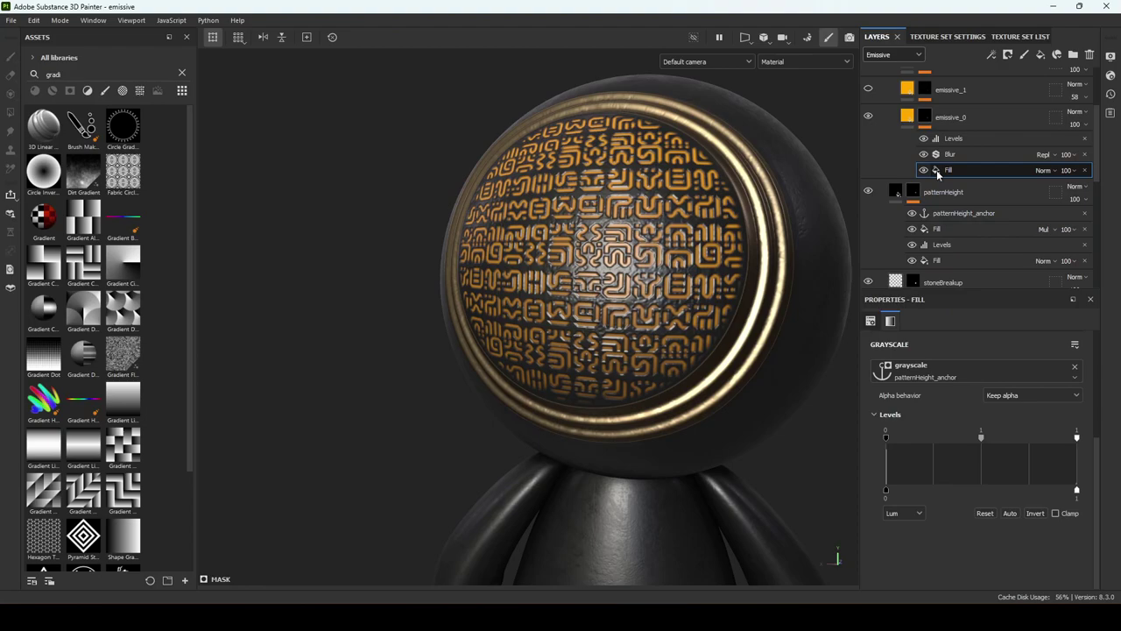
Compare emissive_0's glyphs with its mask's Blur and Levels effects off and on, in both the mask and material views
alt+click(926, 119)
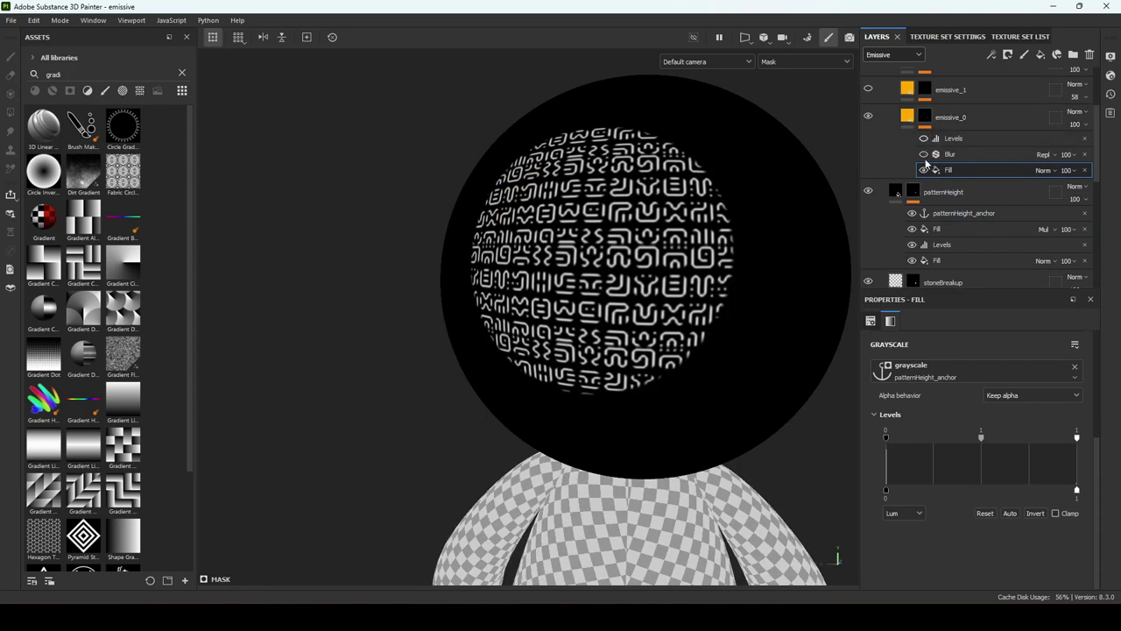
alt+middle_drag(732, 217, 752, 275)
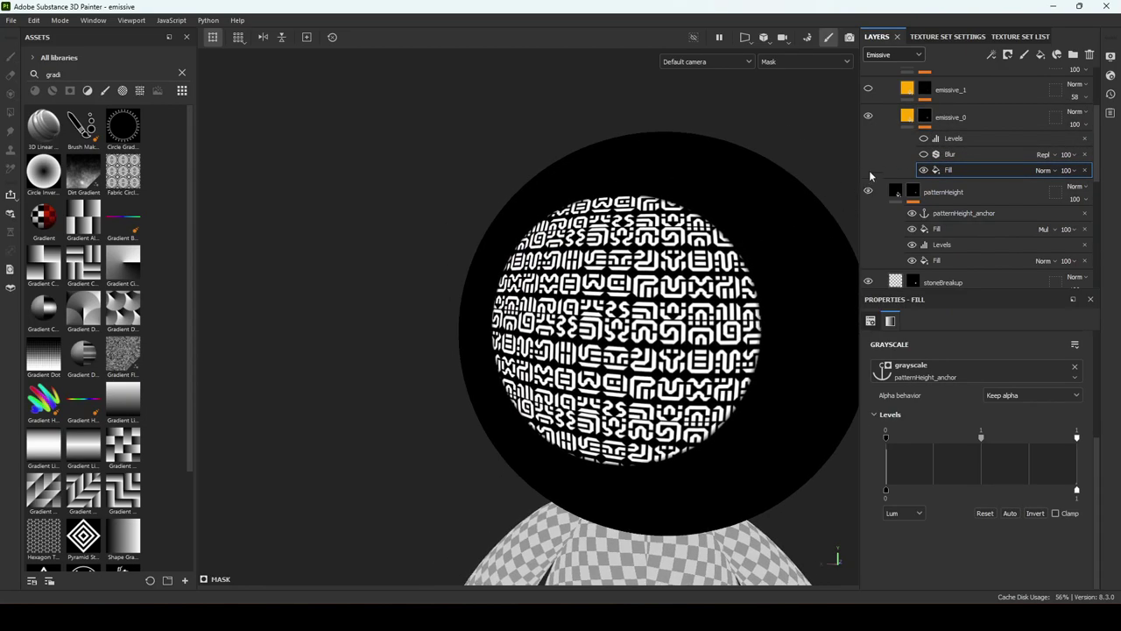
key(m)
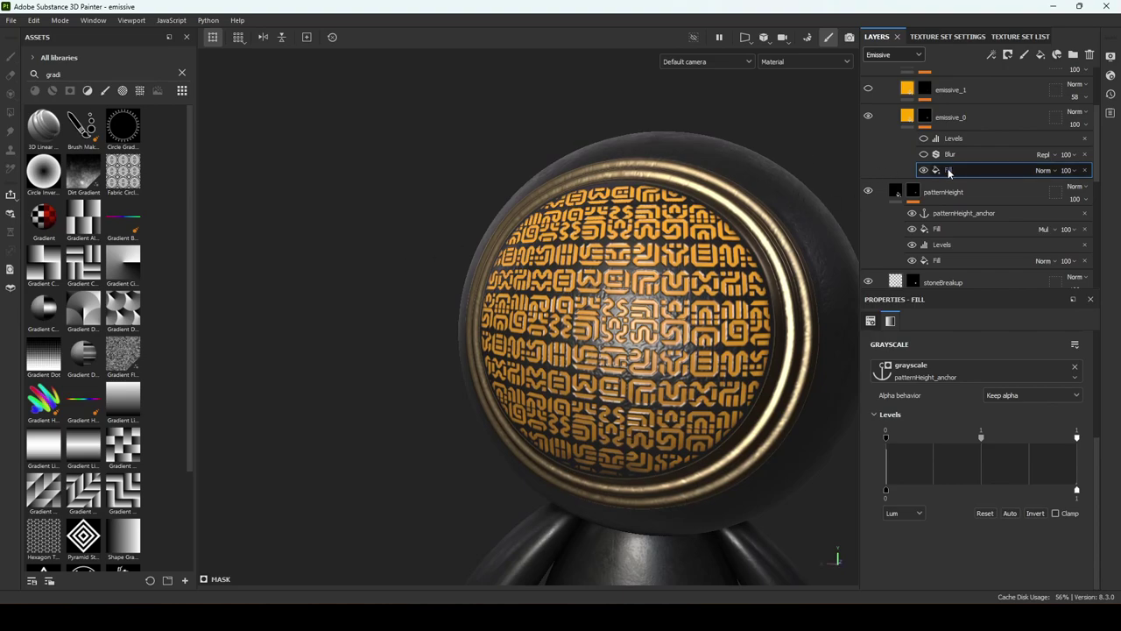
click(925, 155)
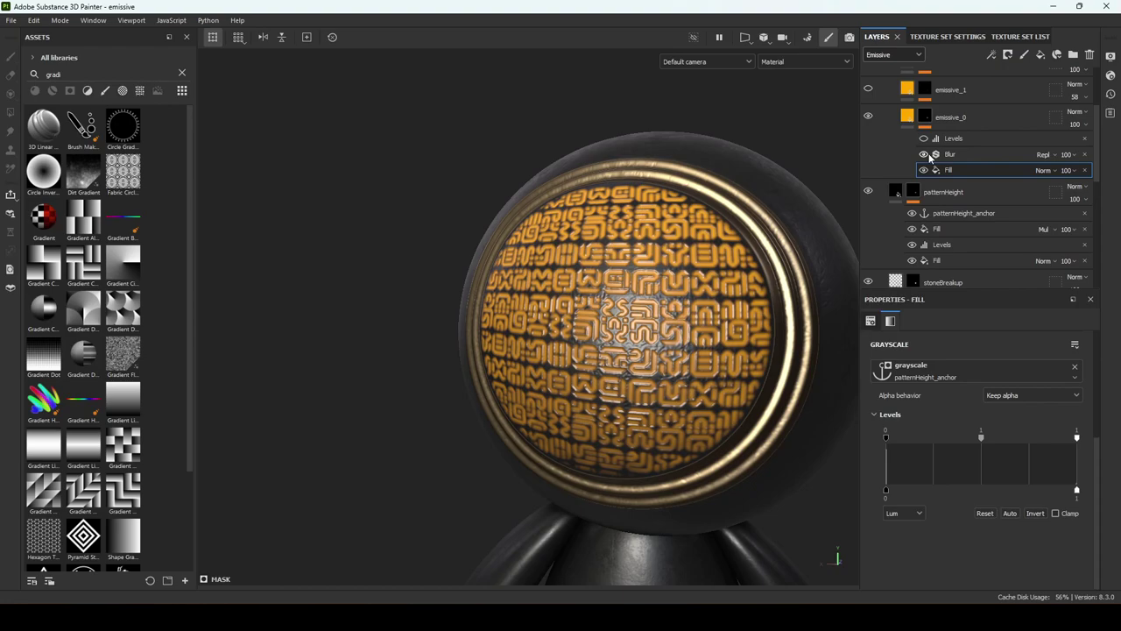
click(924, 139)
alt+drag(663, 306, 649, 340)
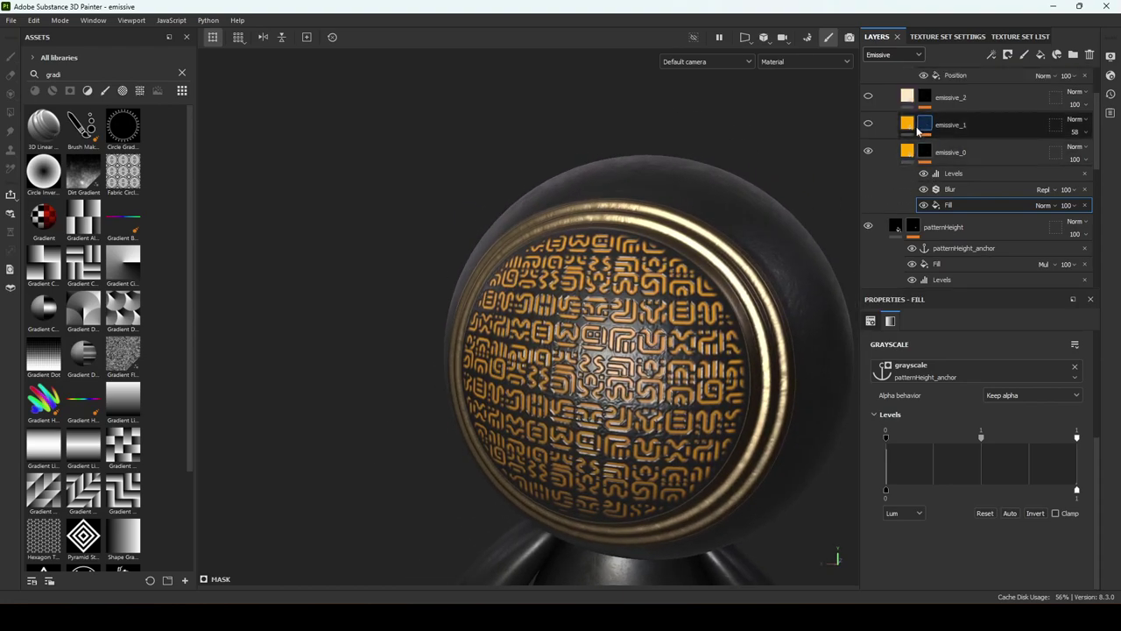
Show the emissive_1 layer again, inspect its blurred mask on the head, and return to the material view
scroll(889, 131, up, 1)
click(868, 125)
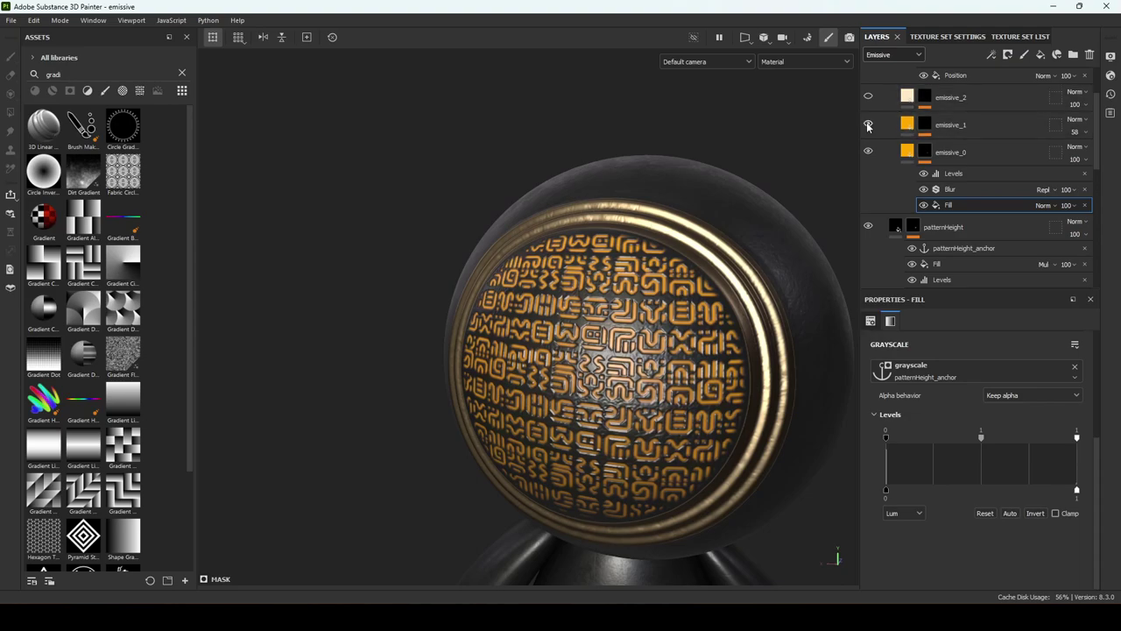
alt+click(925, 125)
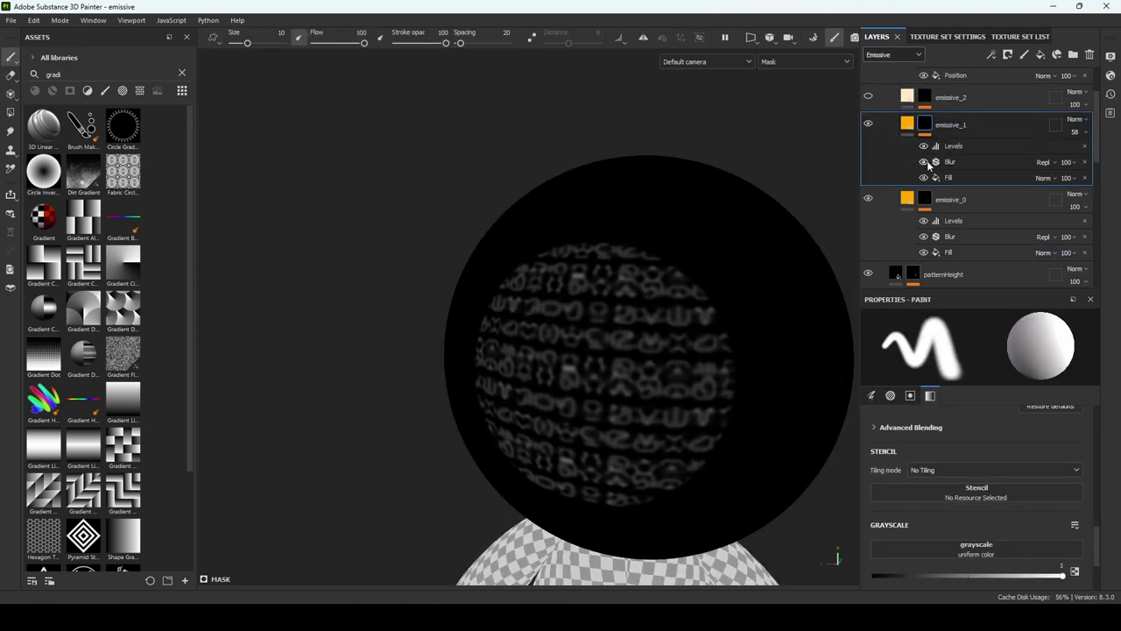
alt+drag(816, 155, 673, 366)
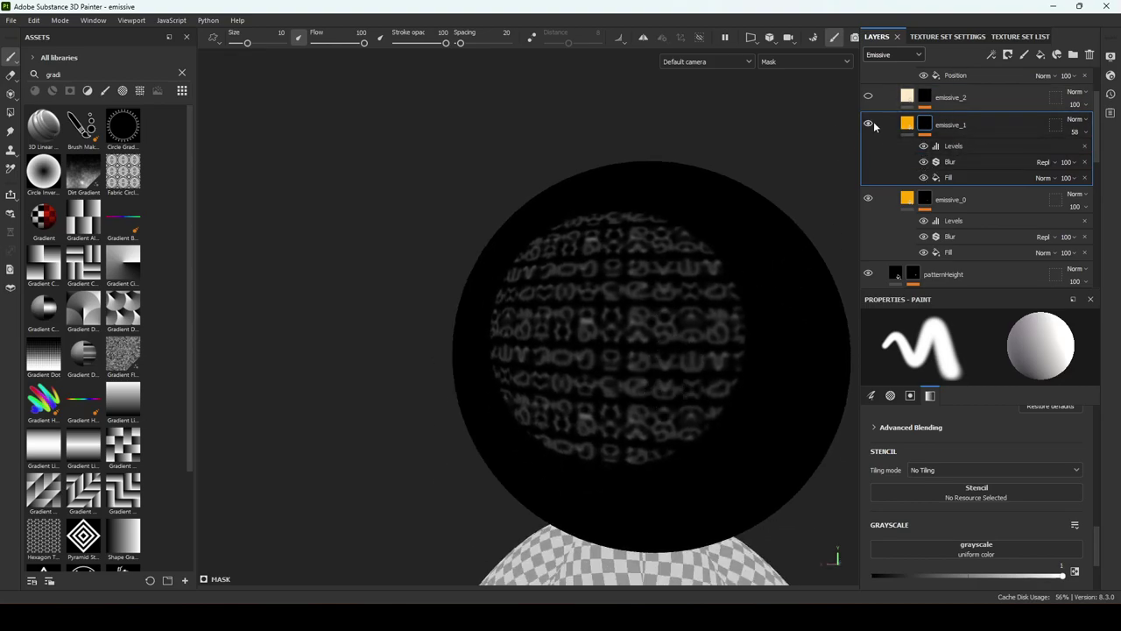
key(m)
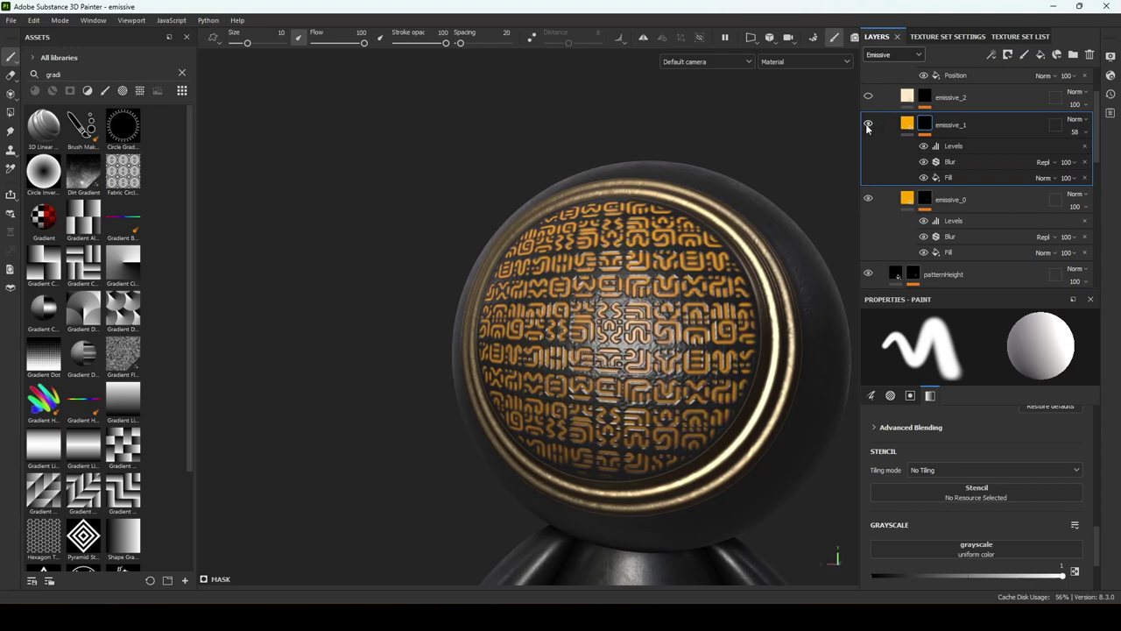
Make the emissive_2 layer visible and select its emissive fill and its mask
scroll(894, 162, up, 1)
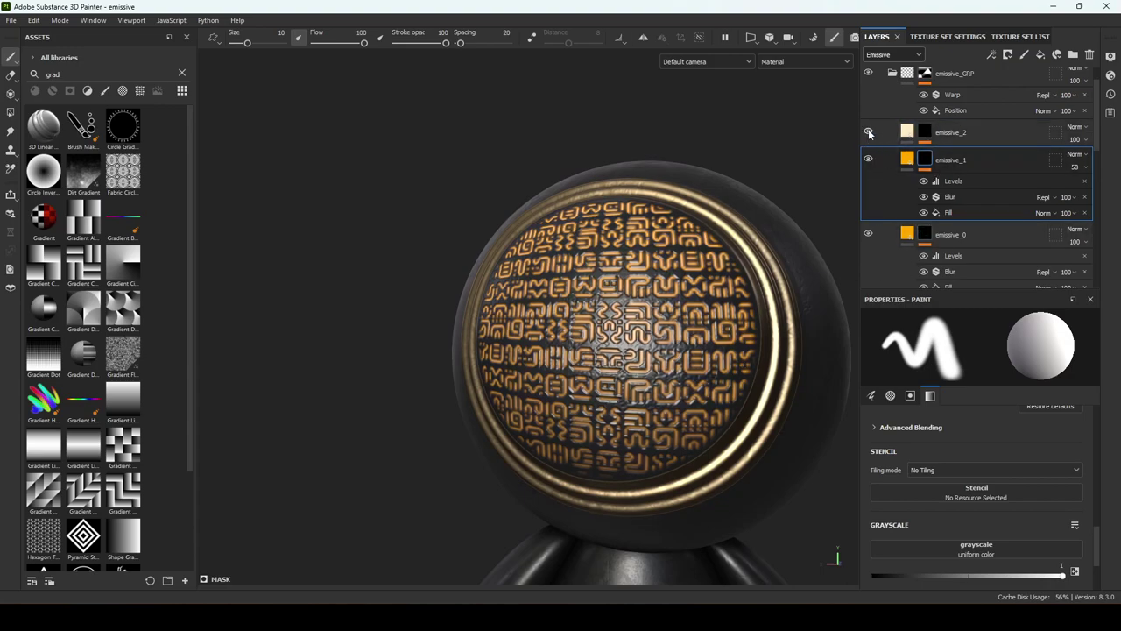
alt+drag(676, 323, 701, 355)
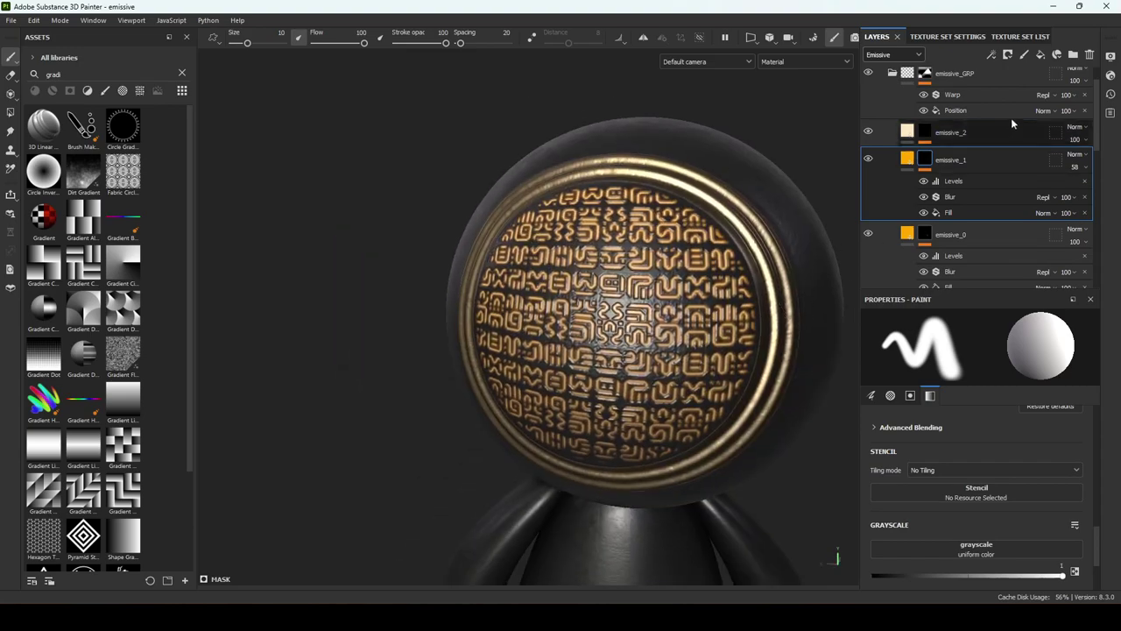
click(913, 132)
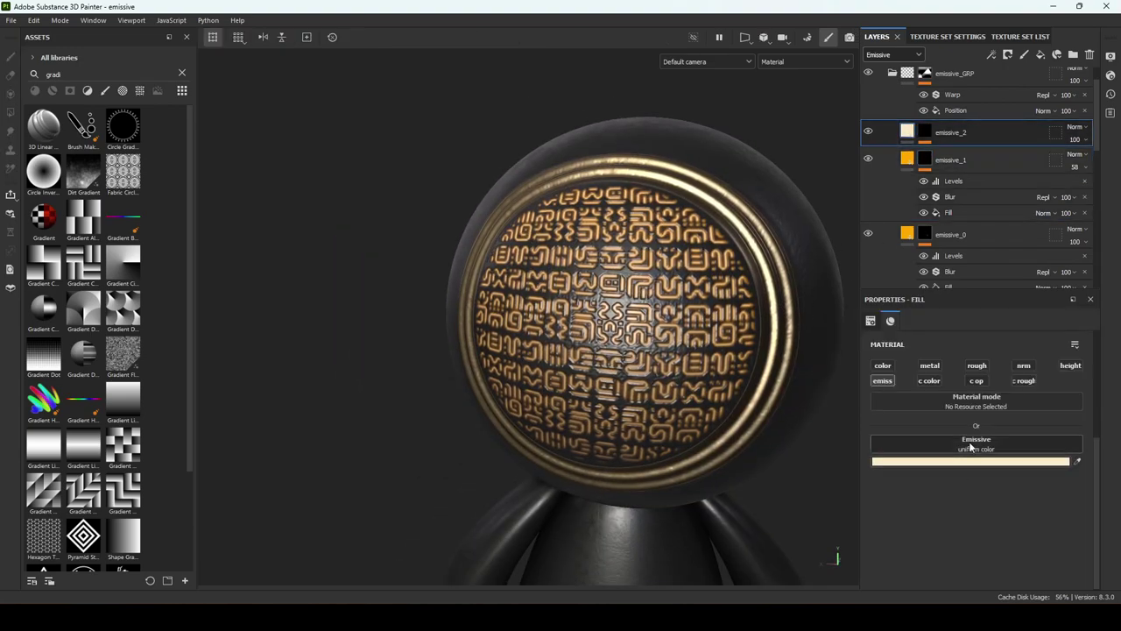
click(923, 131)
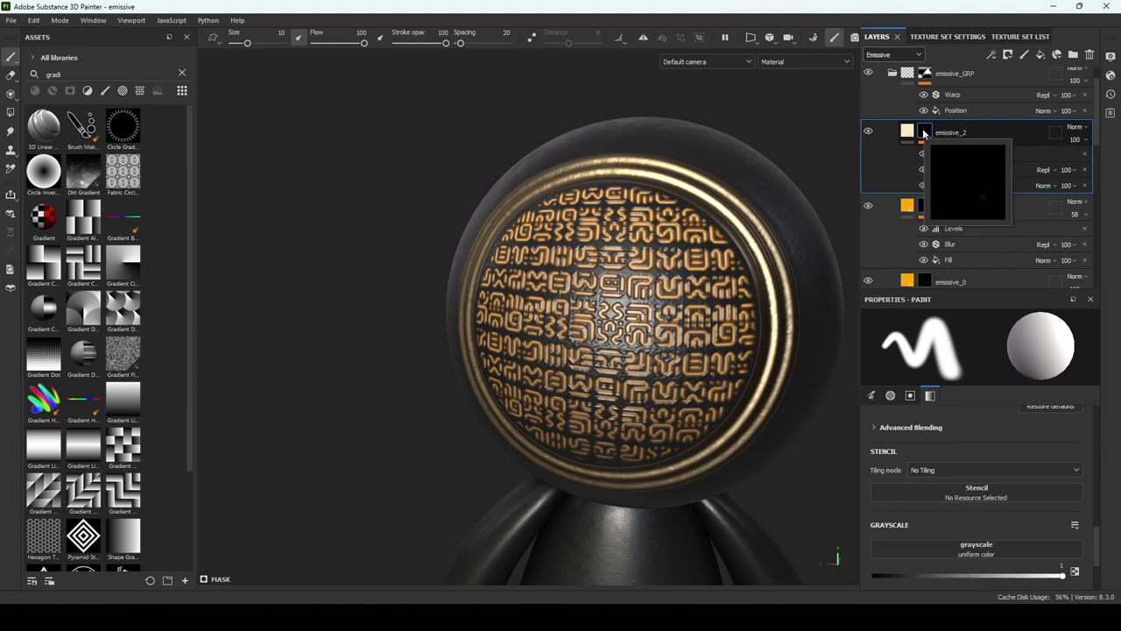
Isolate the emissive_2 mask in the viewport, switch its Blur and Levels effects back on, and return to the material view
alt+click(924, 131)
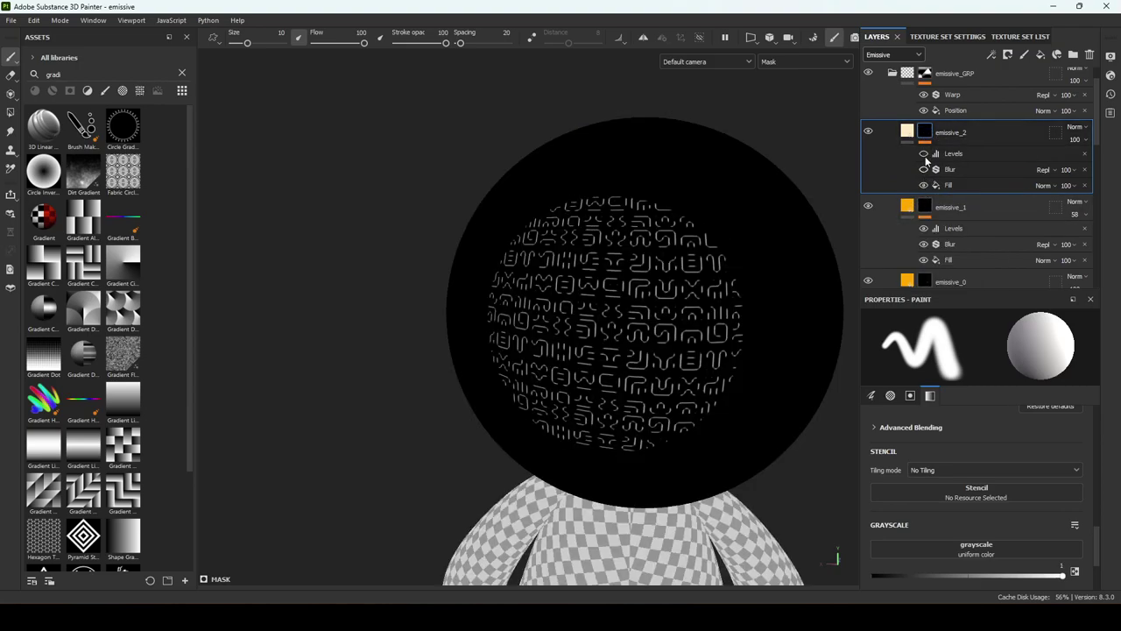
click(924, 170)
click(924, 155)
key(m)
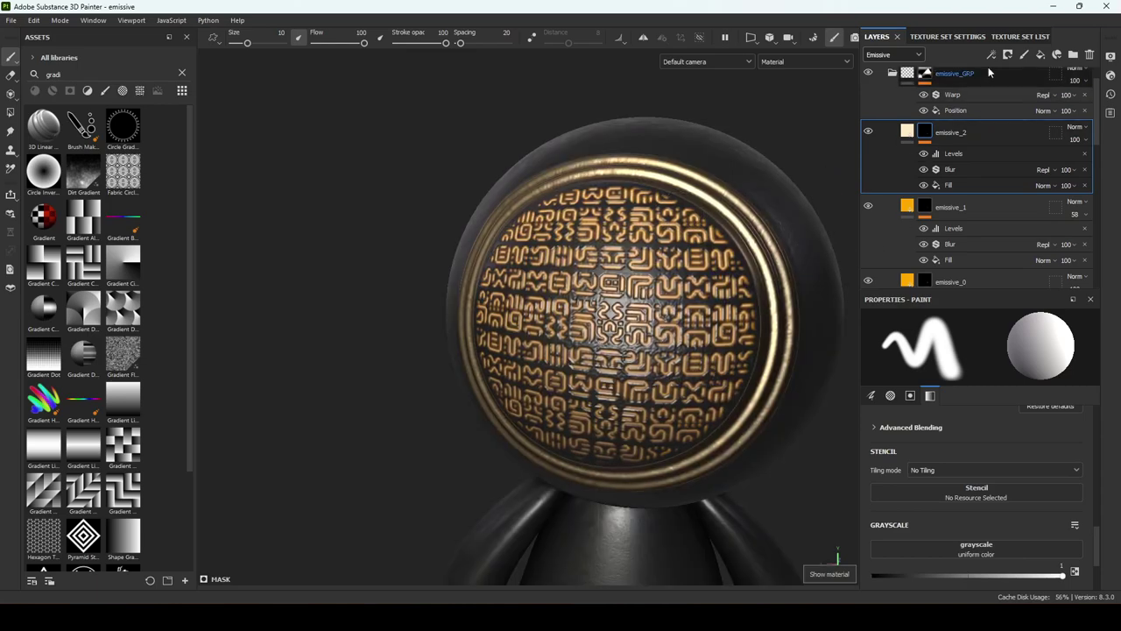
Check the size setting of the 01_Head texture set and examine the emissive pattern on the head from several angles
click(944, 37)
scroll(714, 320, up, 1)
scroll(938, 208, up, 3)
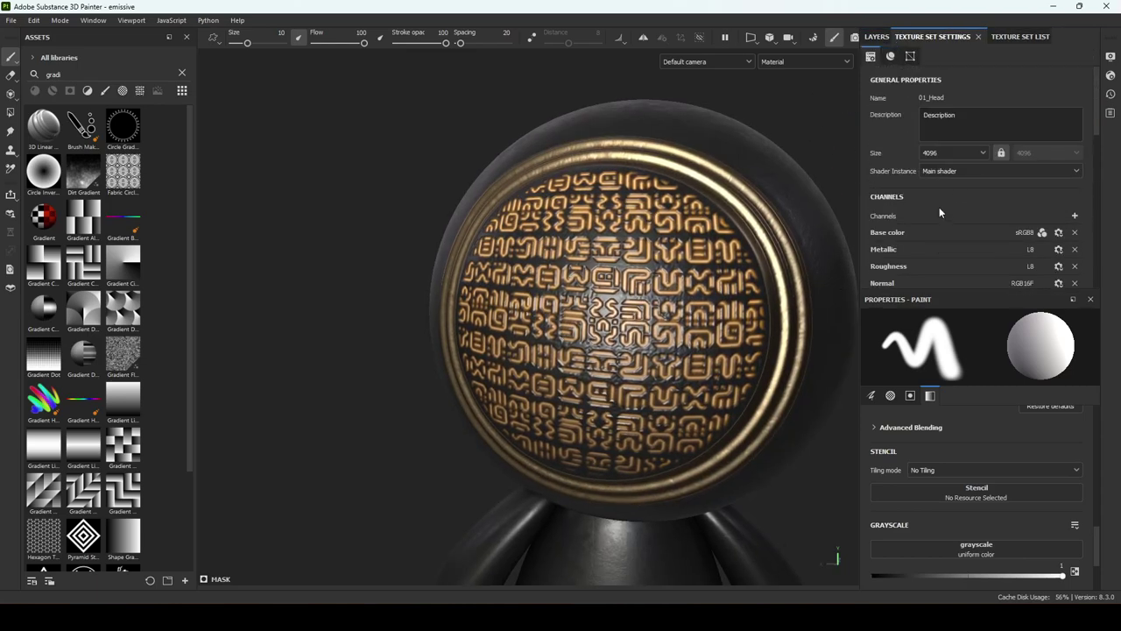
click(935, 153)
click(938, 153)
scroll(400, 275, down, 3)
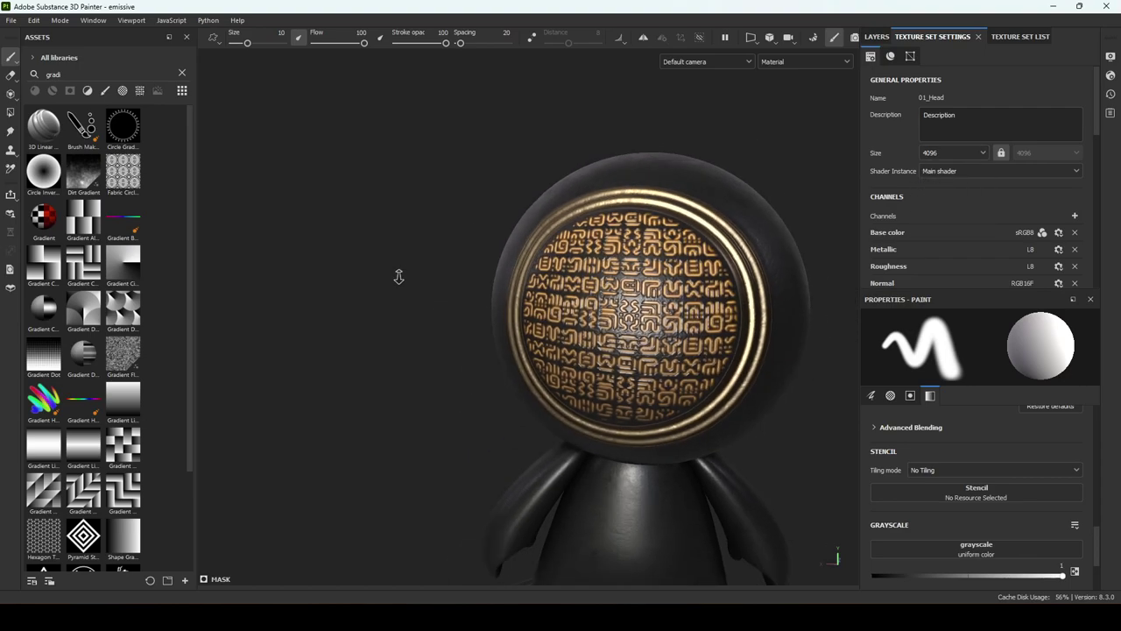
mouse_move(401, 275)
alt+mouse_down()
mouse_move(470, 341)
mouse_move(362, 333)
mouse_move(453, 326)
alt+mouse_up()
alt+drag(694, 396, 630, 423)
alt+right_drag(623, 422, 765, 441)
alt+drag(601, 396, 627, 414)
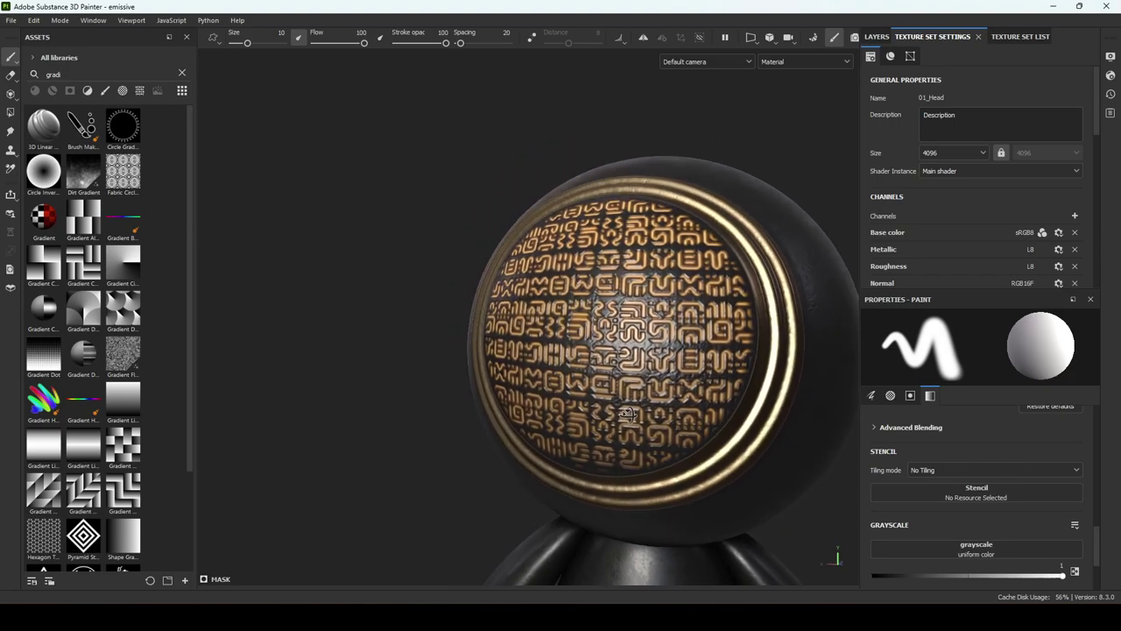
alt+right_drag(627, 413, 632, 418)
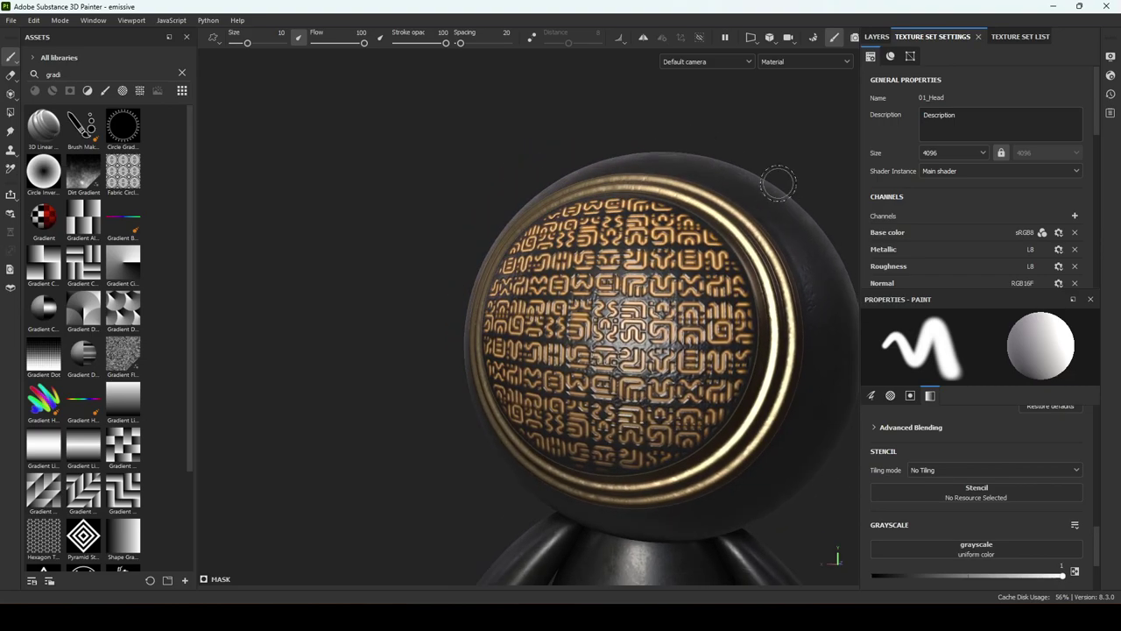
Review the parameters of the Warp filter on the emissive_GRP folder's mask
click(877, 37)
scroll(902, 97, up, 1)
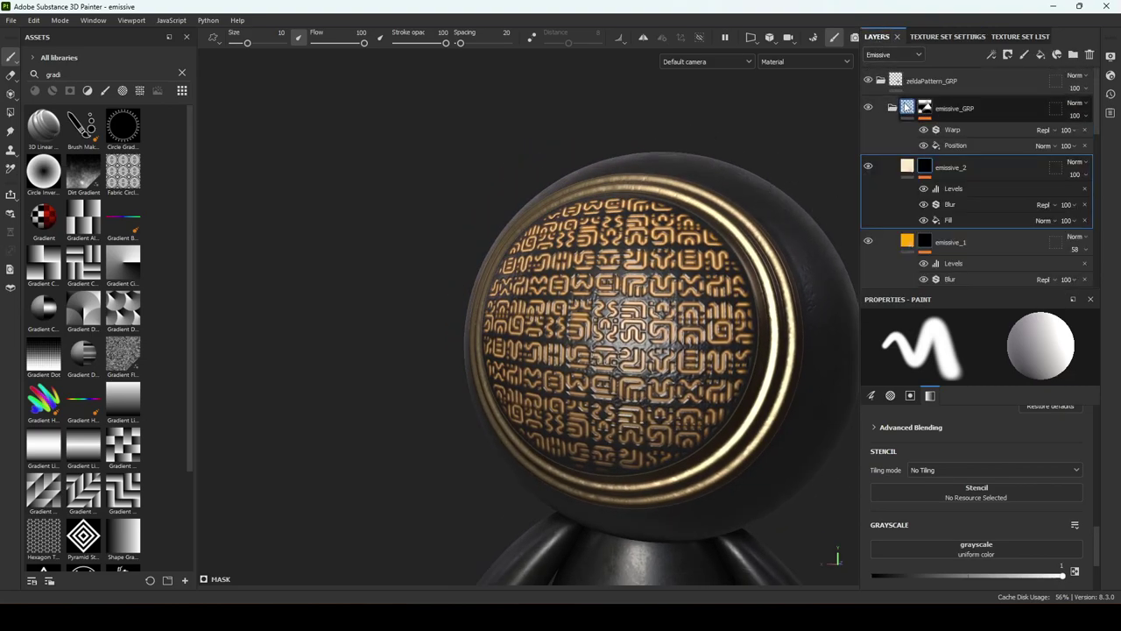
click(942, 114)
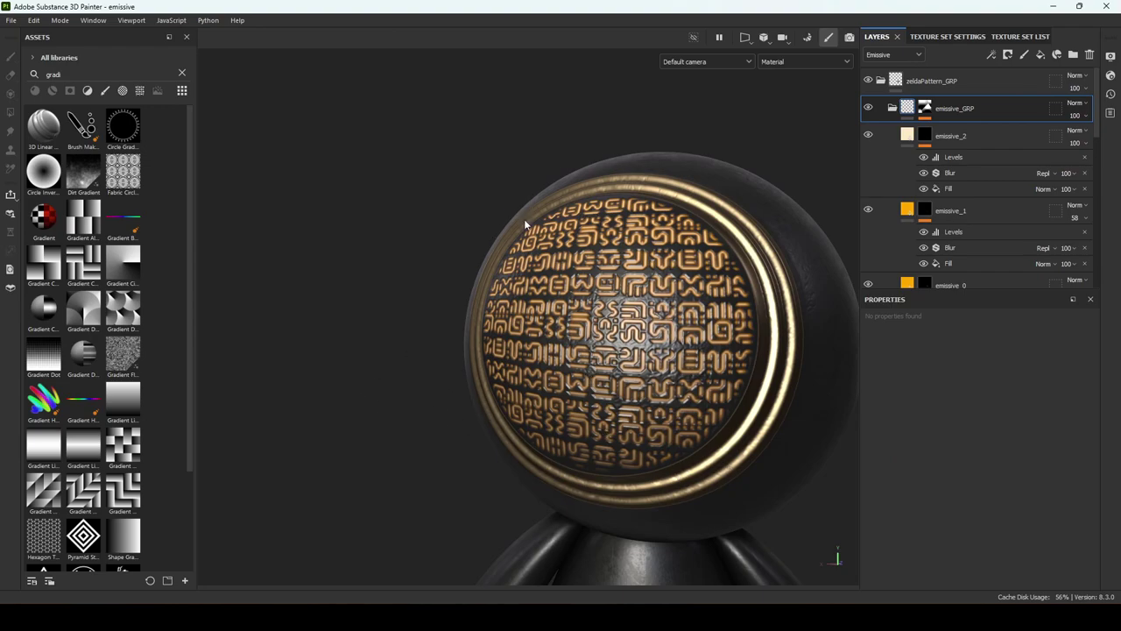
alt+drag(525, 224, 670, 225)
click(923, 109)
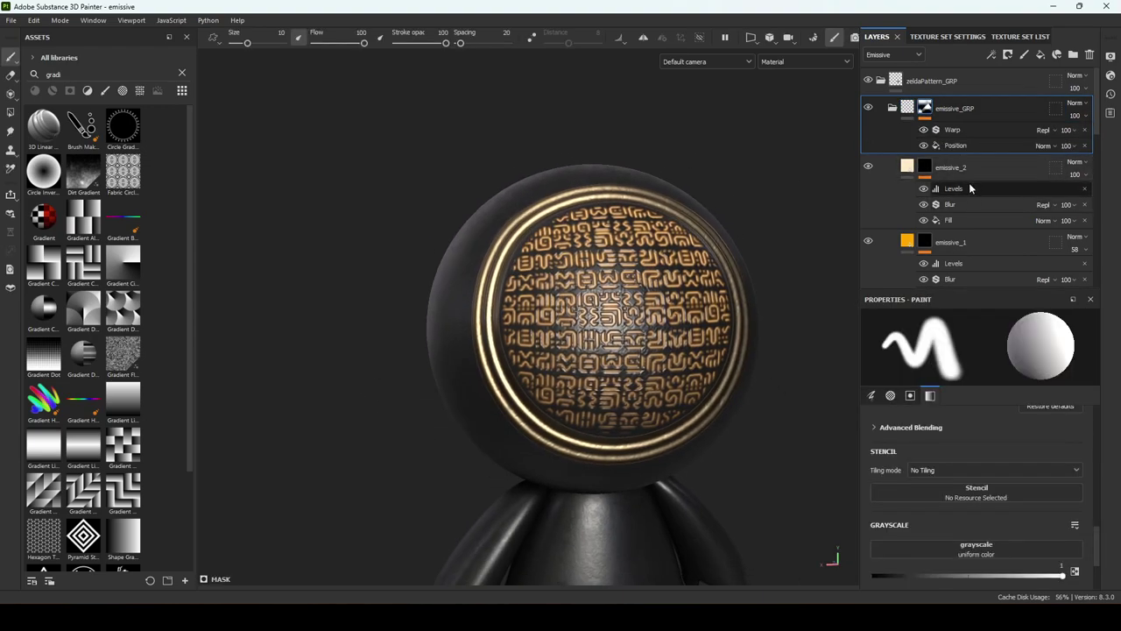
click(953, 131)
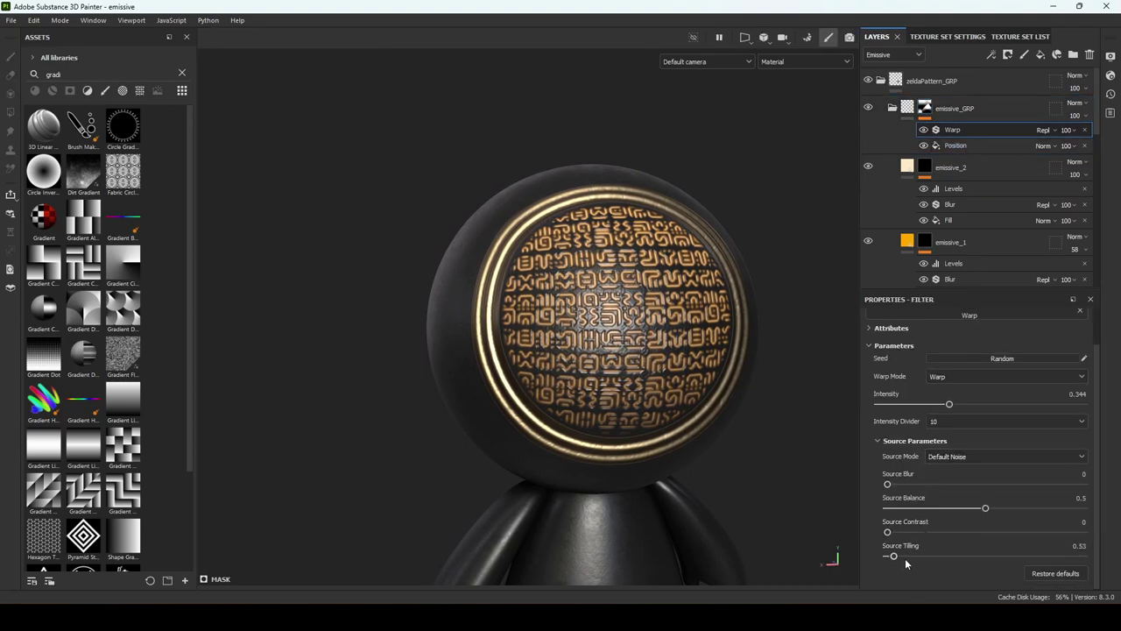
scroll(902, 416, up, 2)
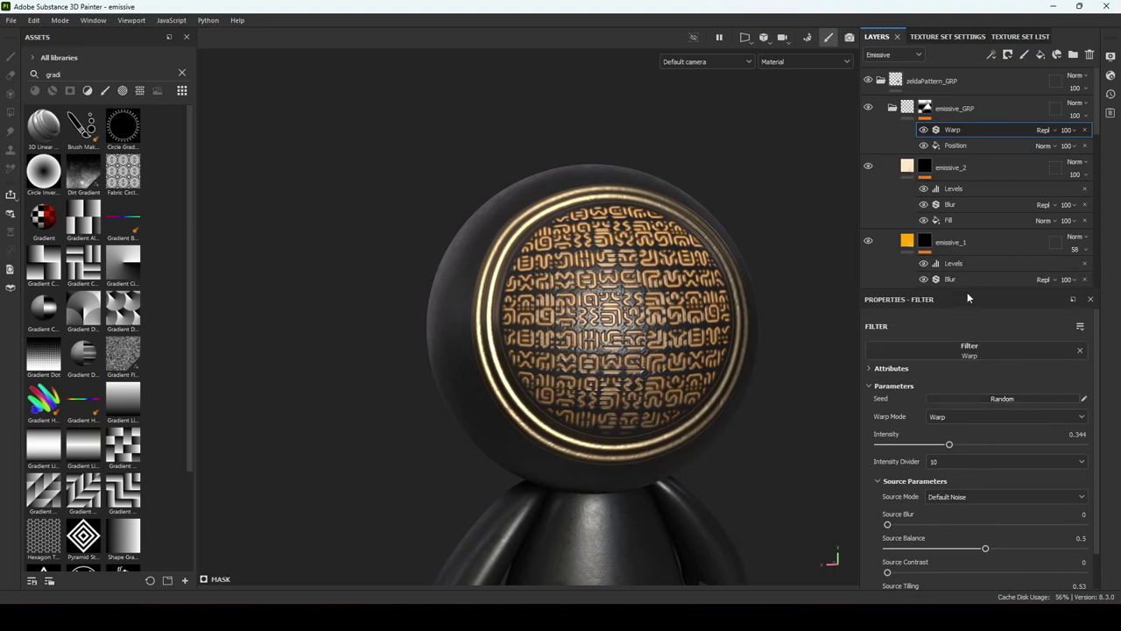
alt+drag(749, 372, 675, 392)
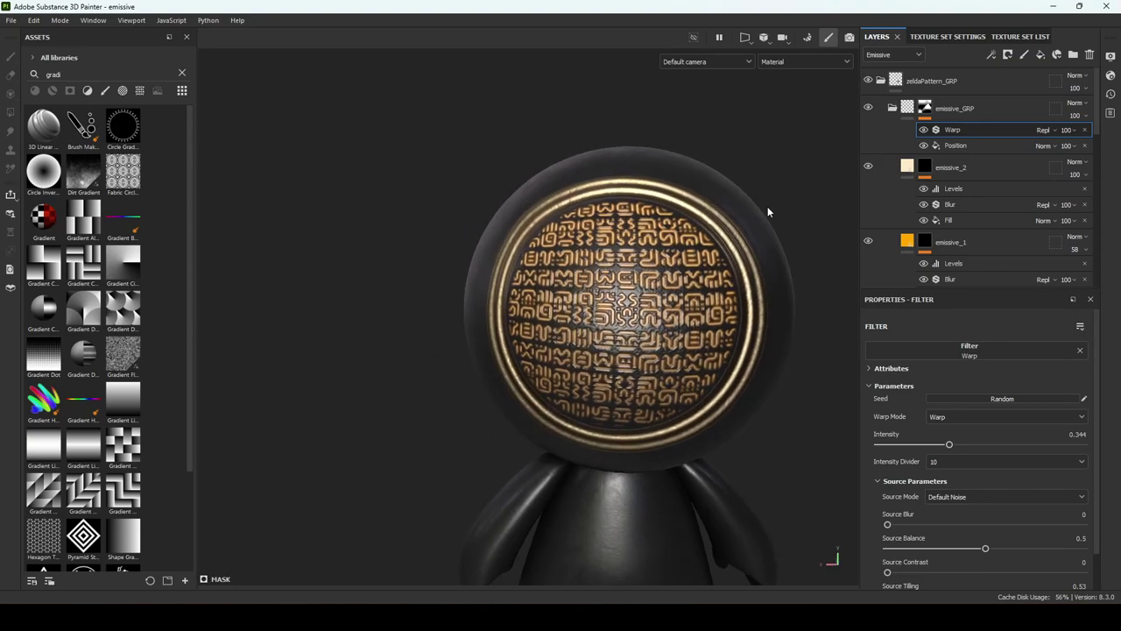
Set the Global Balance of the Position fill in the emissive_GRP mask to 0.59 and inspect its Top To Bottom amount
right_click(972, 131)
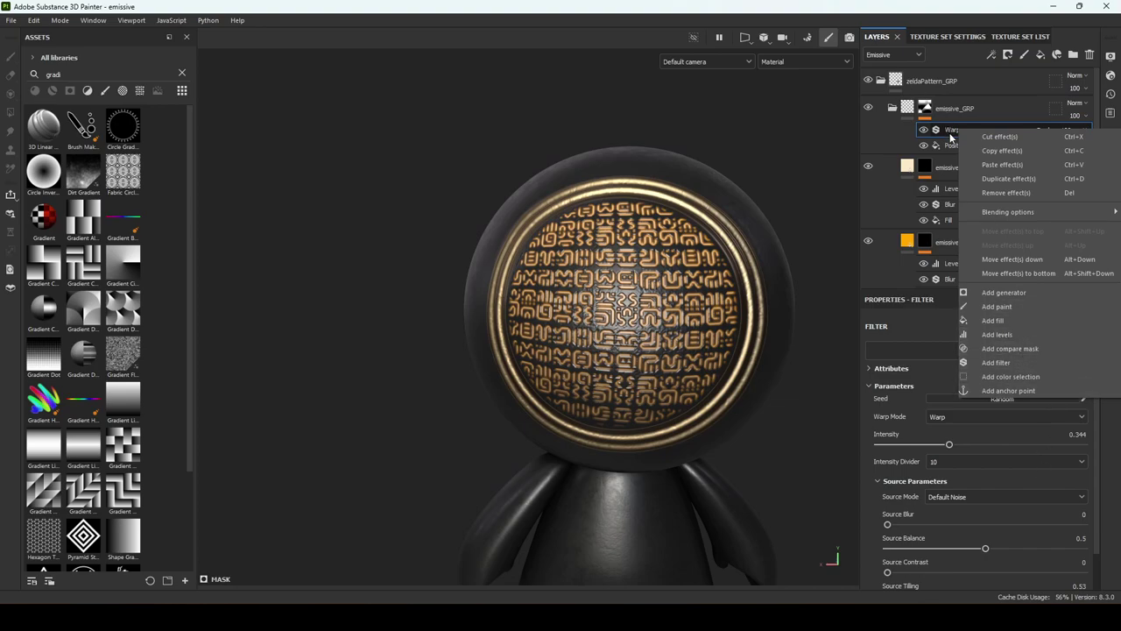
click(954, 145)
click(955, 146)
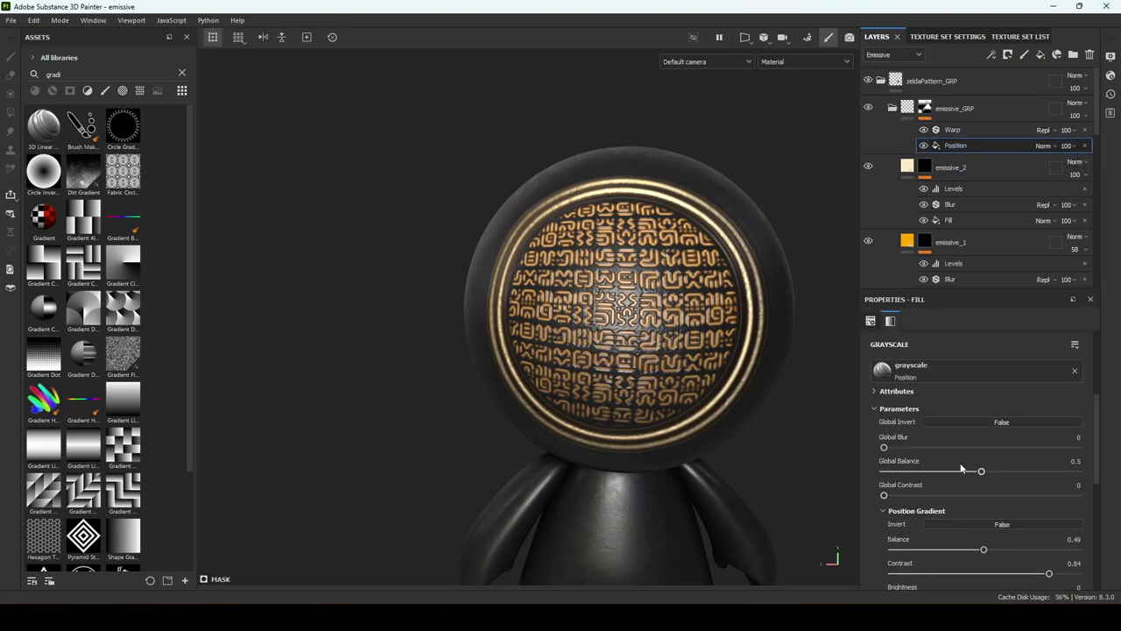
scroll(893, 462, down, 1)
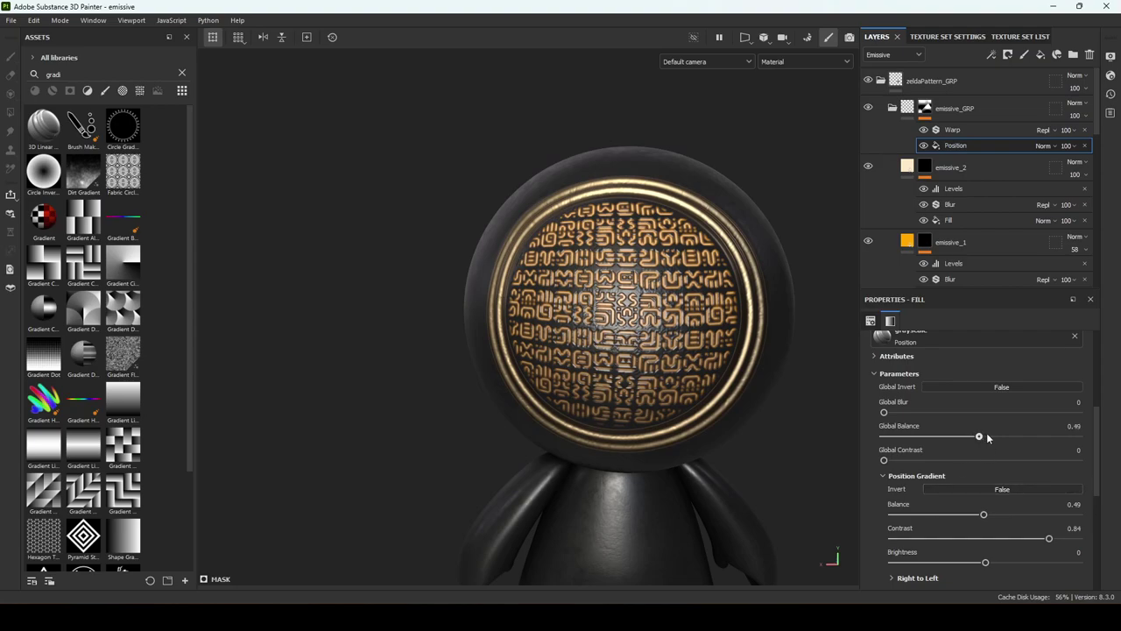
drag(986, 434, 1007, 438)
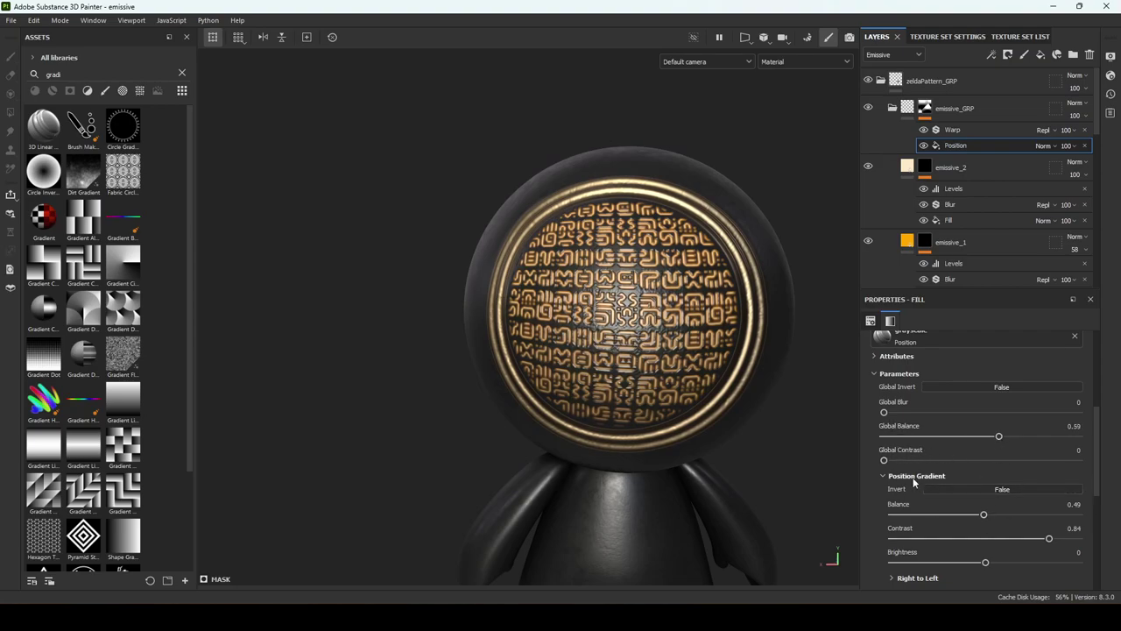
scroll(946, 506, down, 3)
scroll(919, 470, down, 3)
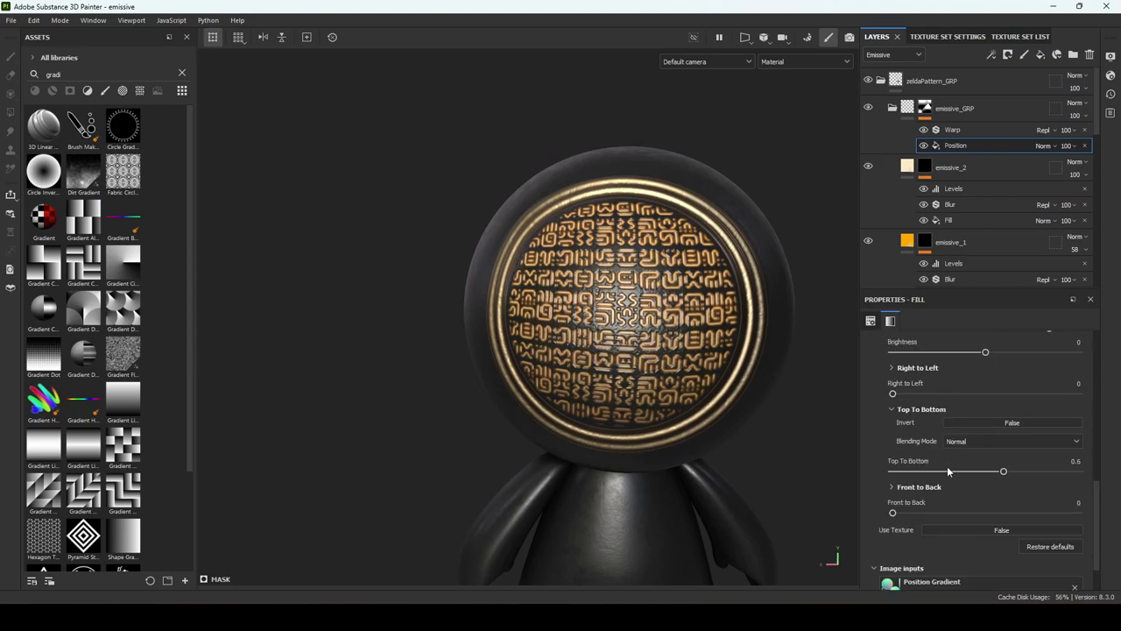
mouse_move(1003, 471)
mouse_down()
mouse_move(970, 473)
mouse_move(1032, 473)
mouse_move(967, 475)
mouse_move(1004, 471)
mouse_up()
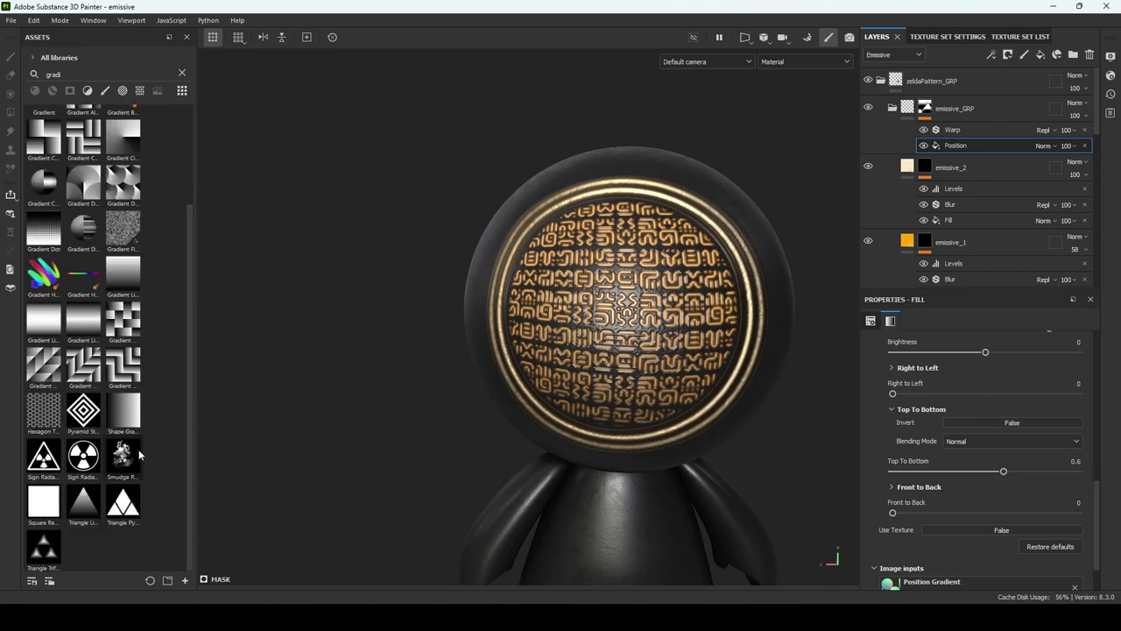
Try adding a fill effect above Warp in the emissive_GRP mask, using the Dirt 4 texture as its grayscale source
alt+drag(407, 348, 330, 325)
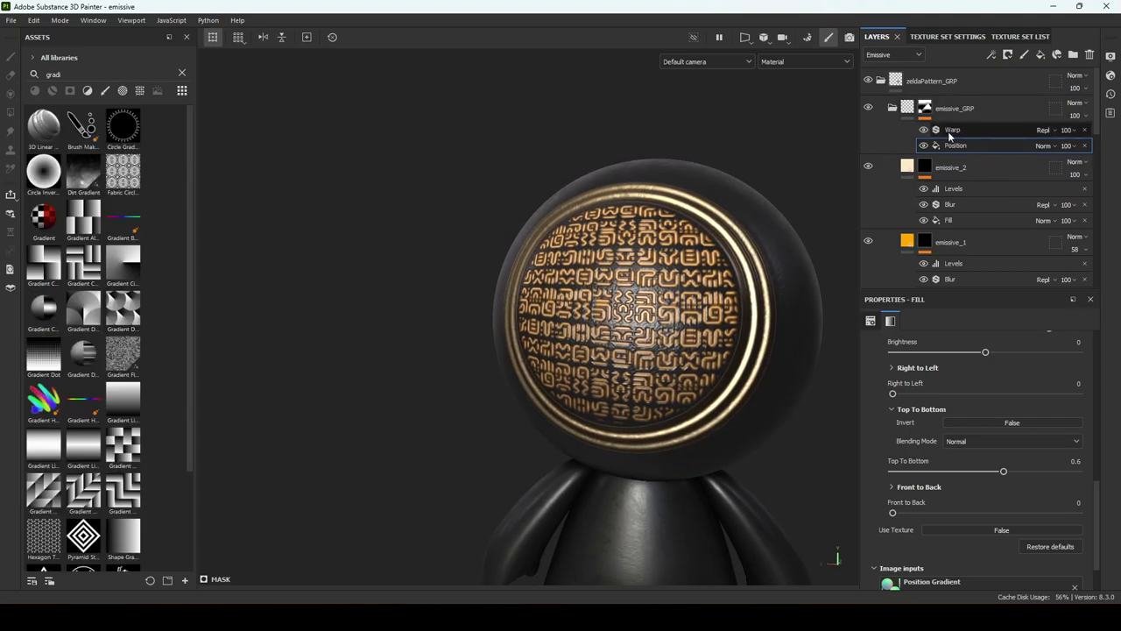
right_click(949, 132)
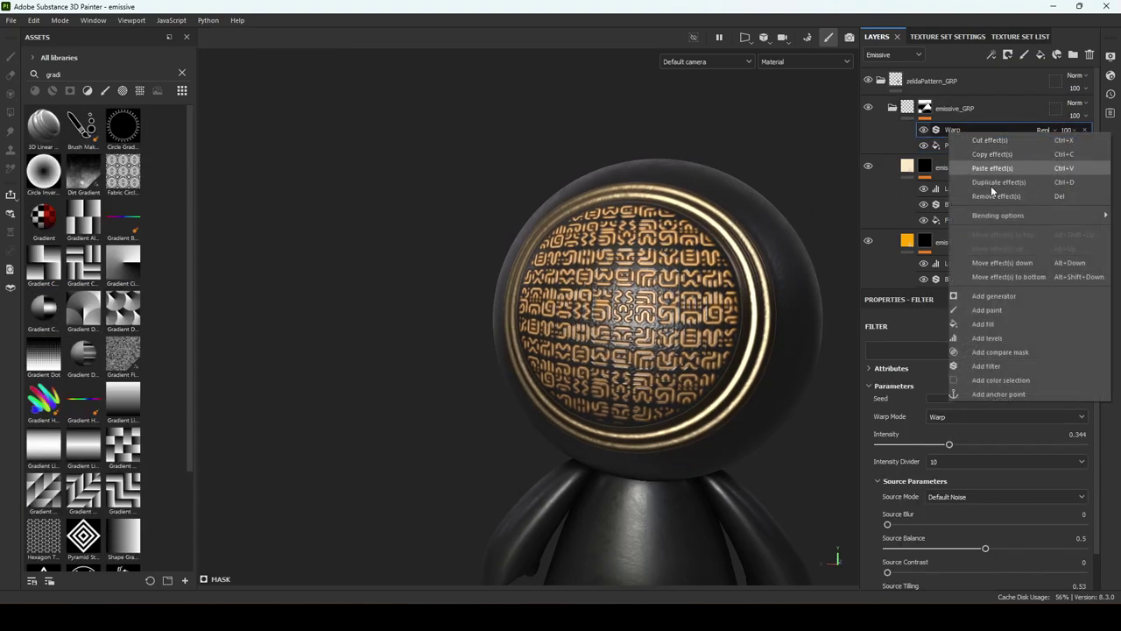
click(1013, 325)
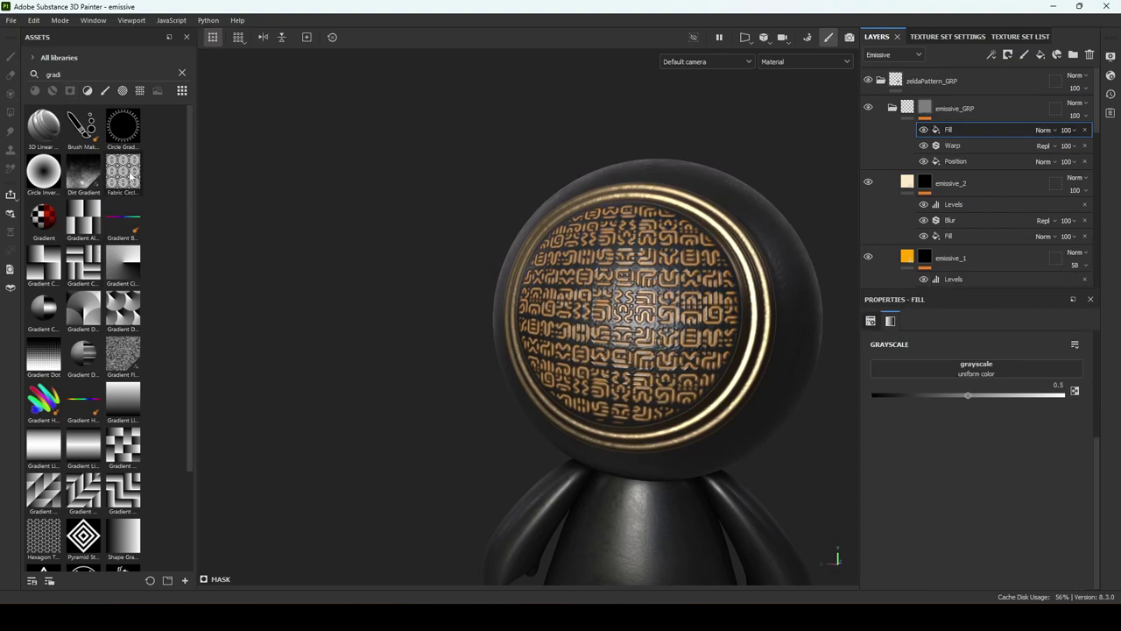
click(183, 73)
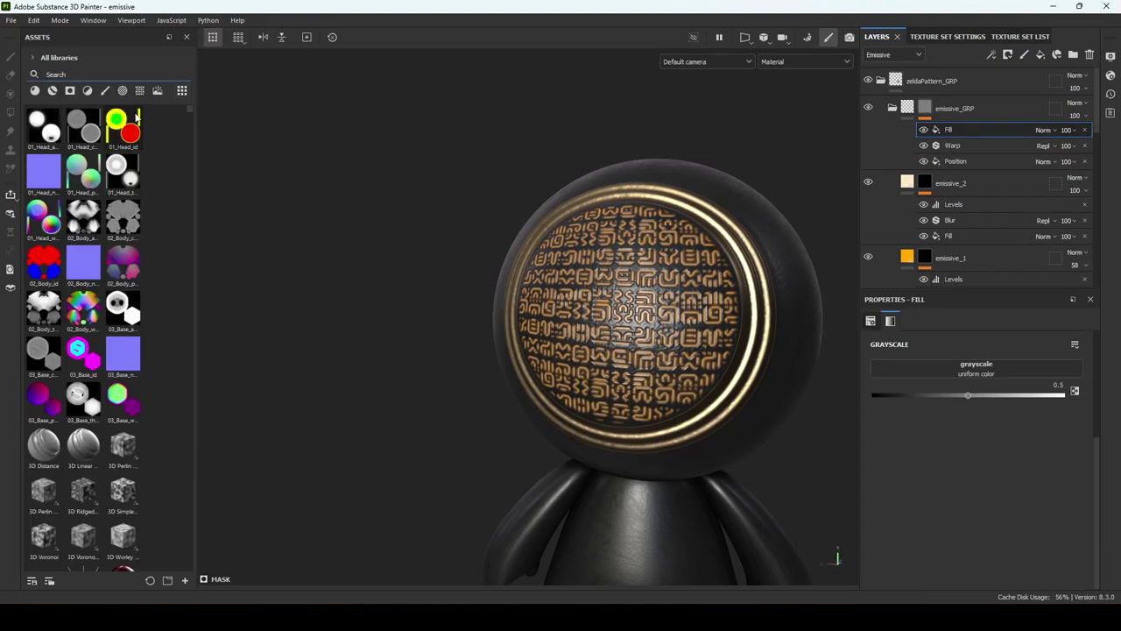
click(123, 91)
click(140, 90)
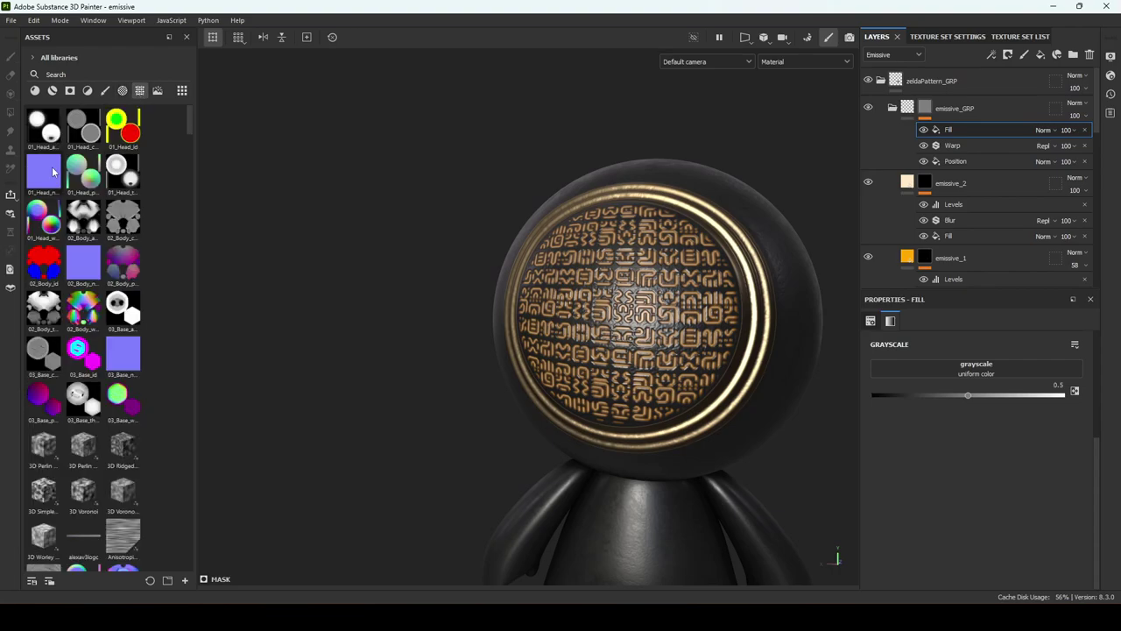
scroll(142, 344, down, 5)
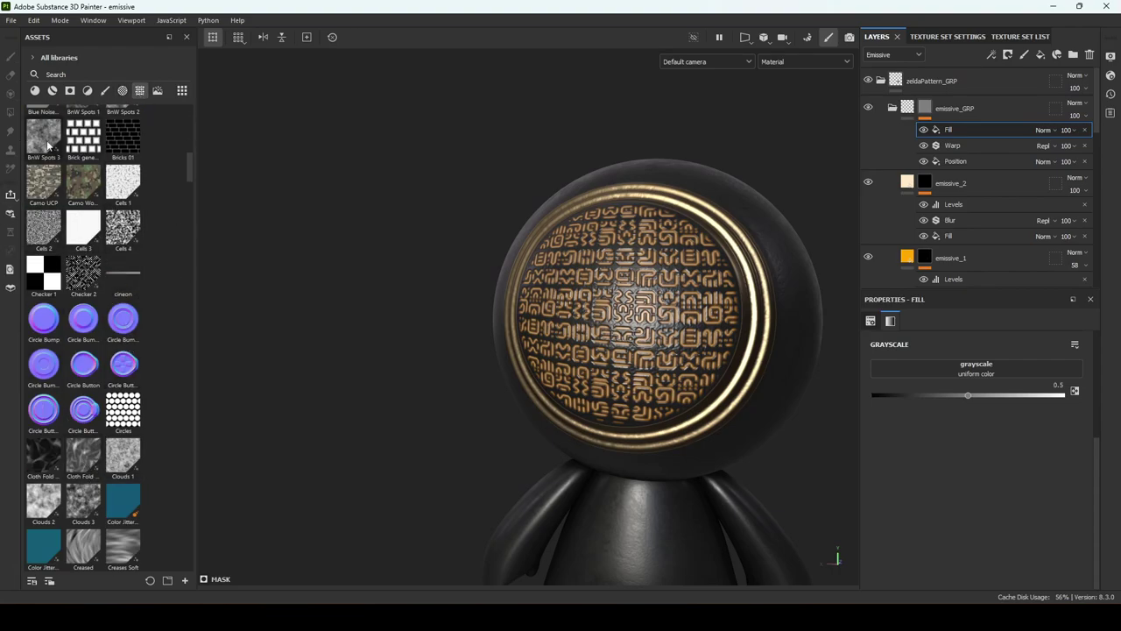
scroll(92, 473, down, 3)
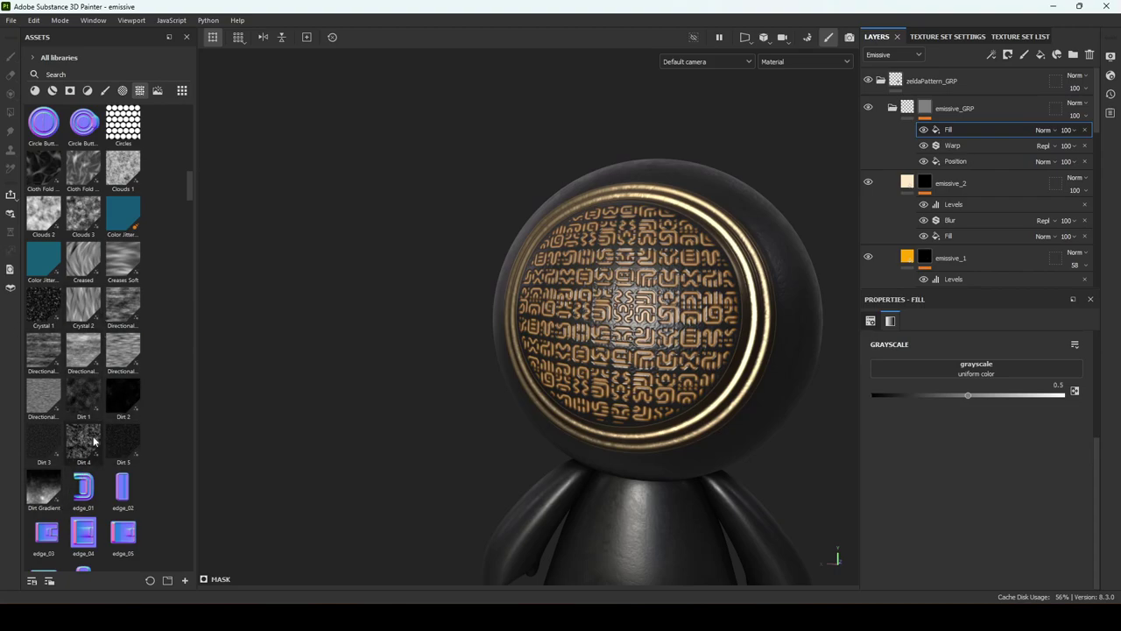
drag(83, 442, 946, 371)
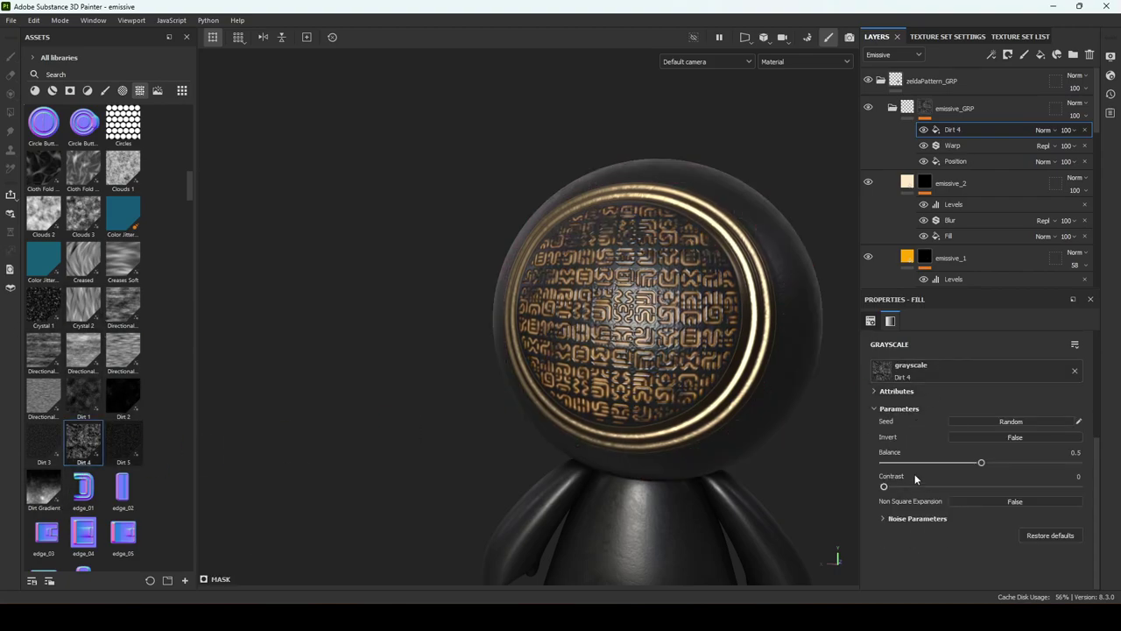
Try a Balance of 0.66 and different noise scales on the Dirt 4 fill, and remove that fill from the mask
click(884, 518)
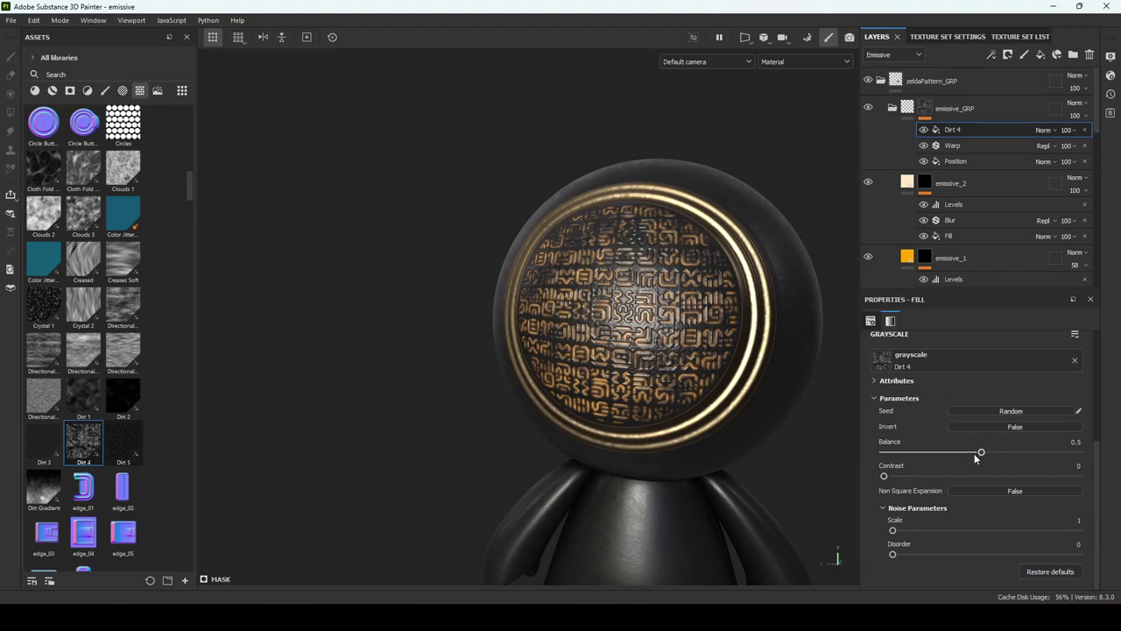
drag(982, 453, 1011, 452)
drag(905, 530, 1078, 531)
drag(947, 529, 890, 530)
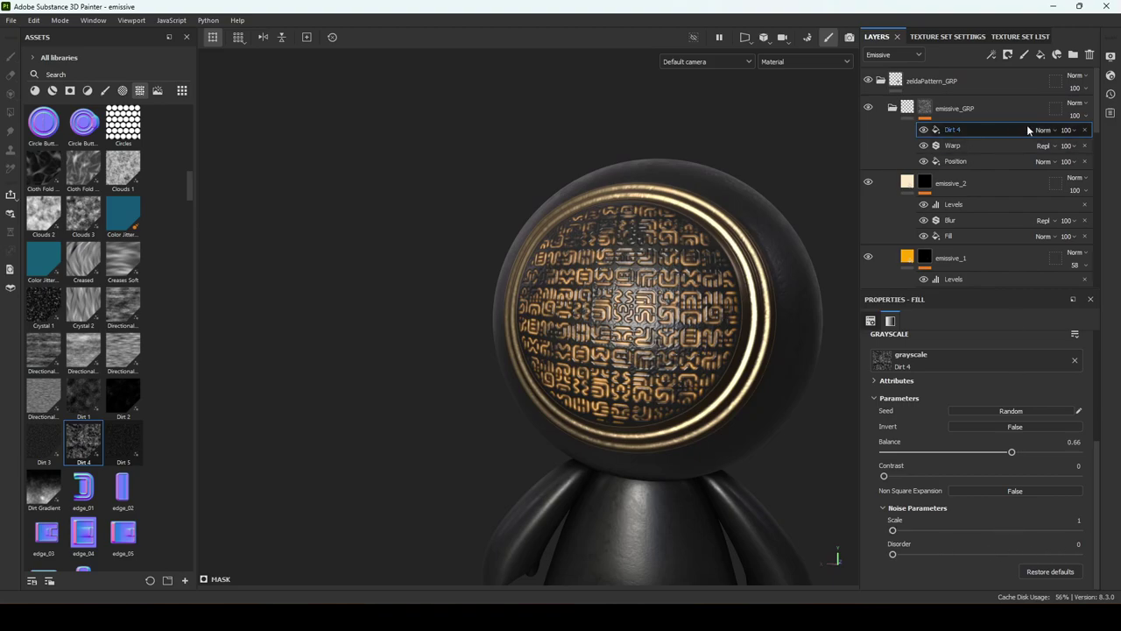
click(1084, 130)
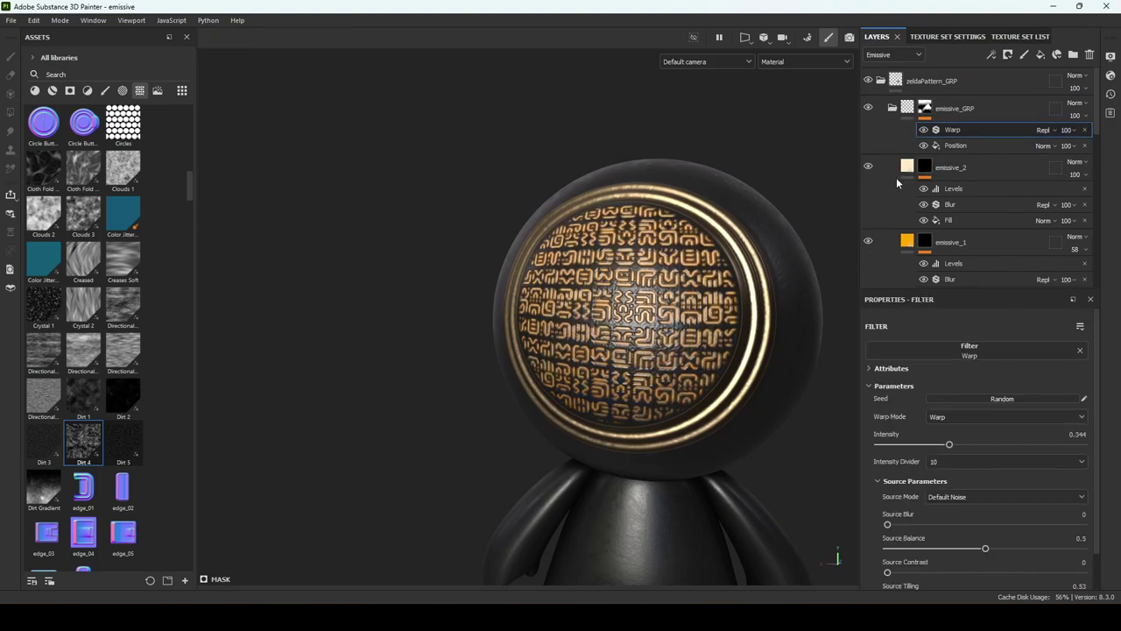
Collapse the emissive_GRP and zeldaPattern_GRP folders and view the whole figure from several angles
click(892, 107)
scroll(777, 393, down, 3)
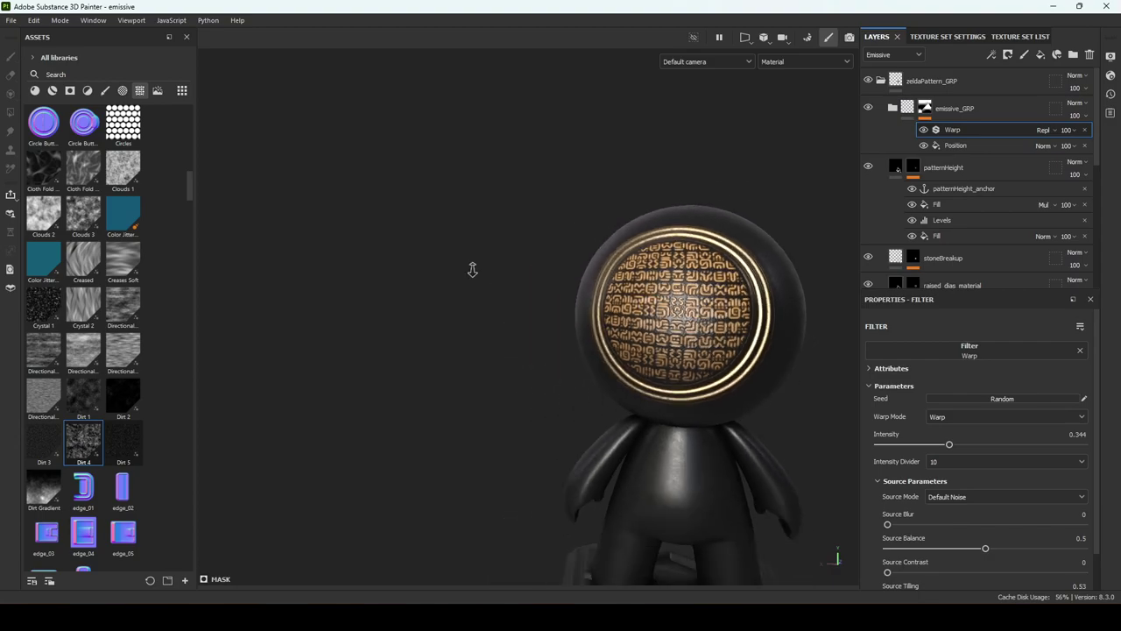
alt+middle_drag(785, 173, 692, 168)
alt+drag(692, 168, 694, 216)
shift+right_drag(693, 216, 752, 226)
alt+drag(647, 339, 499, 248)
mouse_move(485, 344)
alt+mouse_down()
mouse_move(443, 315)
mouse_move(375, 343)
mouse_move(636, 417)
mouse_move(691, 318)
mouse_move(658, 325)
alt+mouse_up()
shift+right_drag(659, 325, 596, 331)
click(880, 80)
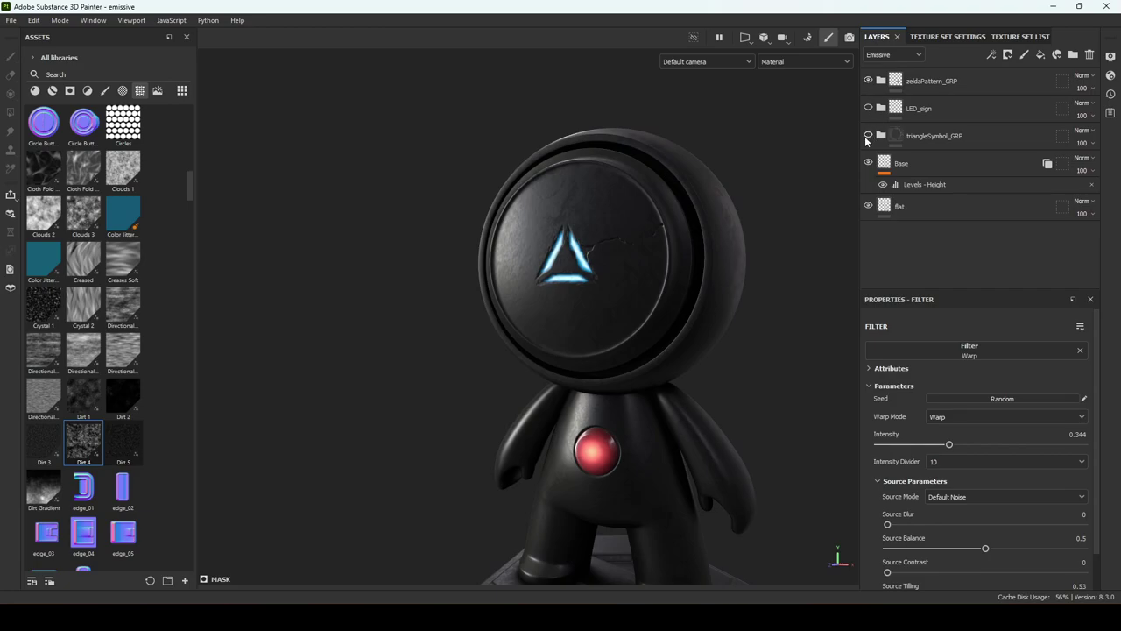
Hide the triangleSymbol_GRP folder, show the LED_sign folder, and view the EXIT sign on the head up close
click(868, 136)
click(869, 108)
alt+right_drag(675, 175, 921, 326)
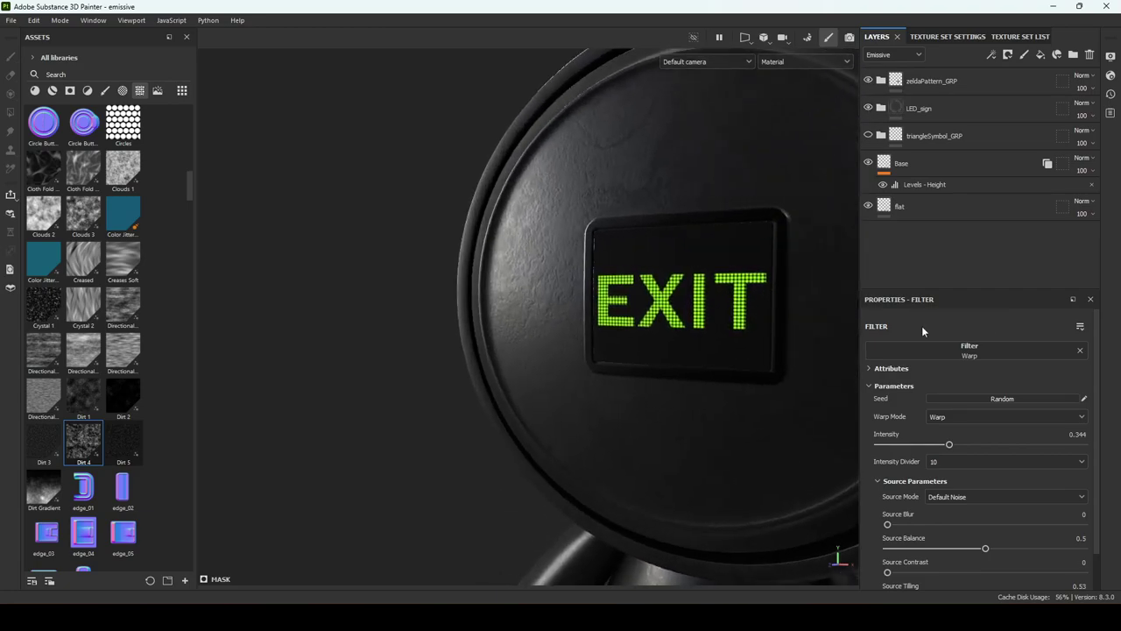
alt+middle_drag(755, 321, 608, 295)
mouse_move(607, 295)
shift+right_down()
mouse_move(632, 296)
mouse_move(621, 295)
shift+right_up()
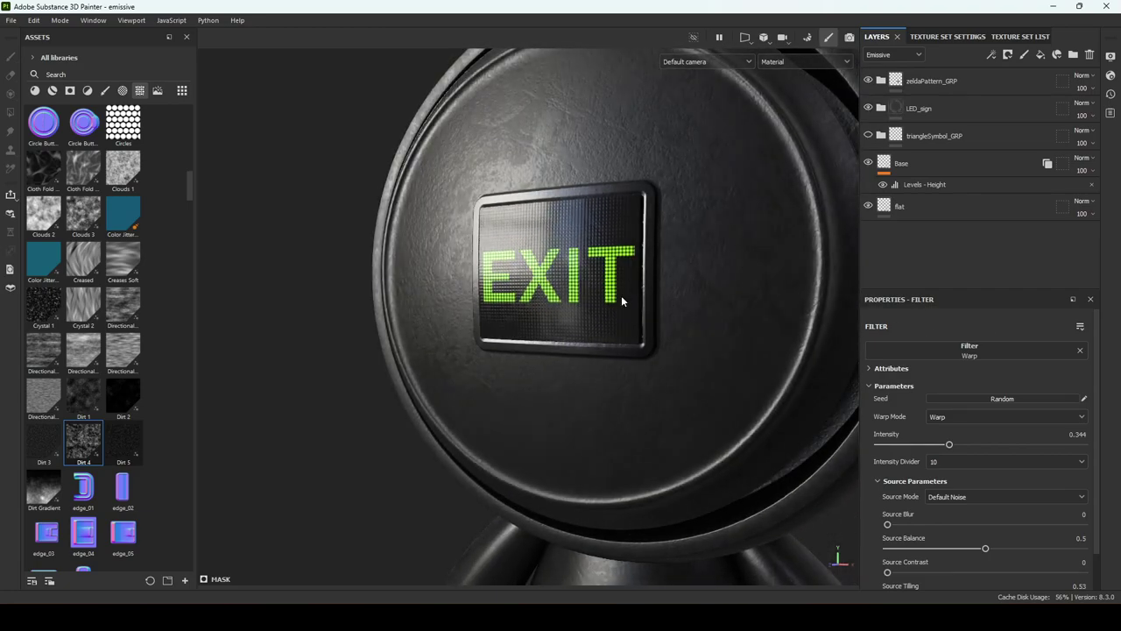
alt+drag(621, 295, 627, 290)
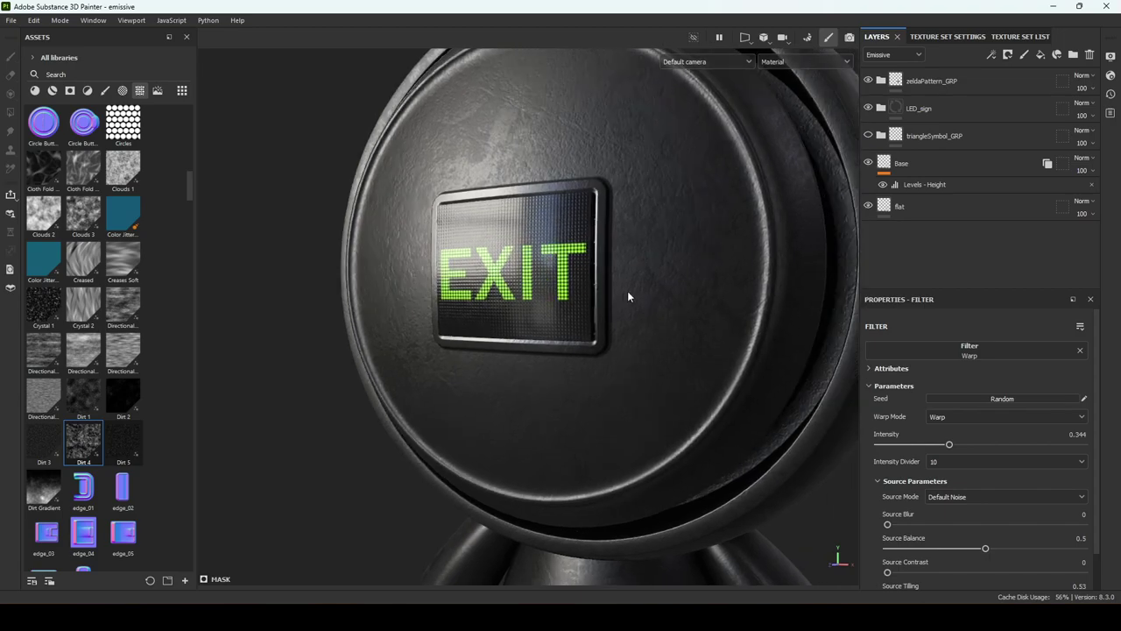
Expand the LED_sign folder and rename its Fill layer 1 as roughnessBreak
click(881, 107)
scroll(915, 150, down, 6)
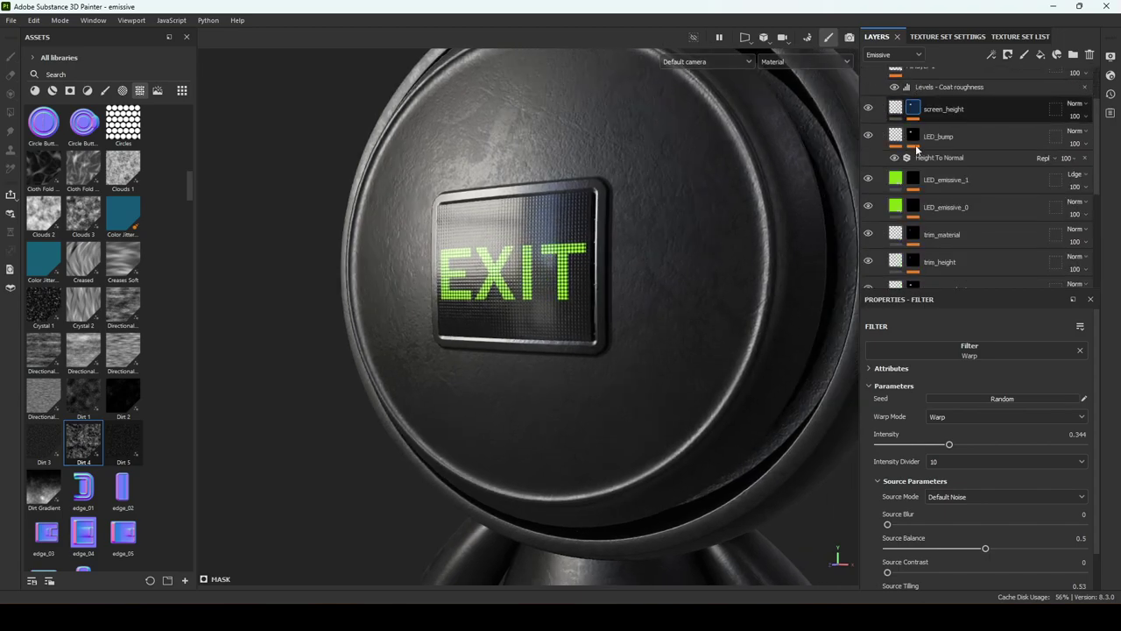
scroll(910, 203, up, 5)
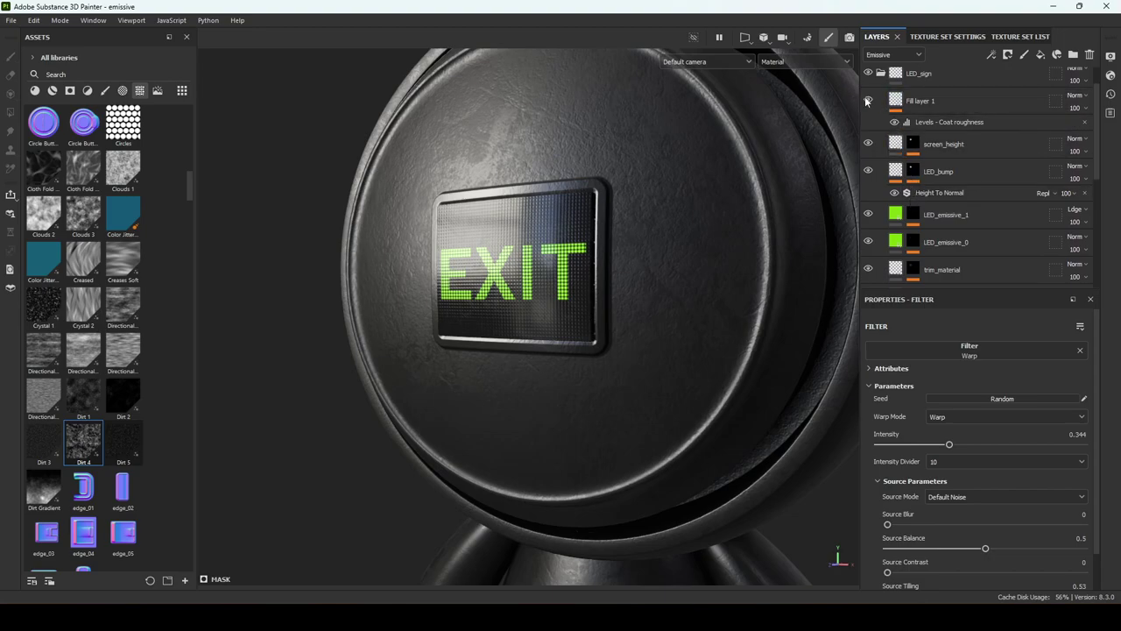
double_click(917, 102)
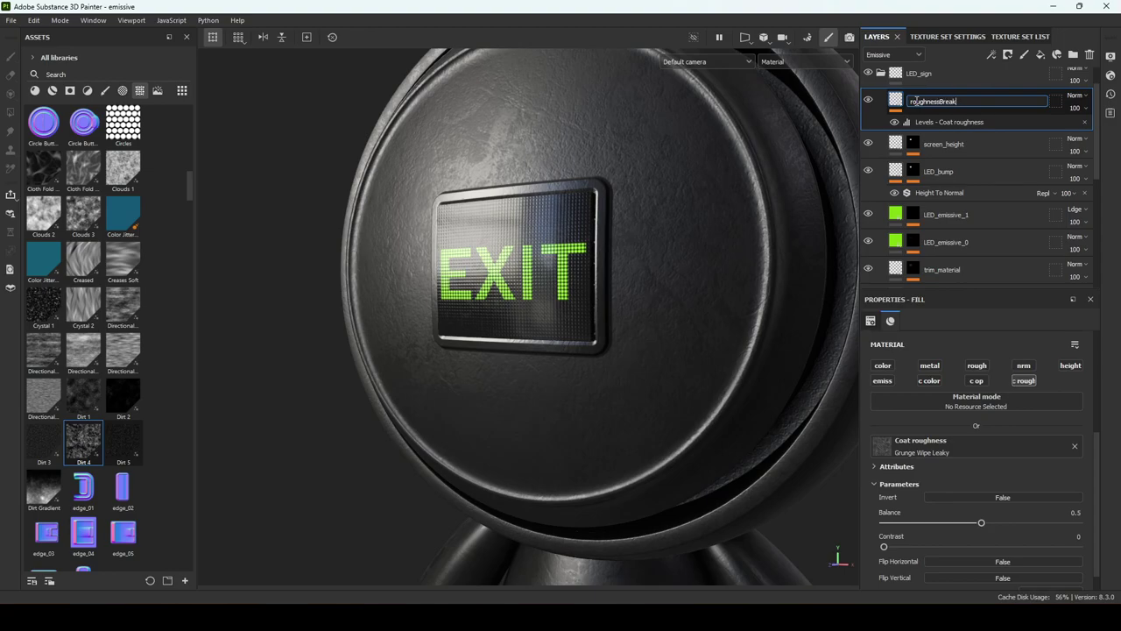
text(roughnessBreak)
key(Return)
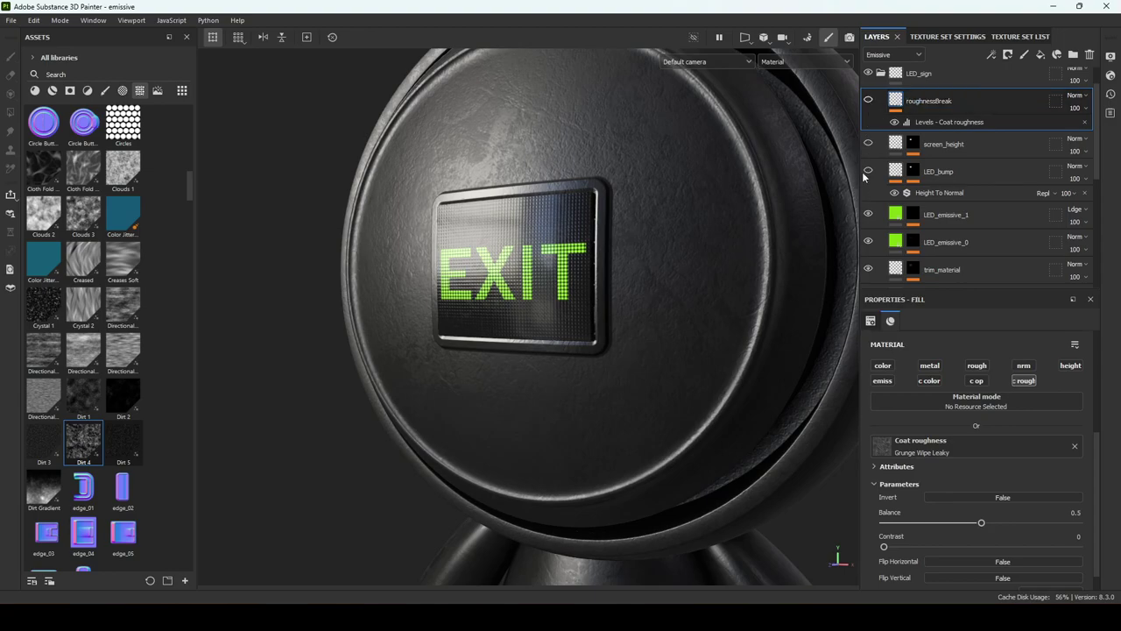
Hide the LED_sign layers from roughnessBreak down to trim_height, leaving screen_anchorLayer and pixel_pattern_anchorLayer shown
scroll(871, 247, down, 1)
click(873, 235)
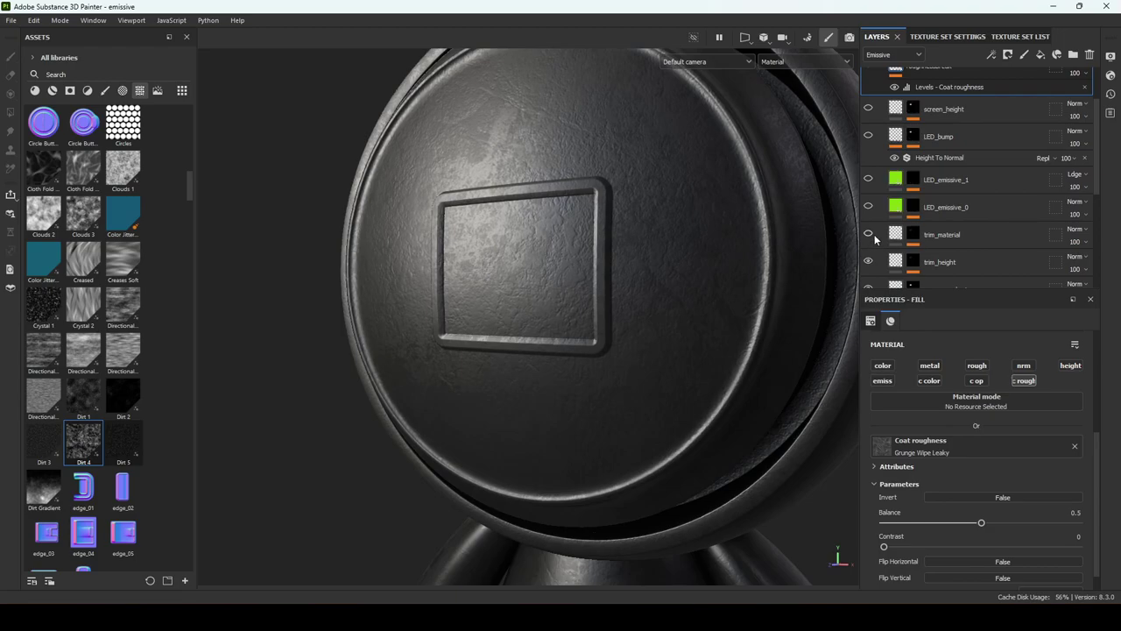
scroll(870, 184, down, 3)
click(869, 189)
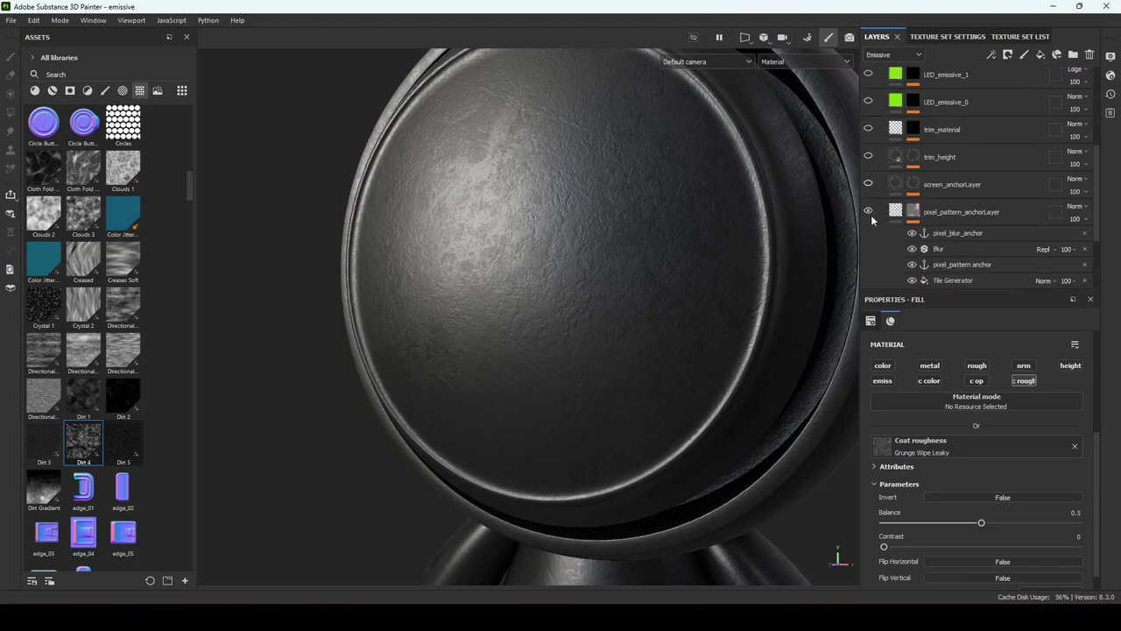
Display the pixel_pattern_anchorLayer mask and examine its tile pattern up close with and without the Blur filter and blur anchor
click(899, 213)
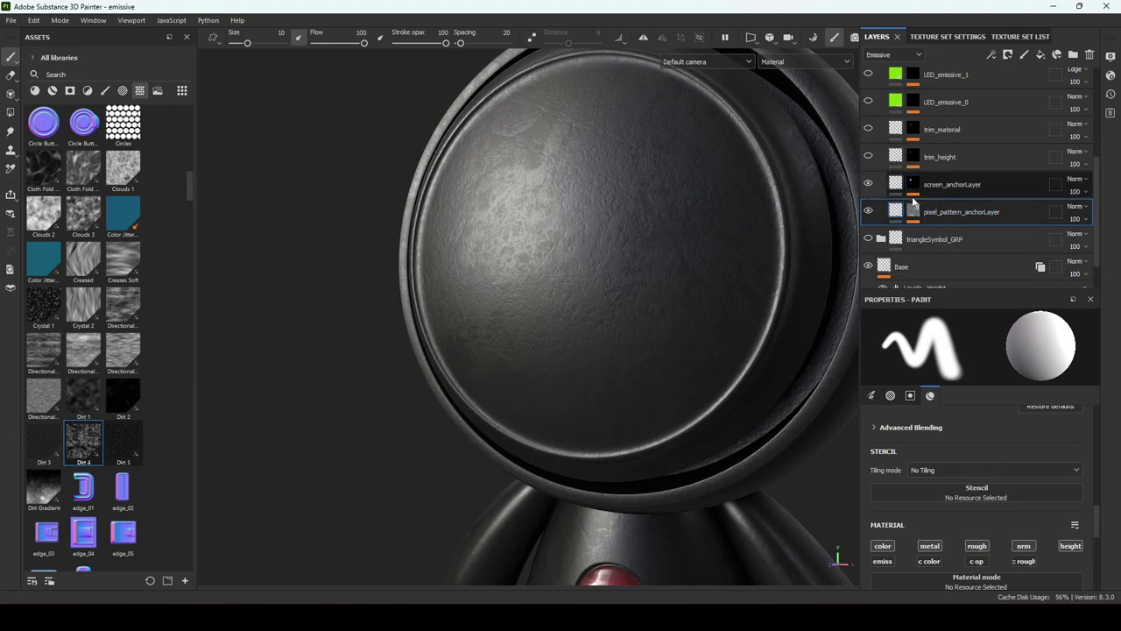
alt+click(913, 212)
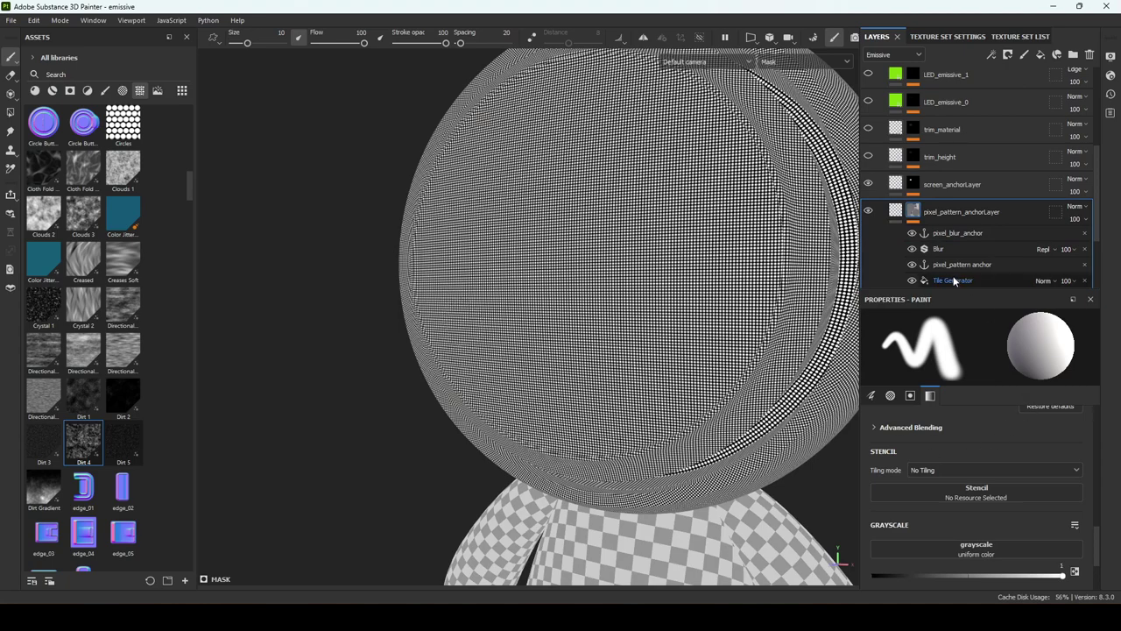
click(912, 249)
click(913, 235)
alt+right_drag(740, 191, 1034, 302)
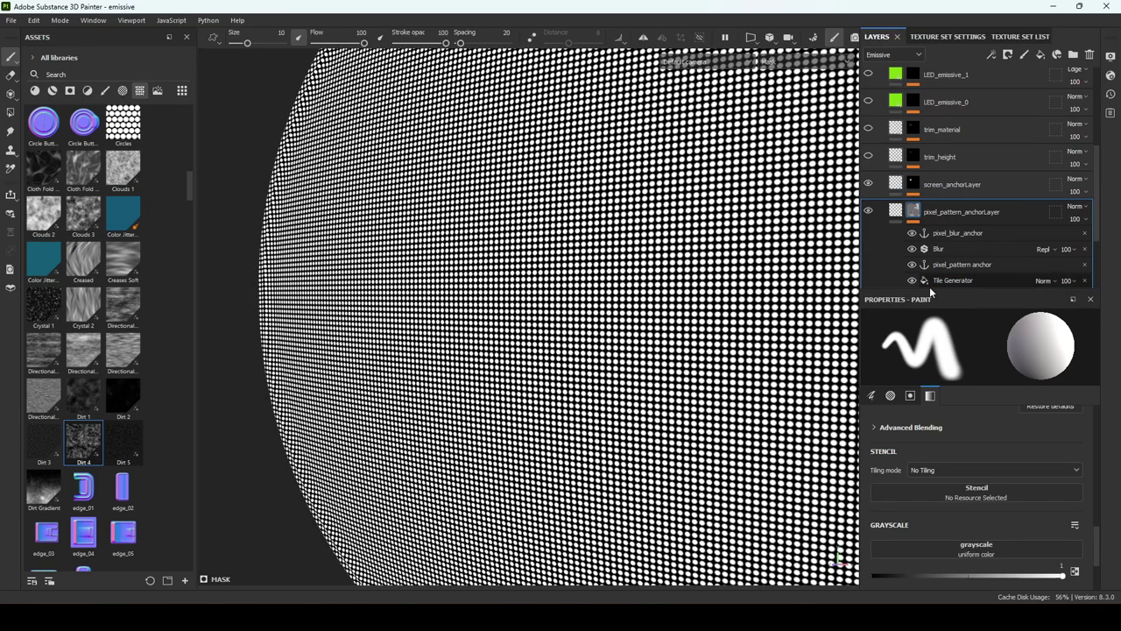
alt+right_drag(930, 293, 353, 310)
alt+middle_drag(353, 310, 263, 302)
alt+right_drag(394, 298, 318, 245)
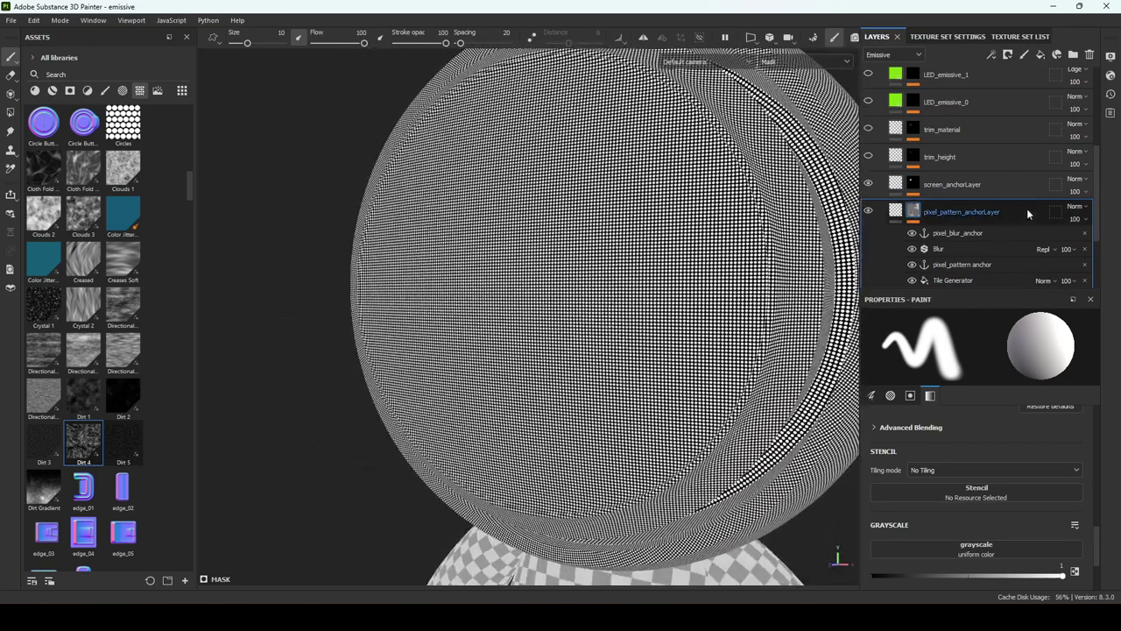
Display the screen_anchorLayer mask and examine its rectangular screen shape from different angles
alt+click(913, 186)
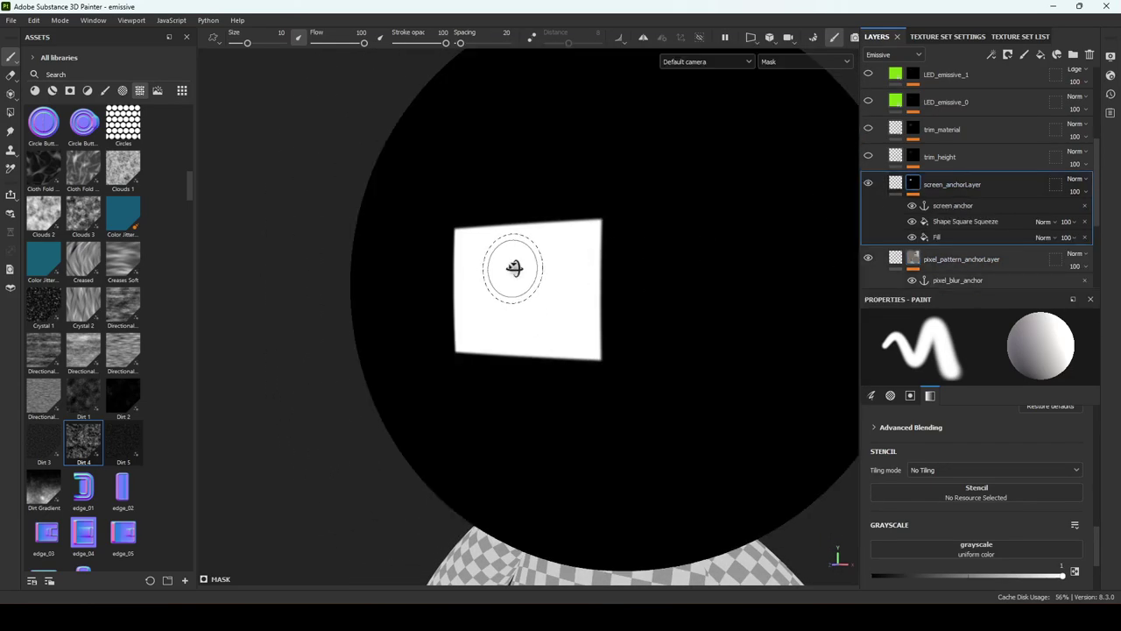
alt+drag(514, 268, 578, 262)
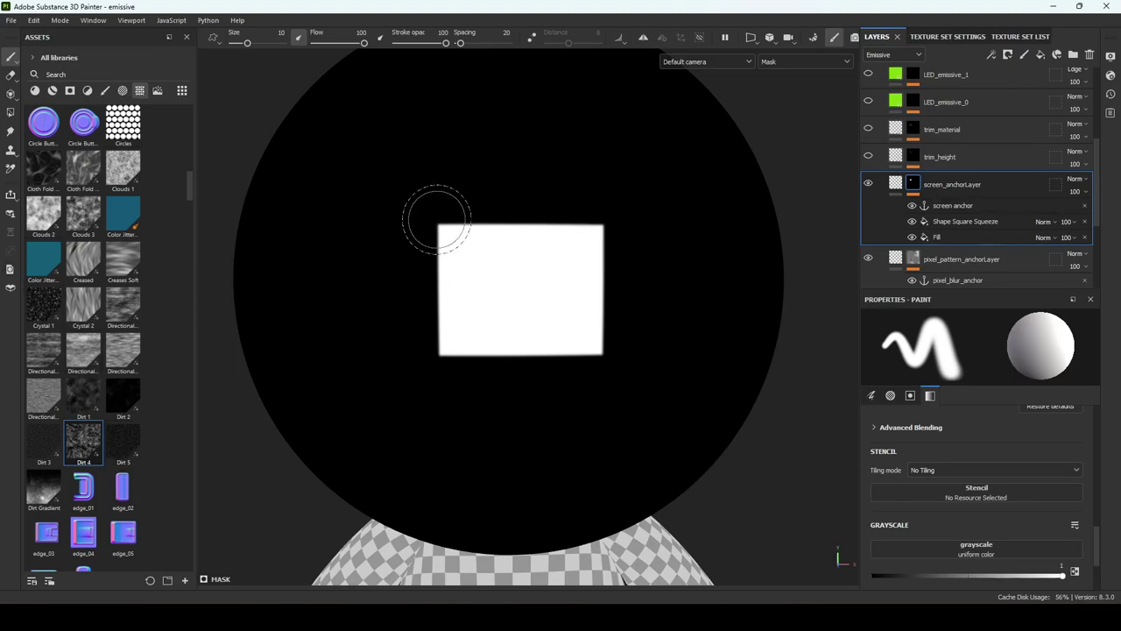
alt+drag(692, 321, 629, 294)
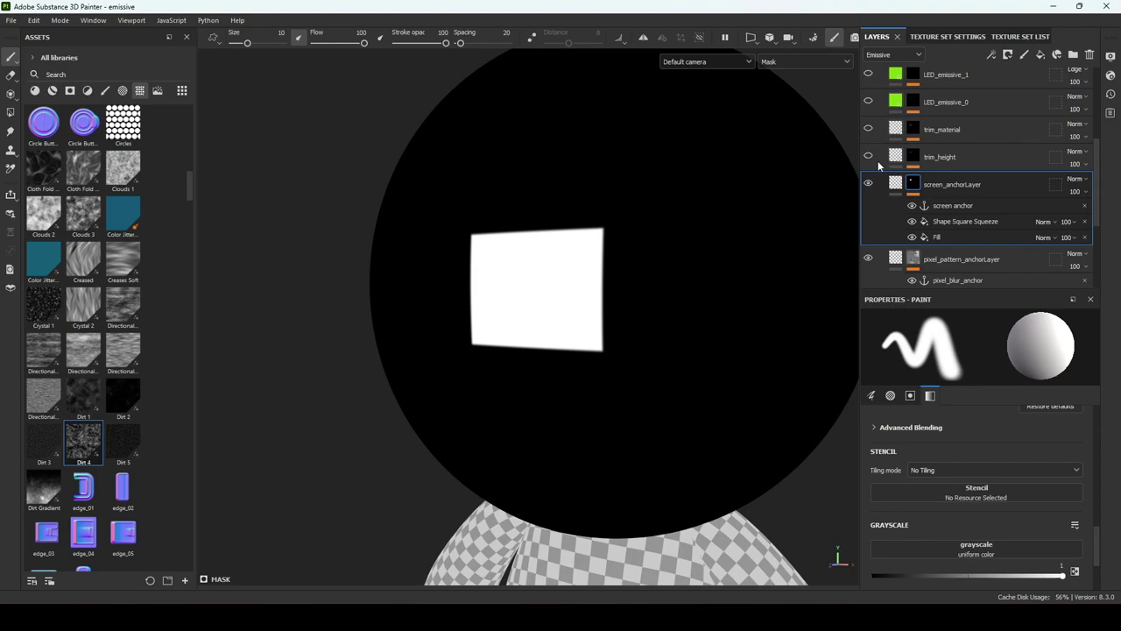
Show the trim_height layer in the material view, compare it on and off, and enable the roughness channel on its fill
key(m)
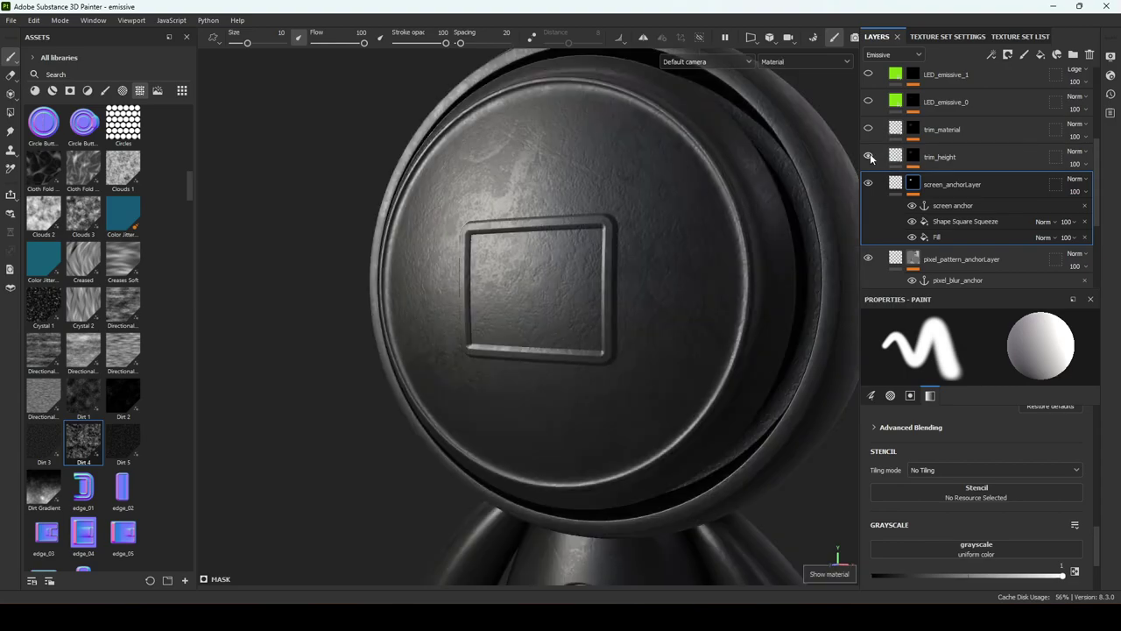
click(869, 157)
click(869, 157)
click(869, 157)
click(868, 157)
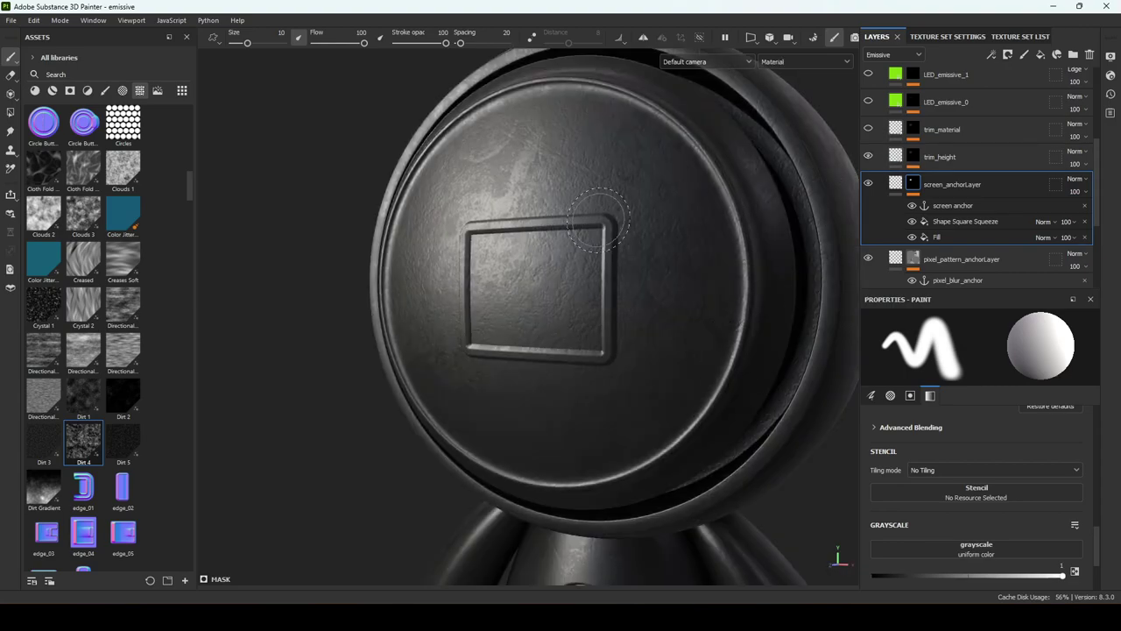
click(910, 156)
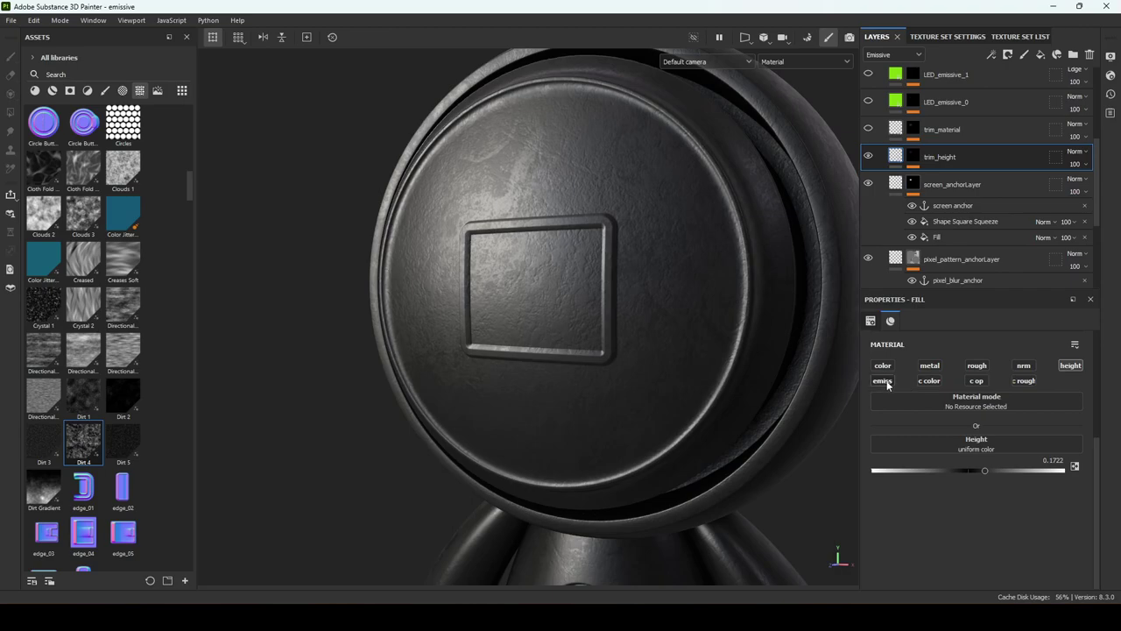
click(977, 365)
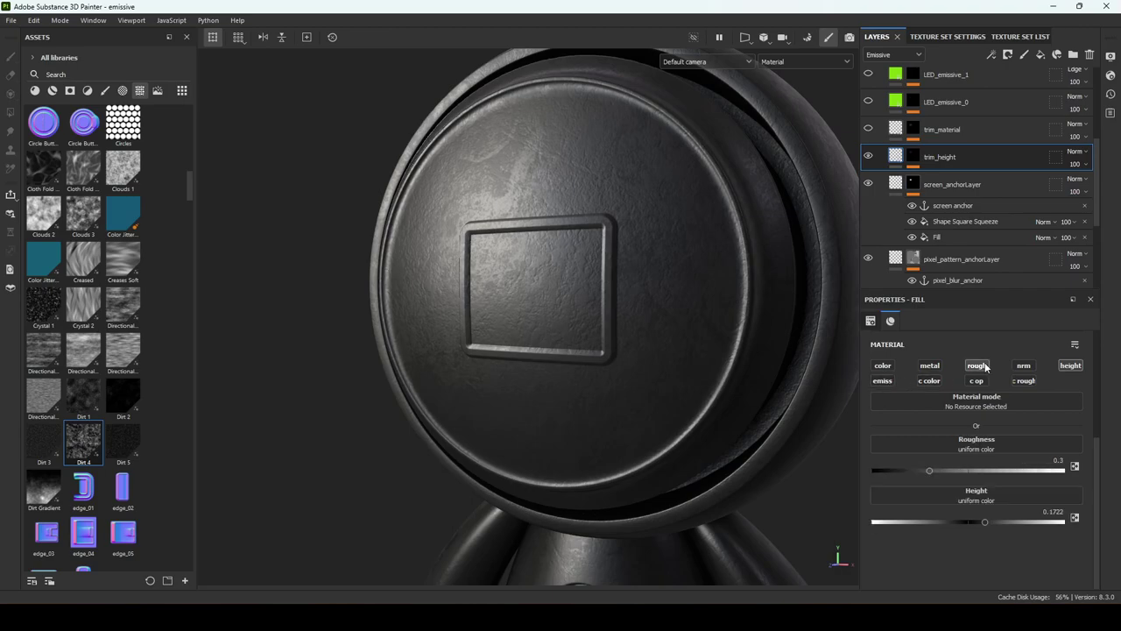
Display the trim_height mask with the effects above its bottom Fill hidden, and examine that Fill's screen anchor source
alt+click(913, 156)
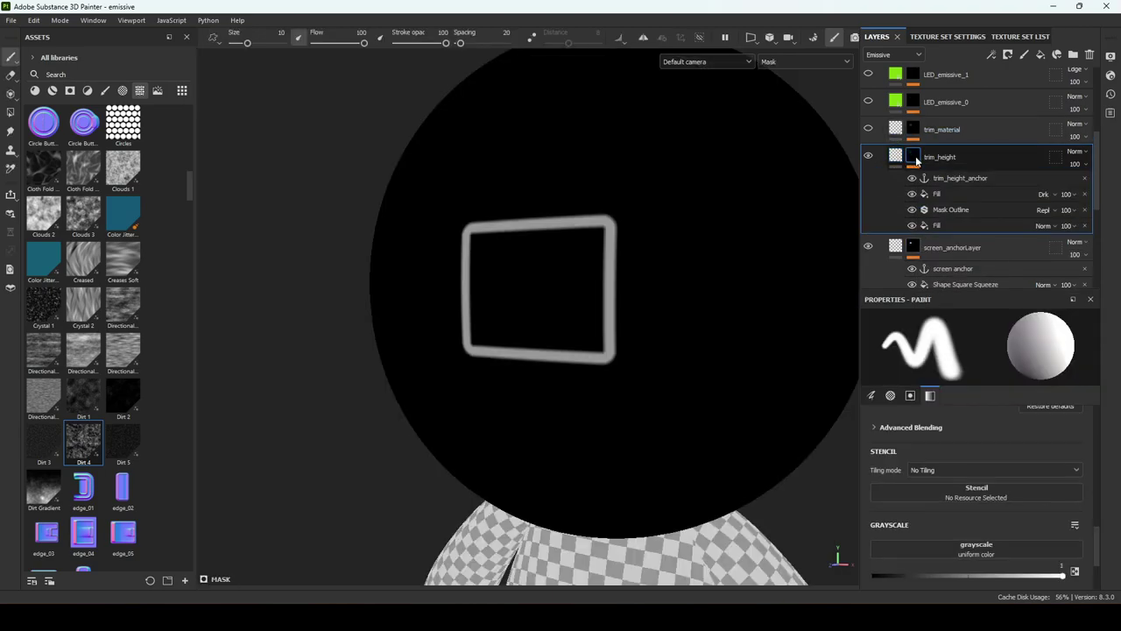
click(912, 210)
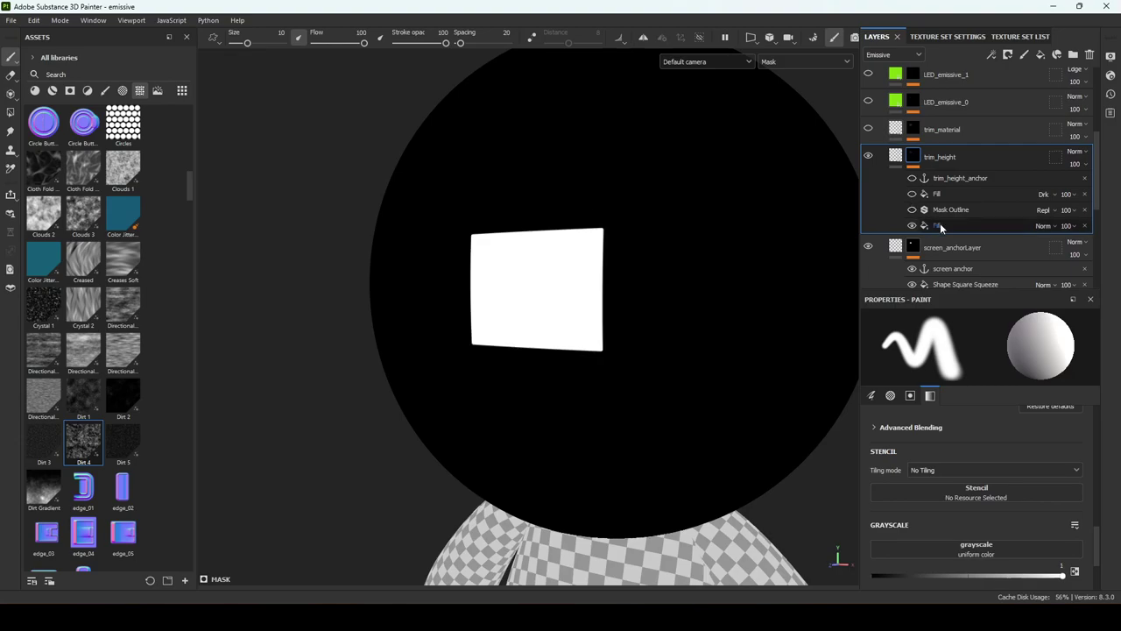
click(955, 225)
scroll(946, 255, down, 1)
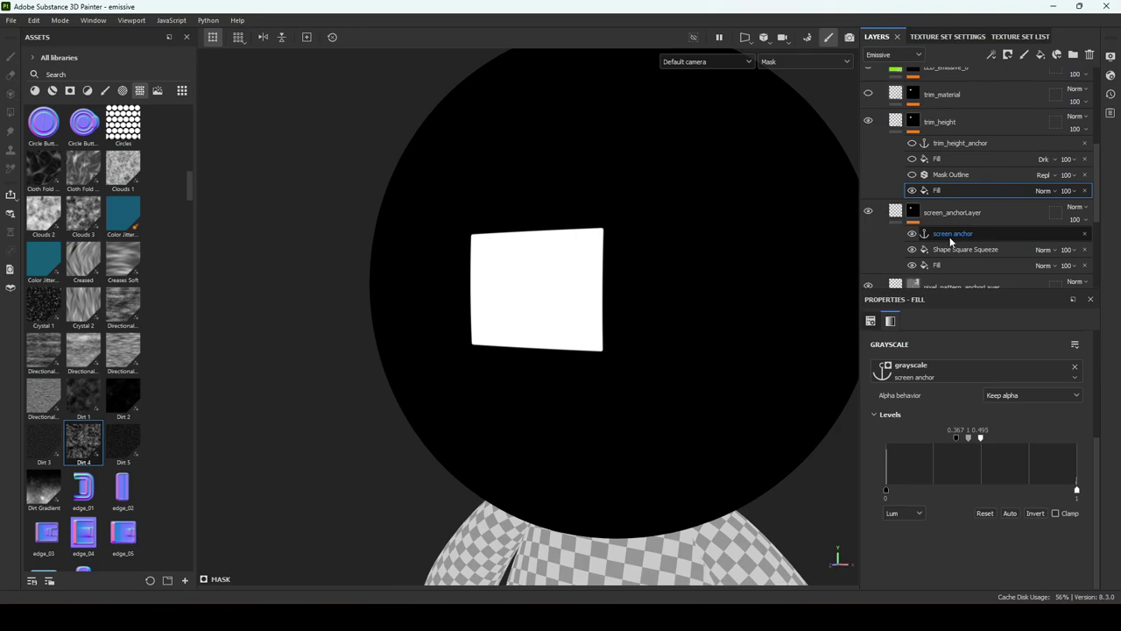
scroll(950, 239, up, 1)
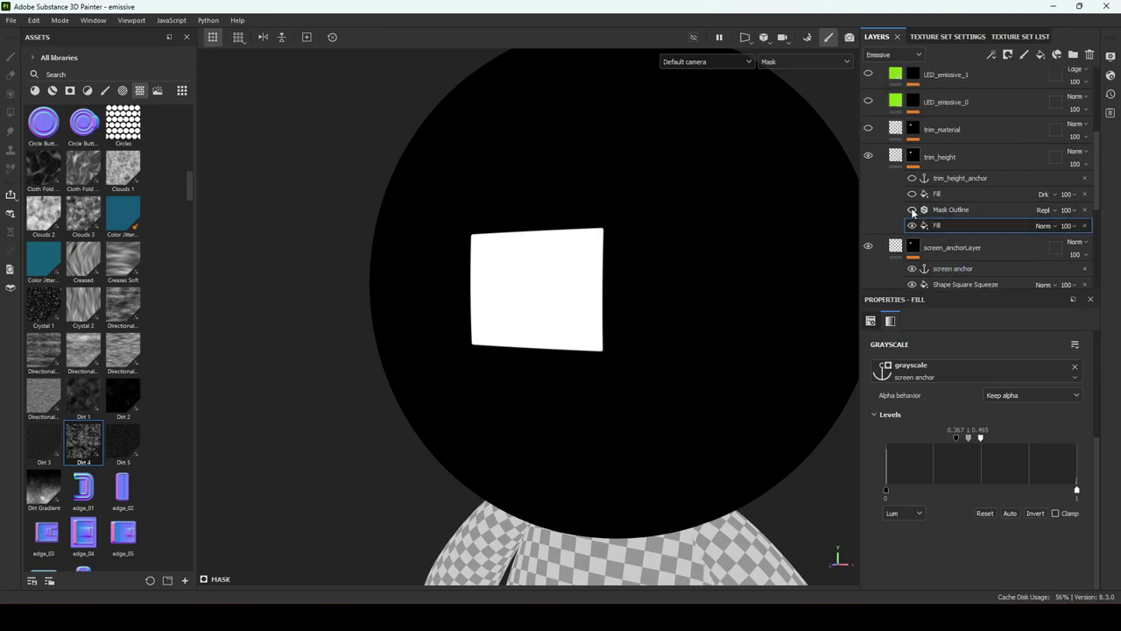
Turn the Mask Outline filter in the trim_height mask back on and compare the trim with and without it in the material view
click(951, 209)
click(911, 210)
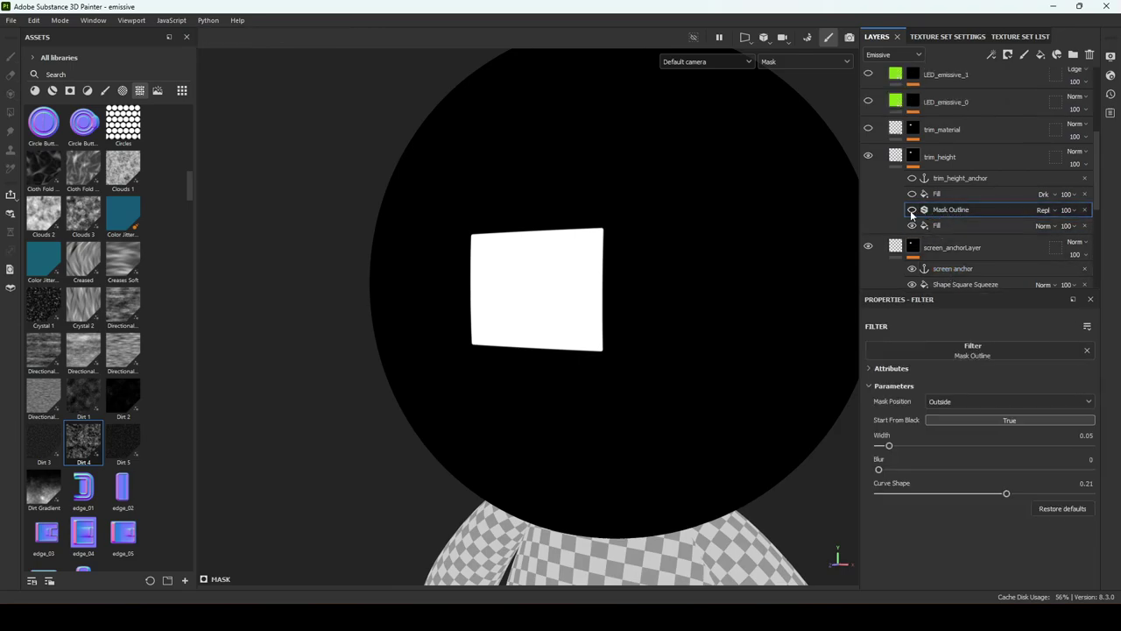
key(m)
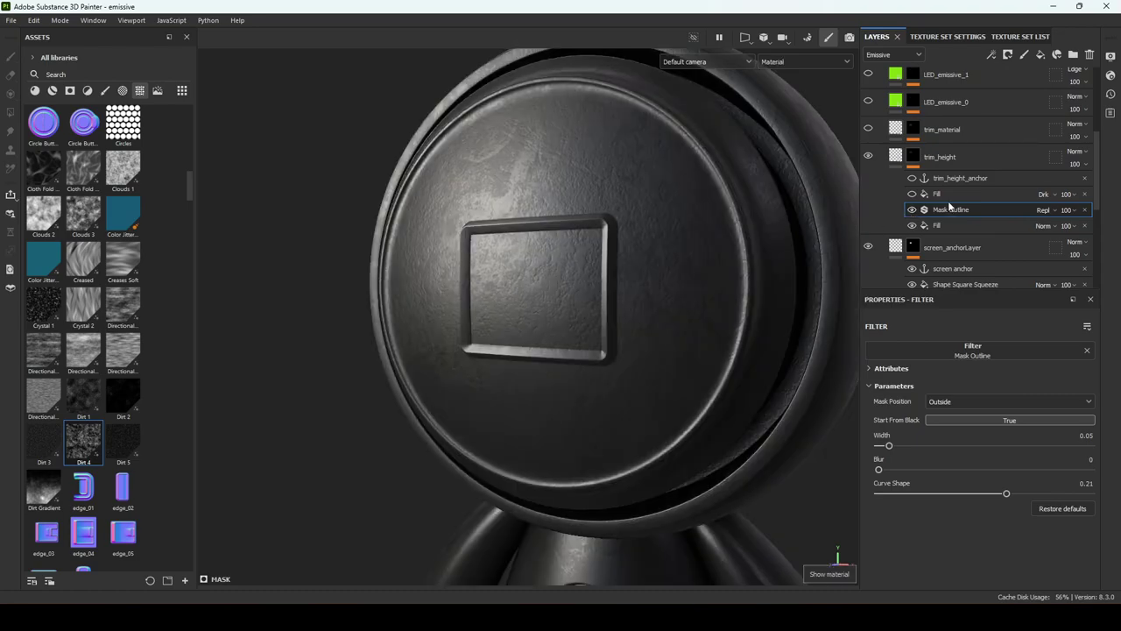
click(912, 211)
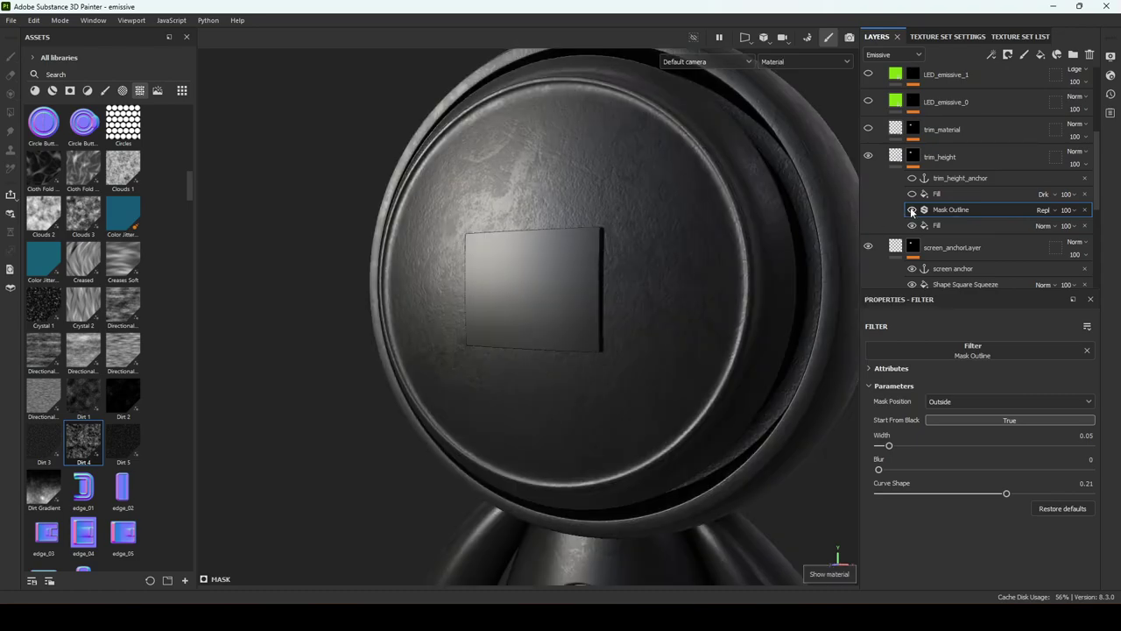
click(911, 210)
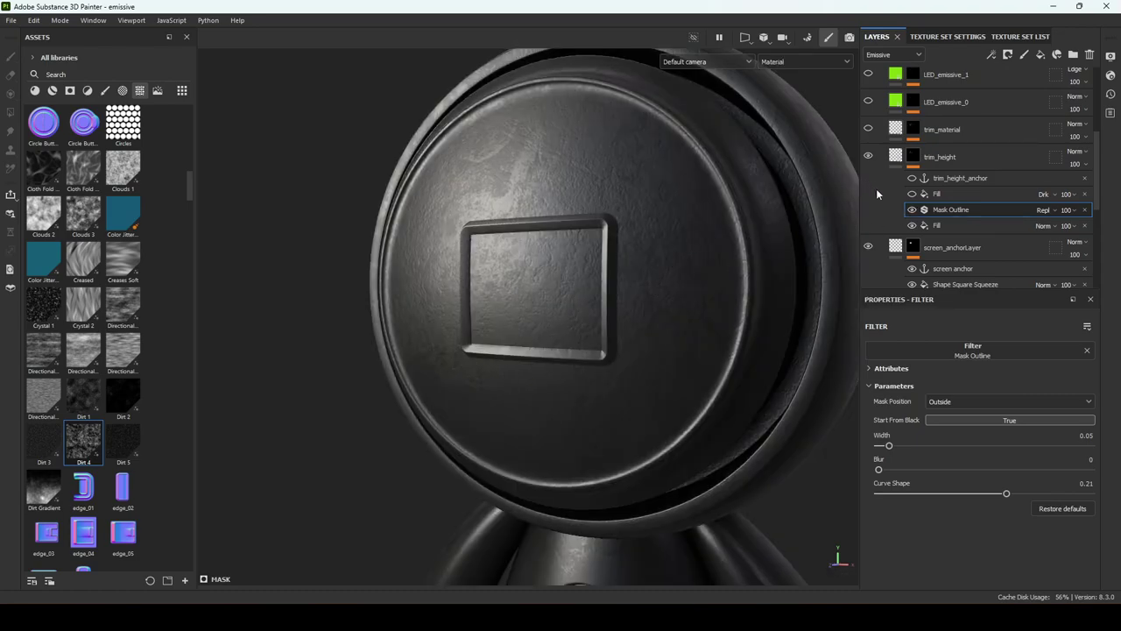
Turn the Darken Fill above Mask Outline back on, compare the trim with and without it, and inspect its blending mode options
click(912, 196)
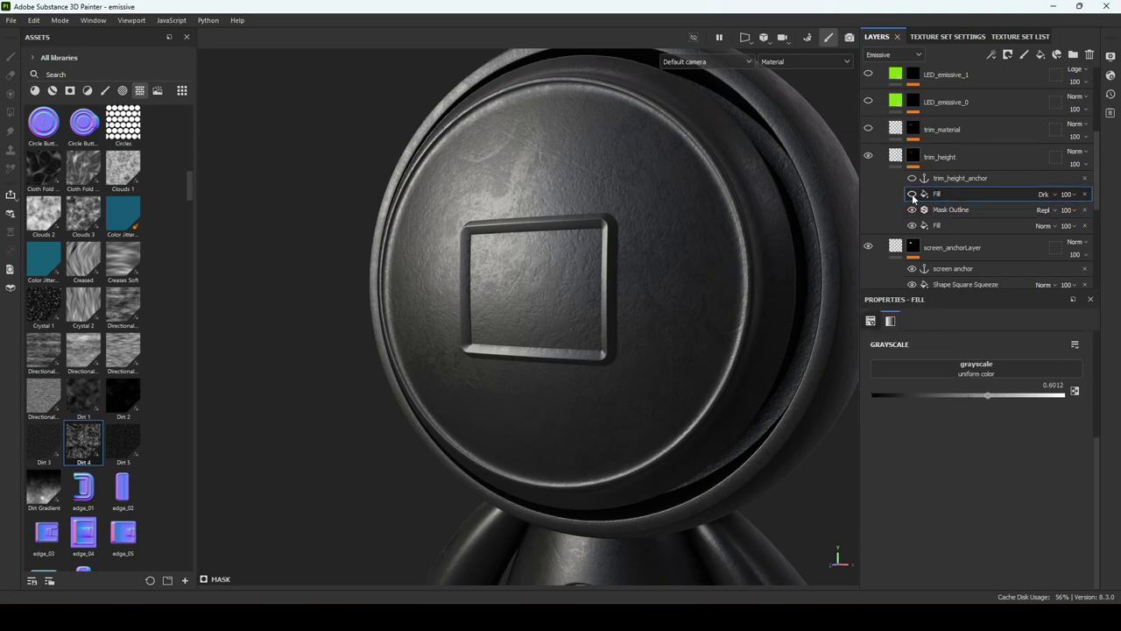
click(913, 196)
click(912, 196)
click(913, 196)
click(1053, 194)
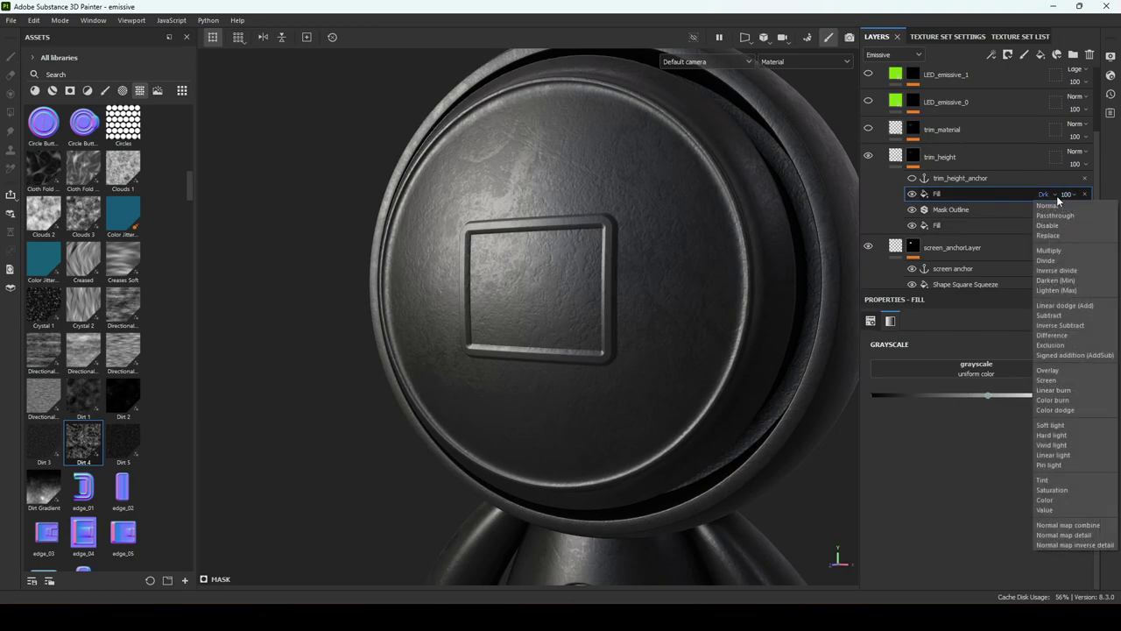
click(983, 412)
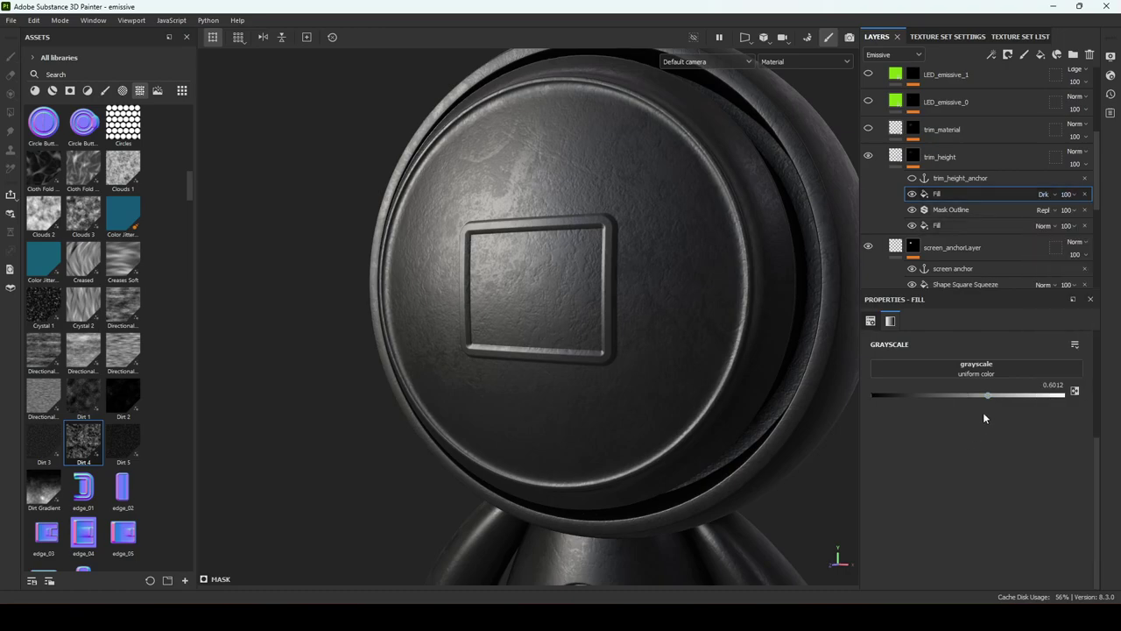
click(1043, 194)
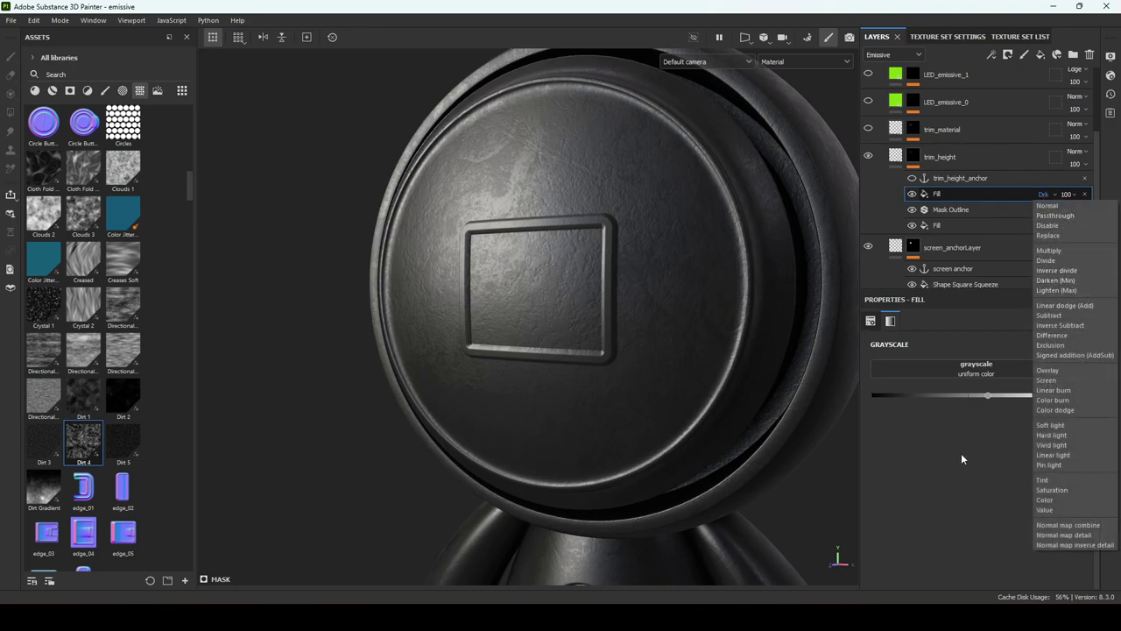
click(992, 410)
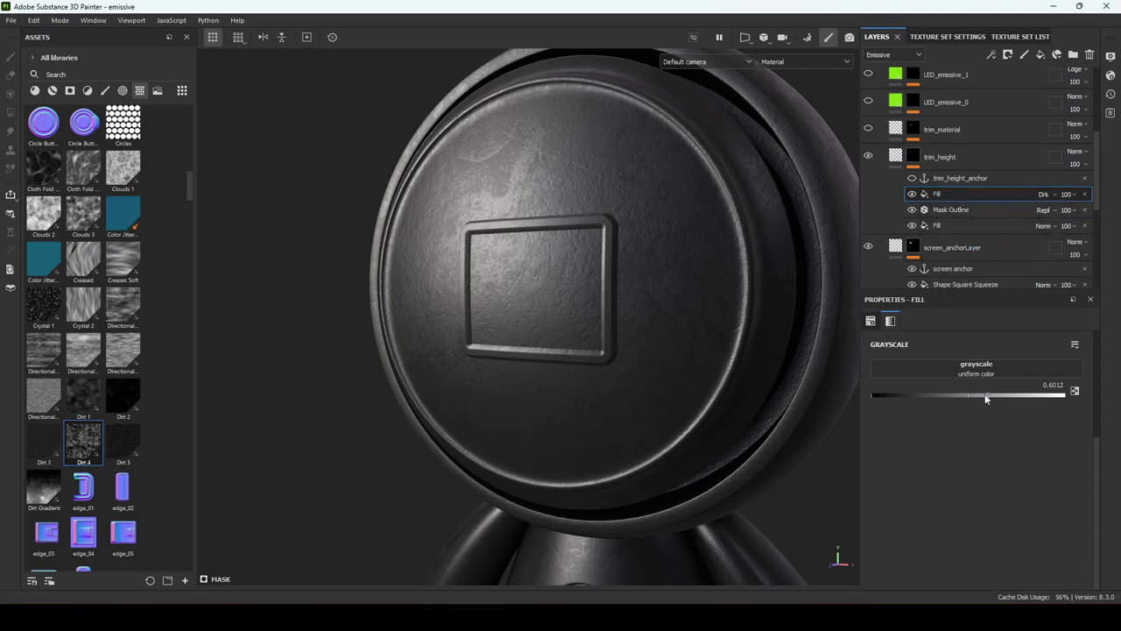
Set the grayscale of the Darken Fill in the trim_height mask to 0.5801 and turn trim_height_anchor back on
mouse_move(985, 398)
mouse_down()
mouse_move(1063, 394)
mouse_move(859, 395)
mouse_move(1021, 394)
mouse_move(984, 400)
mouse_up()
scroll(911, 186, up, 1)
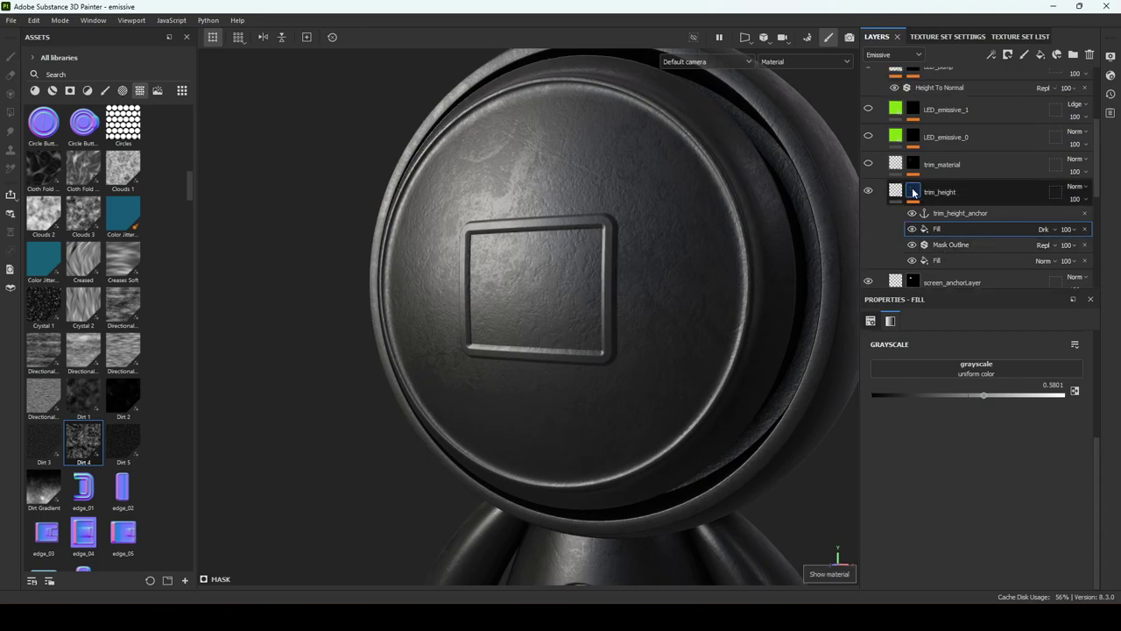
click(896, 191)
scroll(946, 213, up, 1)
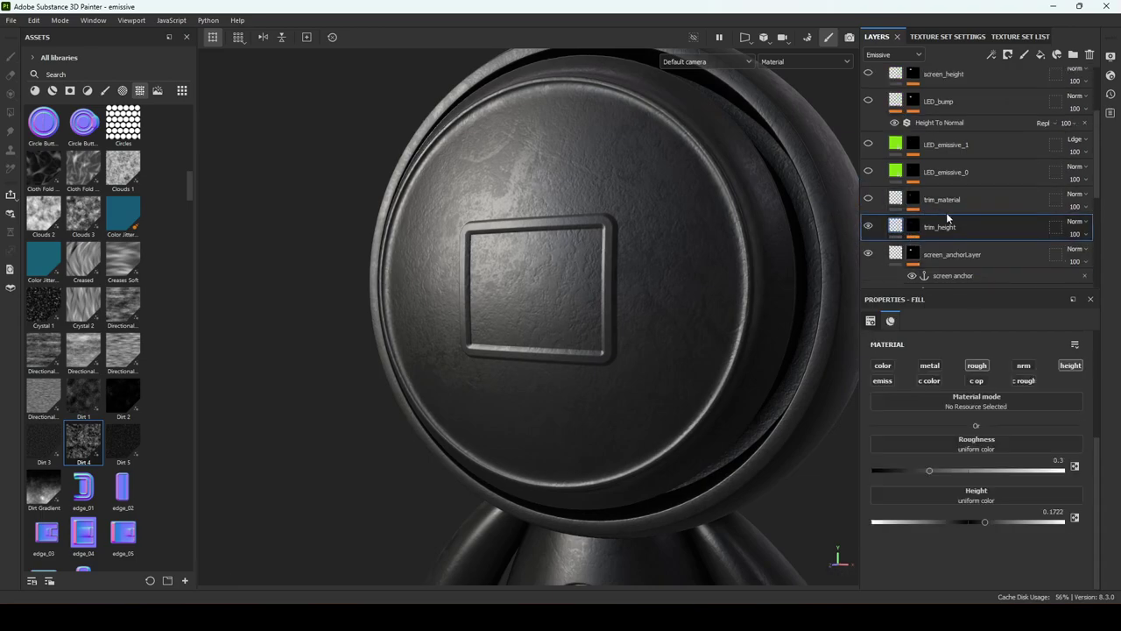
Turn on the trim_material layer and enable its metallic channel
click(868, 198)
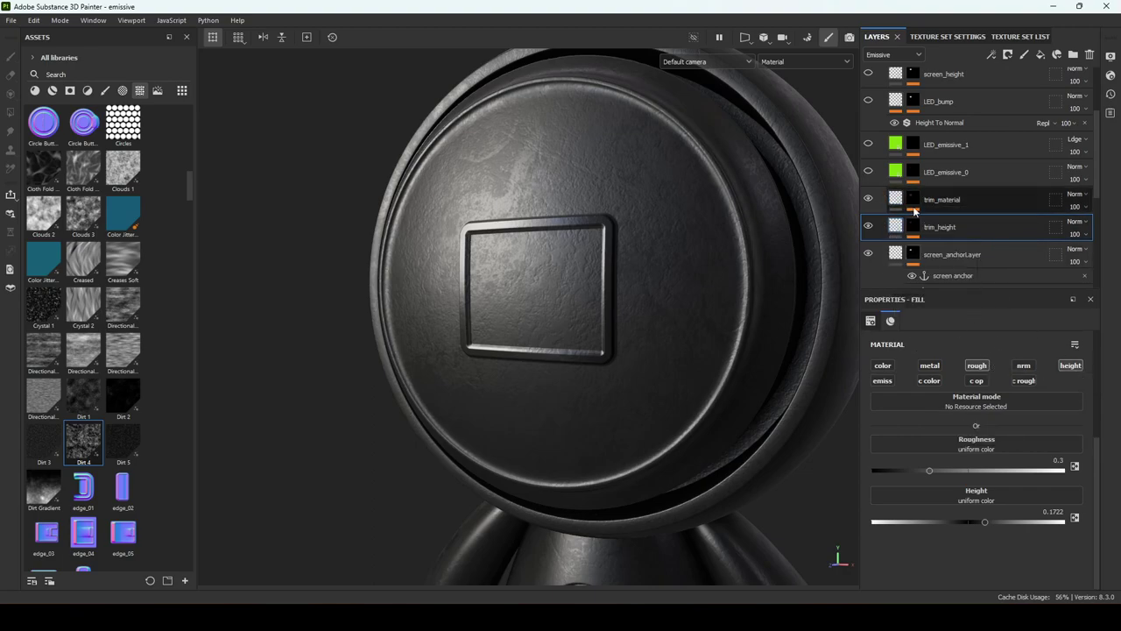
click(978, 195)
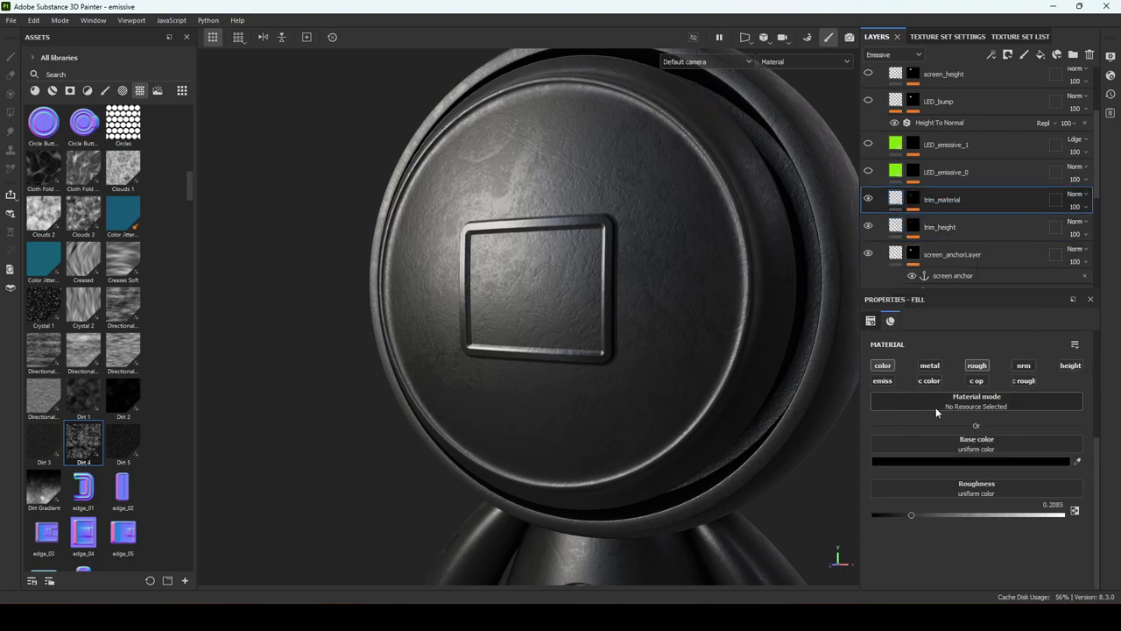
click(930, 365)
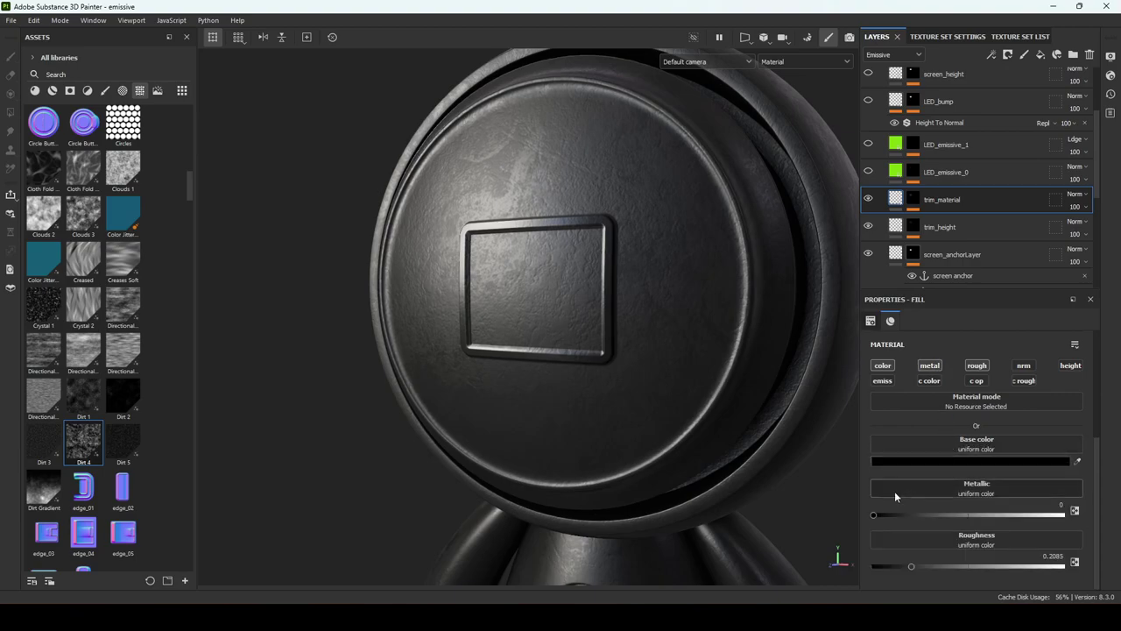
Try a higher metallic value on the trim_material layer, check the trim, and undo the change
drag(891, 515, 984, 508)
mouse_move(627, 402)
alt+mouse_down()
mouse_move(663, 408)
mouse_move(641, 412)
alt+mouse_up()
key(ctrl+z)
Compare the screen area close up with the LED_emissive_0 layer on and off
scroll(889, 206, up, 2)
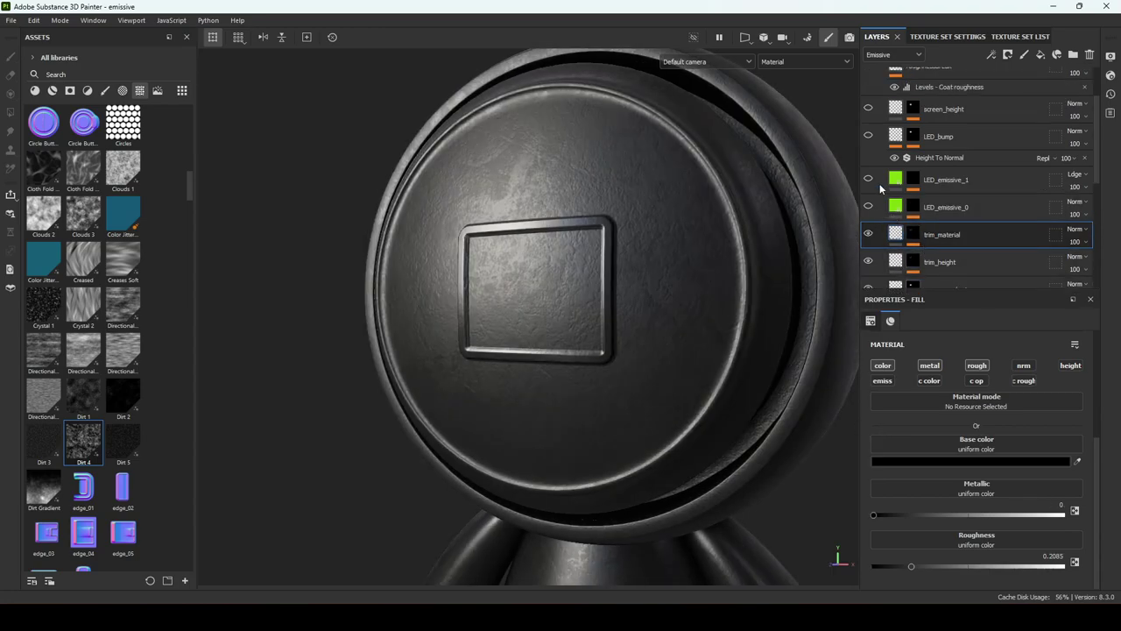
alt+right_drag(615, 269, 727, 352)
alt+drag(727, 352, 760, 329)
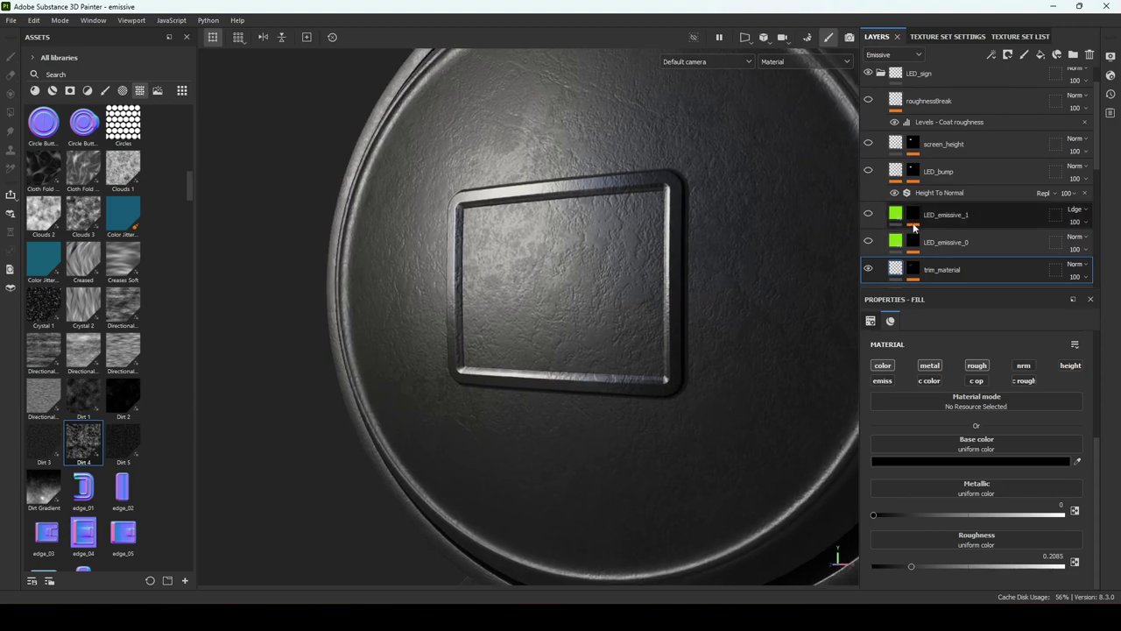
click(868, 241)
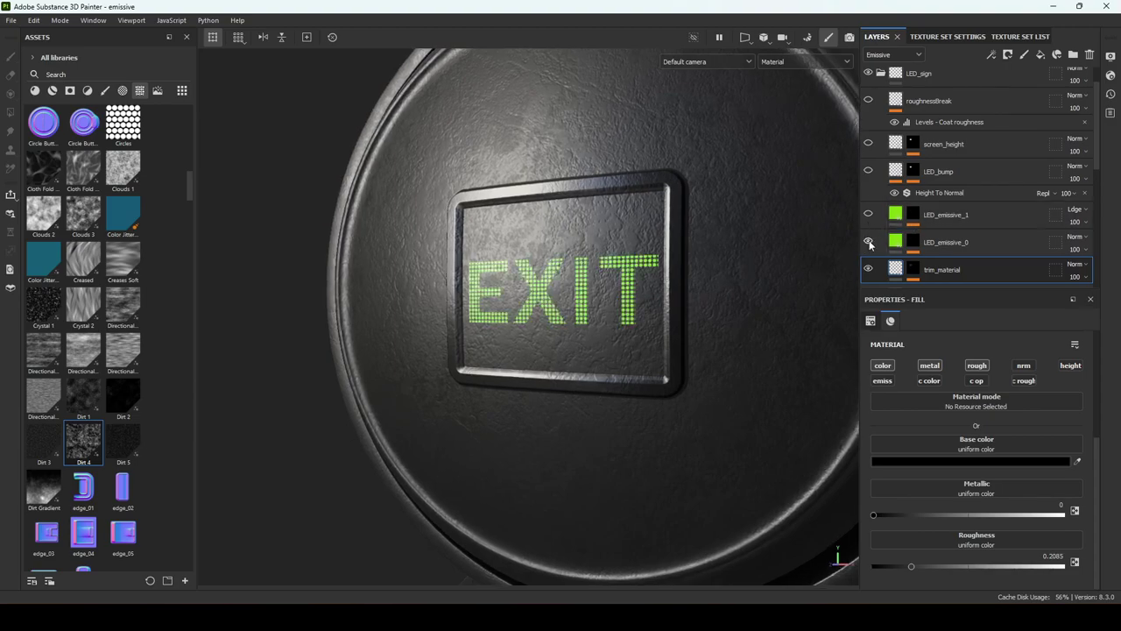
click(869, 242)
Display the LED_emissive_0 mask with the LEDs anchor and both Multiply Fills hidden, and inspect the bottom Fill's pixel_pattern anchor source
alt+click(914, 242)
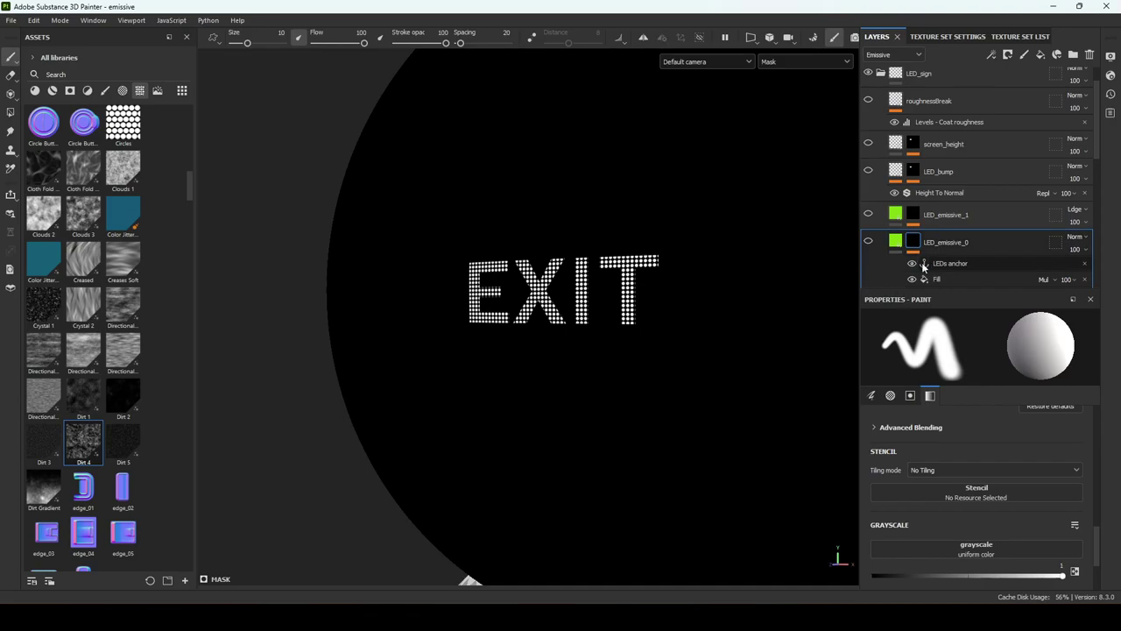
scroll(898, 236, down, 3)
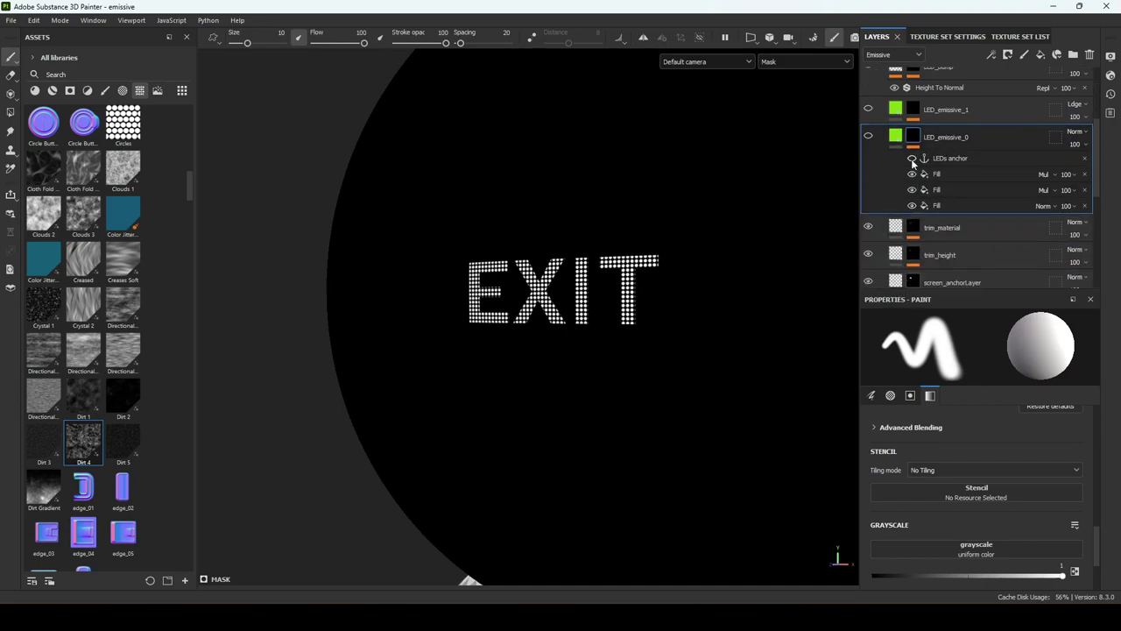
click(912, 173)
click(912, 189)
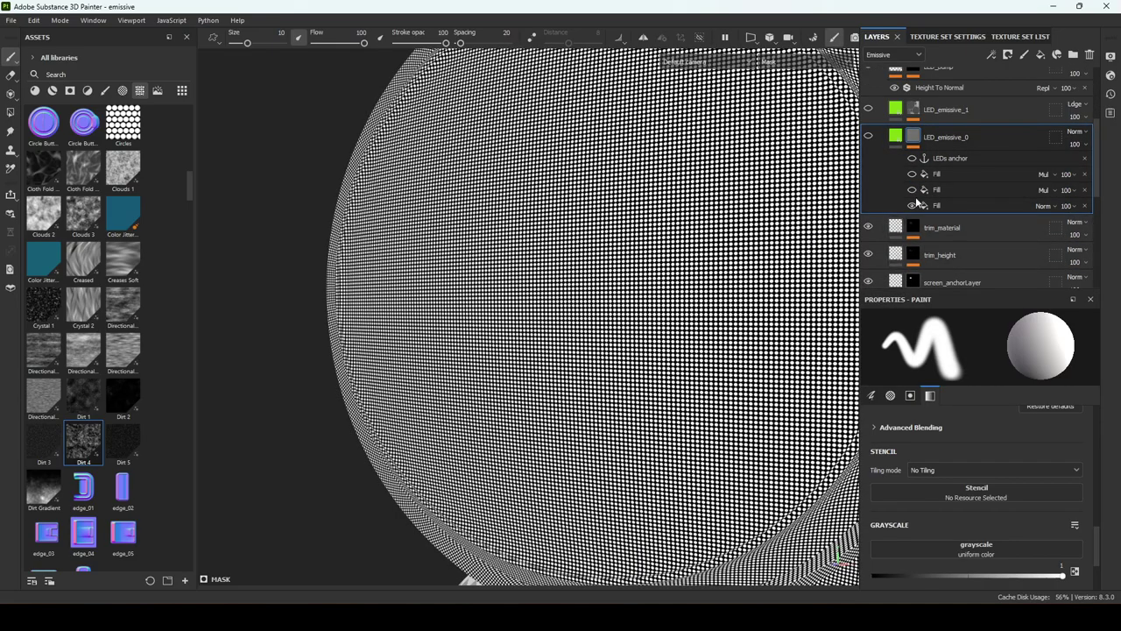
click(936, 205)
click(911, 206)
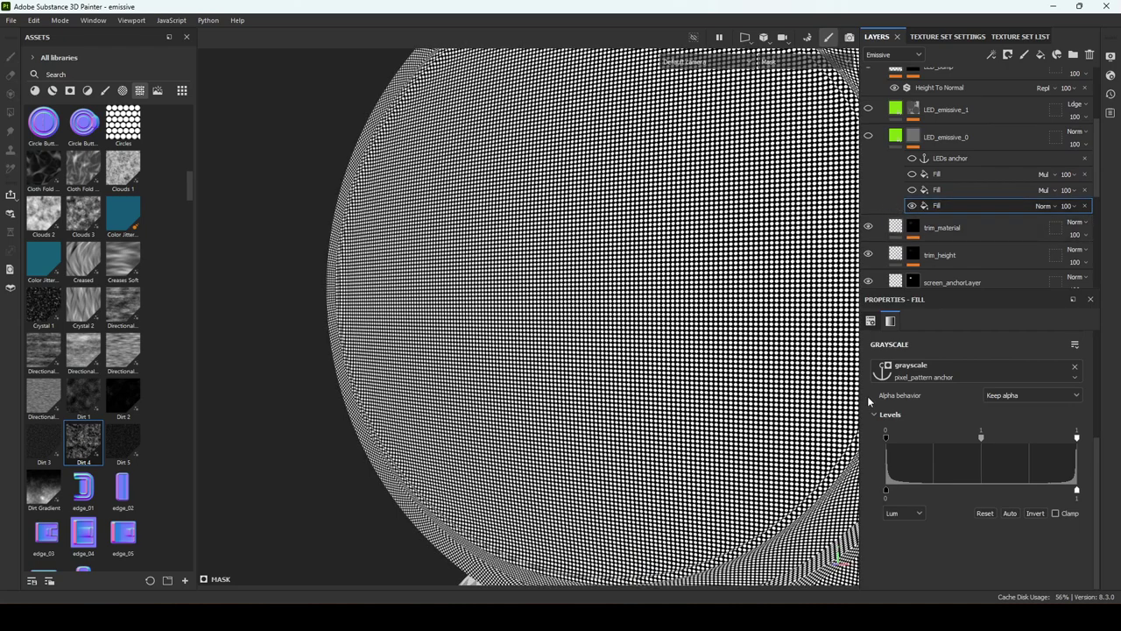
Inspect the screen anchor and Text Exit Fills in the LED_emissive_0 mask, turning both, the LEDs anchor and the layer back on
click(944, 190)
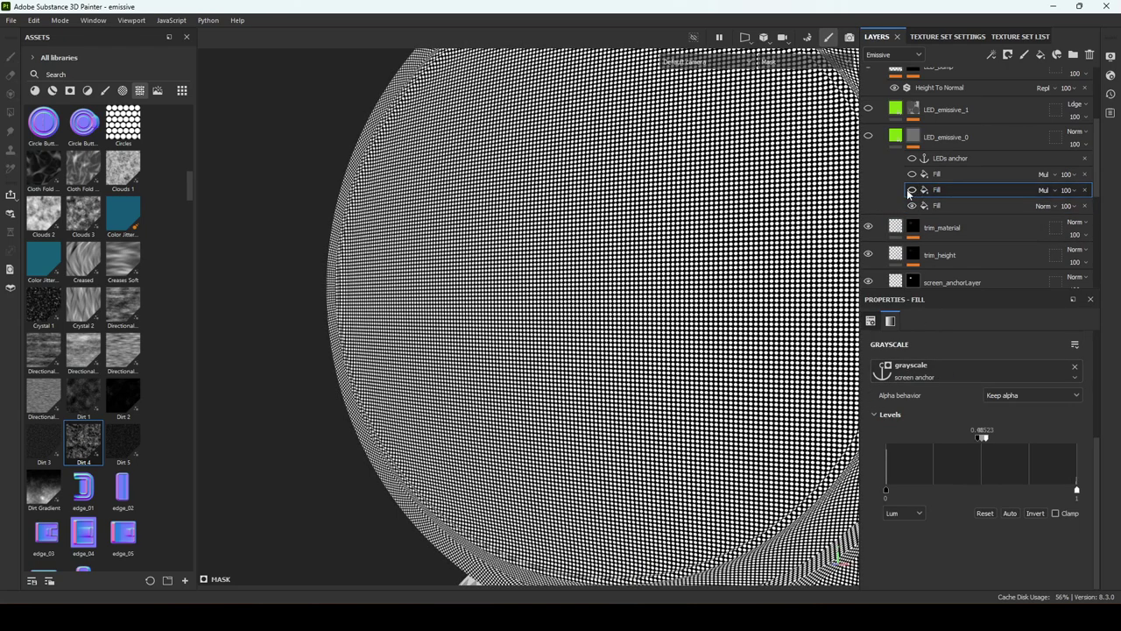
click(912, 190)
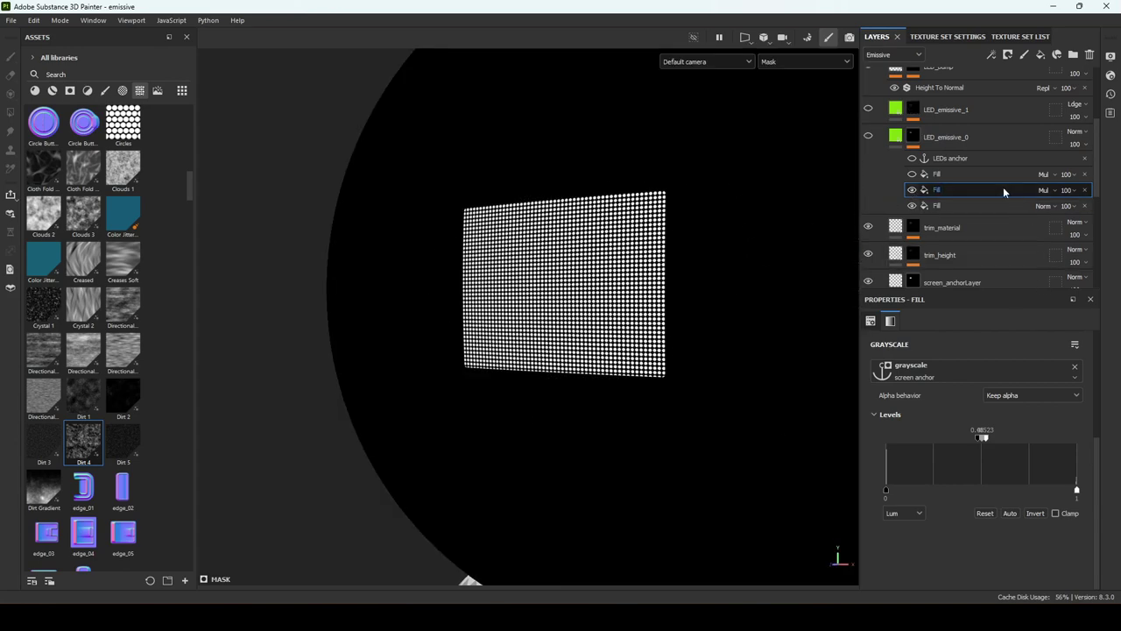
click(967, 173)
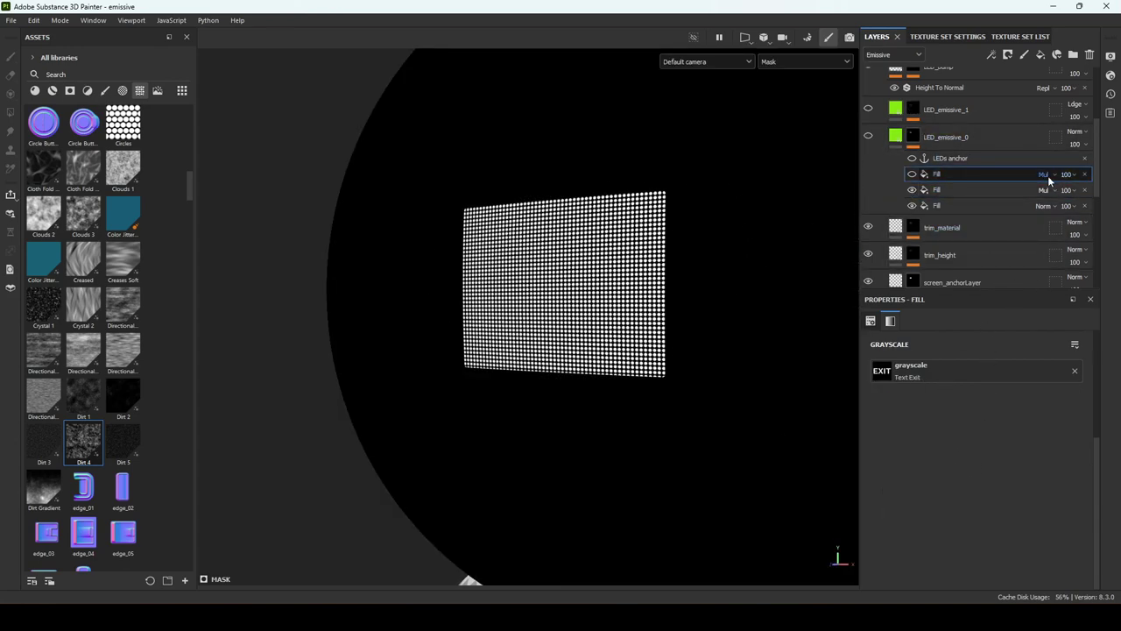
click(911, 173)
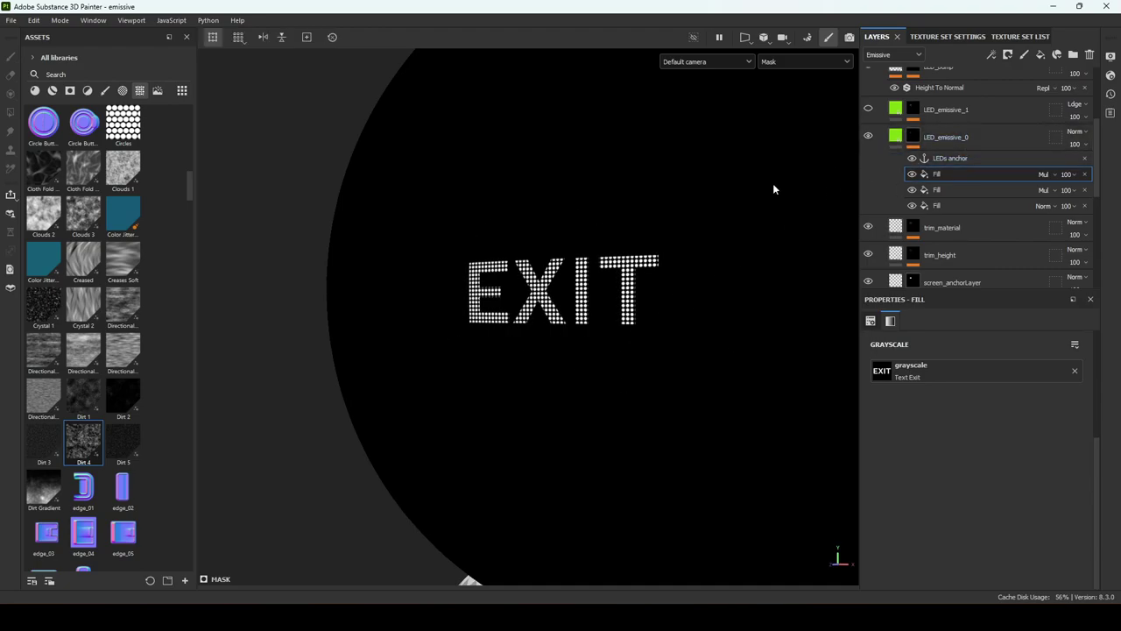
Return to the material view and compare the EXIT sign with and without LED_emissive_0, leaving the layer on
key(m)
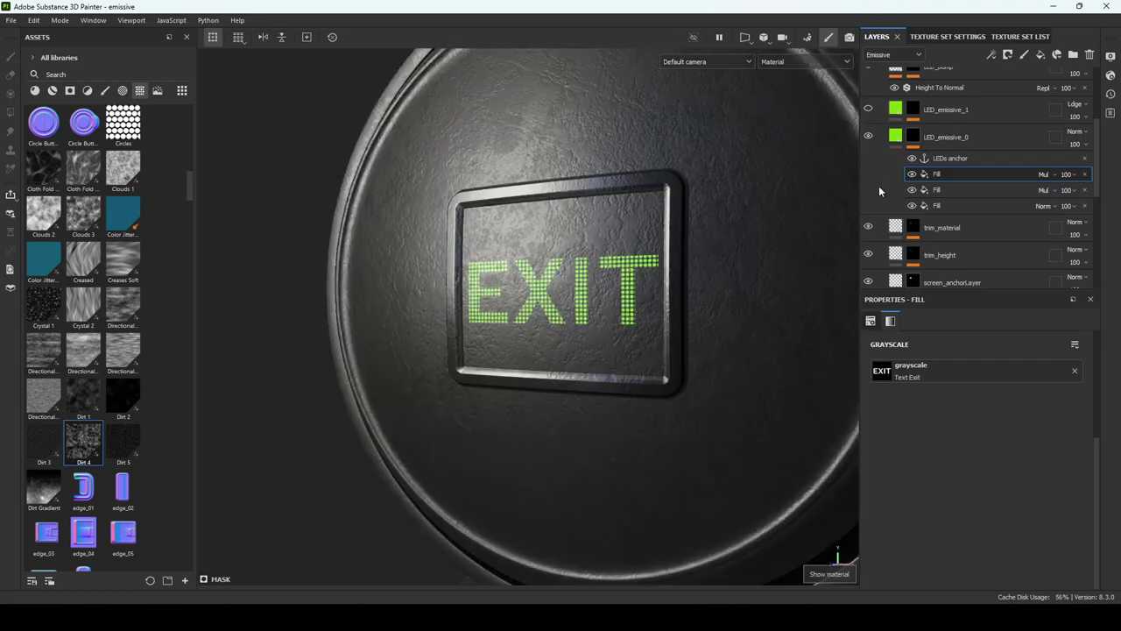
click(869, 137)
click(869, 136)
click(869, 137)
click(869, 136)
click(869, 136)
click(869, 137)
click(869, 137)
click(869, 137)
Turn on the LED_emissive_1 layer and examine the EXIT letters both up close and from farther away
scroll(898, 153, up, 1)
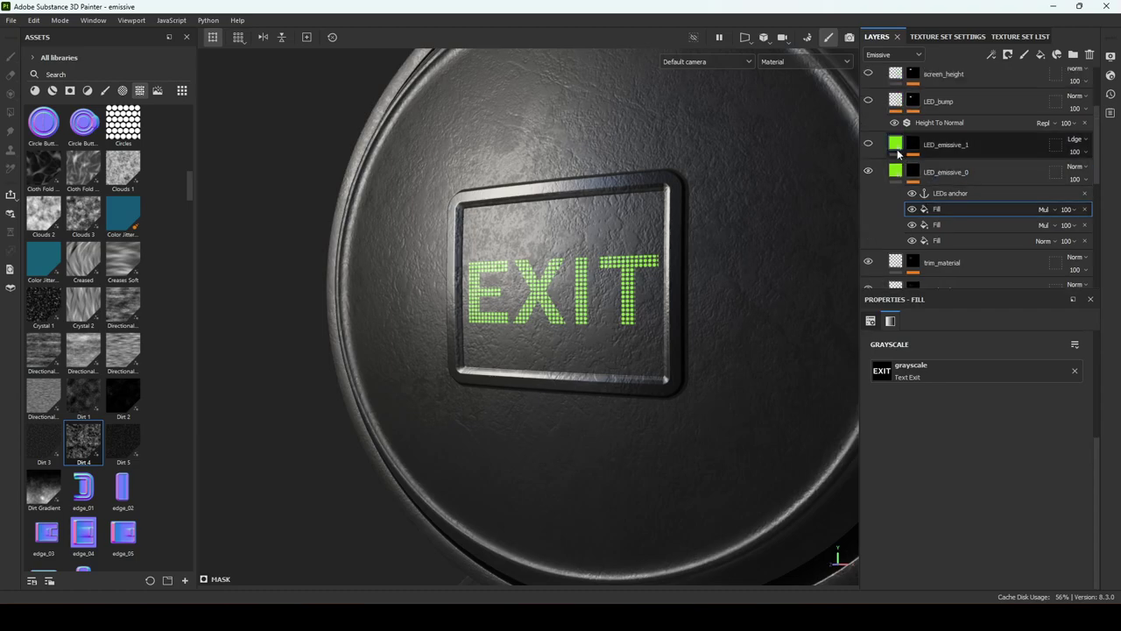
click(868, 145)
click(868, 145)
click(869, 144)
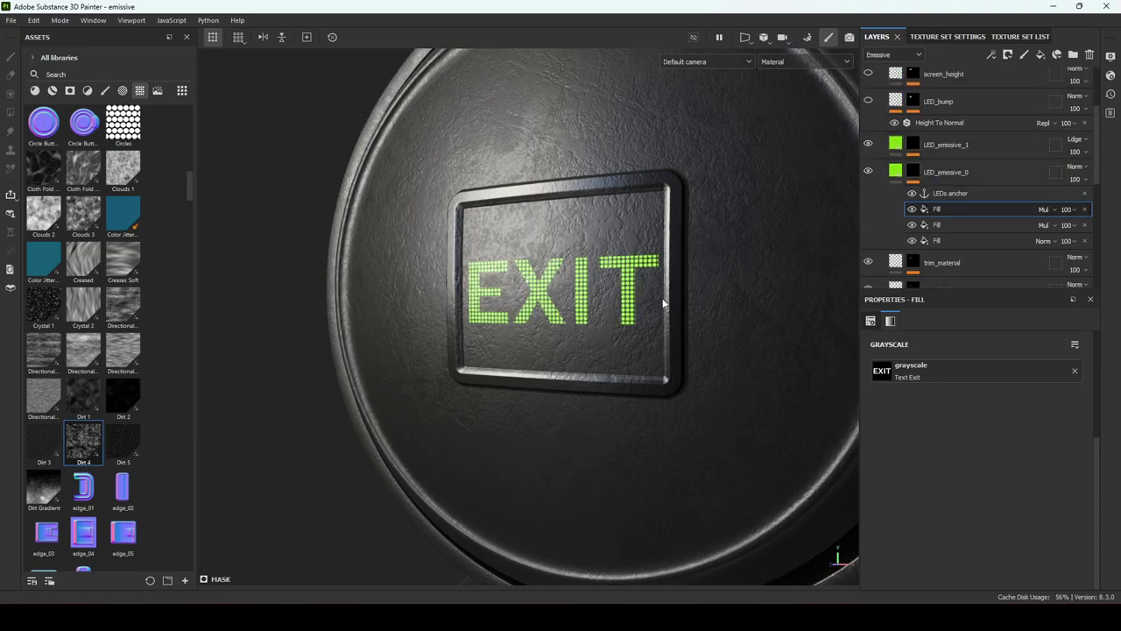
alt+right_drag(663, 303, 759, 326)
alt+middle_drag(627, 331, 607, 348)
alt+drag(607, 348, 655, 322)
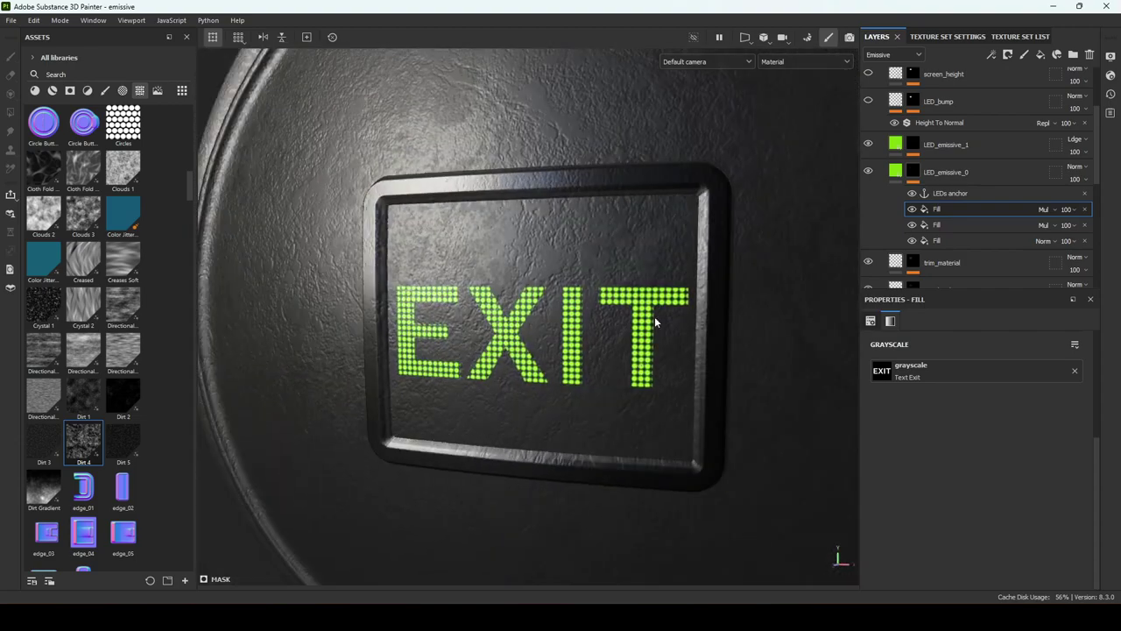
alt+right_drag(621, 303, 733, 397)
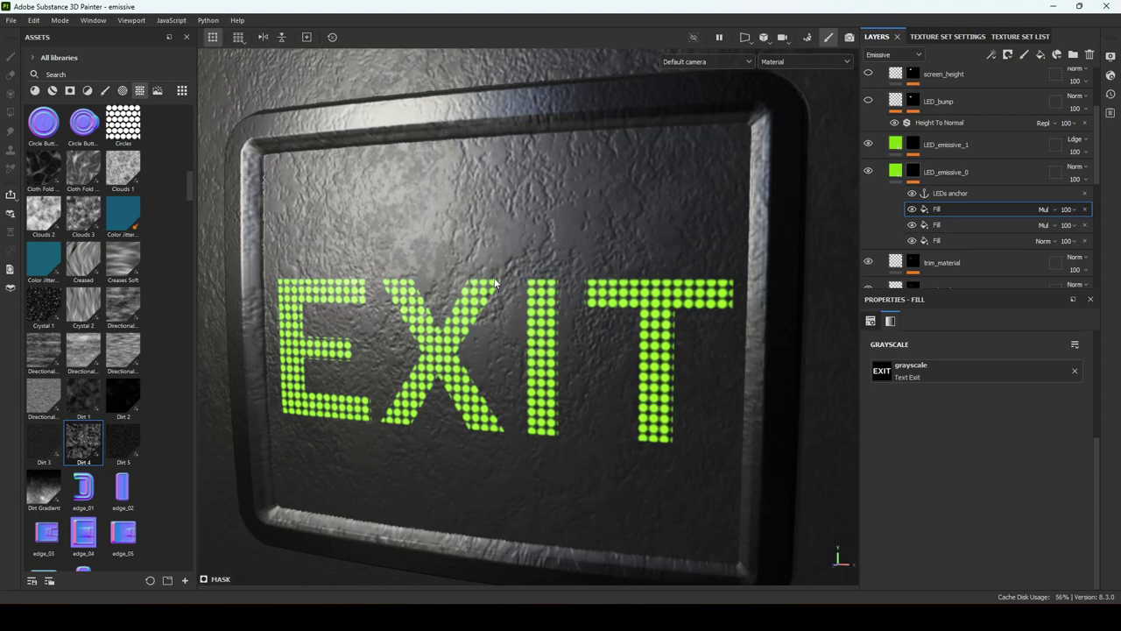
alt+right_drag(527, 355, 230, 323)
alt+middle_drag(716, 324, 703, 276)
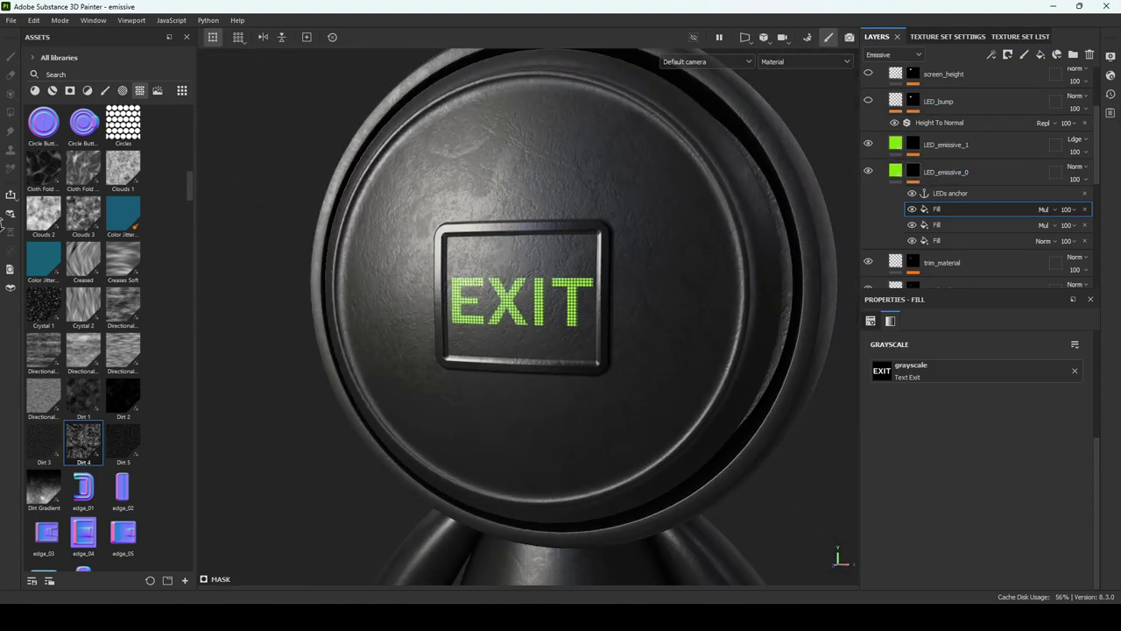
alt+right_drag(2, 225, 298, 249)
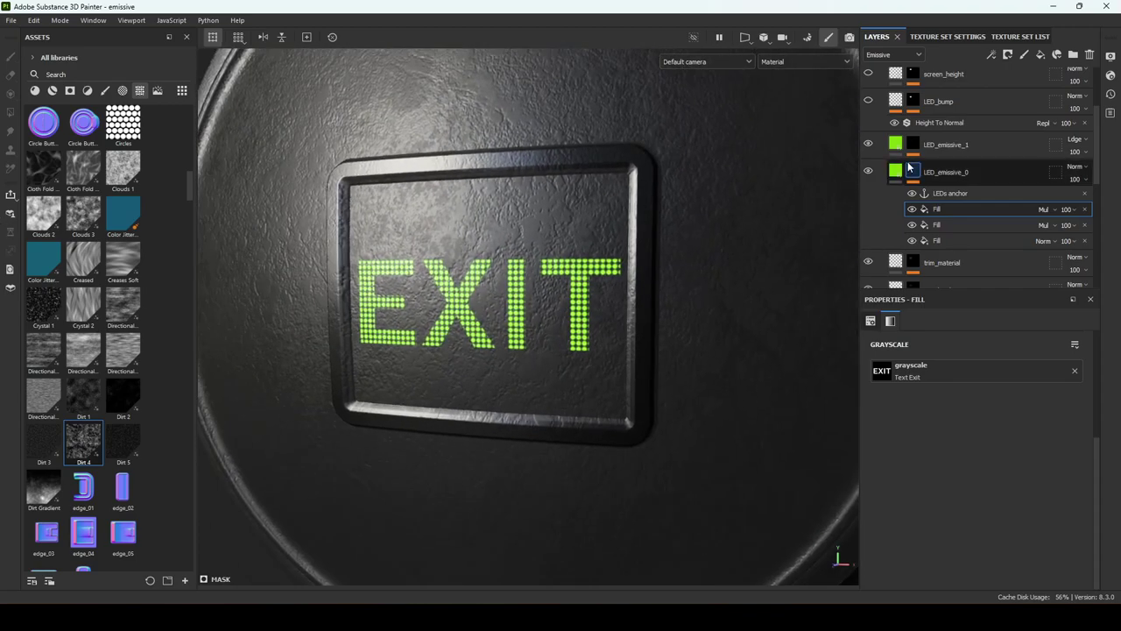
Turn on the LED_bump layer and examine the dot relief across the sign's screen from different angles
scroll(909, 163, up, 1)
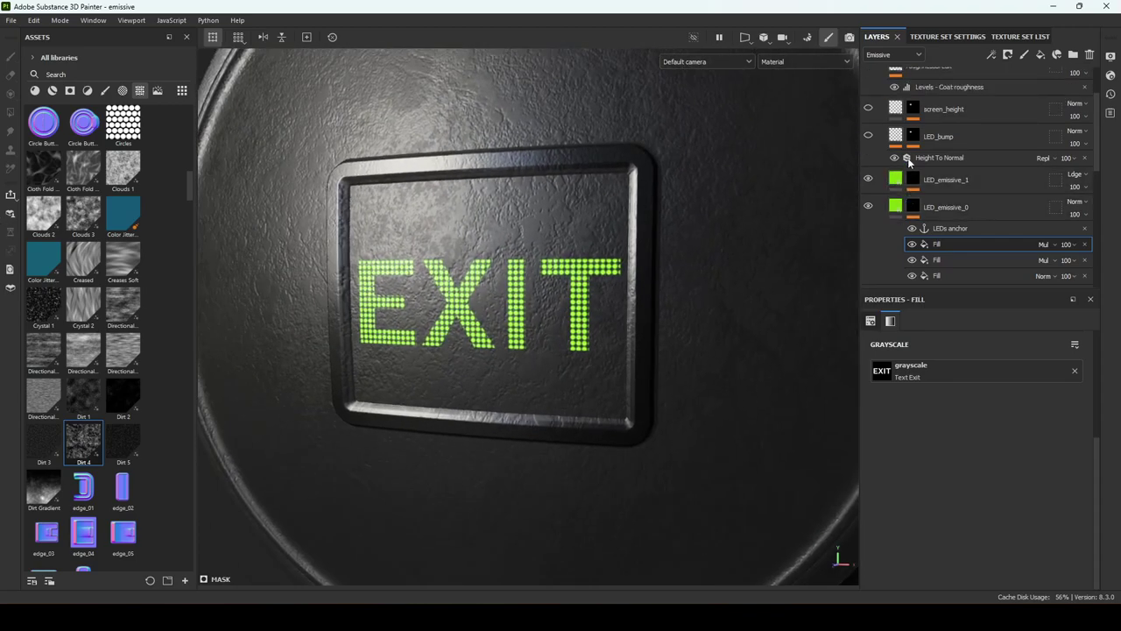
click(868, 136)
alt+drag(620, 204, 628, 210)
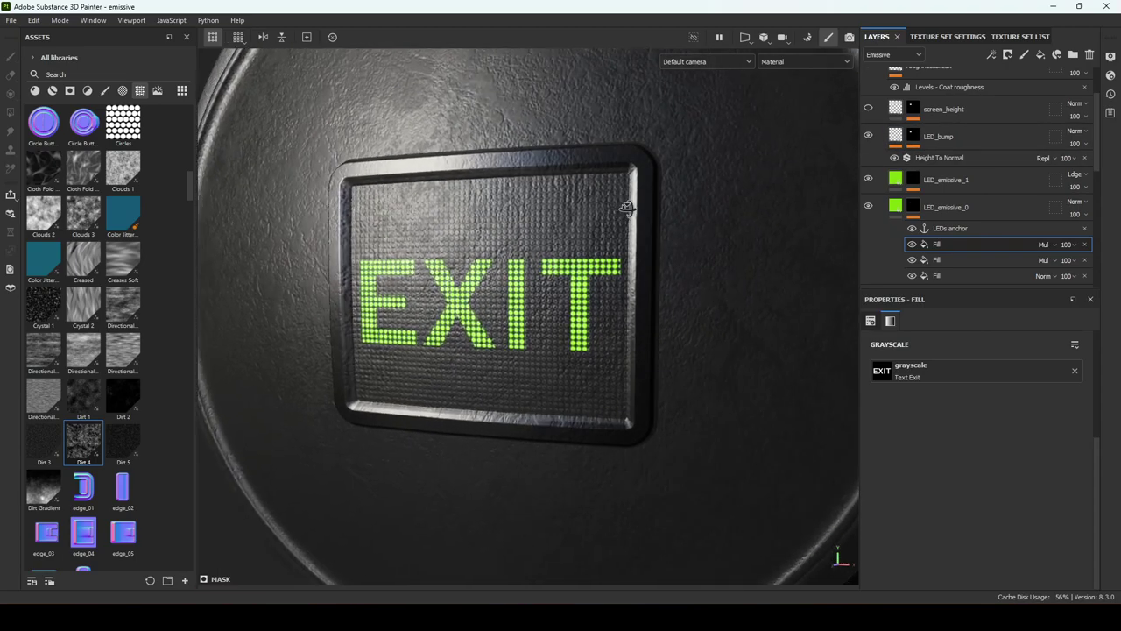
alt+right_drag(628, 210, 776, 317)
alt+drag(578, 342, 585, 260)
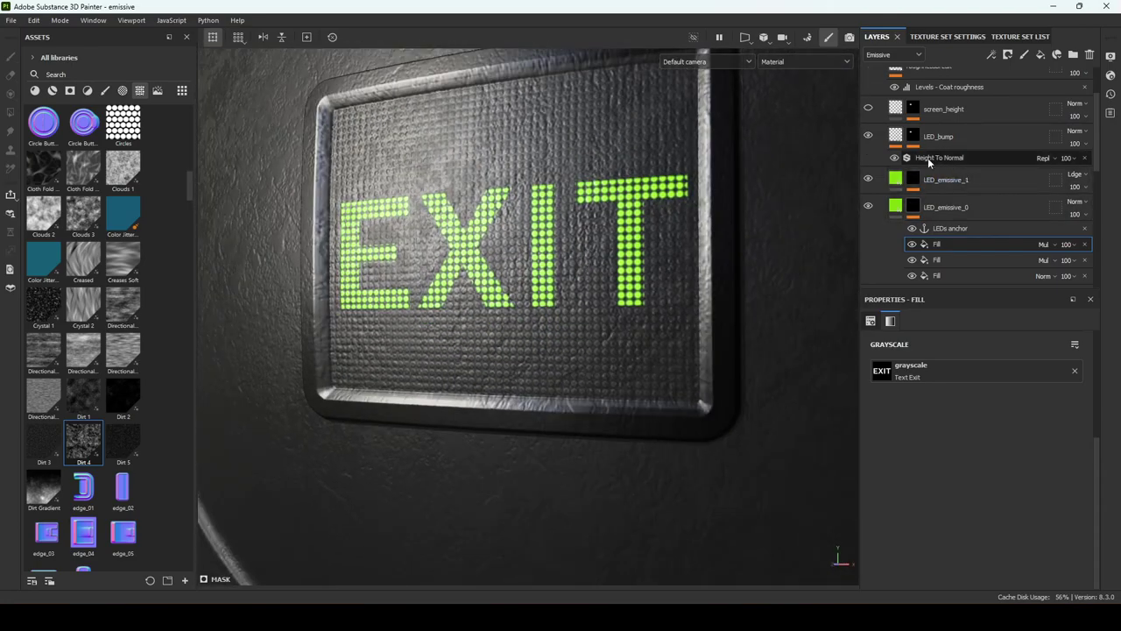
Inspect the LED_bump layer's height source, pixel_blur_anchor, and locate that anchor in the pixel_pattern_anchorLayer mask
click(903, 149)
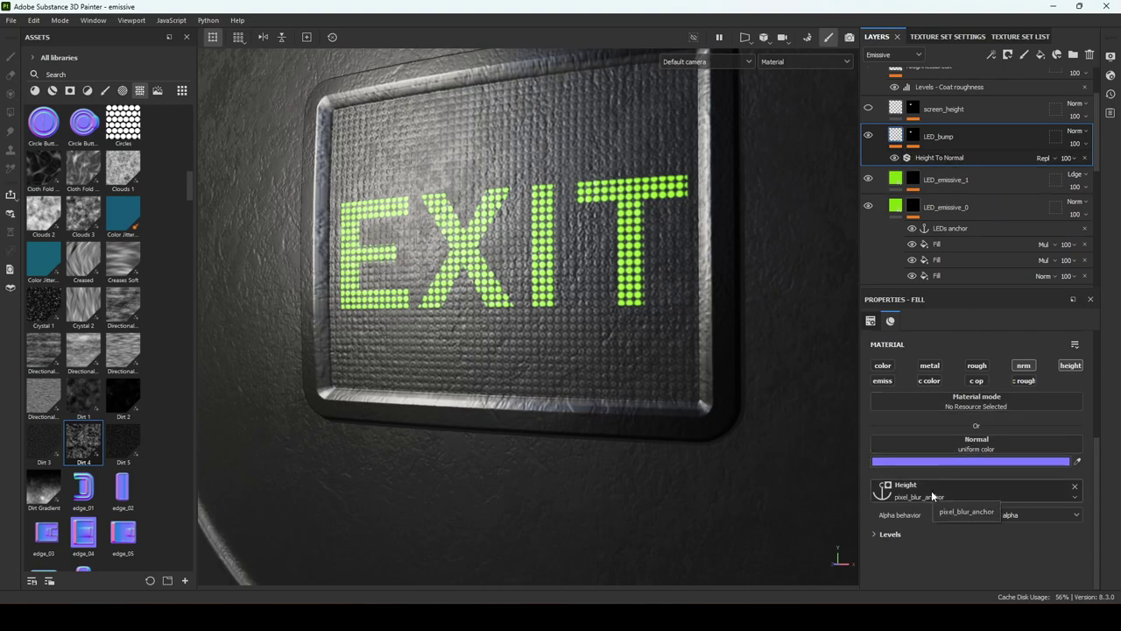
scroll(950, 225, down, 3)
scroll(933, 257, down, 2)
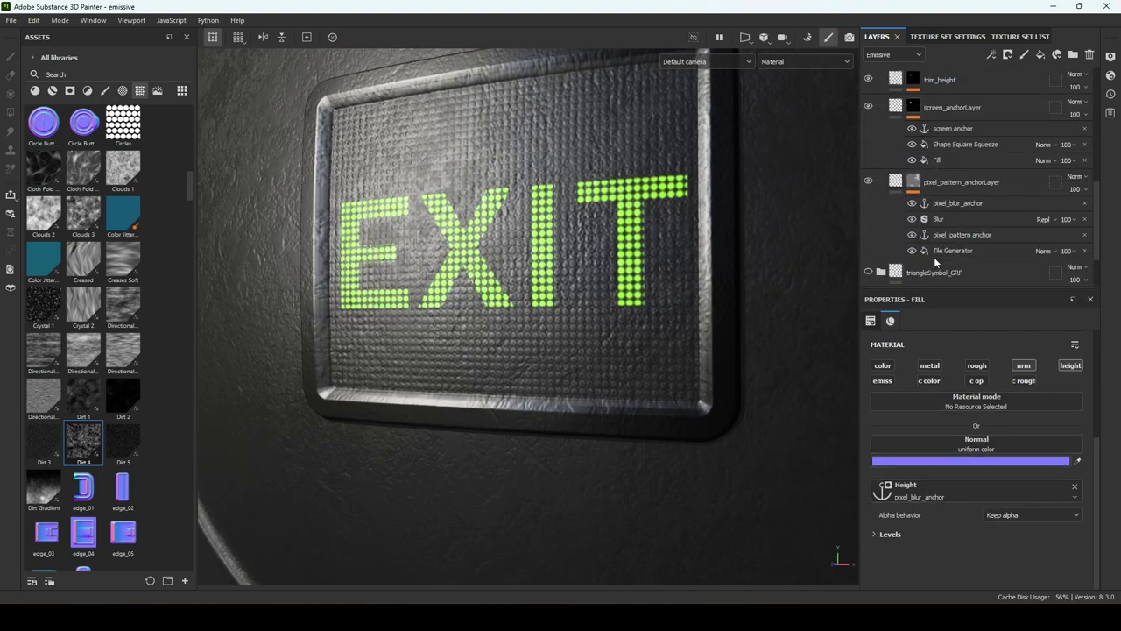
scroll(932, 254, up, 7)
scroll(935, 212, down, 1)
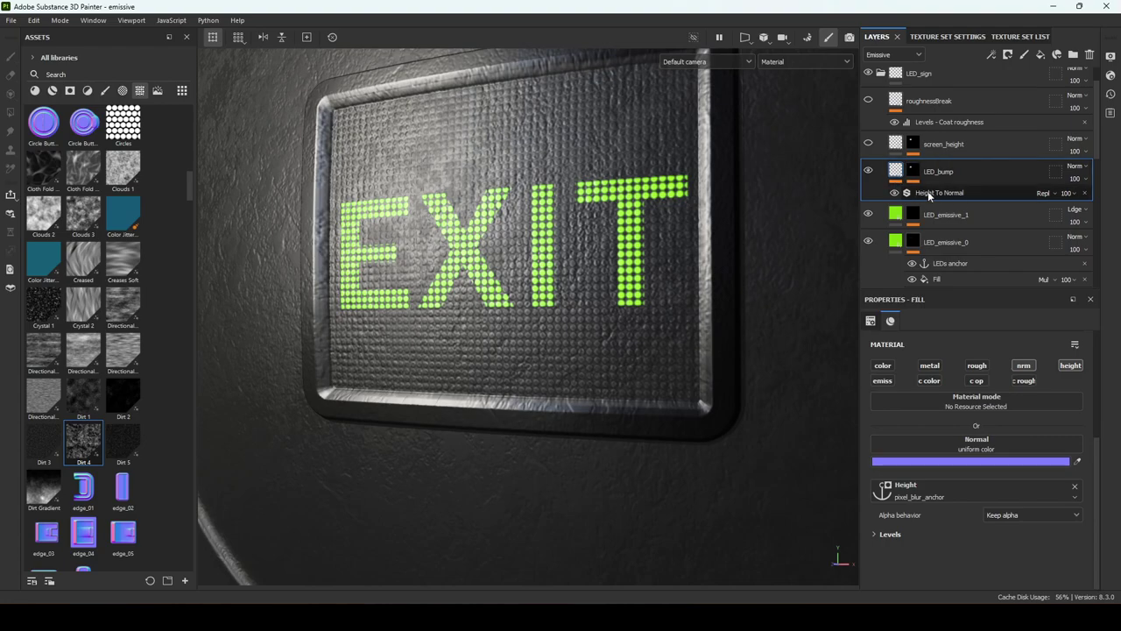
scroll(686, 361, down, 2)
Turn on the screen_height layer, compare the screen with and without it, and examine its reflections from several angles
alt+drag(682, 358, 698, 383)
click(868, 144)
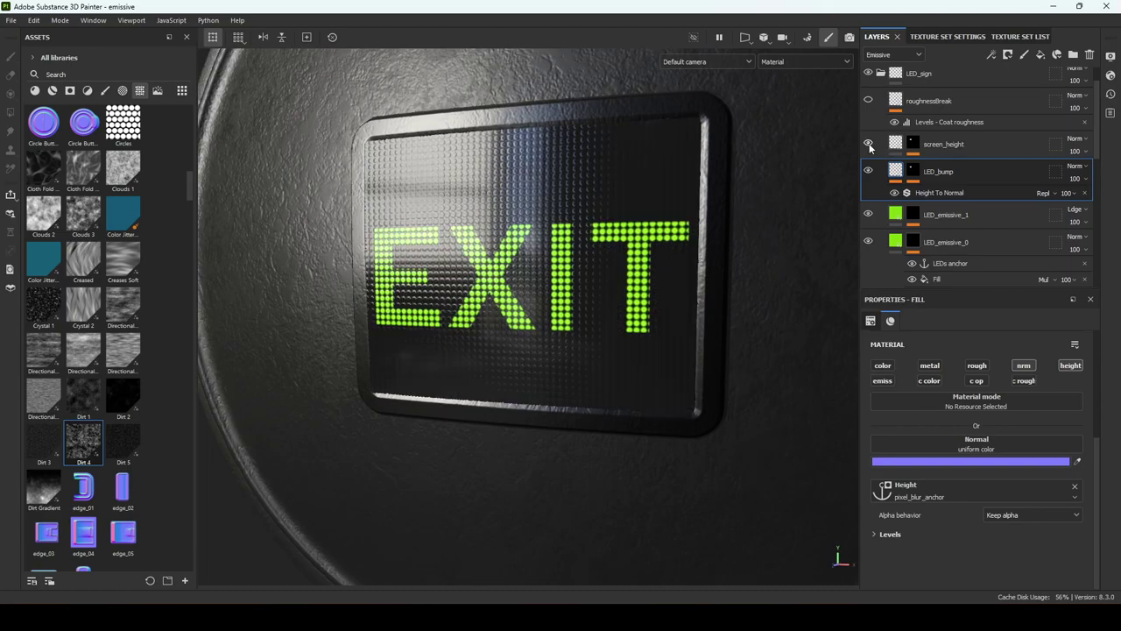
click(869, 144)
click(868, 144)
alt+drag(514, 295, 449, 216)
alt+drag(517, 291, 538, 233)
mouse_move(581, 331)
alt+mouse_down()
mouse_move(542, 353)
mouse_move(592, 347)
alt+mouse_up()
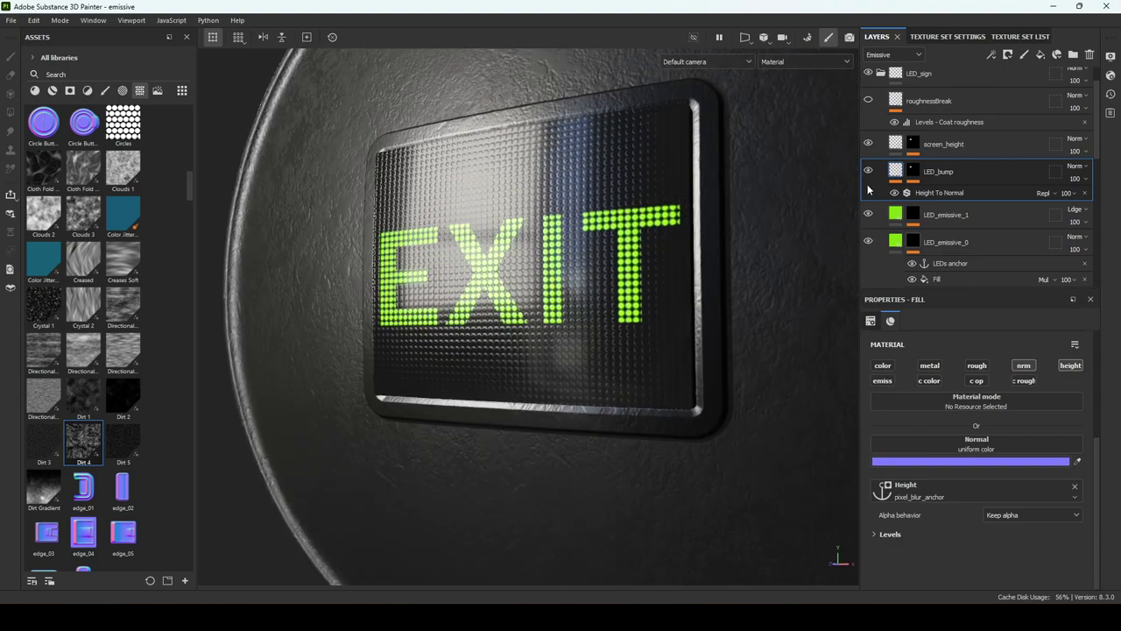
Disable the coat color, coat opacity and coat roughness channels of the screen_height layer
click(895, 149)
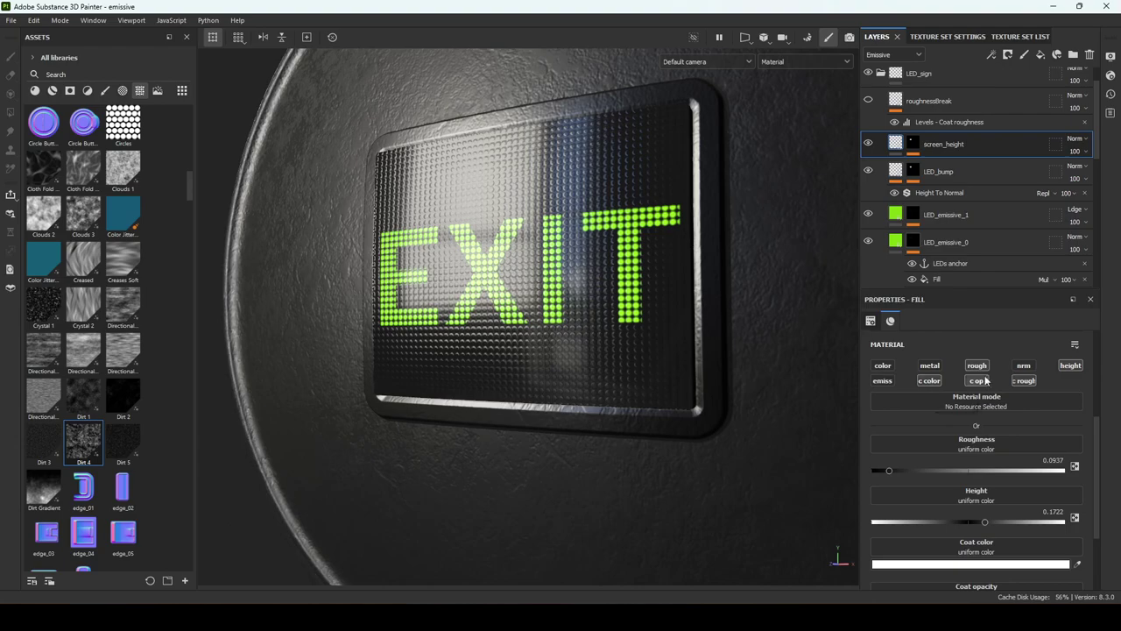
click(929, 380)
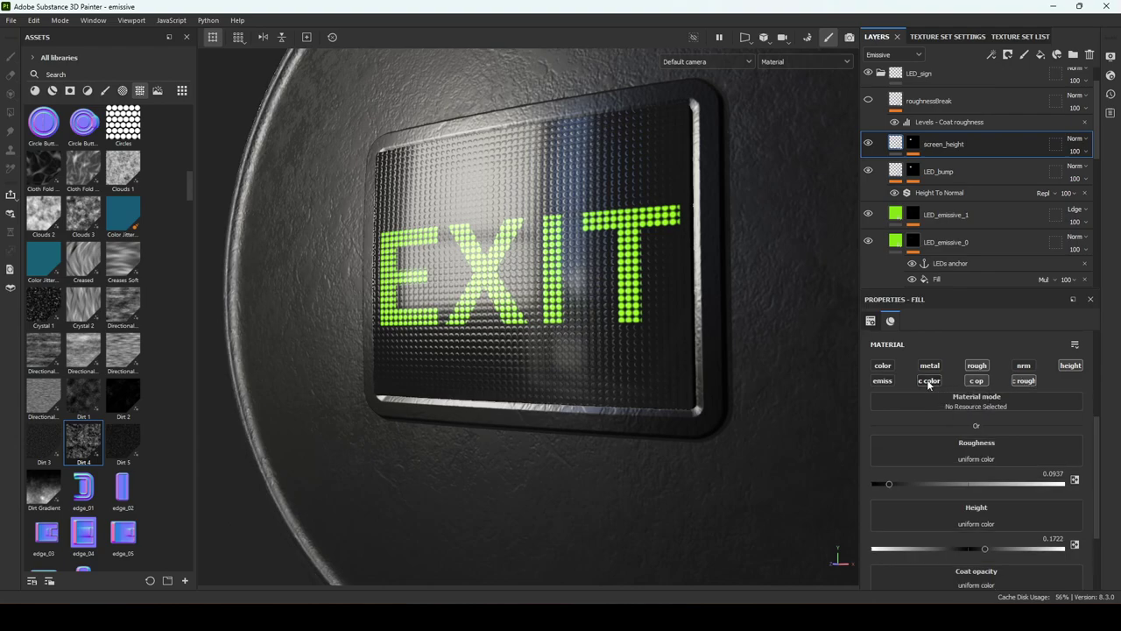
click(975, 380)
click(1022, 380)
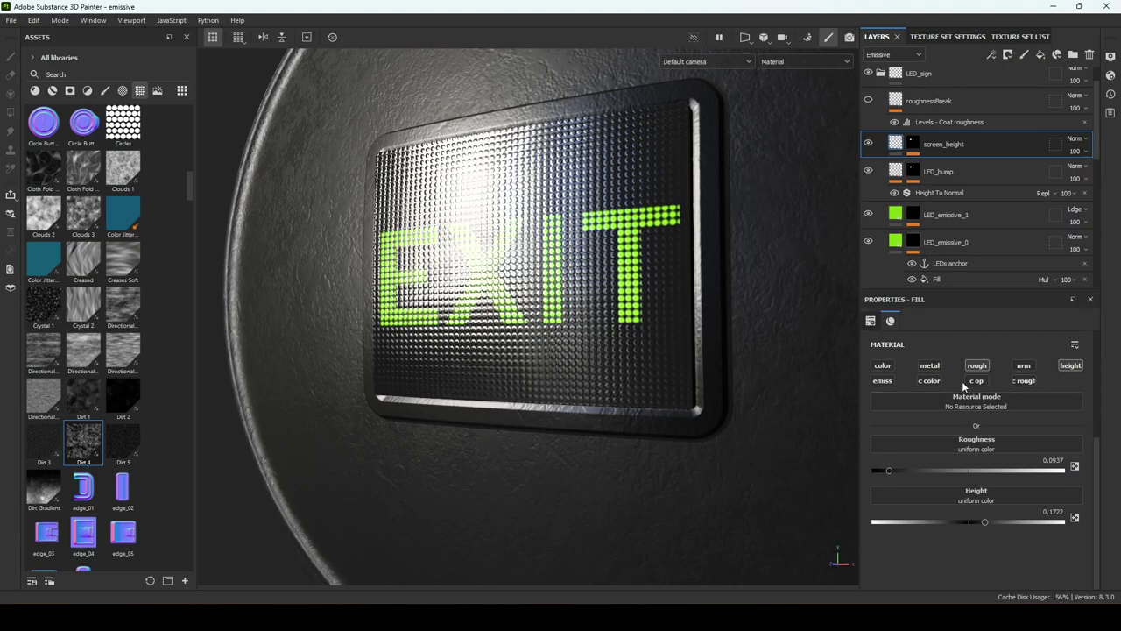
Re-enable the coat opacity channel of screen_height and compare the screen's gloss with and without it
click(985, 380)
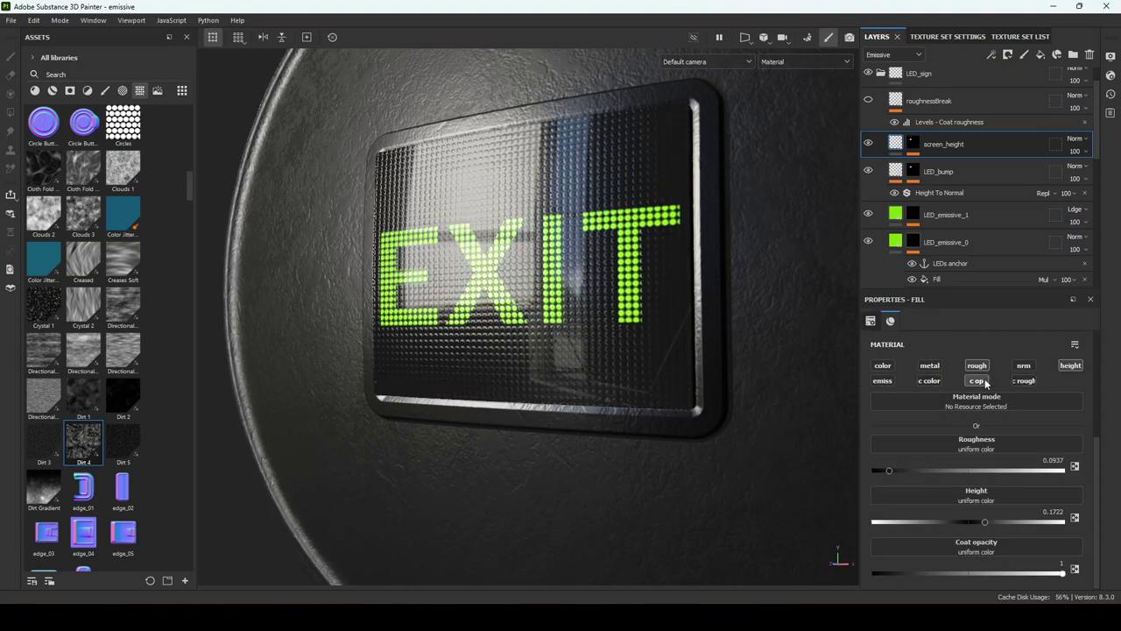
click(986, 383)
click(985, 383)
click(985, 383)
click(985, 383)
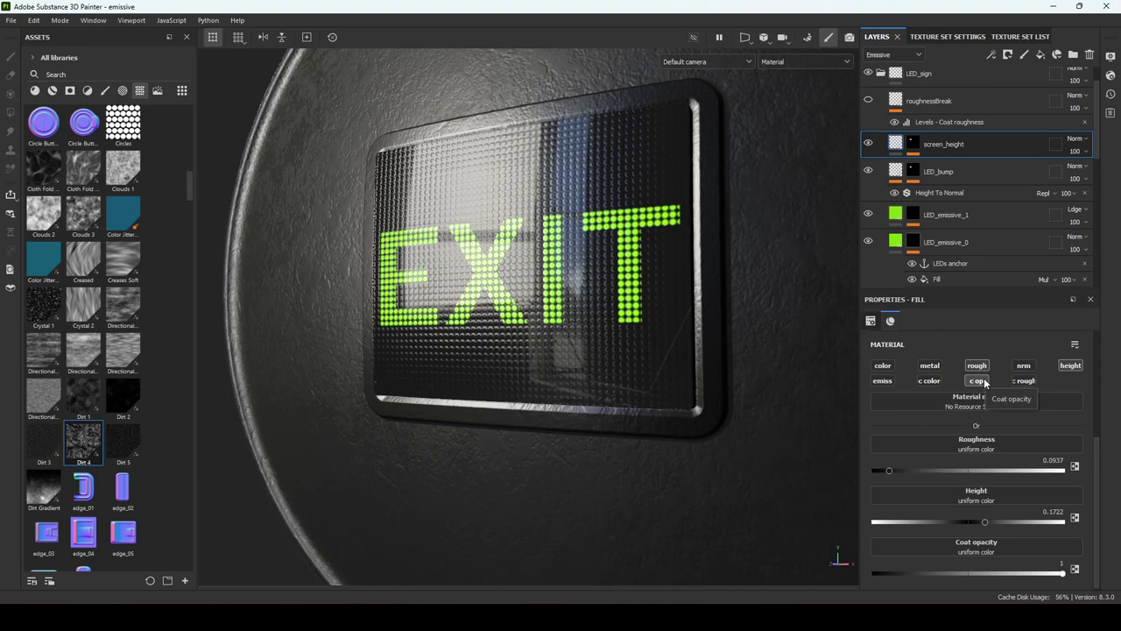
click(780, 63)
click(796, 91)
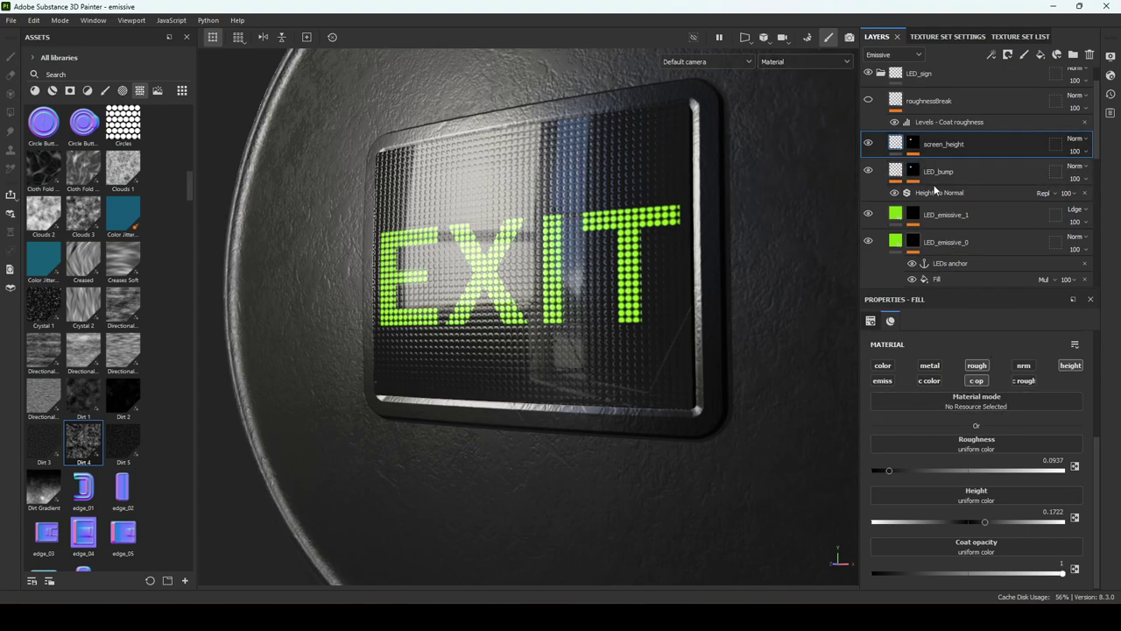
Turn off LED_bump's Height To Normal filter and switch the layer stack to the Height channel
click(895, 193)
click(935, 193)
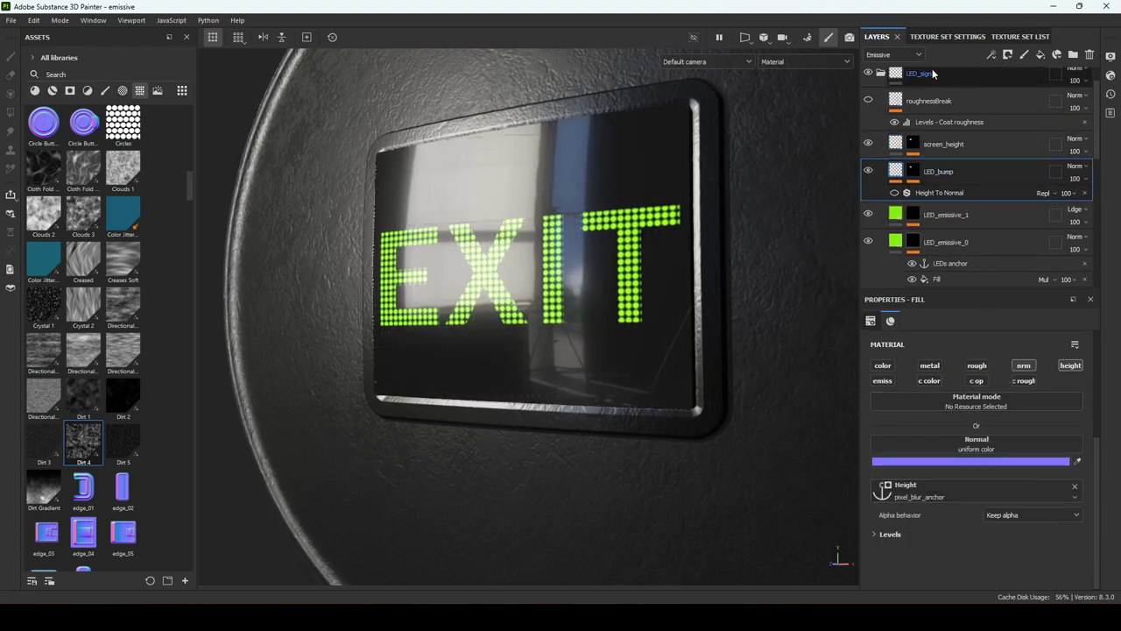
click(884, 54)
click(888, 118)
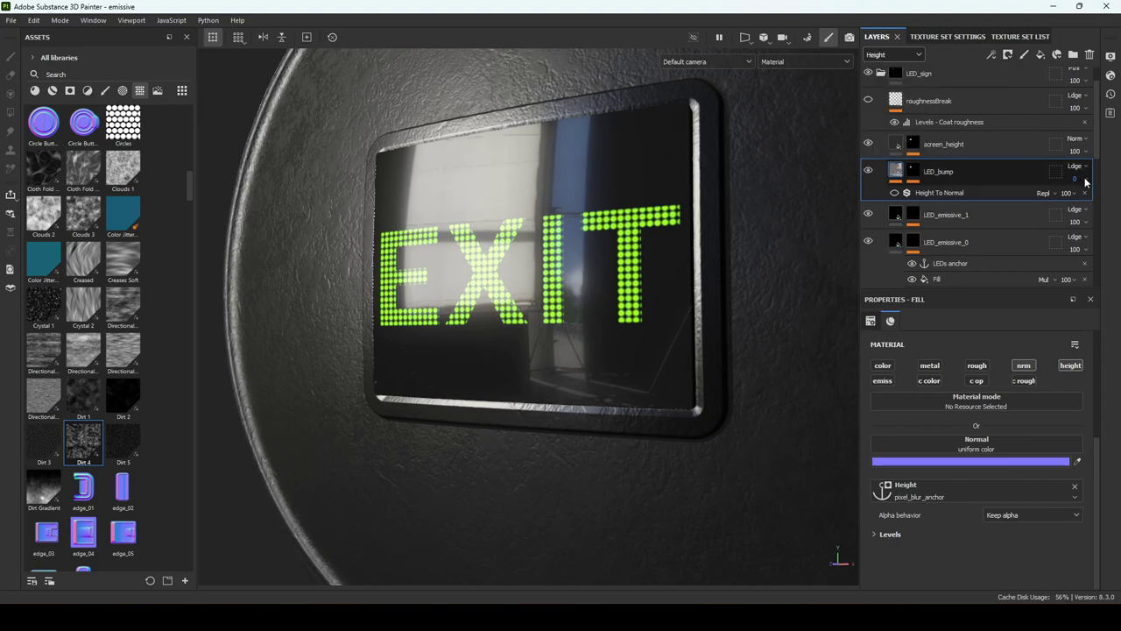
Try LED_bump's height opacity at 69 with screen_height's height blending set to Linear Dodge, and undo both changes
click(1085, 178)
mouse_move(1079, 200)
mouse_down()
mouse_move(1117, 200)
mouse_move(1100, 200)
mouse_up()
alt+drag(550, 358, 567, 376)
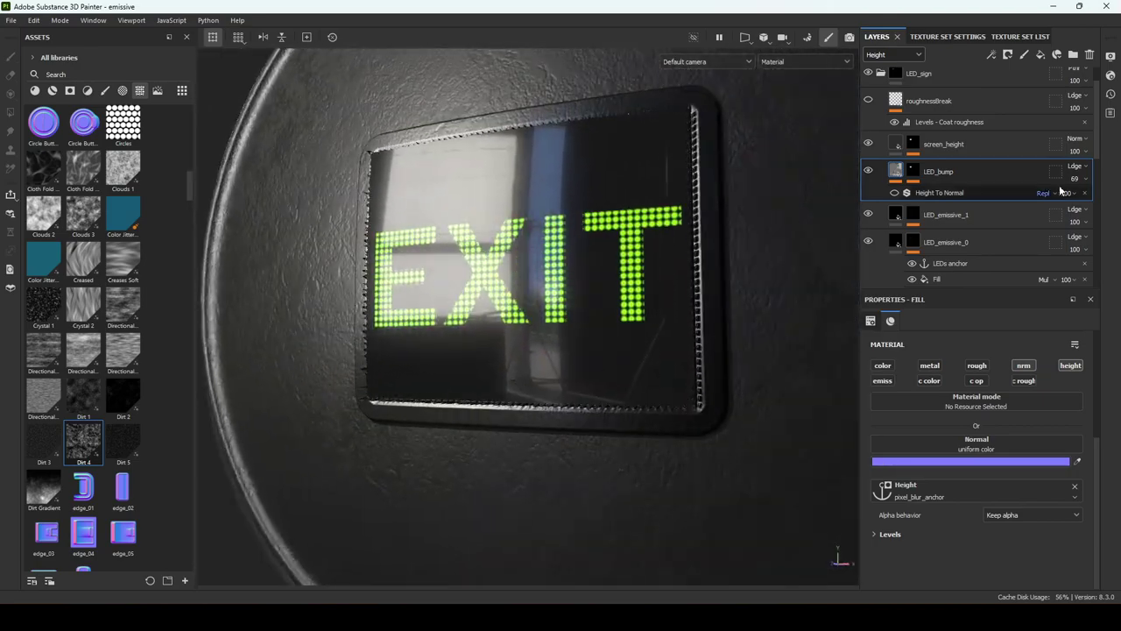
click(1075, 138)
click(1075, 249)
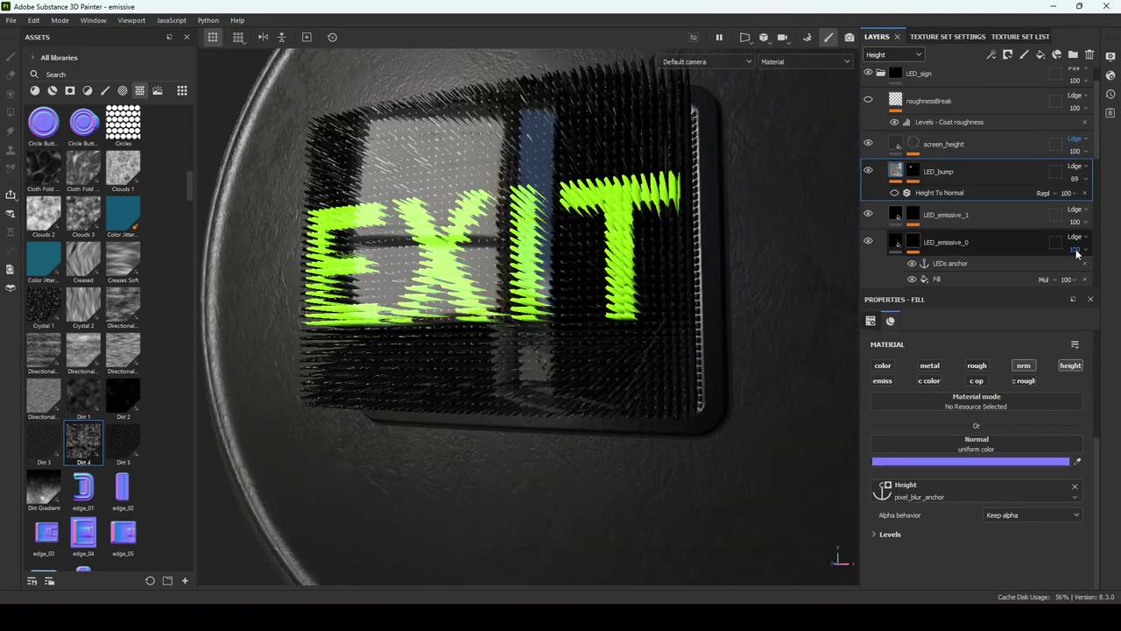
mouse_move(490, 227)
alt+mouse_down()
mouse_move(388, 222)
mouse_move(521, 269)
alt+mouse_up()
key(ctrl+z)
key(ctrl+z)
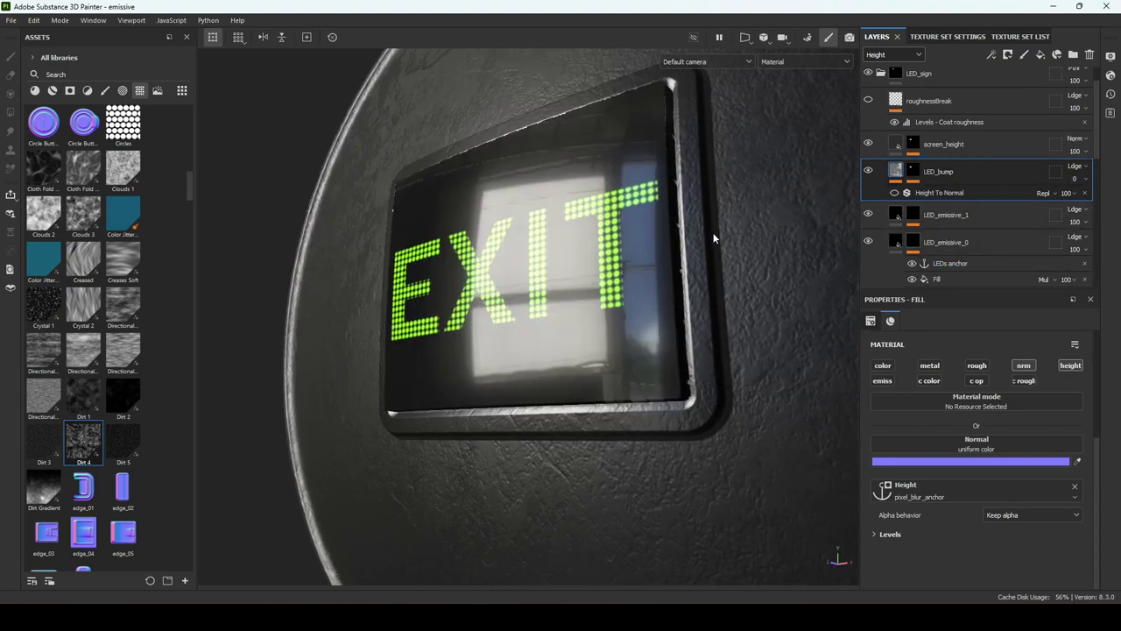
Turn the Height To Normal filter on LED_bump back on and inspect its parameters
alt+drag(713, 235, 749, 240)
click(894, 193)
alt+drag(854, 220, 776, 245)
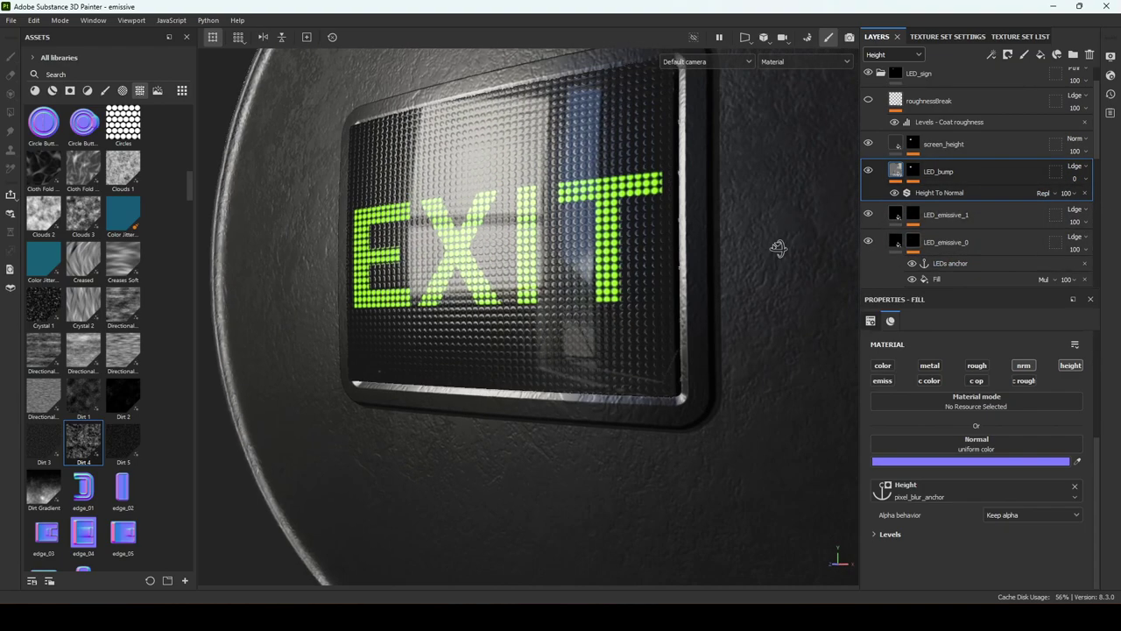
click(939, 192)
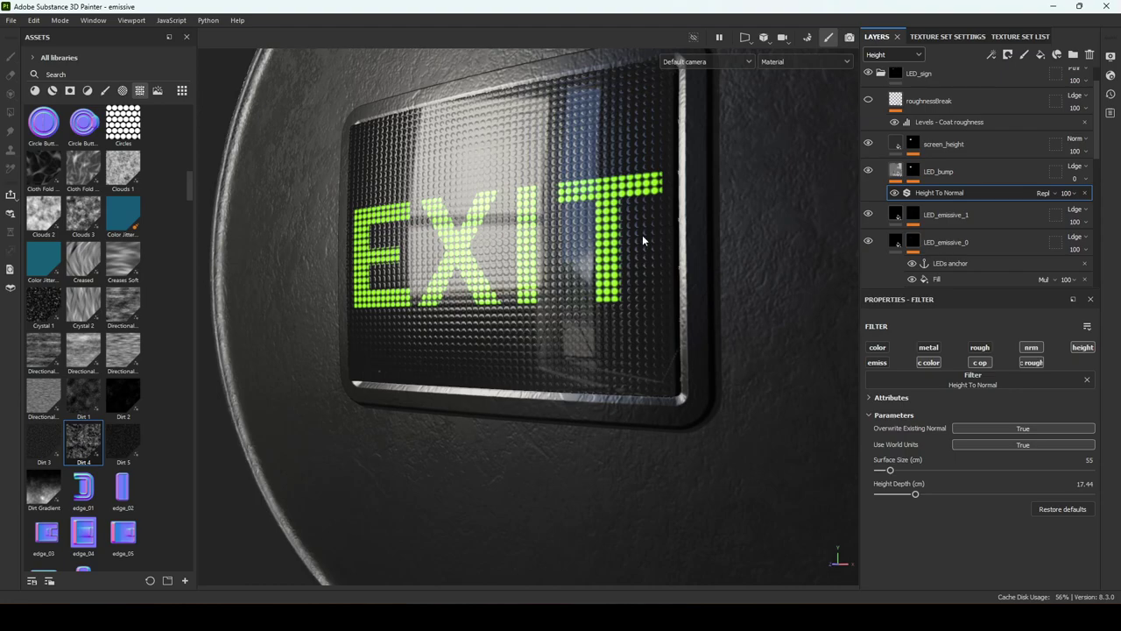
alt+middle_drag(624, 224, 652, 278)
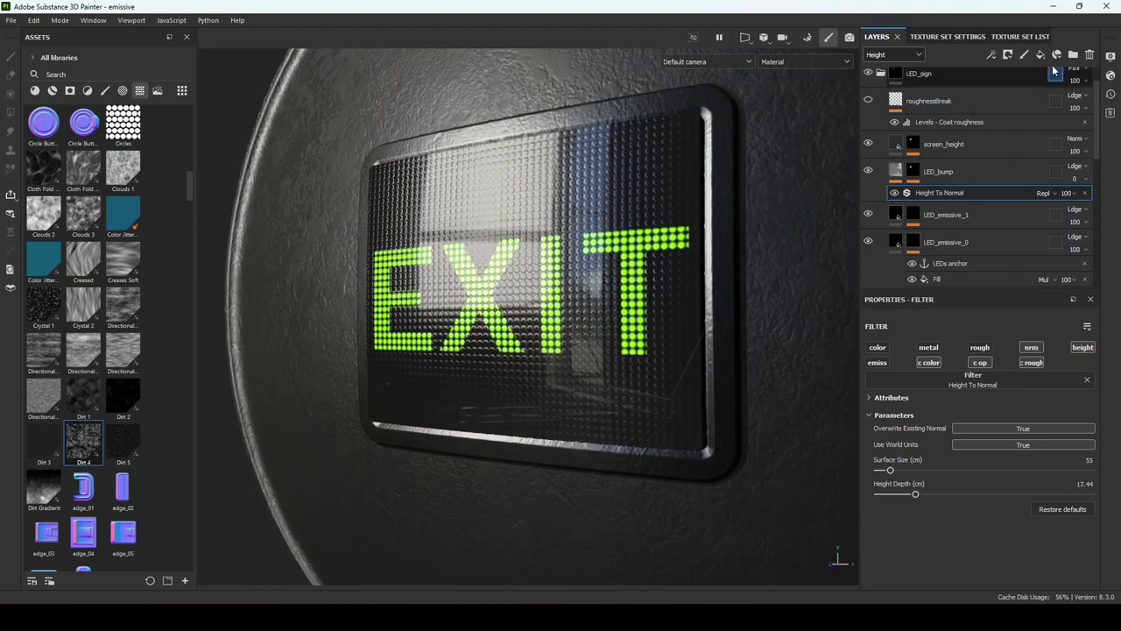
Review the shader's displacement and tessellation settings and the environment display settings
click(1110, 76)
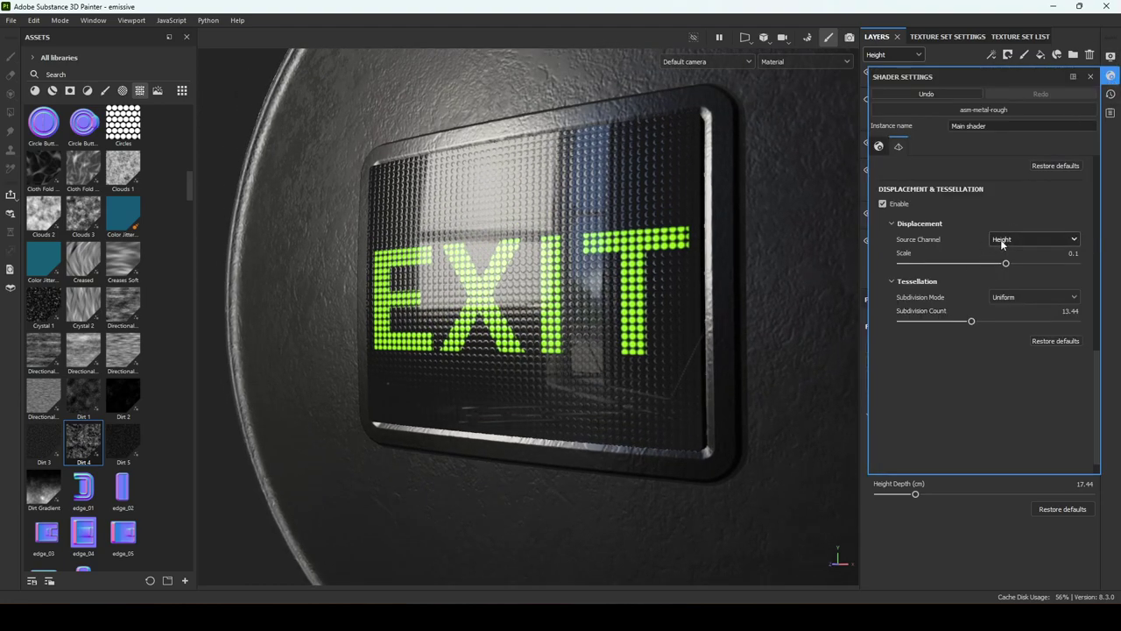
click(1110, 55)
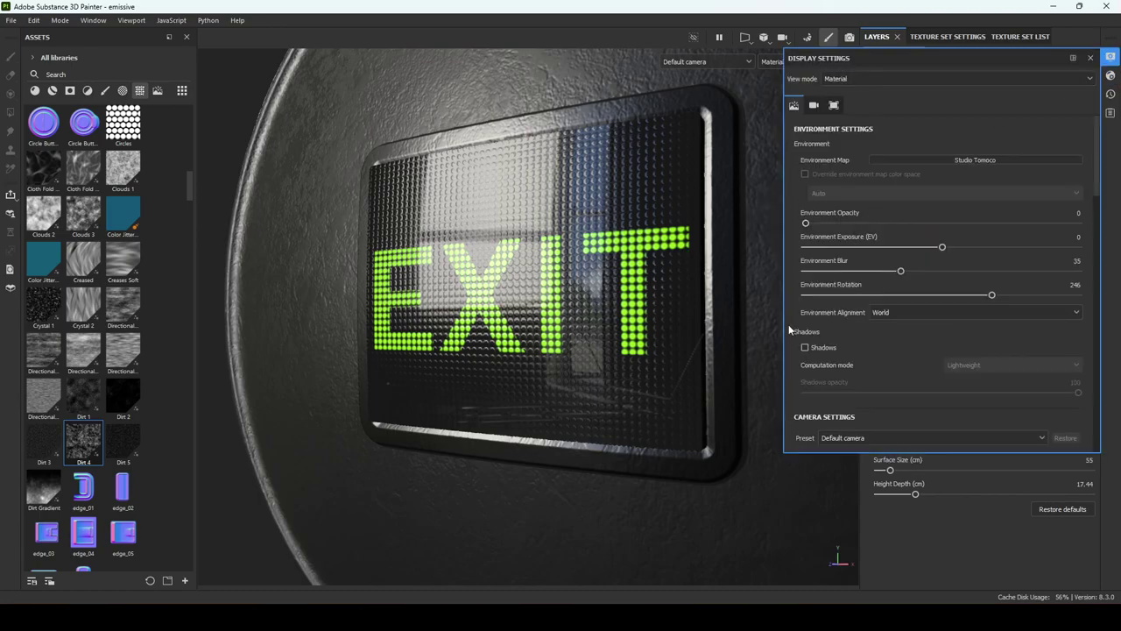
click(1109, 56)
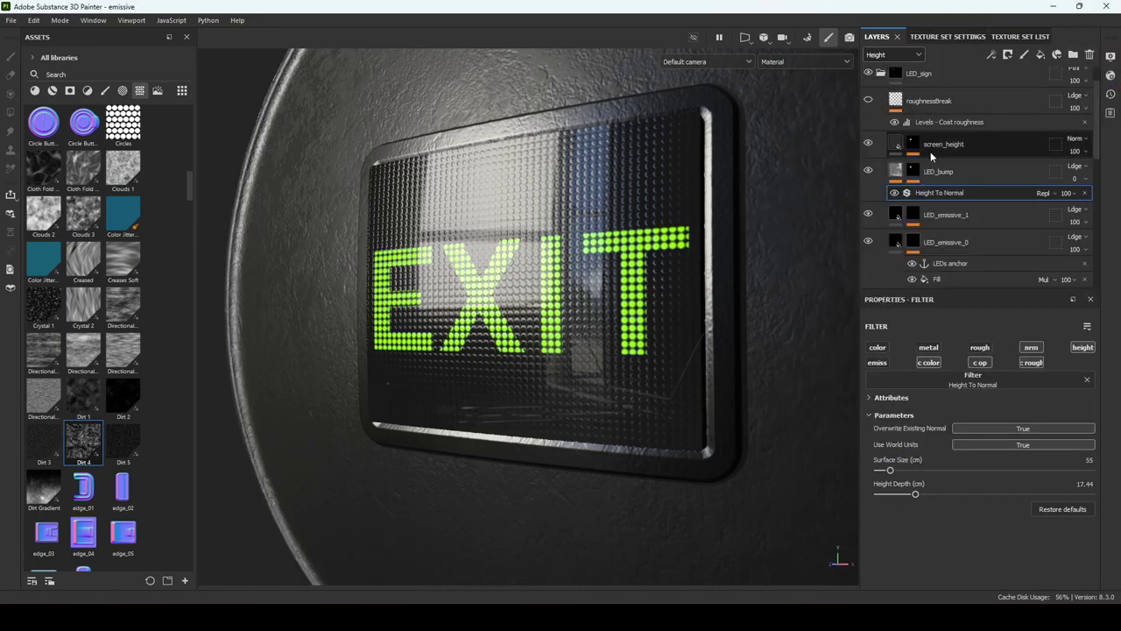
Compare the EXIT screen with LED_bump hidden and shown, under shifted lighting and from close and far
mouse_move(711, 166)
alt+mouse_down()
mouse_move(783, 195)
mouse_move(716, 193)
mouse_move(678, 238)
mouse_move(714, 159)
alt+mouse_up()
shift+right_drag(695, 179, 641, 198)
alt+drag(642, 201, 614, 170)
click(898, 173)
click(868, 171)
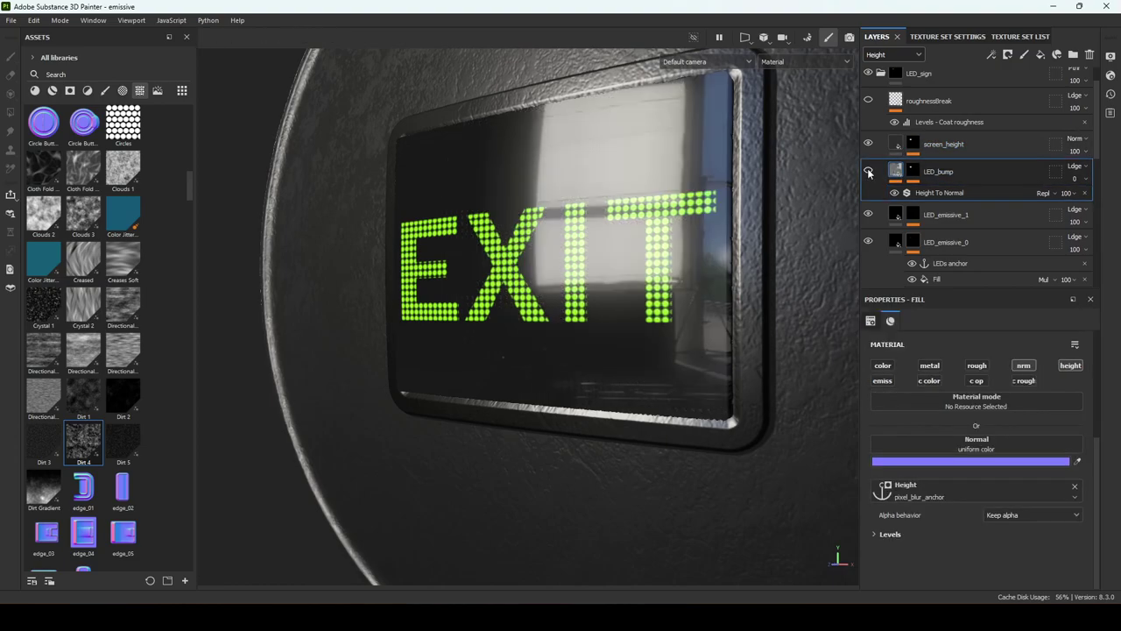
alt+drag(581, 343, 543, 339)
alt+right_drag(748, 270, 625, 293)
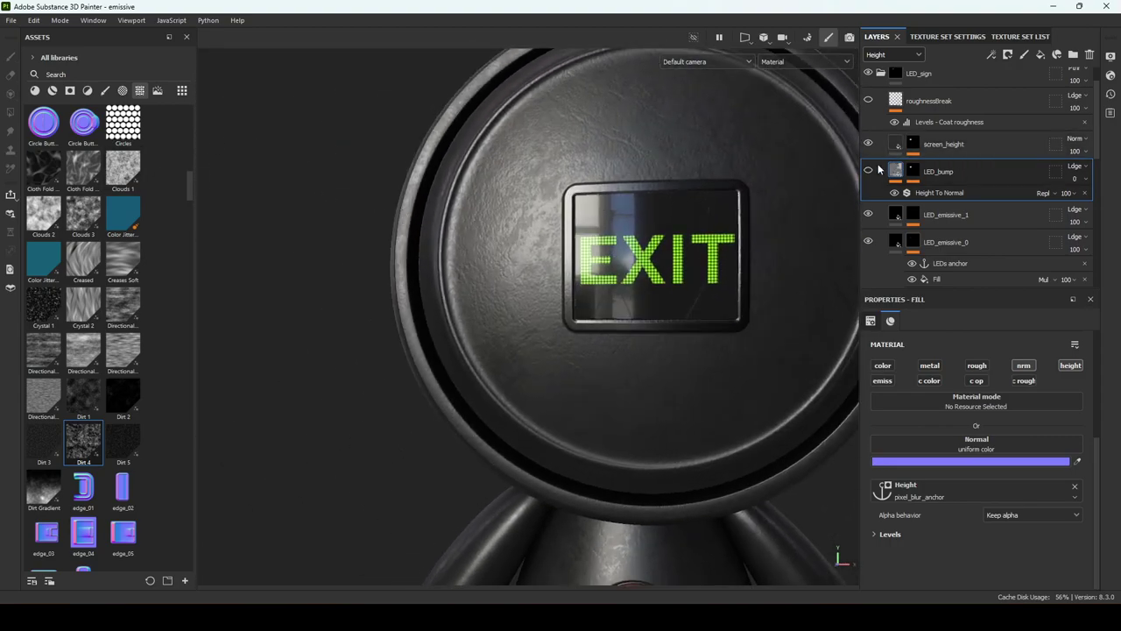
mouse_move(623, 209)
alt+mouse_down()
mouse_move(634, 210)
mouse_move(618, 210)
alt+mouse_up()
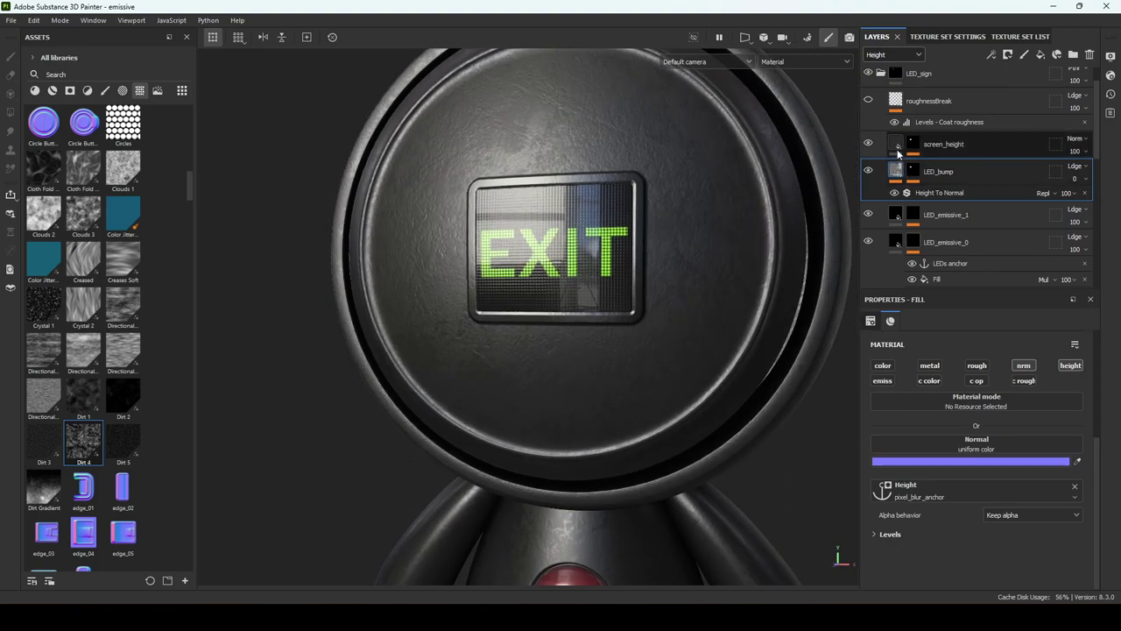
Compare the EXIT screen with the screen_height layer hidden and shown
click(867, 143)
click(868, 144)
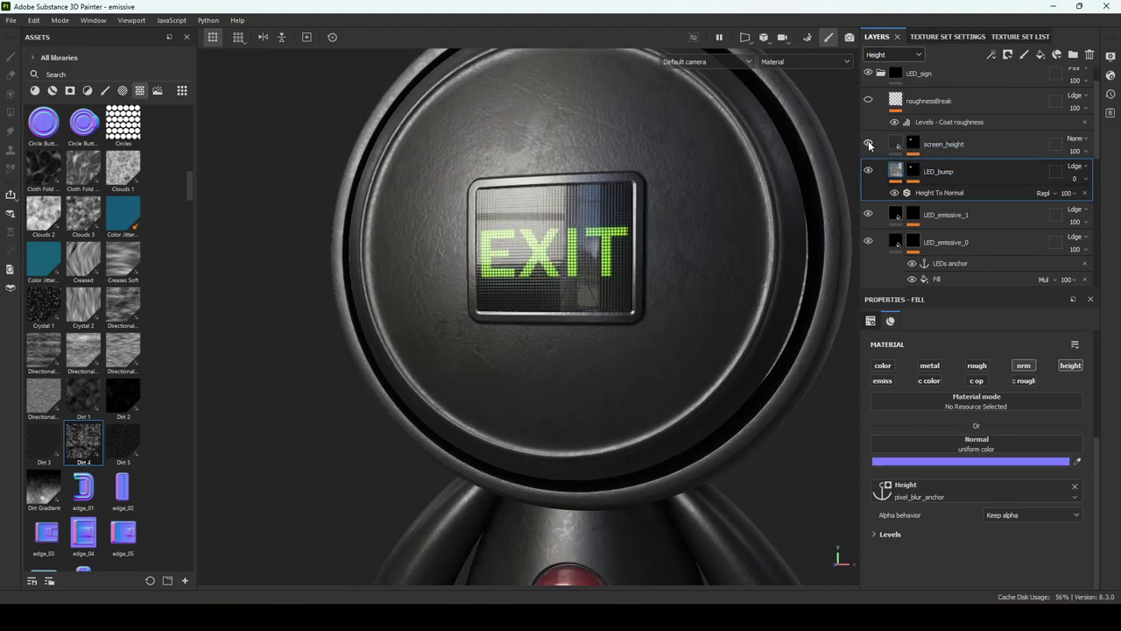
click(868, 144)
click(868, 144)
Re-enable the coat roughness and coat color channels of screen_height and check the area its mask covers
click(914, 148)
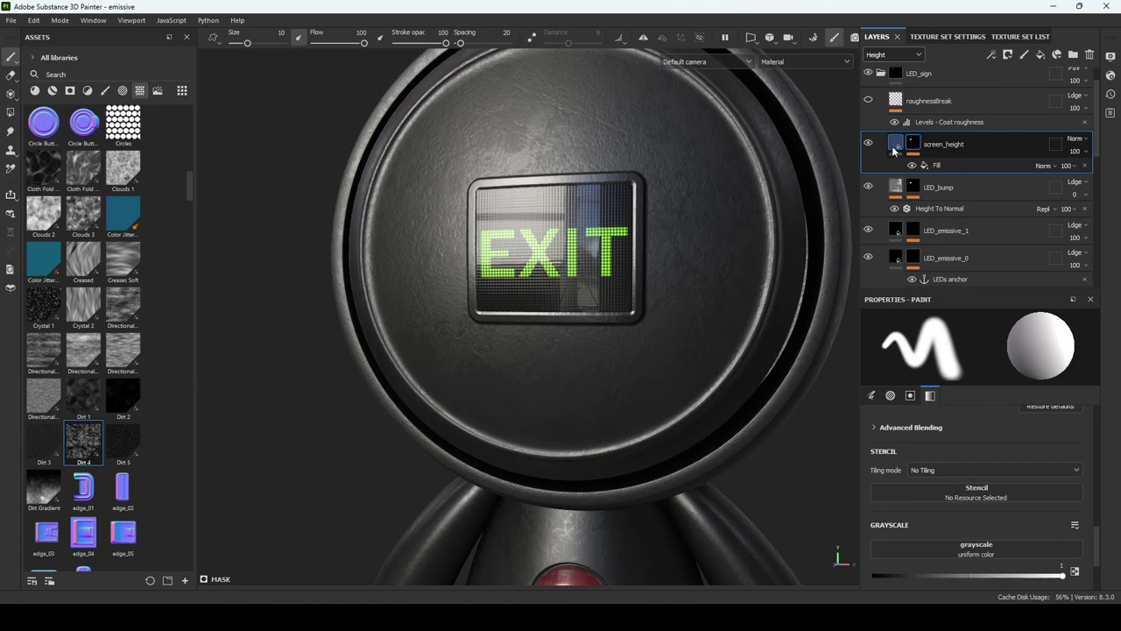
click(895, 145)
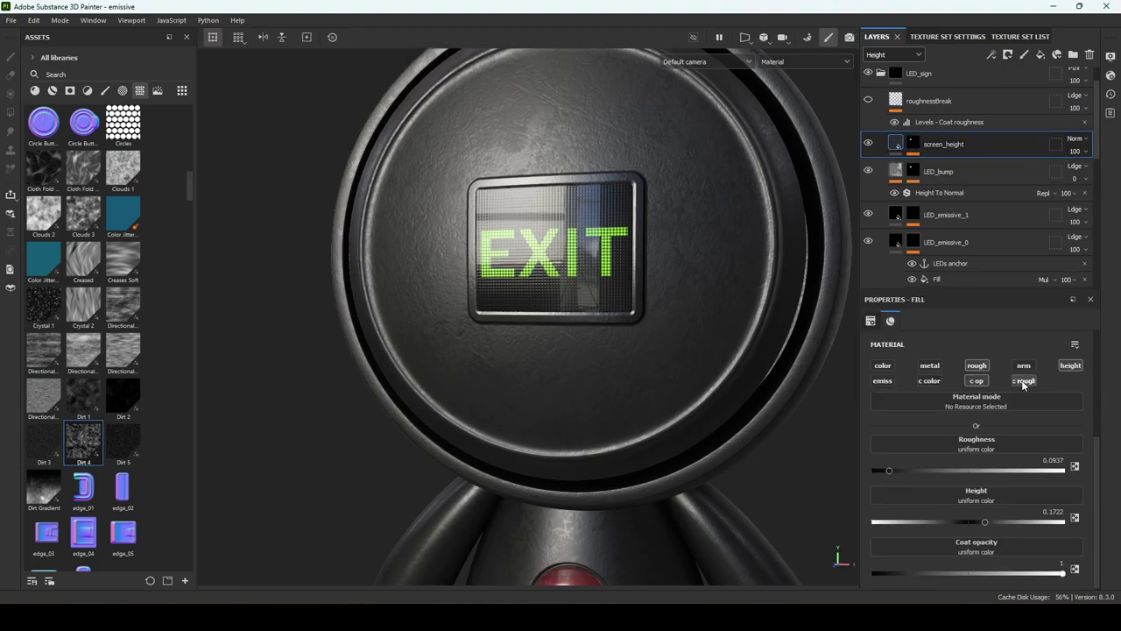
click(929, 381)
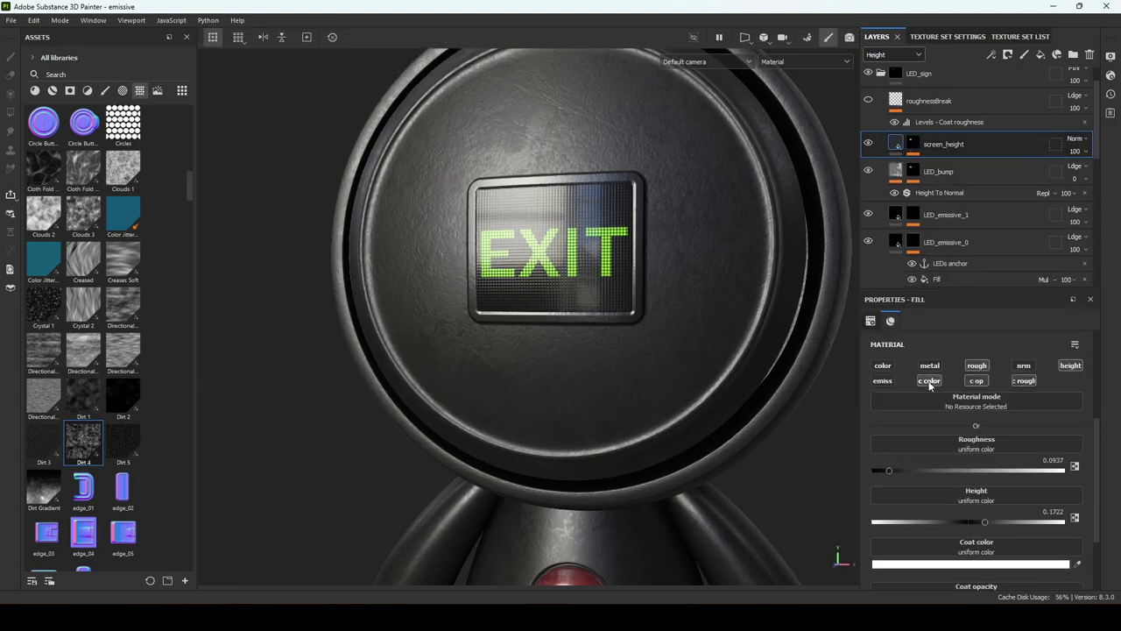
alt+click(911, 144)
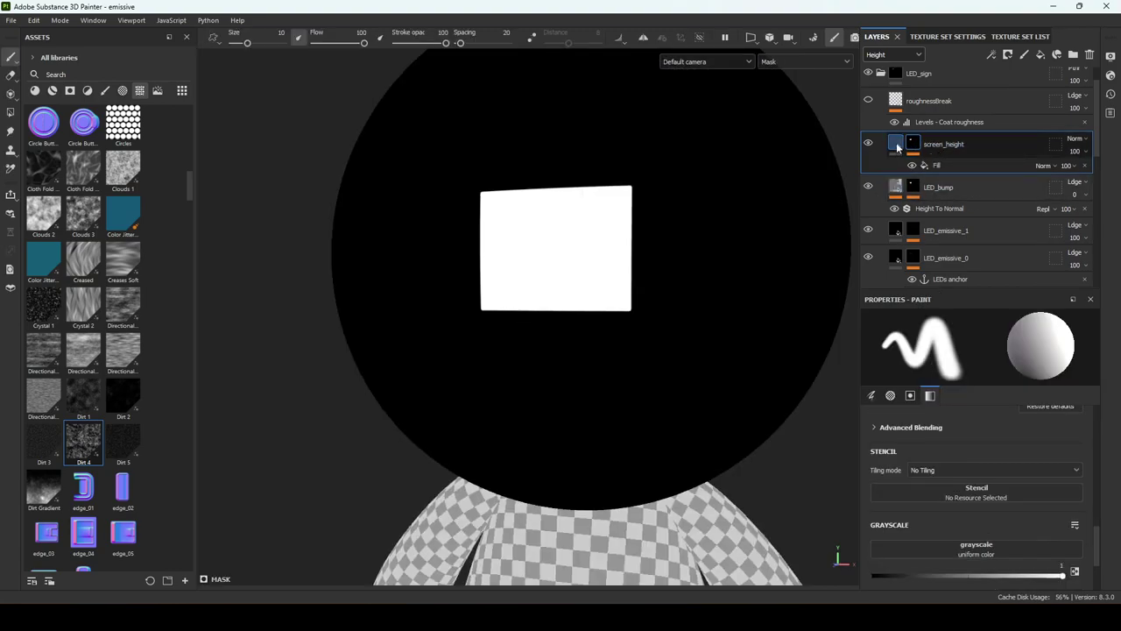
click(897, 147)
View the whole character and inspect which layers reference the screen anchor in screen_anchorLayer's mask
alt+right_drag(823, 199, 359, 185)
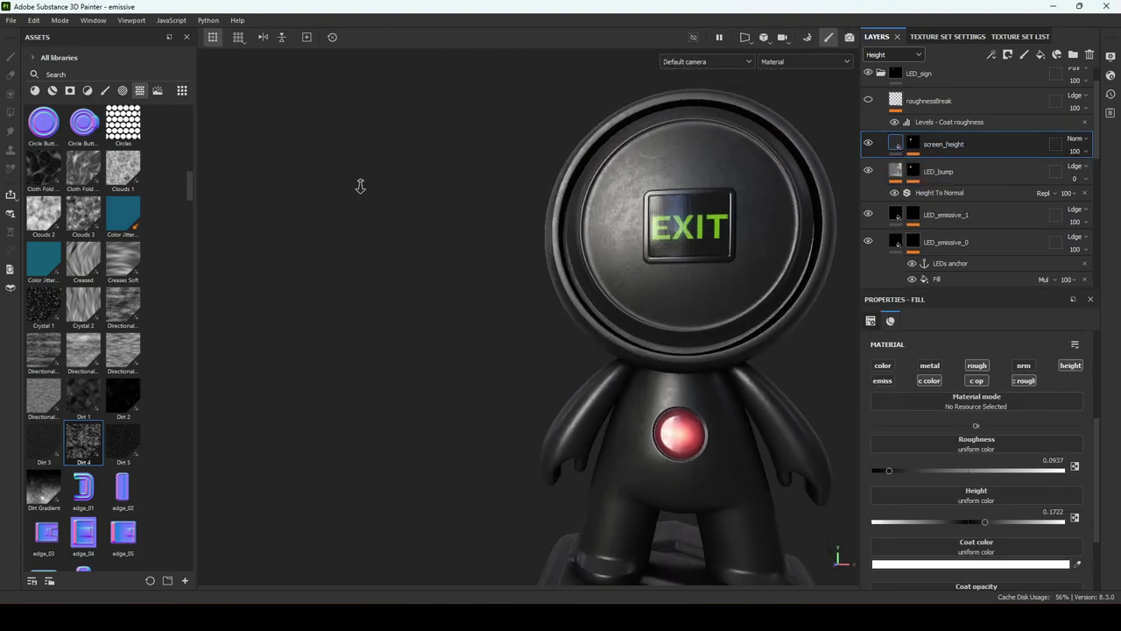
alt+drag(683, 298, 586, 327)
alt+middle_drag(741, 327, 653, 285)
alt+drag(653, 286, 701, 274)
scroll(1016, 203, down, 6)
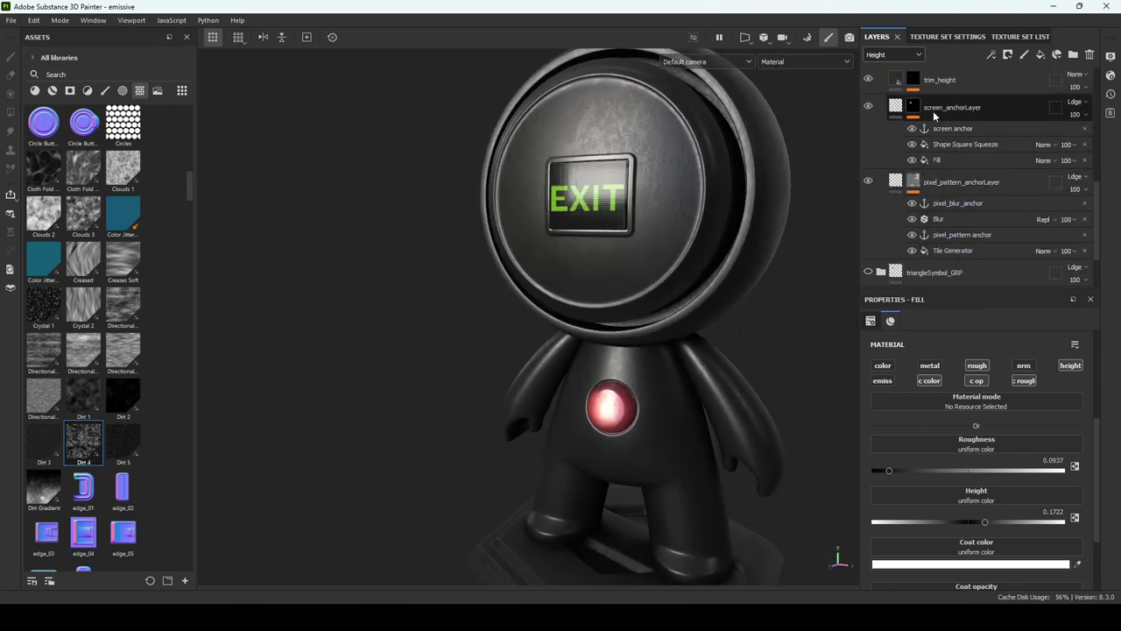
click(951, 129)
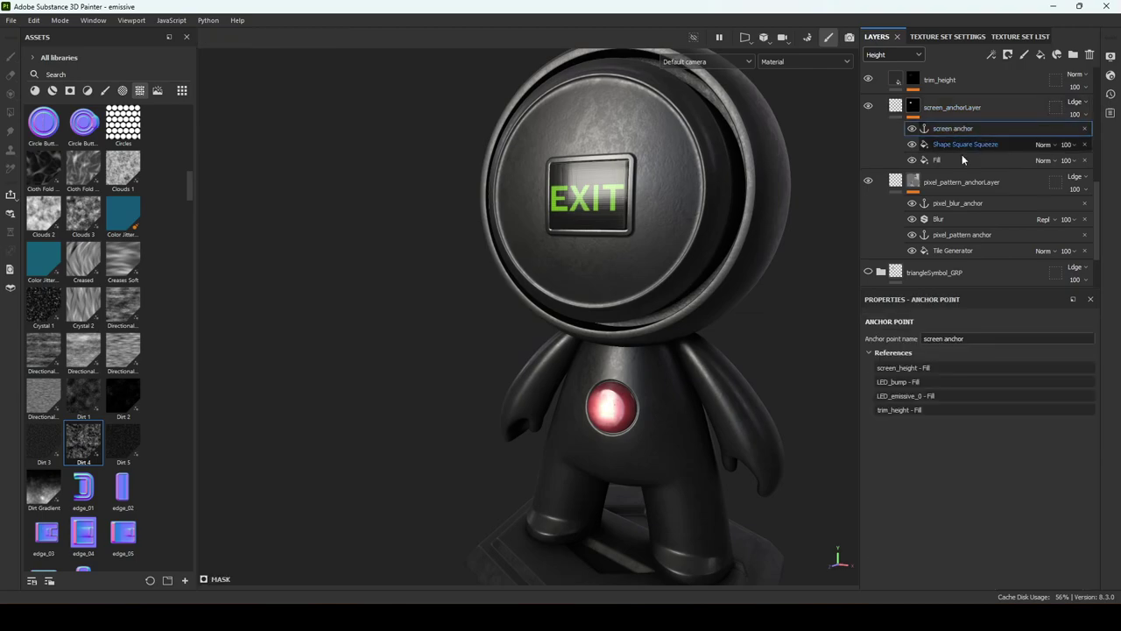
Try separate horizontal tiling of -0.04, offset -0.56 and a moved projection on the Shape Square Squeeze fill, and undo the changes
click(966, 145)
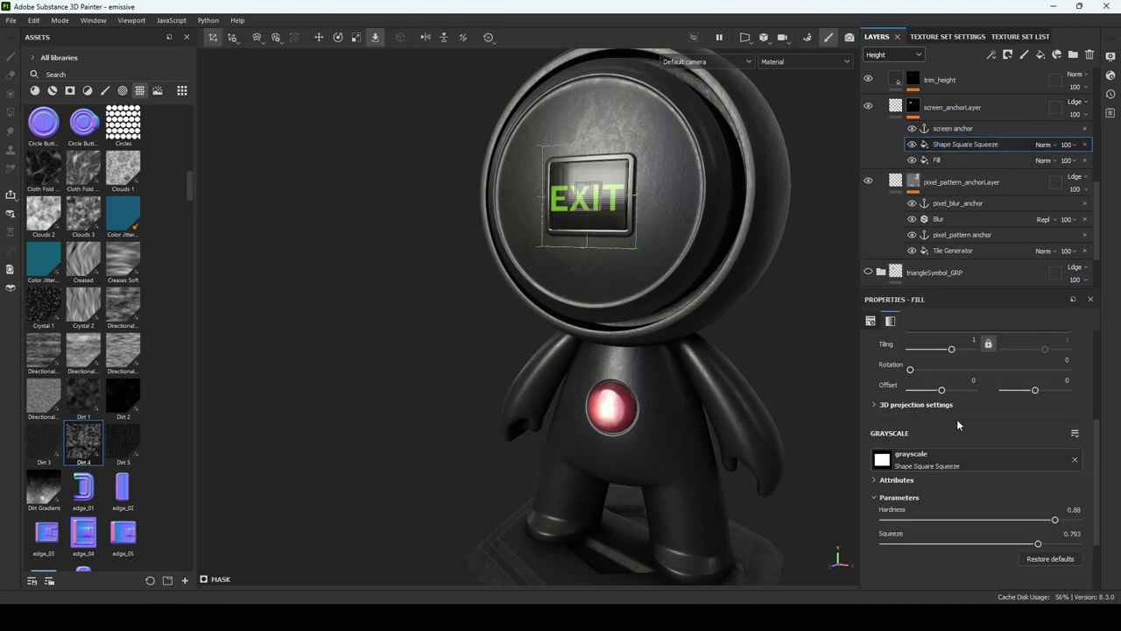
click(989, 344)
drag(955, 350, 924, 392)
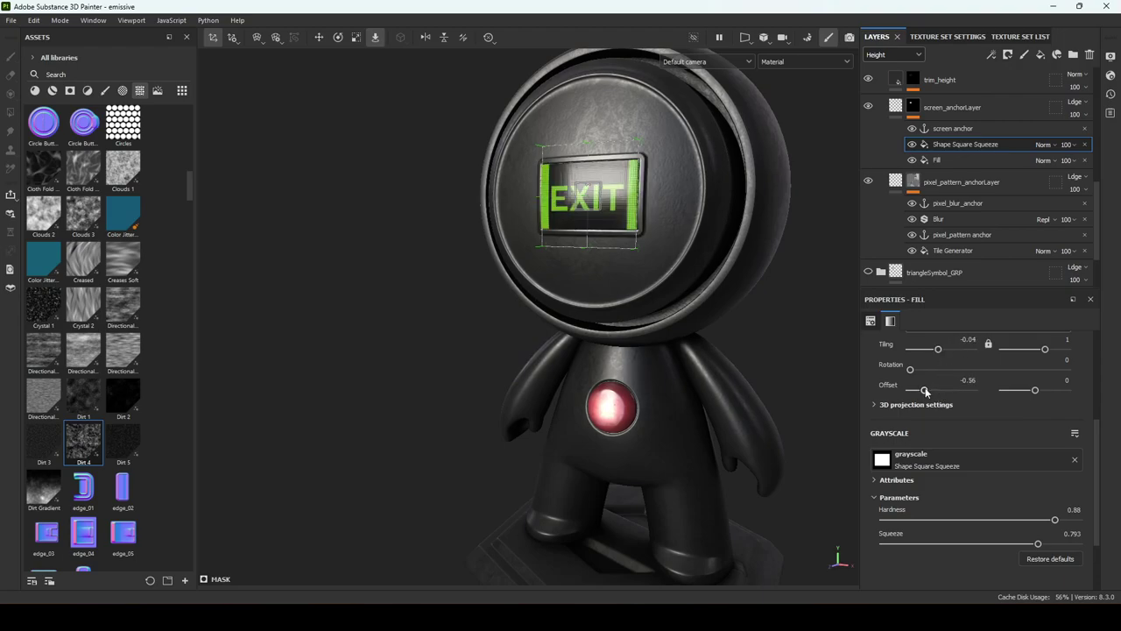
drag(600, 196, 620, 167)
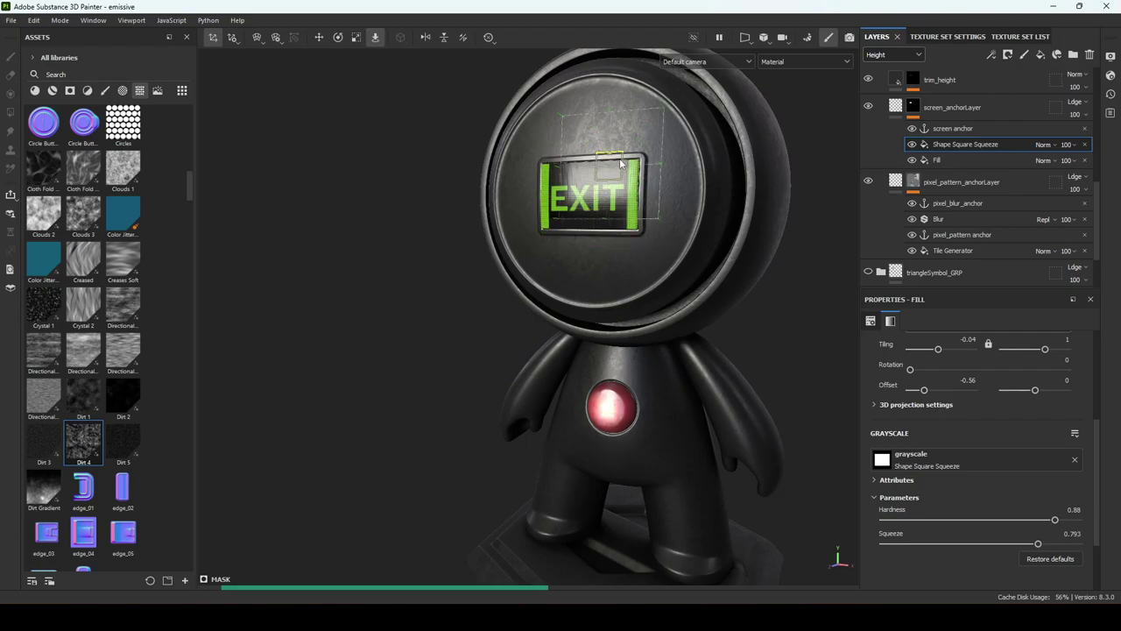
key(ctrl+z)
key(ctrl+z)
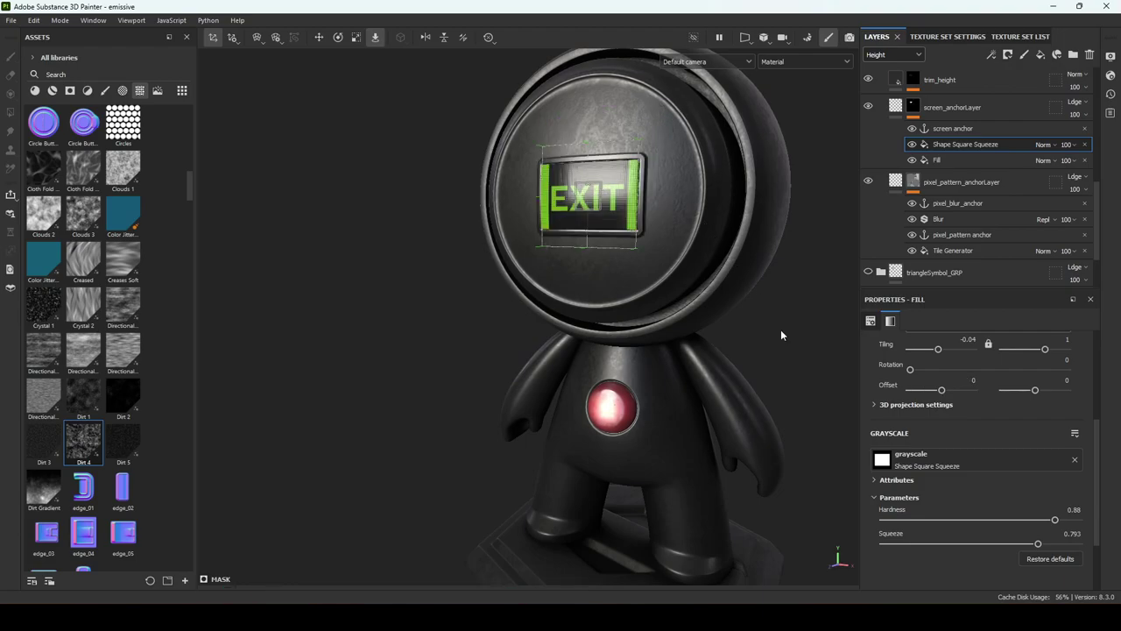
key(ctrl+z)
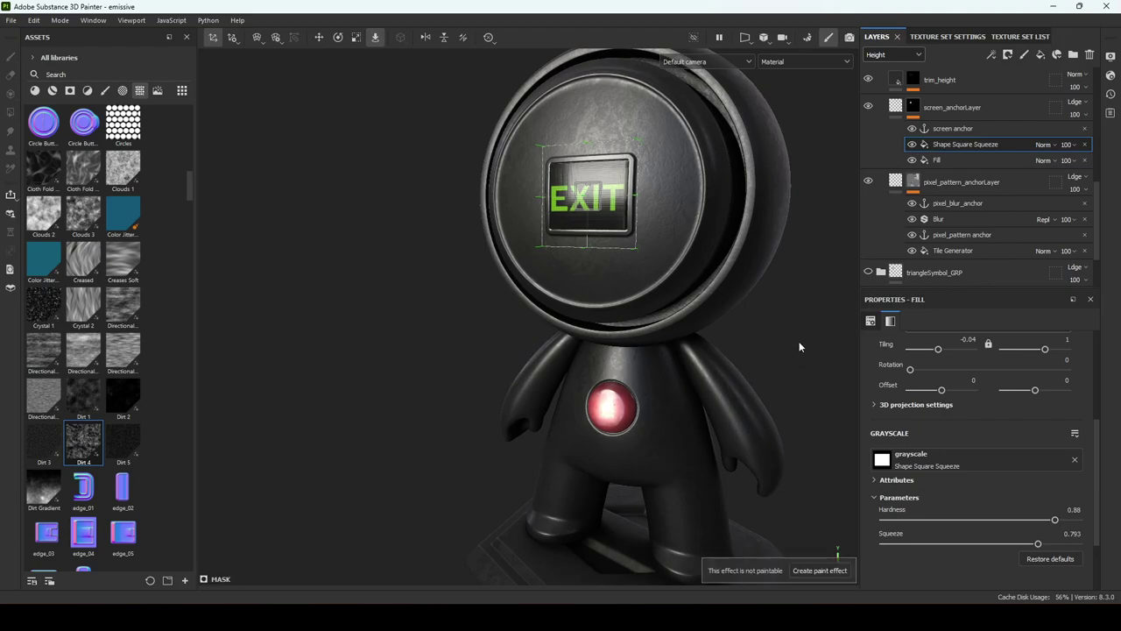
Make 02_Body the active texture set
scroll(570, 353, up, 3)
alt+middle_drag(590, 344, 501, 530)
key(q)
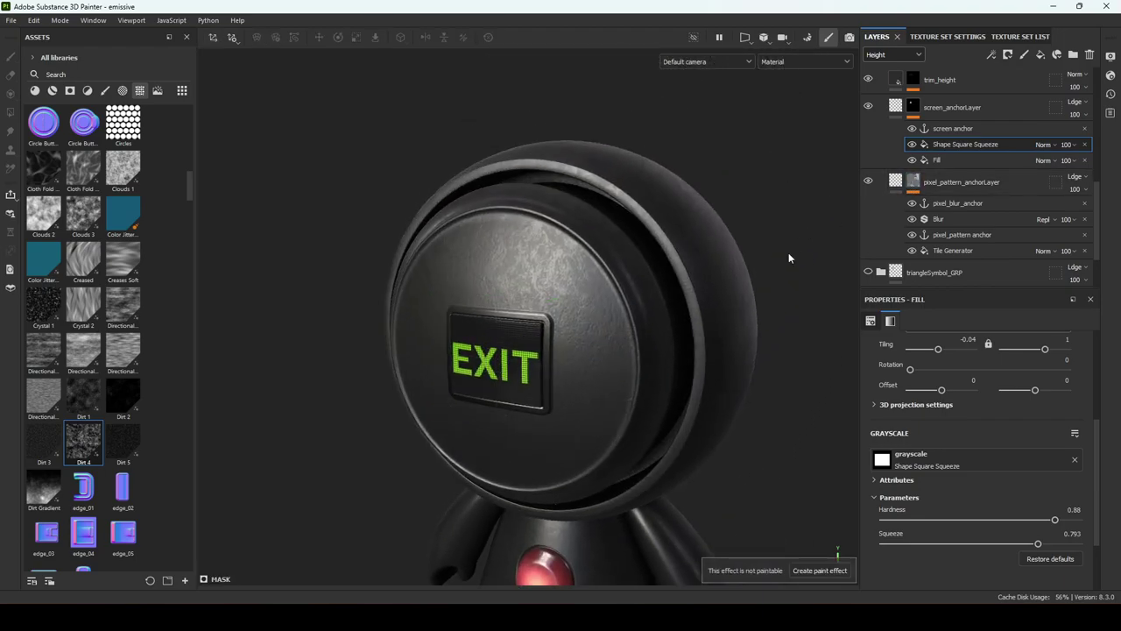
alt+drag(739, 300, 702, 278)
click(947, 37)
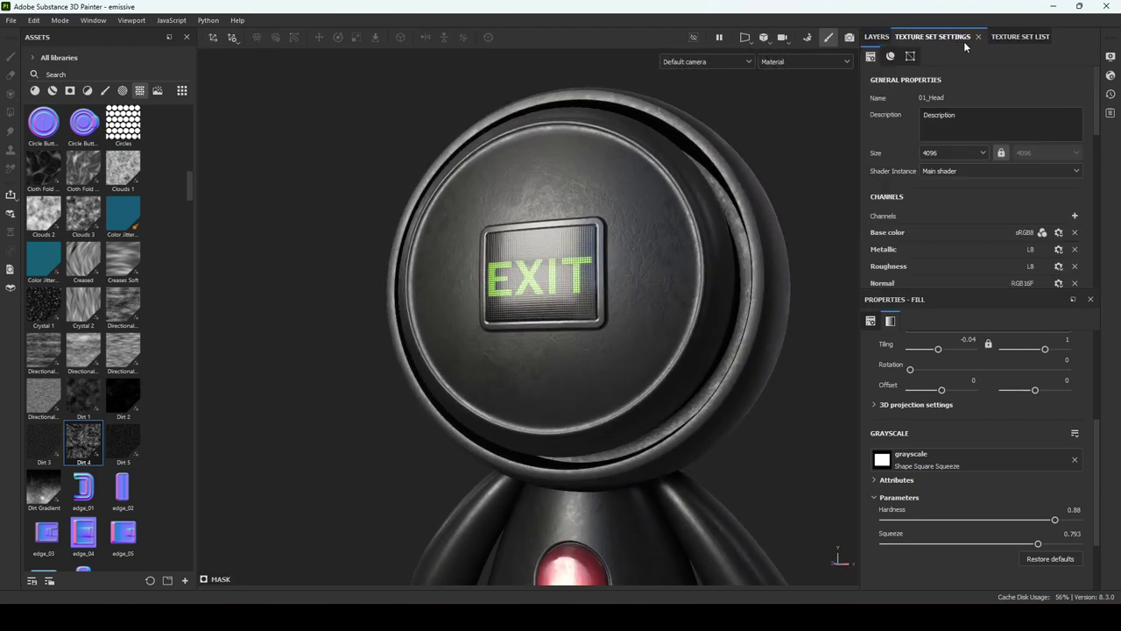
click(1020, 37)
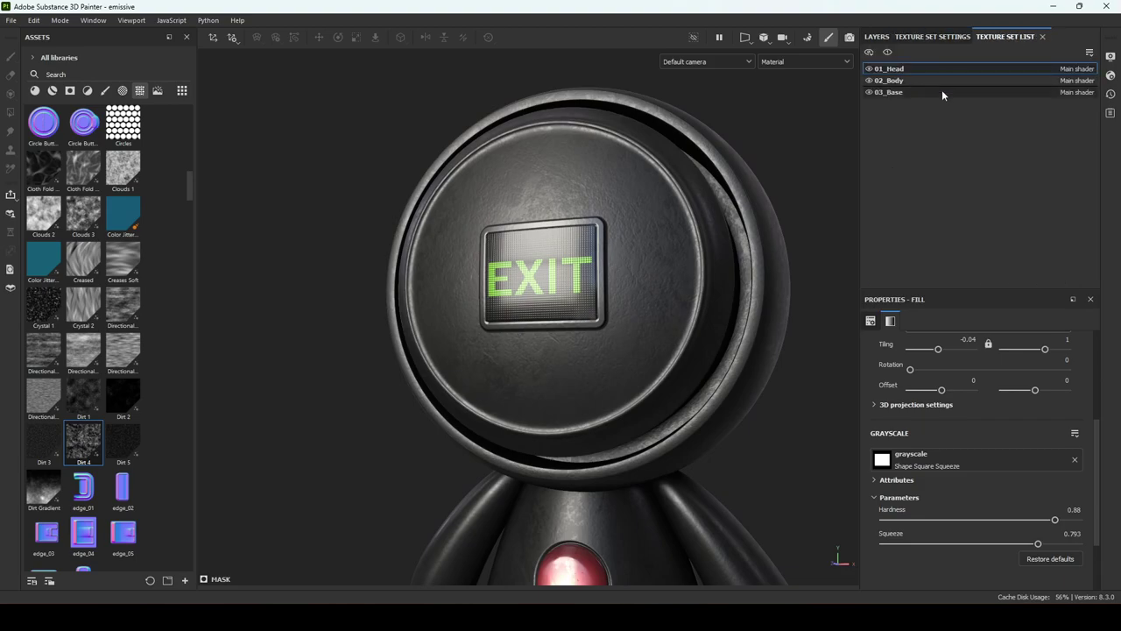
click(889, 80)
Show the body's layer stack and examine the red button on the torso from several angles
alt+right_drag(692, 412, 574, 372)
alt+middle_drag(573, 372, 576, 211)
alt+right_drag(608, 343, 718, 455)
alt+middle_drag(718, 455, 697, 362)
alt+drag(696, 363, 770, 333)
click(877, 37)
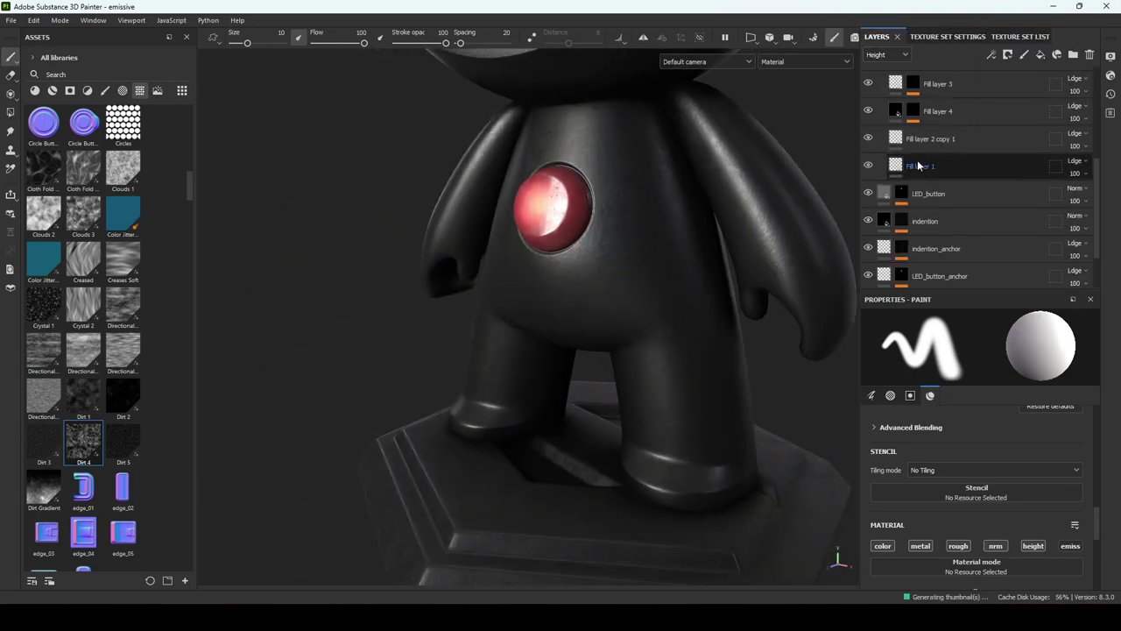
scroll(1030, 138, up, 1)
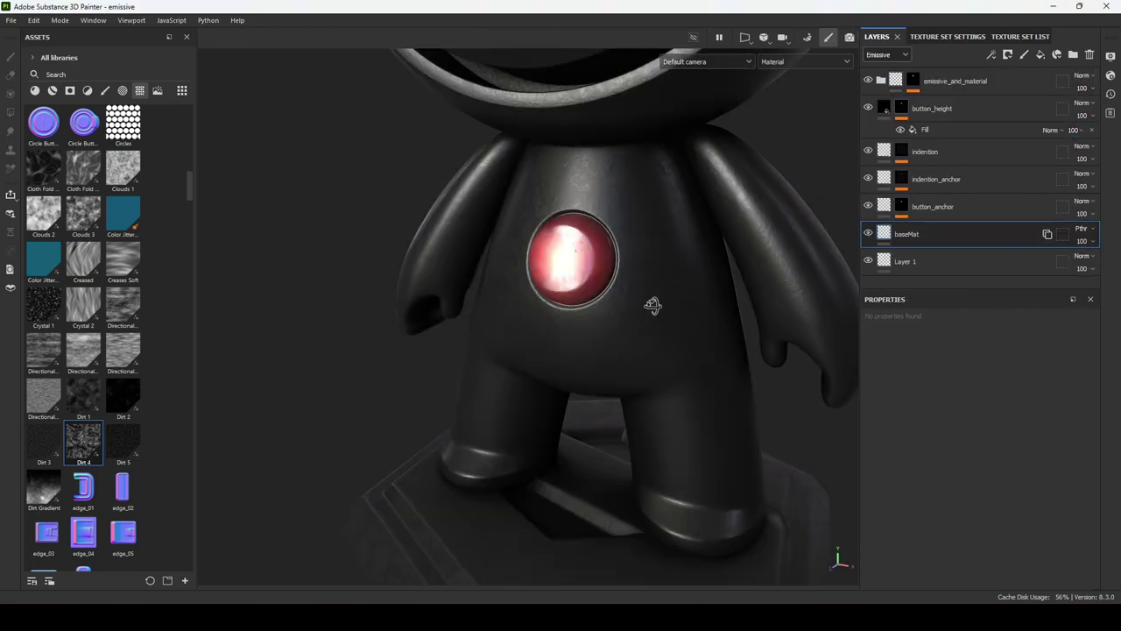
alt+drag(654, 306, 654, 288)
alt+right_drag(537, 264, 705, 302)
alt+middle_drag(705, 303, 688, 377)
alt+right_drag(687, 376, 704, 377)
alt+drag(704, 376, 723, 381)
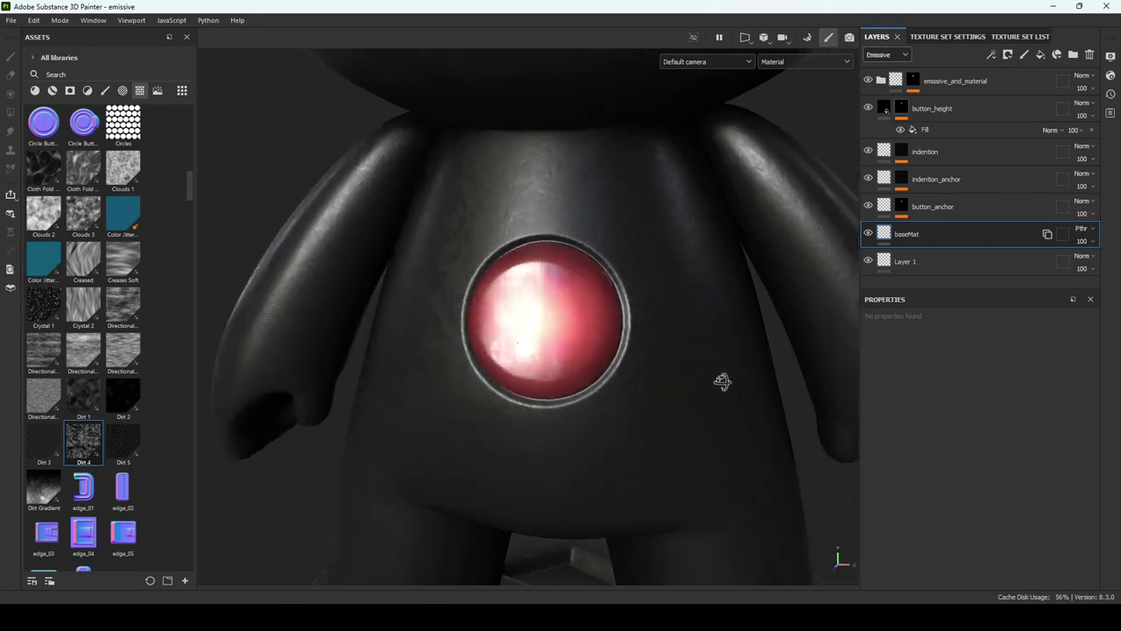
Rotate the lighting on the red button and step through the body's individual channels up to Emissive
shift+right_drag(724, 381, 667, 383)
key(c)
key(c)
key(c)
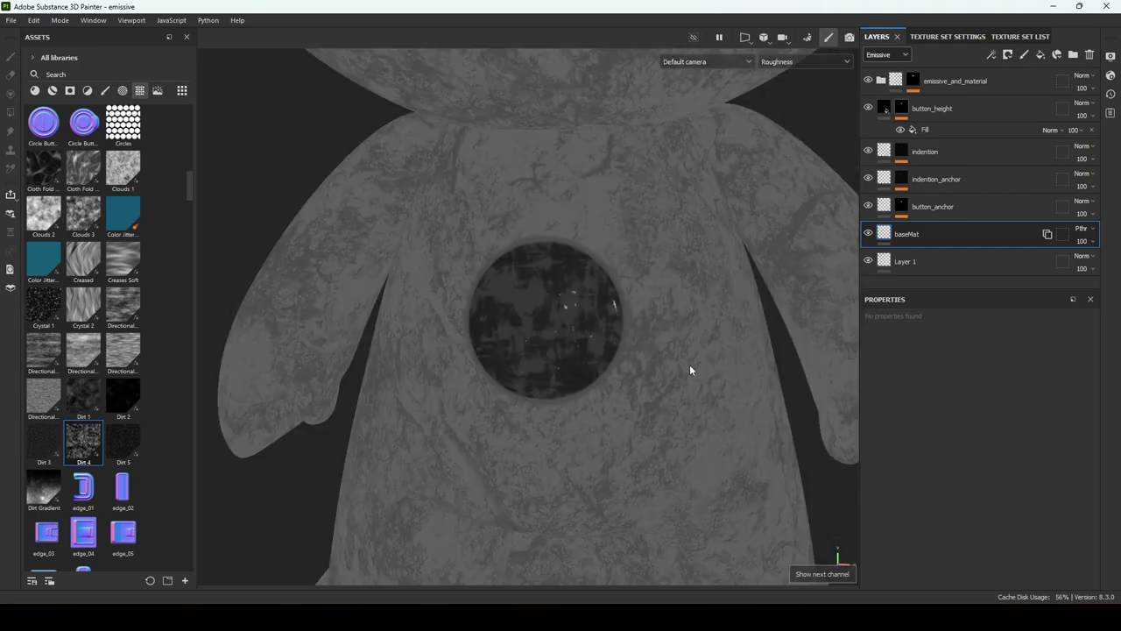
key(c)
key(c)
key(c)
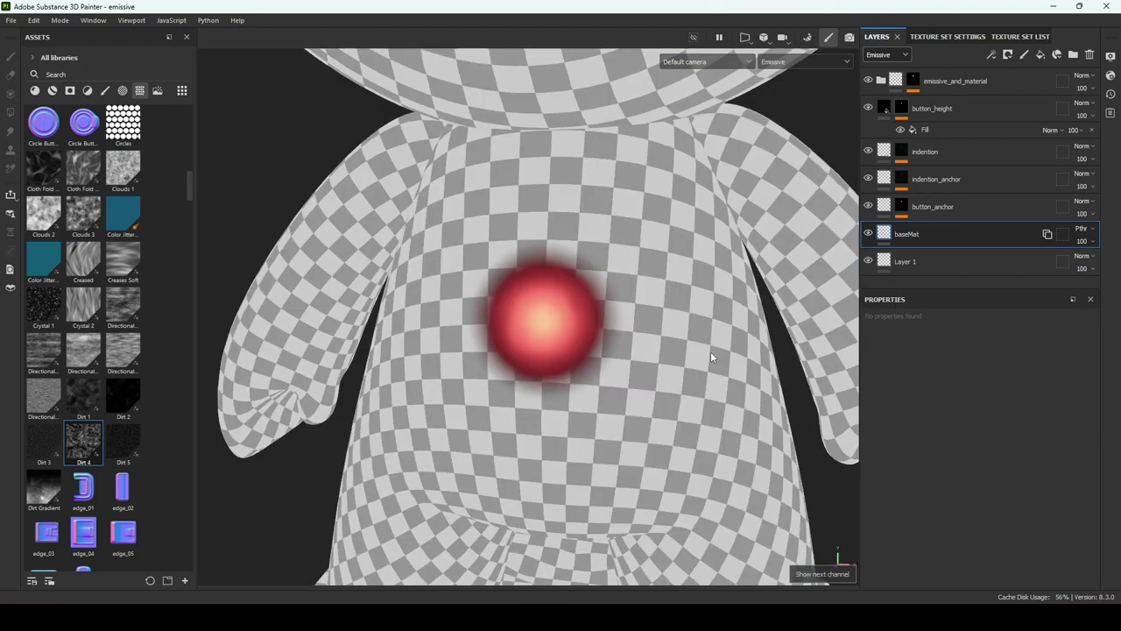
Examine the red button in the Normal+Height+Mesh and Base color channels, and return to the full material from an angled view
key(c)
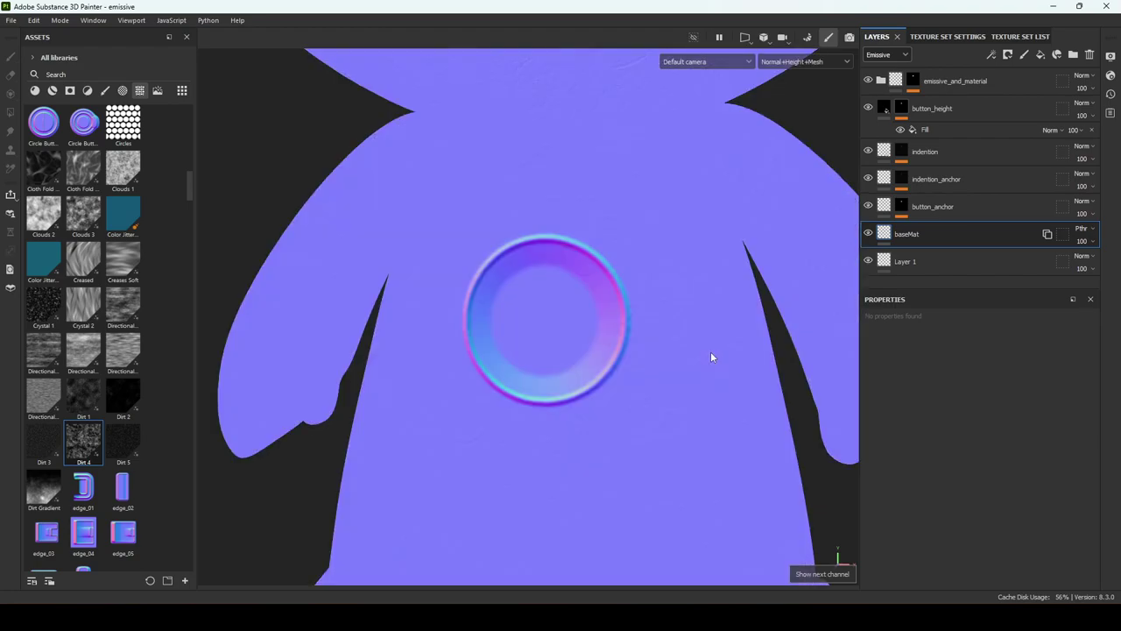
key(c)
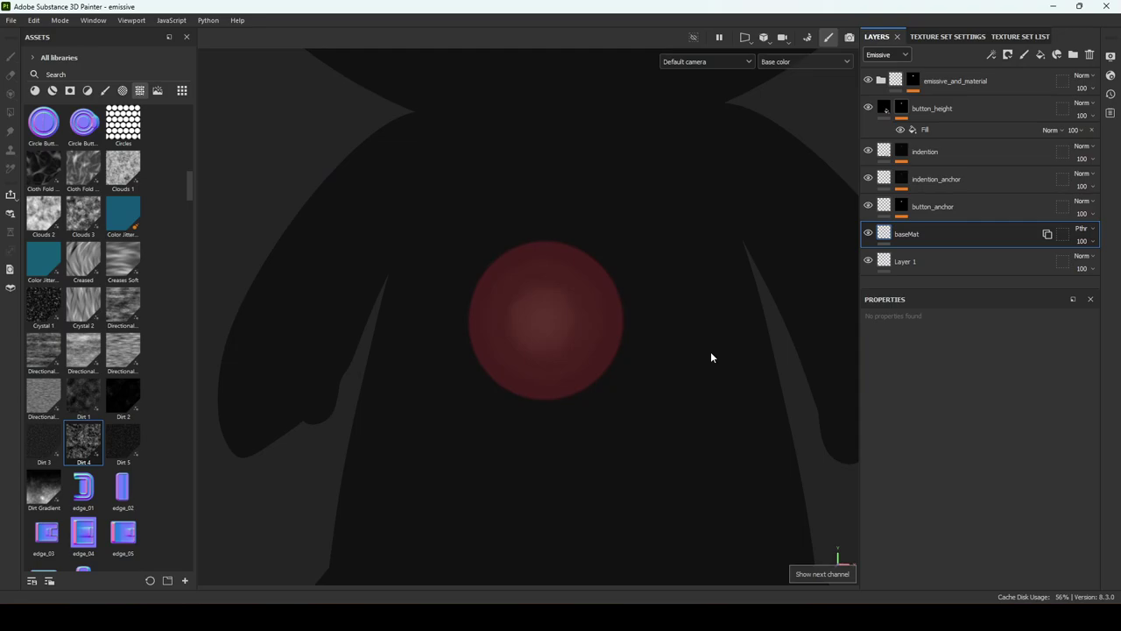
key(m)
alt+drag(692, 357, 623, 365)
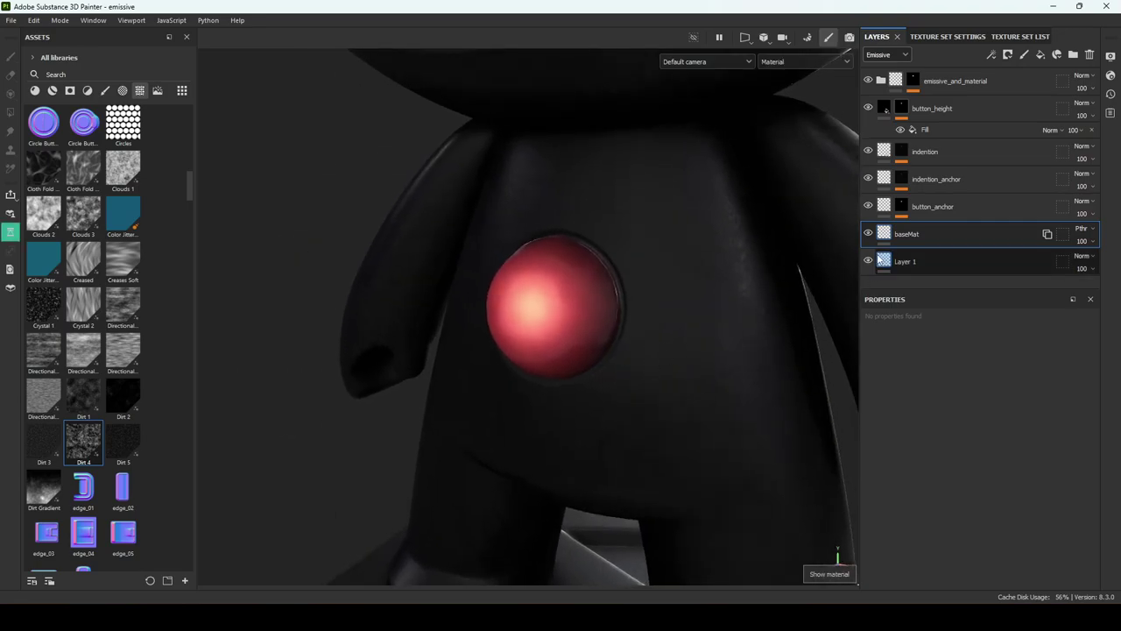
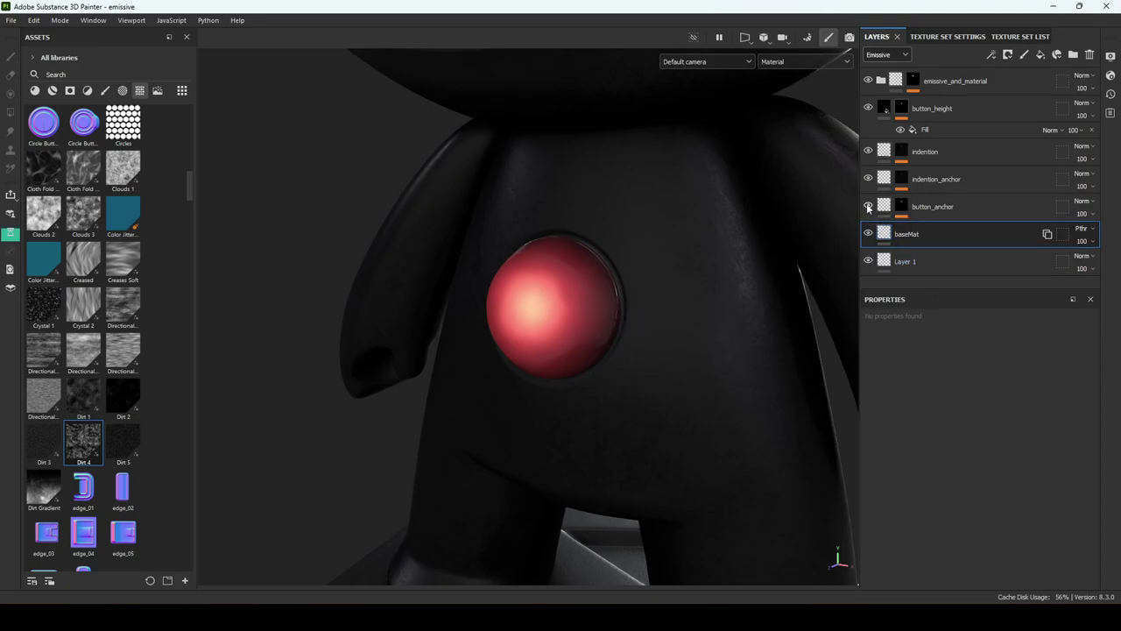
Hide emissive_and_material, button_height, indention, indention_anchor and button_anchor, leaving only the layers from baseMat down
click(868, 80)
click(868, 107)
click(868, 151)
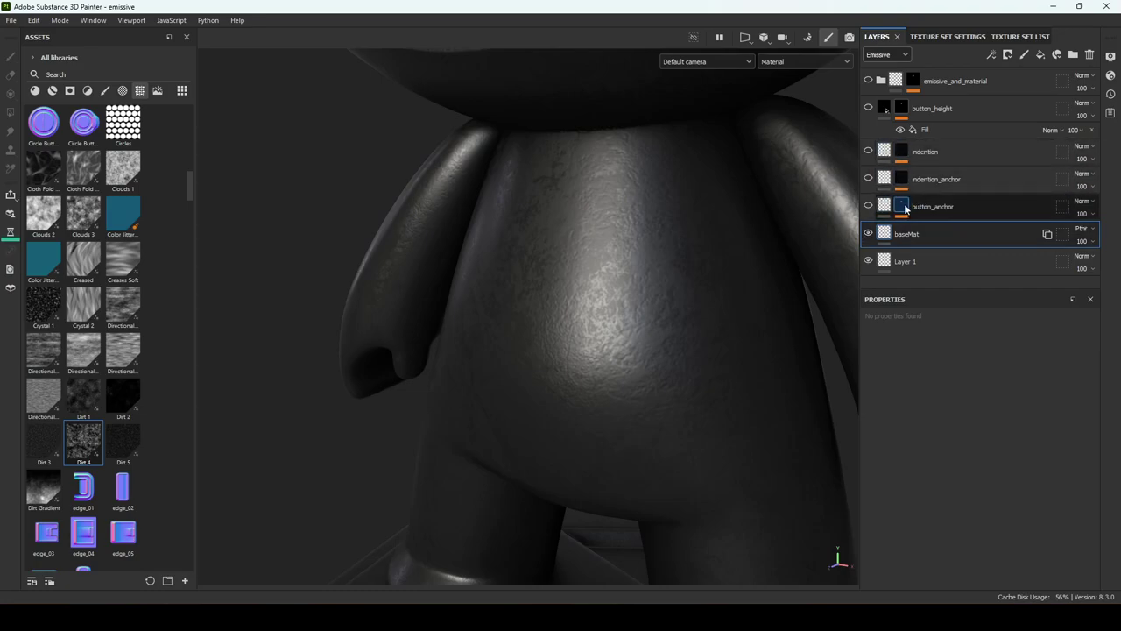
Isolate the button_anchor mask and compare its Shape Paraboloid fill with and without the Levels effect
alt+click(904, 206)
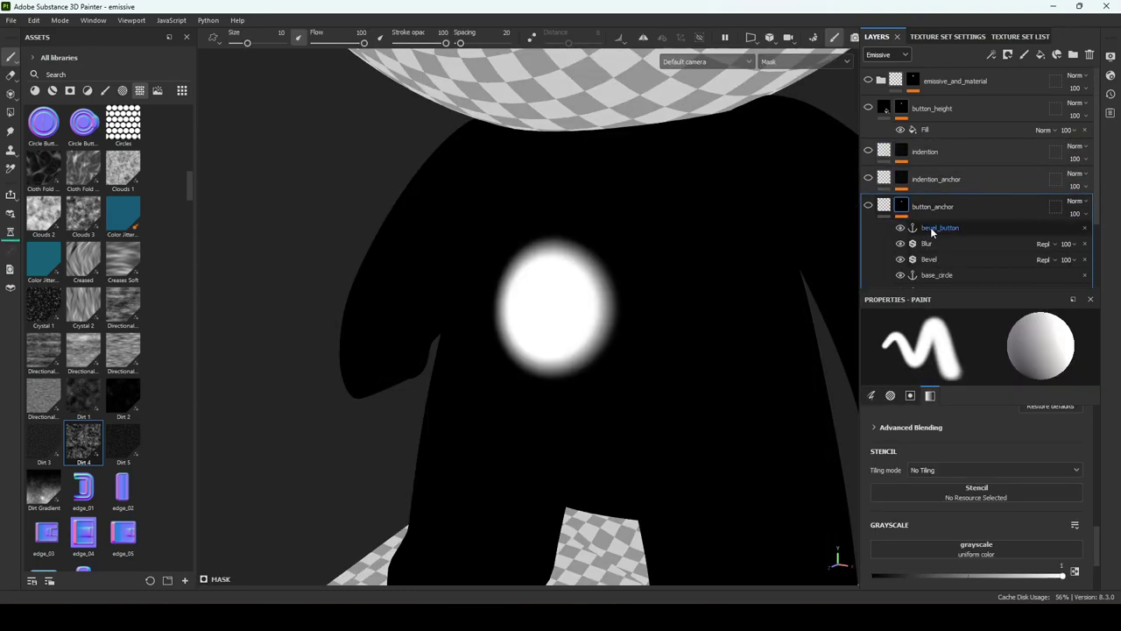
scroll(919, 219, down, 1)
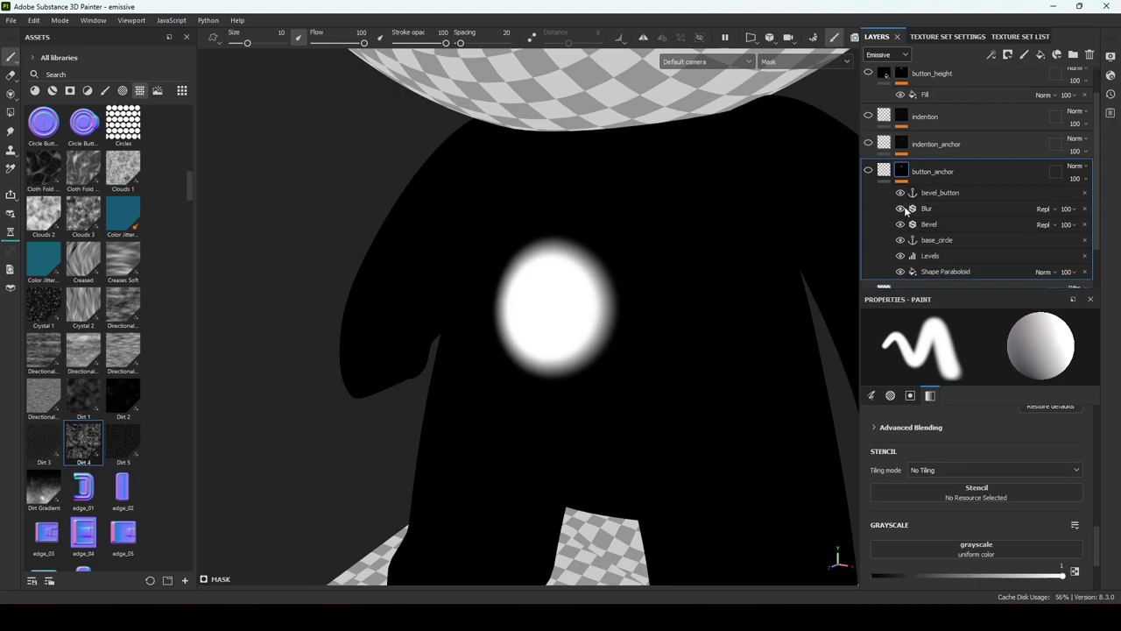
click(941, 271)
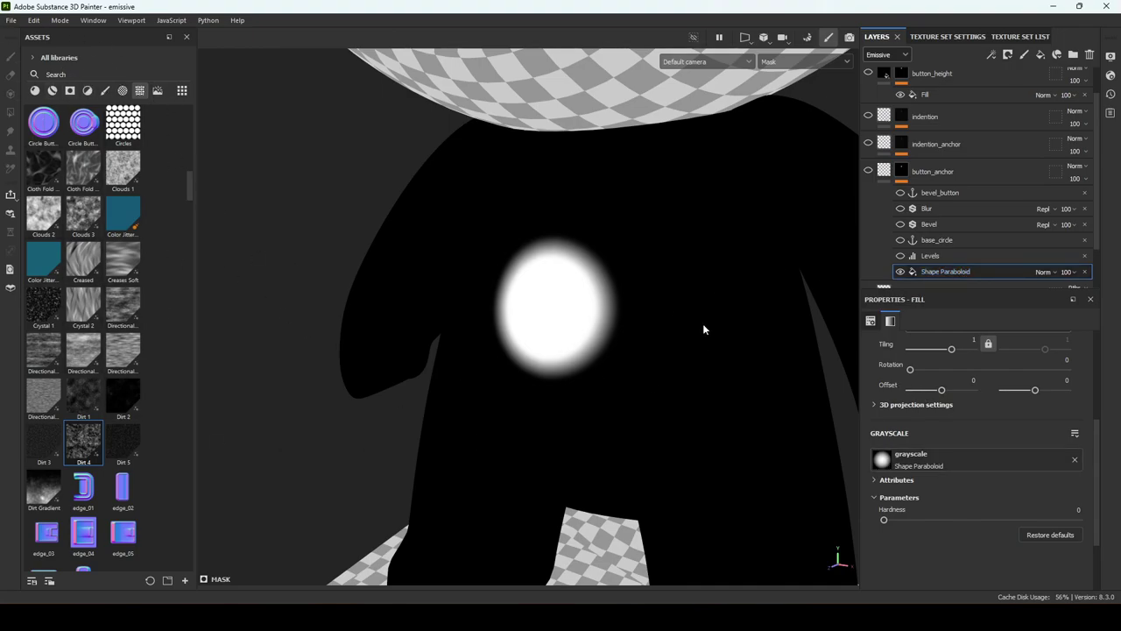
click(901, 256)
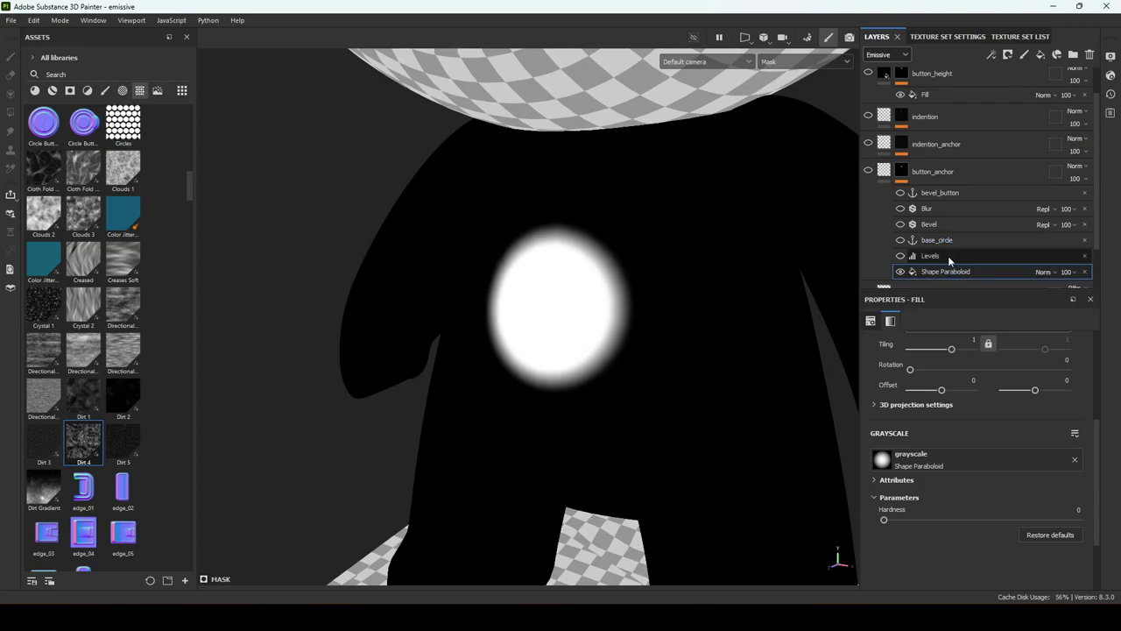
click(901, 255)
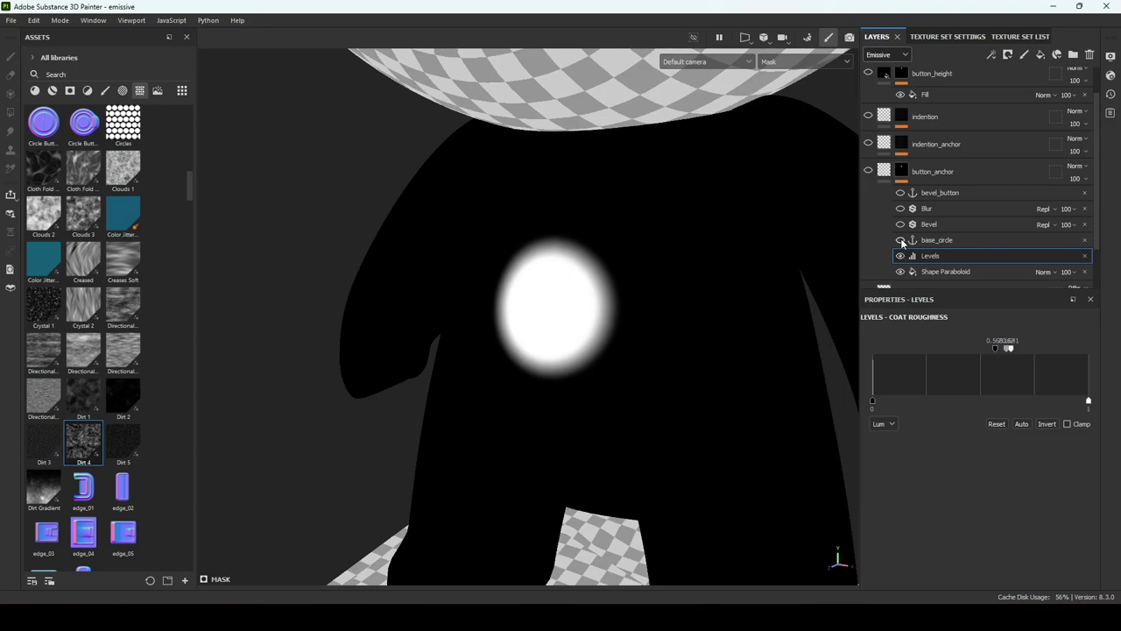
Restore the remaining button_anchor mask effects and inspect the references of the base_circle and bevel_button anchor points
click(964, 239)
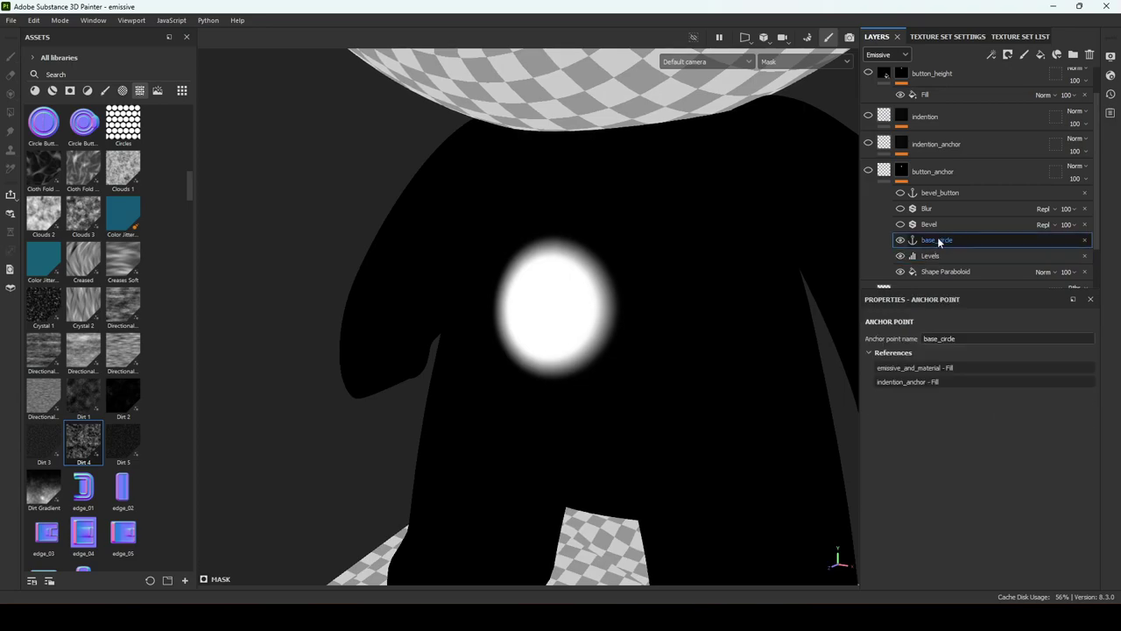
double_click(932, 239)
click(901, 225)
click(900, 225)
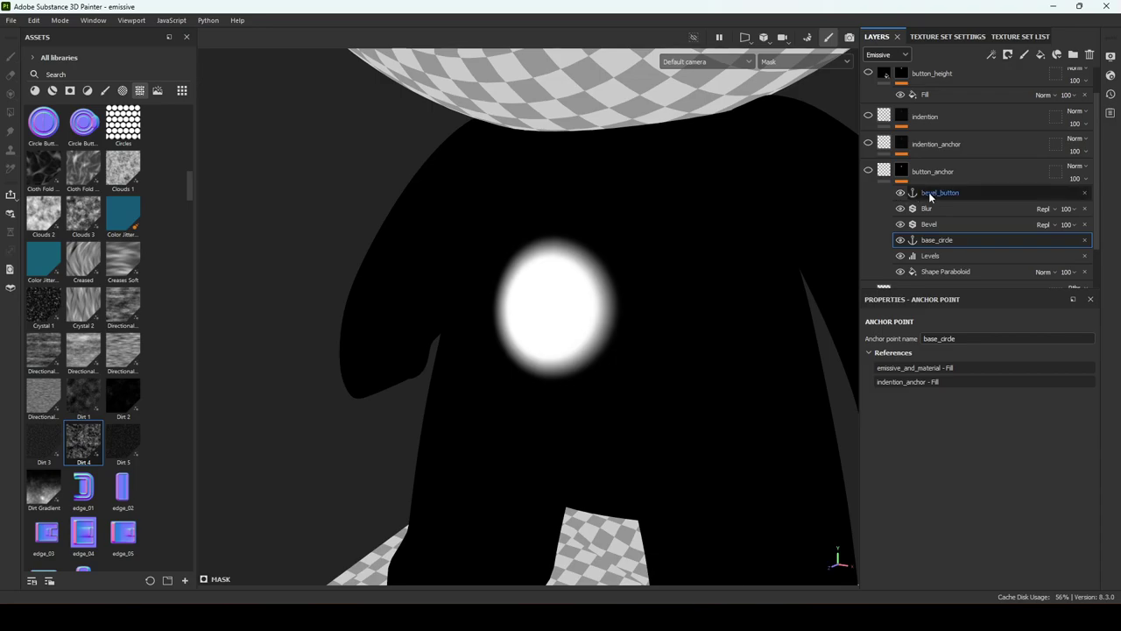
click(930, 191)
click(933, 240)
click(938, 193)
scroll(884, 200, up, 1)
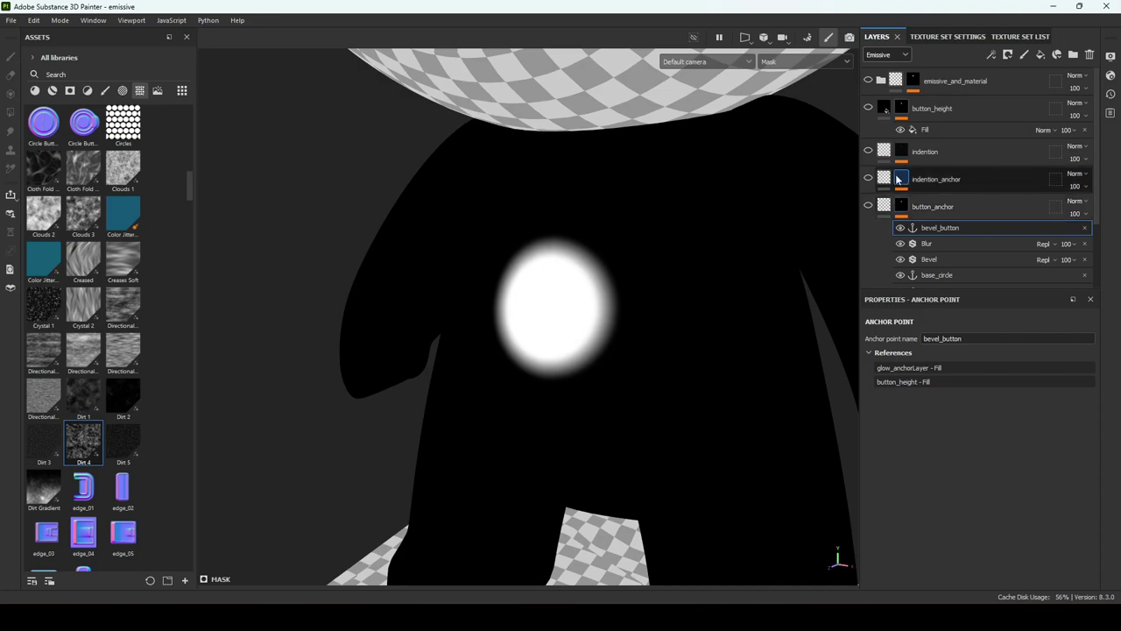
Isolate the indention_anchor mask, inspect its fill's base_circle anchor reference, and return to the material view
click(902, 180)
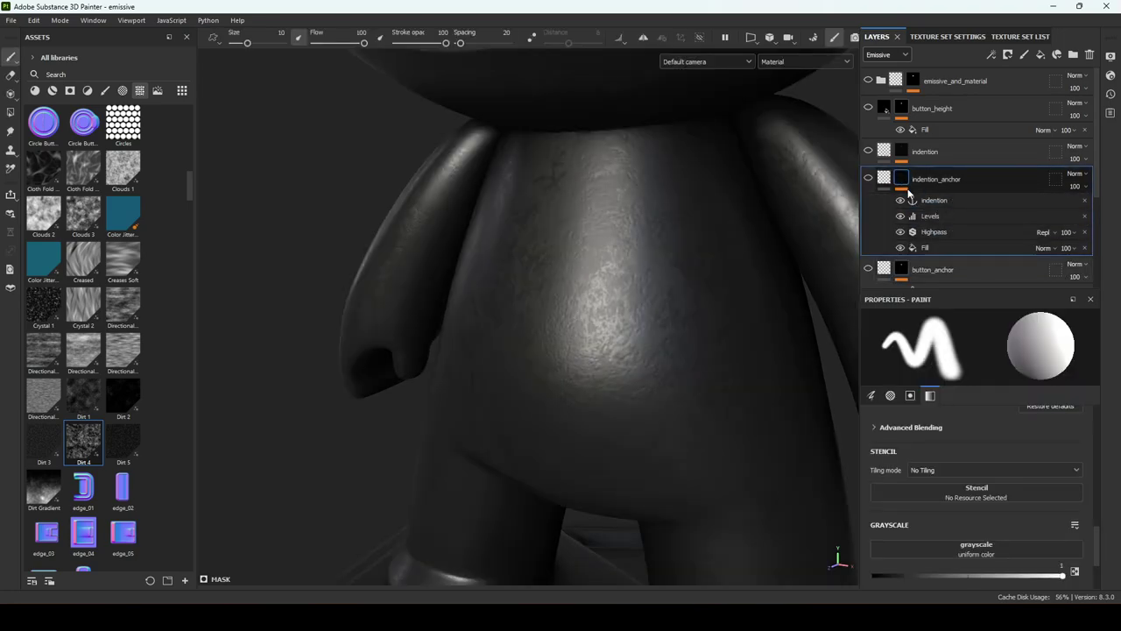
alt+click(904, 180)
click(931, 247)
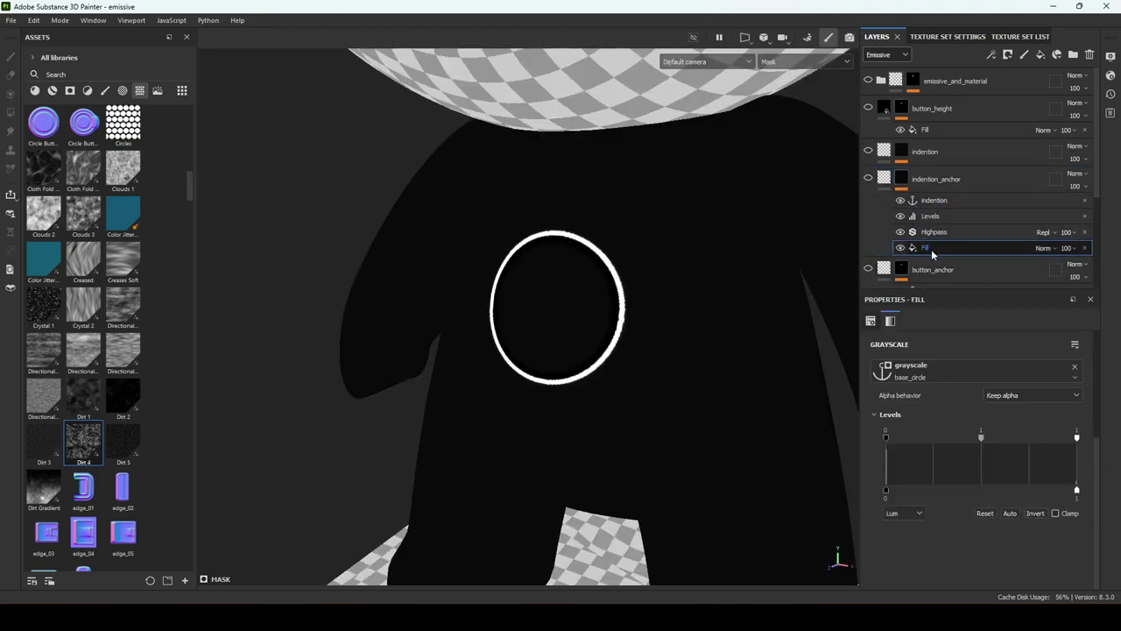
scroll(938, 245, down, 3)
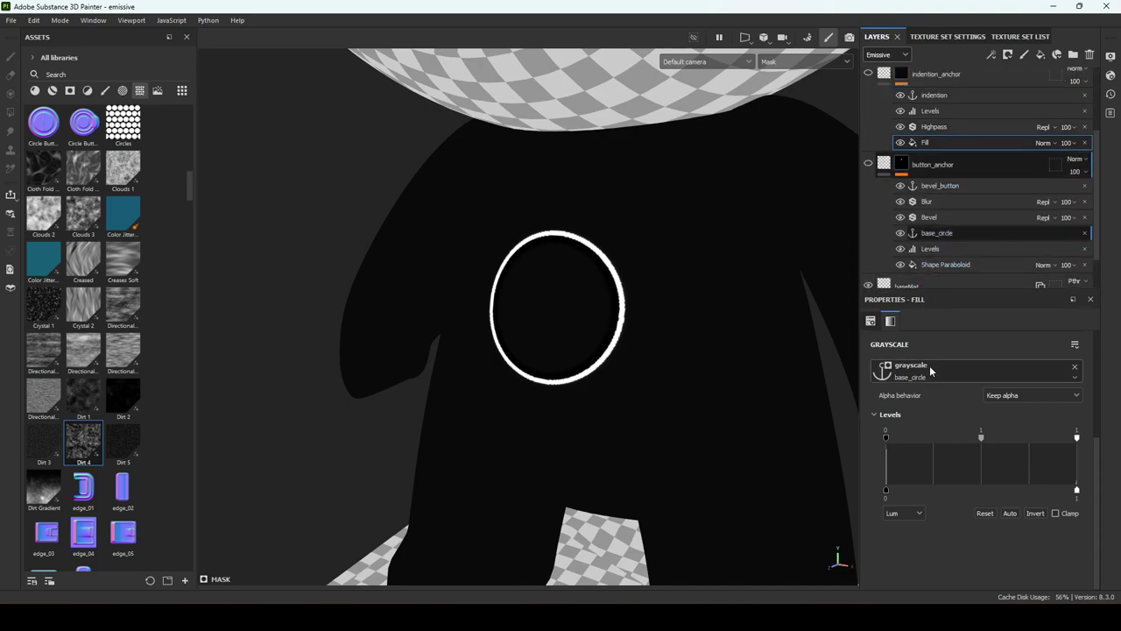
key(m)
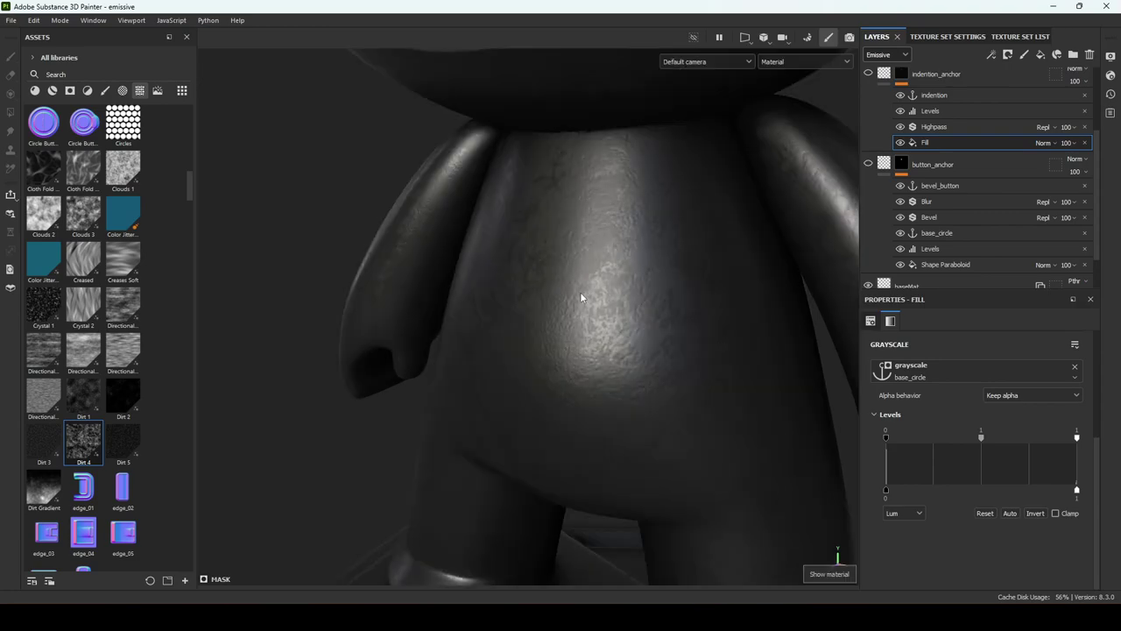
Compare the torso with the indention layer hidden and shown, and leave the layer visible
scroll(873, 88, up, 2)
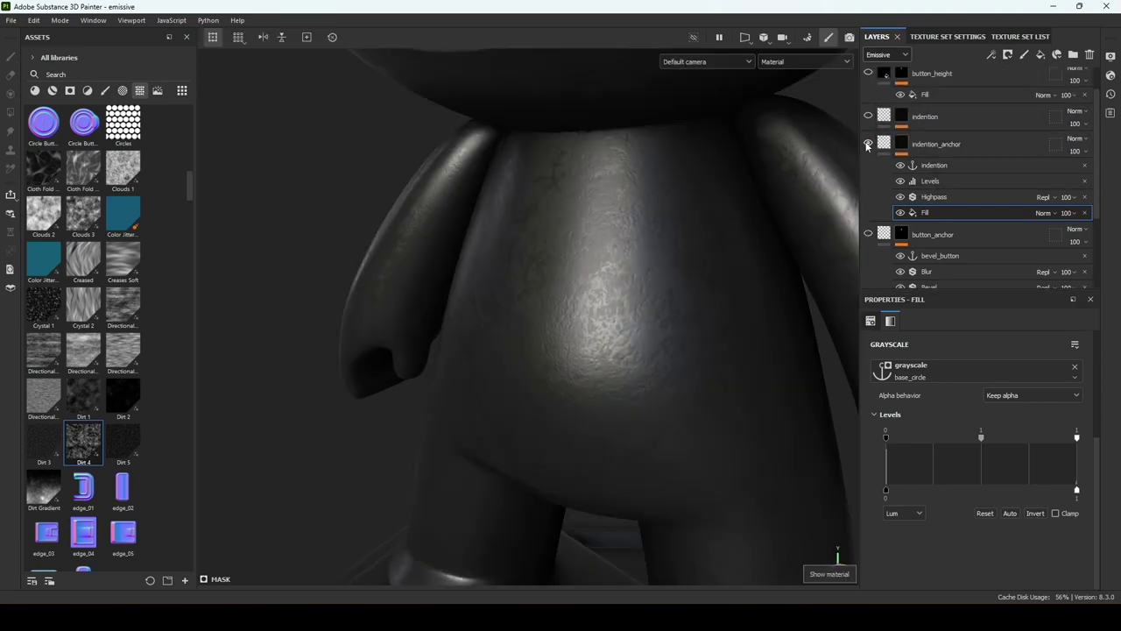
click(868, 116)
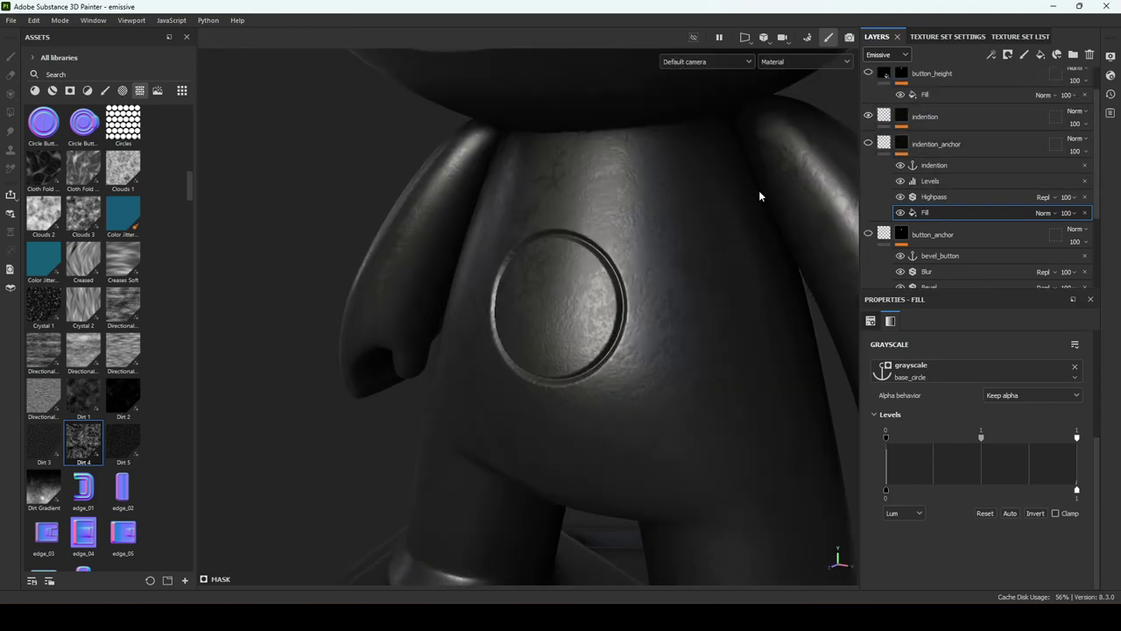
click(870, 114)
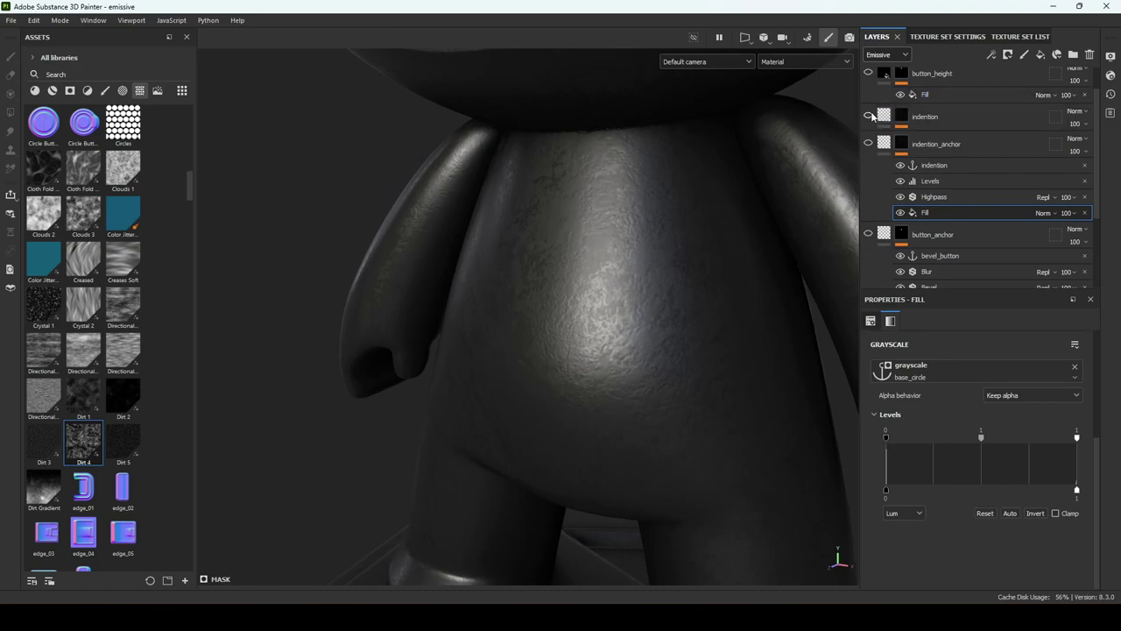
click(871, 114)
click(870, 113)
click(870, 114)
click(869, 116)
click(870, 116)
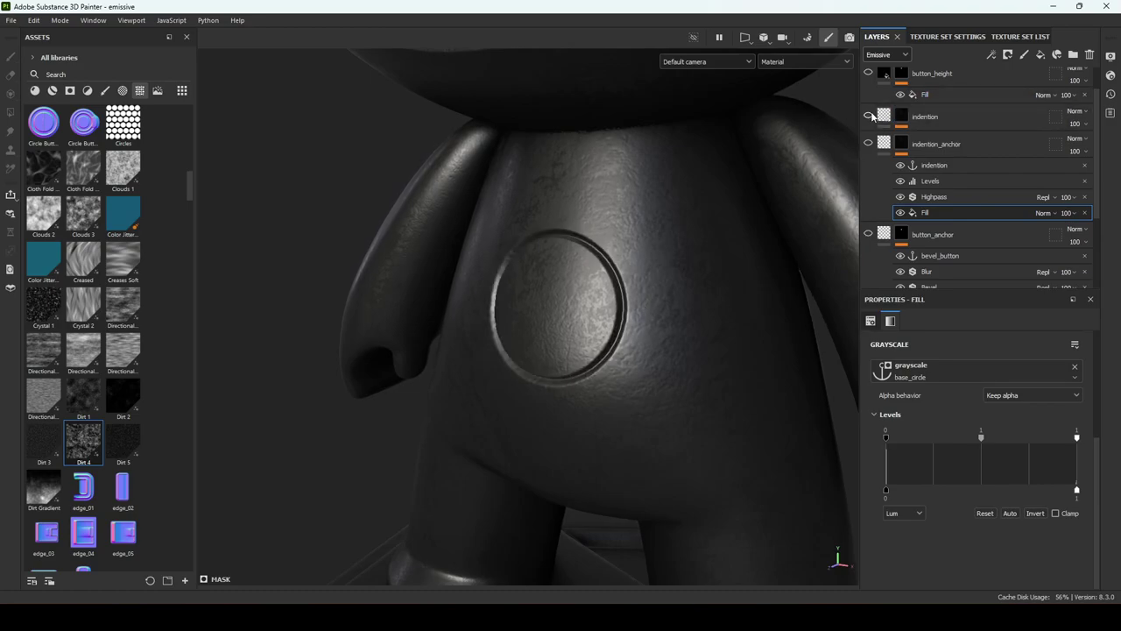
click(869, 117)
click(869, 116)
scroll(871, 117, up, 1)
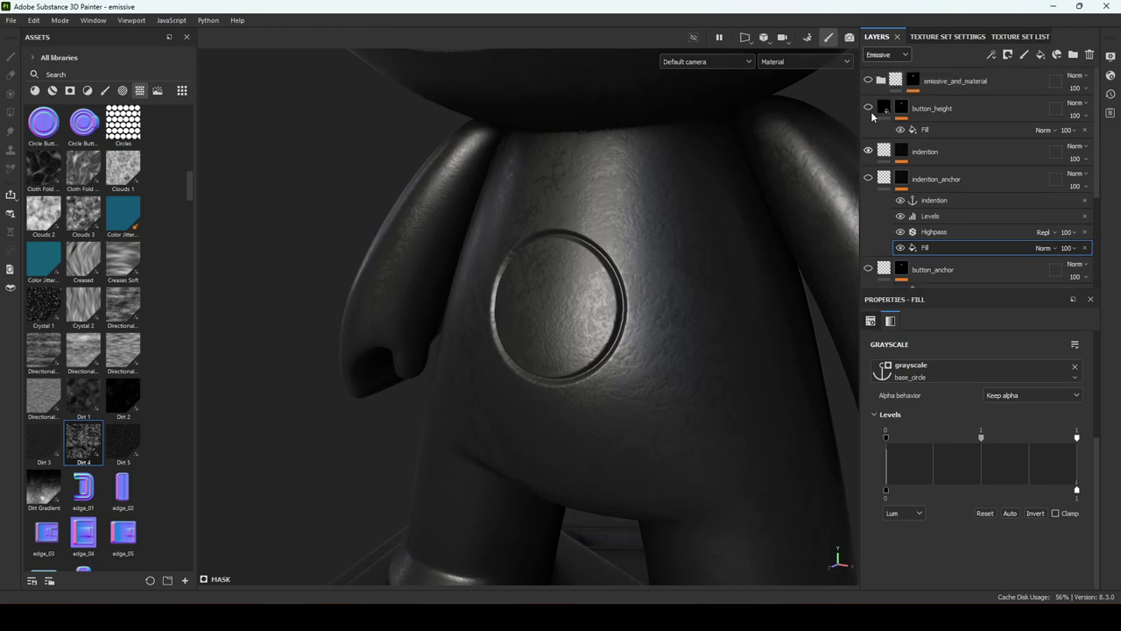
Toggle the button_height, indention_anchor and indention layers to compare their effect, and leave button_height and indention visible
click(870, 109)
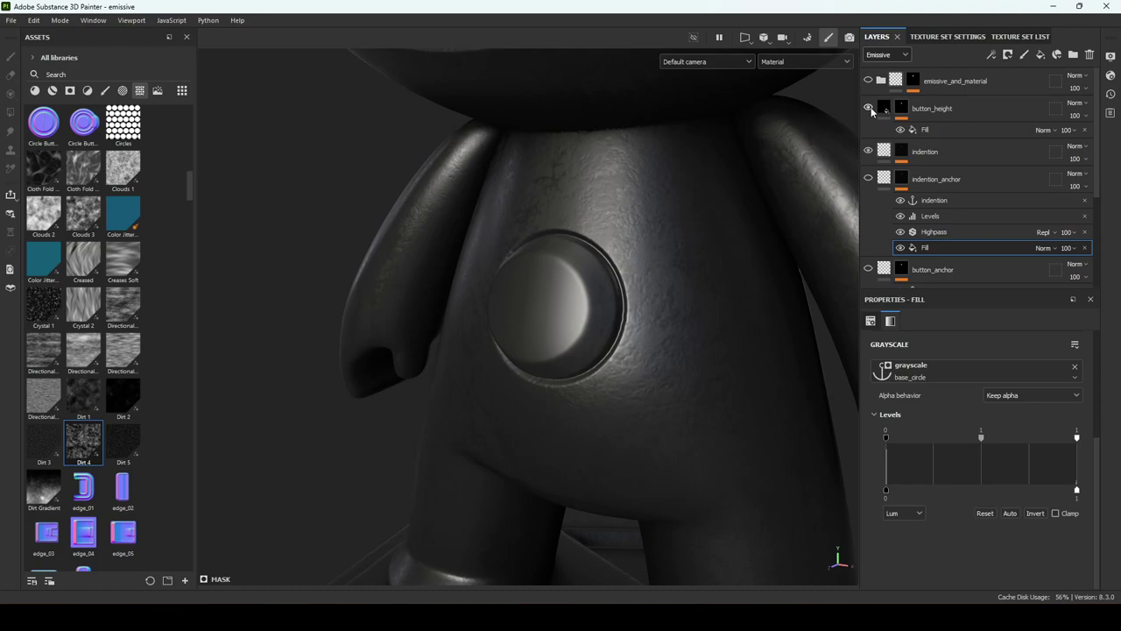
click(869, 108)
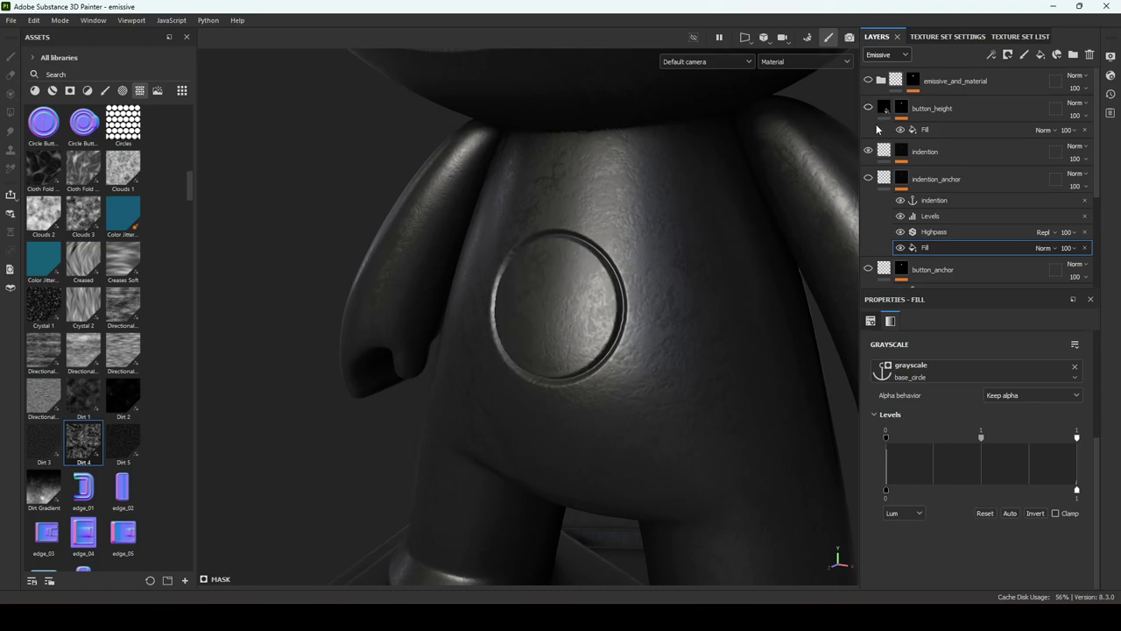
click(868, 180)
click(867, 178)
click(868, 152)
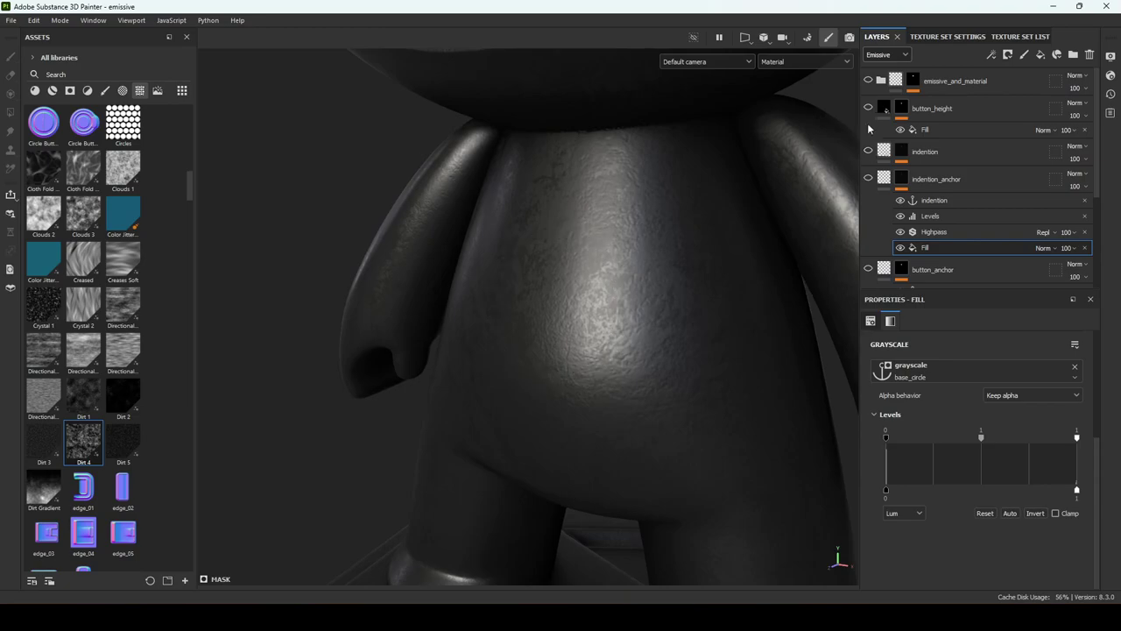
click(867, 110)
click(868, 150)
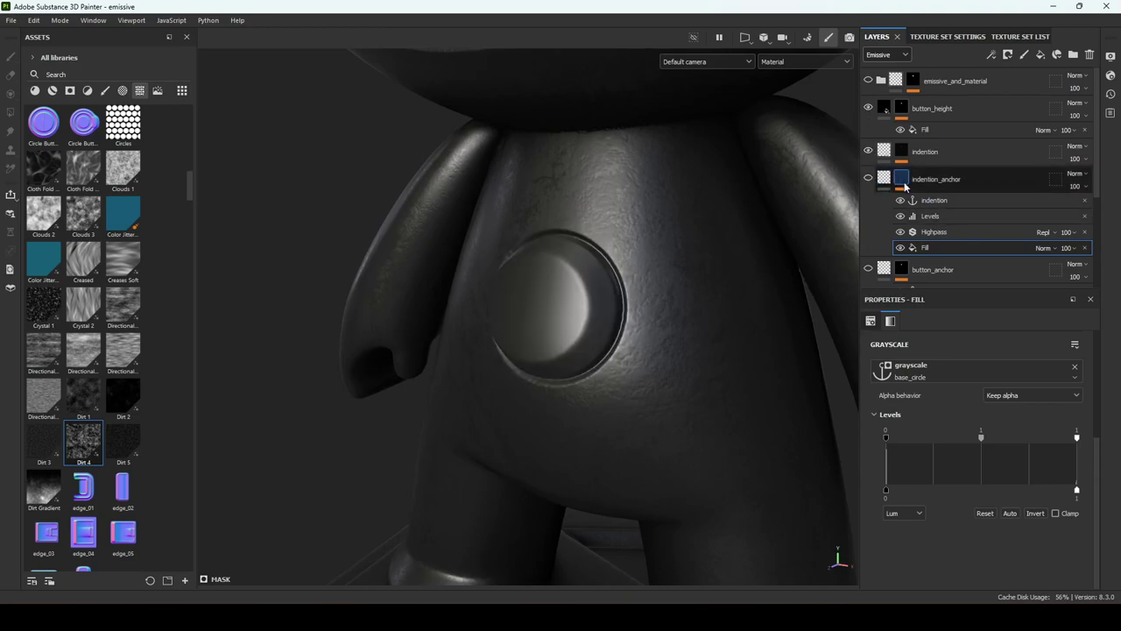
Isolate the indention_anchor mask, step through its Fill, Highpass and Levels effects, and inspect the indention anchor point
scroll(887, 230, down, 1)
alt+click(901, 146)
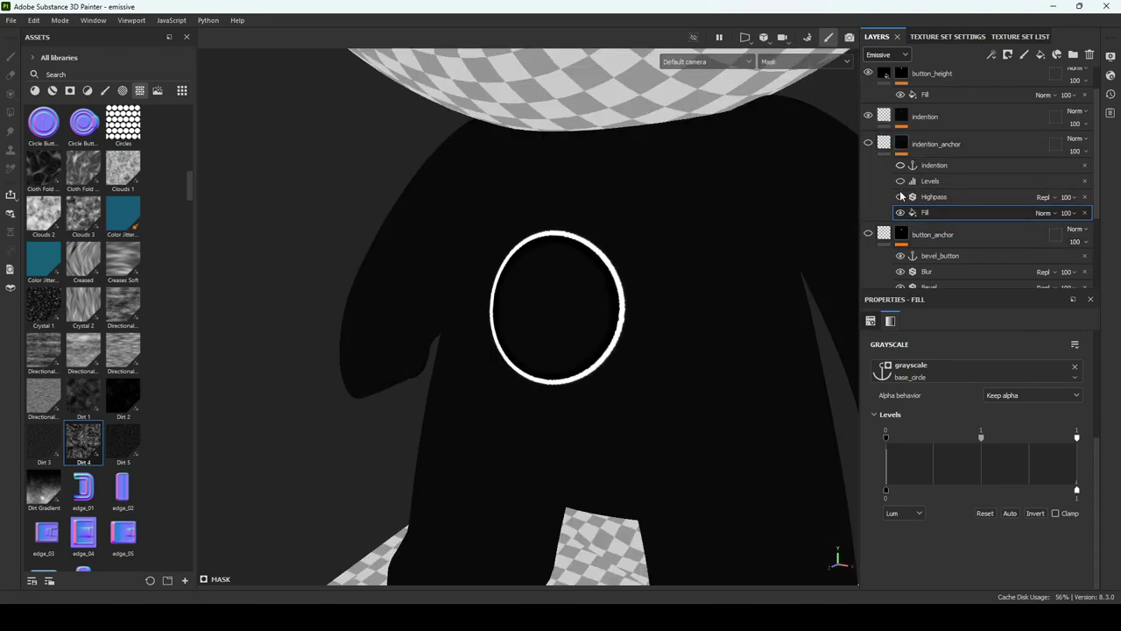
drag(900, 191, 901, 197)
click(903, 198)
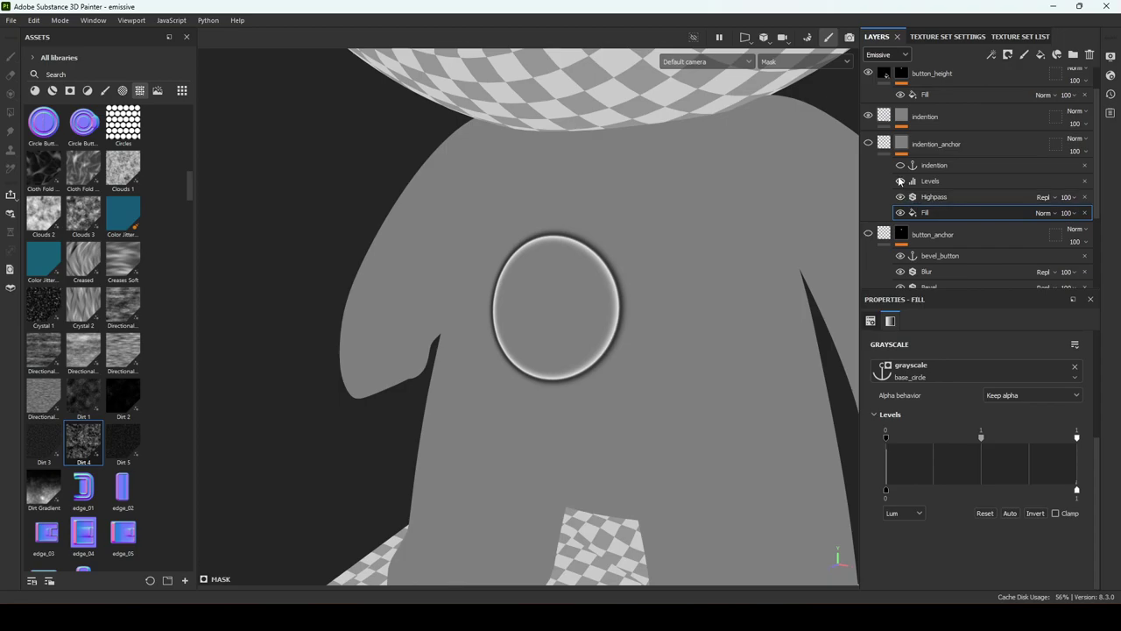
click(901, 182)
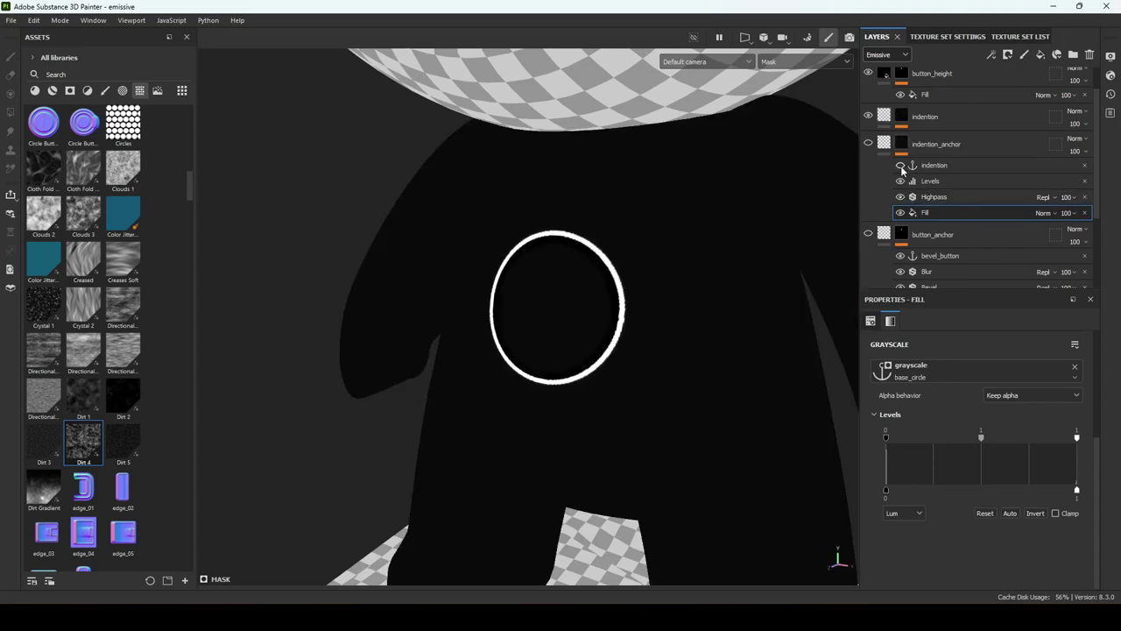
click(932, 165)
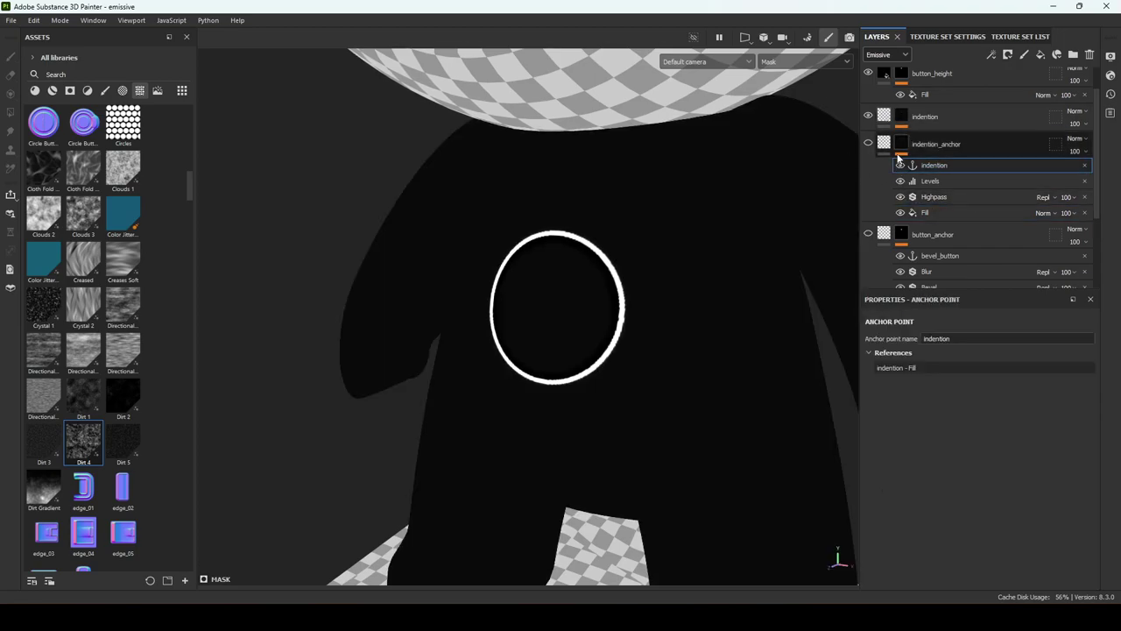
Isolate the indention layer's mask, inspect its anchor-based fill and Blur effect, and return to the material view
scroll(888, 158, up, 1)
click(885, 179)
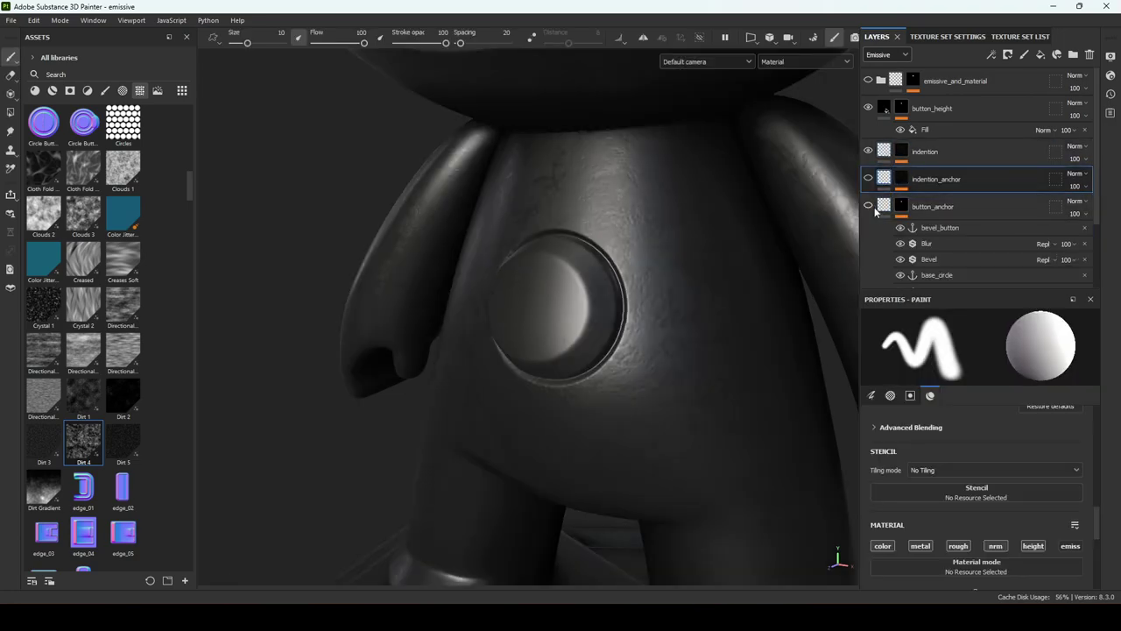
click(883, 208)
click(902, 151)
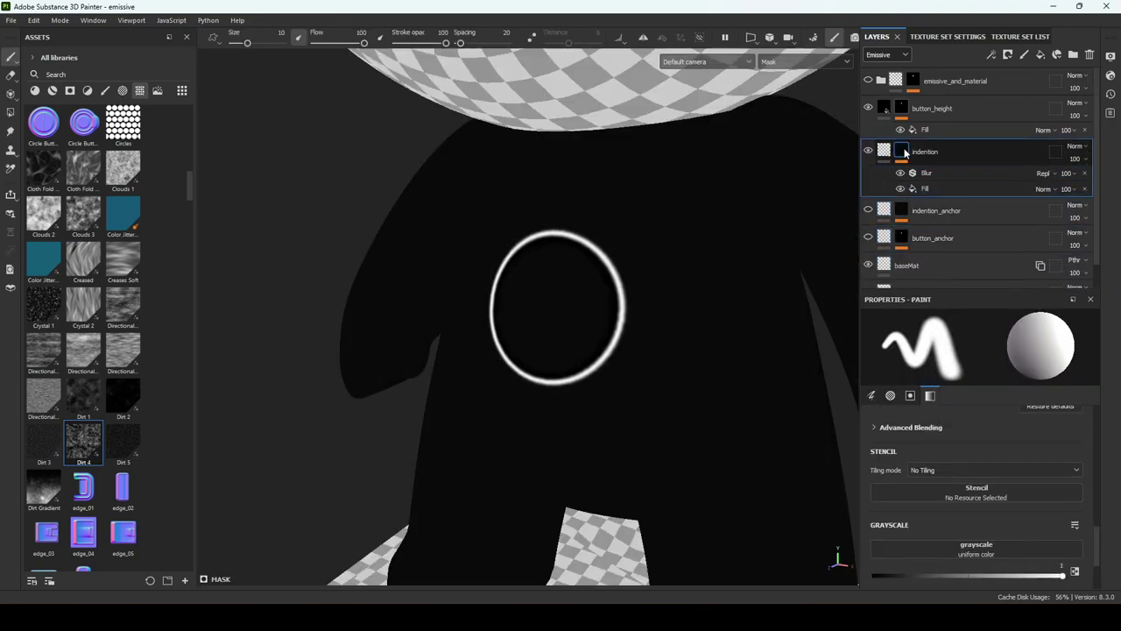
click(947, 188)
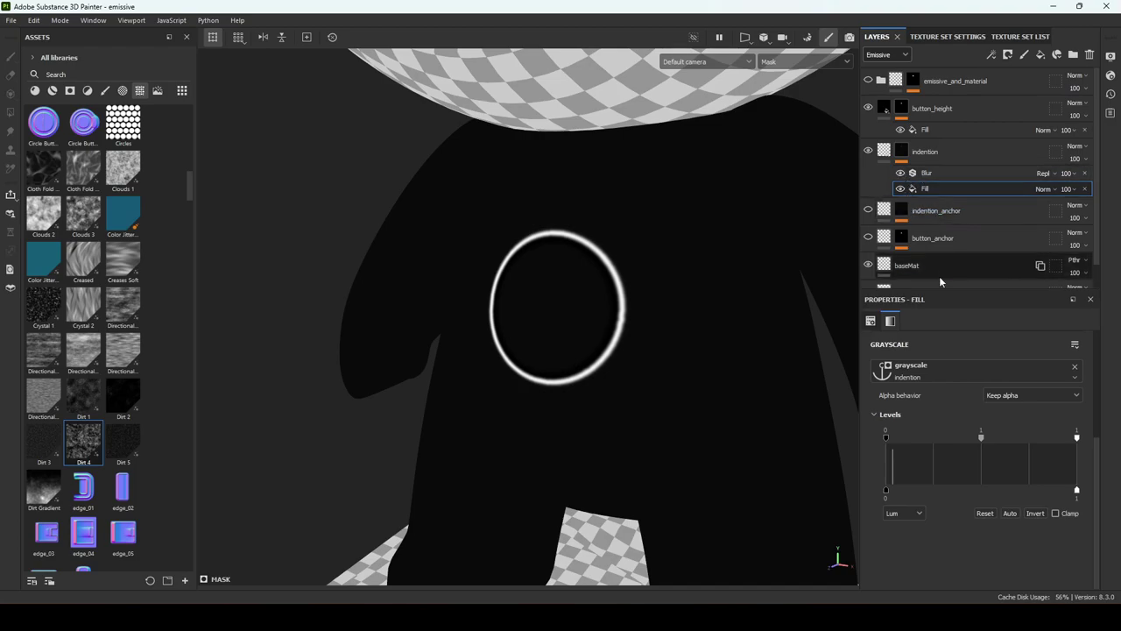
click(900, 172)
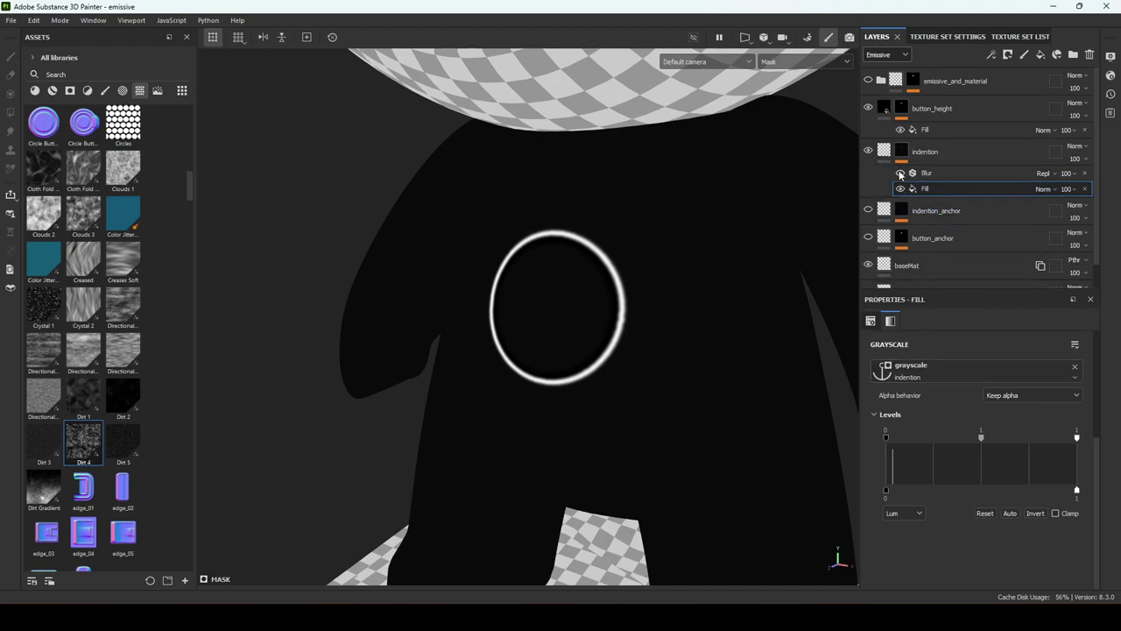
key(m)
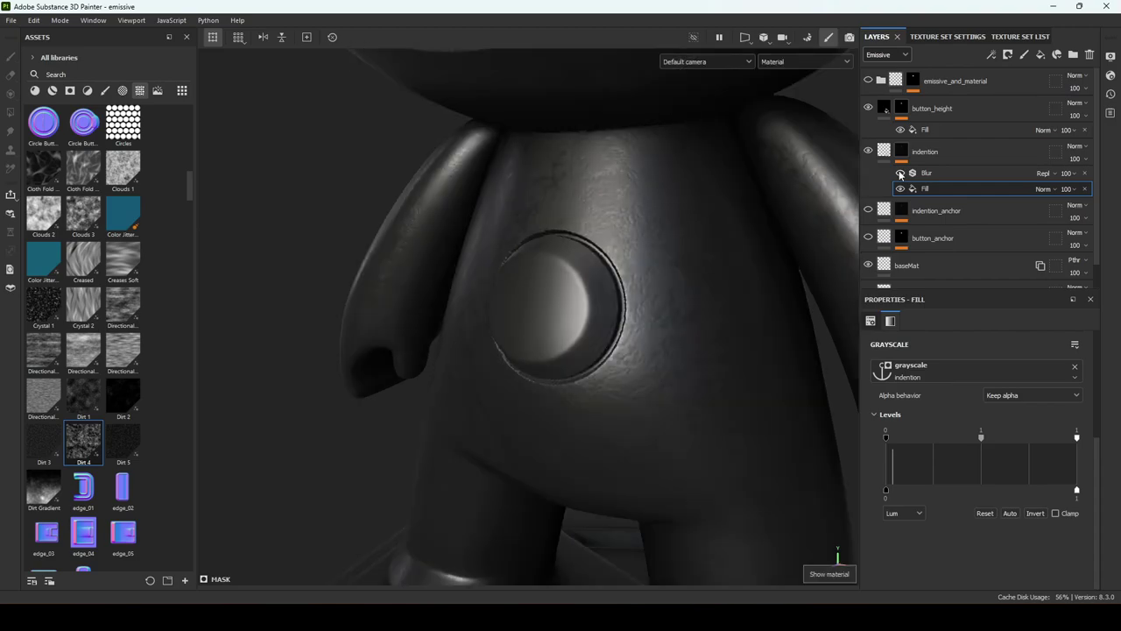
Compare the button's indented rim with the Blur effect on the indention mask turned off and on
click(900, 174)
click(900, 174)
click(900, 175)
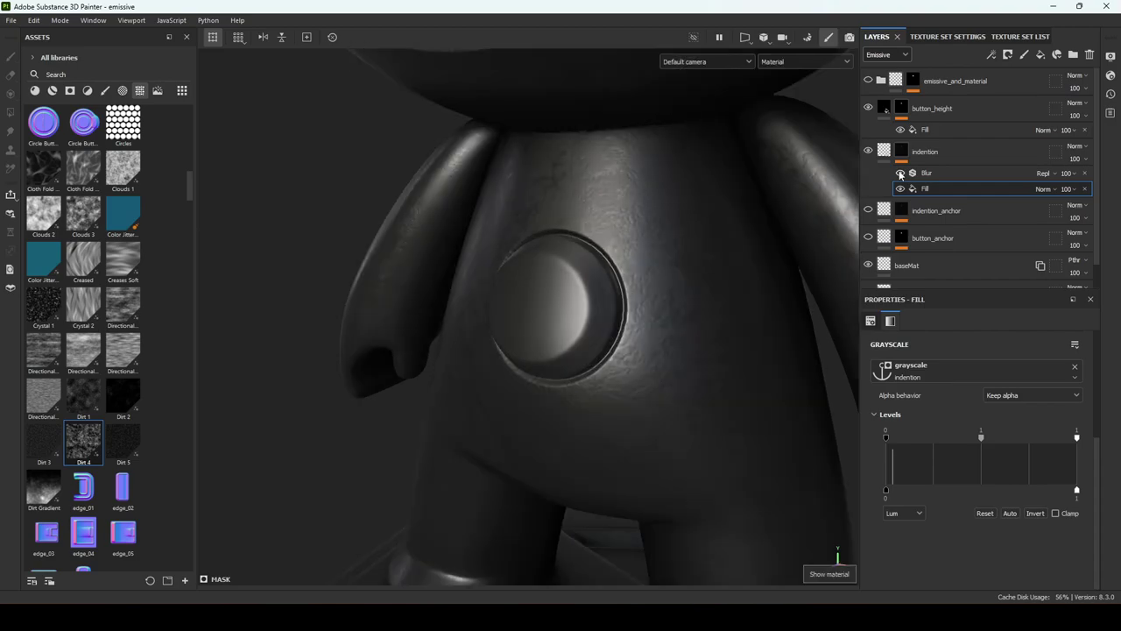
Hide the button_height layer, inspect its mask fill's bevel_button anchor, and isolate the source button_anchor mask
click(902, 110)
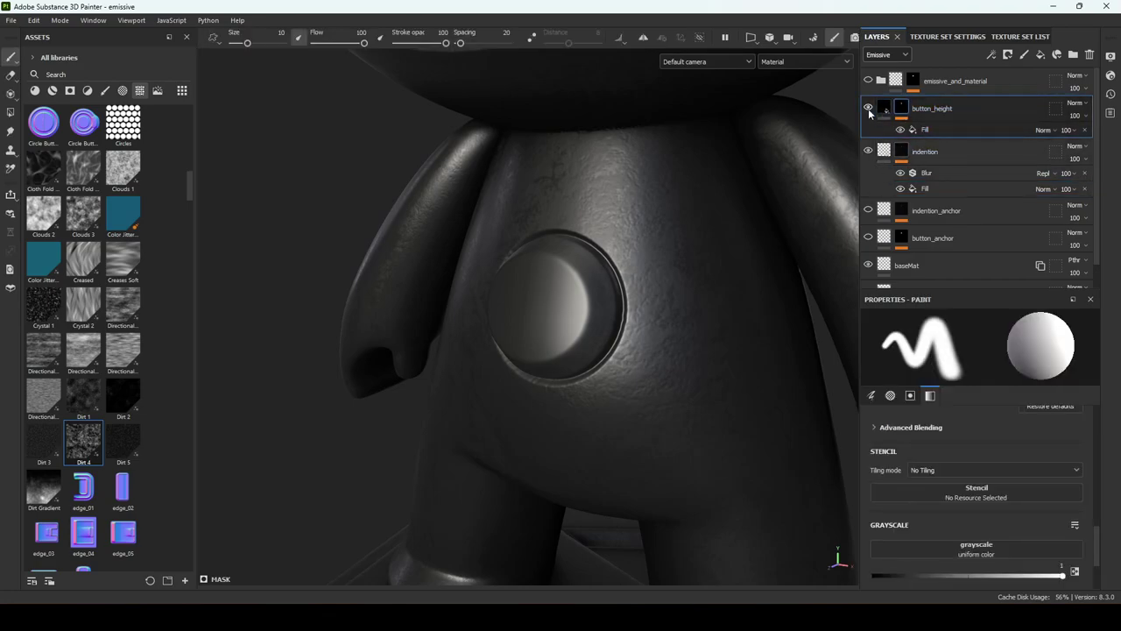
click(868, 108)
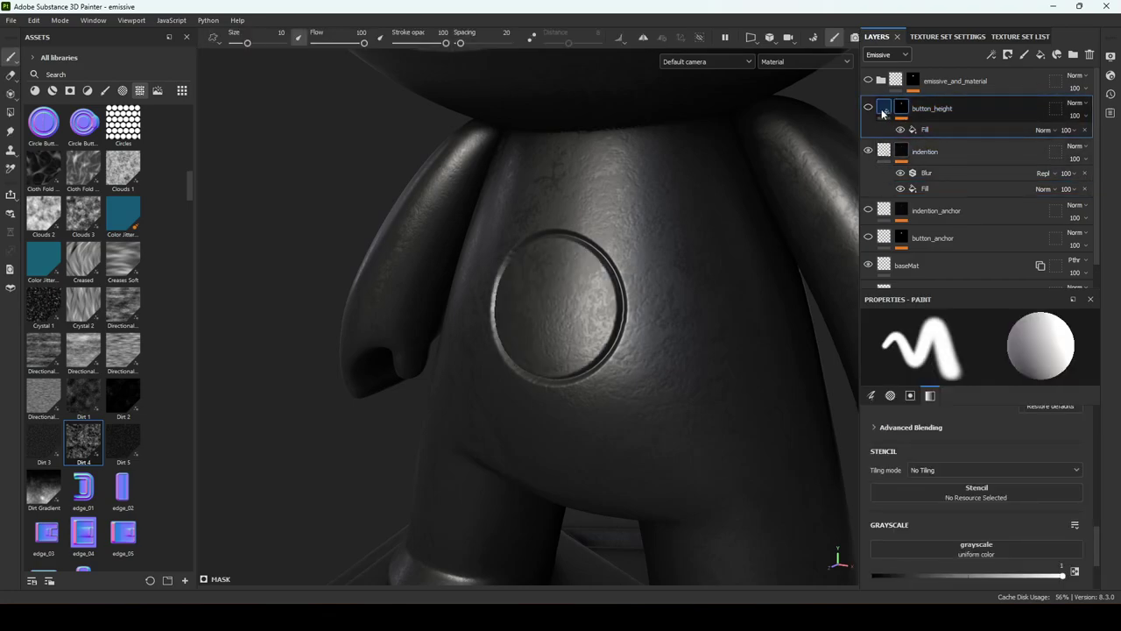
click(925, 130)
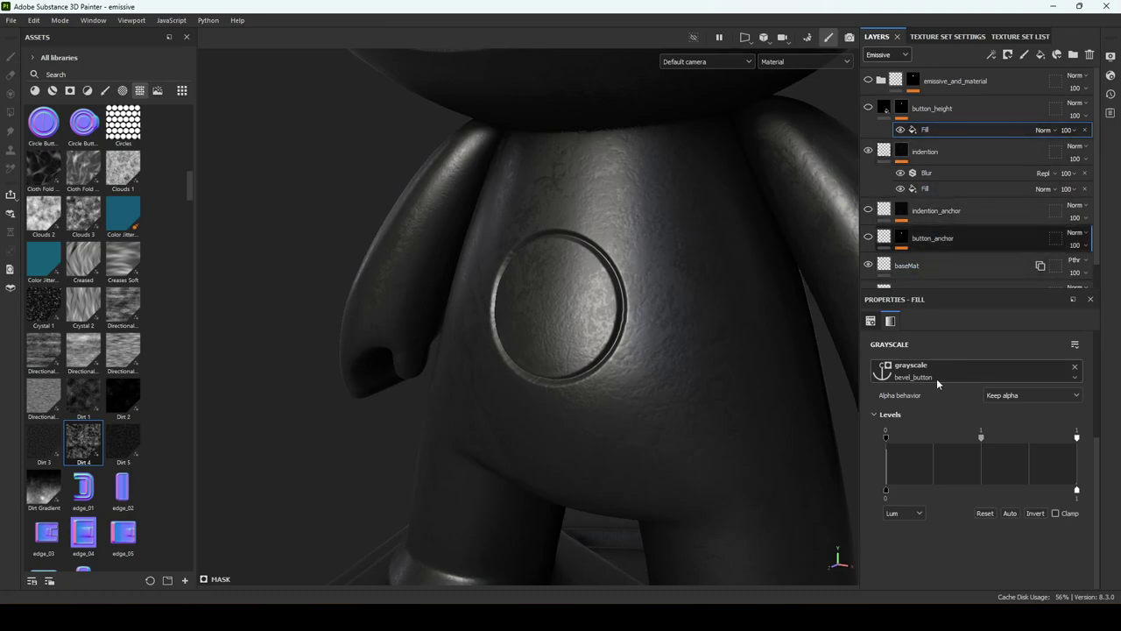
click(945, 251)
scroll(919, 219, down, 2)
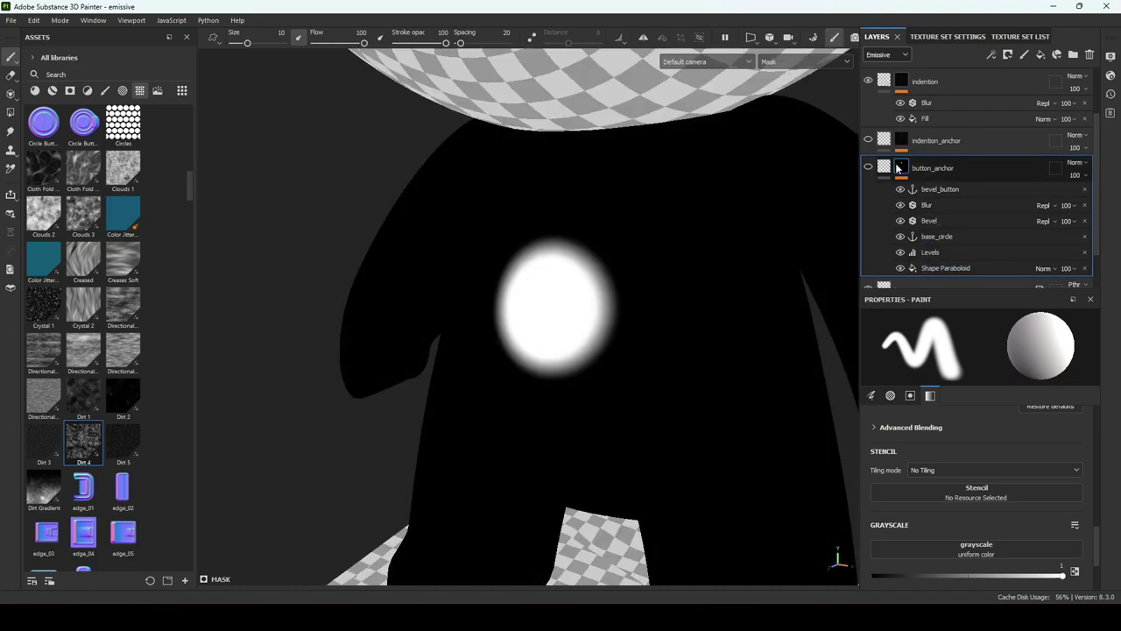
alt+click(902, 168)
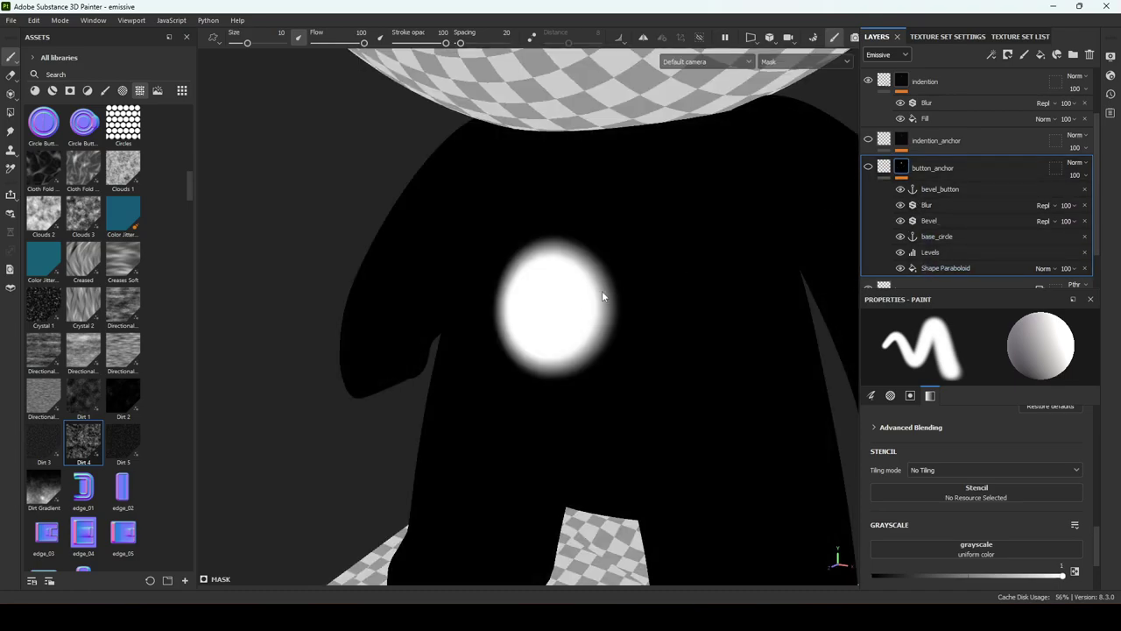
scroll(904, 255, up, 2)
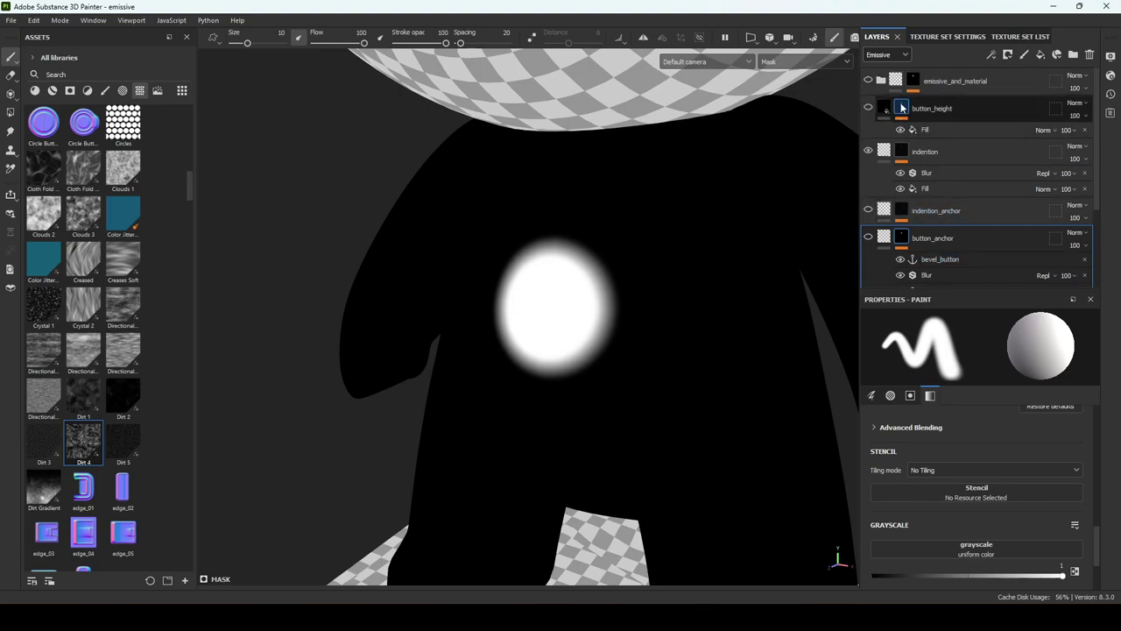
Show the button_height layer again and examine the raised button with the layer's material properties open
click(902, 109)
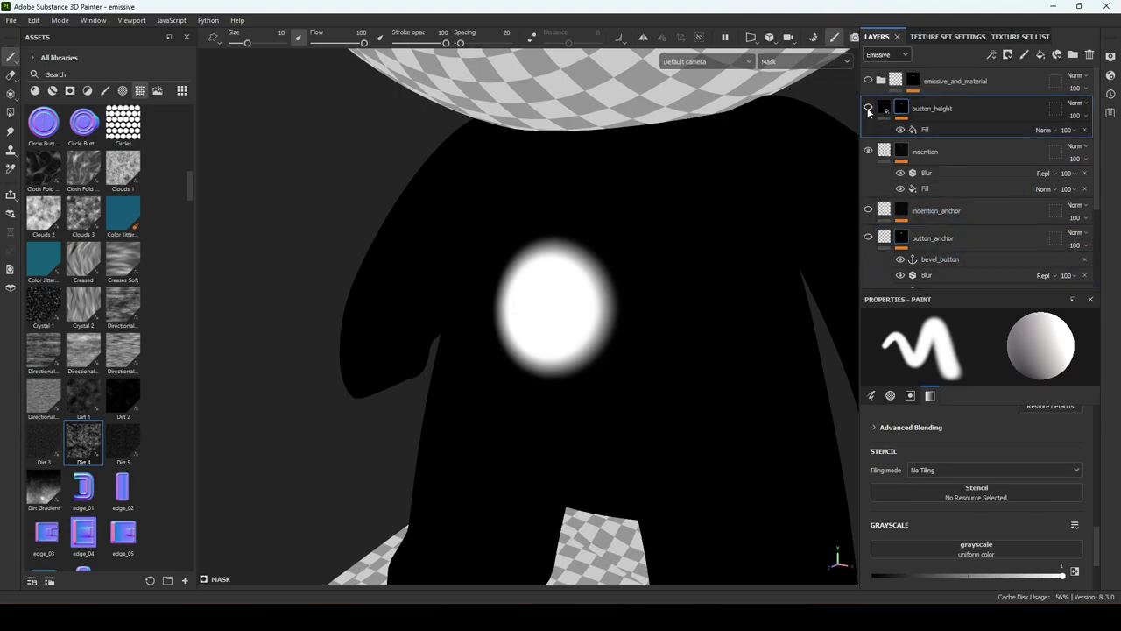
click(868, 108)
click(891, 111)
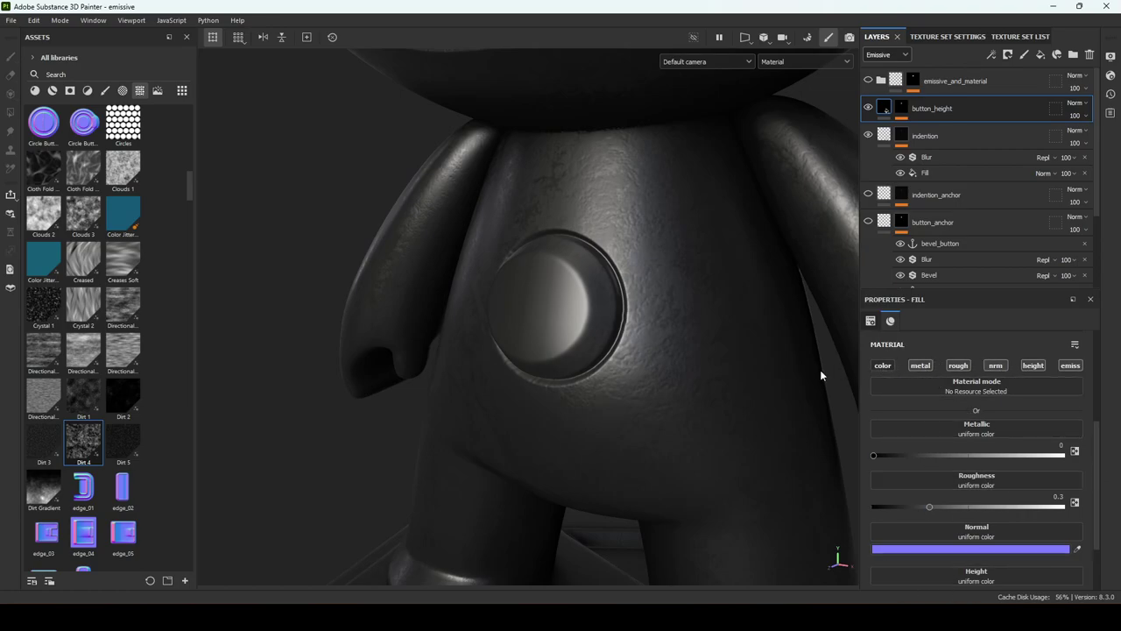
alt+drag(627, 339, 595, 332)
mouse_move(708, 393)
shift+right_down()
mouse_move(689, 388)
mouse_move(705, 395)
shift+right_up()
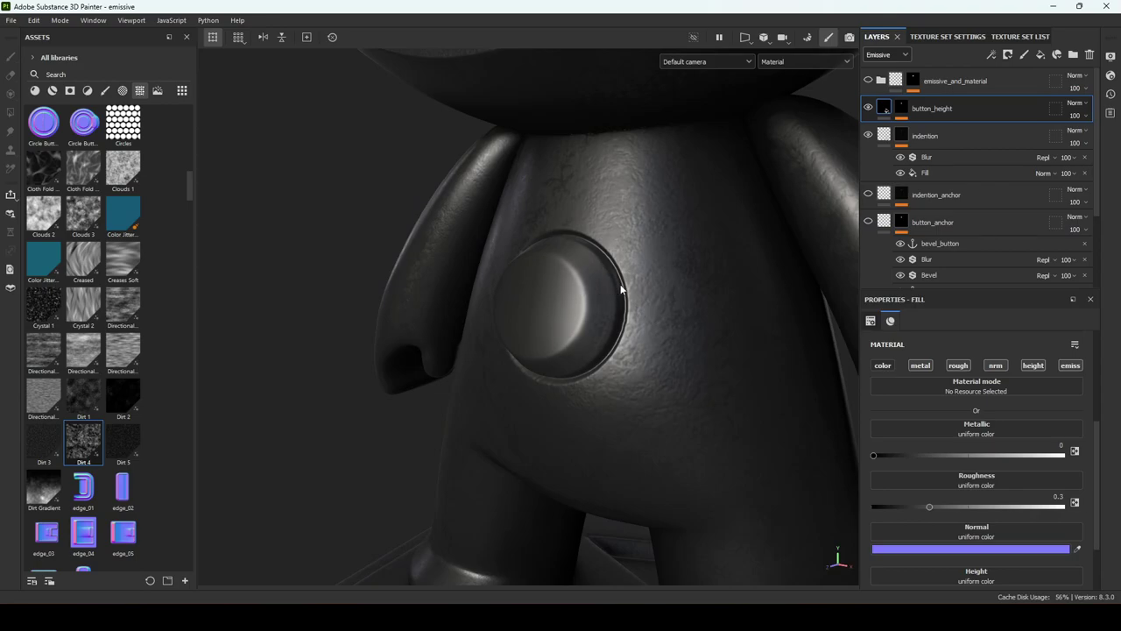
alt+drag(635, 324, 585, 354)
alt+drag(607, 317, 680, 341)
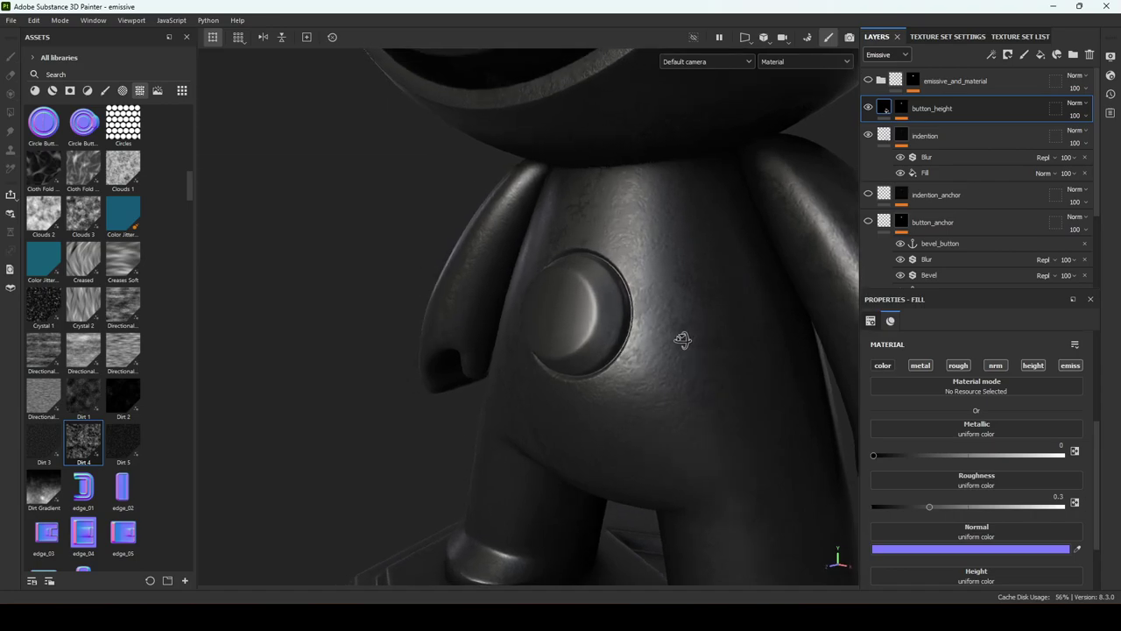
Turn off the Blur and Bevel effects on the button_anchor mask and examine the button's raised edge
scroll(902, 210, down, 2)
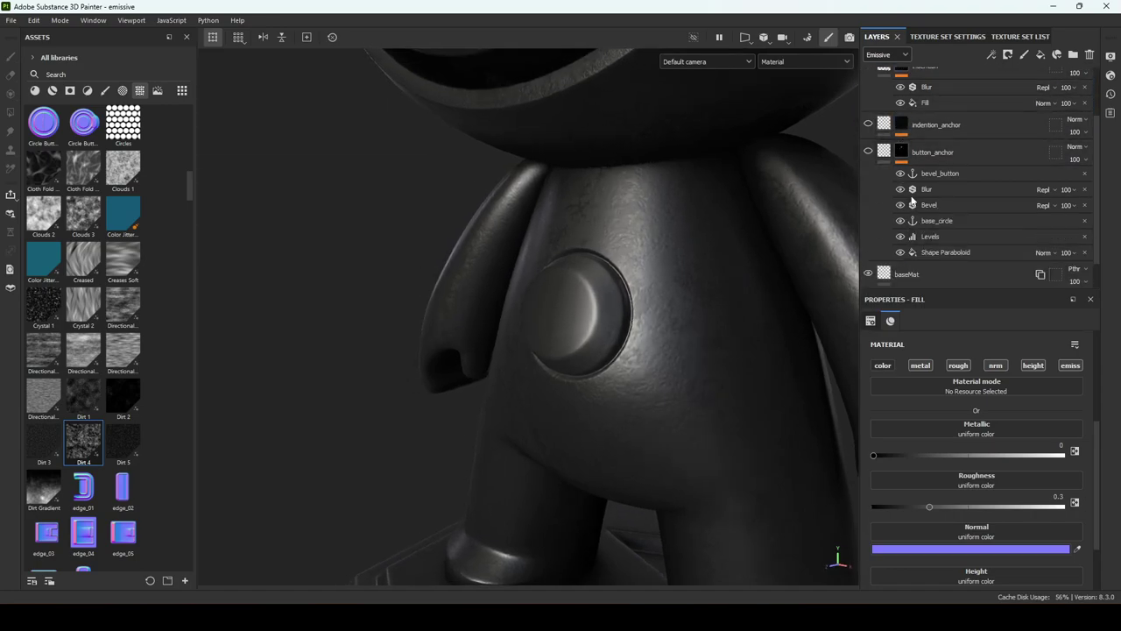
click(900, 173)
click(901, 174)
click(901, 205)
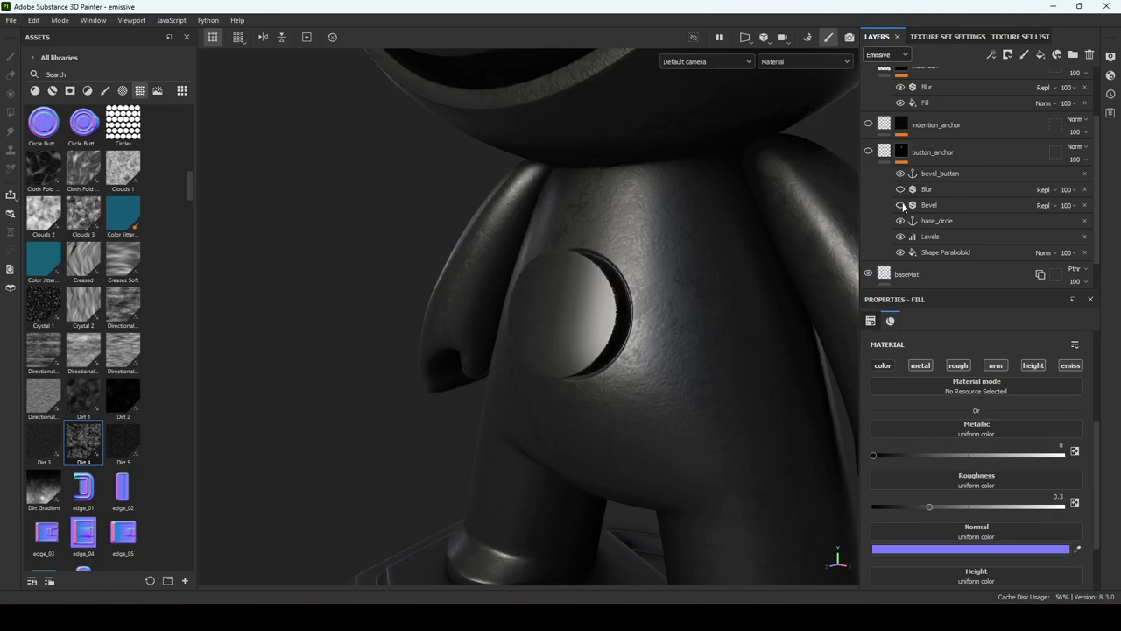
alt+drag(453, 369, 484, 292)
Inspect the unbevelled button_anchor mask in isolation and return to the material view
click(901, 152)
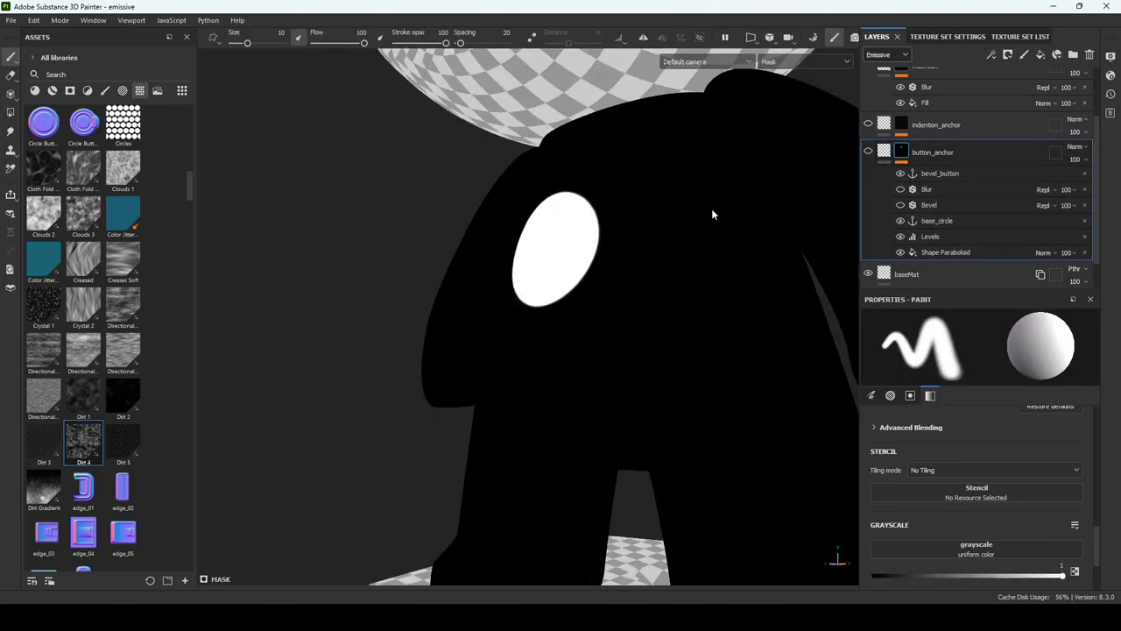
scroll(966, 175, up, 2)
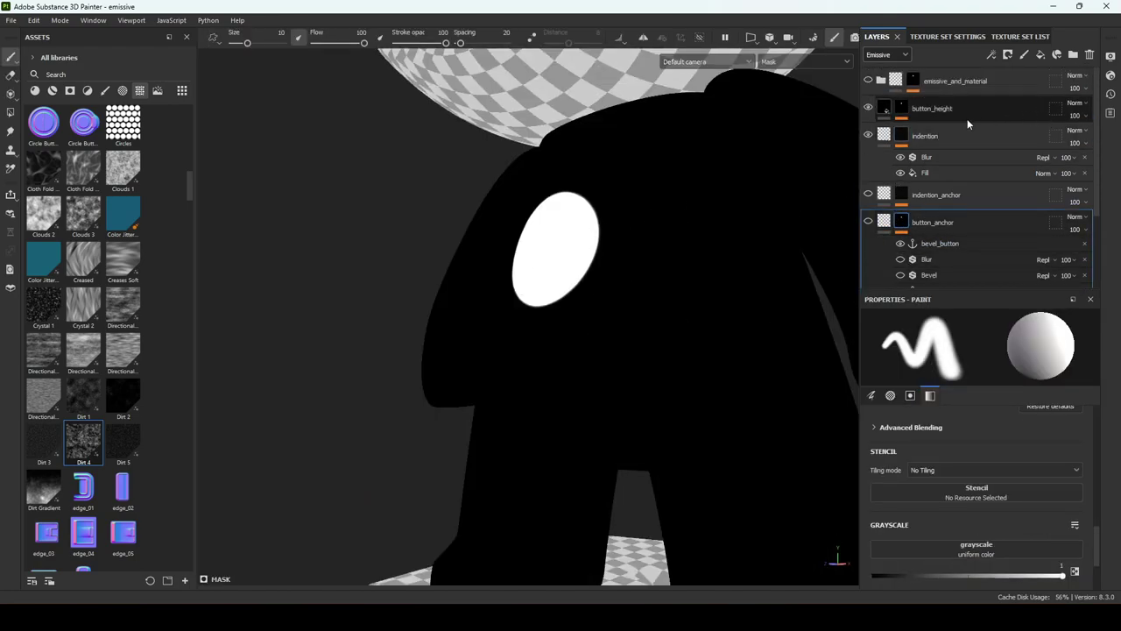
click(901, 135)
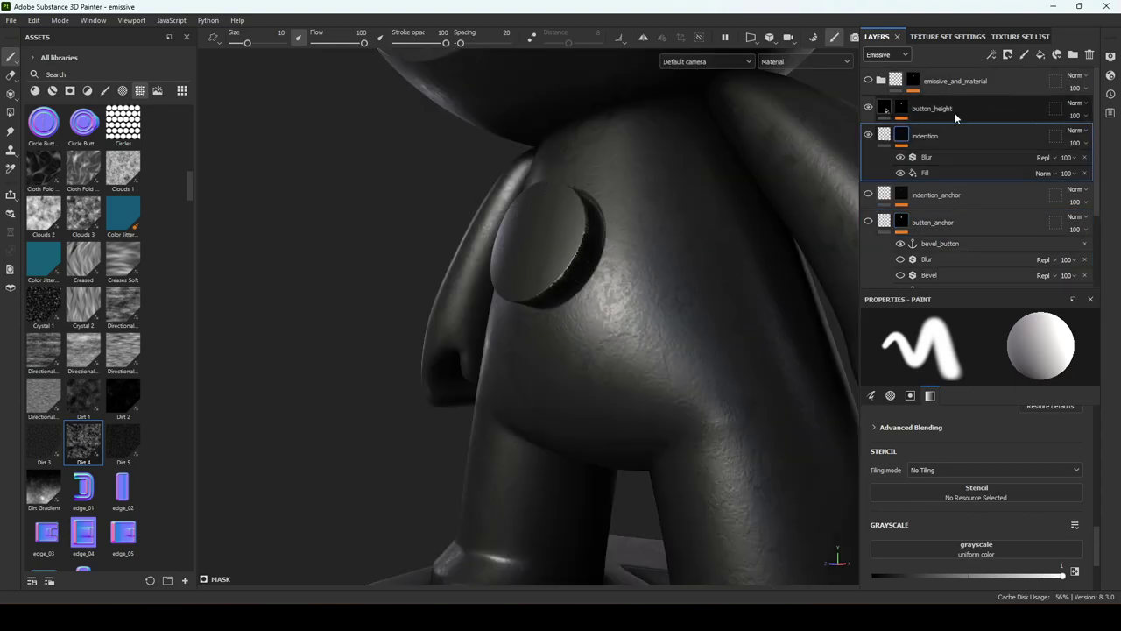
Try the button_anchor mask's Blur effect without Bevel, raising its Blur Intensity to 1.72
scroll(950, 127, down, 2)
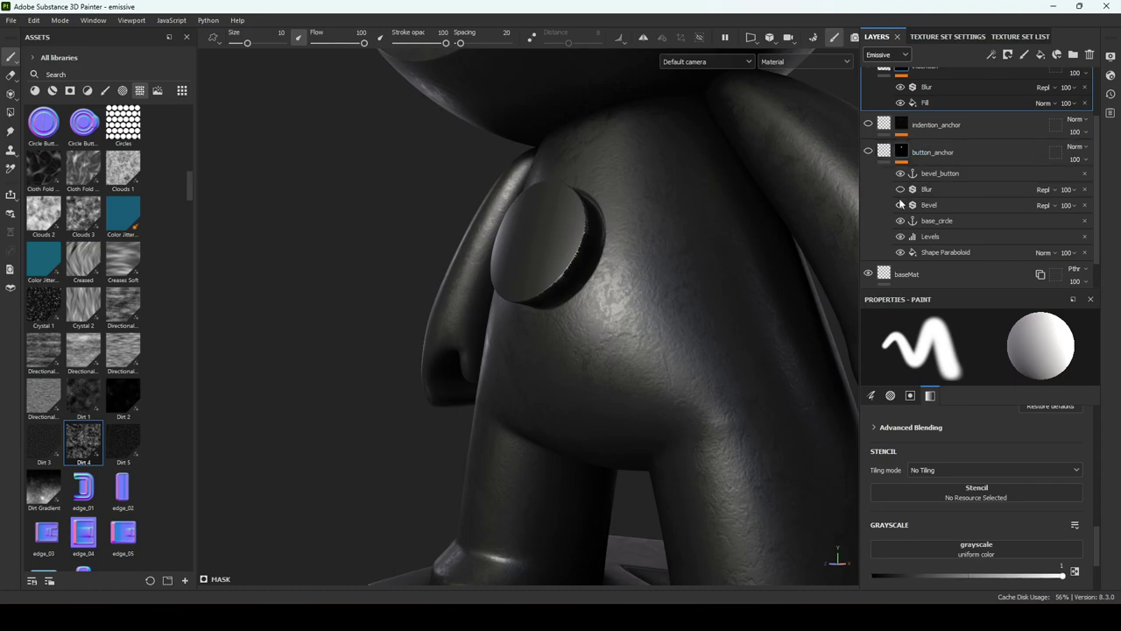
click(900, 190)
mouse_move(814, 237)
alt+mouse_down()
mouse_move(718, 288)
mouse_move(725, 332)
mouse_move(674, 346)
alt+mouse_up()
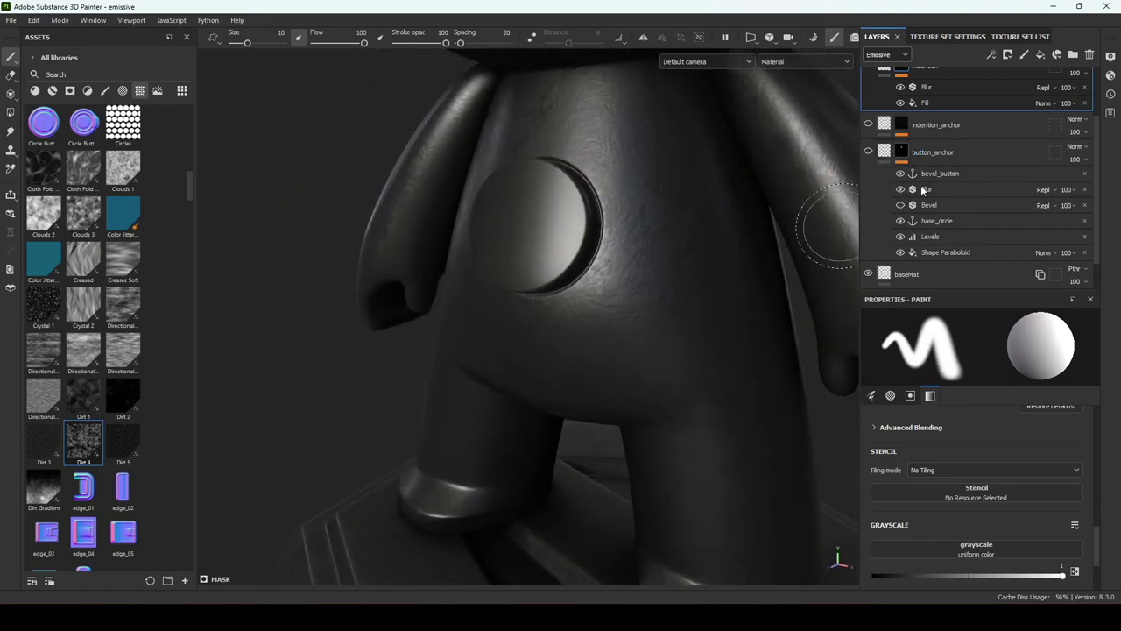
click(927, 189)
mouse_move(883, 412)
mouse_down()
mouse_move(920, 402)
mouse_move(901, 405)
mouse_up()
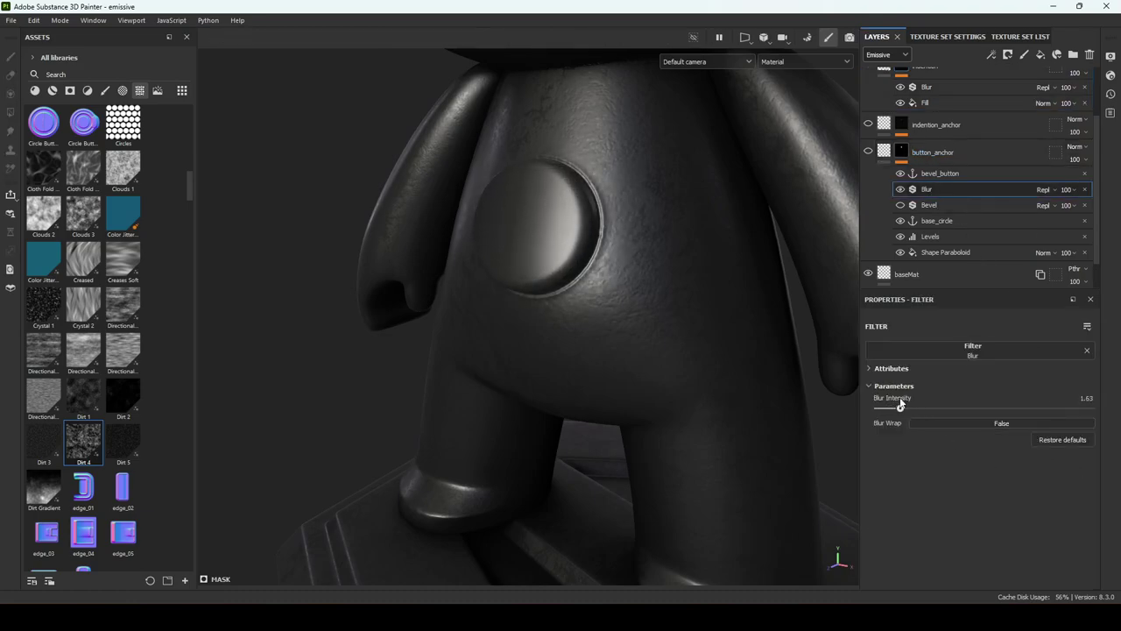
alt+drag(830, 398, 806, 366)
alt+drag(665, 304, 709, 272)
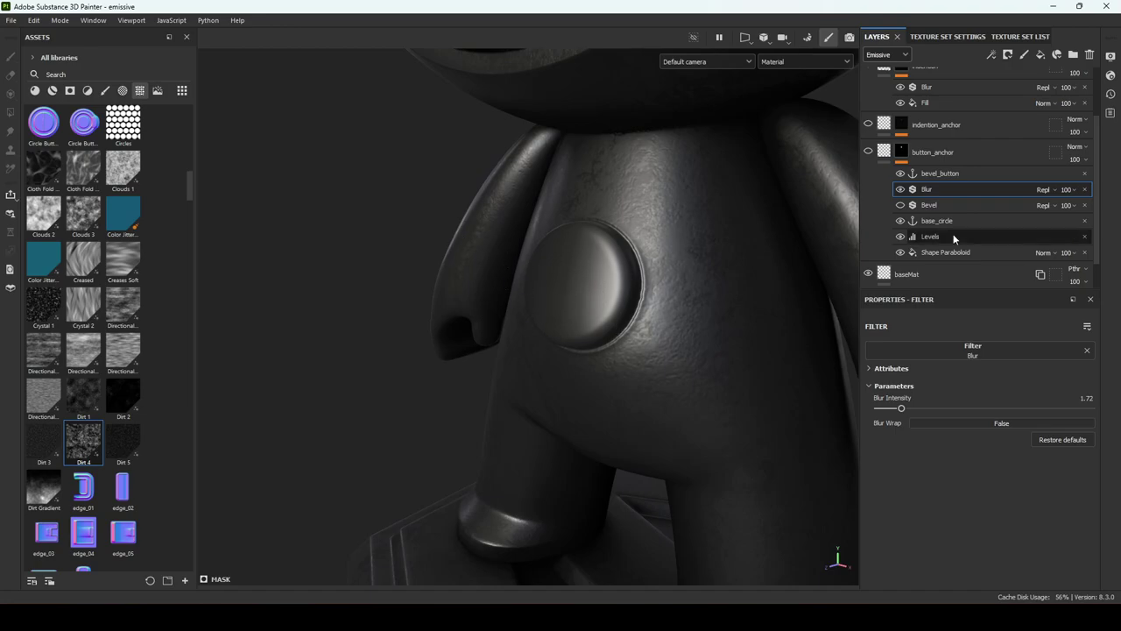
Turn the Bevel and Blur effects on the button_anchor mask back on one after the other, examining the button's edge each time
click(900, 205)
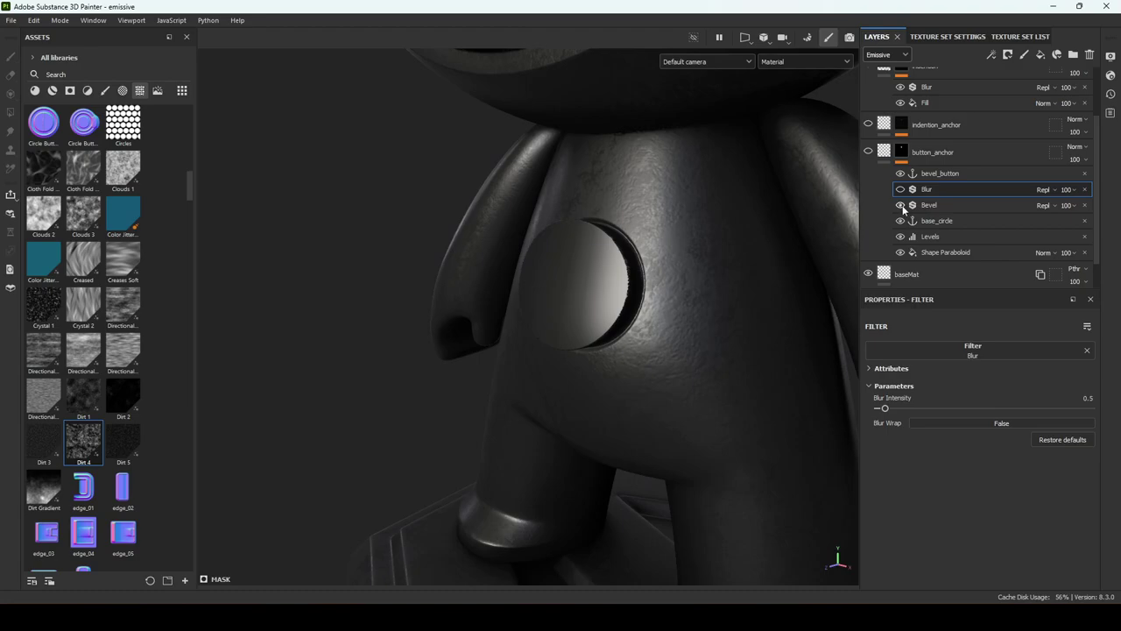
alt+drag(615, 279, 648, 275)
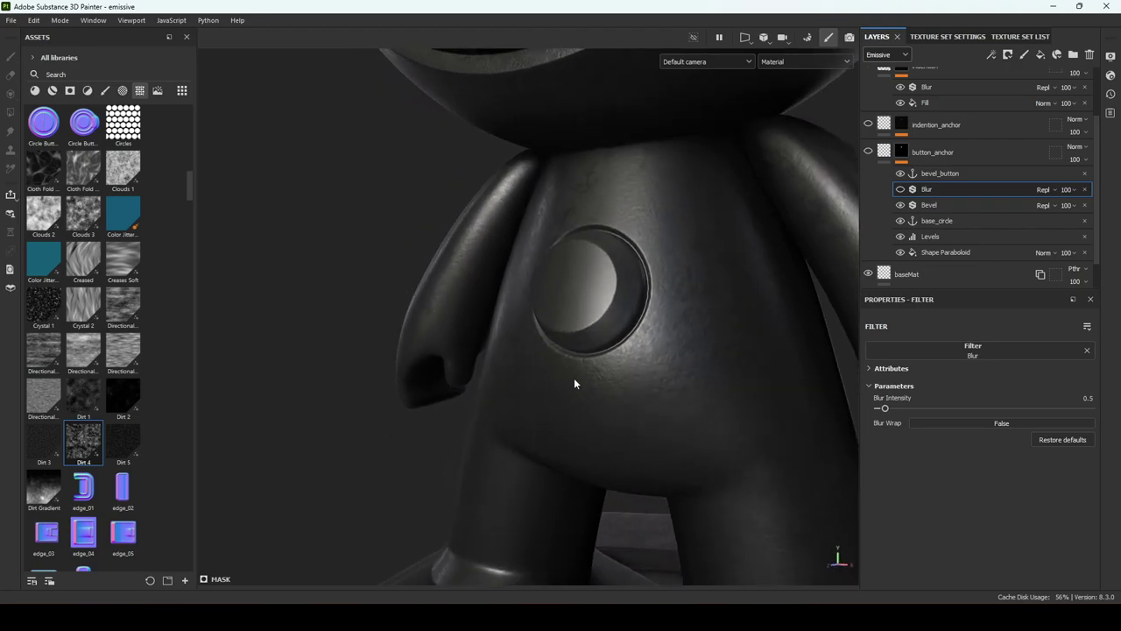
alt+drag(553, 313, 508, 395)
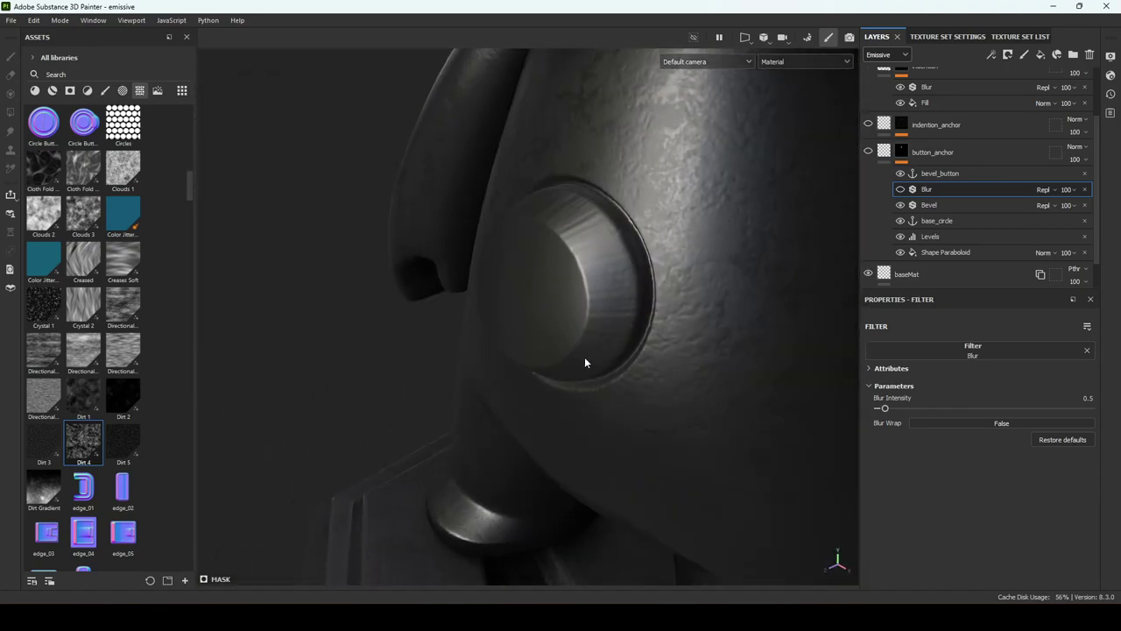
alt+drag(584, 362, 561, 289)
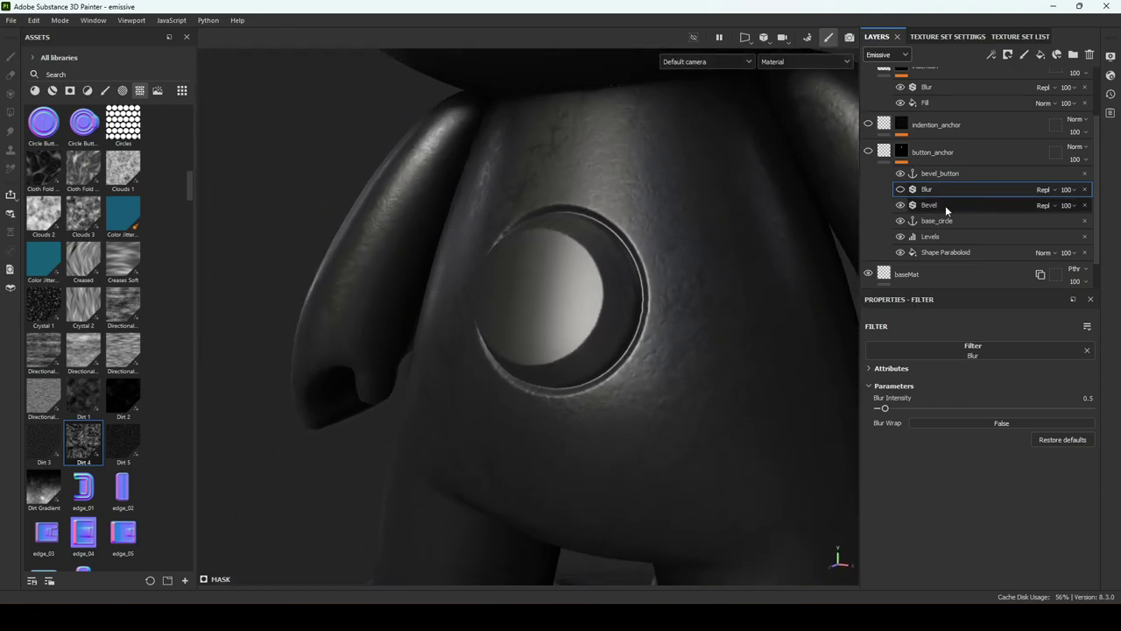
click(900, 190)
alt+drag(605, 289, 590, 270)
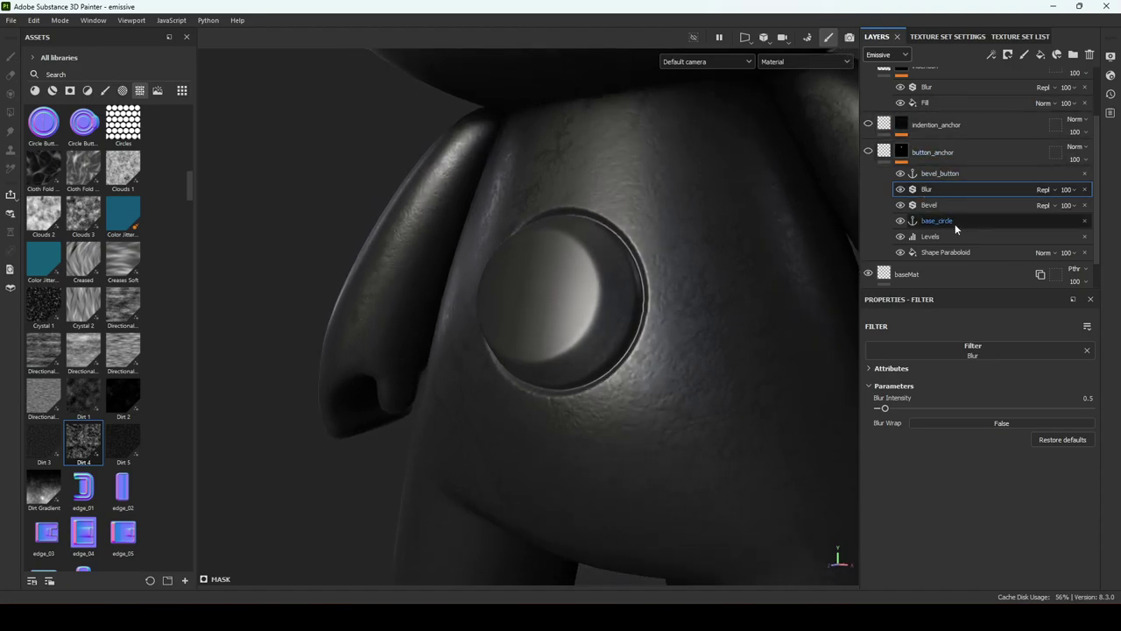
Compare the torso with button_height hidden and shown, and make the emissive_and_material folder visible
scroll(955, 224, up, 2)
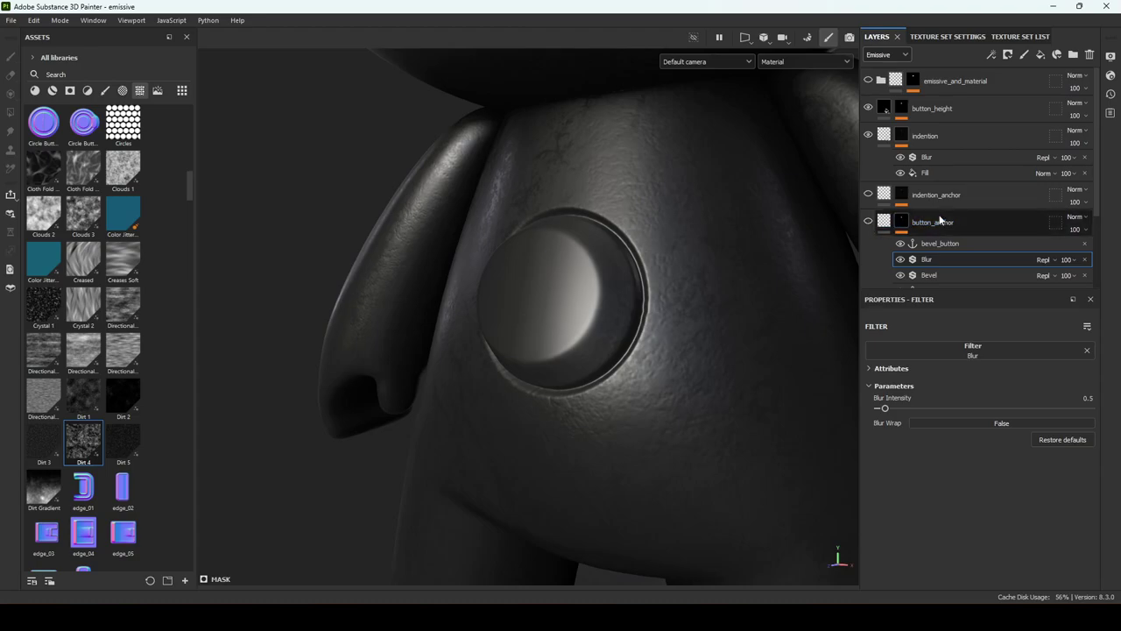
click(868, 108)
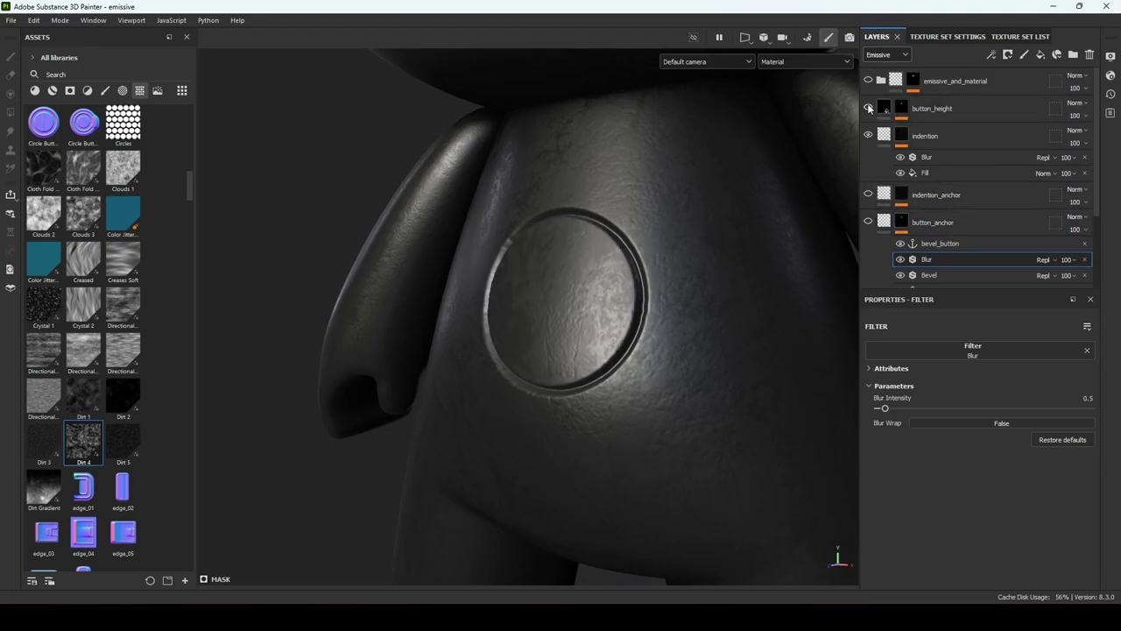
click(867, 108)
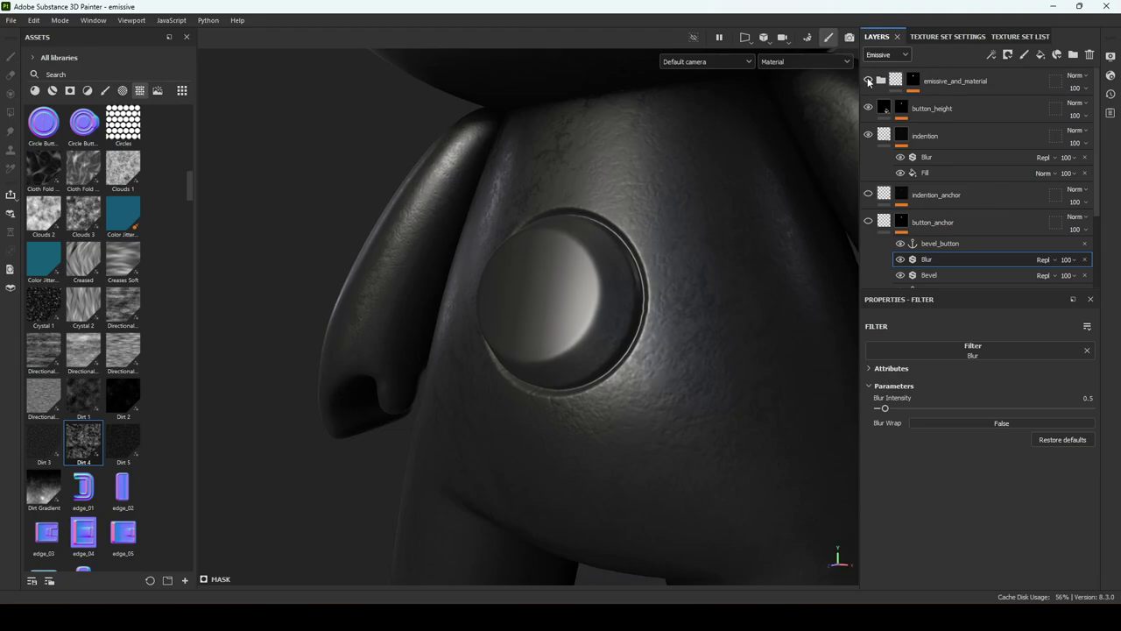
click(868, 81)
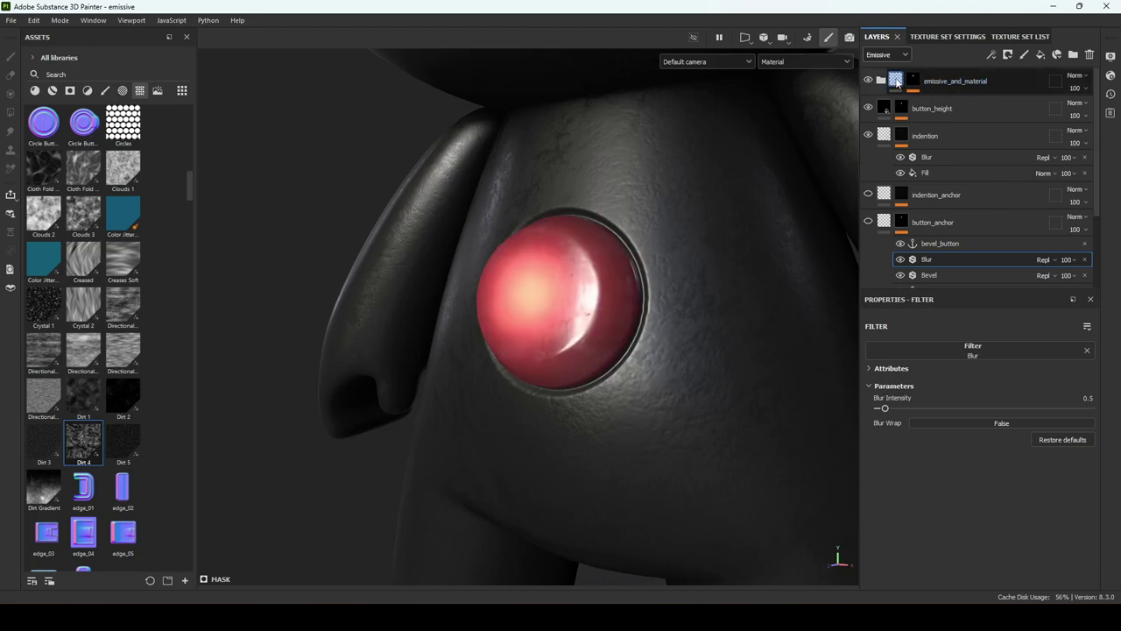
Isolate the emissive_and_material folder's mask, return to the material view, and examine the glowing red button from several angles
alt+click(913, 80)
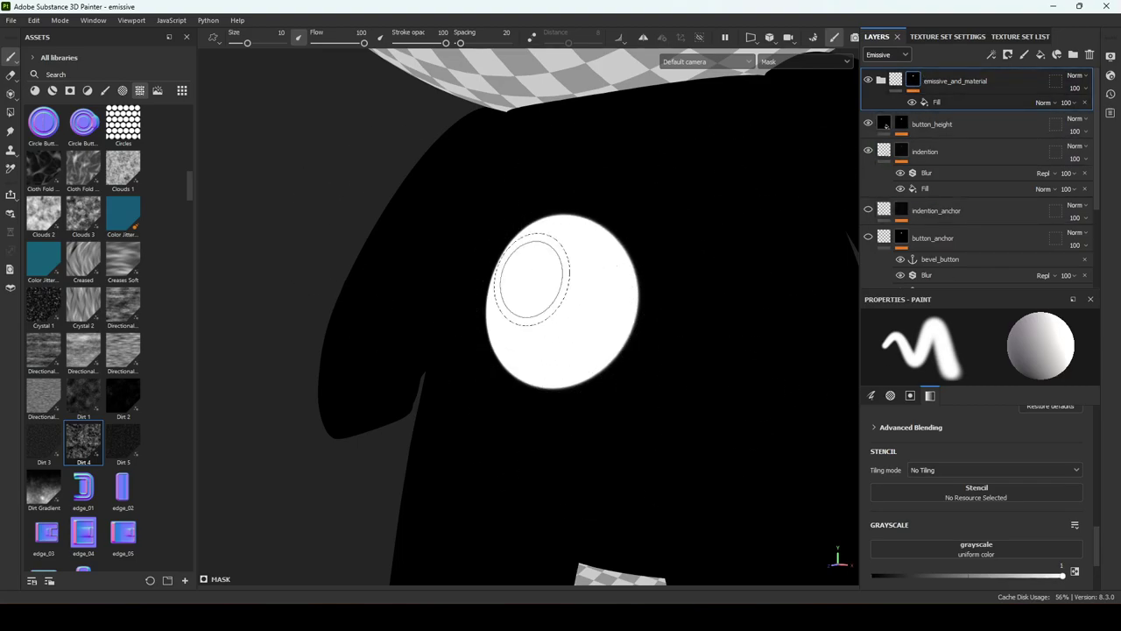
key(m)
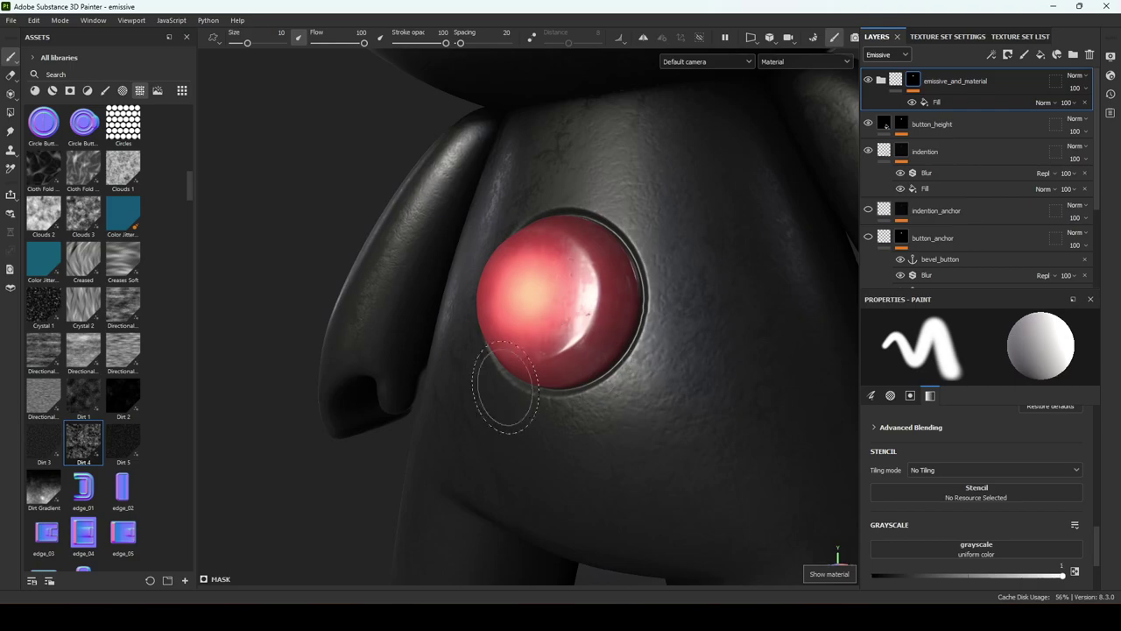
alt+right_drag(702, 331, 11, 164)
scroll(701, 337, up, 5)
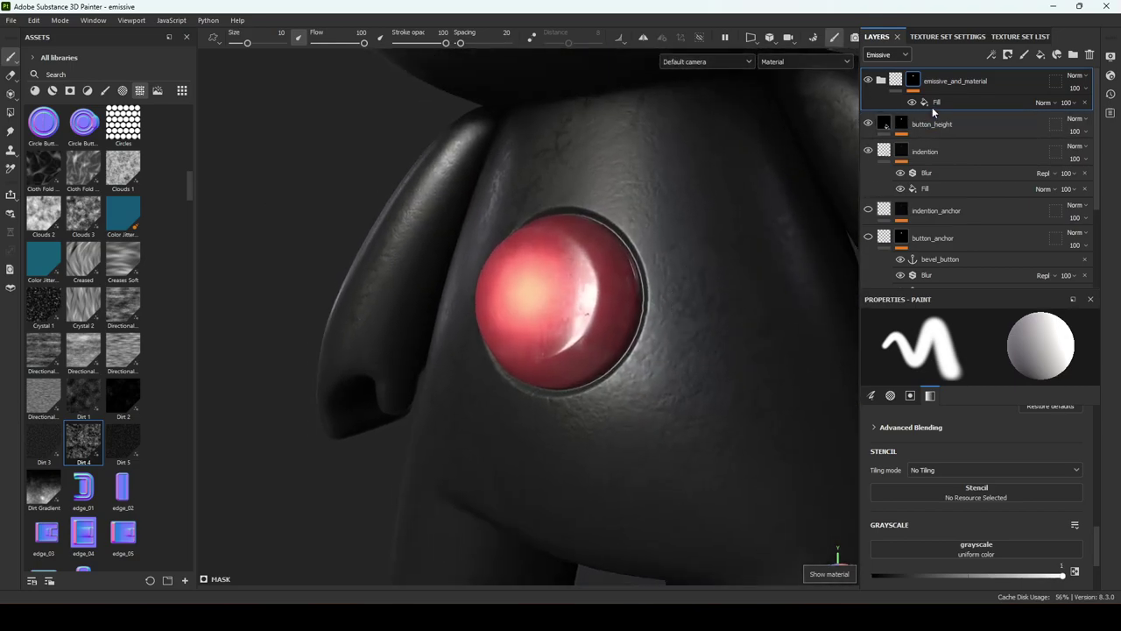
alt+drag(586, 308, 641, 307)
alt+middle_drag(641, 306, 683, 318)
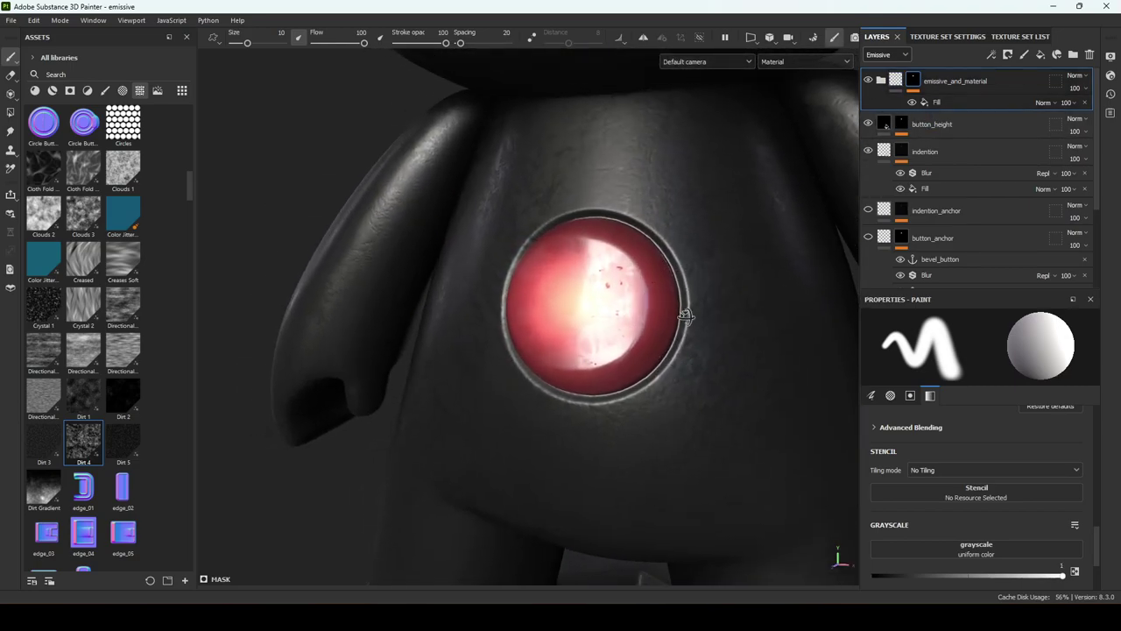
alt+drag(683, 318, 653, 332)
Expand the emissive_and_material folder and hide its emissive_2, emissive_1 and emissive_0 layers
click(880, 79)
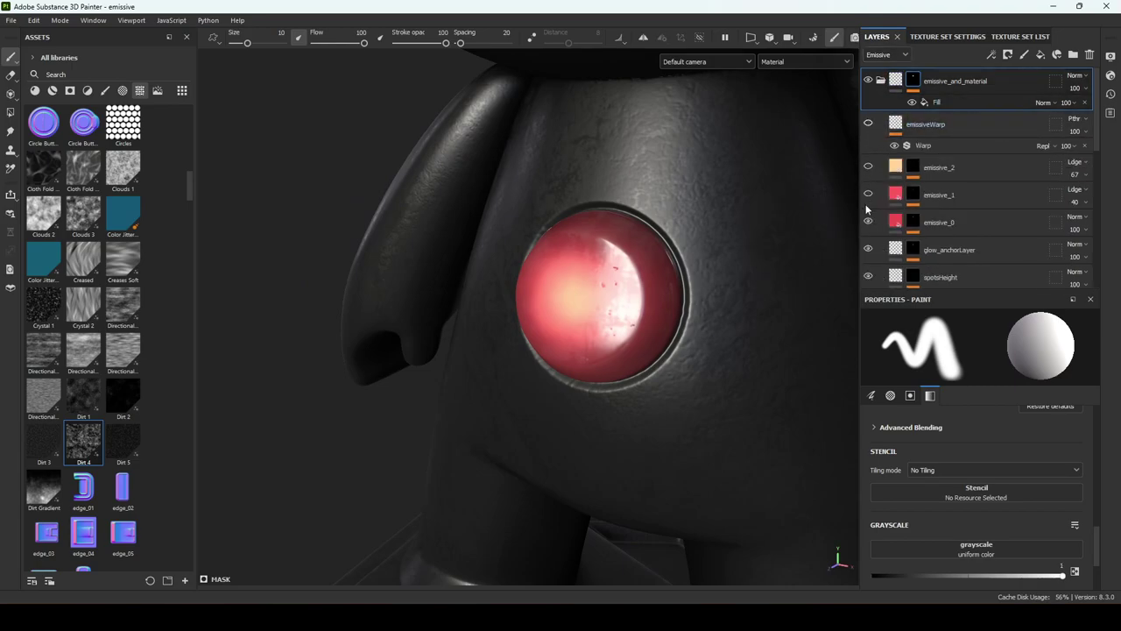
click(867, 222)
scroll(876, 166, down, 2)
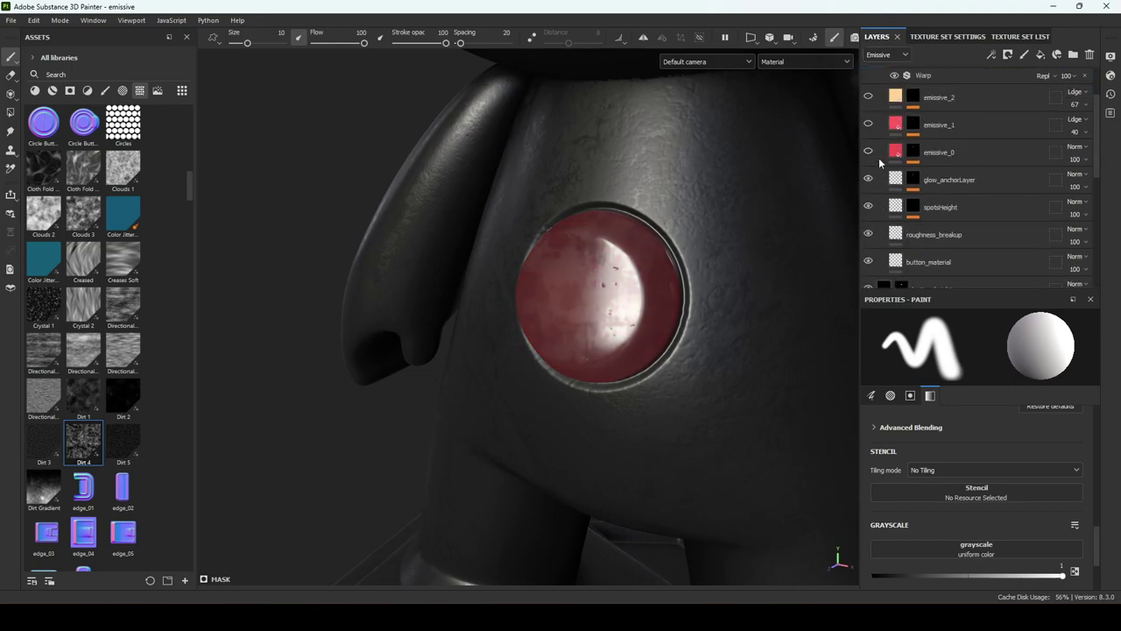
Hide the glow_anchorLayer, spotsHeight and roughness_breakup layers, and toggle button_material to compare the bare button
click(867, 234)
scroll(868, 232, down, 1)
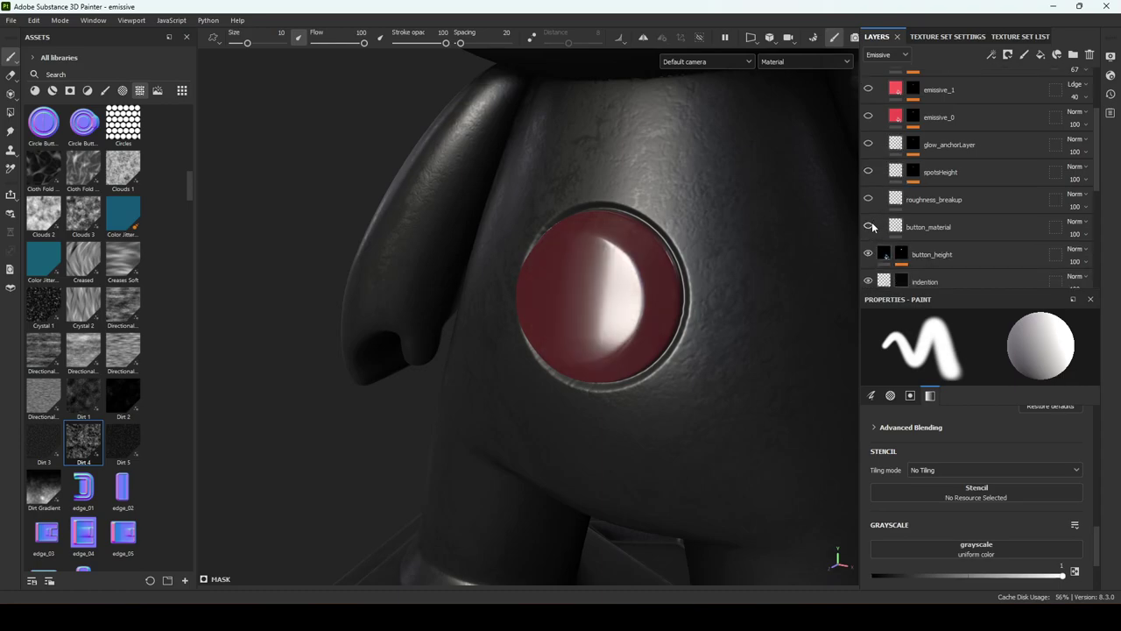
click(867, 227)
click(868, 227)
Set the roughness of the button_material layer to 0.1027
click(916, 224)
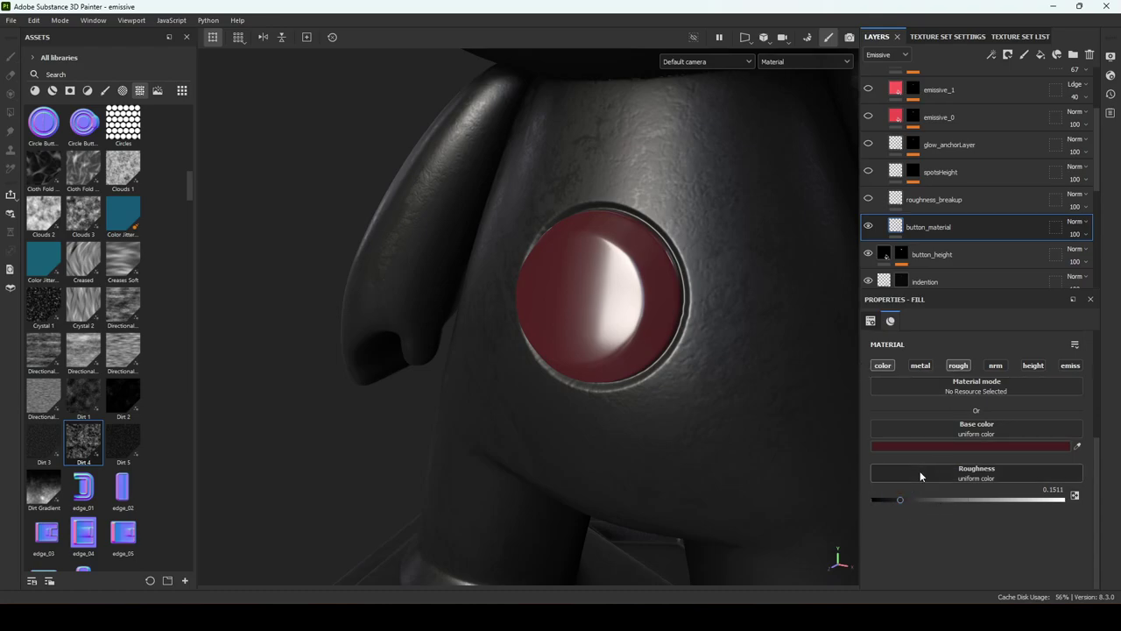
mouse_move(897, 499)
mouse_down()
mouse_move(912, 501)
mouse_move(885, 495)
mouse_move(894, 488)
mouse_up()
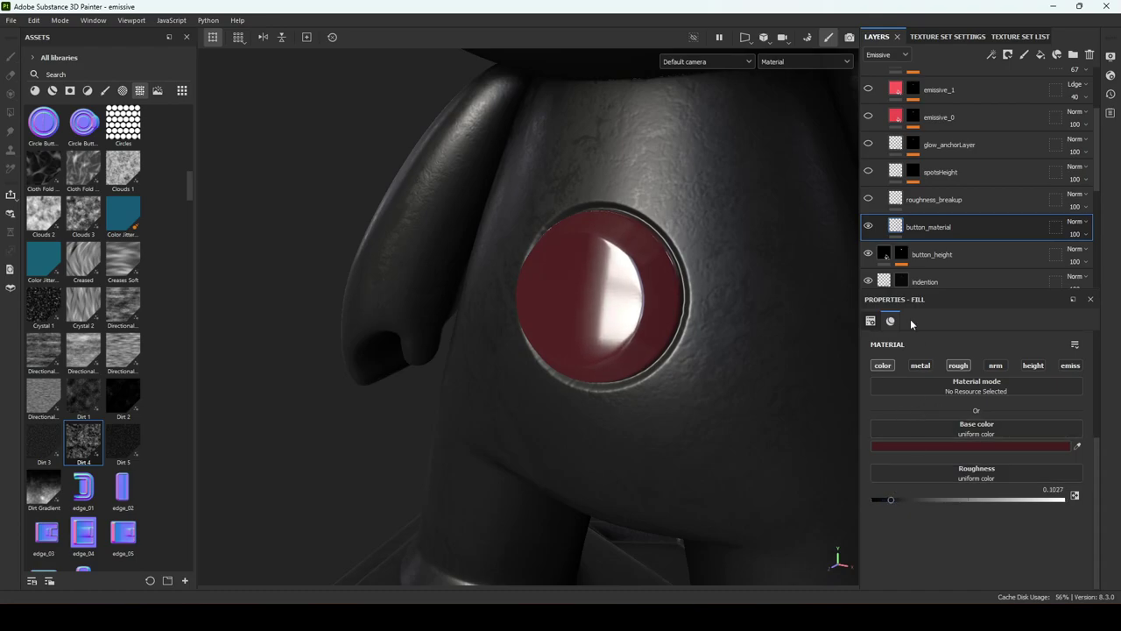
Show the roughness_breakup layer, compare the button's reflection with and without it, and open the layer's material settings
click(867, 199)
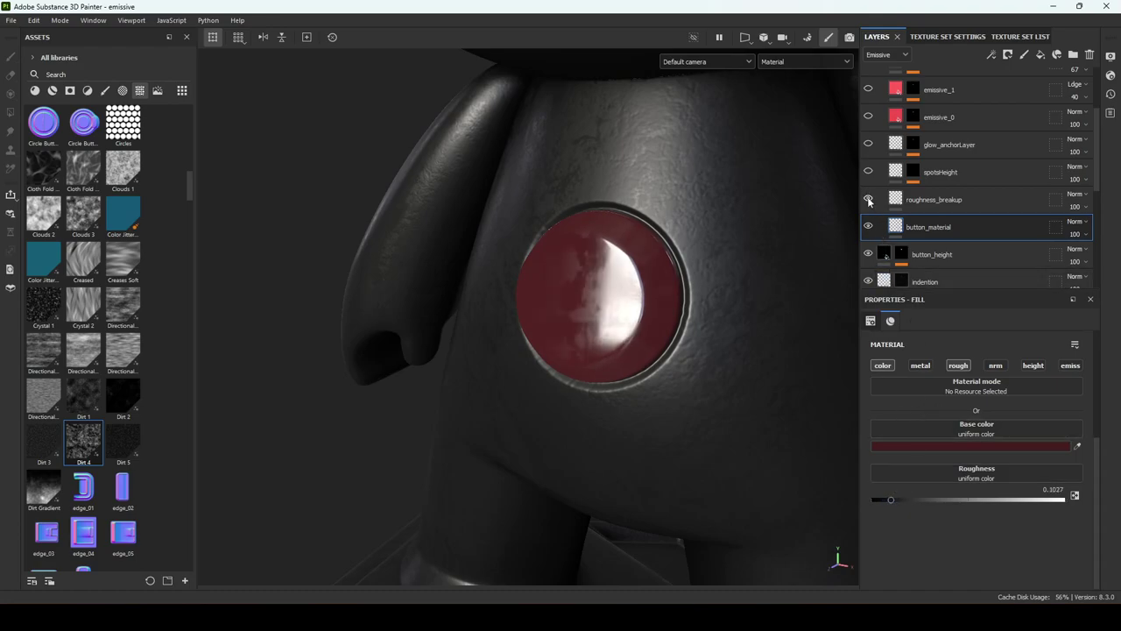
click(867, 199)
click(868, 200)
click(946, 201)
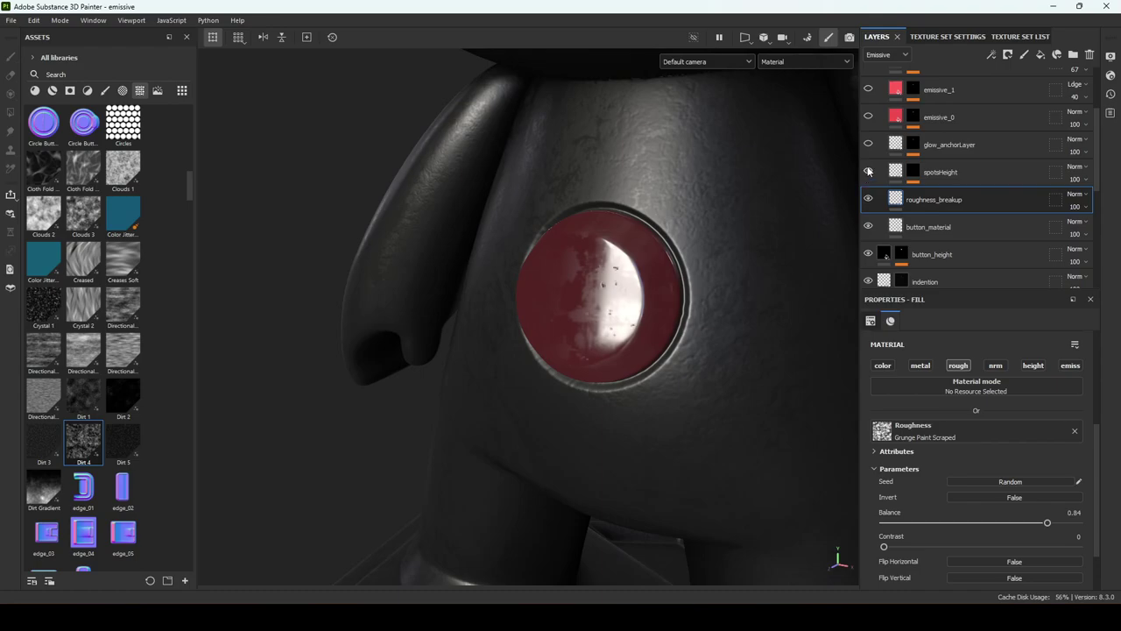
Show the spotsHeight layer and examine the small spots on the button's surface from different angles and distances
alt+drag(849, 184, 629, 322)
alt+right_drag(630, 323, 627, 300)
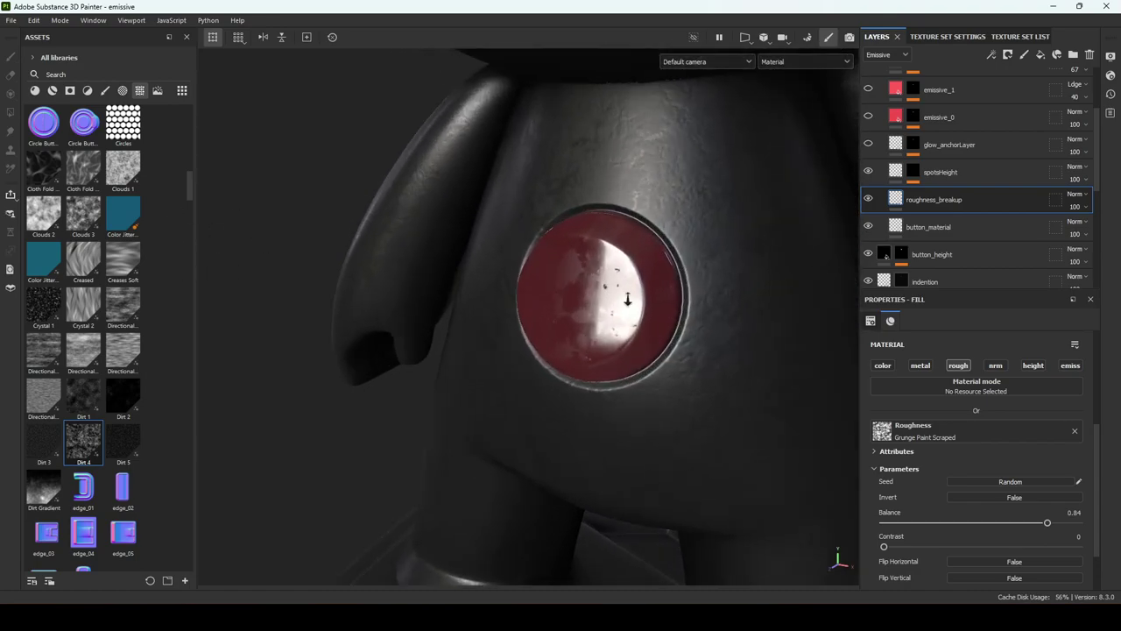
alt+right_drag(627, 359, 445, 299)
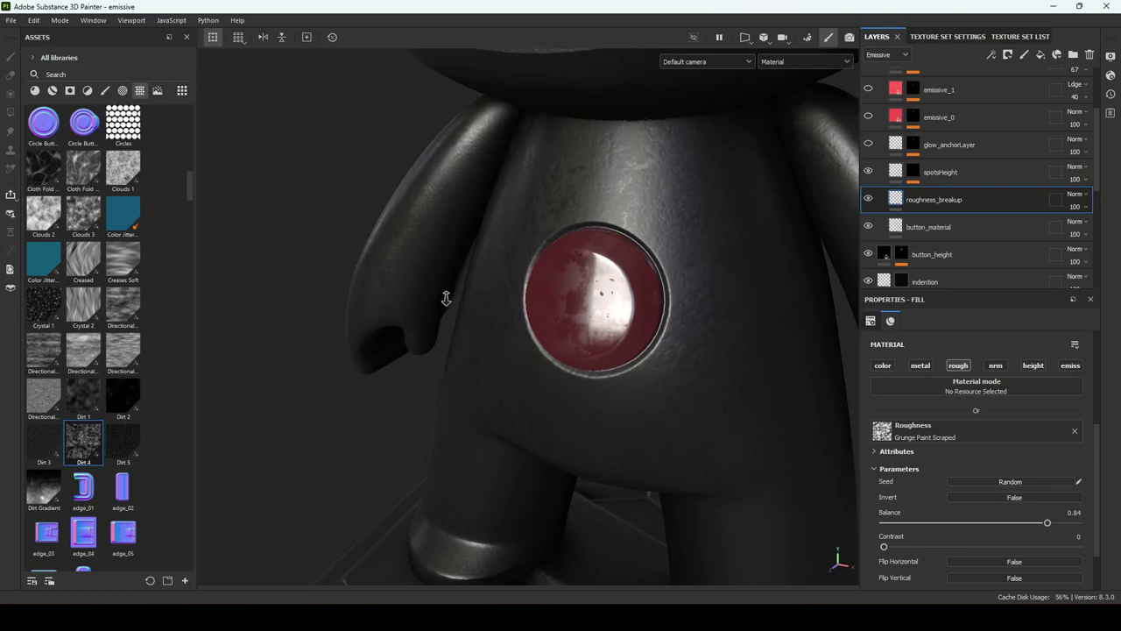
alt+drag(670, 279, 676, 245)
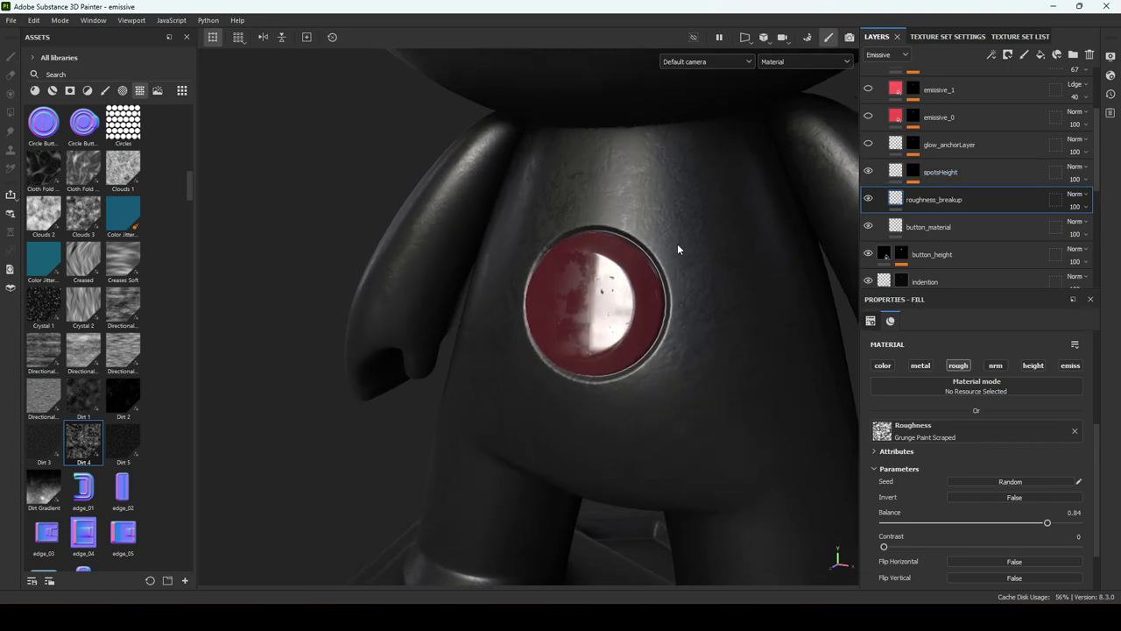
Show the glow_anchorLayer layer, switching it off and on repeatedly to compare the button
click(868, 144)
click(866, 143)
click(867, 144)
click(869, 147)
click(870, 146)
click(870, 149)
click(869, 149)
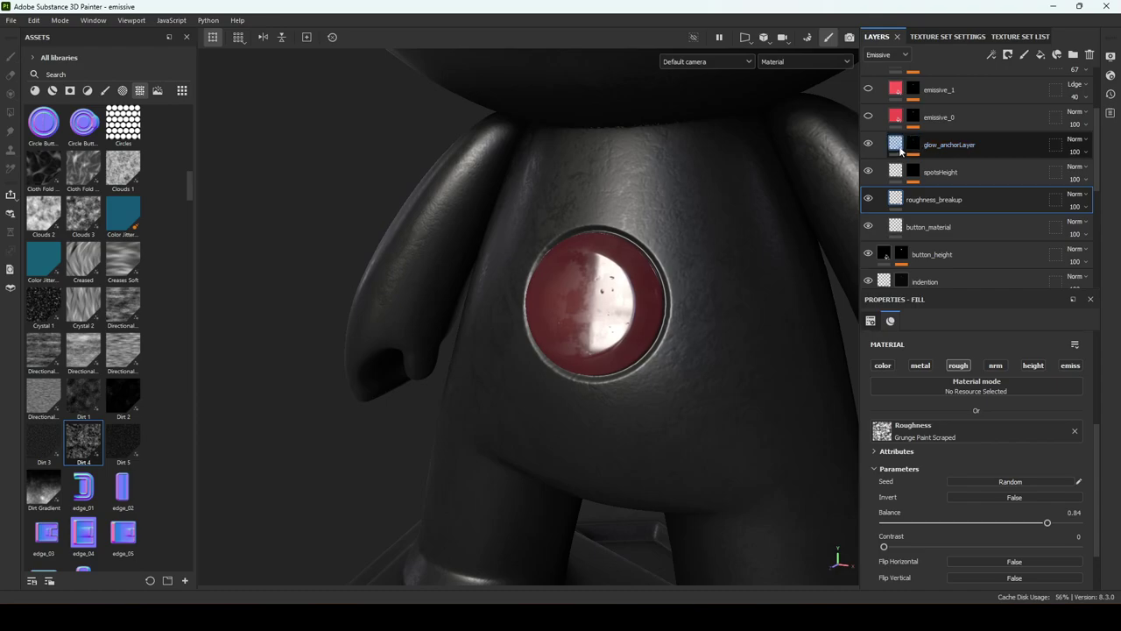
Select the glow_anchorLayer layer and toggle its color channel, leaving the channel enabled
click(938, 153)
click(883, 366)
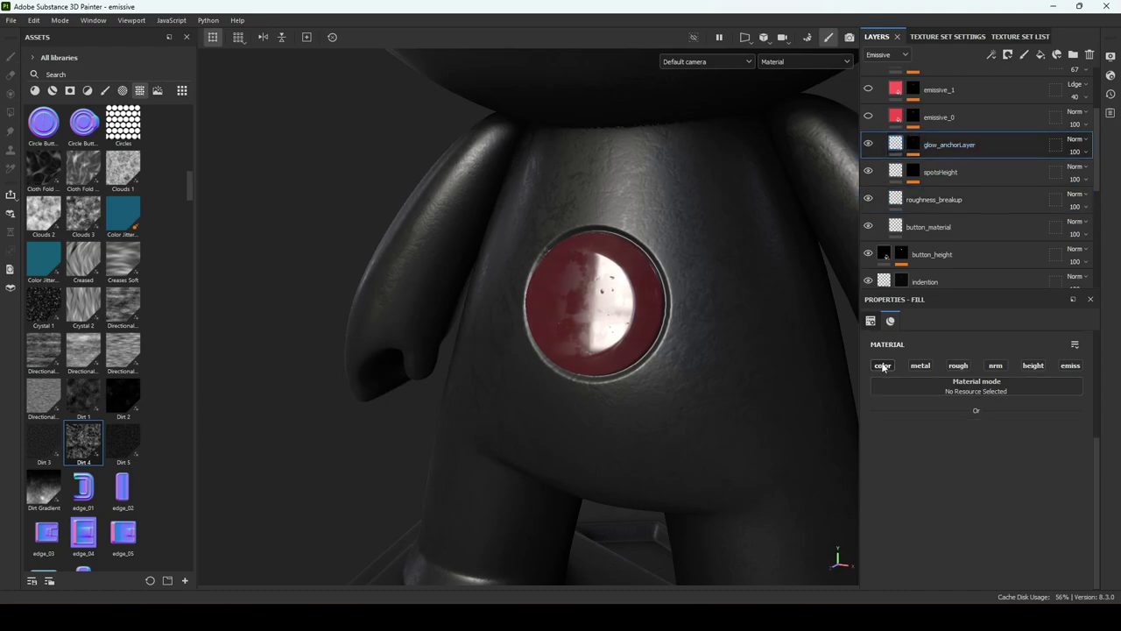
click(882, 367)
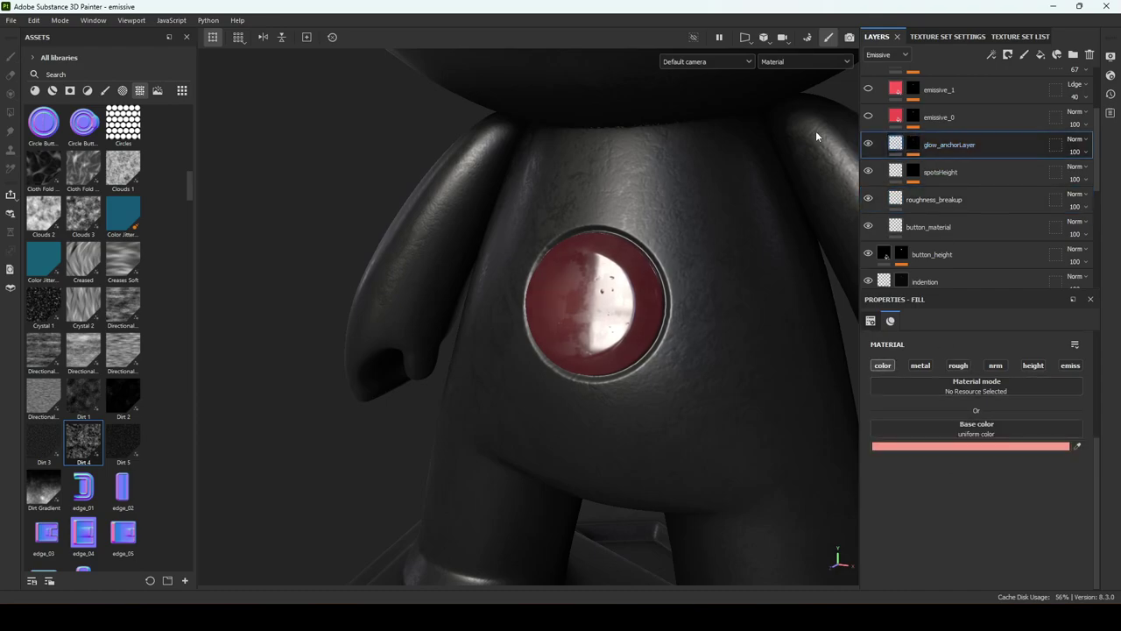
Isolate the glow_anchorLayer mask, examine the glow shape, and hide every mask effect above its Fill
alt+click(908, 149)
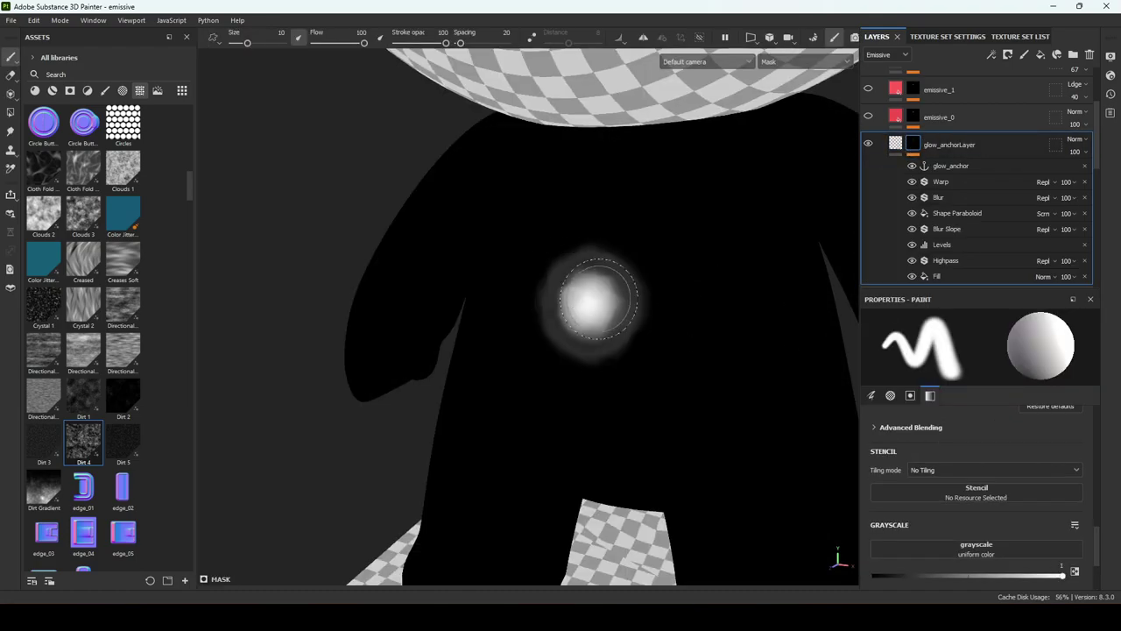
alt+right_drag(764, 287, 776, 320)
alt+drag(776, 320, 666, 289)
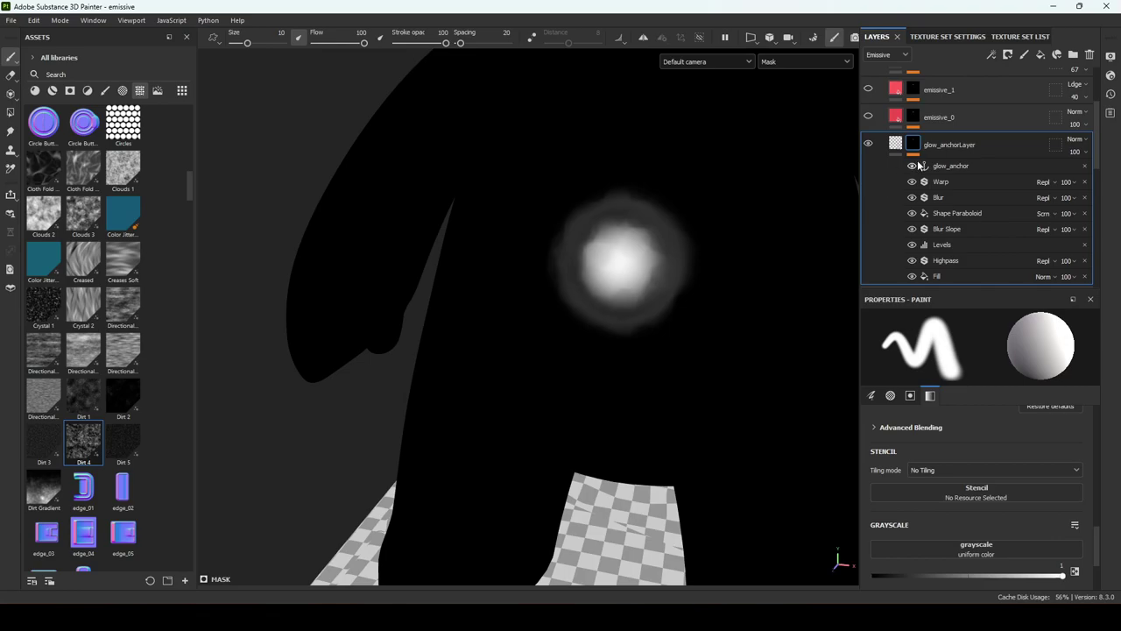
drag(912, 165, 913, 263)
Open the mask's Fill settings and trace its bevel_button anchor down to the button_anchor layer
click(946, 275)
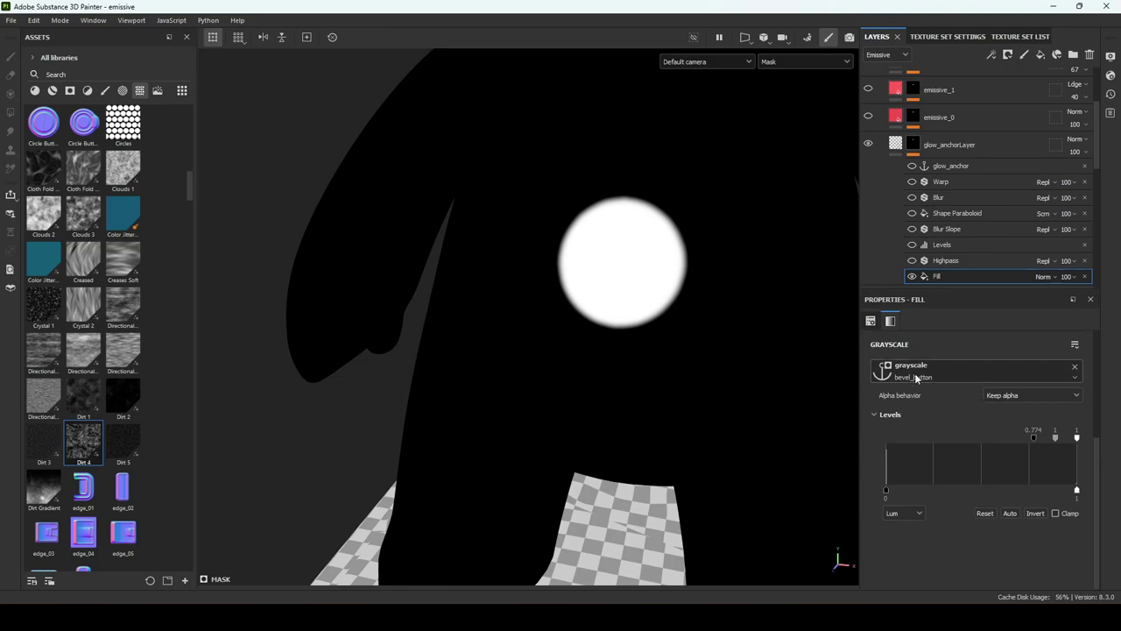
scroll(959, 242, down, 5)
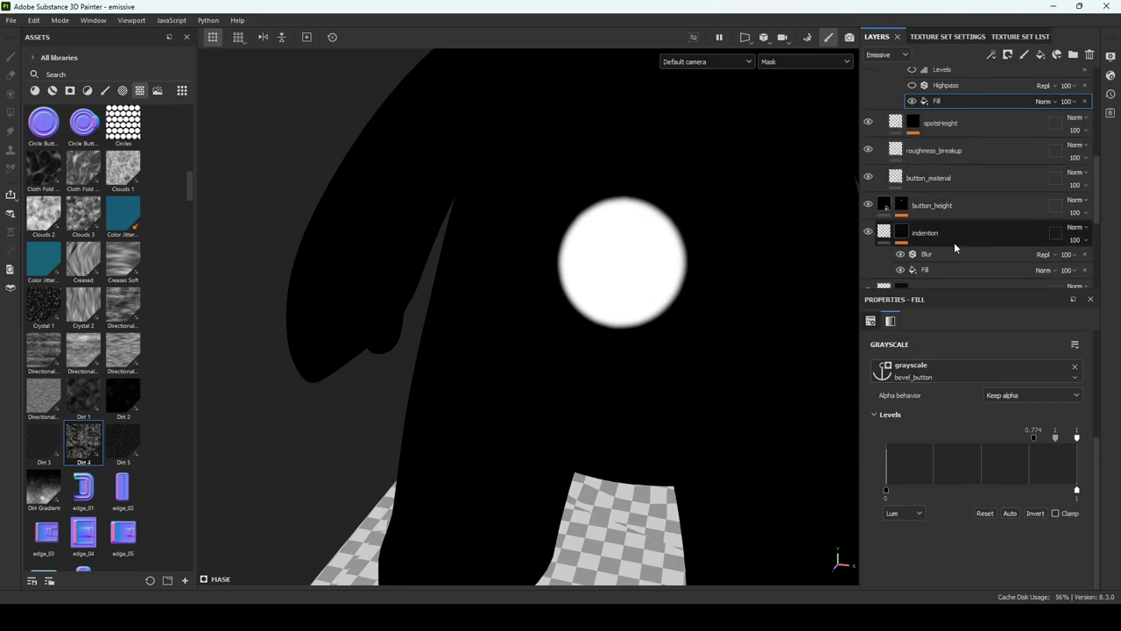
scroll(962, 220, down, 3)
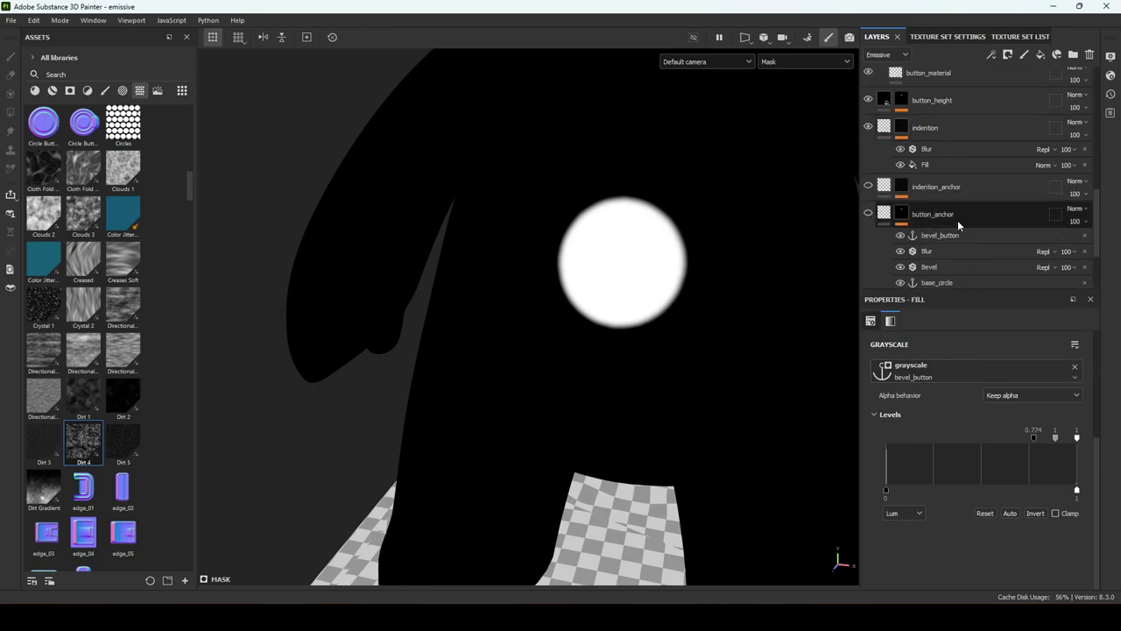
scroll(957, 220, up, 6)
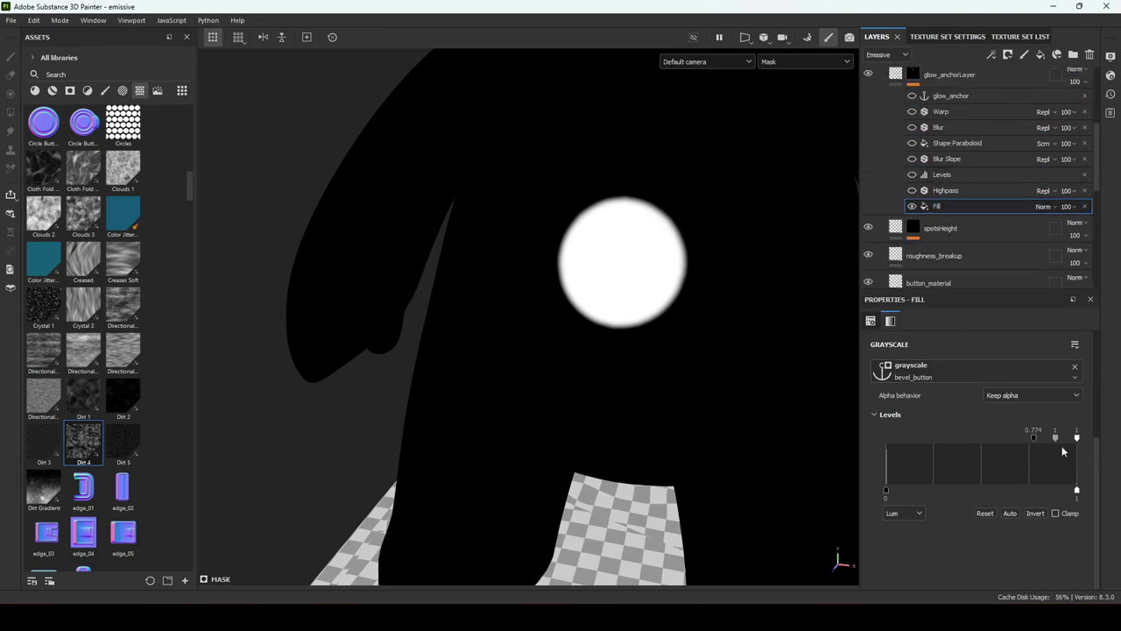
Try lowering the Fill's input black level to 0.523, and undo the change
drag(1033, 438, 985, 438)
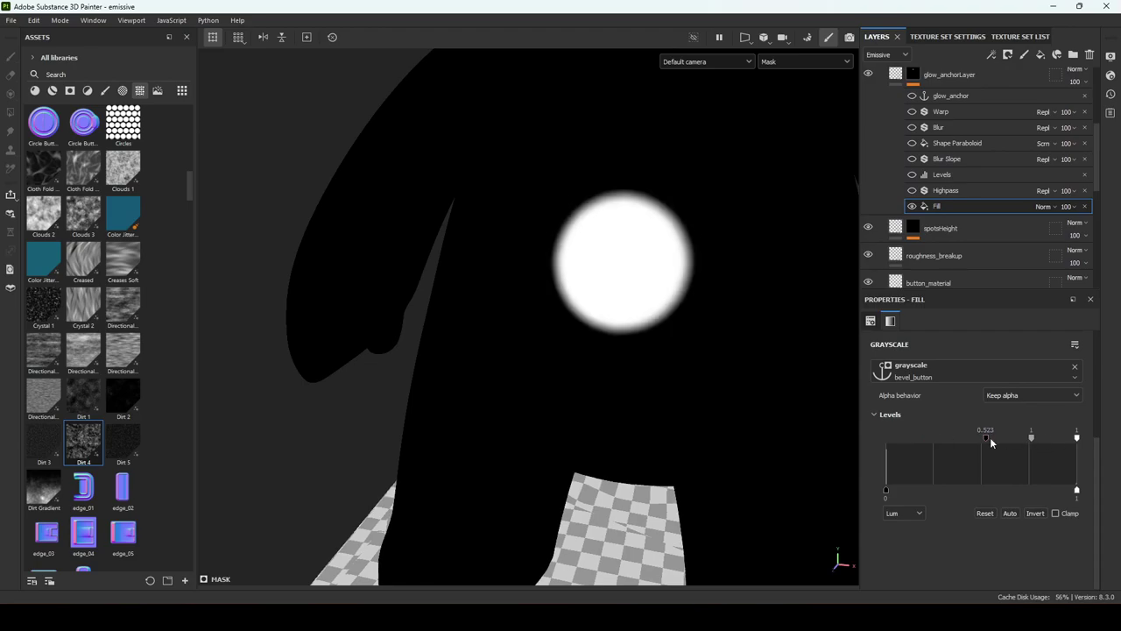
key(ctrl+z)
Turn the mask's Highpass, Levels, Blur Slope and Shape Paraboloid effects back on in order, examining the resulting ring and center glow
click(912, 191)
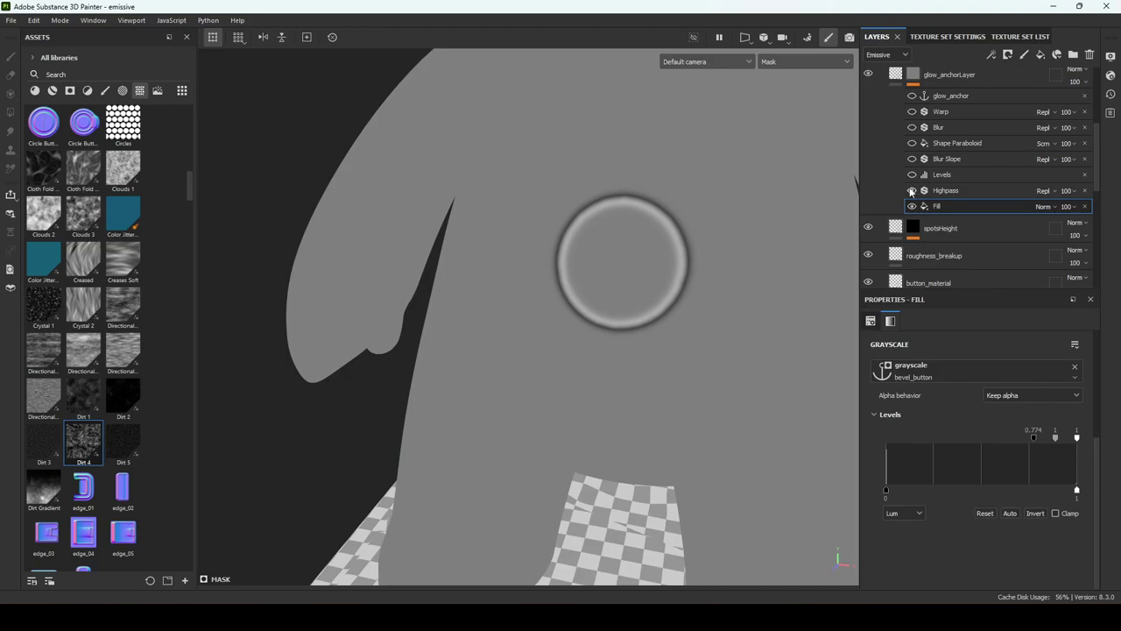
click(911, 176)
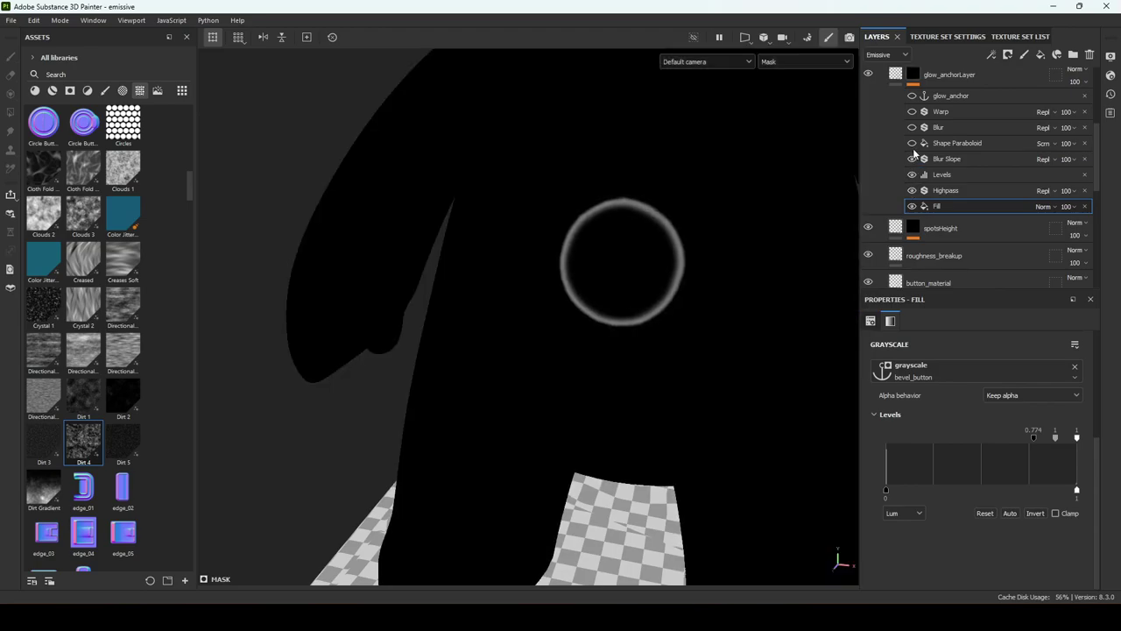
click(912, 144)
alt+middle_drag(798, 203, 756, 242)
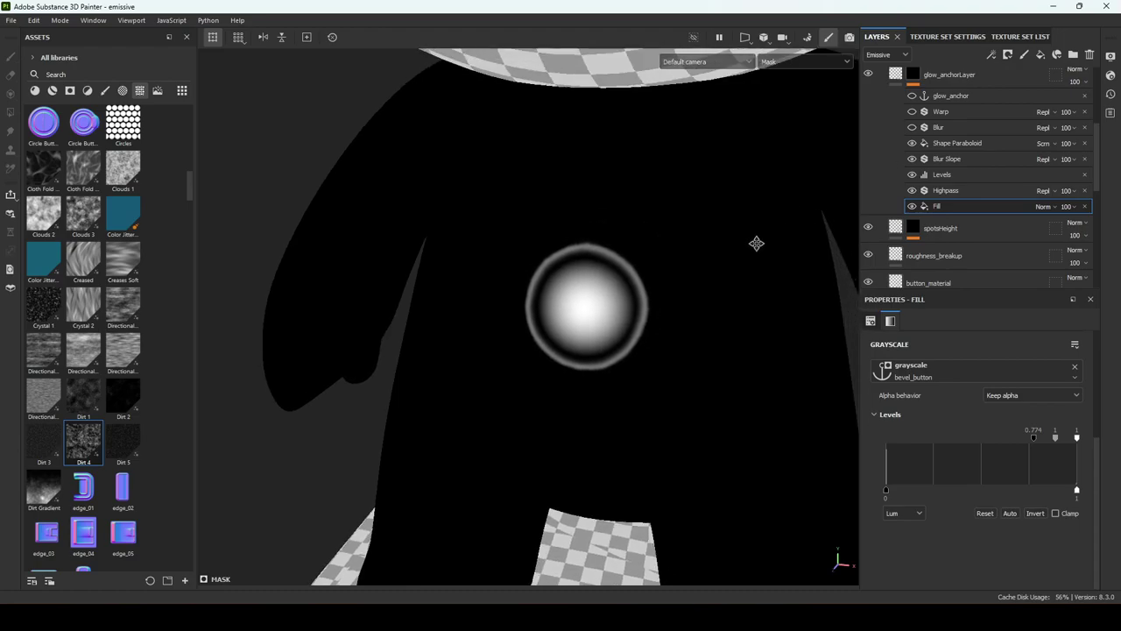
alt+drag(756, 242, 728, 249)
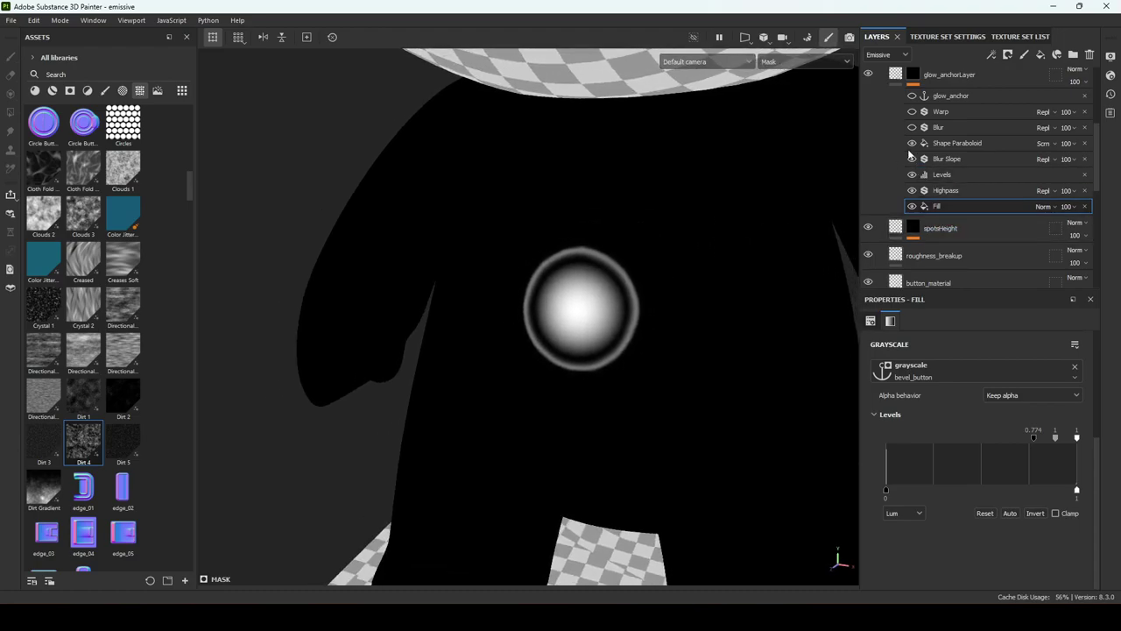
Turn the Blur, Warp and glow_anchor entries of the glow_anchorLayer mask back on, examining the softened glow
scroll(999, 243, down, 4)
scroll(963, 201, up, 3)
scroll(947, 172, up, 2)
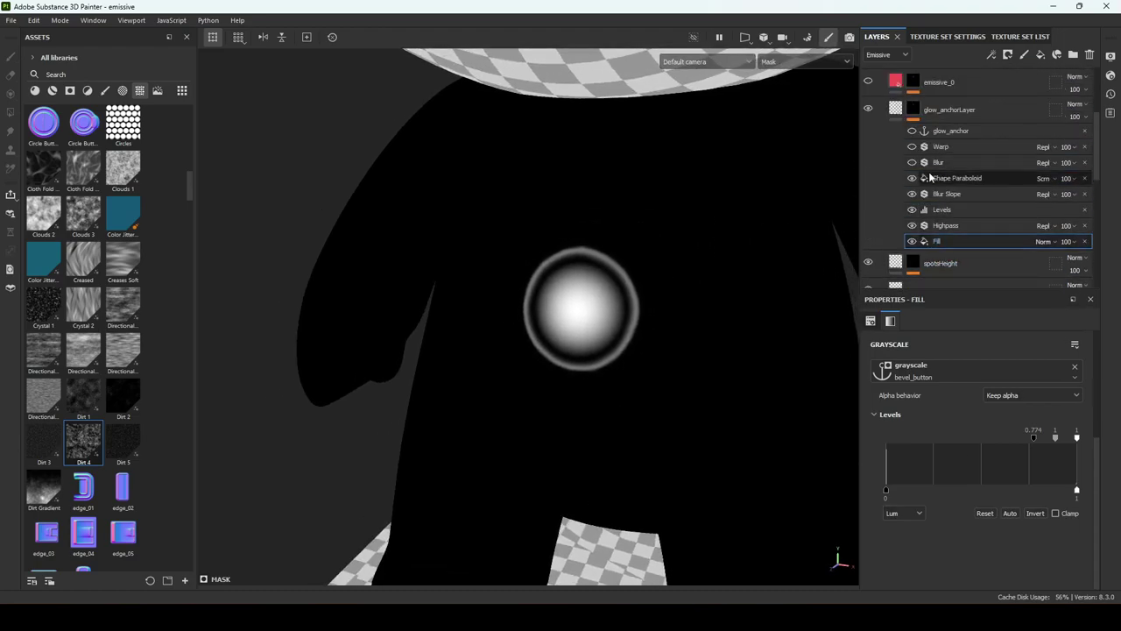
click(912, 162)
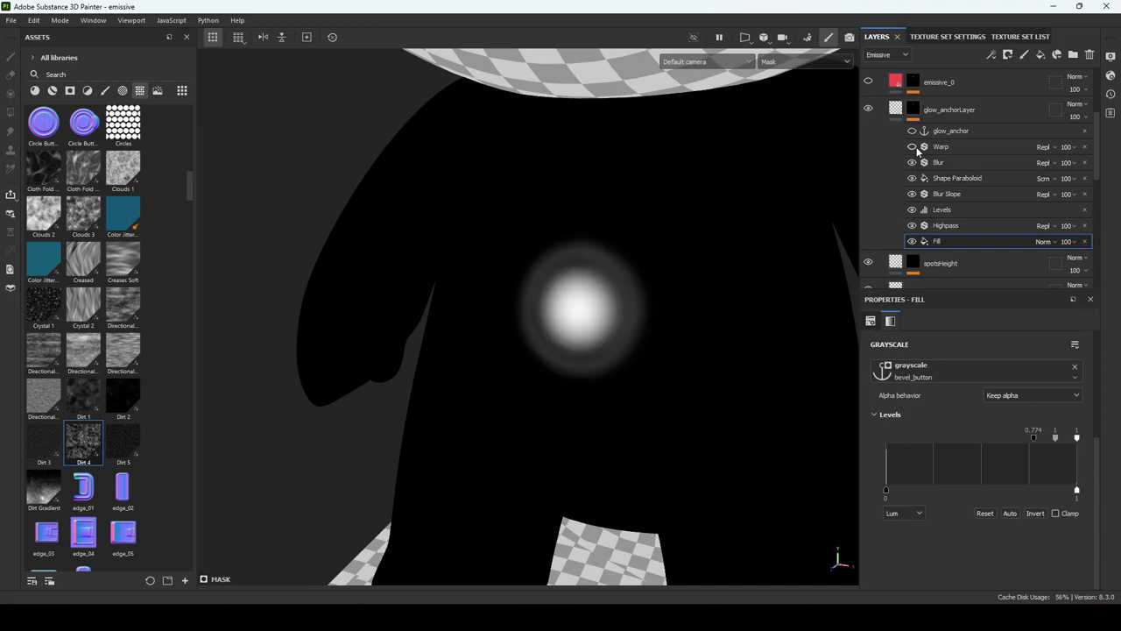
click(913, 148)
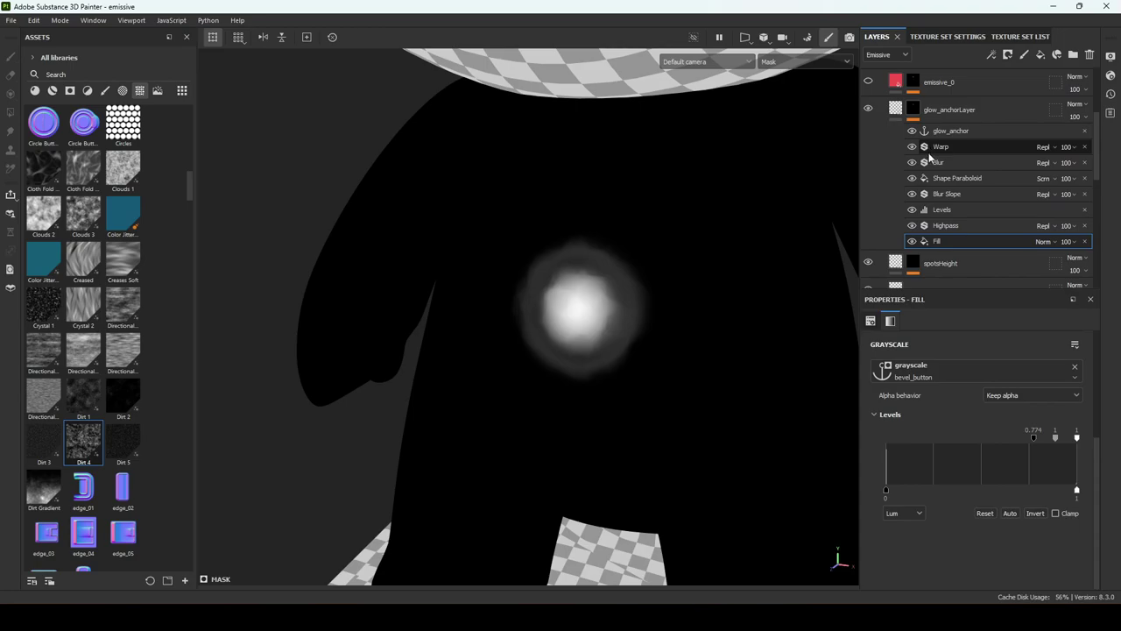
Return to the material view and compare the button with glow_anchorLayer hidden and shown
scroll(915, 166, up, 2)
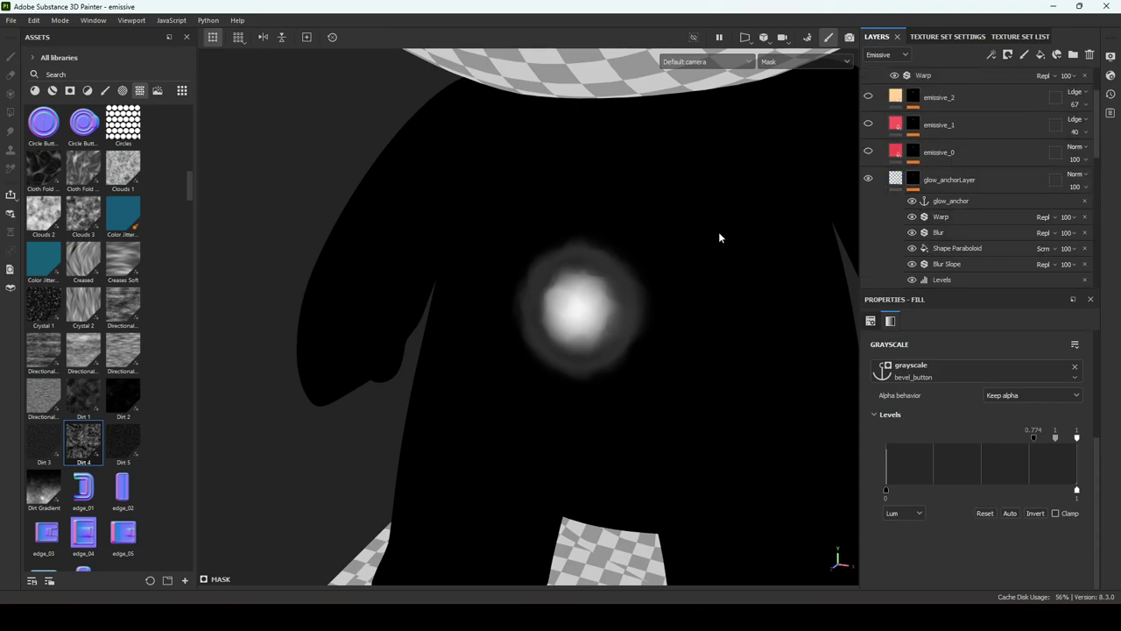
key(m)
mouse_move(697, 239)
alt+mouse_down()
mouse_move(733, 218)
mouse_move(699, 238)
alt+mouse_up()
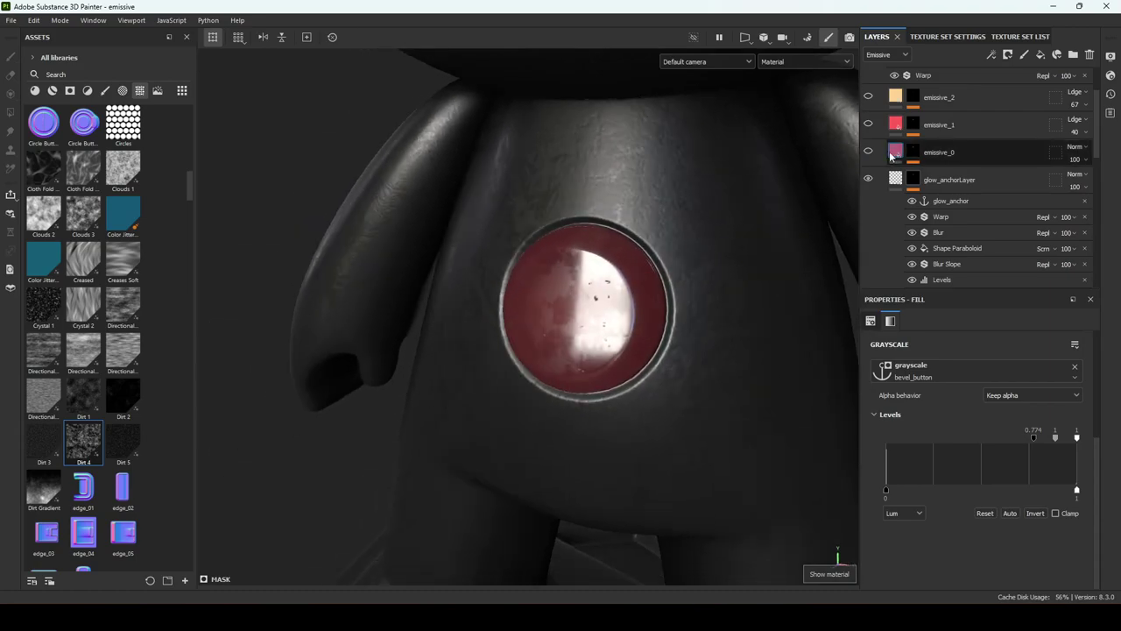
click(894, 181)
click(870, 179)
click(870, 178)
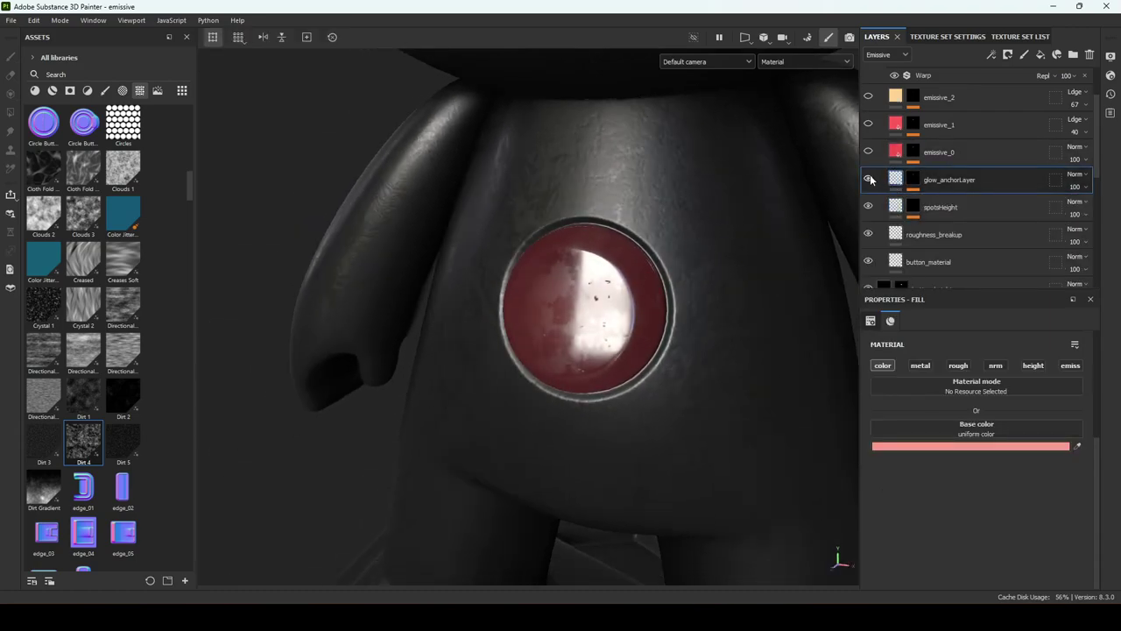
Show the emissive_0 layer, comparing the button's red glow with and without it
click(869, 151)
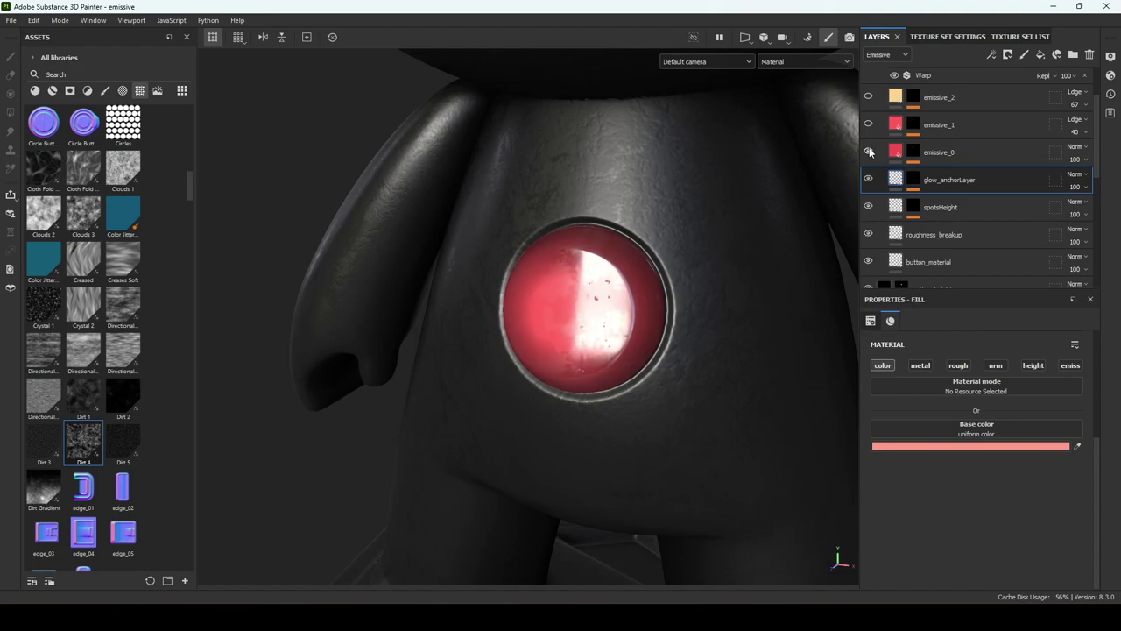
click(870, 150)
click(870, 150)
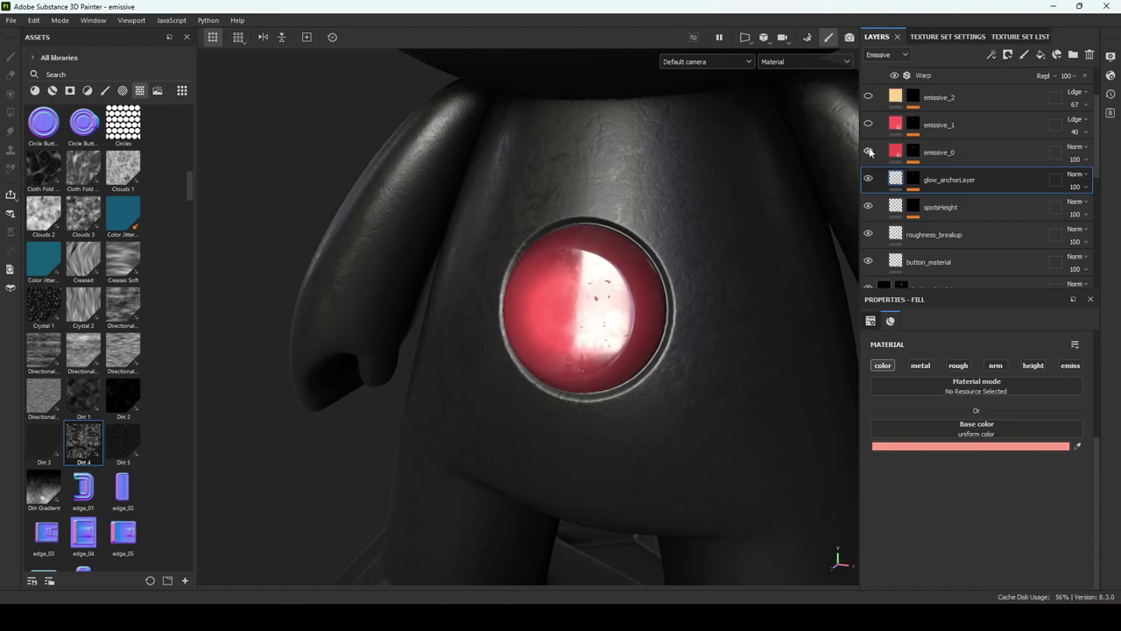
Isolate the emissive_0 mask, select its glow_anchor Fill, and compare the mask with the Blur and Levels effects off and on
alt+click(914, 152)
click(936, 204)
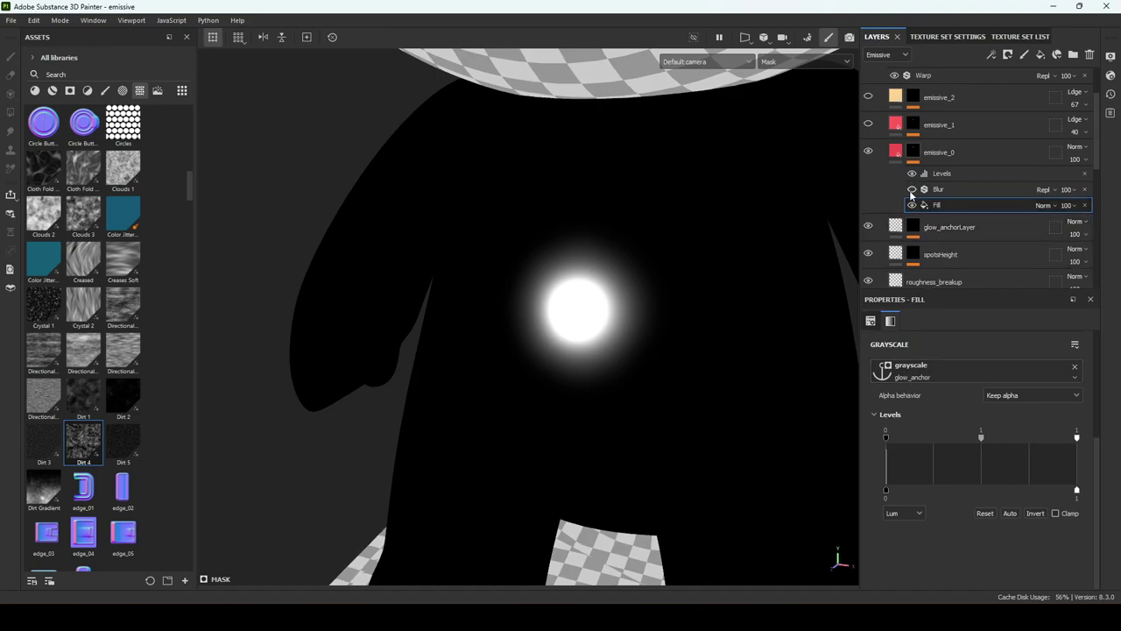
click(912, 189)
click(912, 174)
click(913, 174)
Return to the material view, show the emissive_1 layer, and examine the brighter button from several angles
key(m)
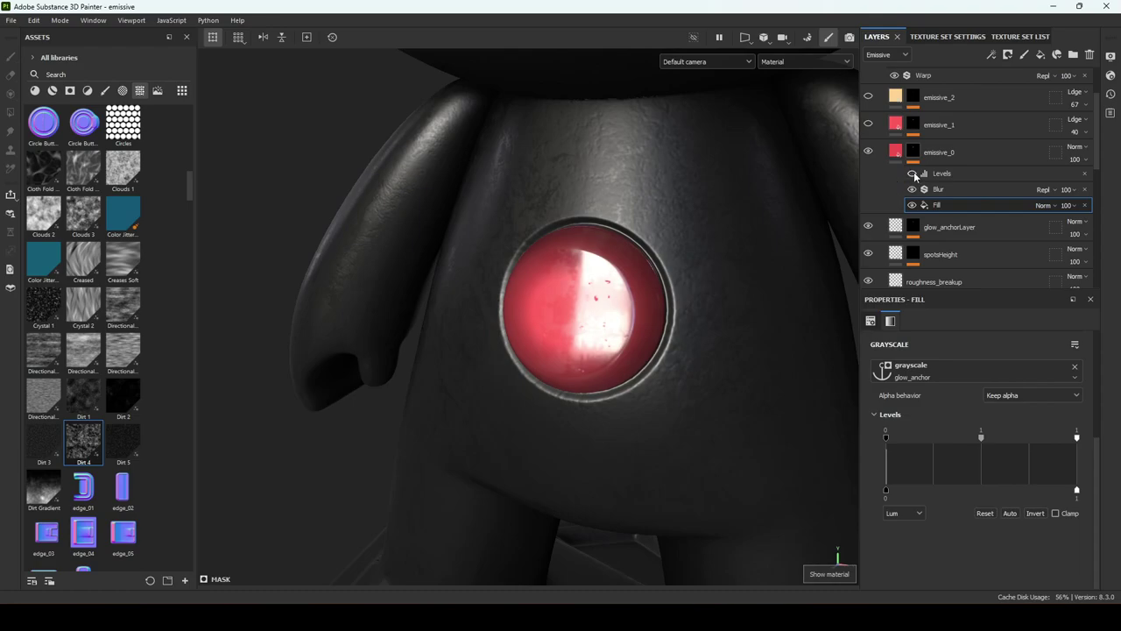
alt+right_drag(639, 246, 531, 268)
alt+middle_drag(530, 268, 474, 258)
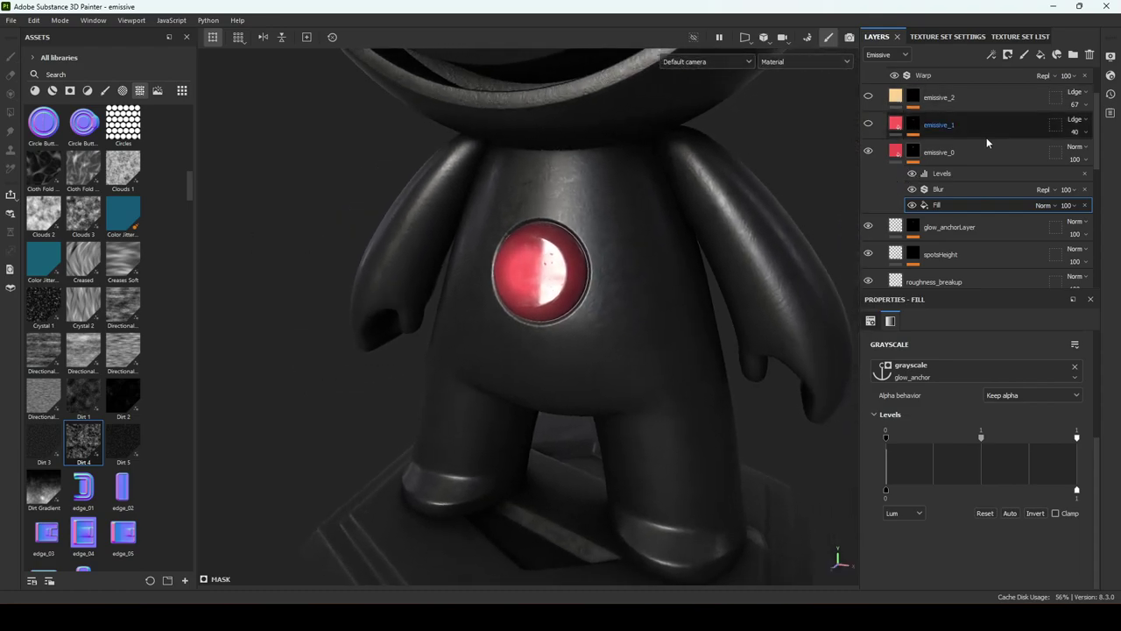
alt+drag(663, 225, 605, 236)
alt+right_drag(605, 236, 692, 197)
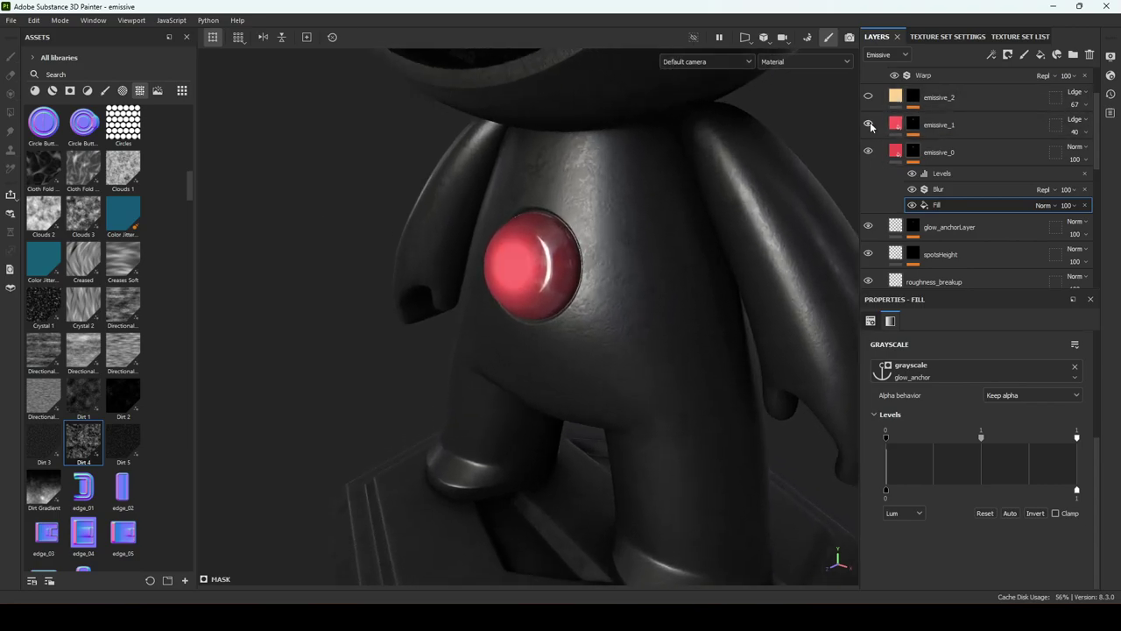
alt+drag(613, 262, 663, 243)
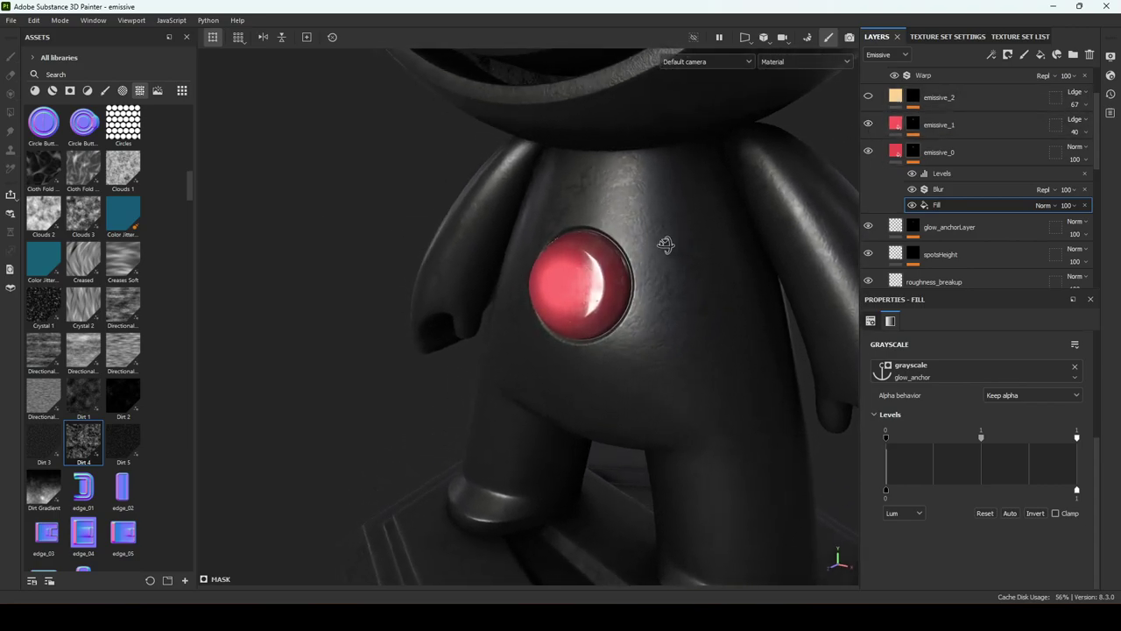
Isolate the emissive_1 layer's mask and compare it with the emissive_0 mask
click(939, 121)
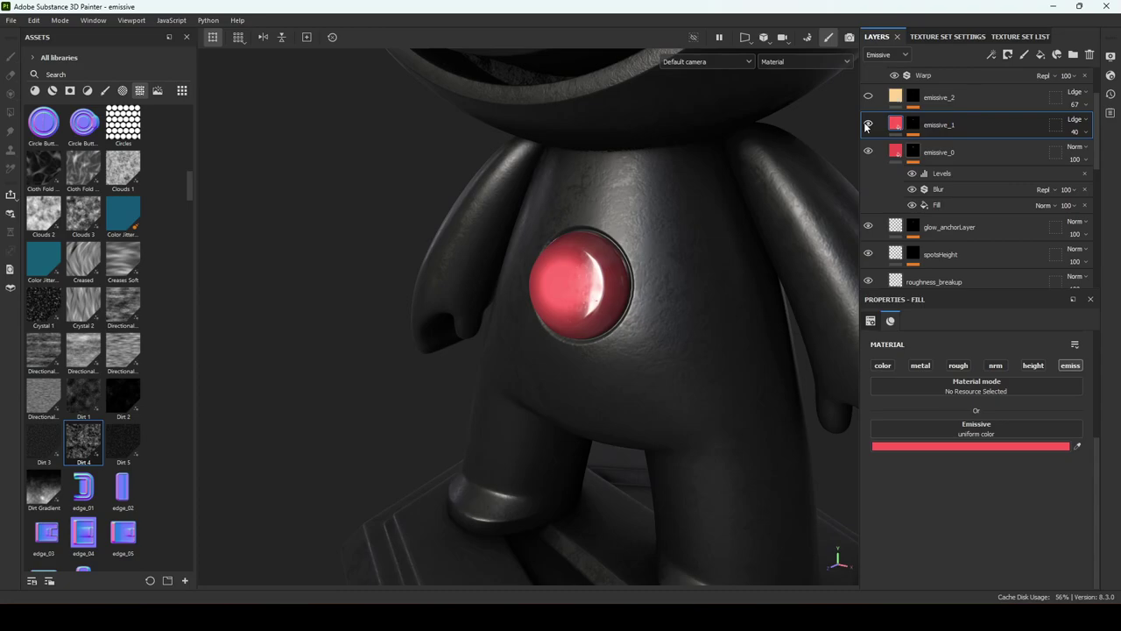
alt+click(913, 125)
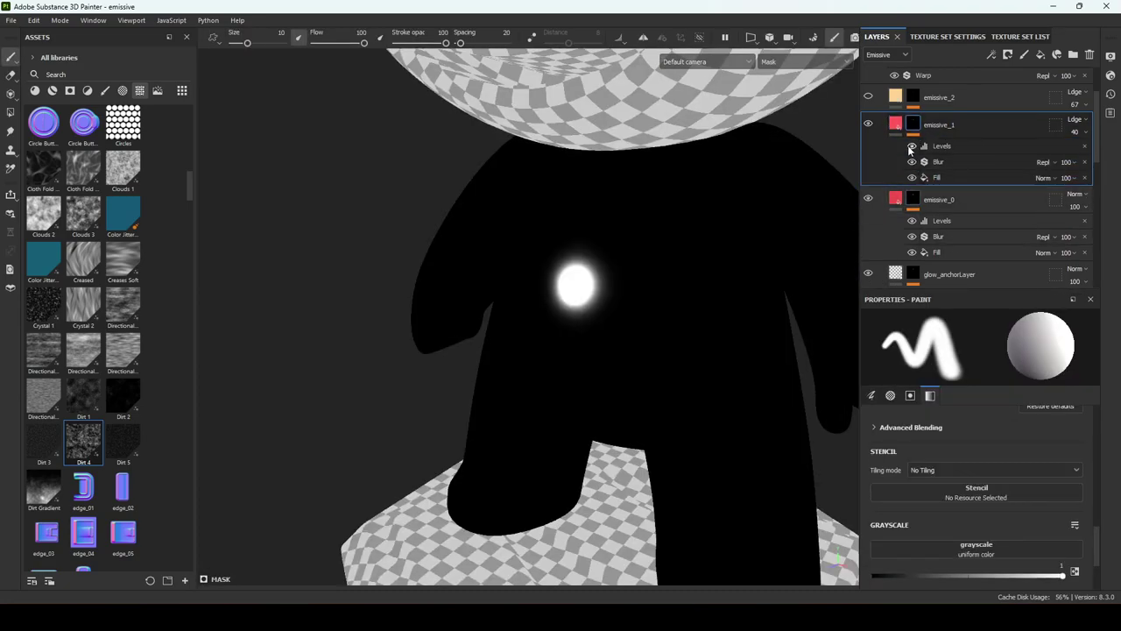
click(913, 201)
click(912, 124)
Return to the material view, show the emissive_2 layer, and view the button's glow on the whole character
scroll(917, 144, up, 2)
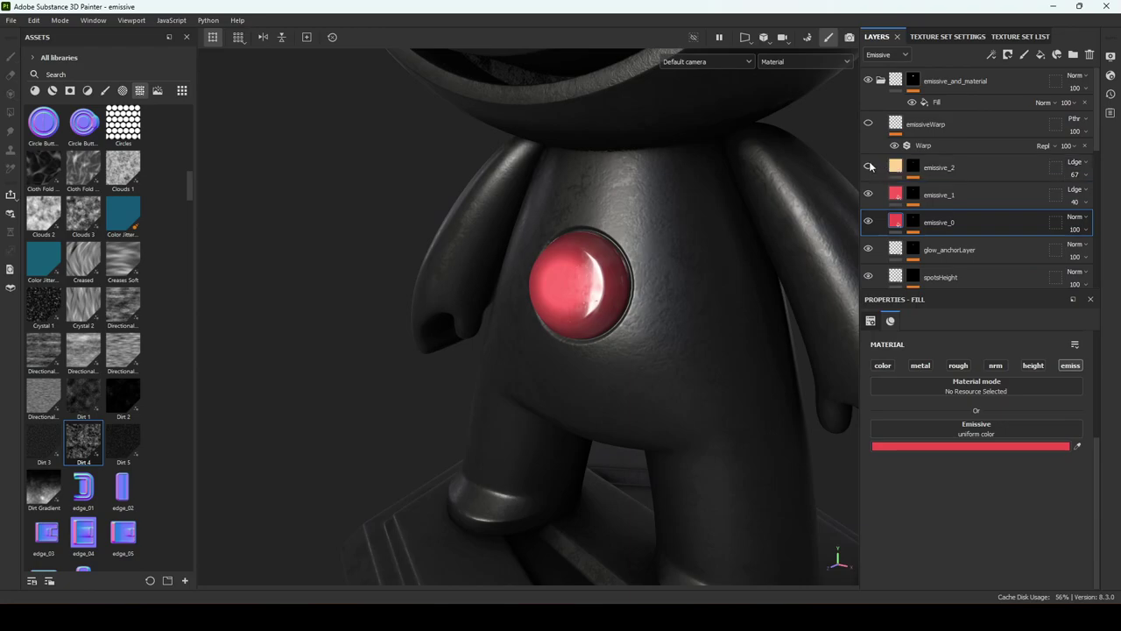
click(870, 164)
click(870, 164)
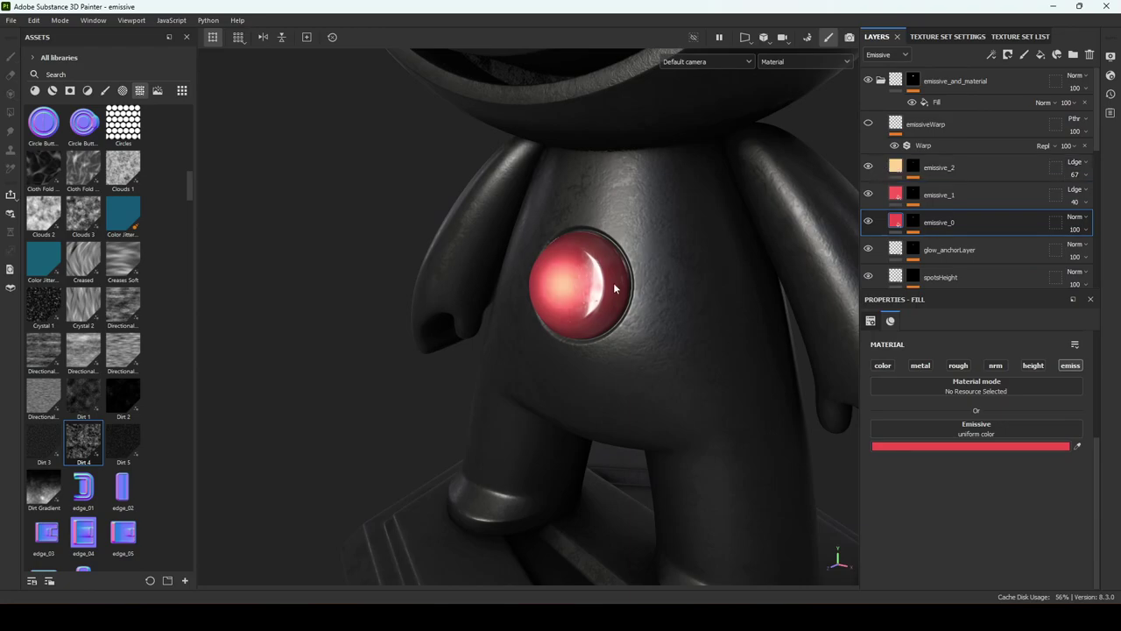
alt+right_drag(614, 287, 324, 302)
alt+drag(350, 303, 376, 262)
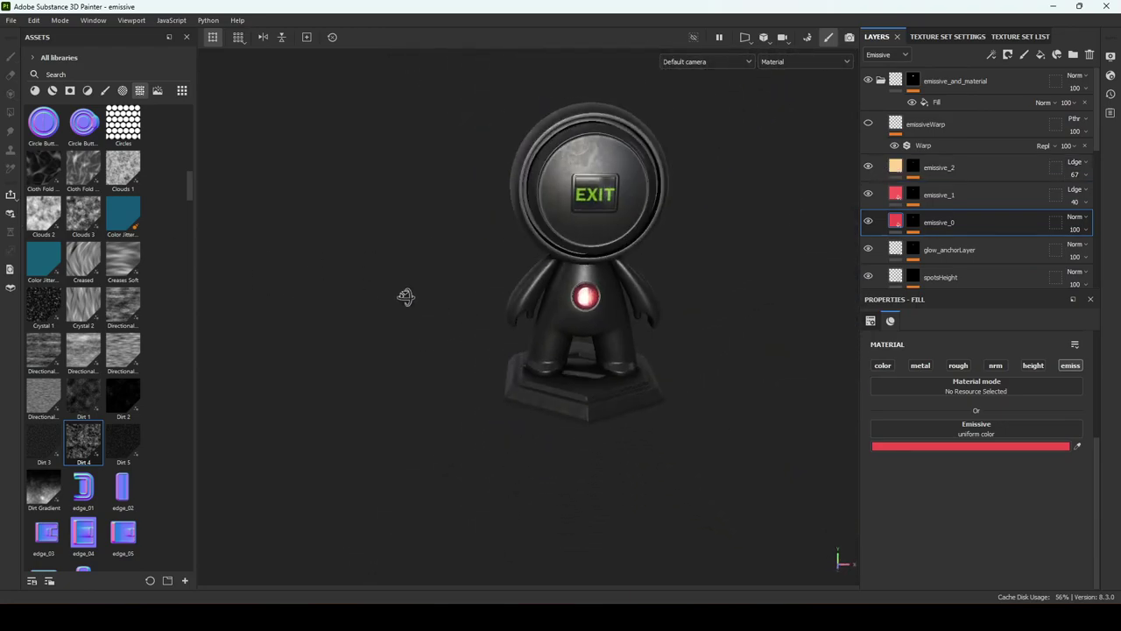
Examine the button's layered glow up close, at a distance and from different angles
alt+right_drag(386, 263, 683, 228)
alt+middle_drag(683, 227, 601, 322)
mouse_move(567, 334)
alt+mouse_down()
mouse_move(543, 353)
mouse_move(582, 308)
mouse_move(605, 359)
mouse_move(584, 323)
alt+mouse_up()
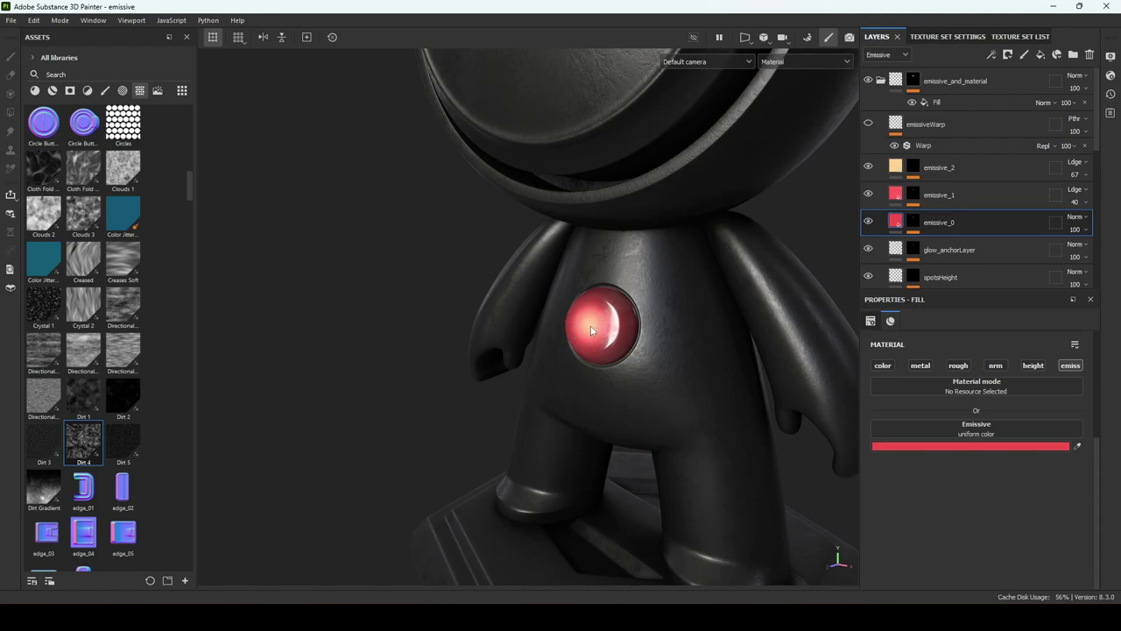
alt+middle_drag(613, 328, 578, 327)
alt+right_drag(578, 327, 587, 293)
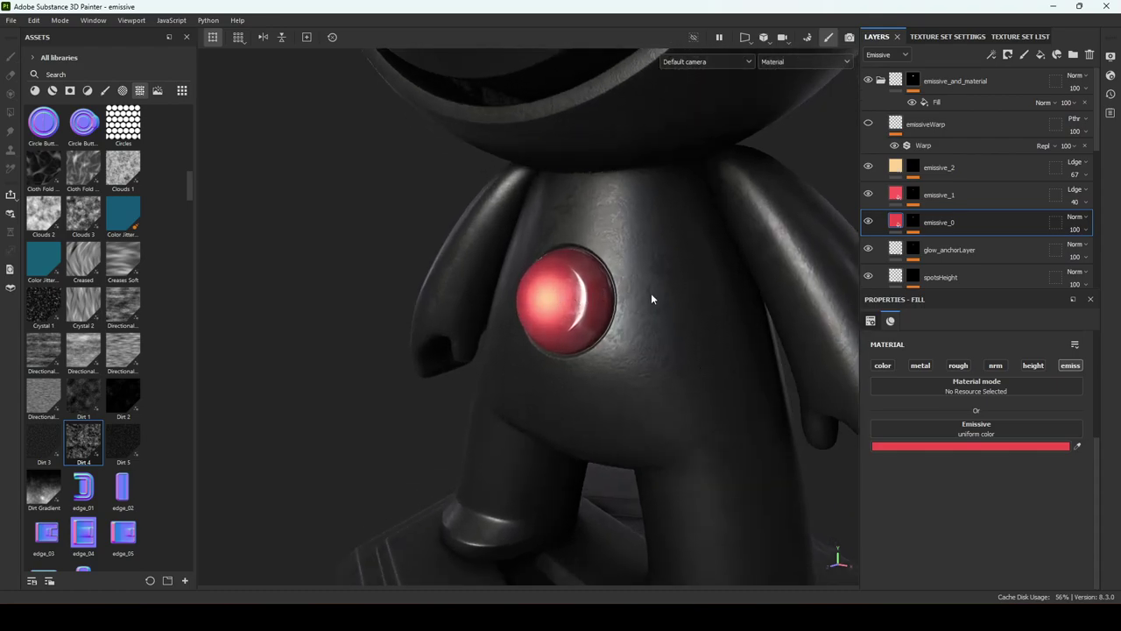
mouse_move(586, 310)
alt+mouse_down()
mouse_move(655, 323)
mouse_move(590, 306)
alt+mouse_up()
alt+right_drag(590, 307, 194, 335)
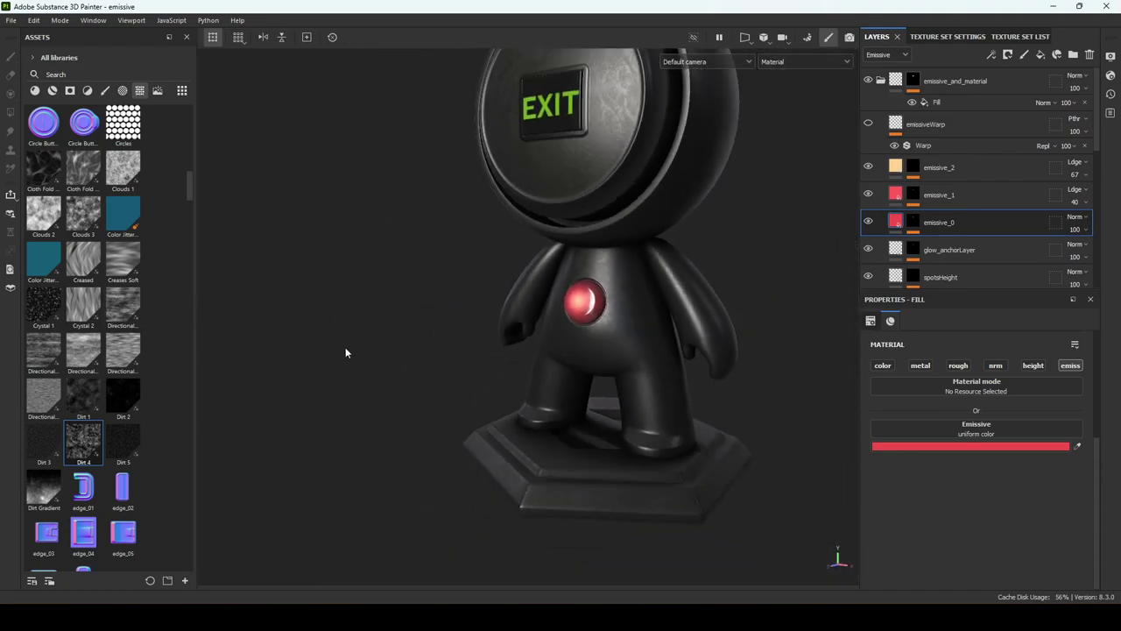
alt+drag(346, 353, 412, 351)
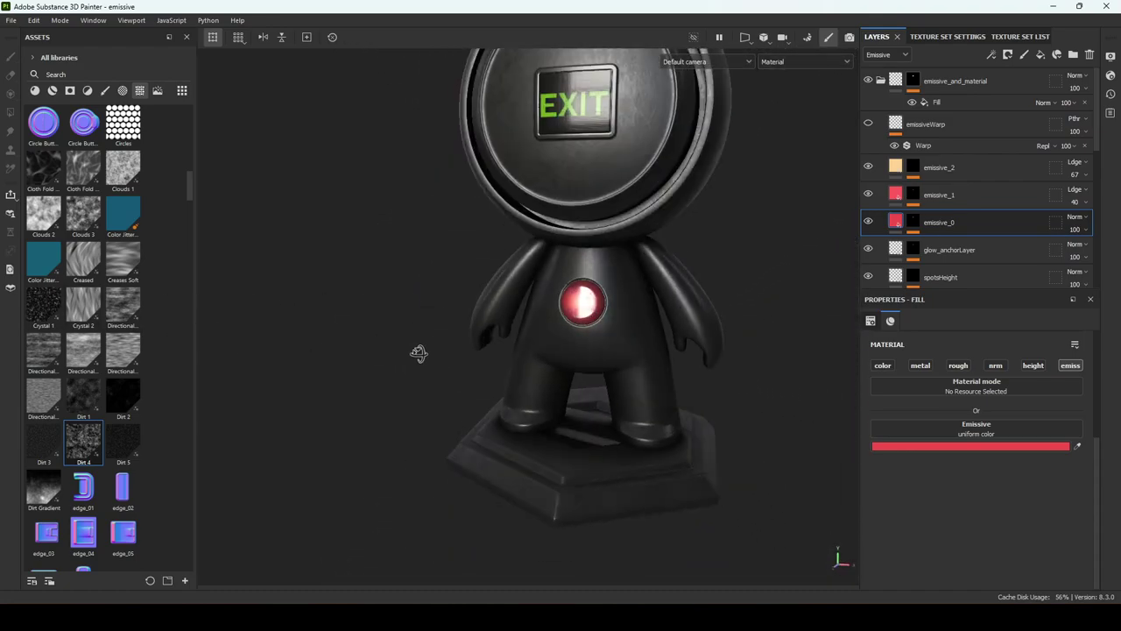
Isolate the emissive_2 mask to inspect its small glow spot, and return to the material view
alt+click(911, 173)
scroll(806, 388, up, 3)
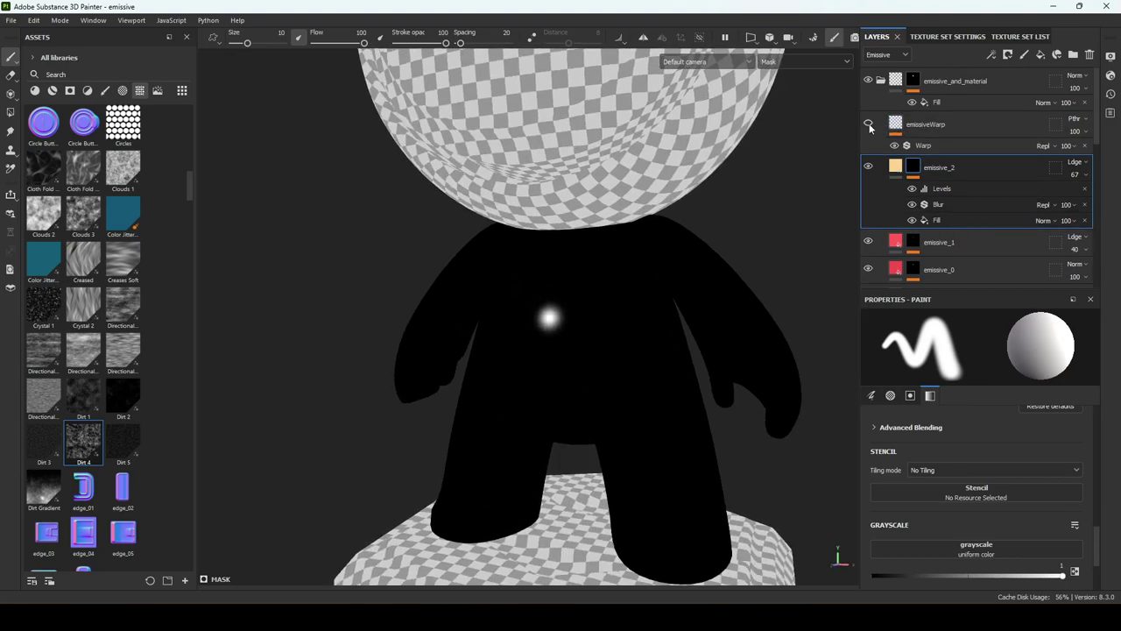
key(m)
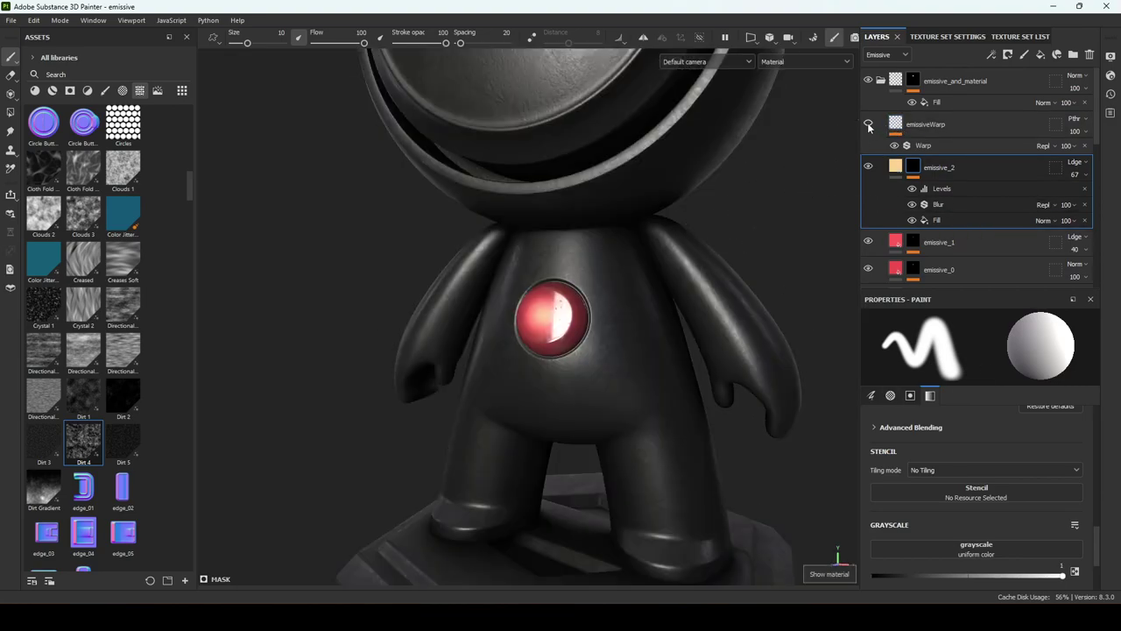
Show the emissiveWarp layer and inspect the button close up in the material and Emissive channel views
alt+right_drag(466, 332, 903, 448)
alt+middle_drag(708, 436, 623, 445)
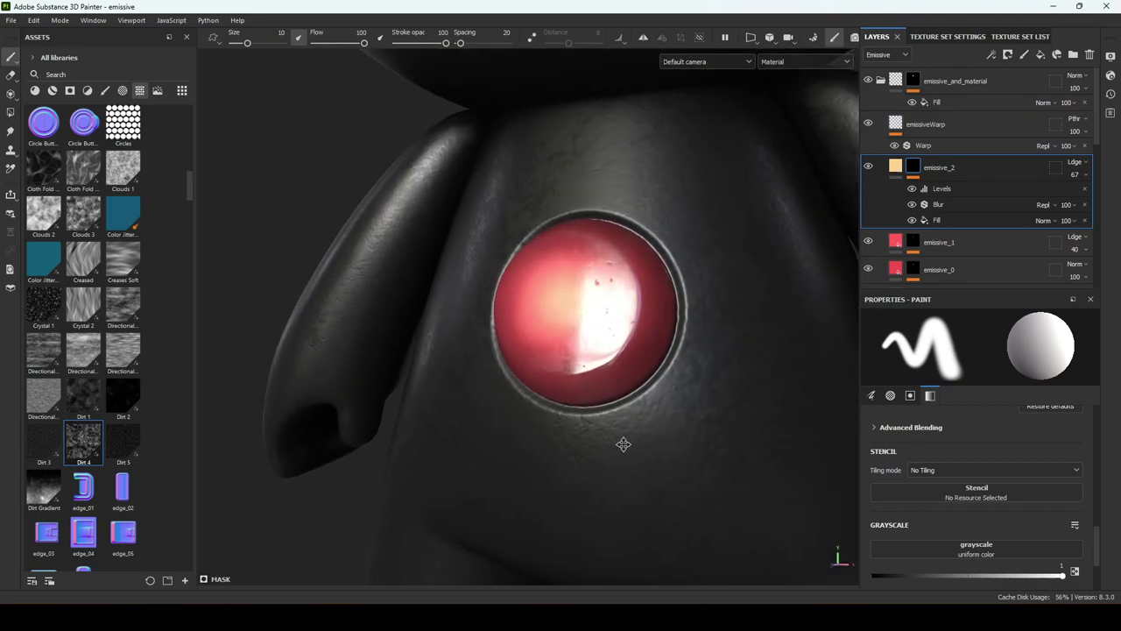
alt+drag(623, 445, 513, 461)
key(c)
key(c)
key(c)
key(c)
key(c)
key(c)
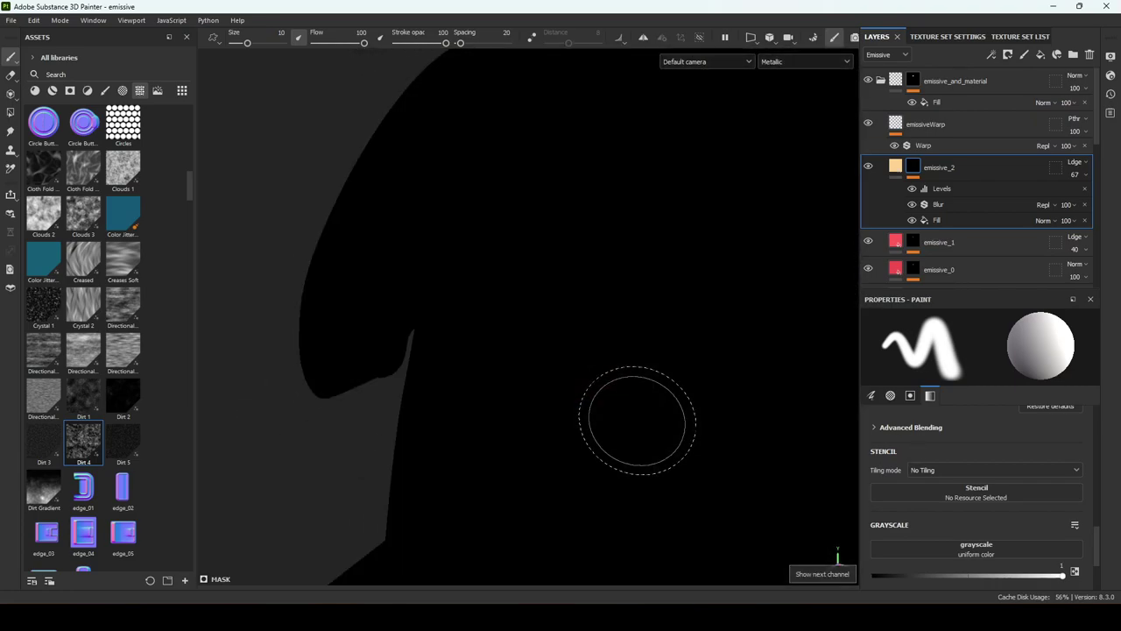
key(c)
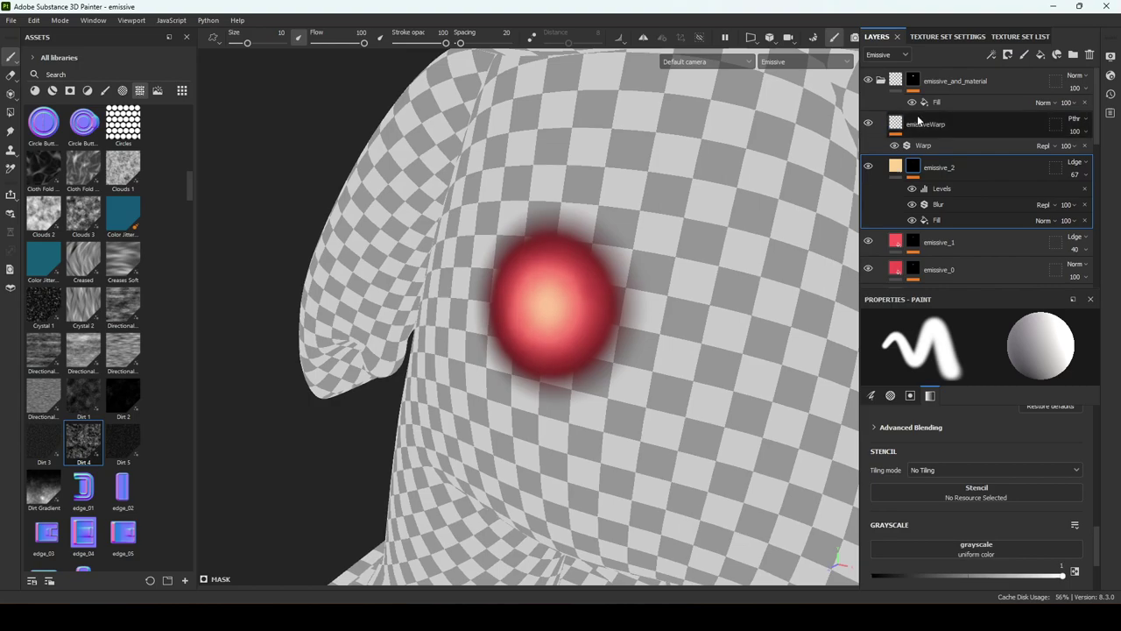
Select the Warp filter on the emissiveWarp layer and review its parameters against the emissive glow
click(1020, 123)
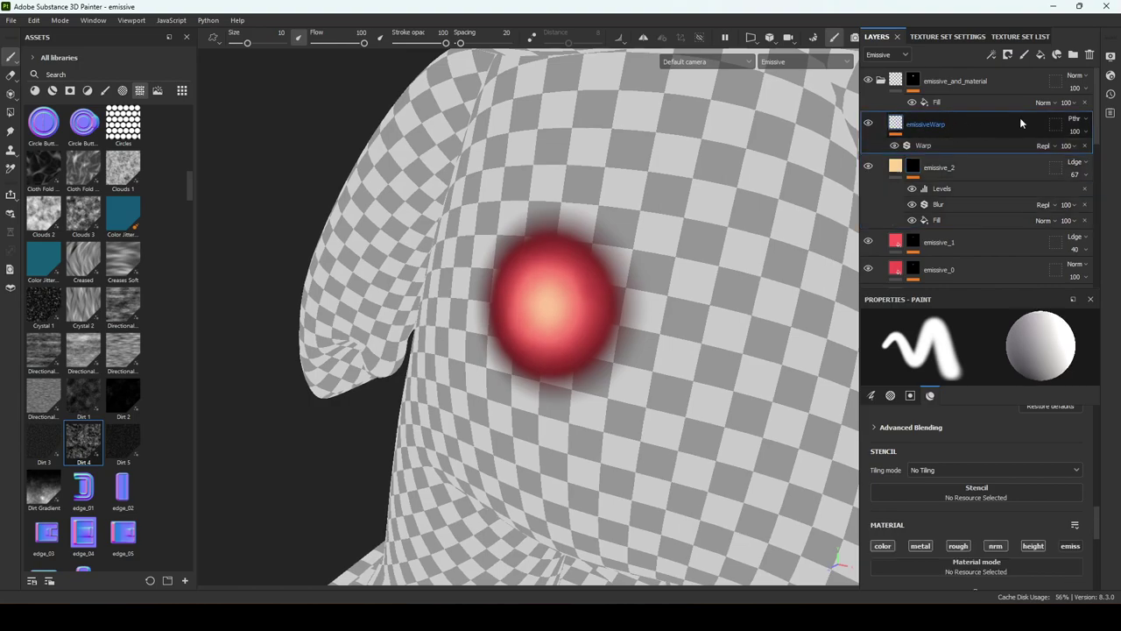
click(920, 144)
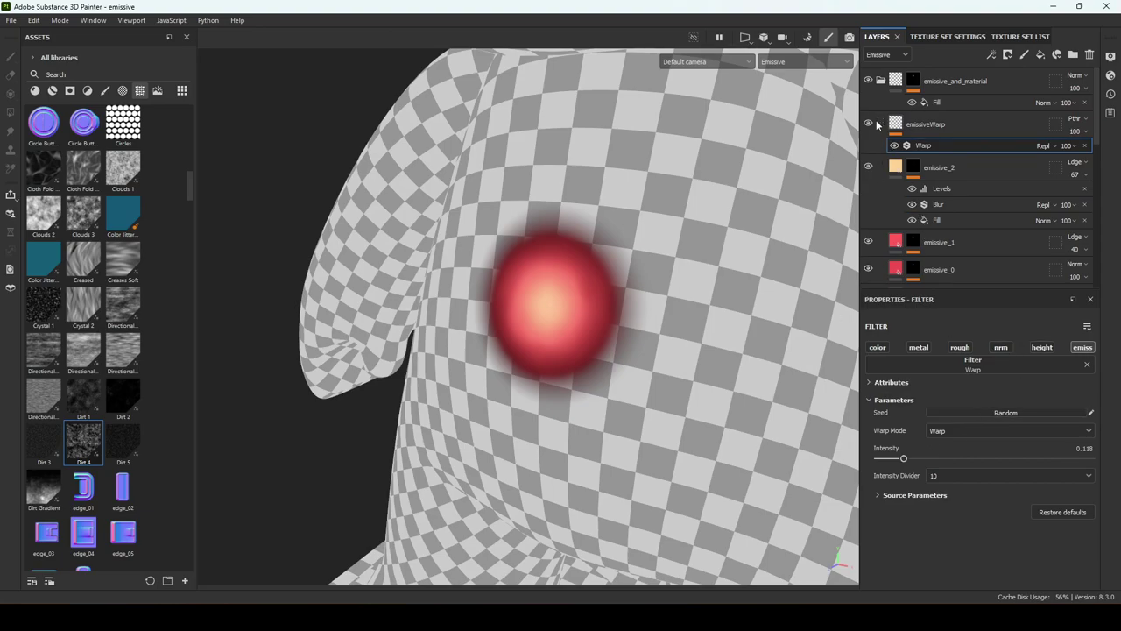
scroll(779, 190, down, 3)
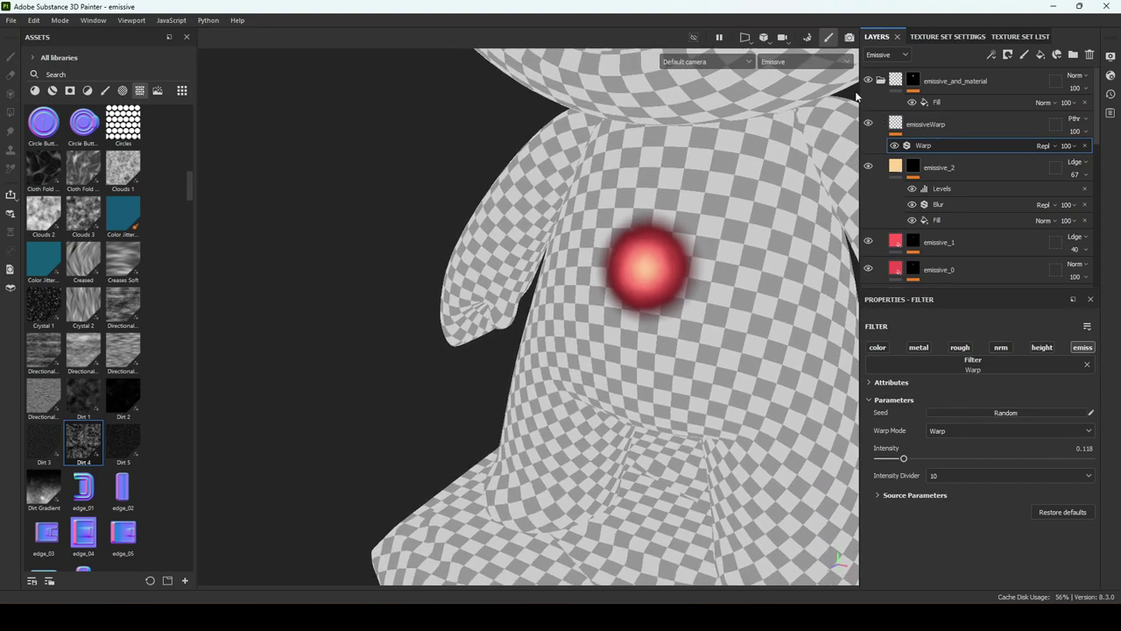
Collapse the emissive_and_material folder and the effect stacks of the button_anchor, indention_anchor and indention layers
click(875, 81)
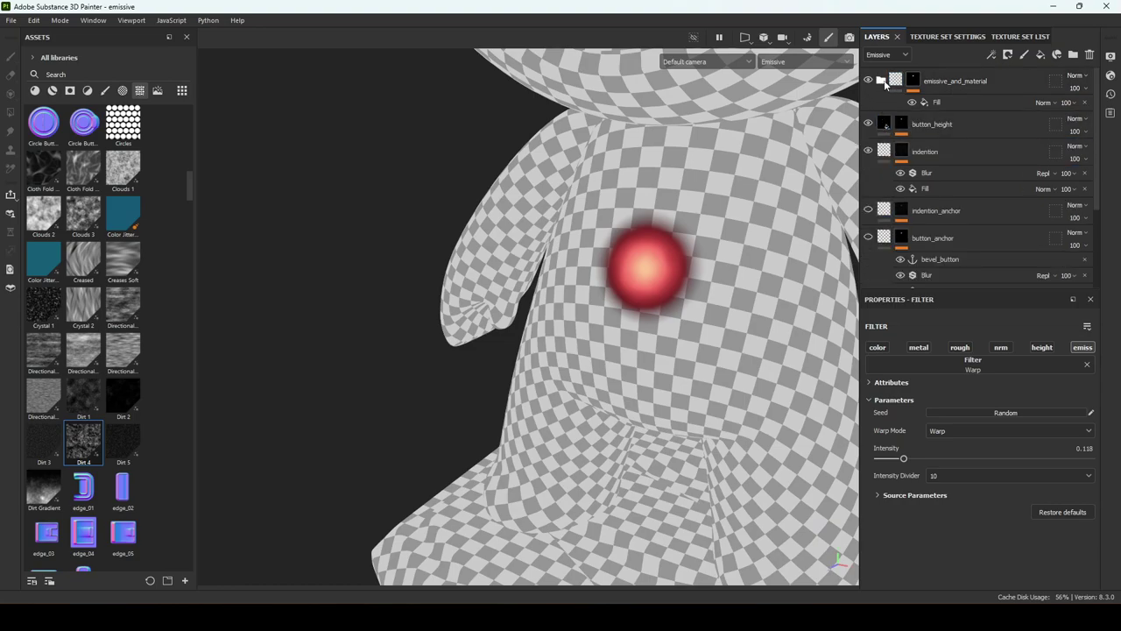
click(884, 129)
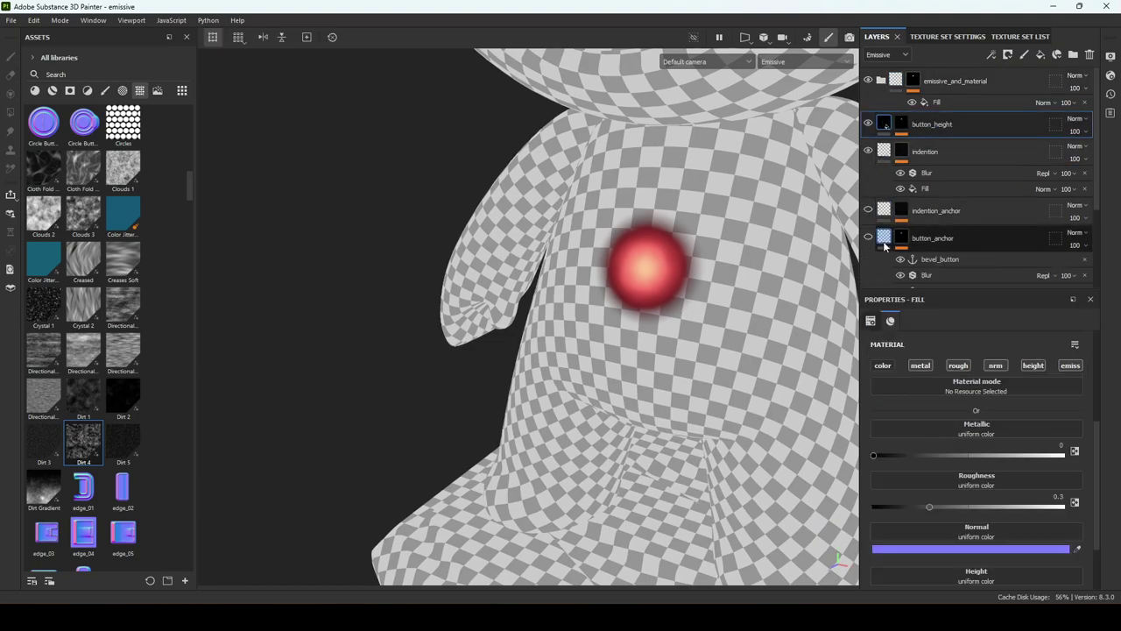
click(886, 240)
click(888, 218)
click(880, 154)
Return to the material view and examine the whole character's button and EXIT sign from several angles
alt+right_drag(525, 179, 166, 180)
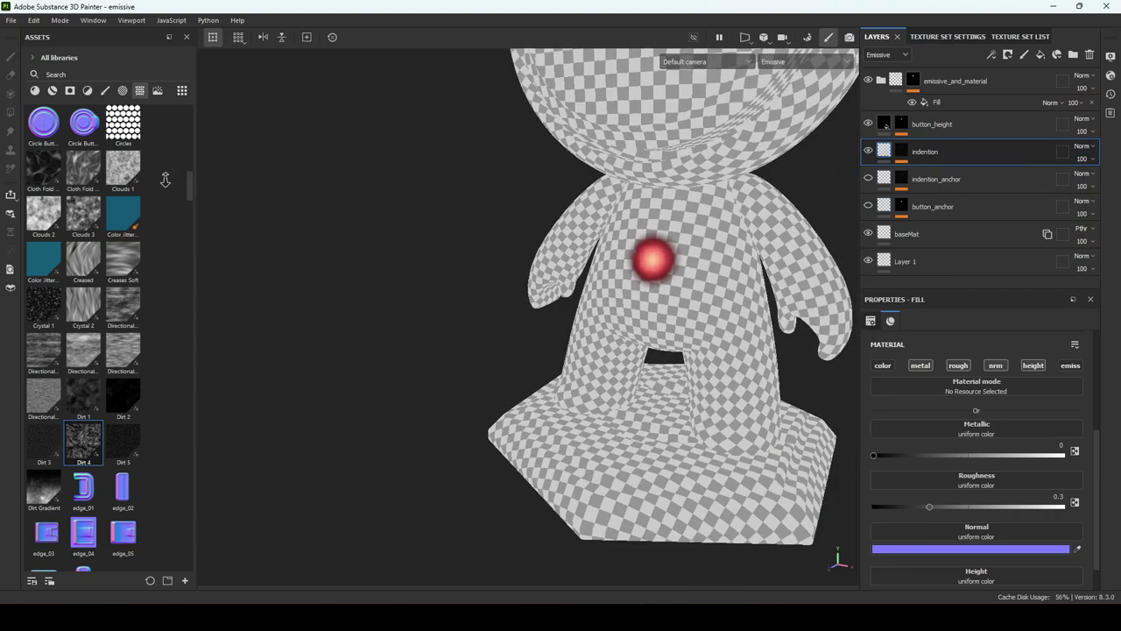
alt+drag(582, 246, 462, 252)
key(m)
alt+drag(624, 273, 392, 306)
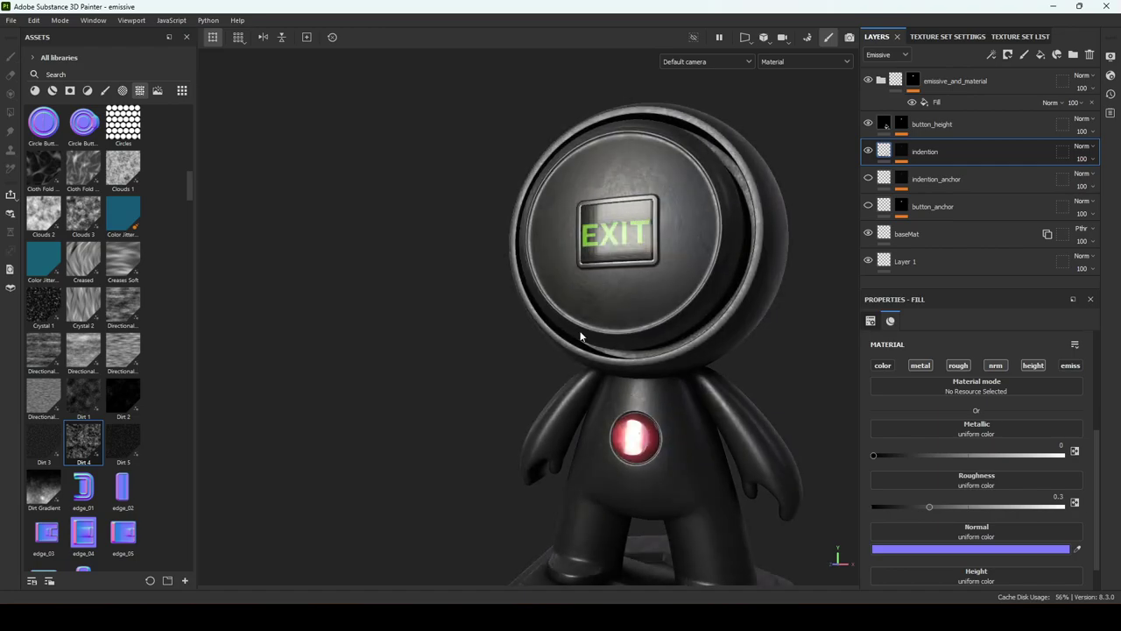
mouse_move(490, 320)
alt+mouse_down()
mouse_move(468, 296)
mouse_move(412, 303)
mouse_move(518, 220)
mouse_move(479, 302)
mouse_move(571, 295)
alt+mouse_up()
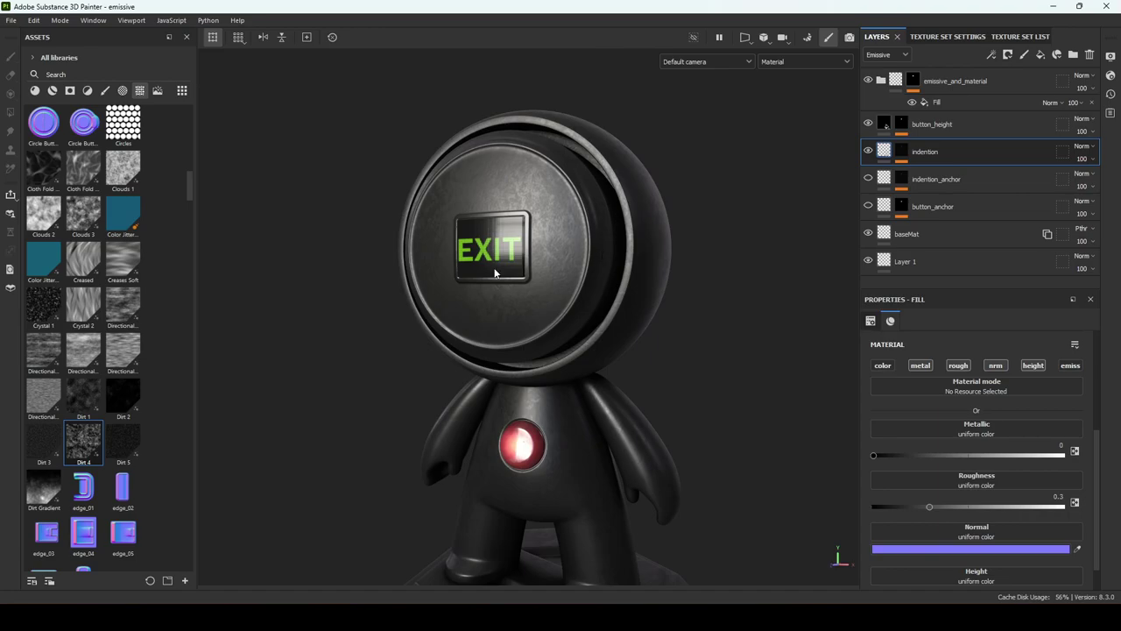
alt+drag(566, 192, 631, 315)
Add a fill layer above the emissive_and_material folder with only the normal channel enabled
click(1046, 74)
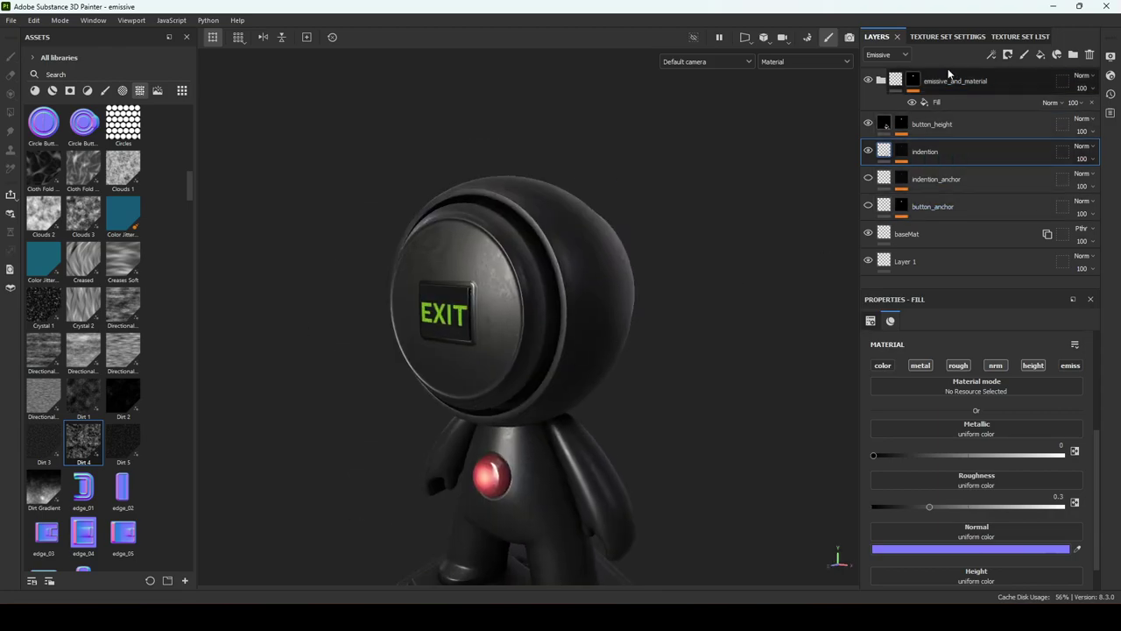
click(1041, 55)
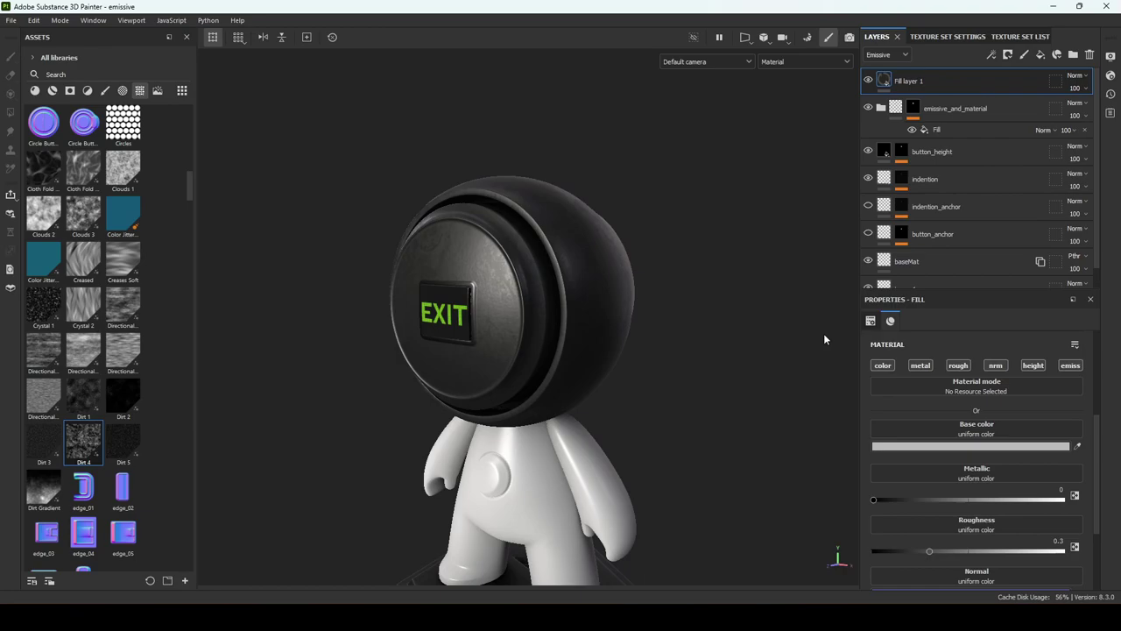
alt+middle_drag(595, 357, 639, 200)
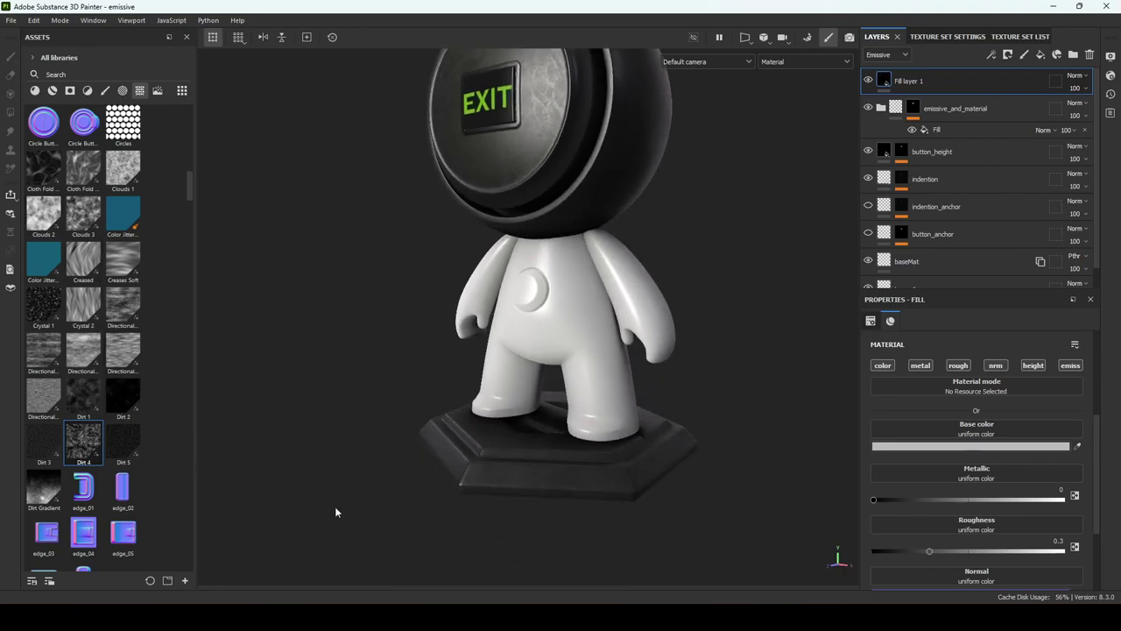
click(995, 365)
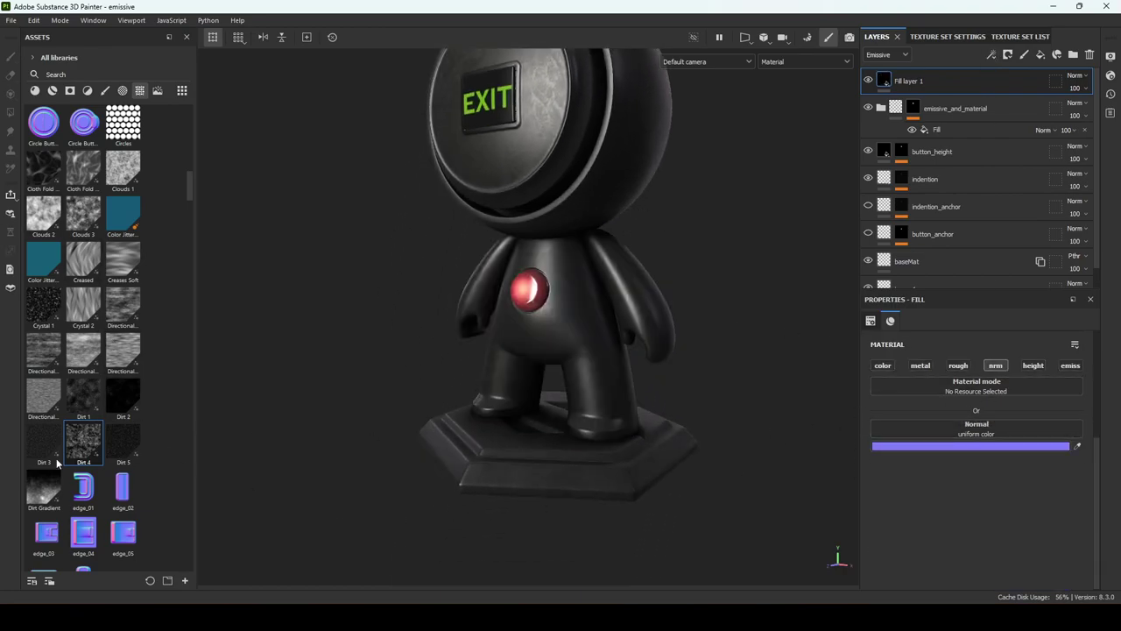
Find the edge_02 texture in the asset library and assign it to the new fill layer's Normal channel
scroll(105, 421, down, 5)
scroll(105, 421, up, 3)
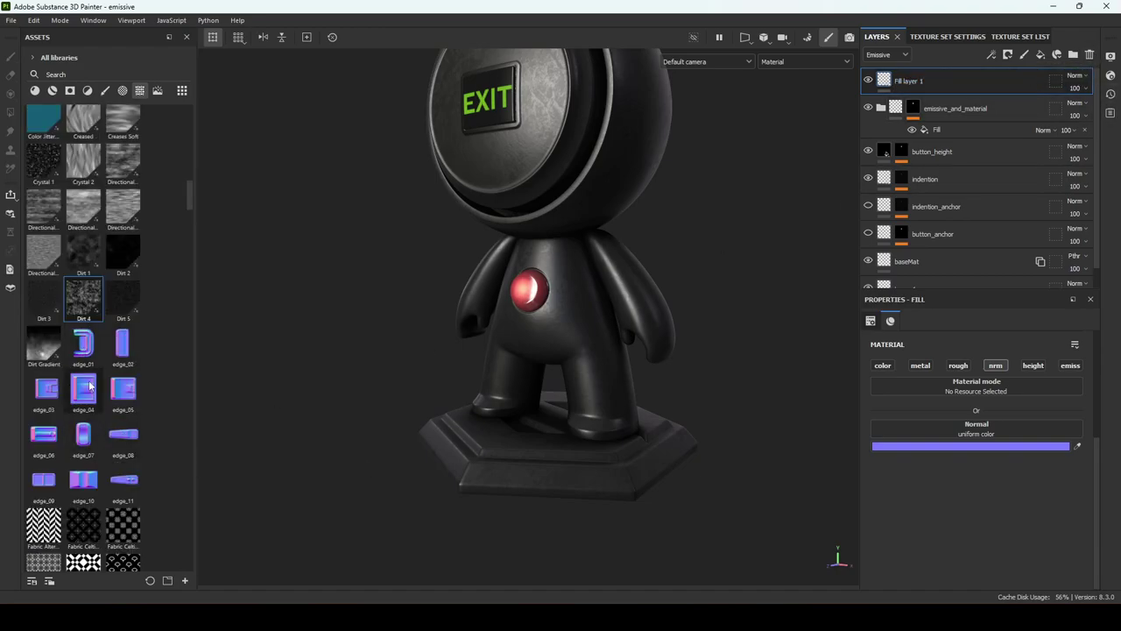
scroll(101, 412, up, 3)
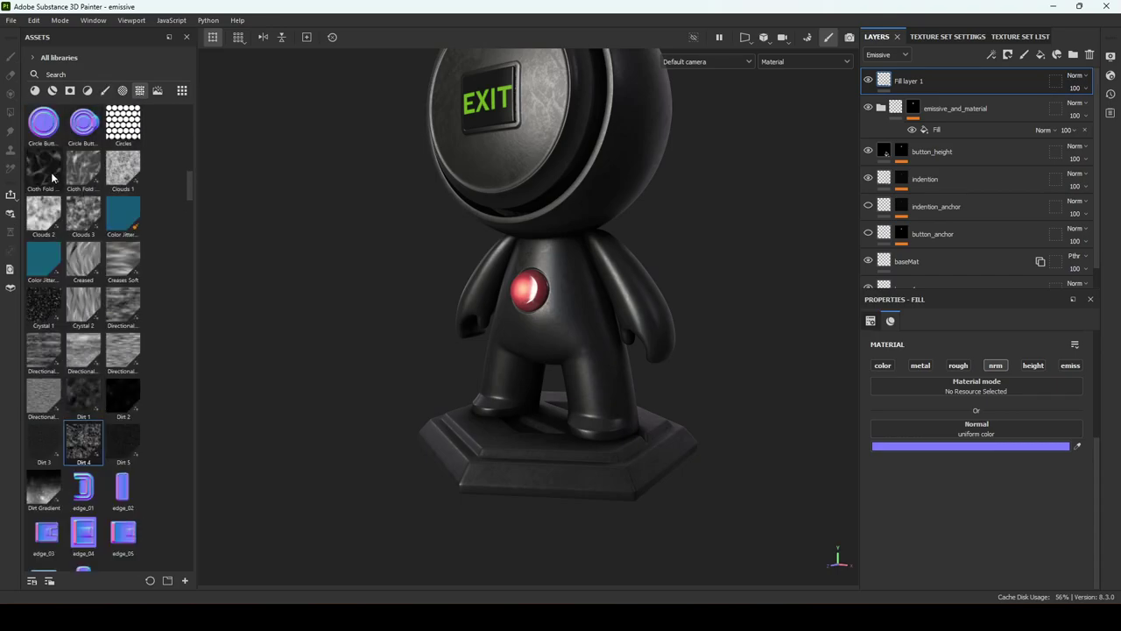
scroll(52, 178, up, 10)
scroll(74, 251, down, 3)
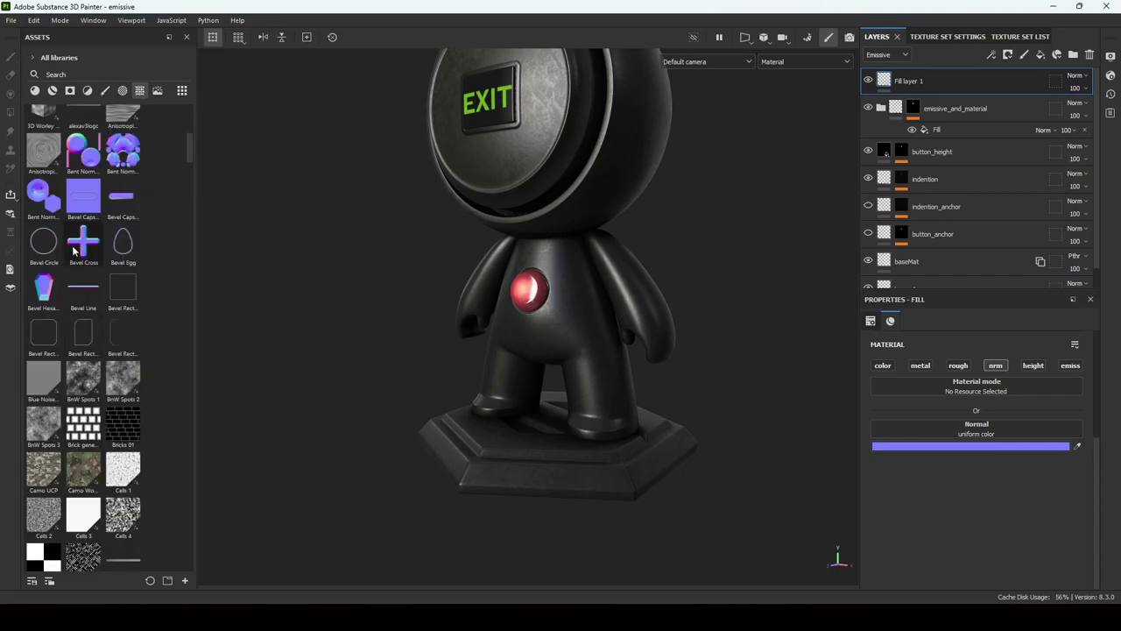
scroll(73, 251, down, 15)
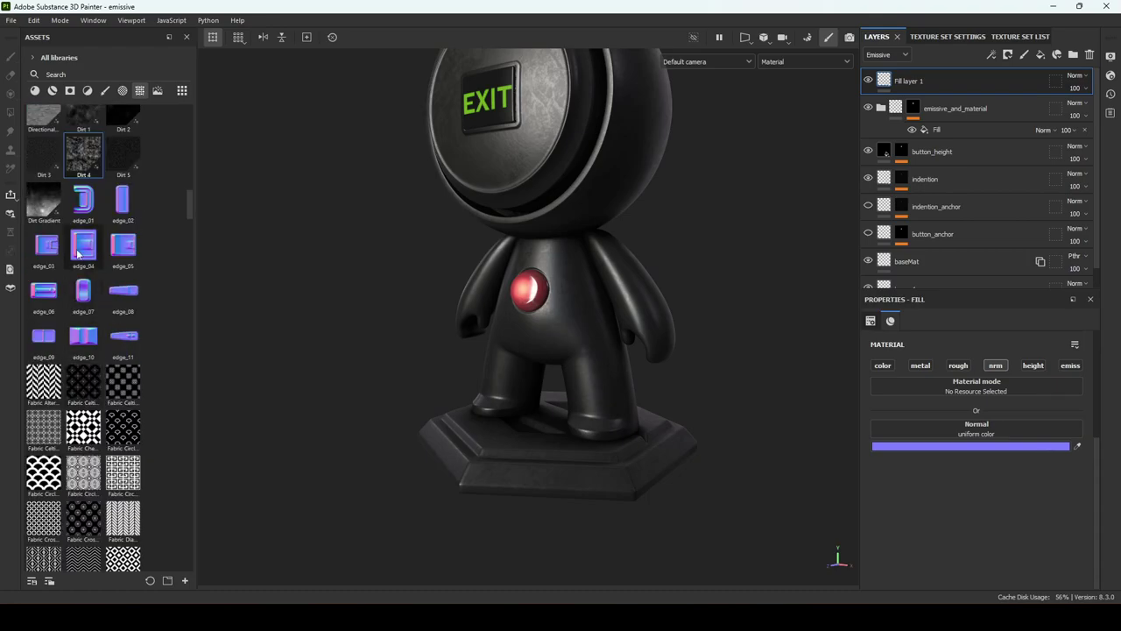
drag(122, 204, 939, 422)
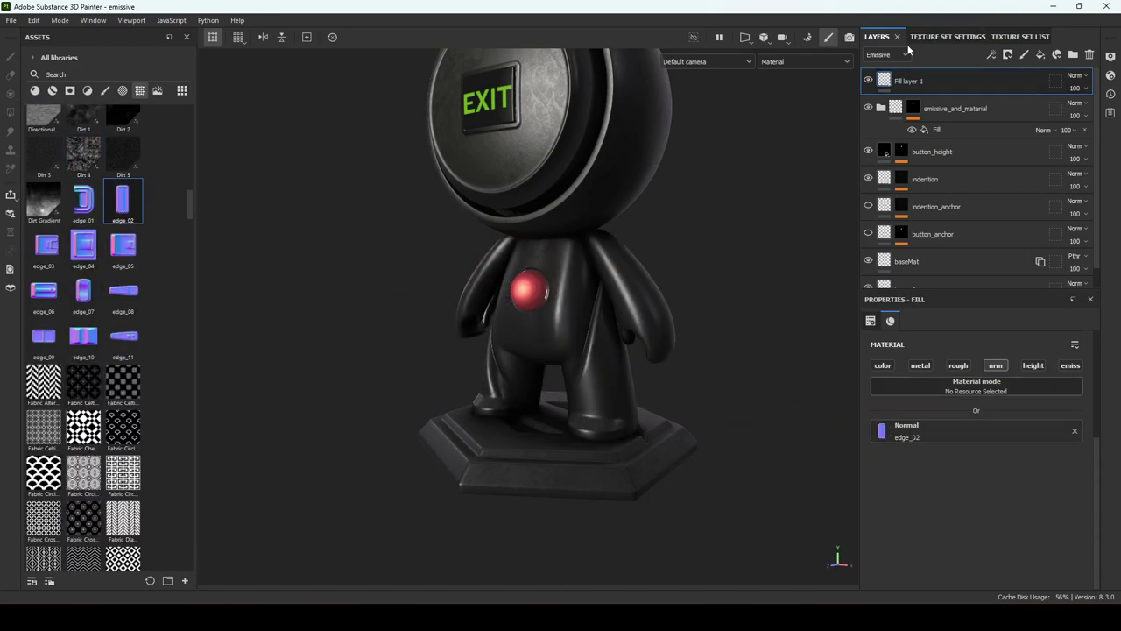
Show the Normal + Height + Mesh channel in a split 3D and 2D view with the fill's UV transformations accessible
key(c)
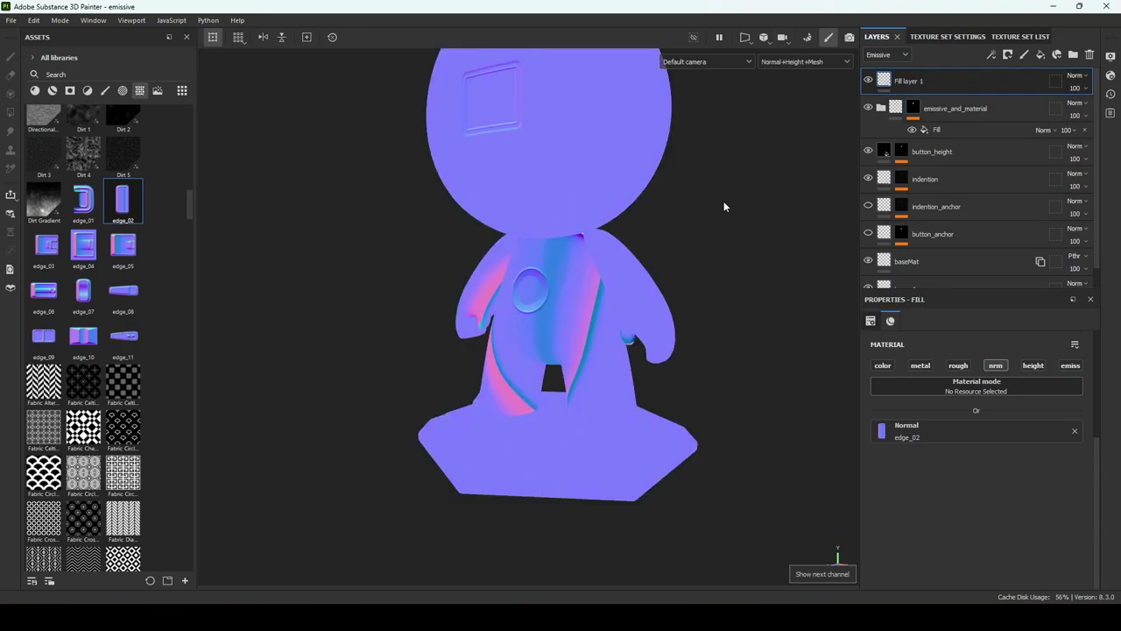
alt+drag(723, 202, 797, 85)
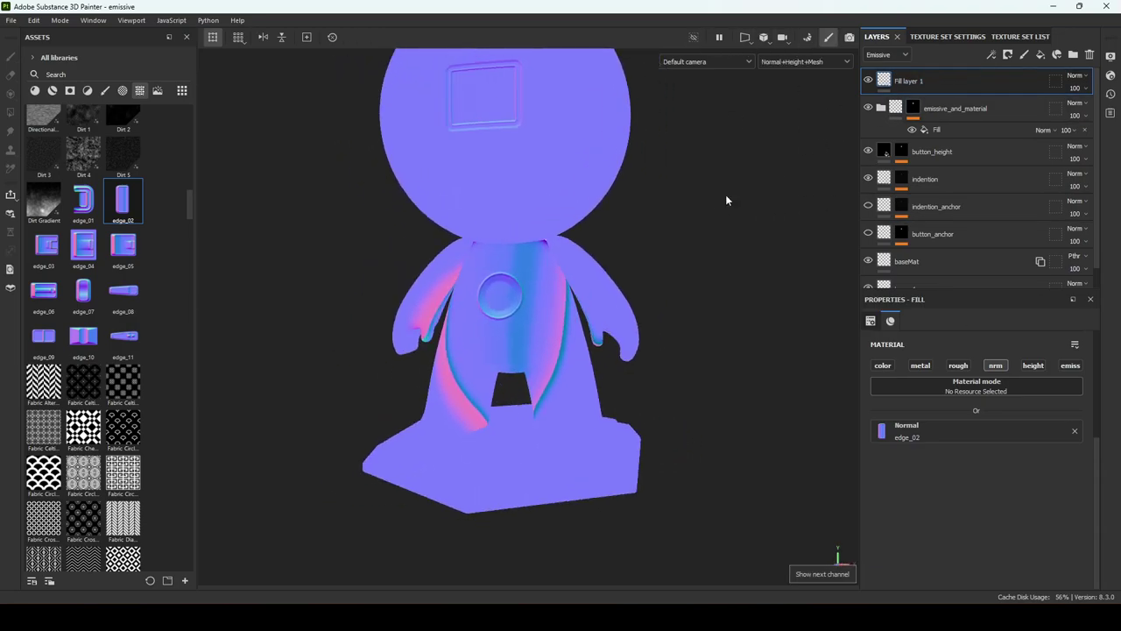
scroll(958, 431, up, 3)
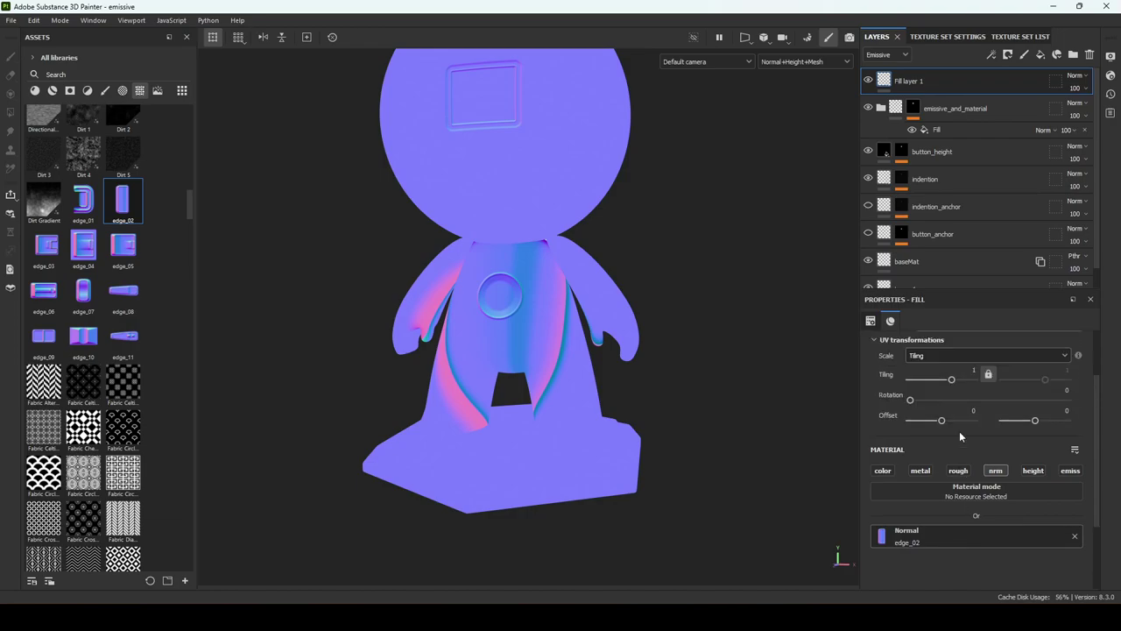
click(746, 38)
click(771, 55)
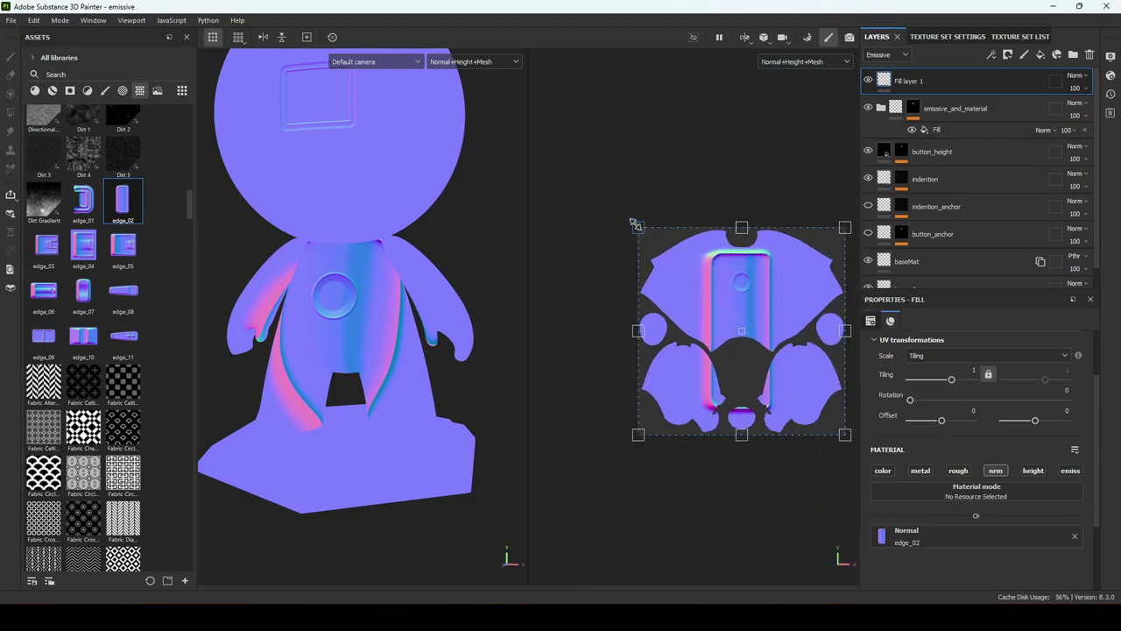
Shrink the edge_02 projection, place it beside the chest button in the UV layout, and set its UV Wrap to None
drag(635, 230, 764, 290)
scroll(958, 378, up, 2)
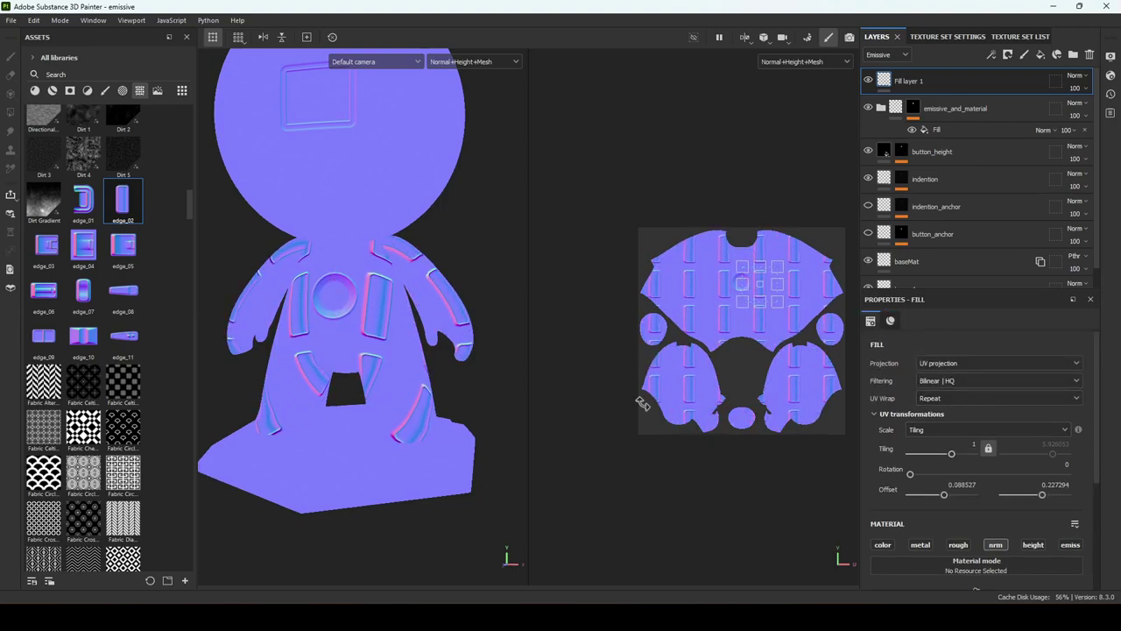
click(943, 399)
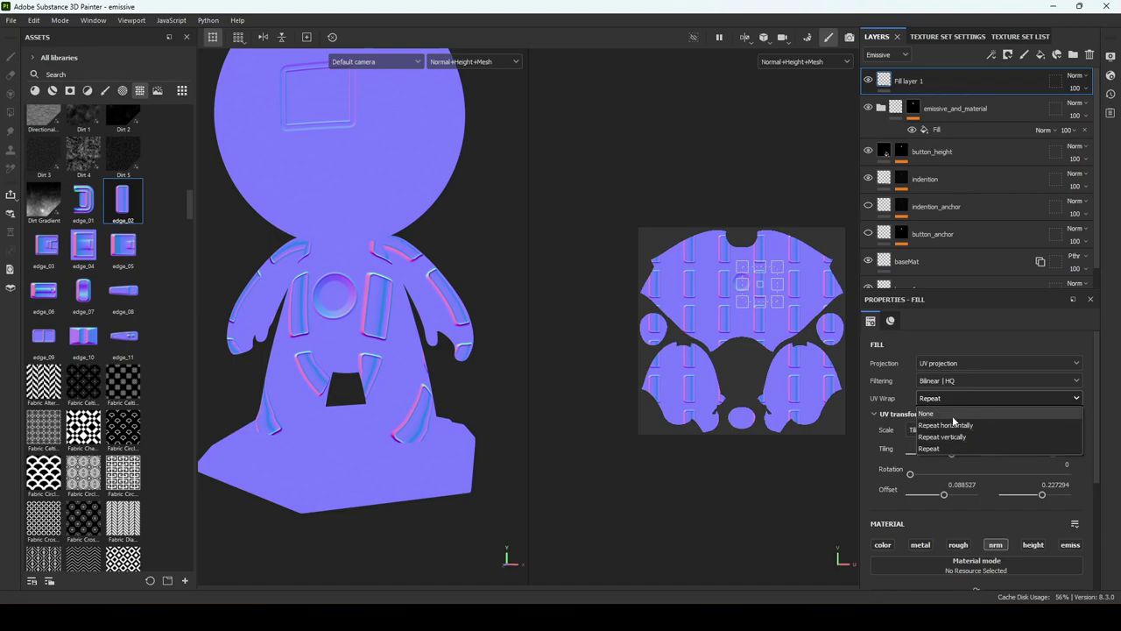
click(956, 412)
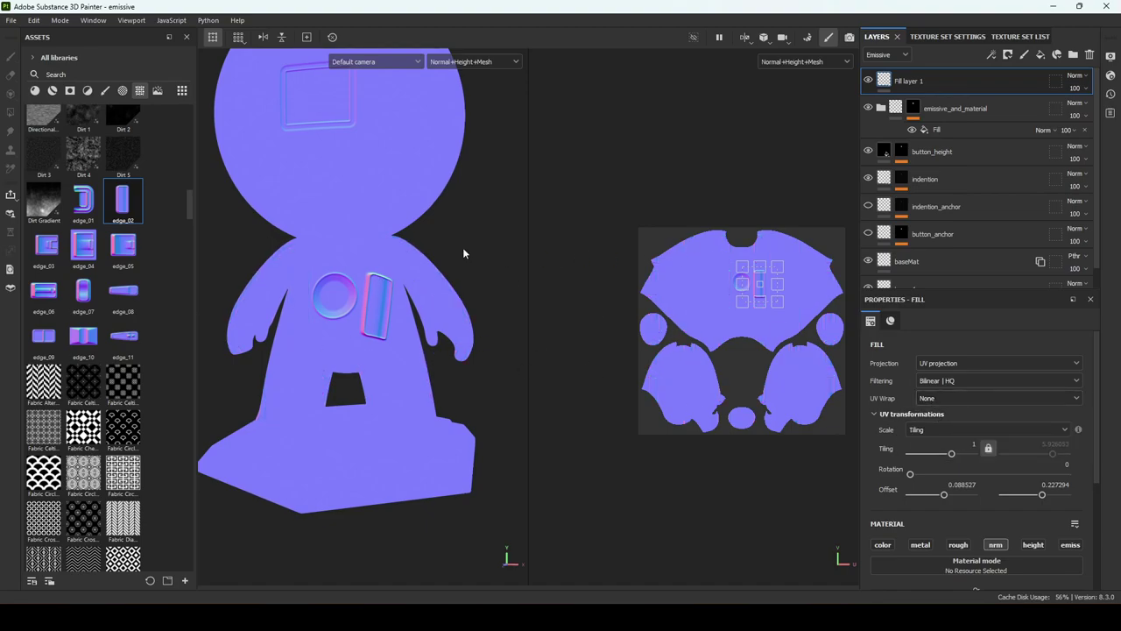
Return to the material view near the button and set the edge_02 fill's tiling to about 15.06
key(m)
alt+drag(460, 249, 436, 263)
alt+right_drag(436, 262, 418, 358)
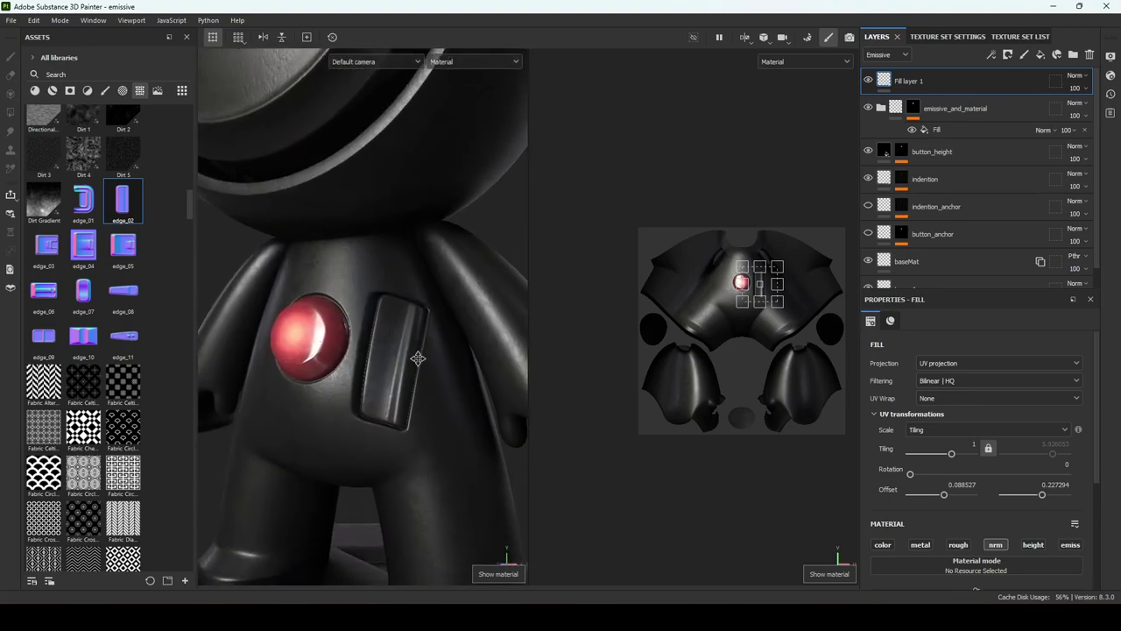
alt+middle_drag(418, 358, 411, 332)
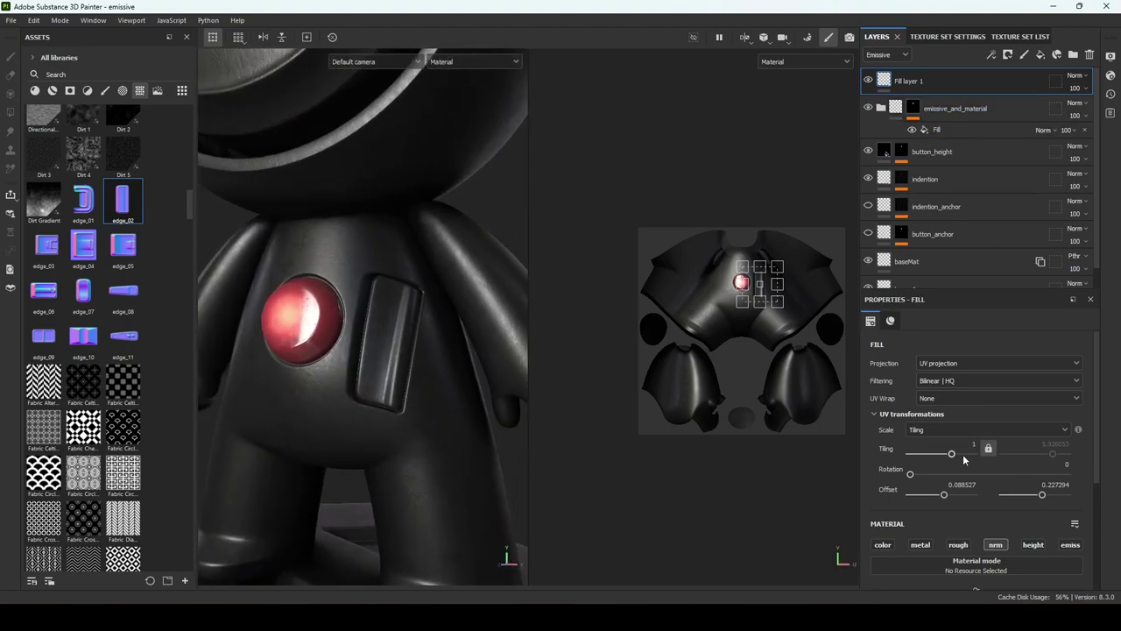
drag(952, 458, 965, 455)
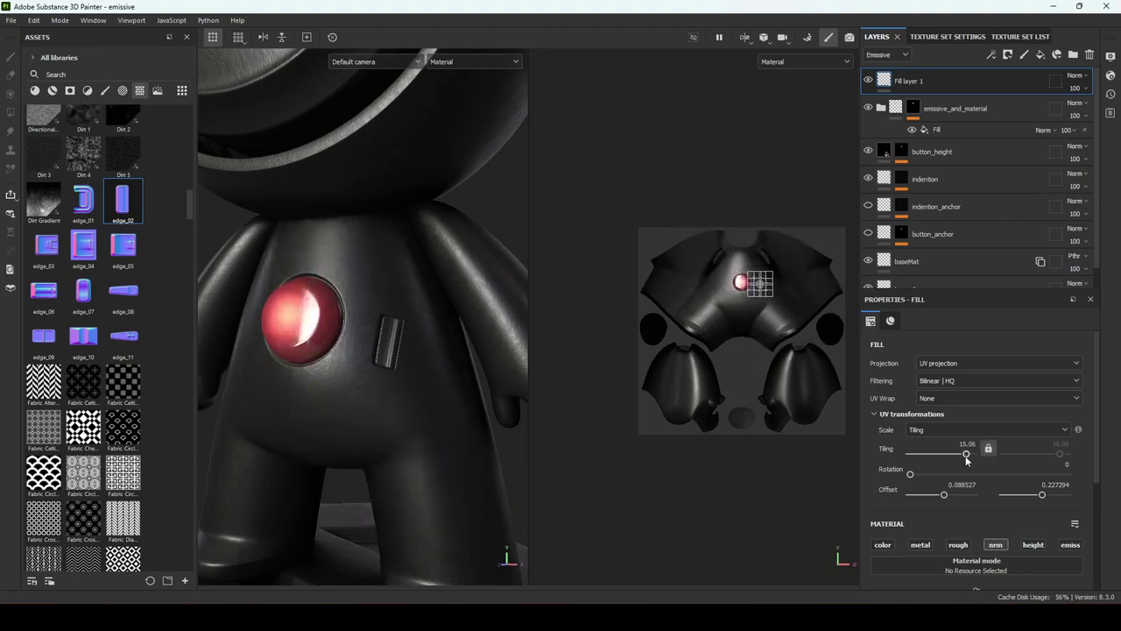
Show the layer stack's Normal channel and review the blending modes available for Fill layer 1
click(886, 54)
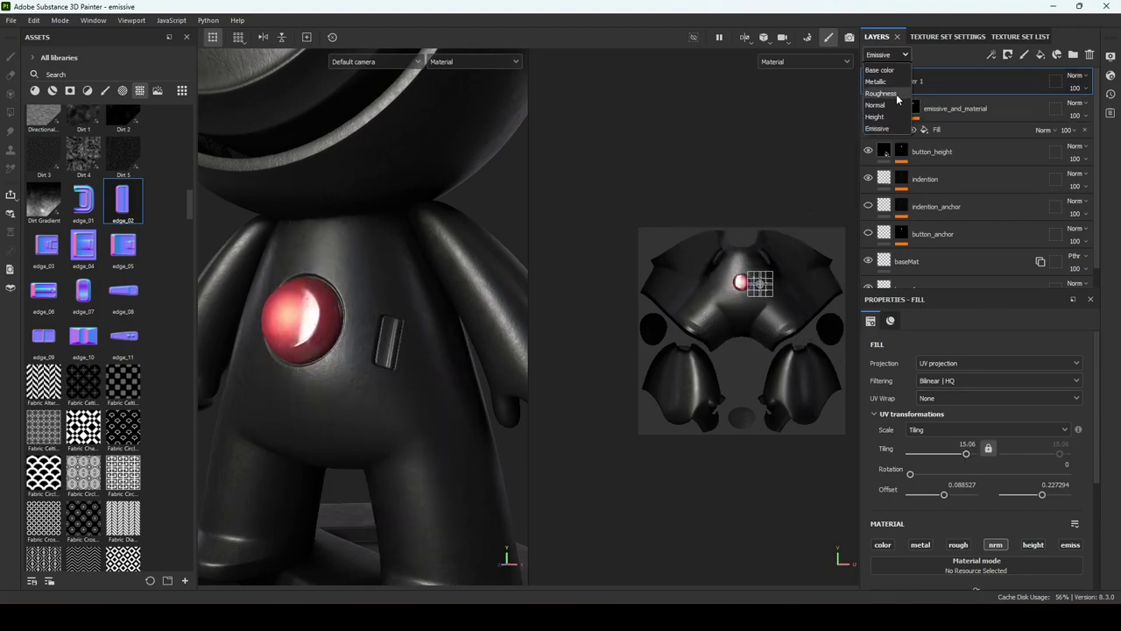
click(893, 109)
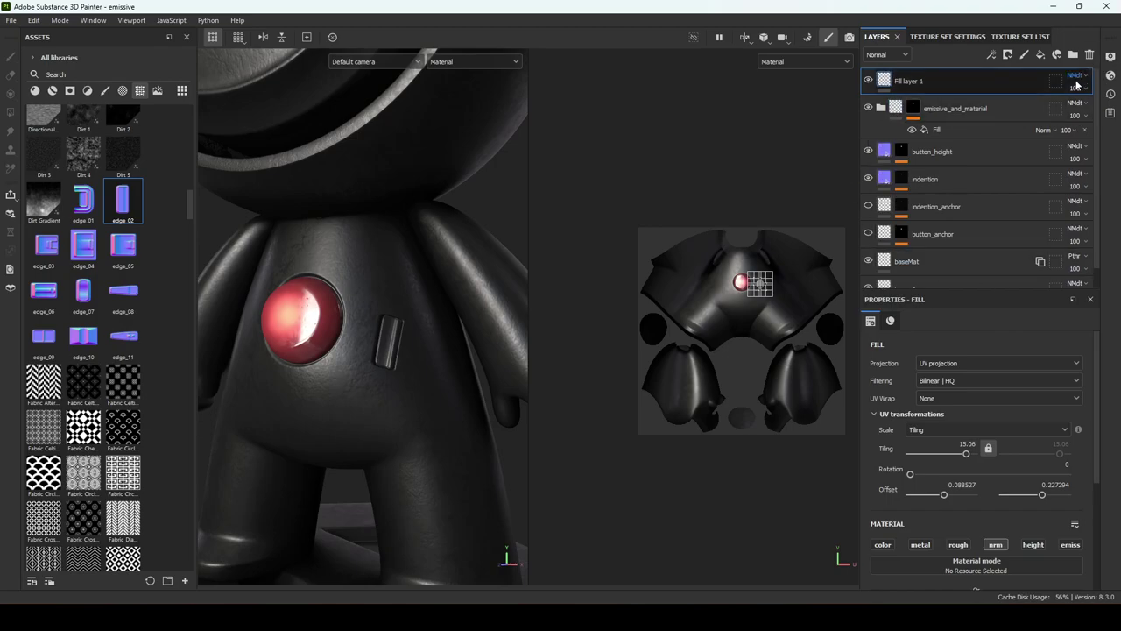
click(1076, 79)
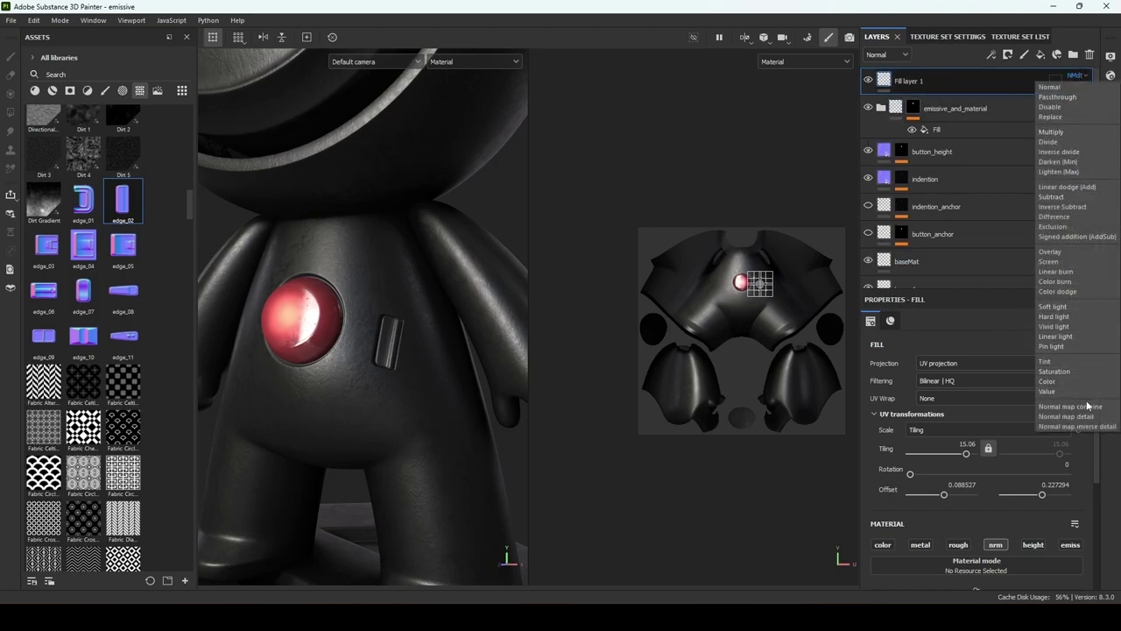
click(950, 85)
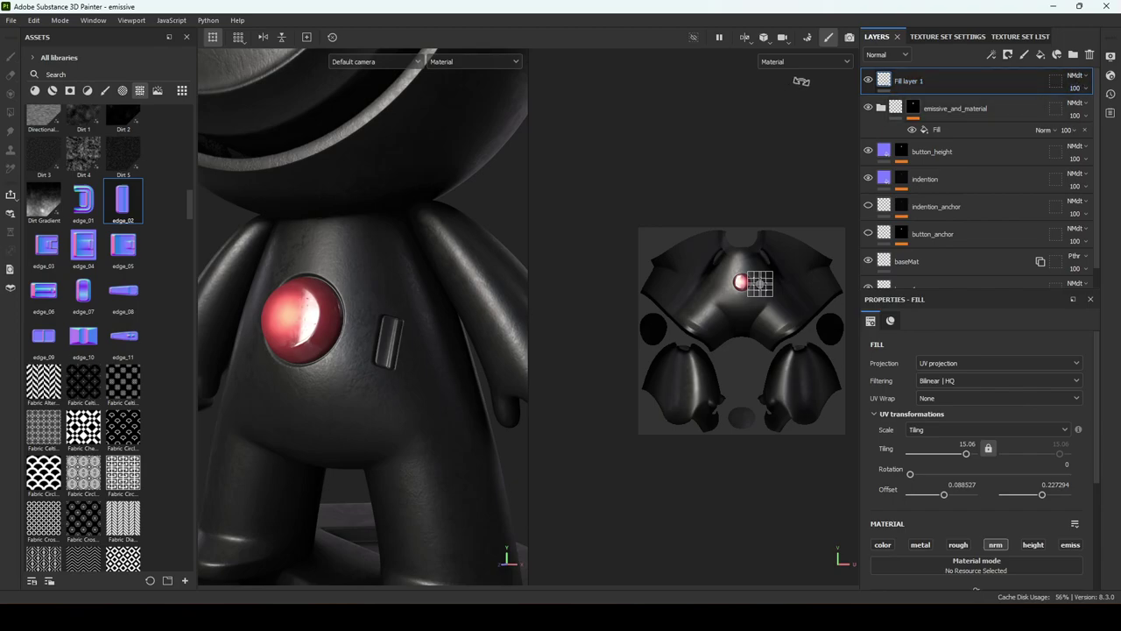
mouse_move(437, 313)
alt+mouse_down()
mouse_move(460, 302)
mouse_move(433, 306)
alt+mouse_up()
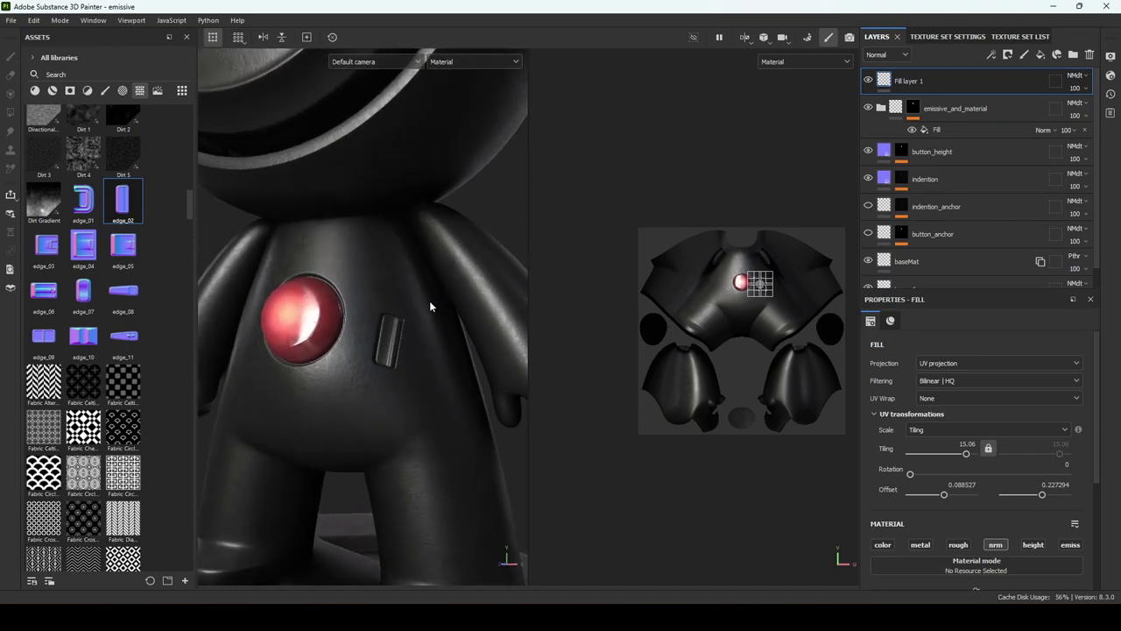
mouse_move(902, 103)
alt+drag(429, 388, 459, 361)
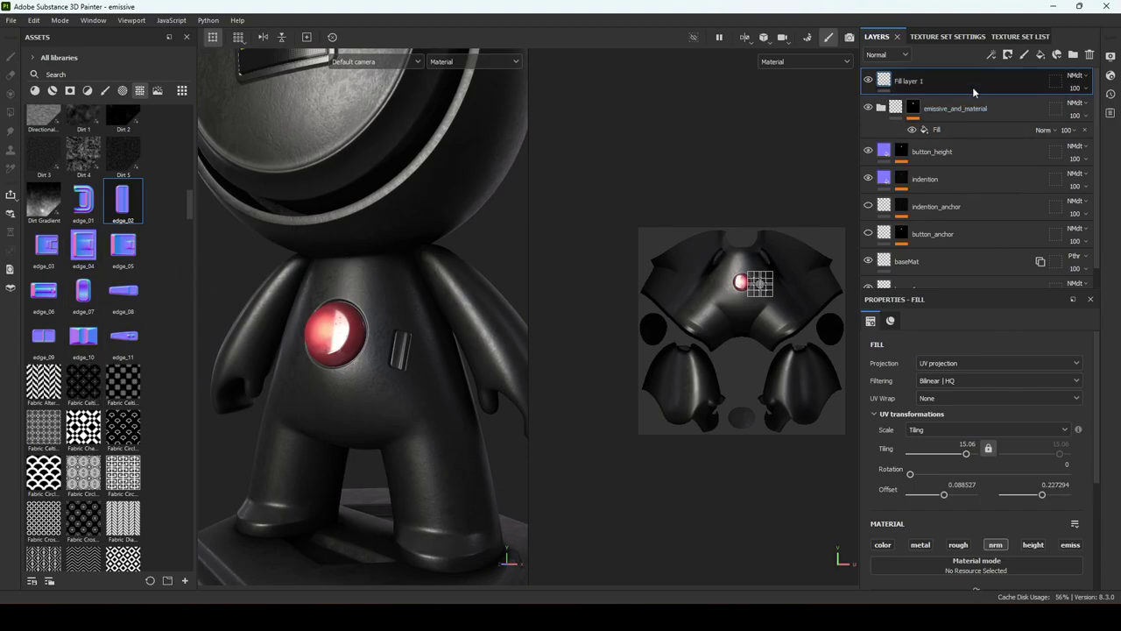
Add a second fill layer above Fill layer 1 with only the normal channel enabled and assign edge_10 to its Normal channel
click(1041, 54)
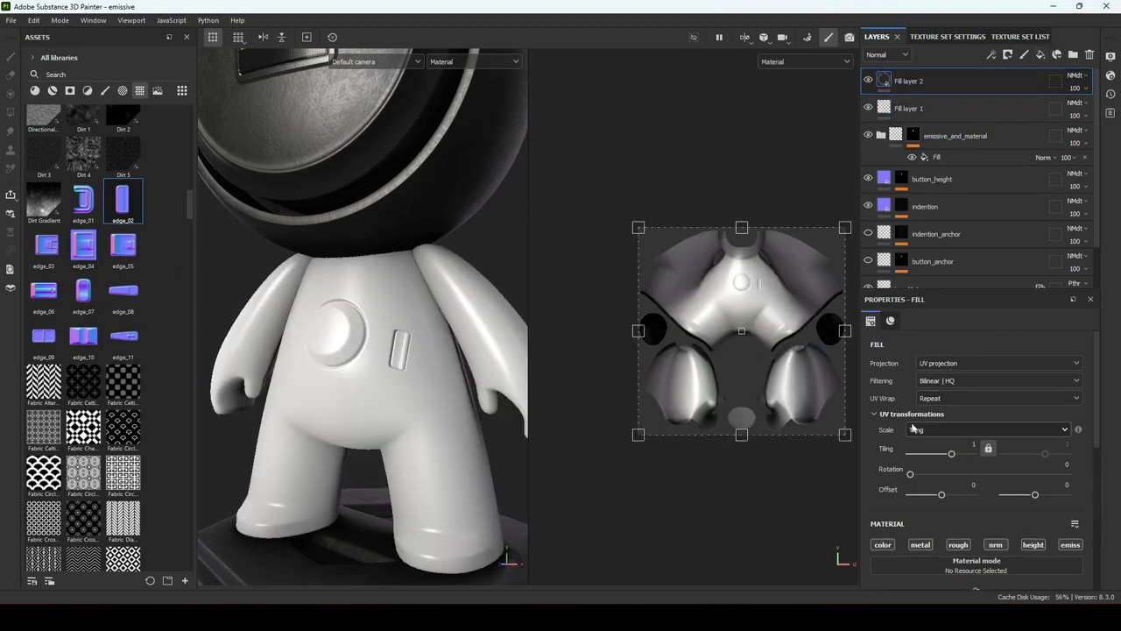
click(999, 544)
scroll(876, 438, down, 4)
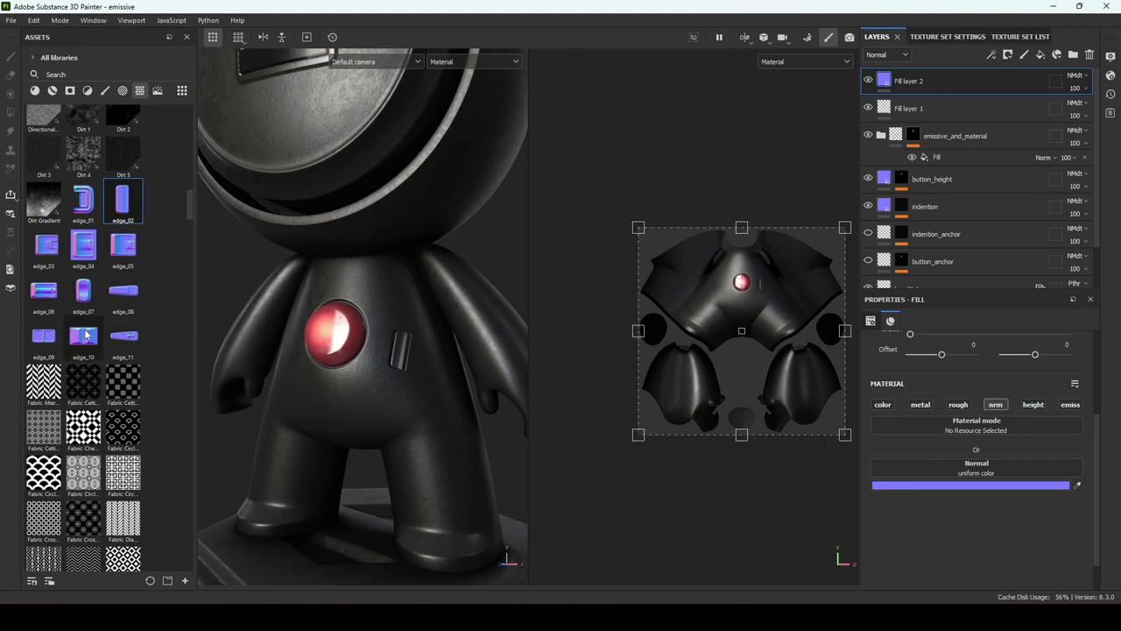
drag(85, 333, 947, 473)
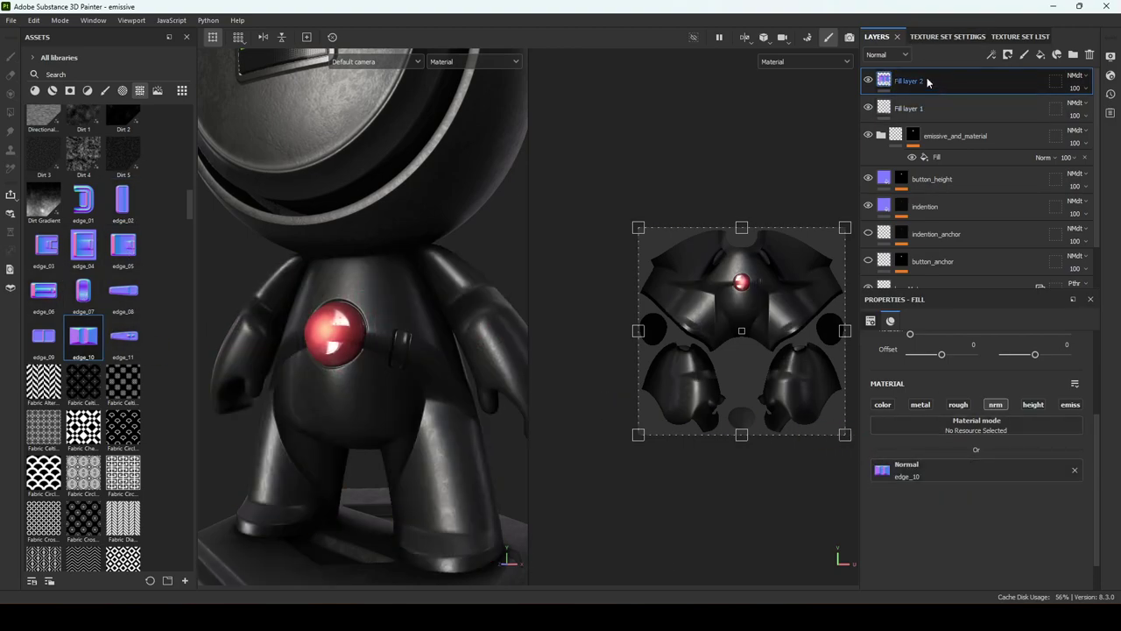
Shrink the edge_10 projection over the edge_02 detail, set its tiling to about 12, and set UV Wrap to None
scroll(946, 407, up, 3)
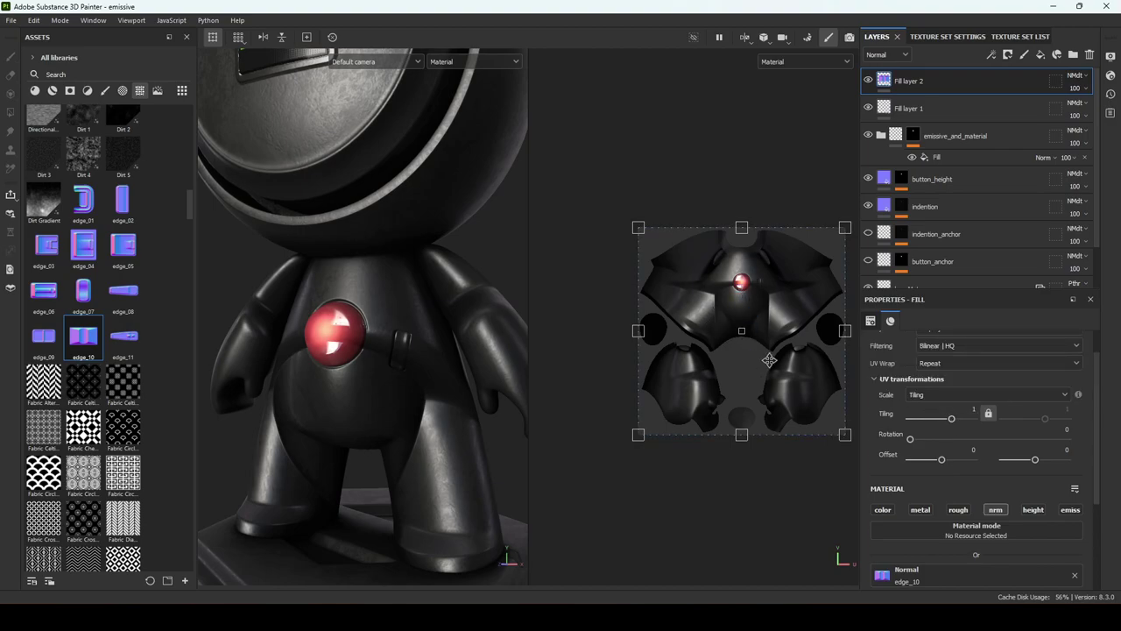
drag(721, 386, 736, 329)
drag(648, 165, 759, 287)
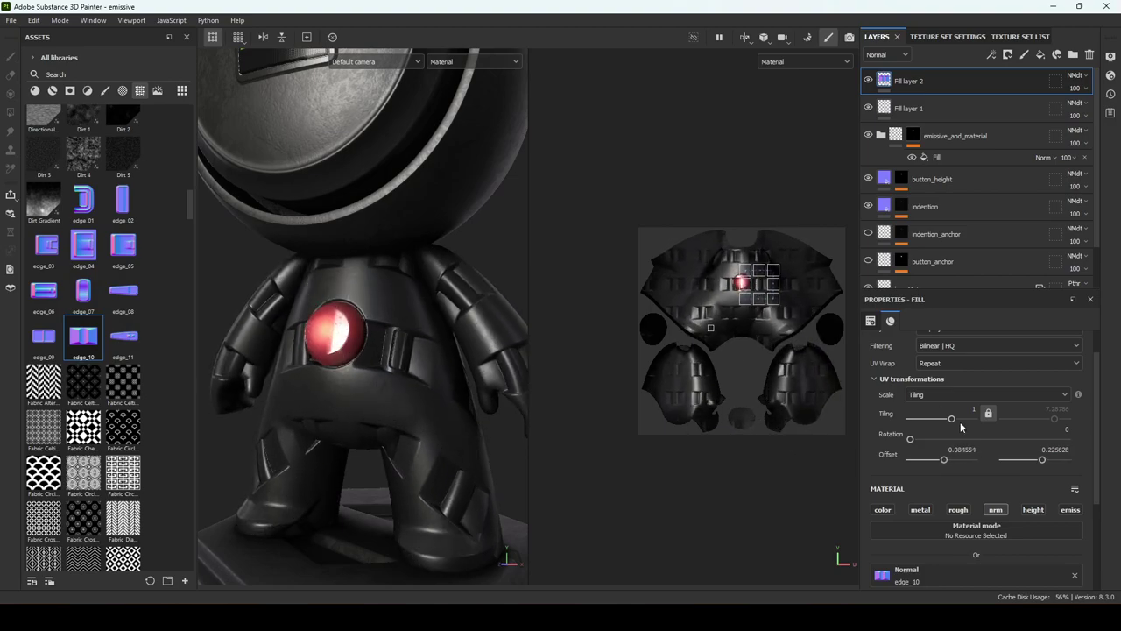
drag(961, 426, 965, 424)
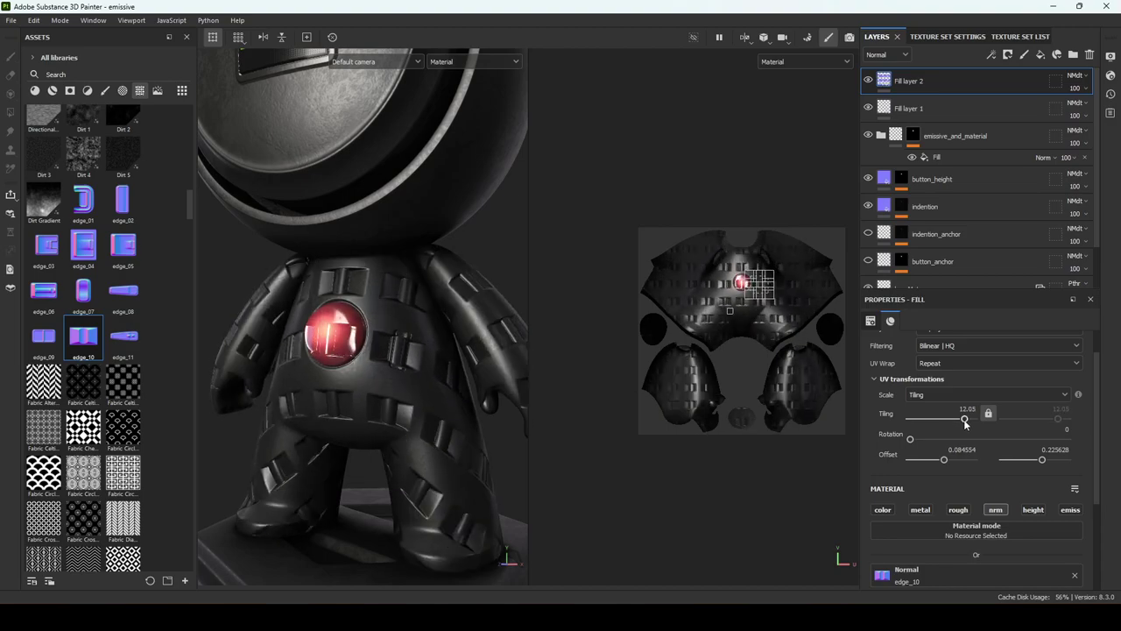
scroll(932, 457, up, 1)
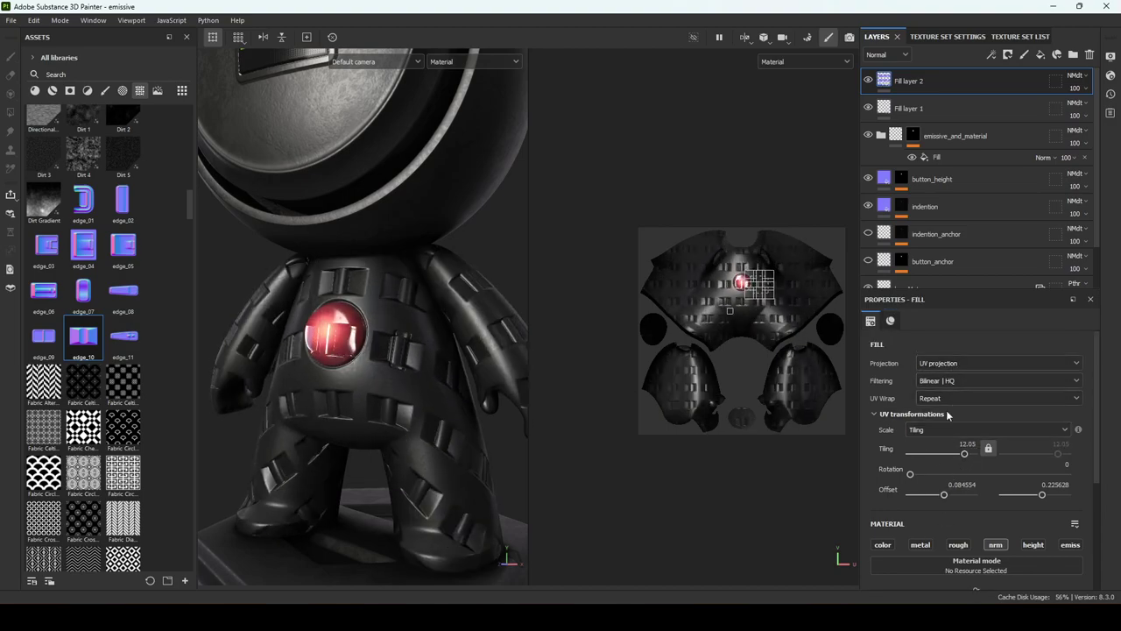
click(999, 397)
click(949, 426)
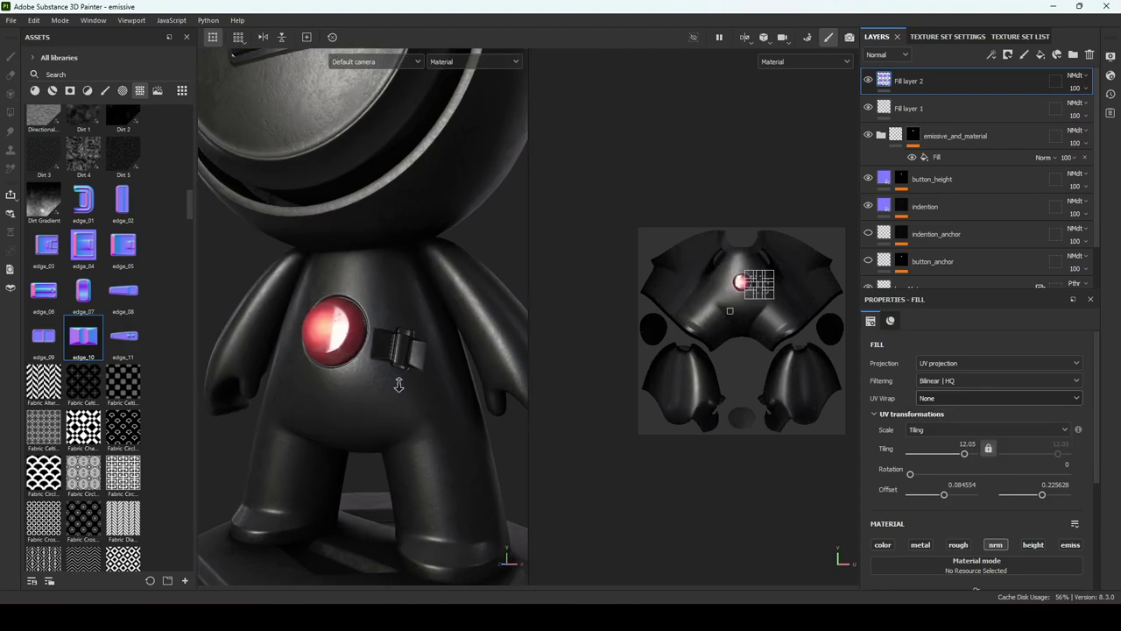
Set Fill layer 2's normal-channel blending mode to Normal while viewing the overlapping details up close
alt+right_drag(398, 385, 356, 476)
alt+middle_drag(356, 476, 363, 420)
alt+drag(363, 420, 346, 437)
alt+middle_drag(347, 438, 362, 459)
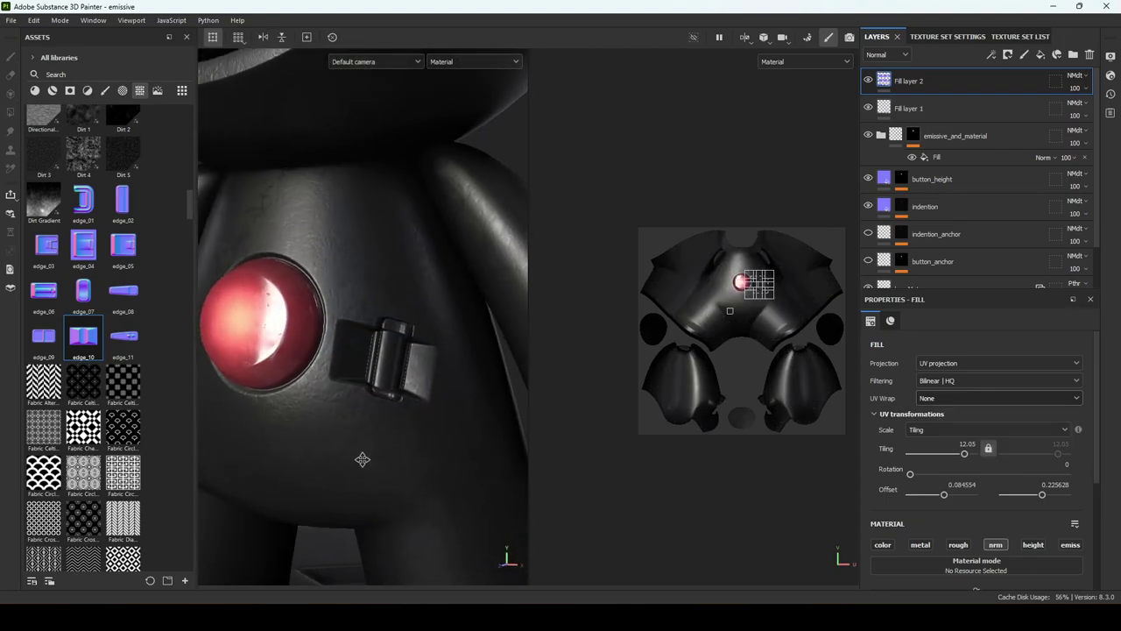
alt+drag(362, 459, 386, 429)
click(1074, 75)
click(1062, 91)
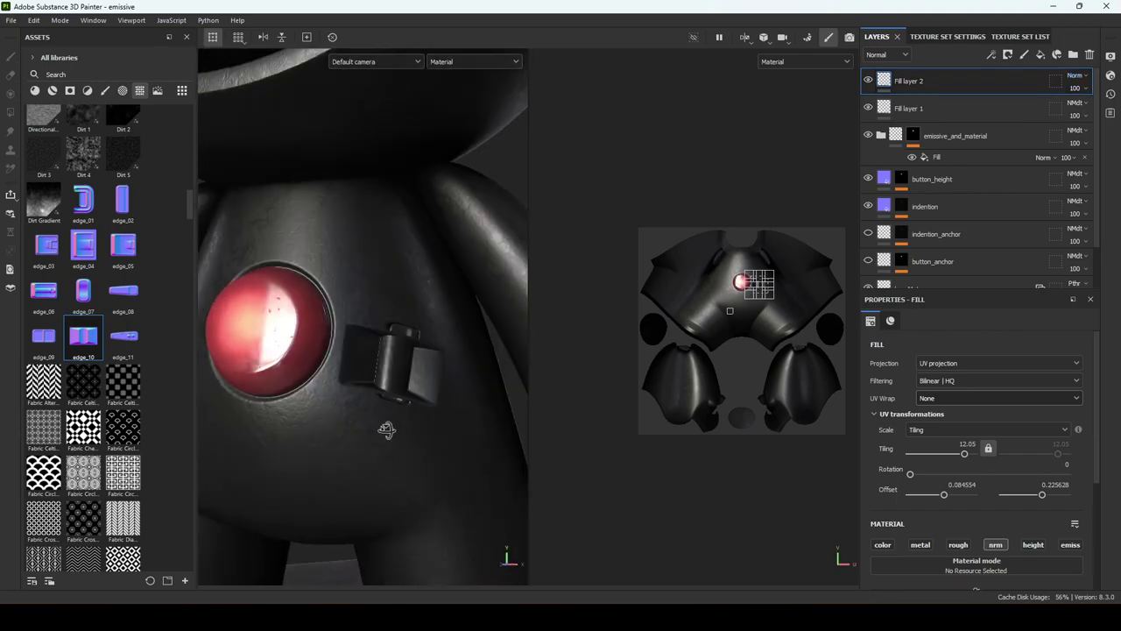
Set Fill layer 2's normal-channel blending mode to Normal map detail and its opacity to 35
double_click(908, 81)
click(1077, 76)
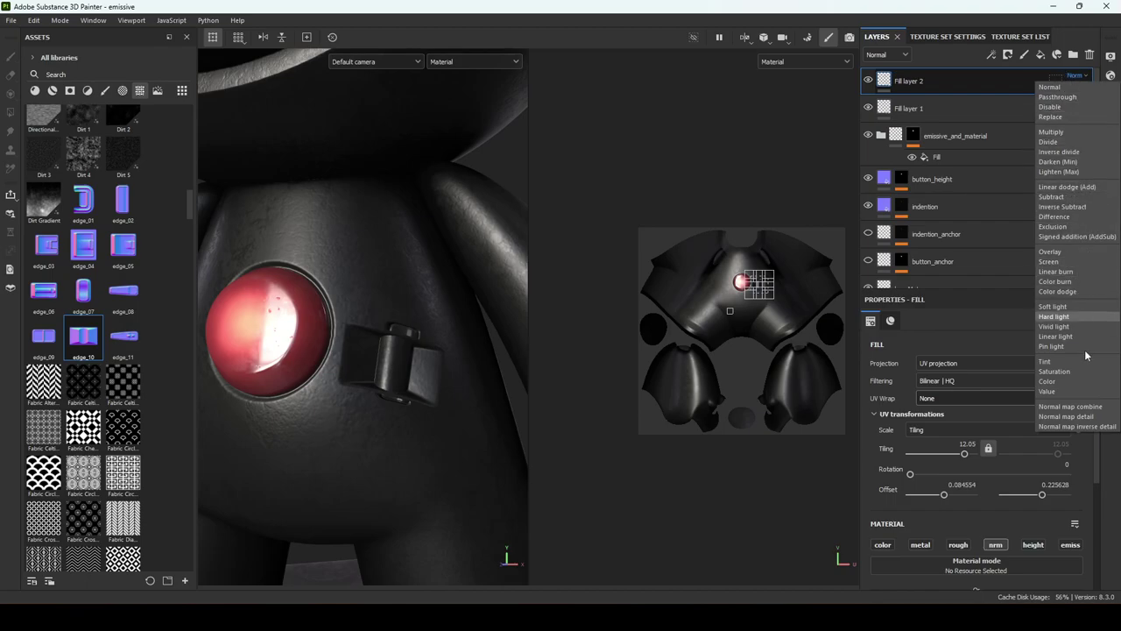
click(1103, 418)
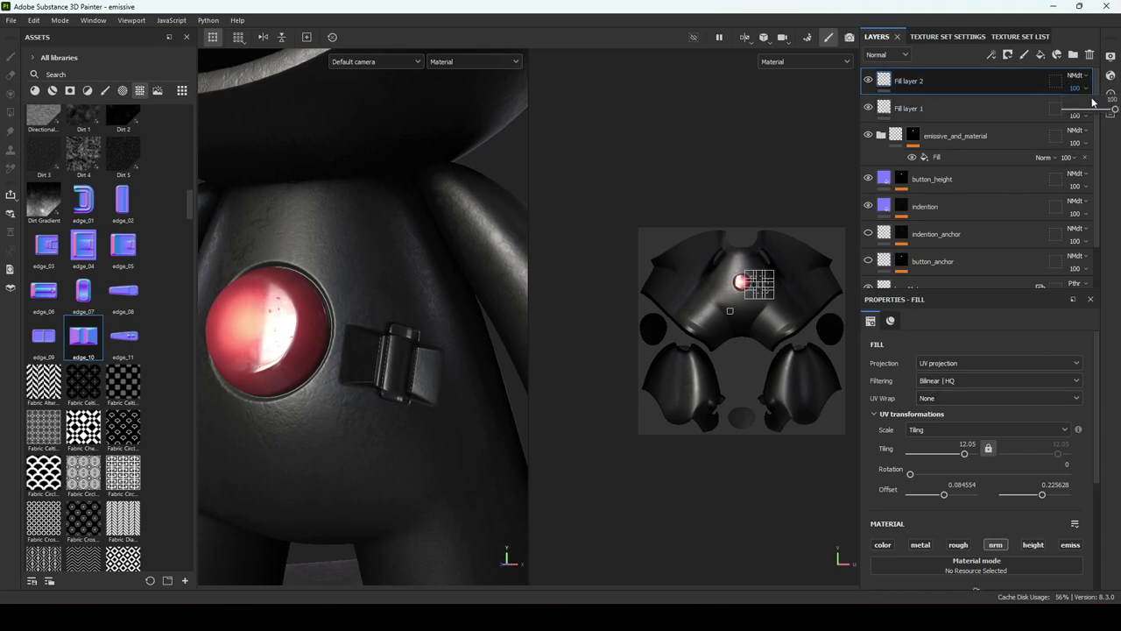
drag(1113, 111, 1063, 110)
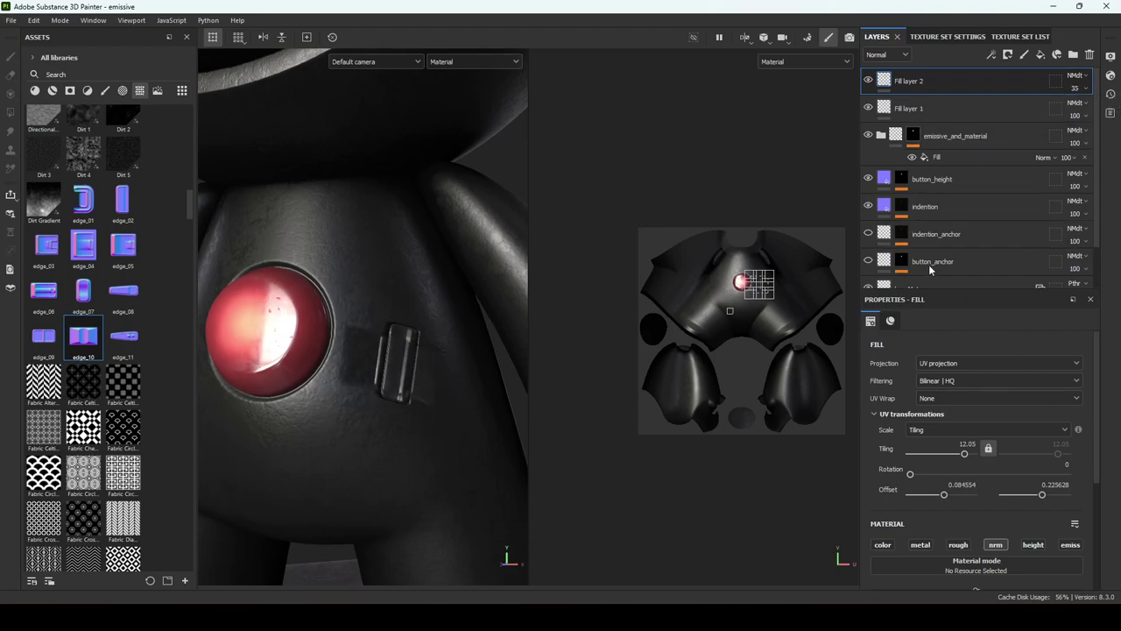
Open the body's texture set settings, then move the edge_10 detail directly above the red button in the UV layout
scroll(981, 332, down, 5)
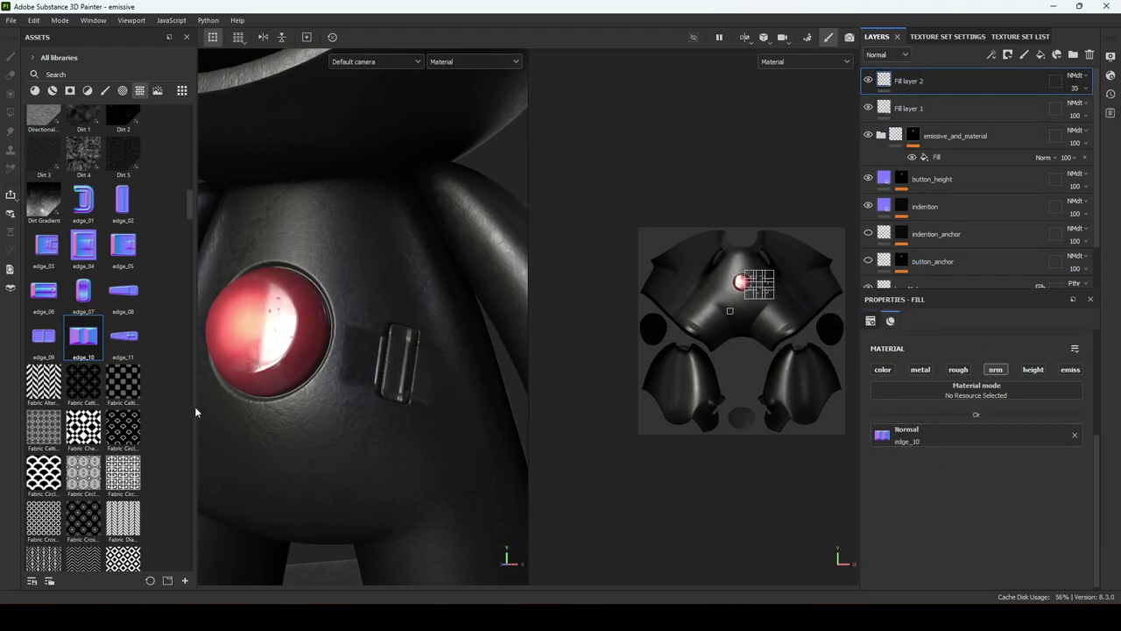
click(972, 37)
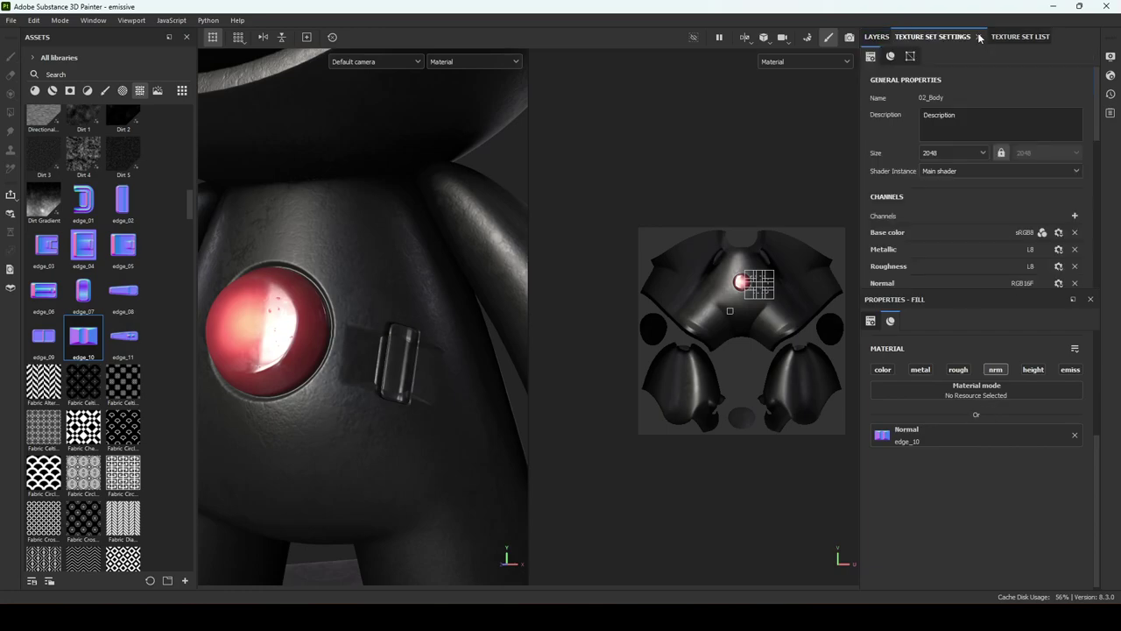
scroll(808, 294, up, 5)
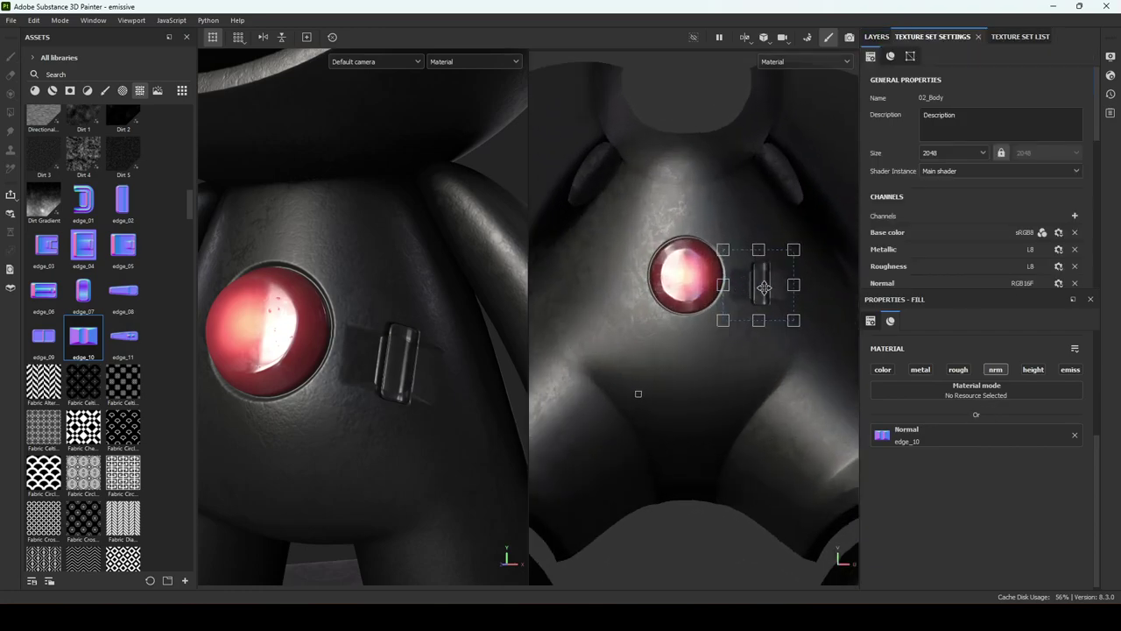
drag(720, 230, 677, 212)
scroll(324, 361, down, 5)
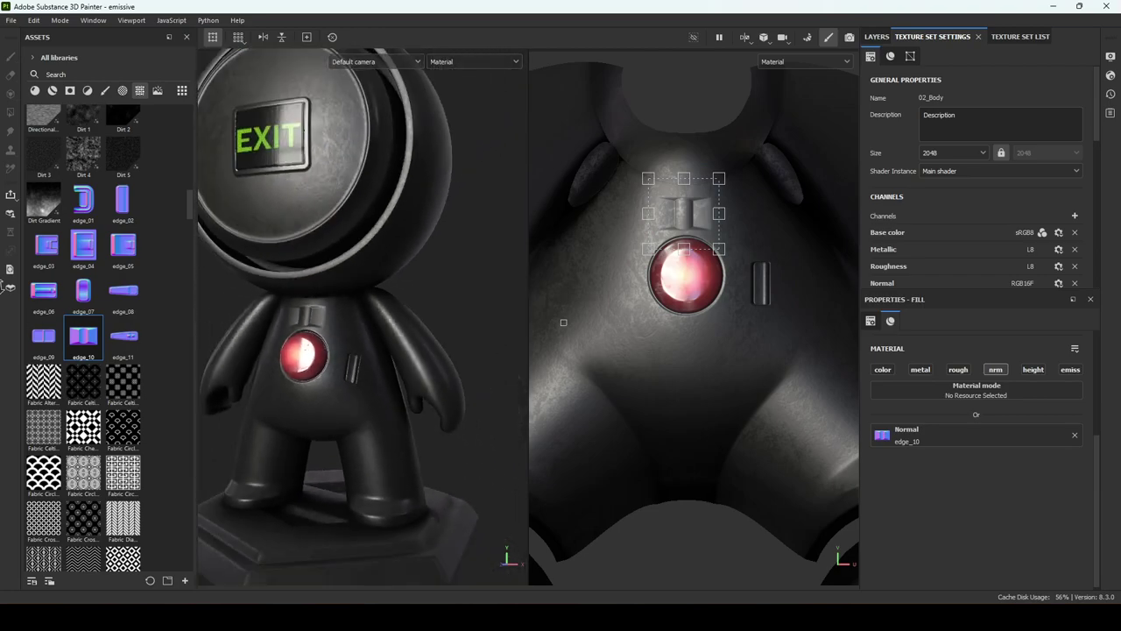
alt+middle_drag(476, 389, 539, 338)
scroll(398, 420, up, 5)
Find the Handle Circle texture in the asset library and assign it to Fill layer 2's Normal channel in place of edge_10
scroll(48, 398, down, 10)
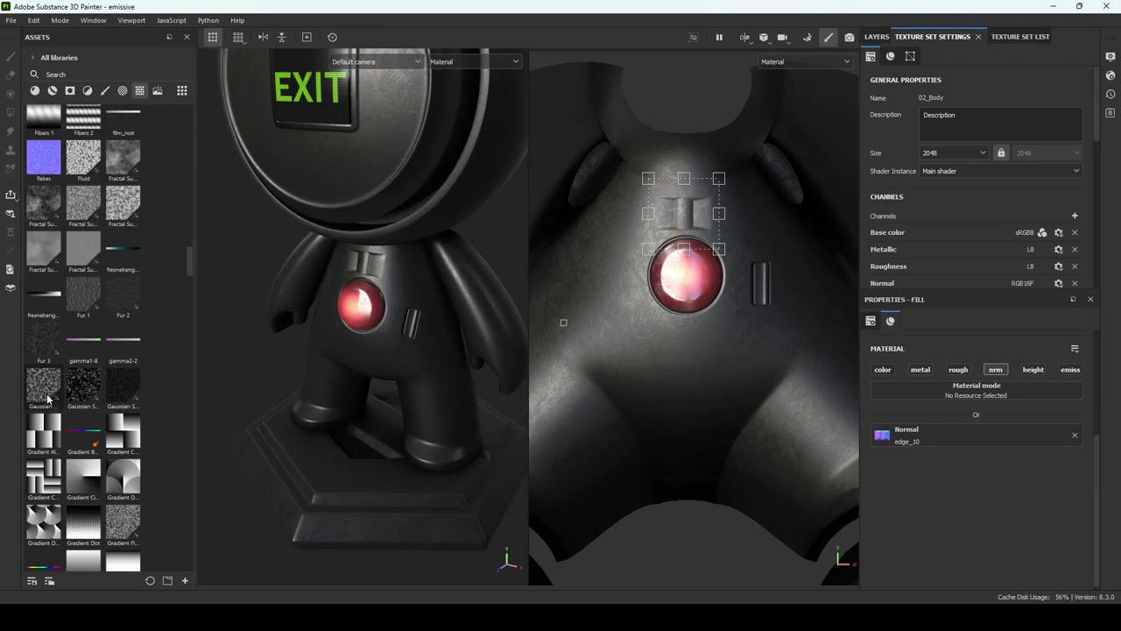
scroll(48, 399, down, 10)
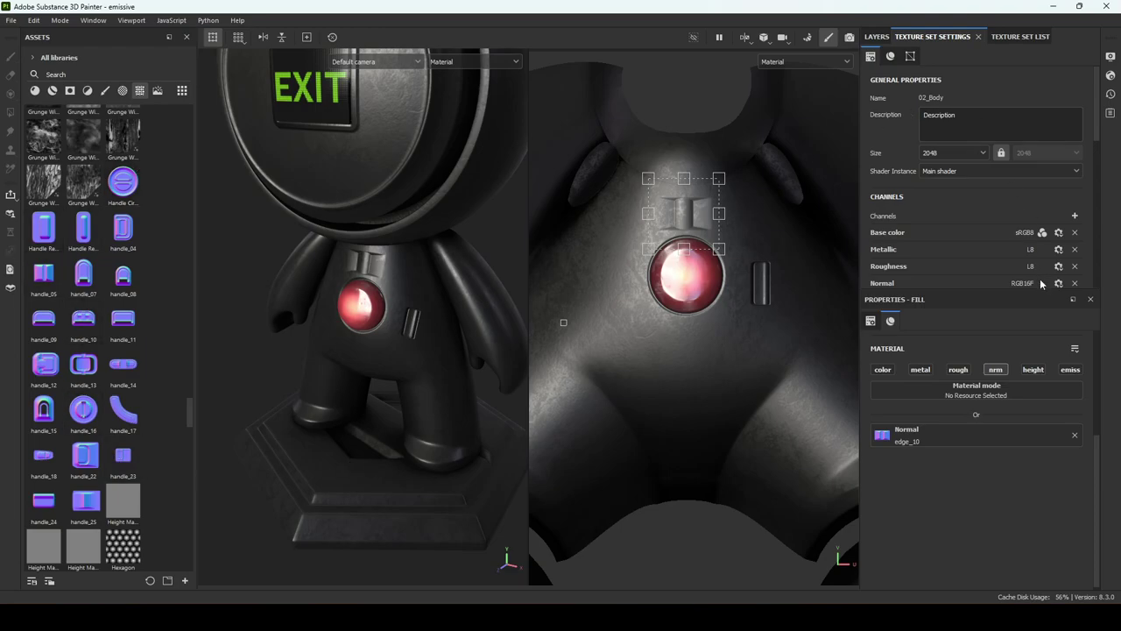
drag(123, 181, 981, 438)
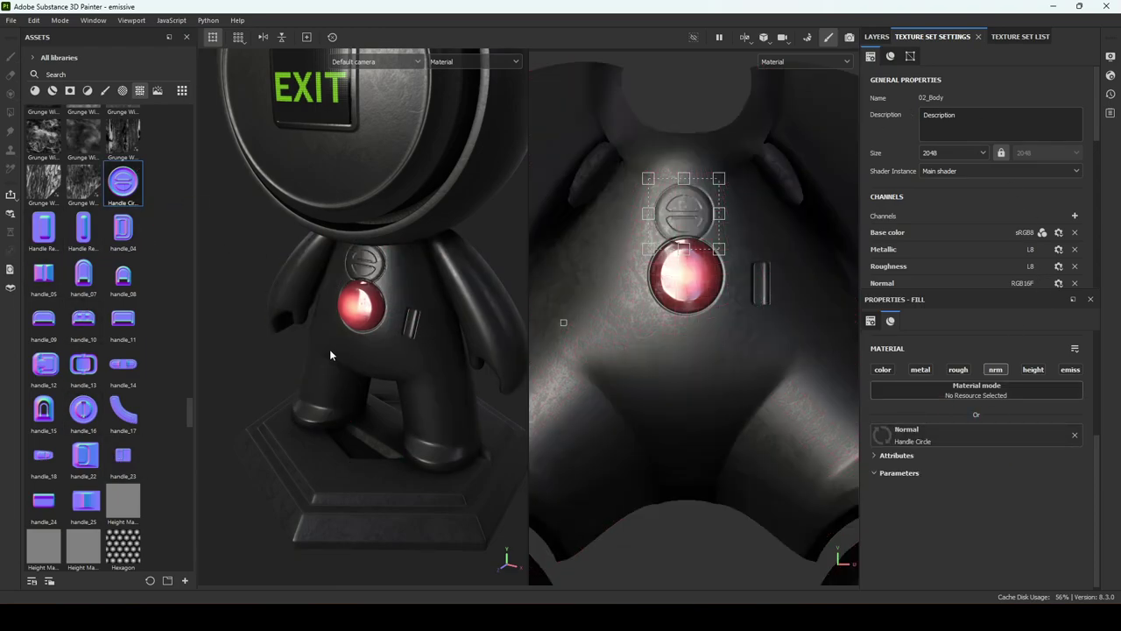
alt+drag(332, 350, 323, 313)
alt+right_drag(323, 313, 338, 394)
alt+middle_drag(338, 394, 339, 358)
alt+drag(338, 358, 325, 415)
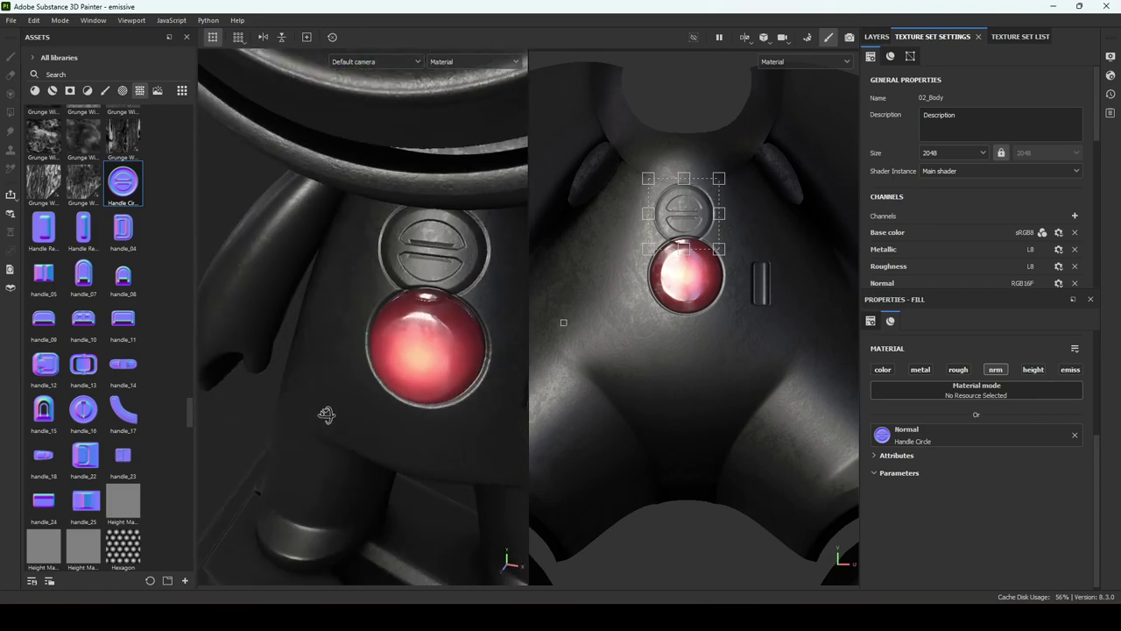
Move the Handle Circle detail to the body's lower area, diagonally below the red button and opposite the edge_02 detail
alt+right_drag(325, 415, 25, 278)
alt+middle_drag(422, 366, 409, 307)
alt+drag(409, 306, 396, 281)
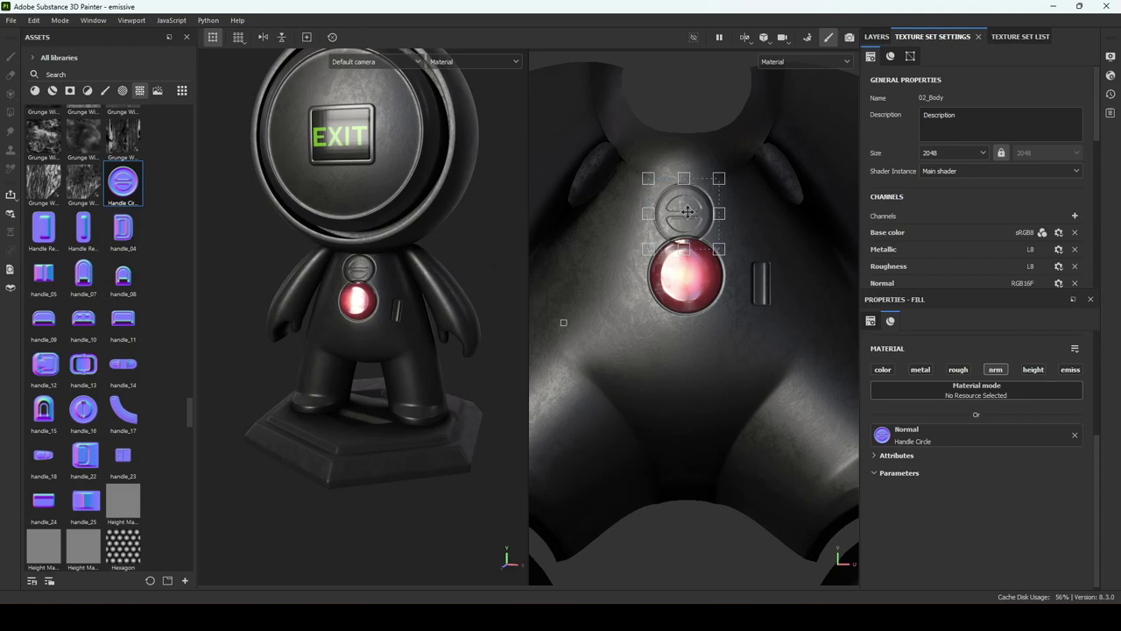
drag(679, 212, 606, 332)
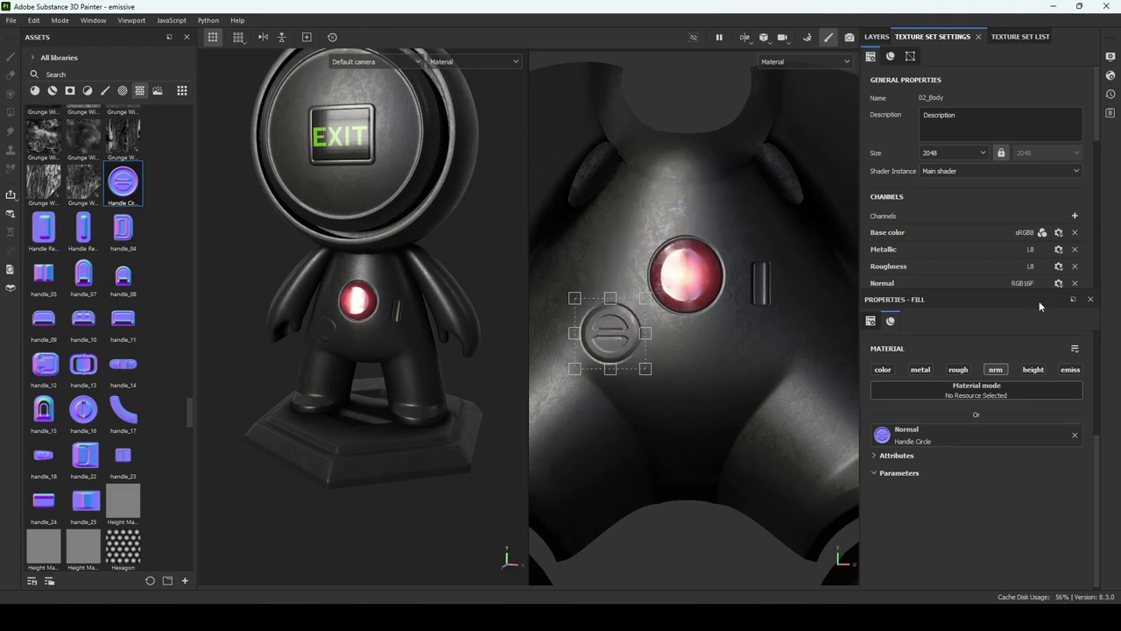
Set Fill layer 2's normal-channel opacity to 100 and inspect the whole character
scroll(1040, 307, up, 2)
click(876, 37)
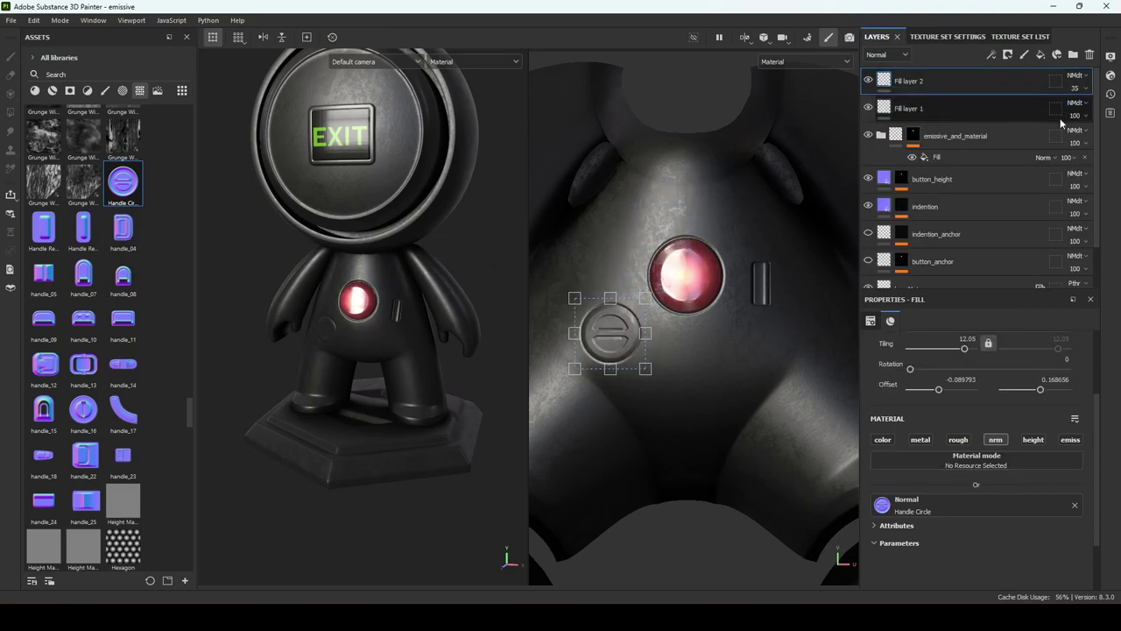
click(1083, 88)
drag(1087, 111, 1114, 109)
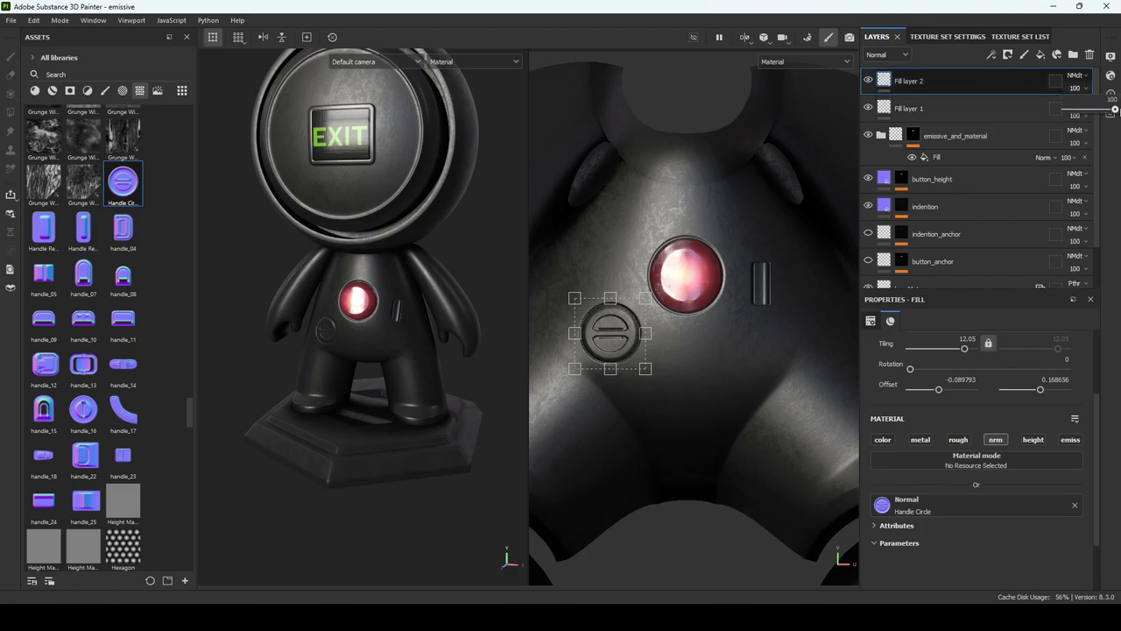
alt+drag(368, 429, 395, 423)
alt+right_drag(395, 423, 195, 388)
alt+drag(382, 402, 323, 382)
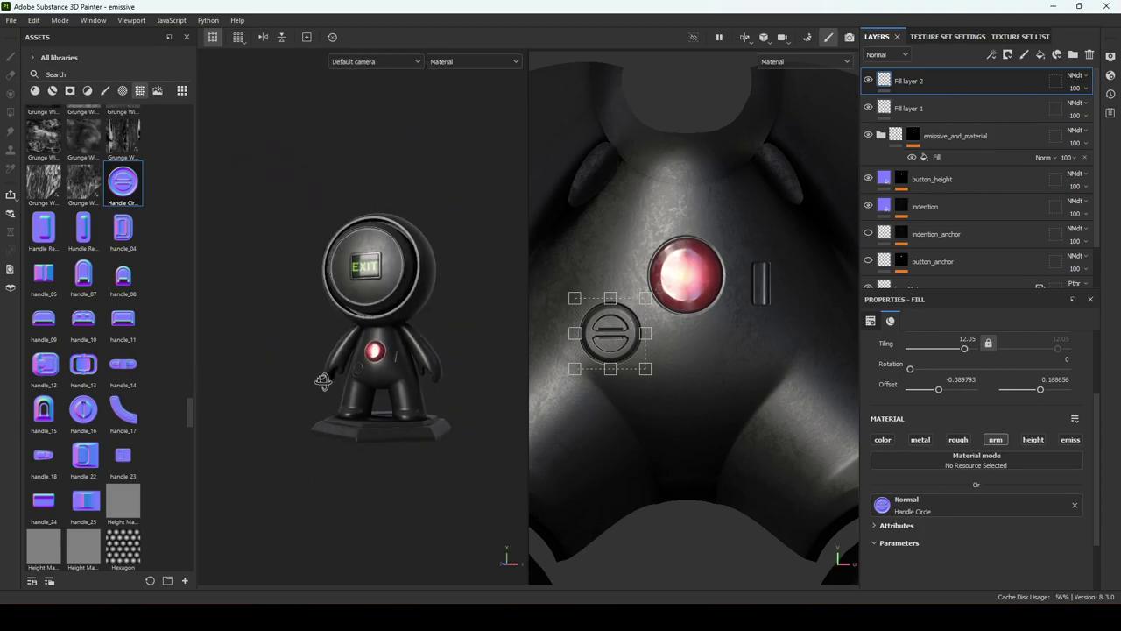
alt+middle_drag(385, 408, 378, 368)
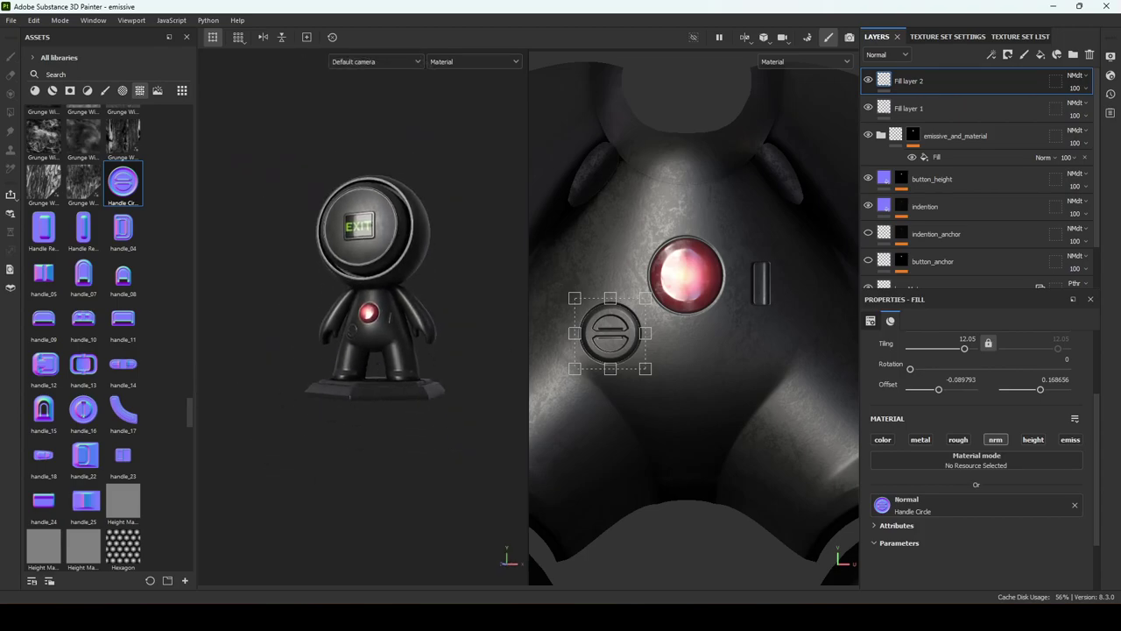